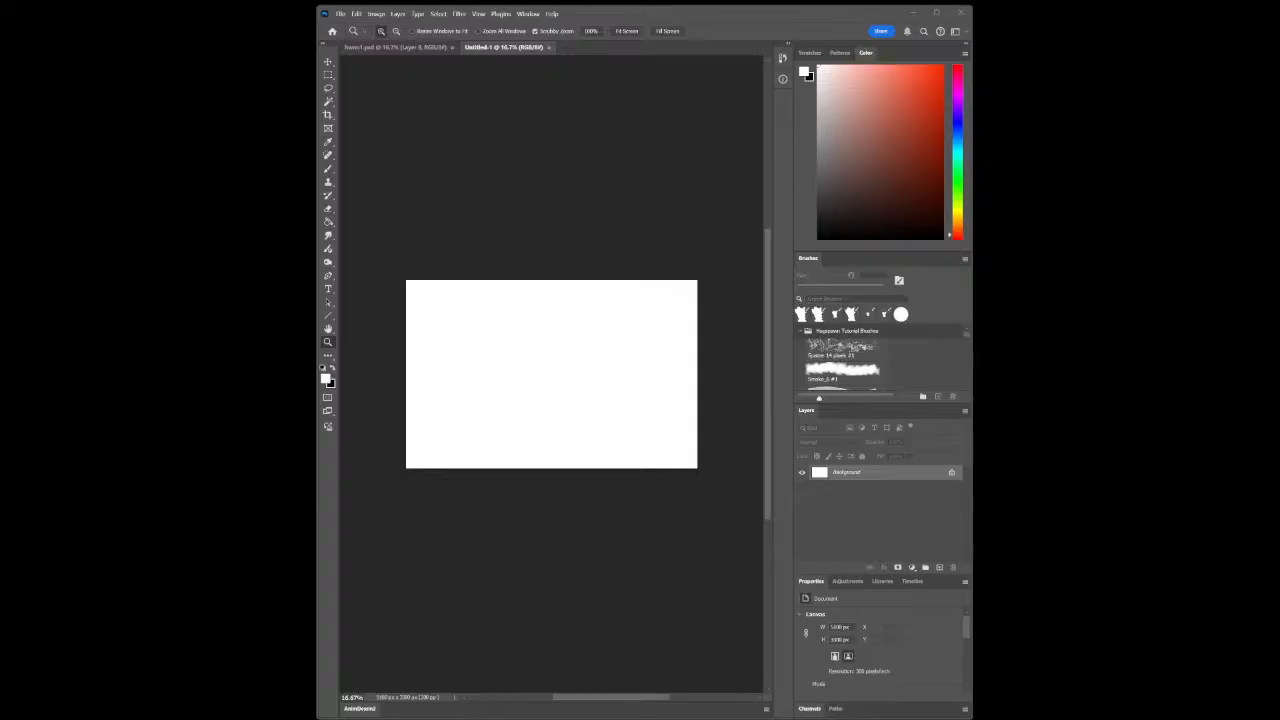
View the character lineup sketches in the other open document and return to the blank canvas
click(398, 48)
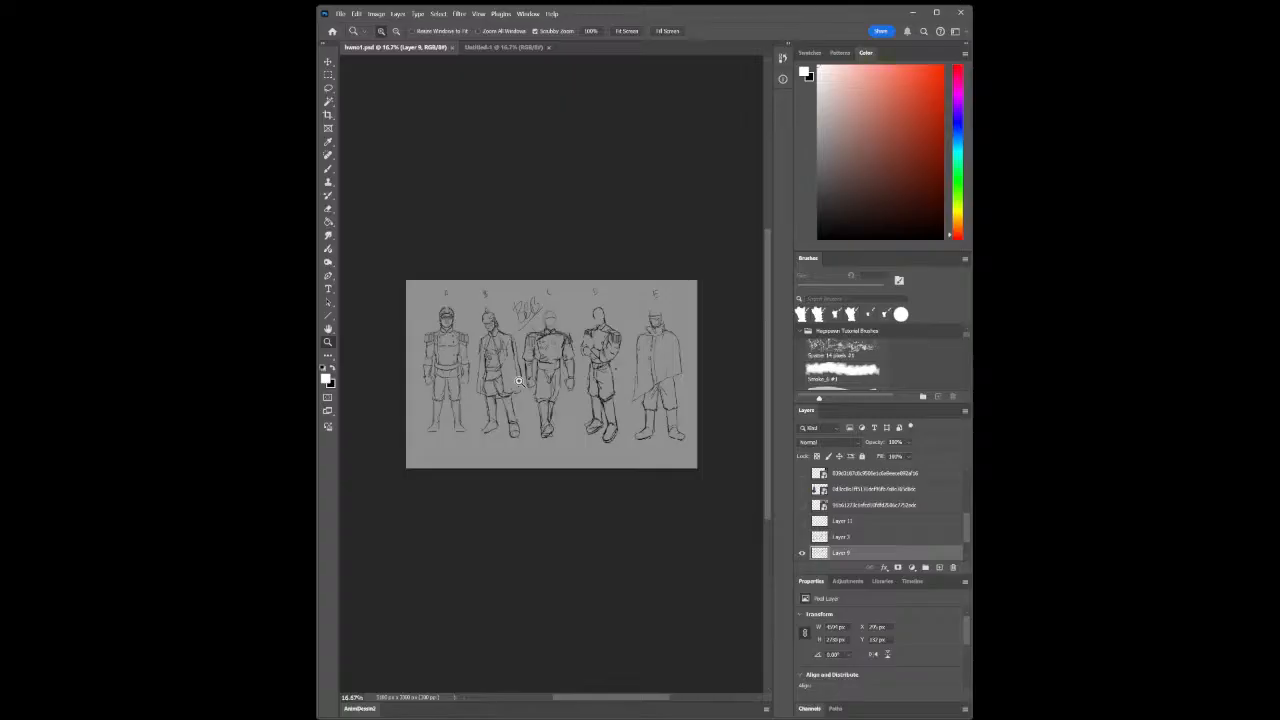
click(514, 52)
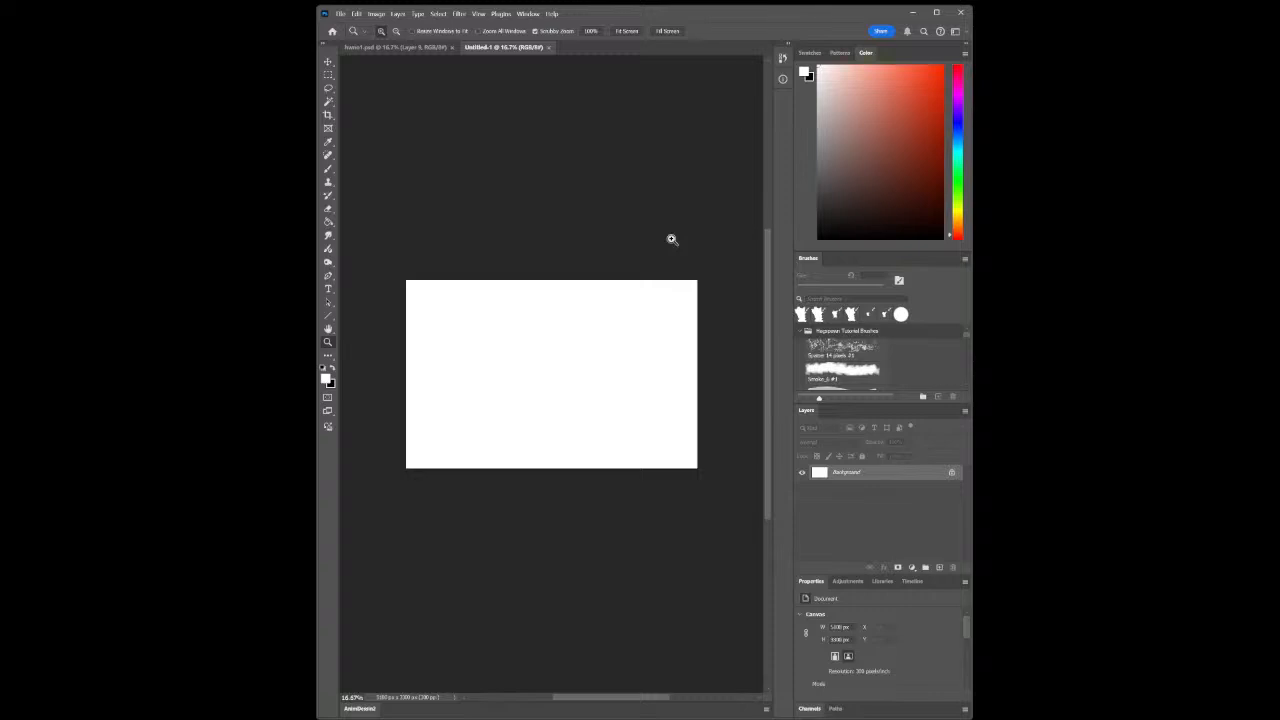
Make black the foreground colour and reduce the General Detail brush to 25 px
click(333, 368)
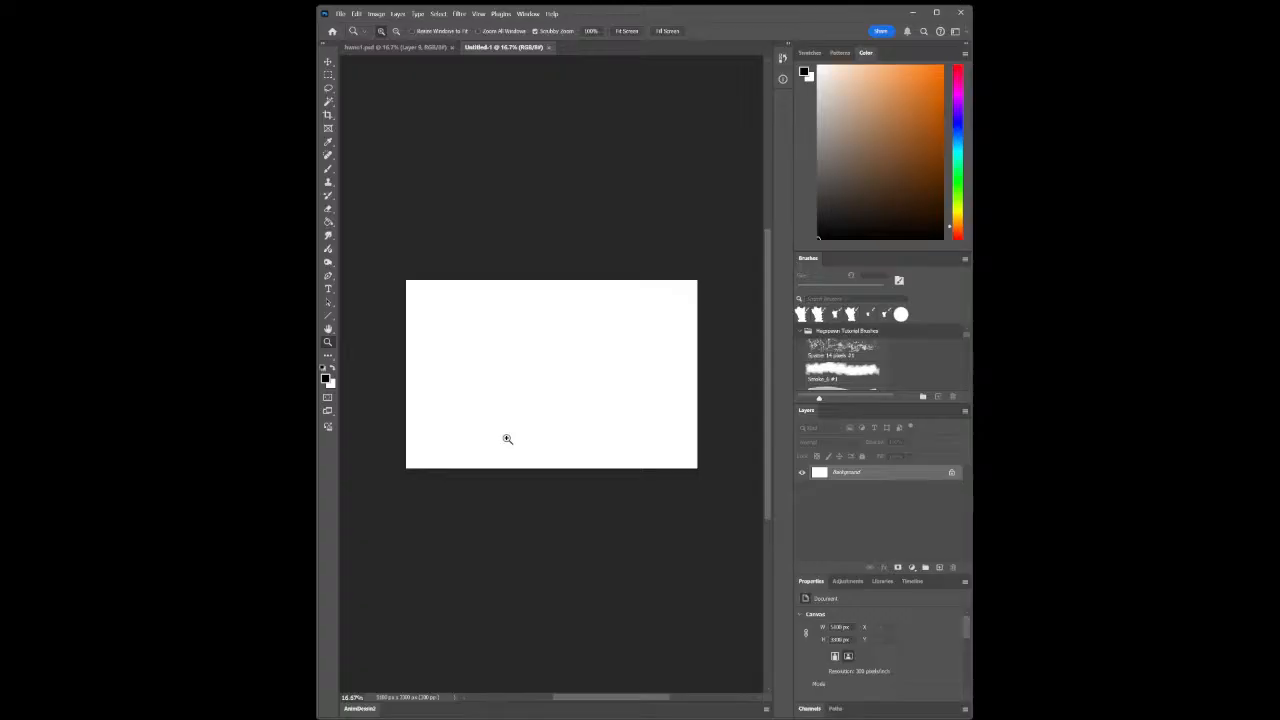
drag(646, 429, 679, 431)
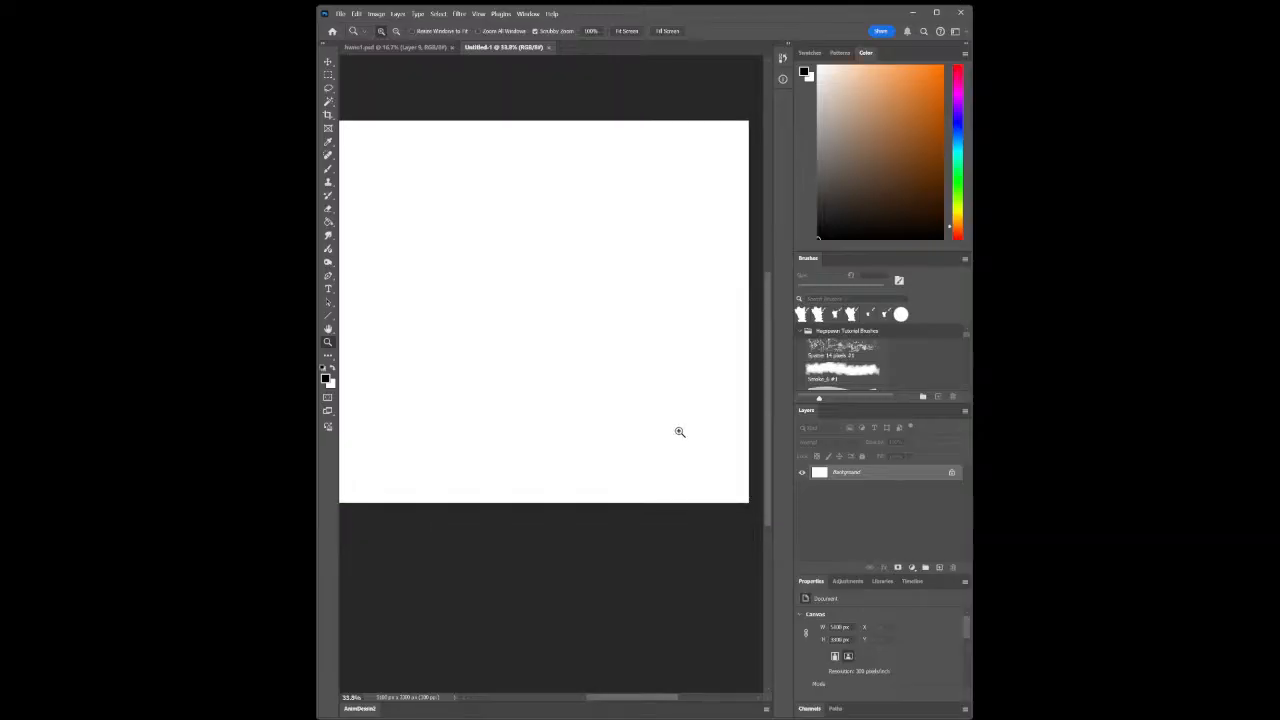
click(328, 168)
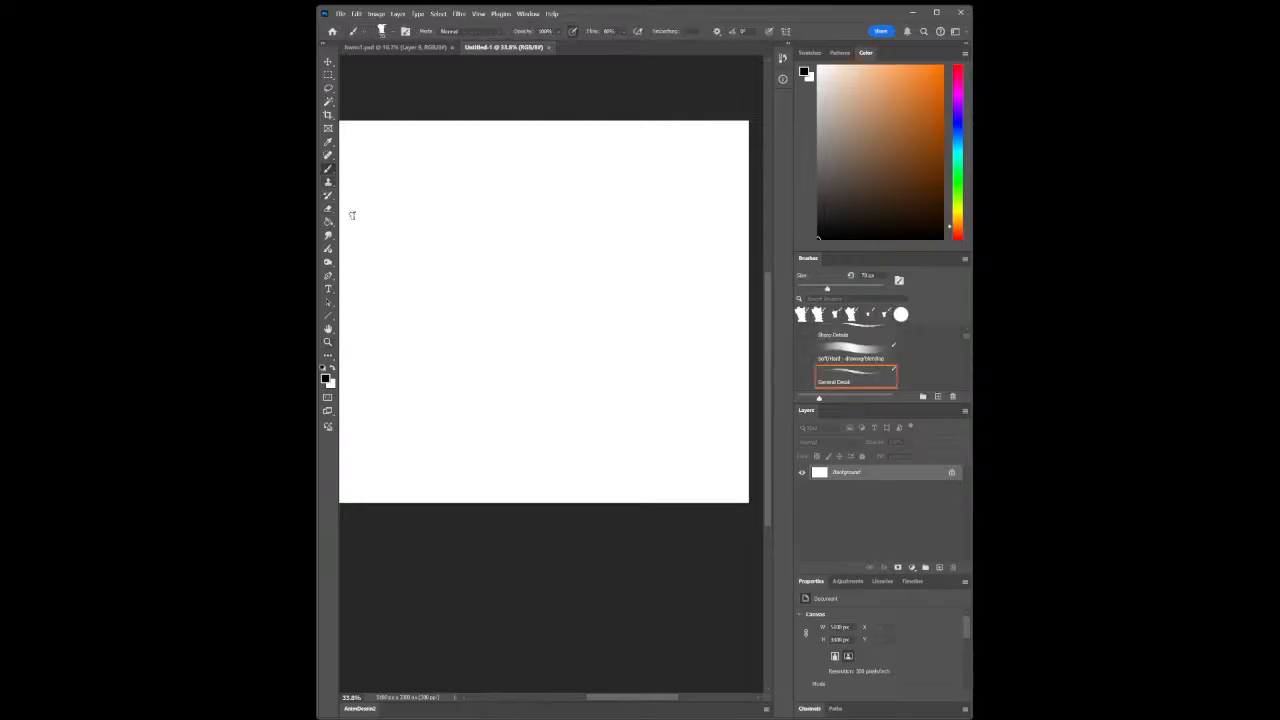
key(bracketleft)
key(bracketleft)
key(bracketleft)
key(bracketleft)
key(bracketleft)
Place the illustration of the kneeling figure in a maid outfit and move it flush with the canvas's left edge
drag(160, 360, 545, 374)
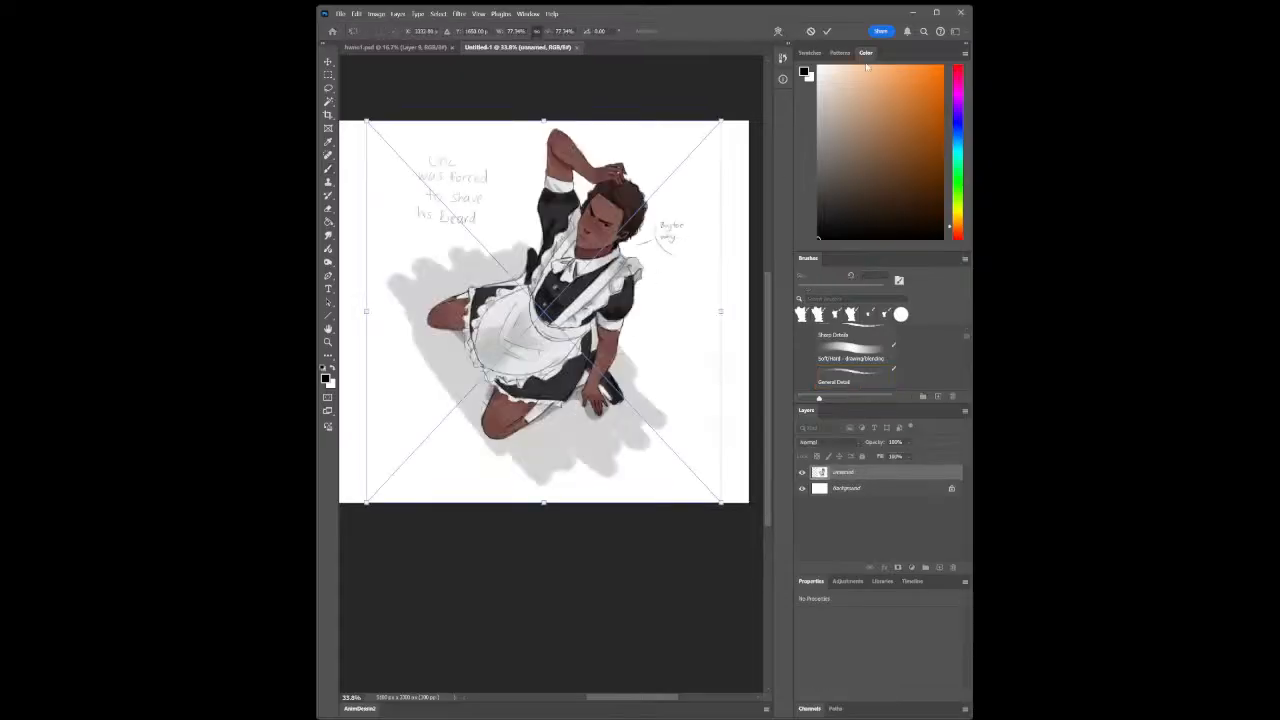
click(826, 31)
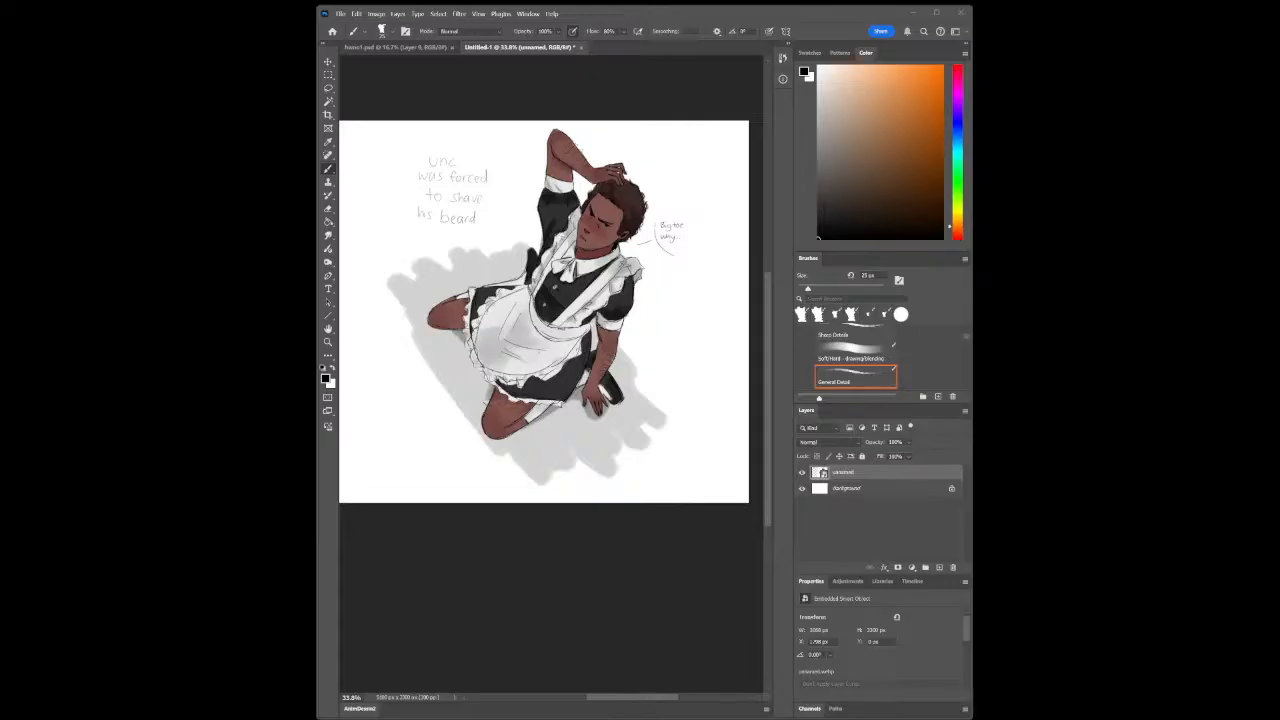
drag(580, 485, 619, 513)
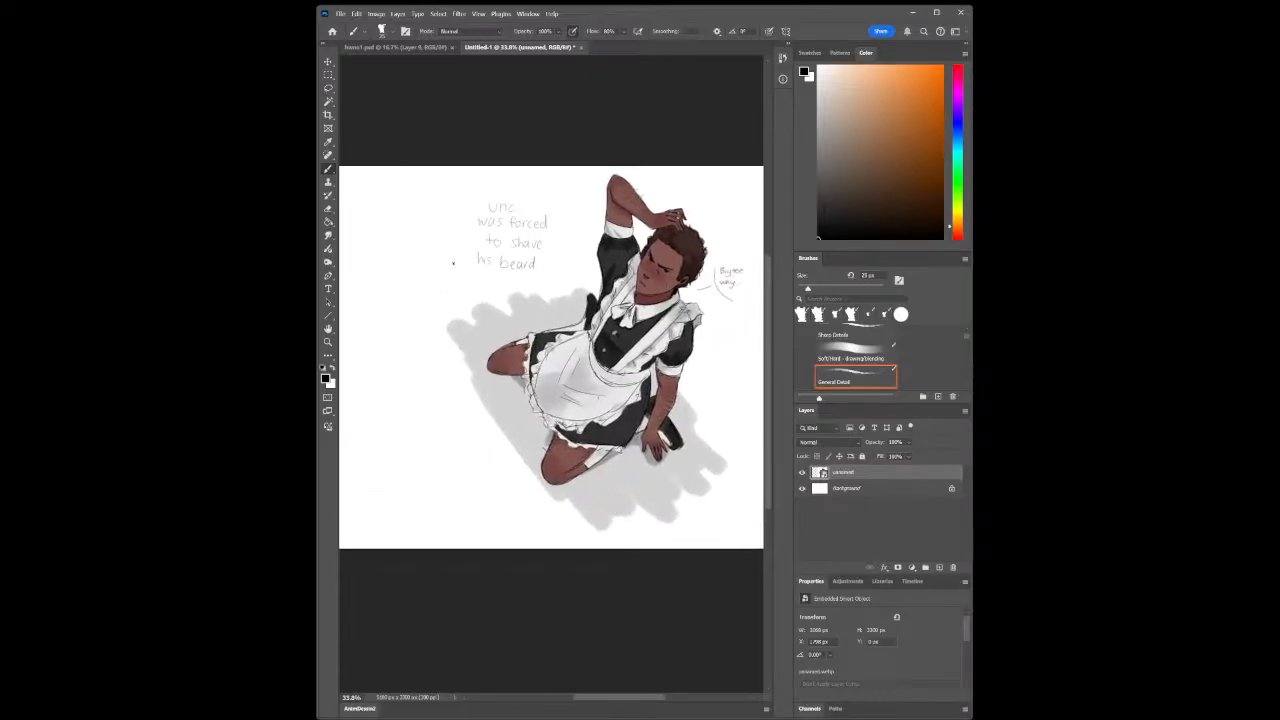
click(328, 62)
drag(546, 335, 409, 335)
key(z)
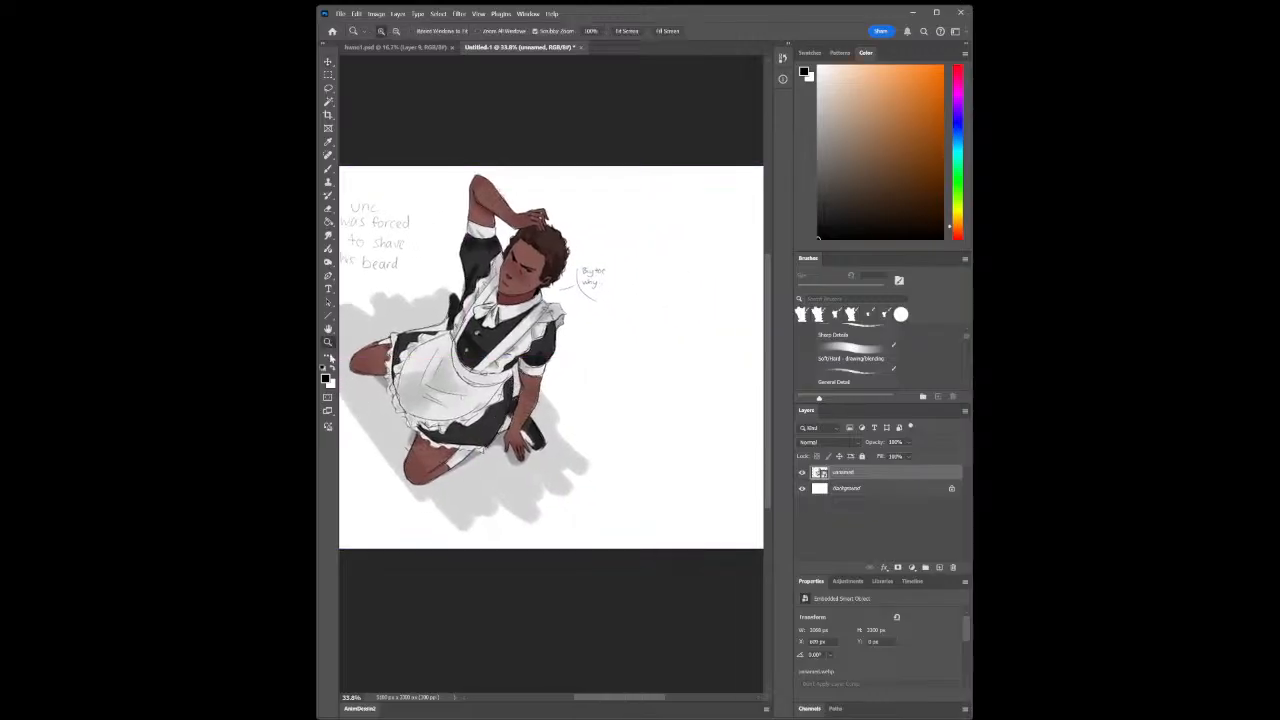
drag(569, 528, 540, 560)
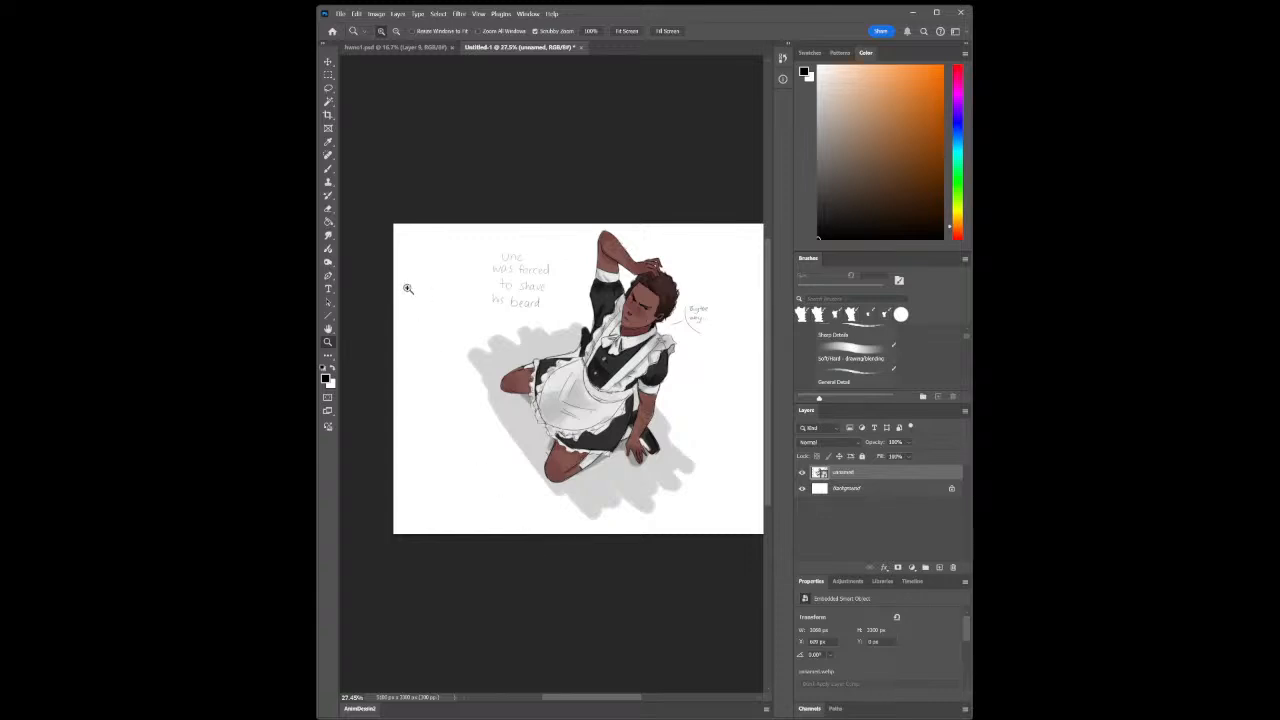
click(328, 61)
drag(611, 394, 559, 398)
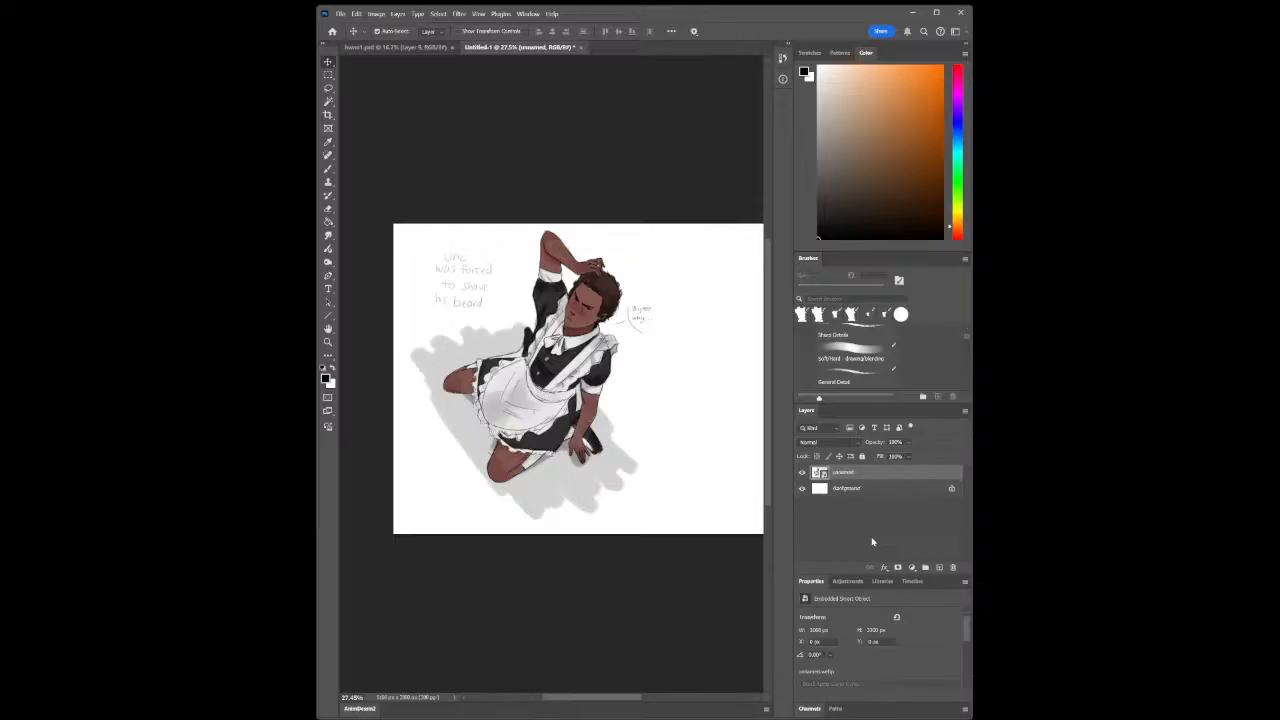
Add a new layer above the placed illustration and set the General Detail brush size to 10 px
click(939, 567)
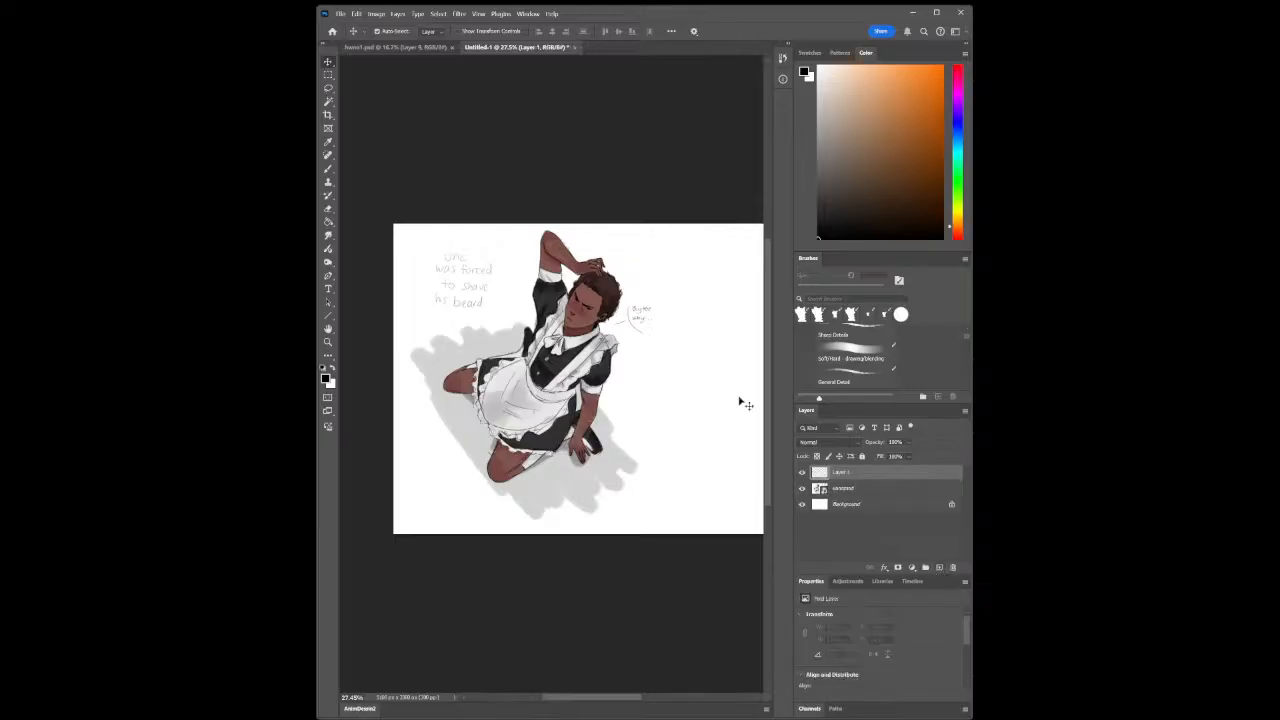
drag(703, 471, 582, 454)
click(329, 170)
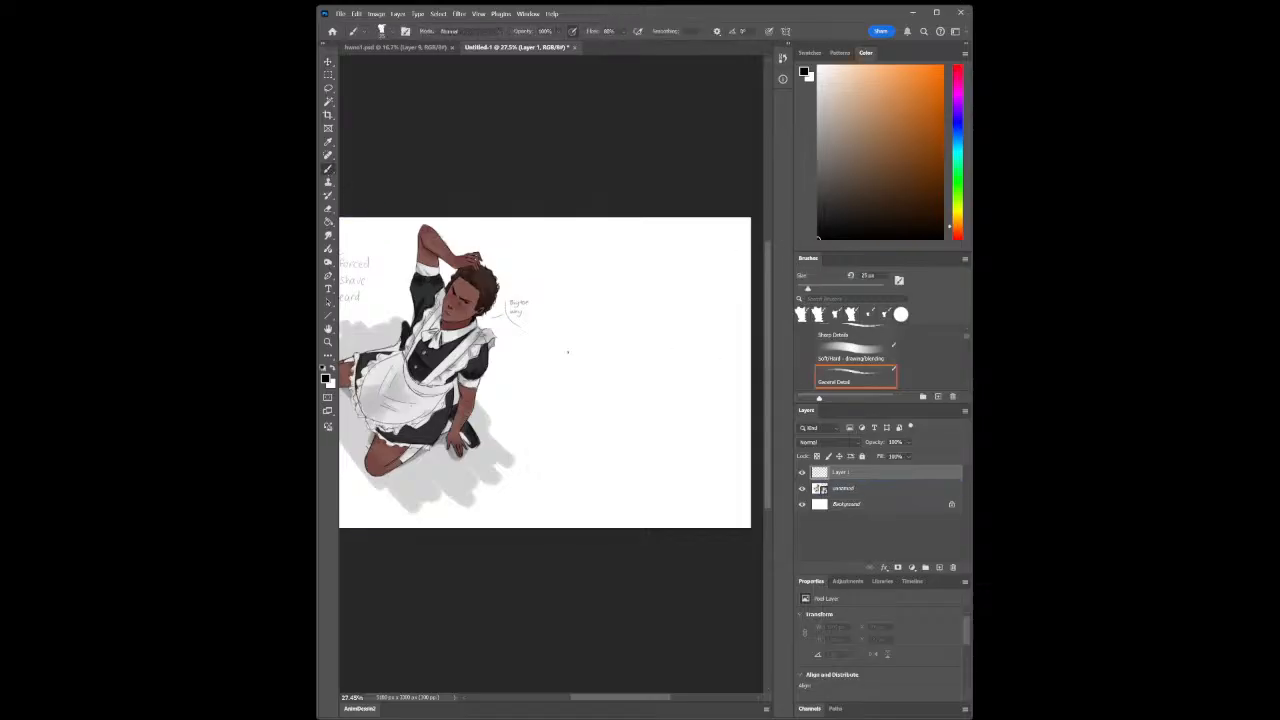
key(bracketleft)
key(bracketleft)
key(bracketleft)
click(327, 341)
drag(661, 412, 535, 437)
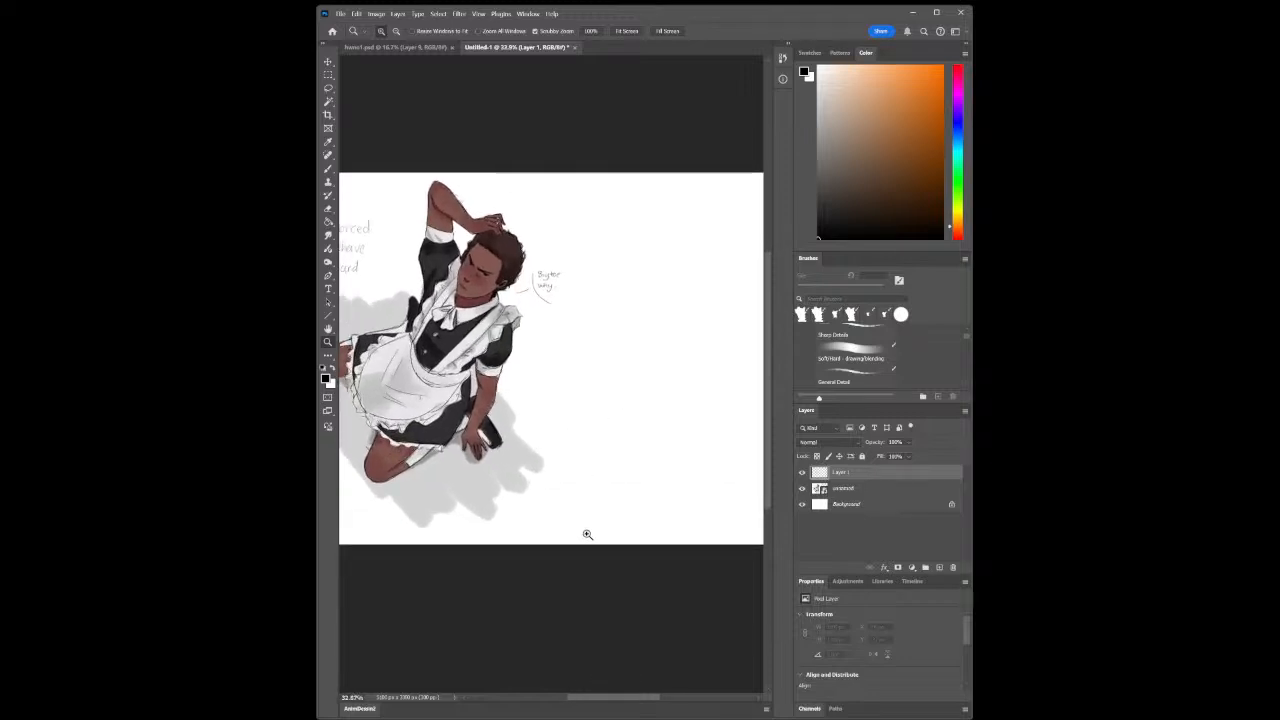
drag(618, 695, 644, 690)
click(328, 168)
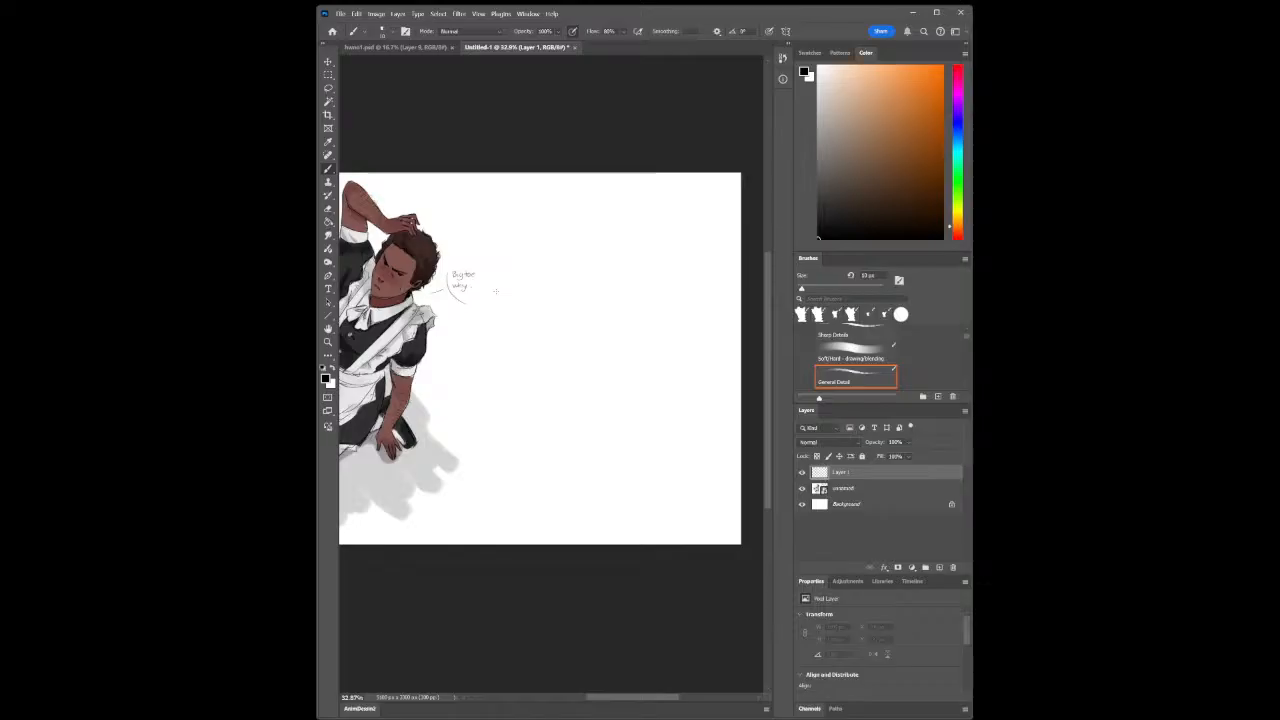
key(bracketright)
key(bracketleft)
key(bracketleft)
Sketch a circle for a wolf's head in the empty canvas area and add the muzzle, nose and cheek fur
click(327, 341)
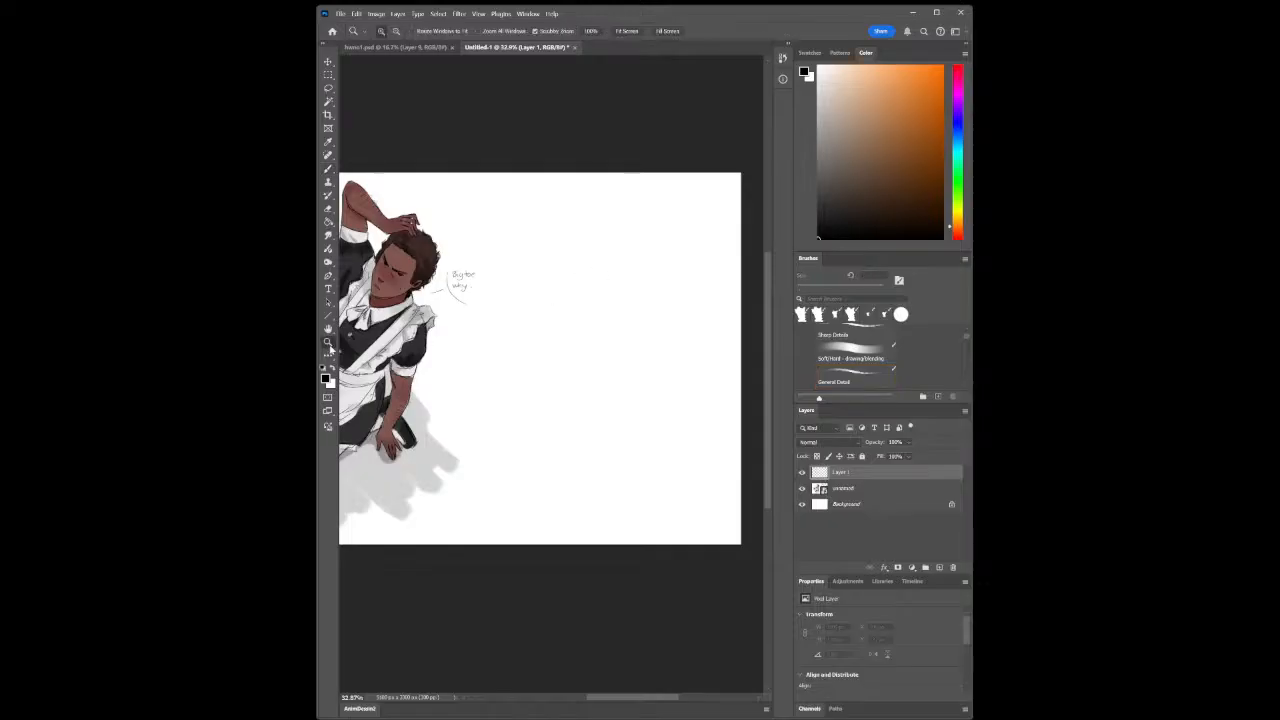
click(615, 315)
alt+click(620, 313)
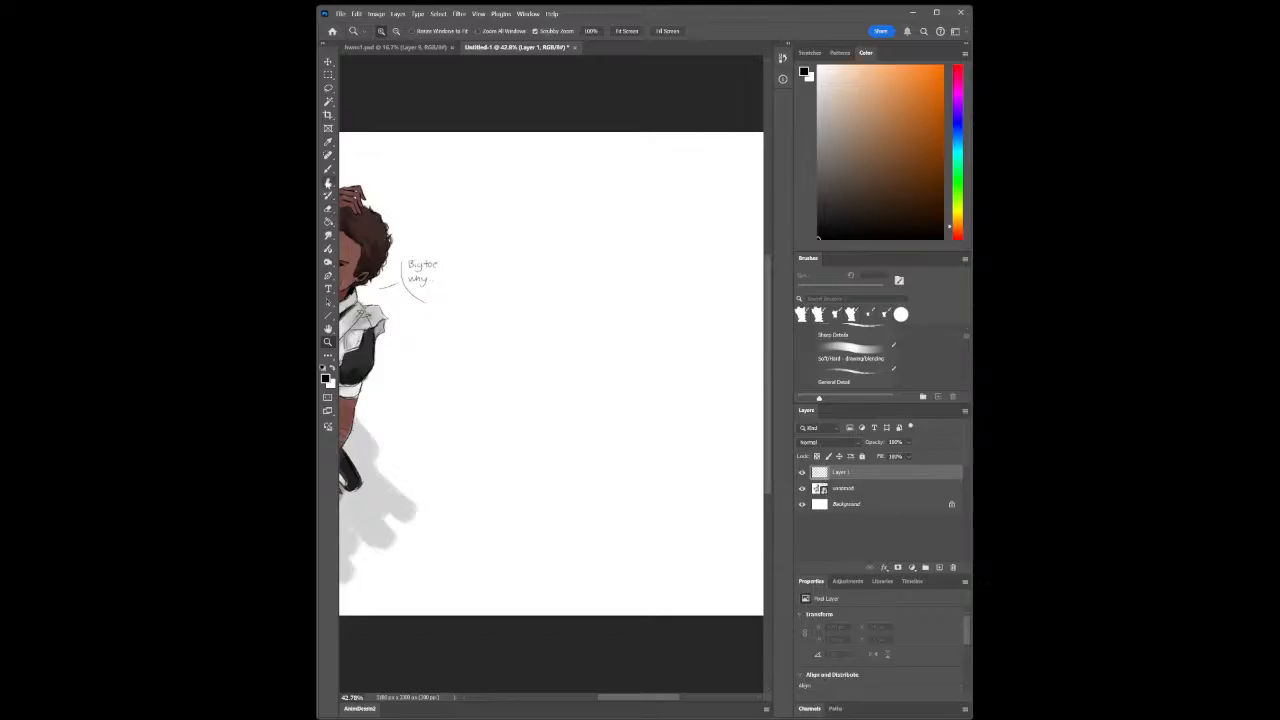
click(328, 168)
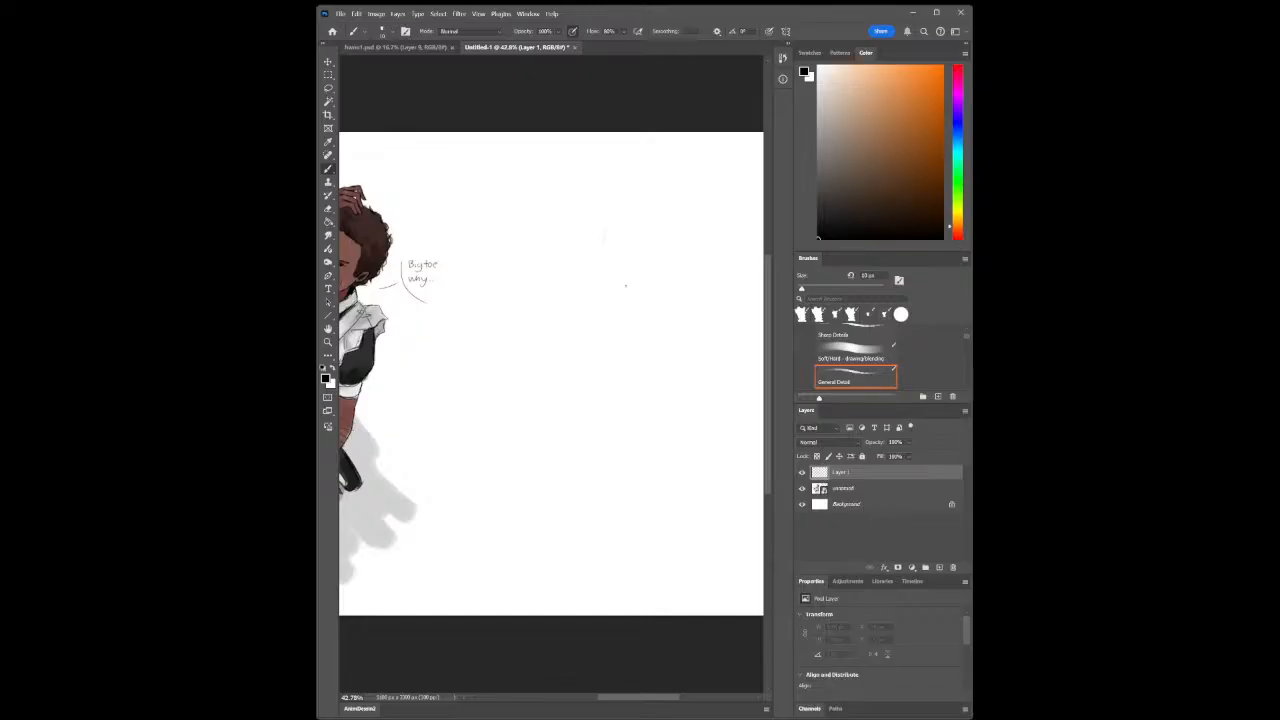
mouse_move(628, 208)
mouse_down()
mouse_move(600, 240)
mouse_move(630, 208)
mouse_move(620, 270)
mouse_move(584, 272)
mouse_move(586, 292)
mouse_move(577, 282)
mouse_move(594, 298)
mouse_move(628, 282)
mouse_move(604, 293)
mouse_up()
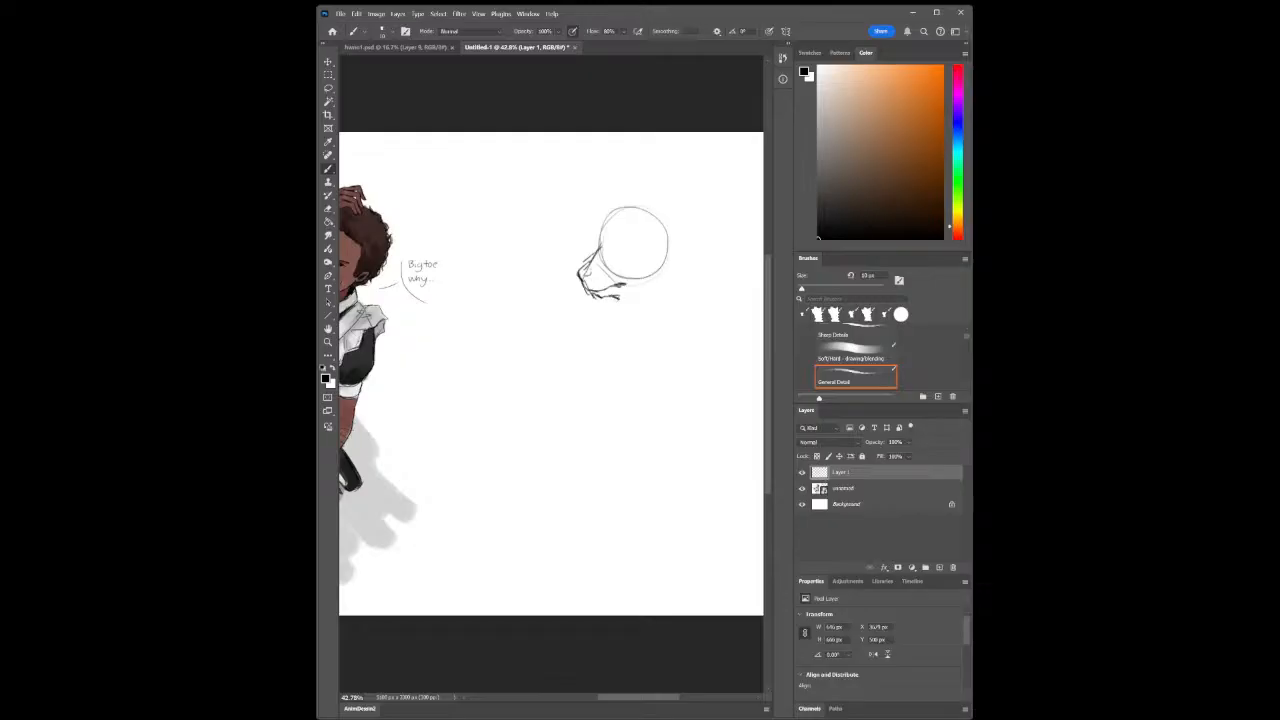
mouse_move(599, 300)
mouse_down()
mouse_move(671, 275)
mouse_move(673, 247)
mouse_up()
drag(587, 265, 579, 276)
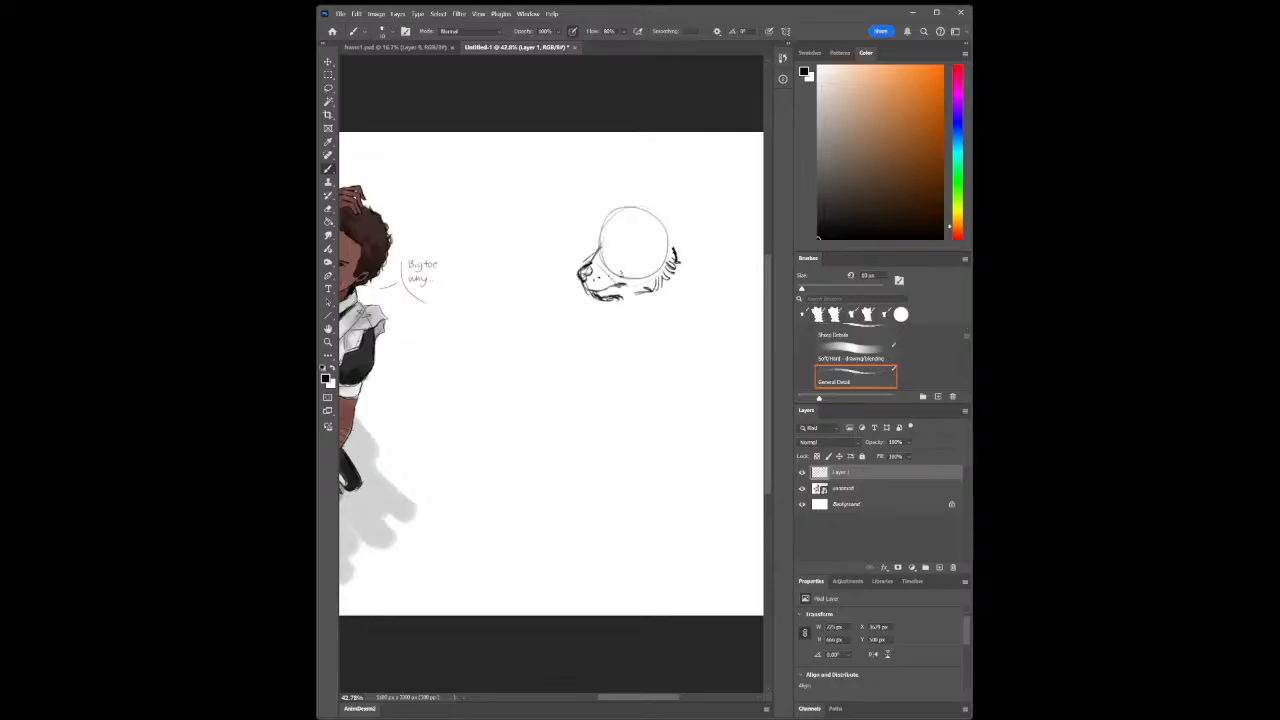
Draw the wolf's jawline and forehead, two pointed ears, and the fur along the back of the head
drag(652, 293, 612, 310)
mouse_move(593, 259)
mouse_down()
mouse_move(606, 227)
mouse_move(660, 205)
mouse_move(617, 189)
mouse_move(635, 203)
mouse_up()
key(ctrl+z)
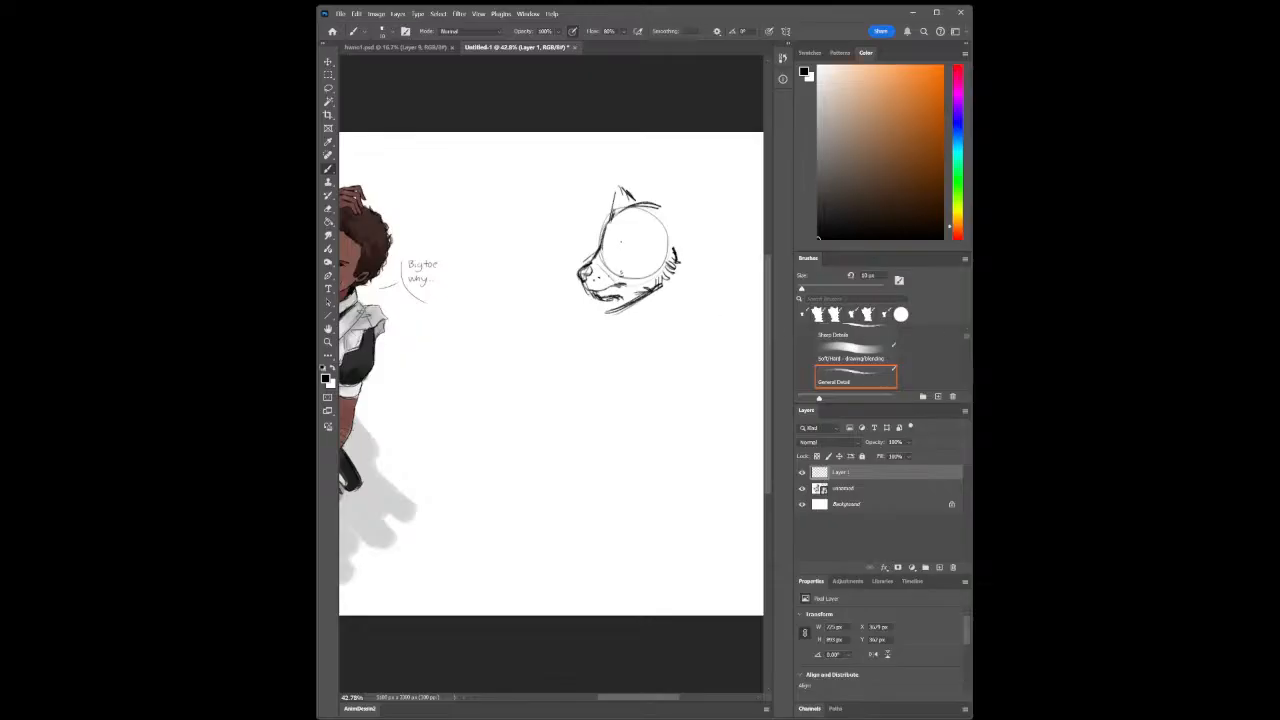
mouse_move(609, 219)
mouse_down()
mouse_move(614, 189)
mouse_move(659, 179)
mouse_move(675, 209)
mouse_move(655, 185)
mouse_move(668, 181)
mouse_move(677, 248)
mouse_up()
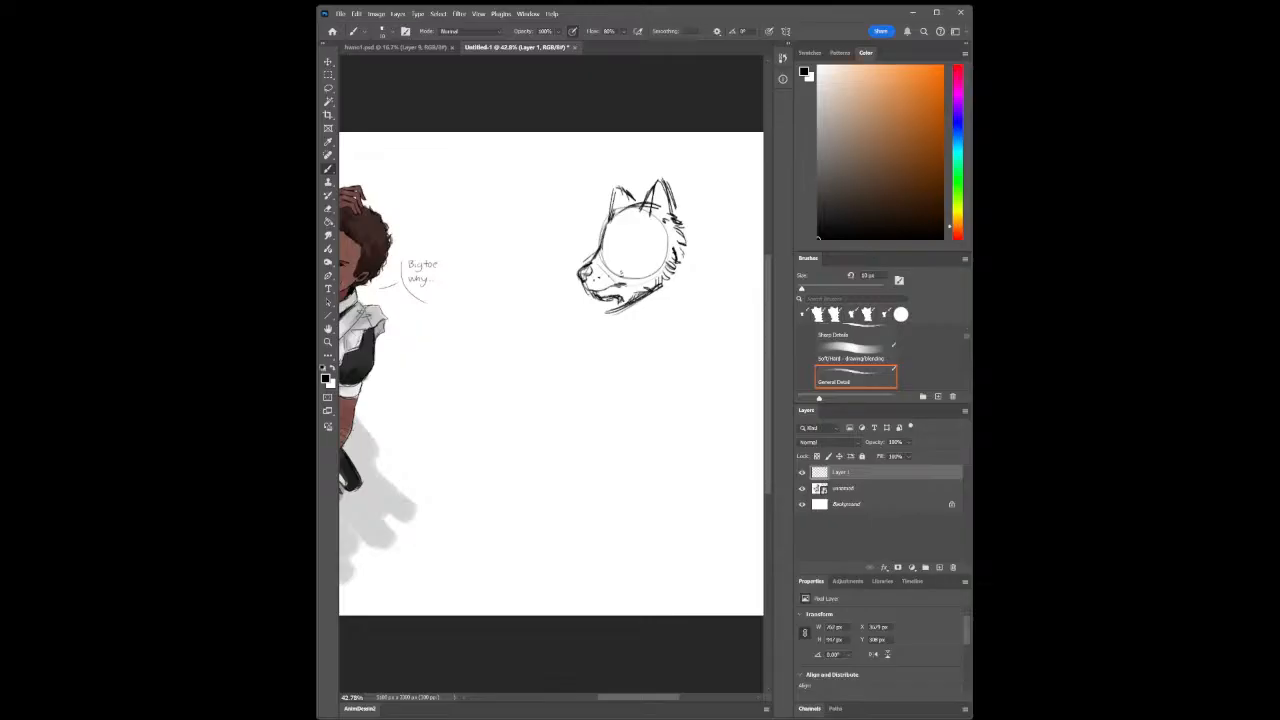
Sketch the front of a high collar below the wolf's jaw and a chest line running down from it
mouse_move(597, 318)
mouse_down()
mouse_move(601, 334)
mouse_move(624, 308)
mouse_move(630, 329)
mouse_up()
drag(628, 329, 648, 318)
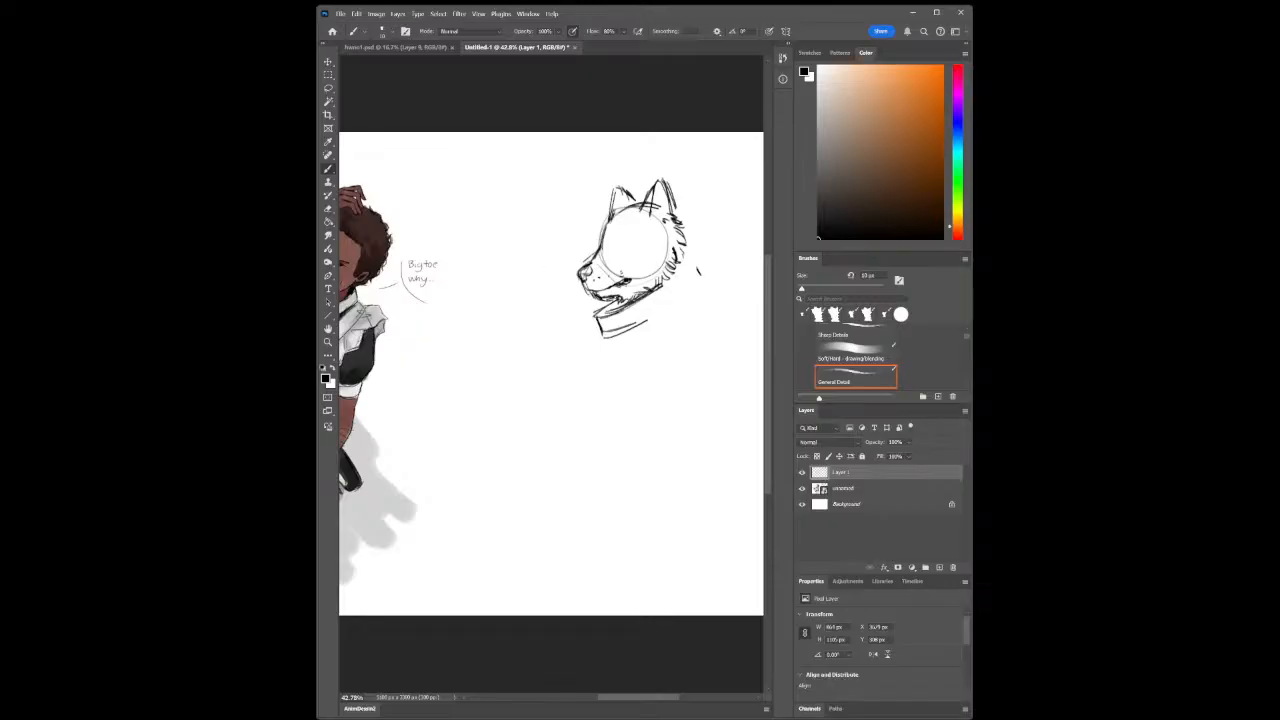
drag(647, 285, 635, 290)
drag(602, 334, 595, 376)
Draw the wolf's eye with an angry brow inside the head circle and add strokes at the back of the collar
click(327, 341)
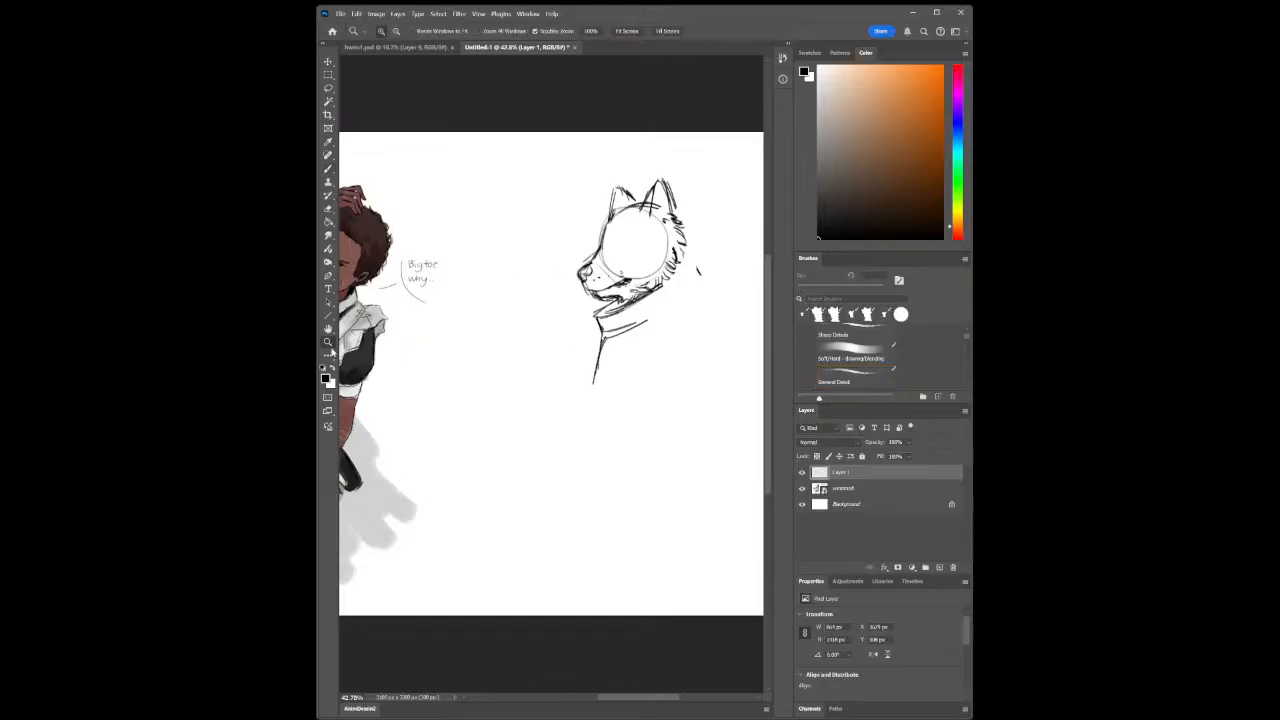
click(636, 240)
drag(636, 240, 625, 243)
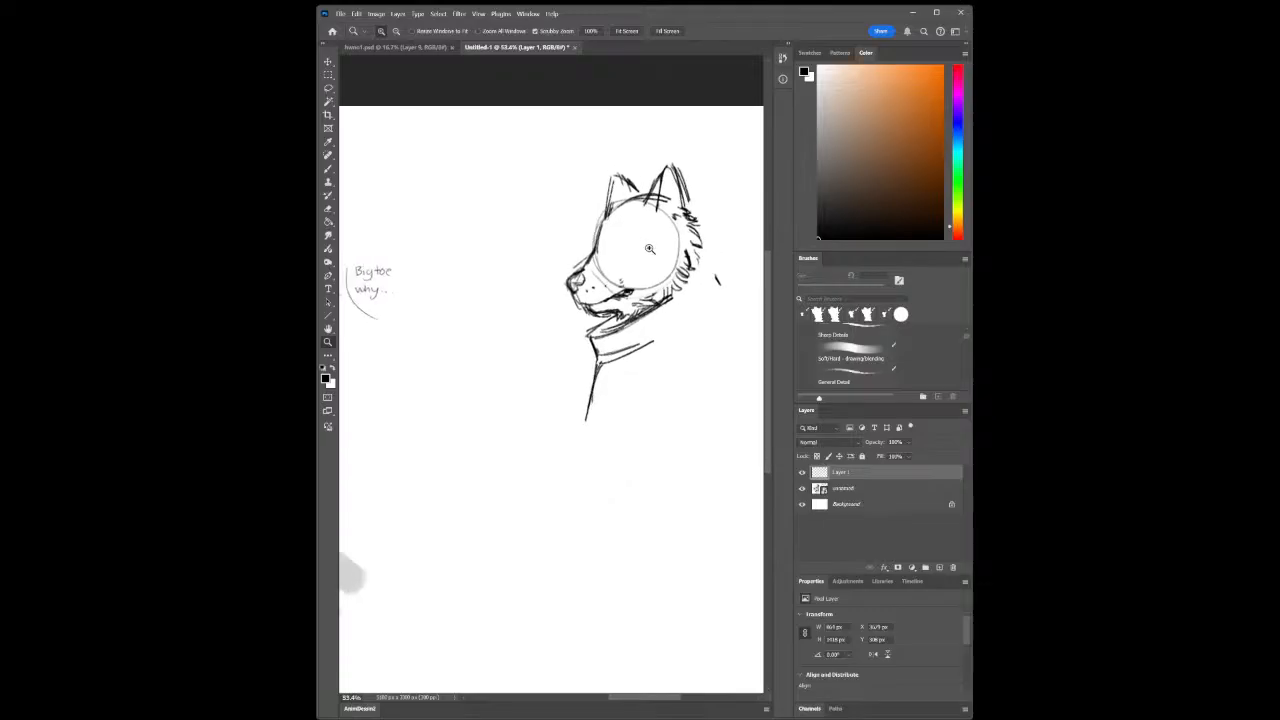
drag(707, 274, 686, 277)
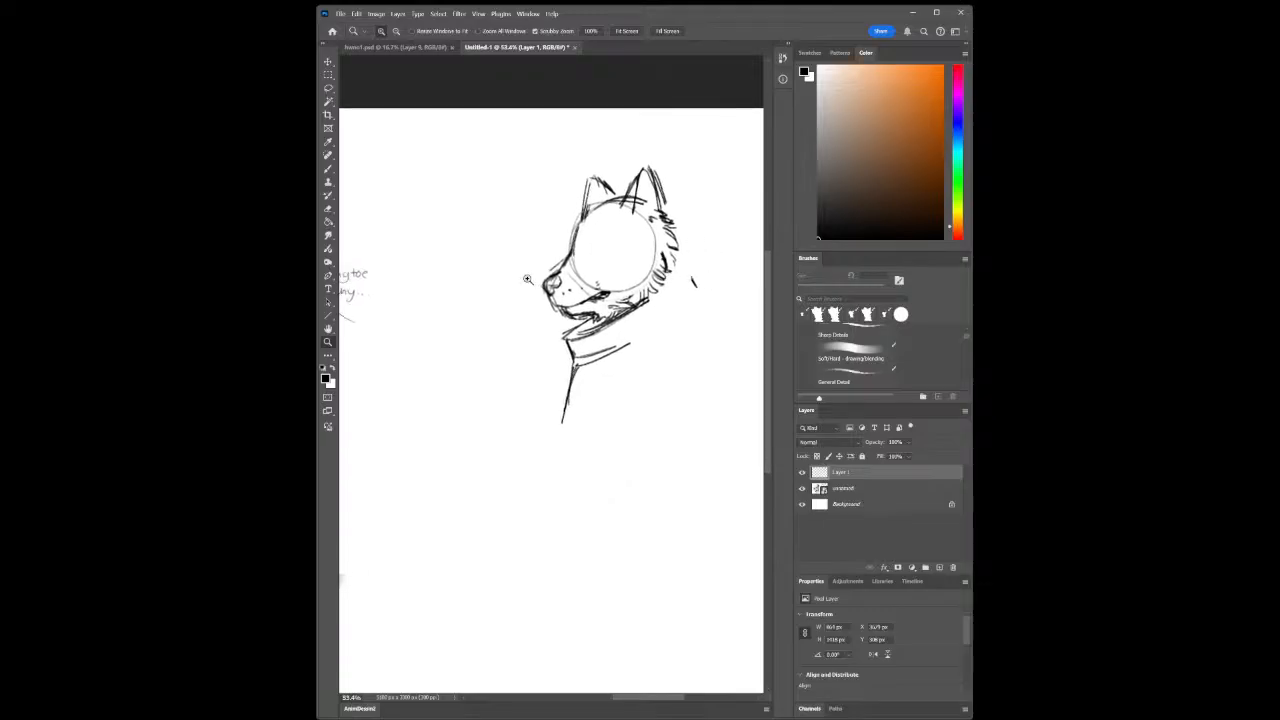
click(327, 168)
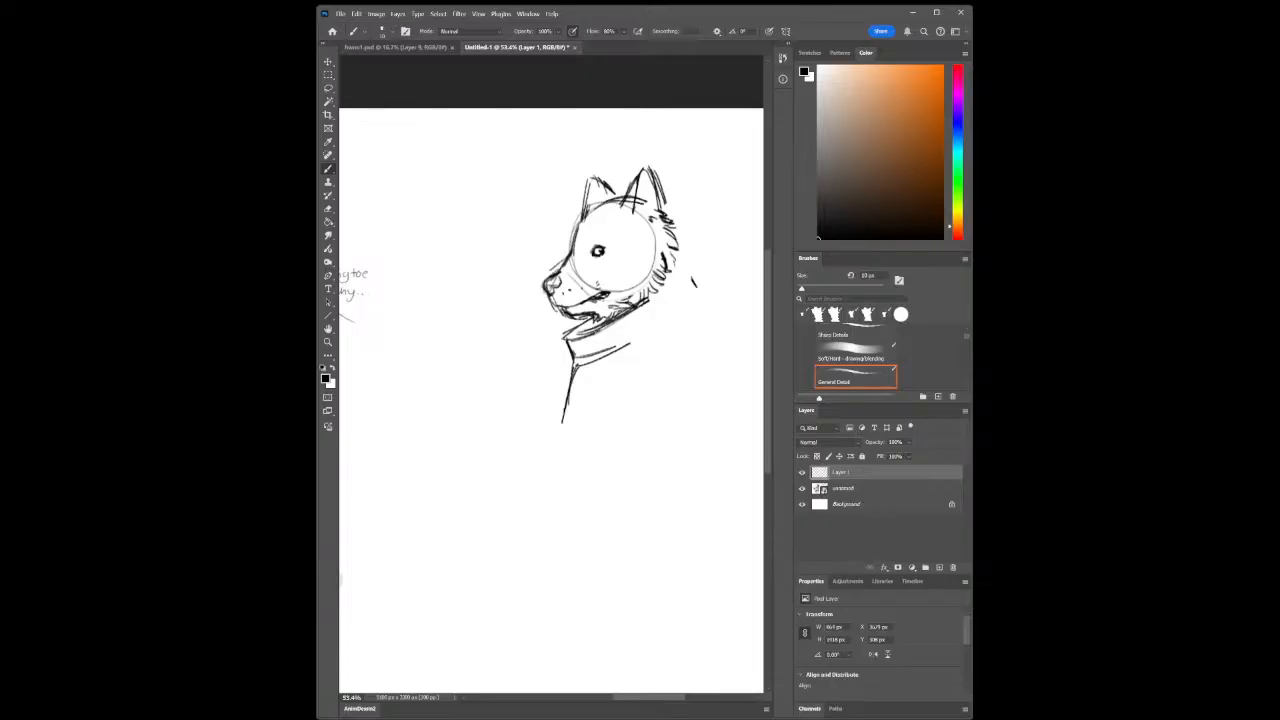
drag(592, 258, 610, 263)
drag(600, 239, 612, 243)
mouse_move(630, 289)
mouse_down()
mouse_move(637, 303)
mouse_move(688, 273)
mouse_move(703, 285)
mouse_up()
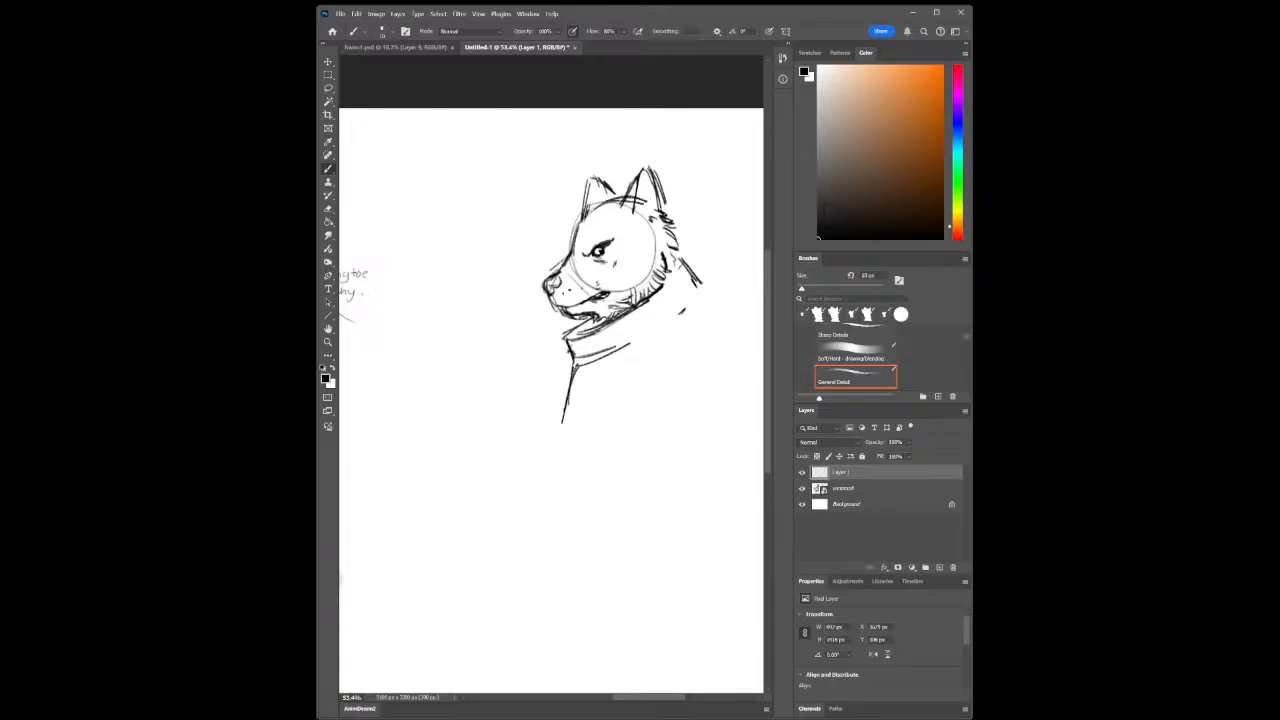
Erase the construction line crossing the wolf's muzzle and redraw the mouth and muzzle details with the brush
key(e)
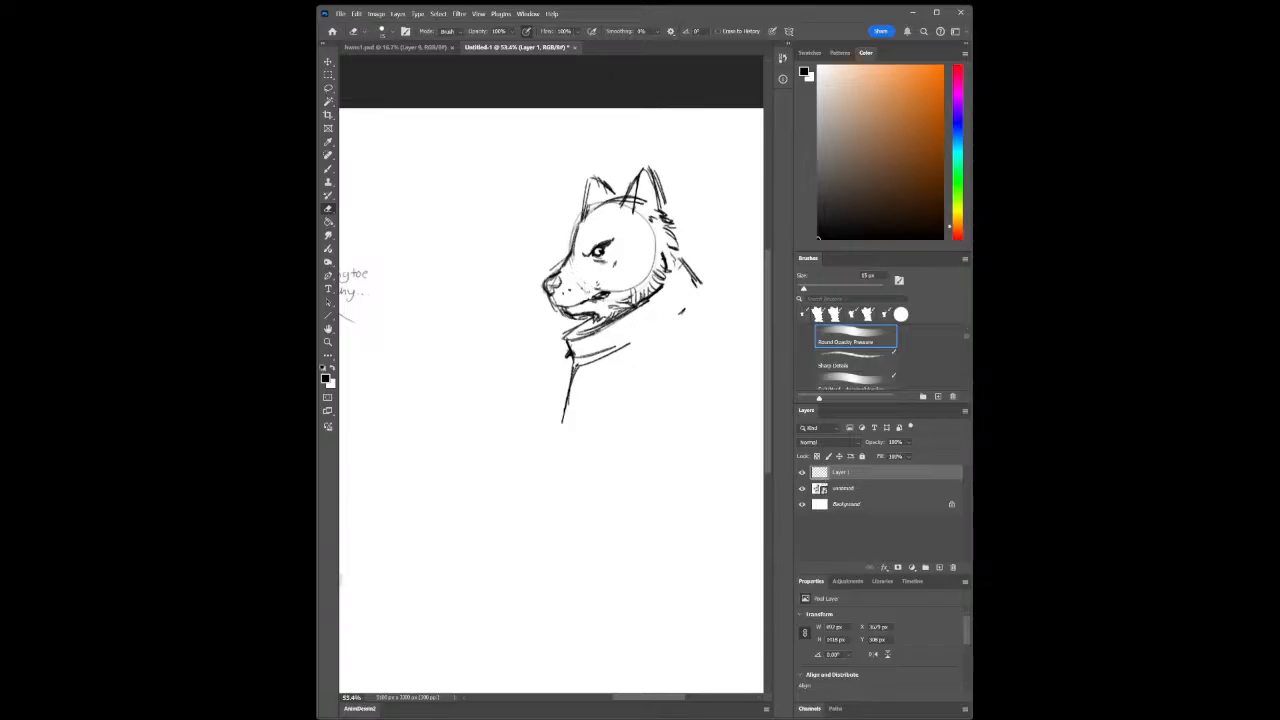
drag(590, 288, 597, 287)
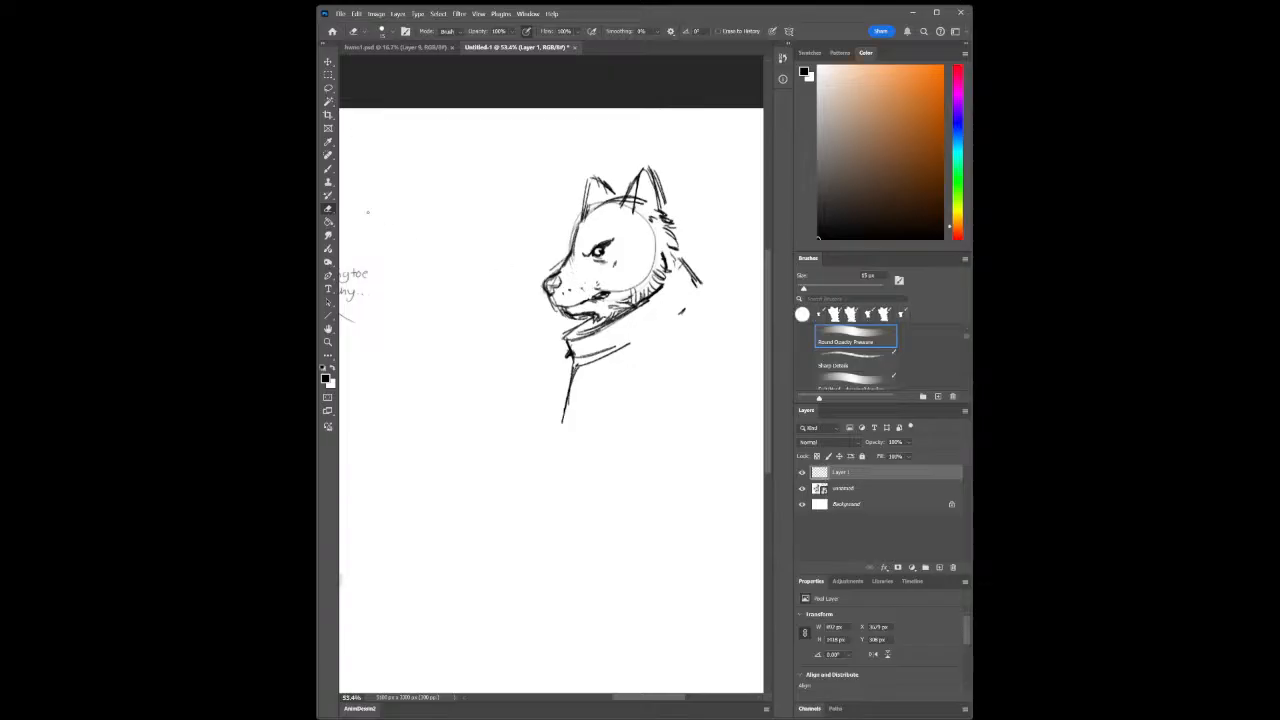
key(b)
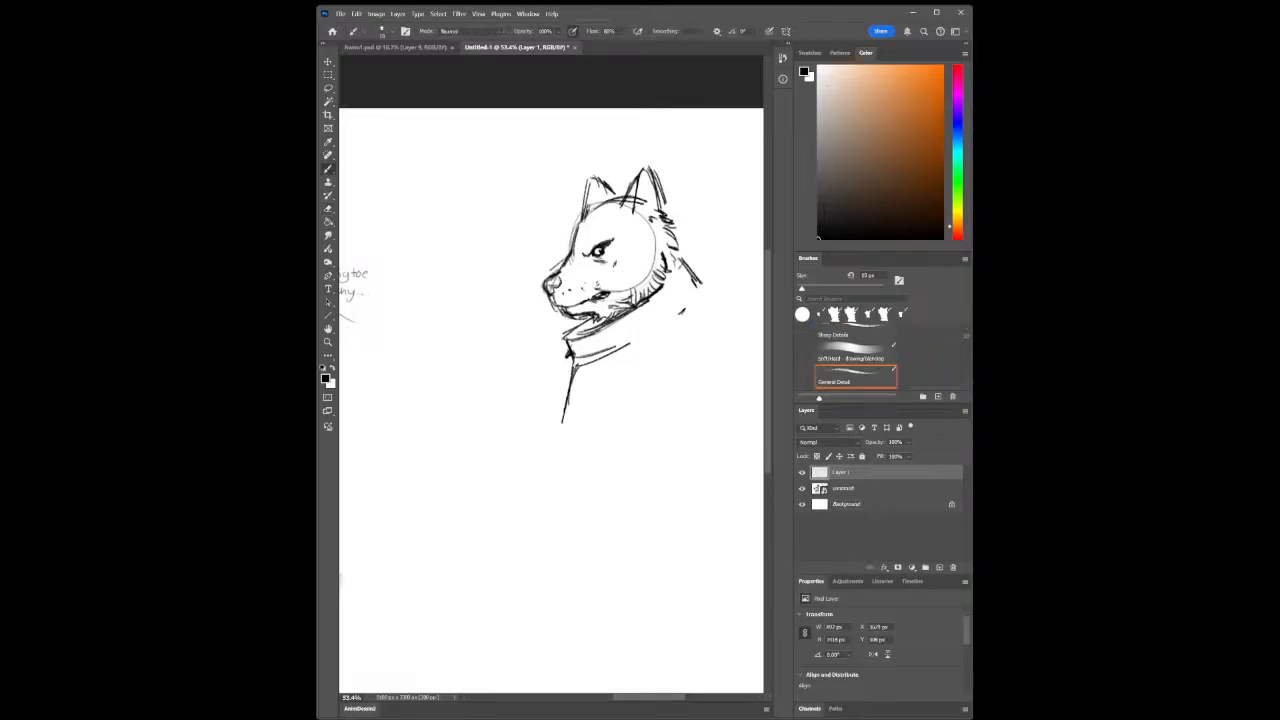
mouse_move(553, 293)
mouse_down()
mouse_move(571, 307)
mouse_move(602, 291)
mouse_up()
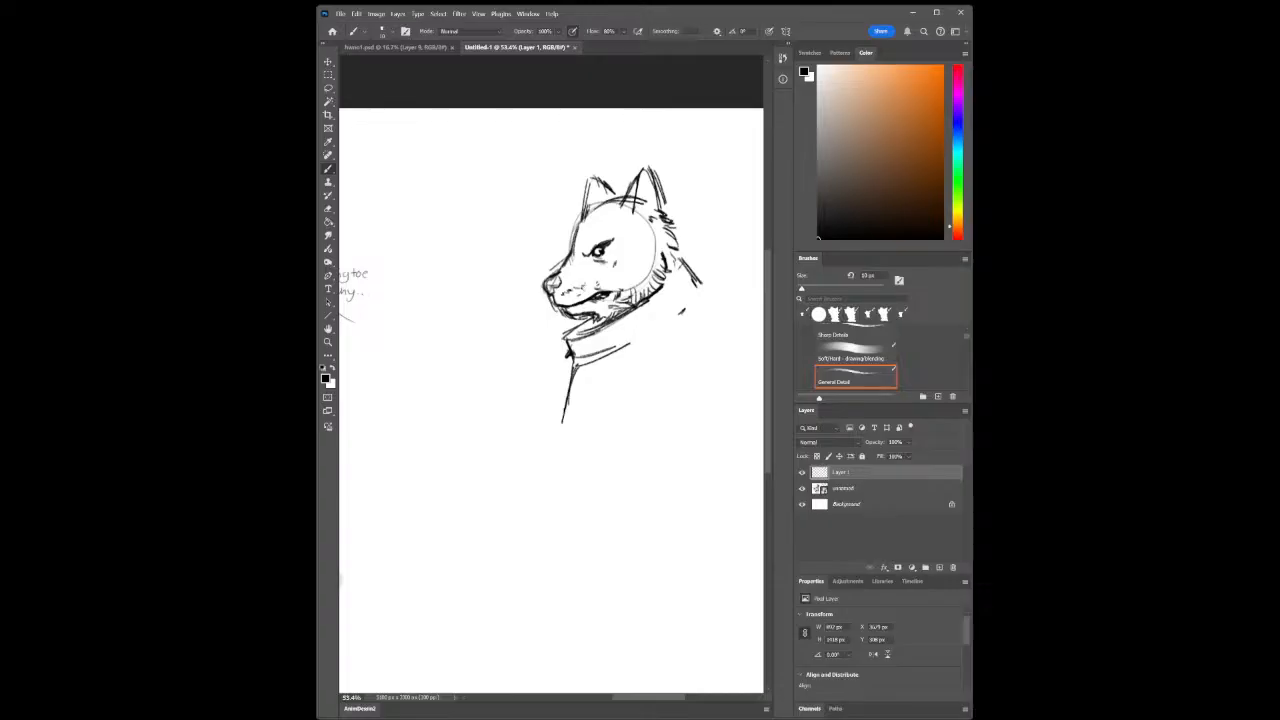
Extend the collar around the back of the wolf's neck with its lower edge and reinforce the chest line
mouse_move(562, 341)
mouse_down()
mouse_move(575, 387)
mouse_move(602, 381)
mouse_move(667, 327)
mouse_move(685, 266)
mouse_up()
drag(682, 263, 696, 307)
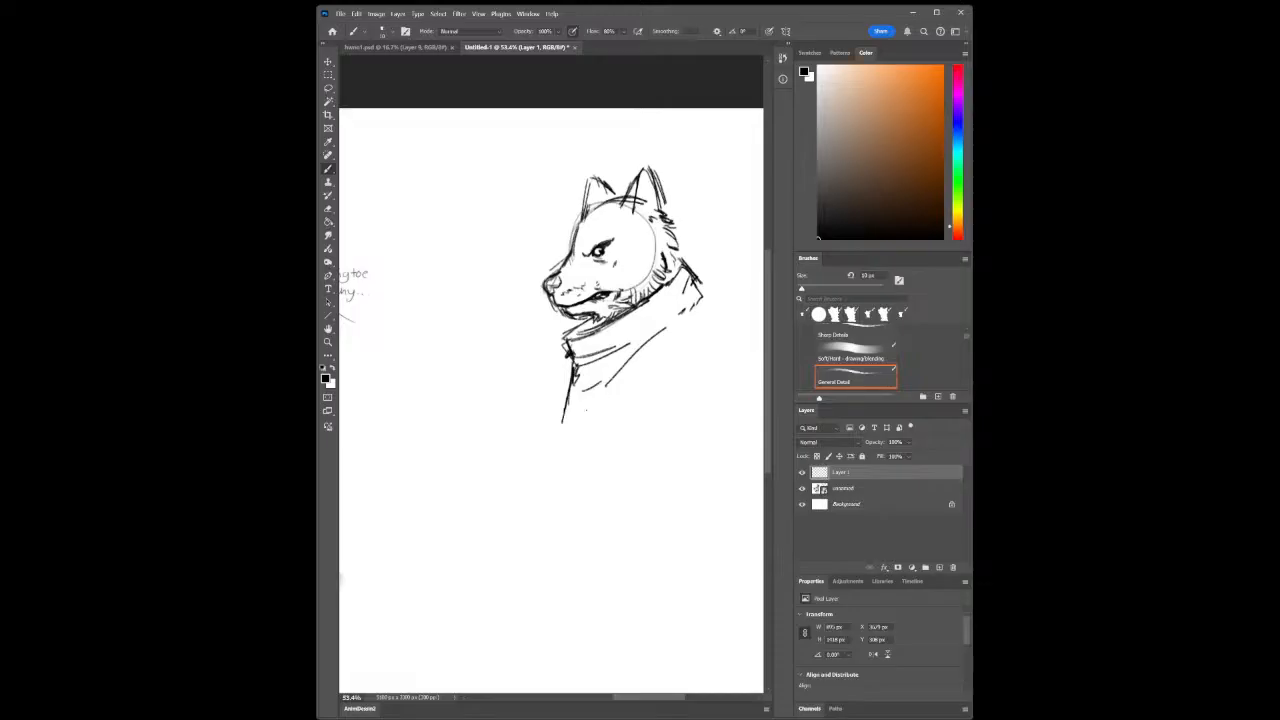
drag(574, 400, 564, 425)
Erase the rough construction line along the wolf's forehead and redraw the contour up to the front ear with the brush
mouse_move(651, 434)
mouse_down()
mouse_move(583, 334)
mouse_move(646, 389)
mouse_up()
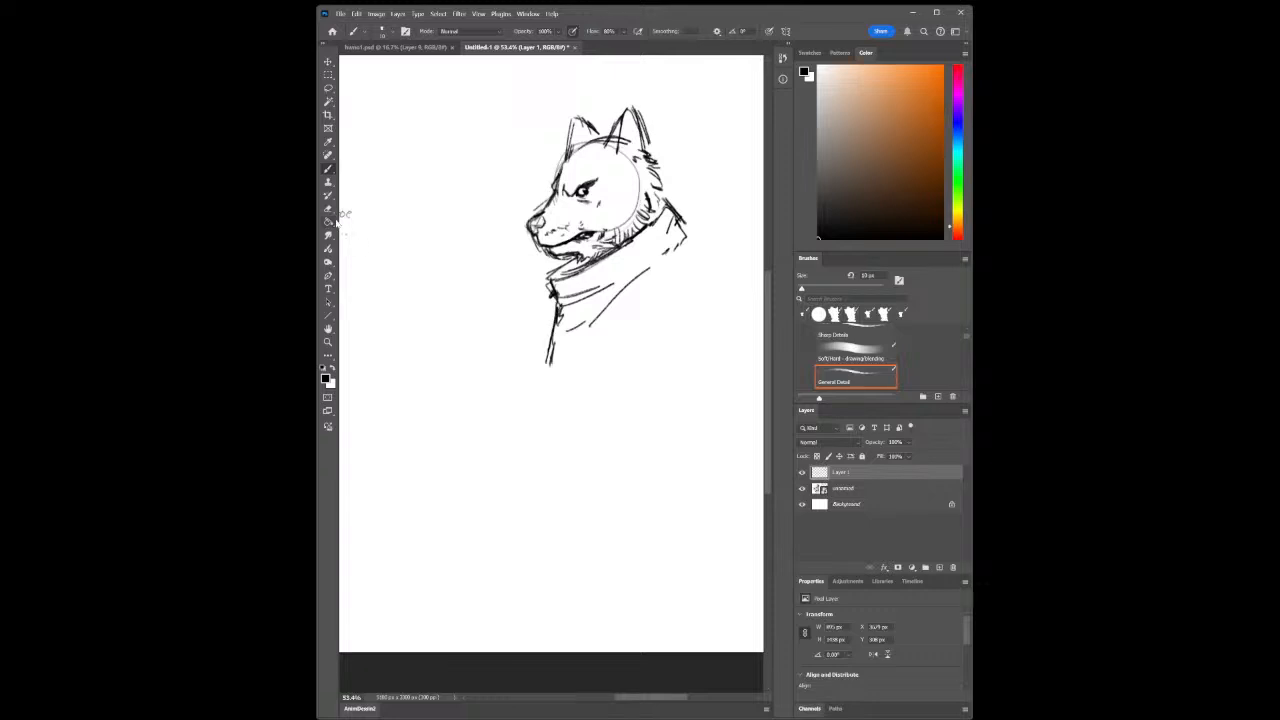
key(e)
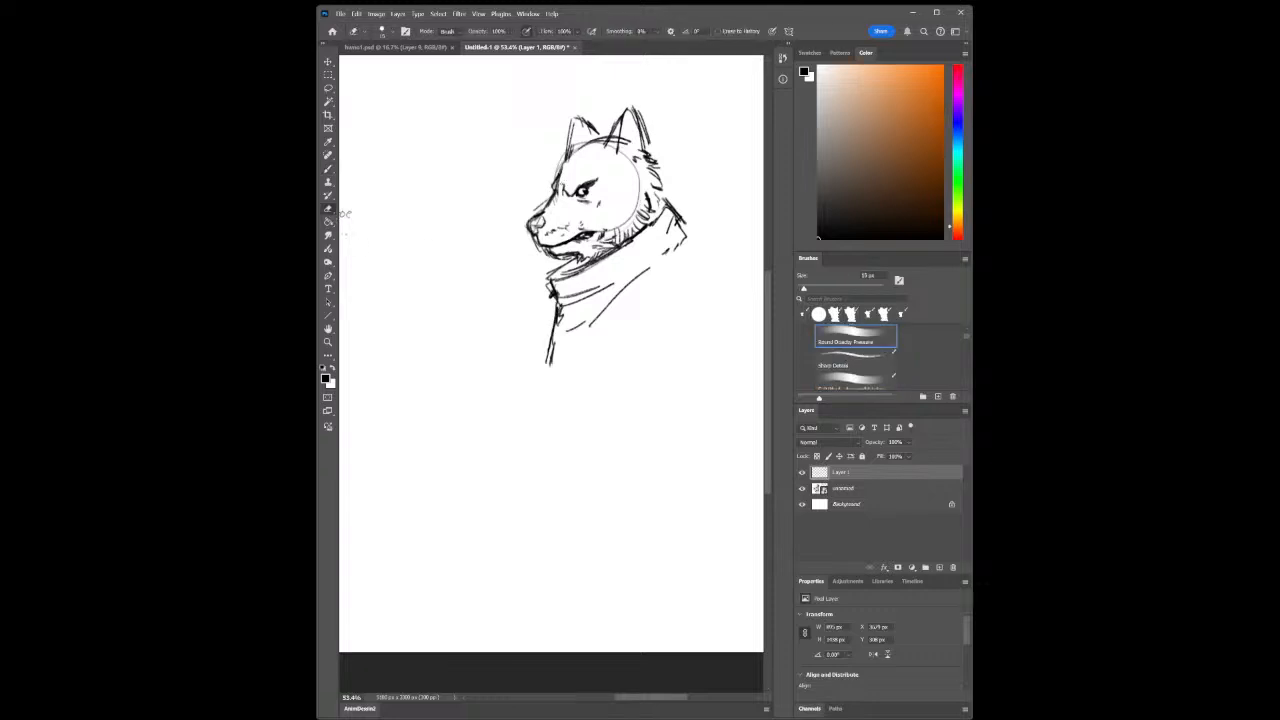
mouse_move(561, 175)
mouse_down()
mouse_move(557, 190)
mouse_move(577, 147)
mouse_up()
key(b)
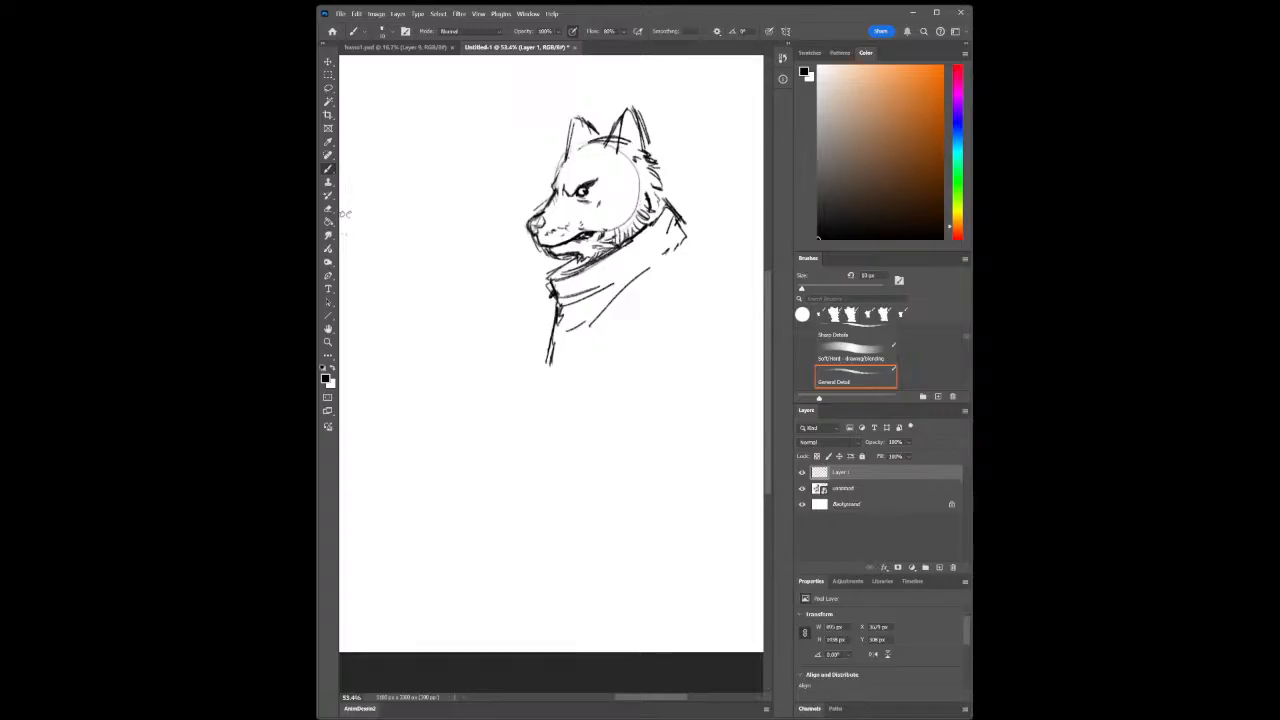
mouse_move(566, 166)
mouse_down()
mouse_move(581, 121)
mouse_move(592, 132)
mouse_move(573, 154)
mouse_move(589, 144)
mouse_up()
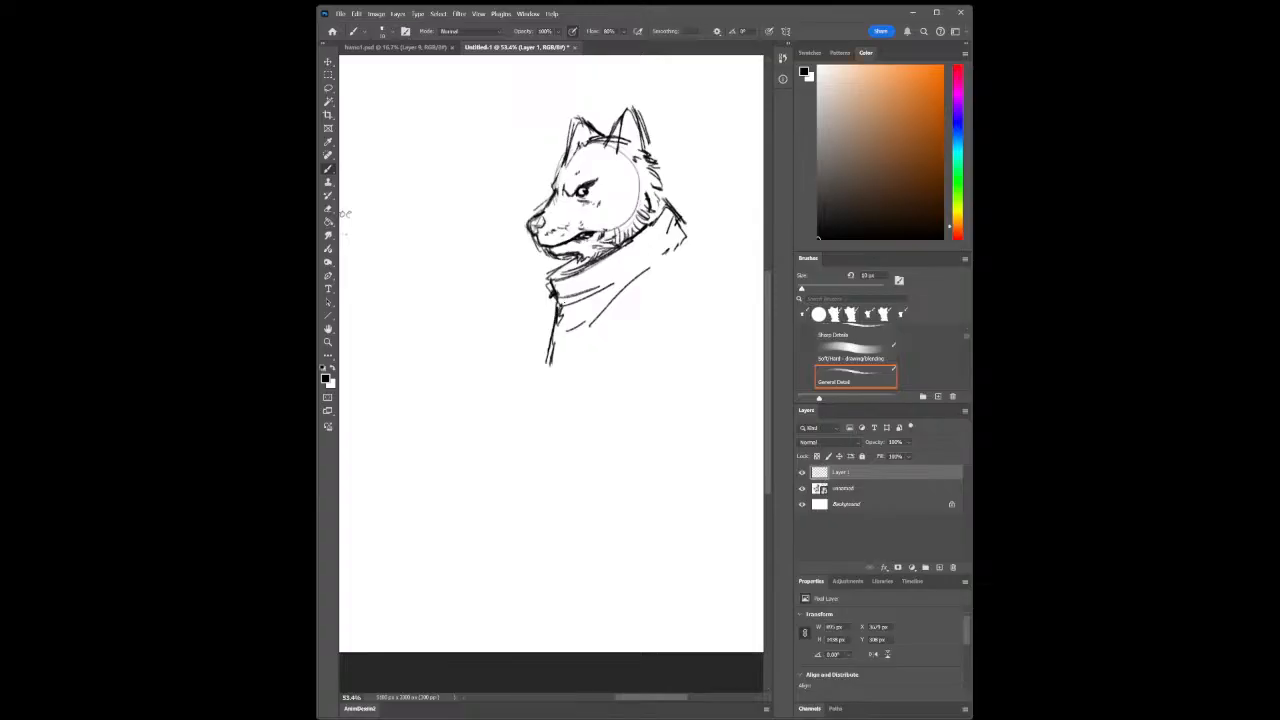
Define the collar's lower edge and back fold, shade its front opening, and curve a line down from it toward the chest
mouse_move(553, 302)
mouse_down()
mouse_move(560, 334)
mouse_move(584, 325)
mouse_up()
drag(682, 241, 691, 254)
mouse_move(677, 211)
mouse_down()
mouse_move(684, 266)
mouse_move(694, 258)
mouse_up()
drag(599, 340, 606, 305)
drag(549, 280, 576, 274)
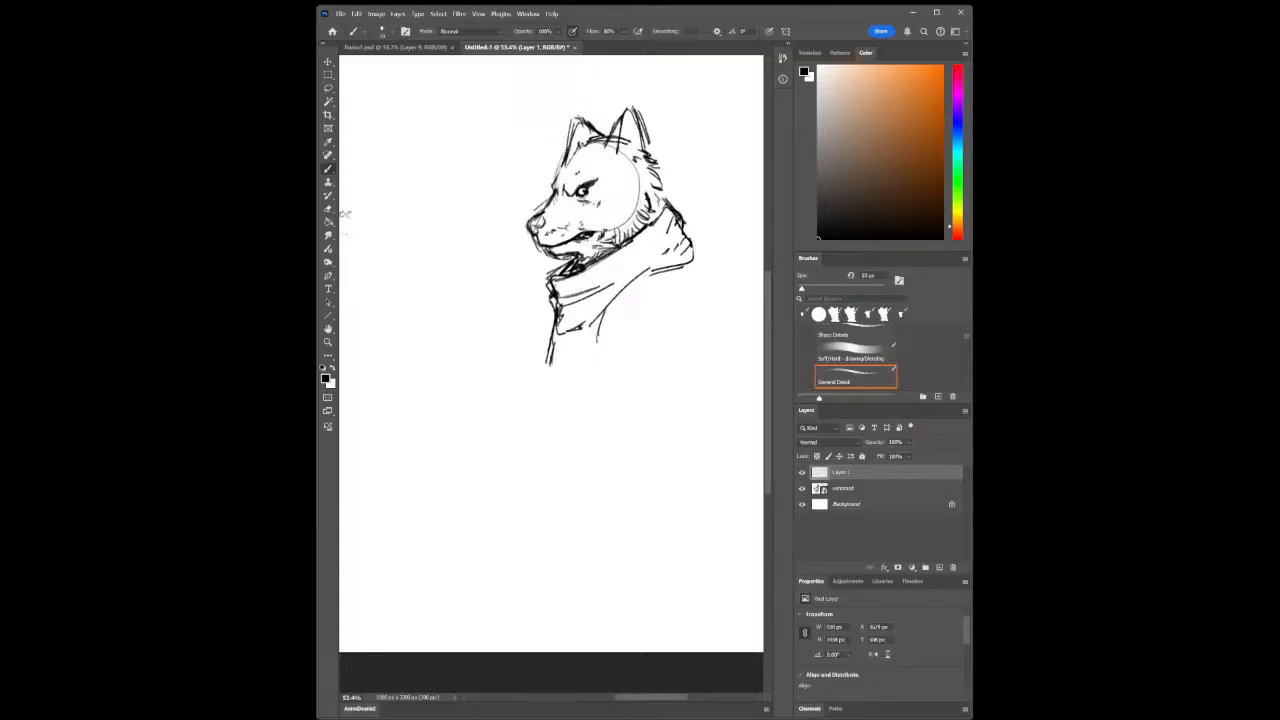
Add hatching inside the wolf's rear ear and fur strokes along the back of the neck and under the jaw
drag(630, 125, 632, 155)
mouse_move(664, 208)
mouse_down()
mouse_move(650, 214)
mouse_move(661, 208)
mouse_up()
mouse_move(668, 182)
mouse_down()
mouse_move(656, 204)
mouse_move(658, 191)
mouse_up()
drag(595, 245, 585, 249)
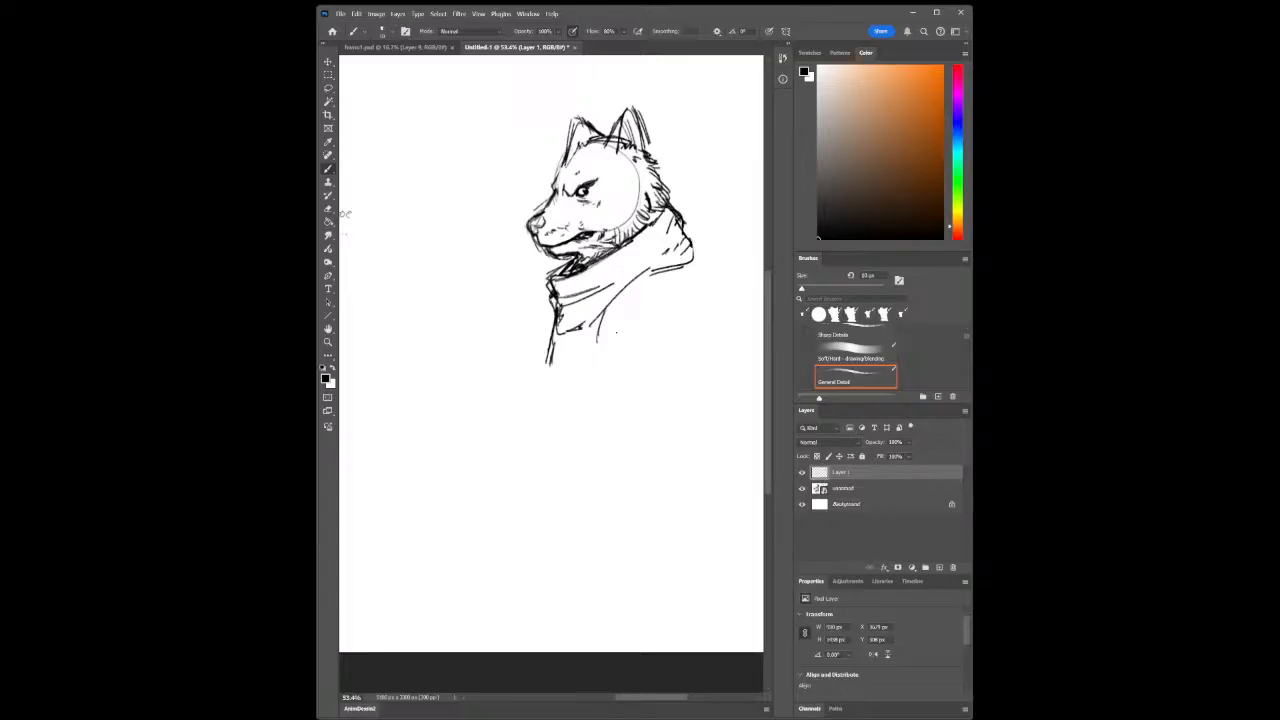
Sketch shoulder and lapel lines below the collar and extend the front chest line downward
mouse_move(598, 318)
mouse_down()
mouse_move(596, 346)
mouse_move(603, 319)
mouse_move(708, 238)
mouse_up()
mouse_move(621, 324)
mouse_down()
mouse_move(615, 340)
mouse_move(657, 303)
mouse_move(596, 342)
mouse_up()
mouse_move(615, 296)
mouse_down()
mouse_move(663, 276)
mouse_move(701, 234)
mouse_up()
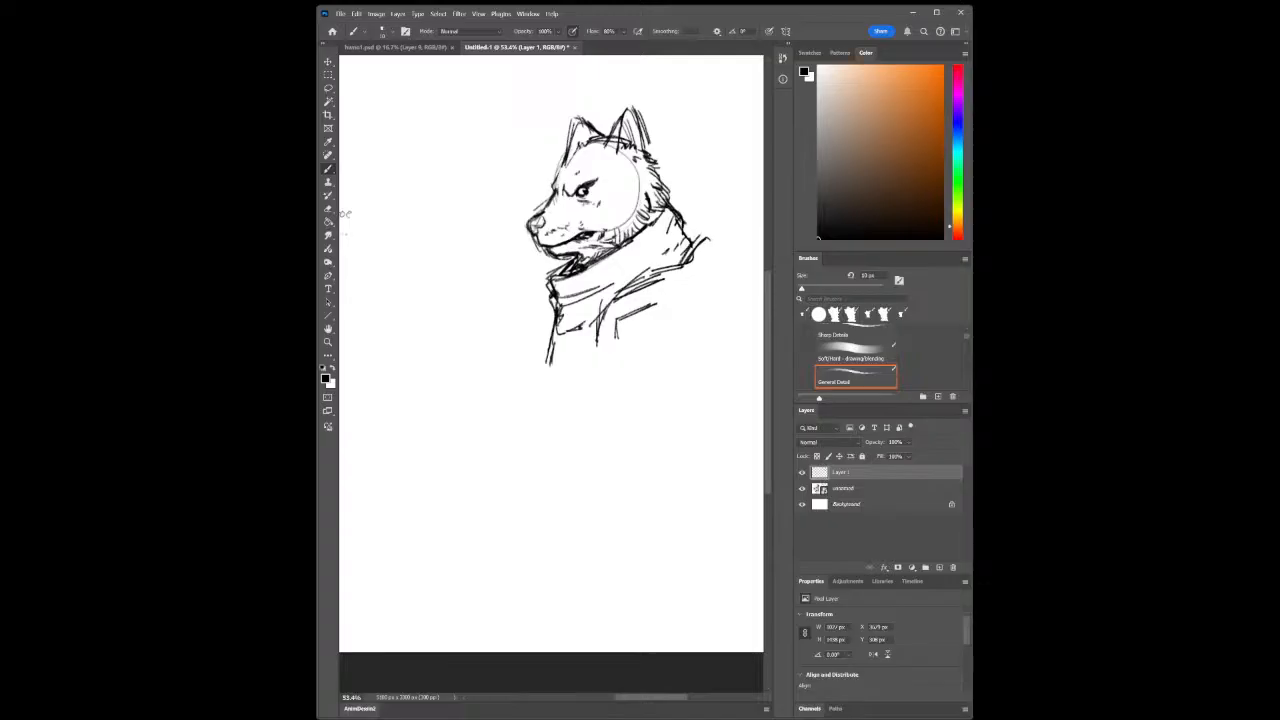
mouse_move(601, 346)
mouse_down()
mouse_move(550, 383)
mouse_move(562, 428)
mouse_move(553, 405)
mouse_up()
Erase the shoulder and lapel lines along with the collar's lower edge behind the wolf's neck
key(e)
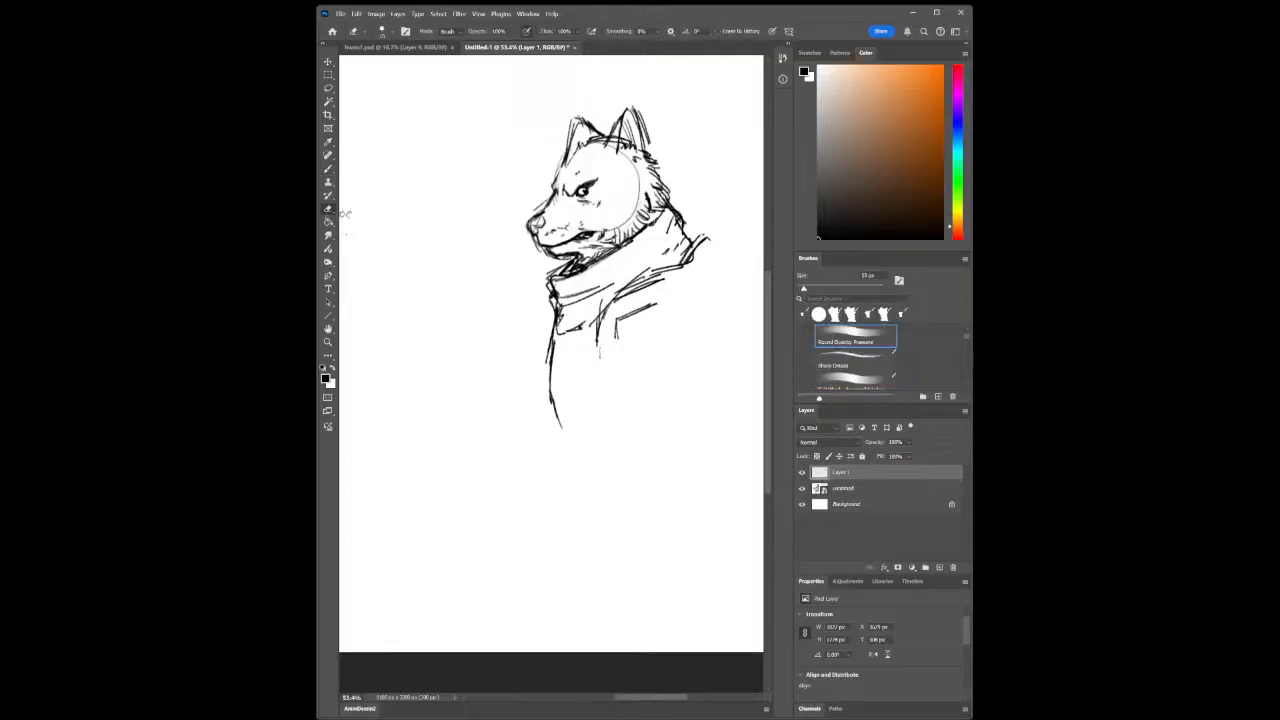
mouse_move(601, 347)
mouse_down()
mouse_move(610, 302)
mouse_move(618, 337)
mouse_move(630, 283)
mouse_move(631, 317)
mouse_move(654, 272)
mouse_move(706, 232)
mouse_up()
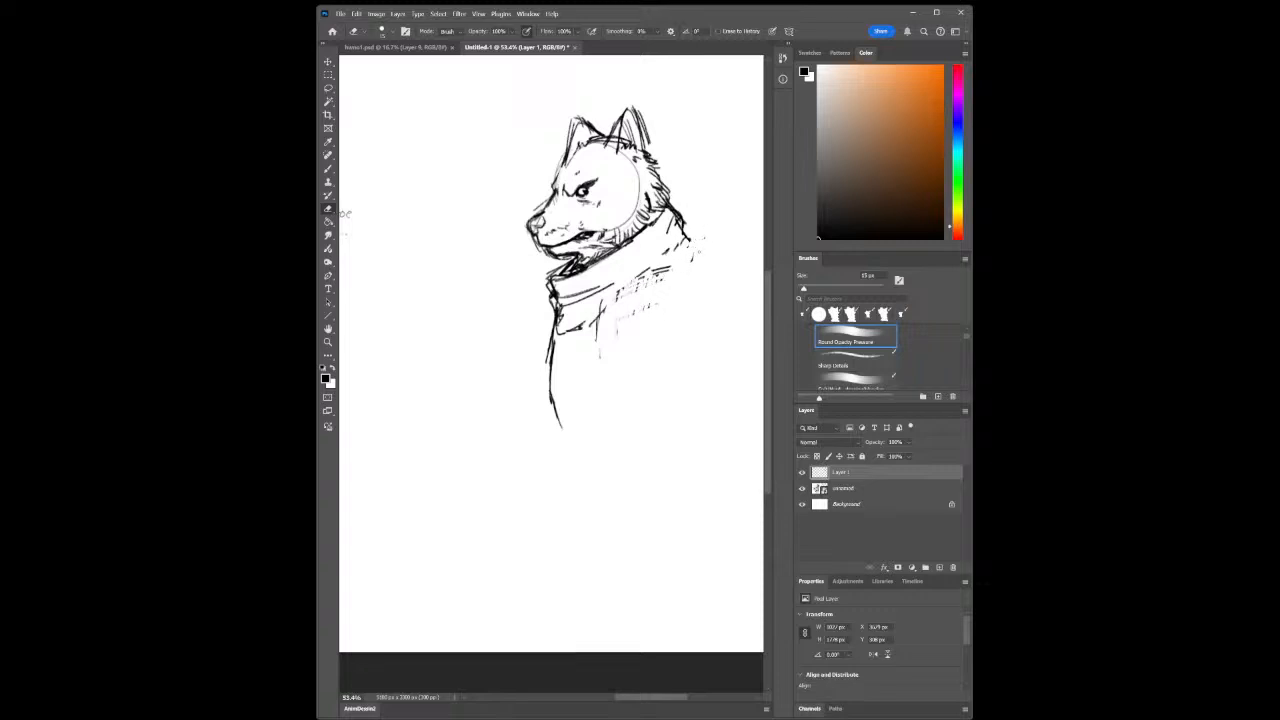
mouse_move(652, 284)
mouse_down()
mouse_move(660, 268)
mouse_move(616, 290)
mouse_move(598, 338)
mouse_up()
mouse_move(642, 272)
mouse_down()
mouse_move(638, 290)
mouse_move(667, 268)
mouse_up()
Redraw the collar's lower edge with a sloping shoulder line and a long curved lapel running down the chest
click(328, 169)
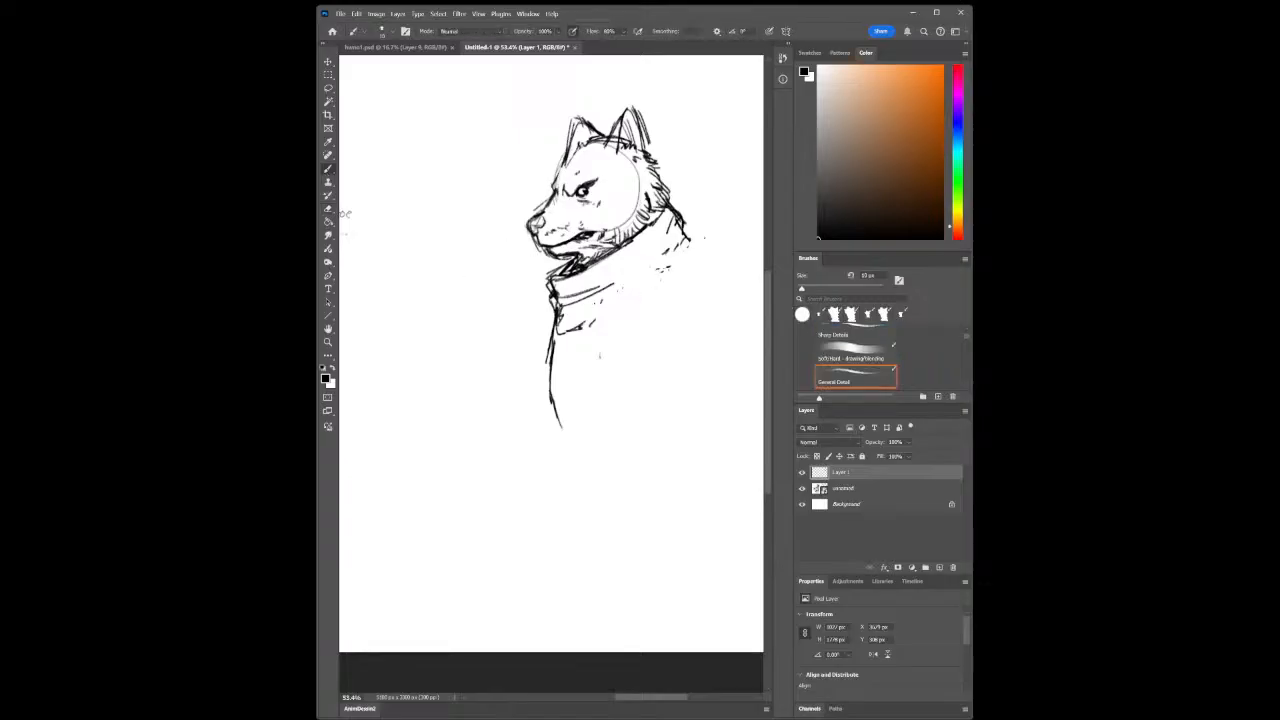
drag(614, 328, 614, 374)
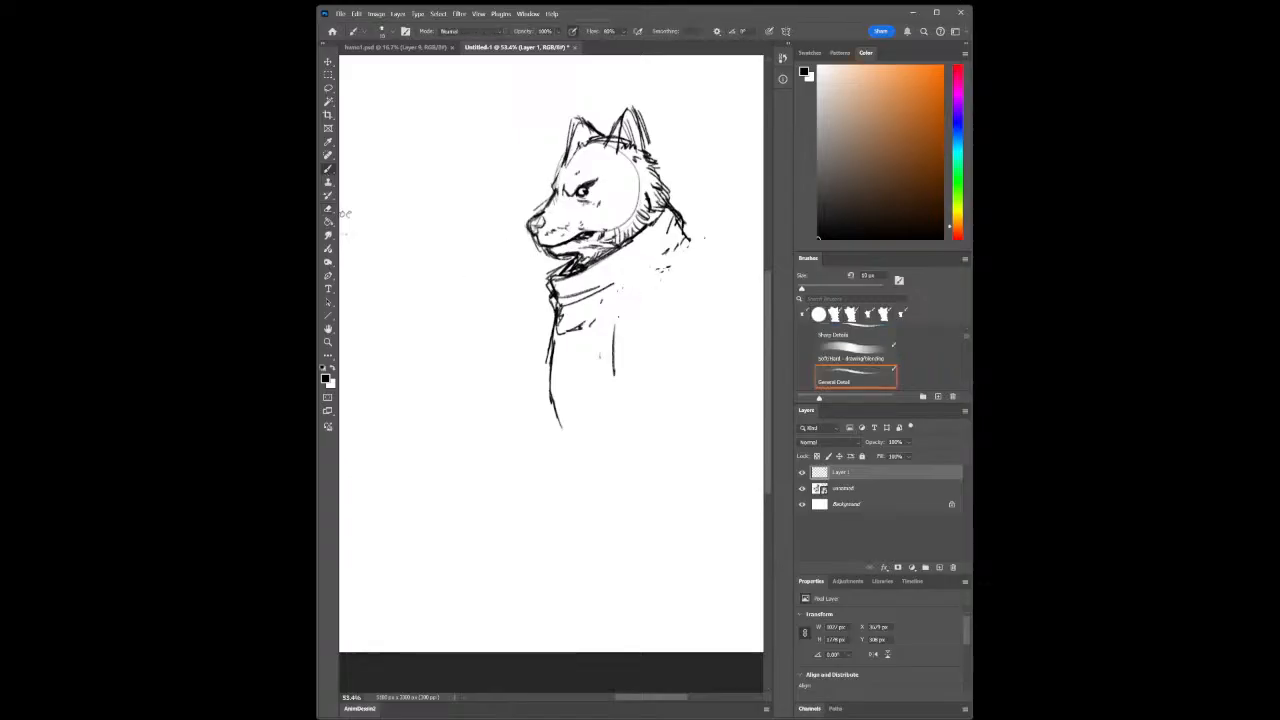
mouse_move(616, 322)
mouse_down()
mouse_move(637, 274)
mouse_move(682, 252)
mouse_move(726, 256)
mouse_up()
drag(698, 247, 735, 260)
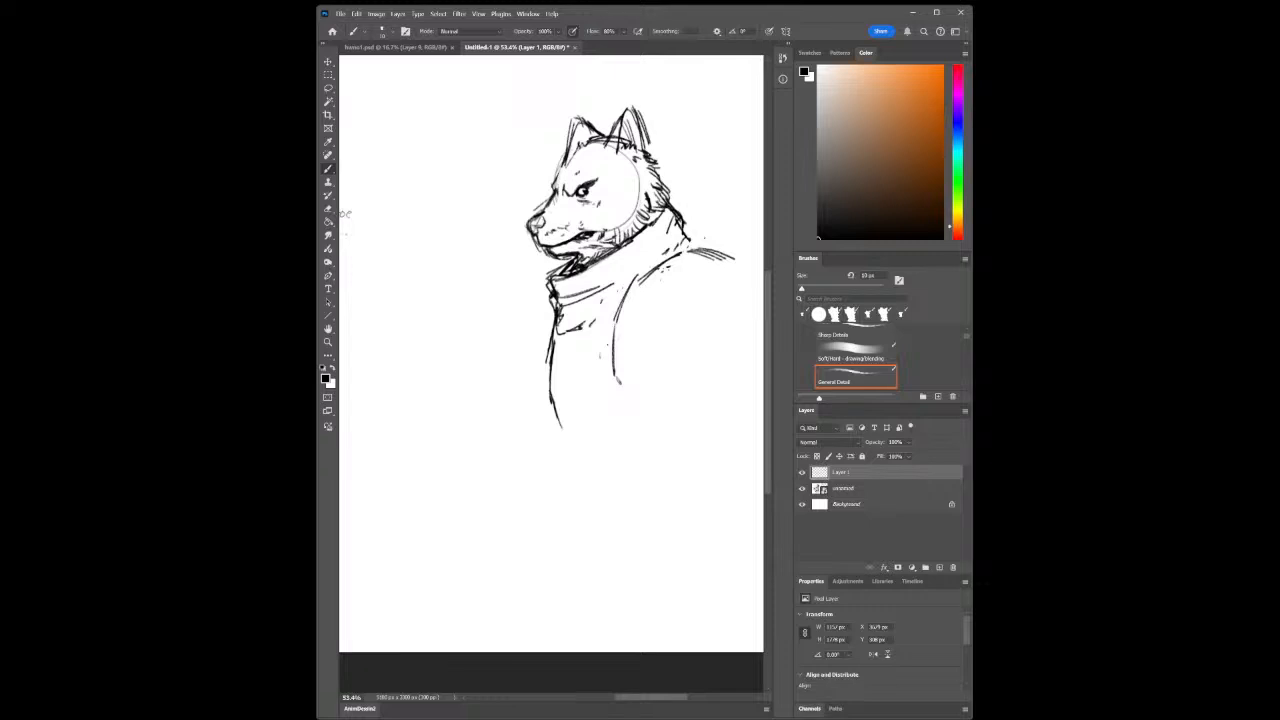
drag(607, 314, 606, 388)
mouse_move(547, 282)
mouse_down()
mouse_move(596, 325)
mouse_move(554, 335)
mouse_move(584, 323)
mouse_move(604, 407)
mouse_up()
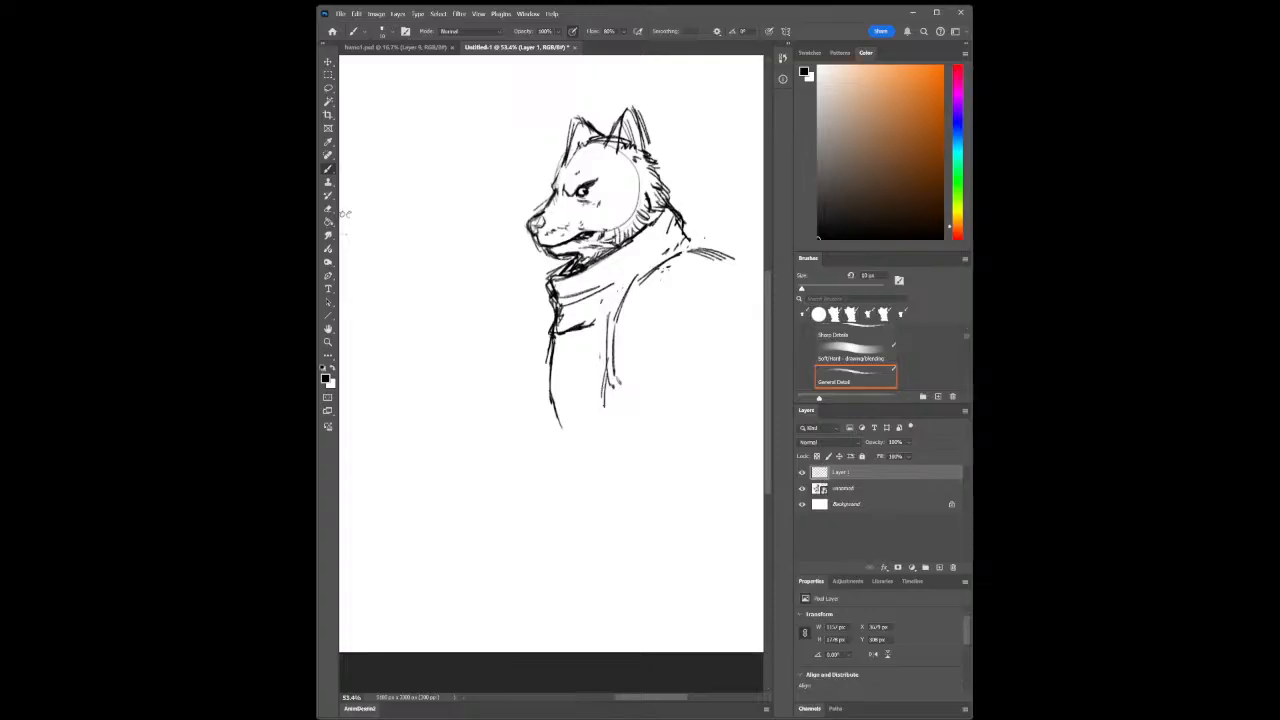
Lasso the whole wolf bust, move it closer to the reference illustration, and deselect it
key(b)
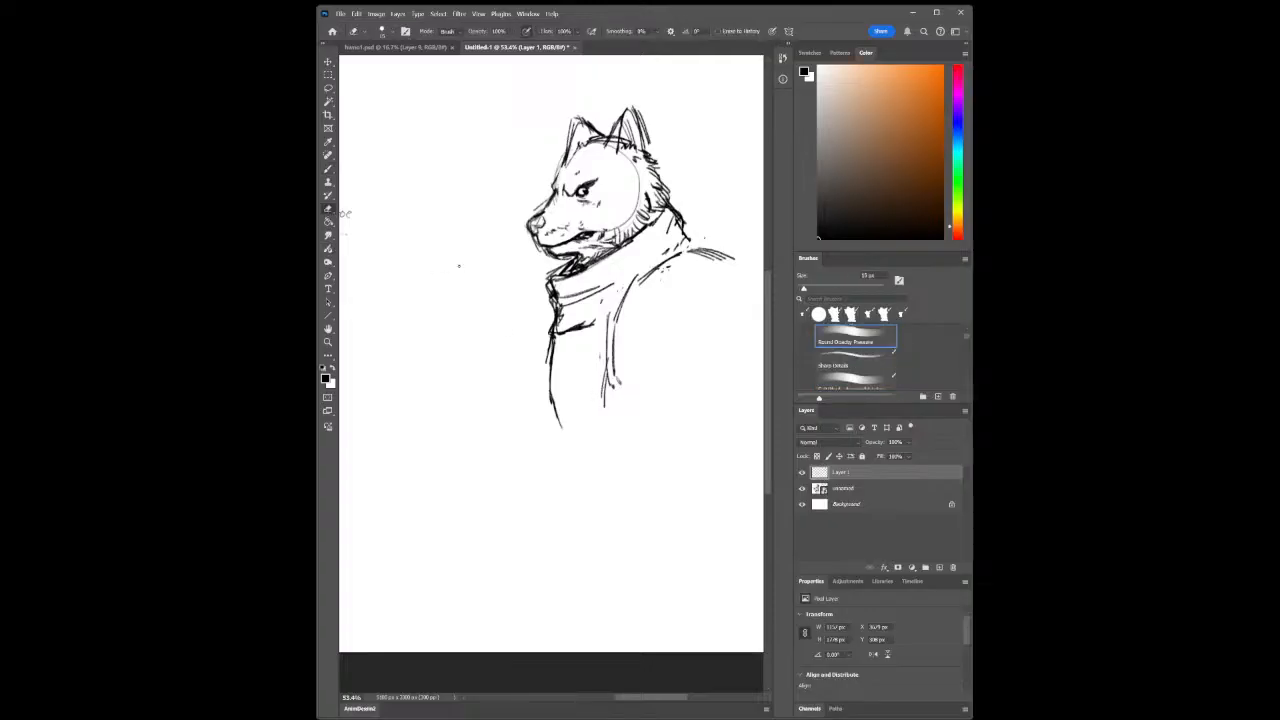
click(328, 88)
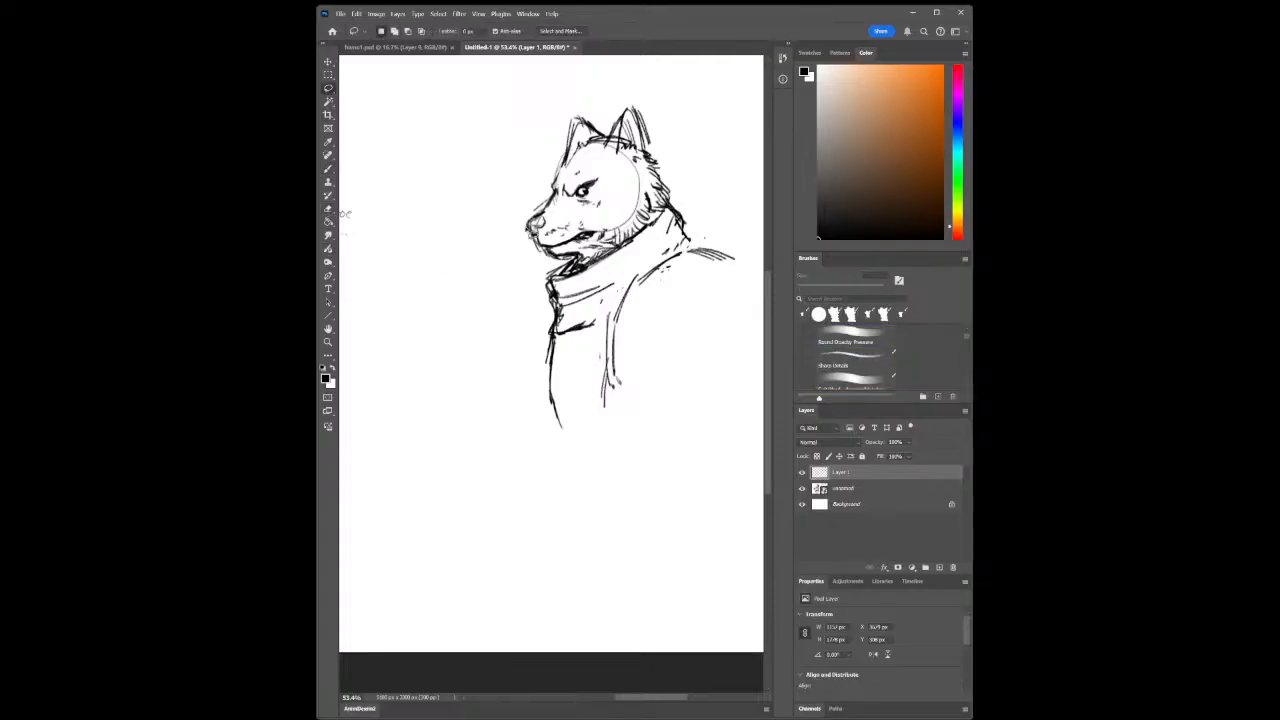
mouse_move(531, 145)
mouse_down()
mouse_move(645, 428)
mouse_move(726, 304)
mouse_move(716, 180)
mouse_move(582, 100)
mouse_move(537, 148)
mouse_up()
key(v)
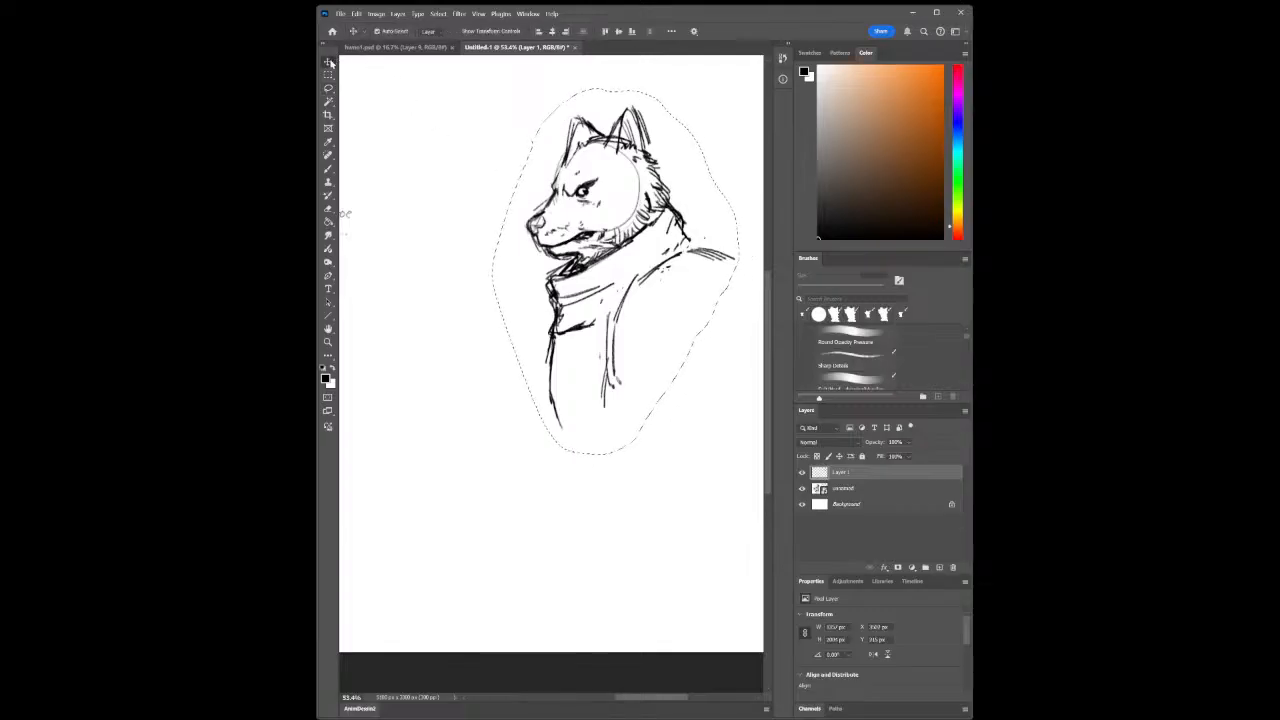
drag(636, 250, 462, 240)
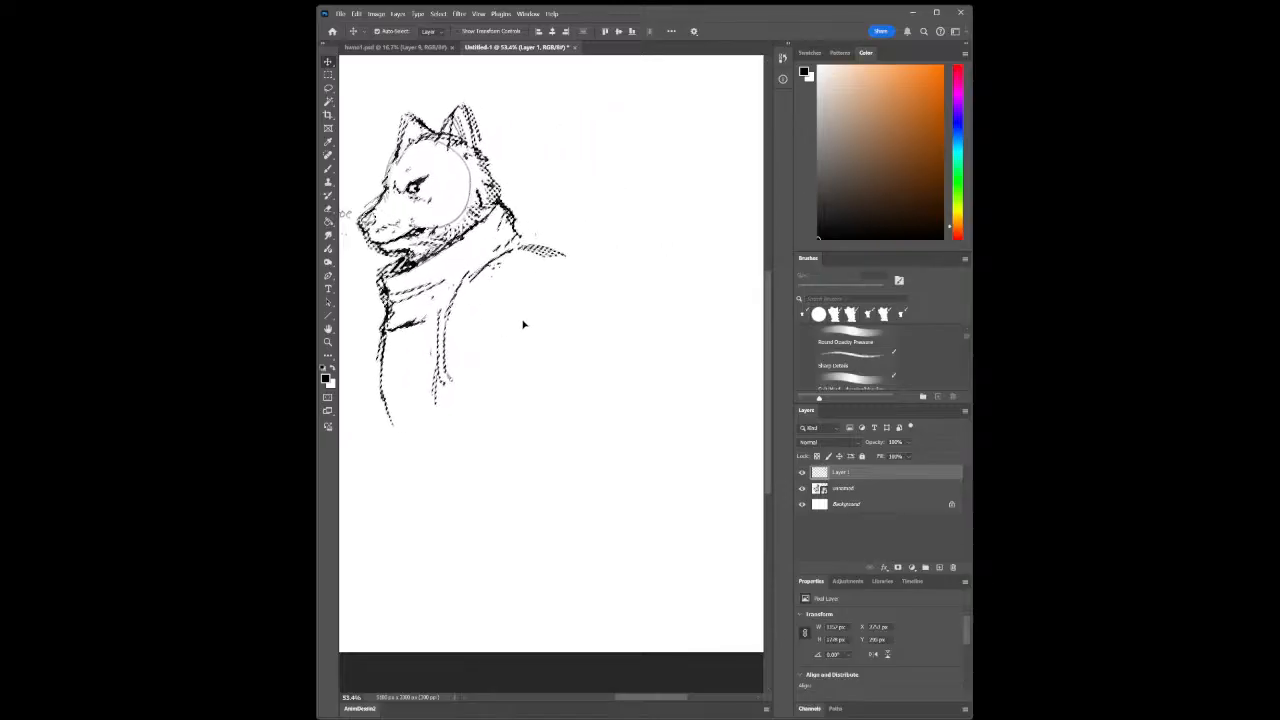
key(ctrl+d)
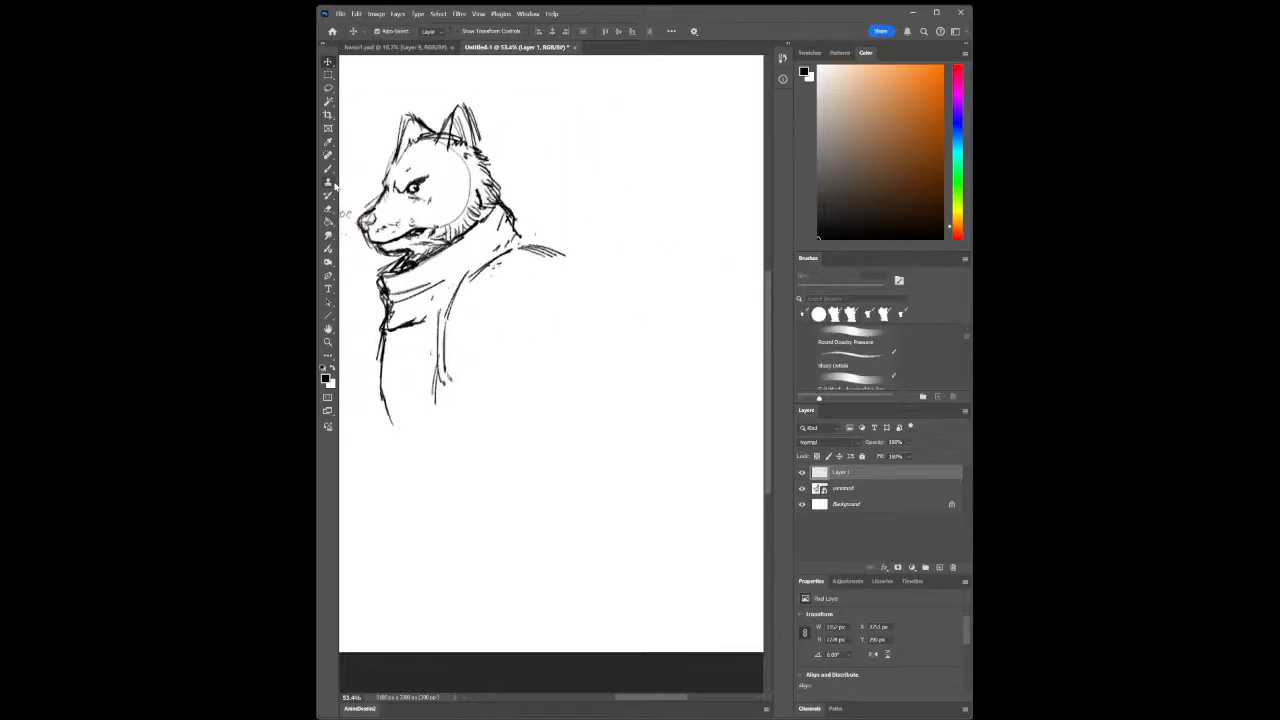
Start a second figure in the empty space beside the wolf with a head circle, neck mark and long curved back line
click(328, 168)
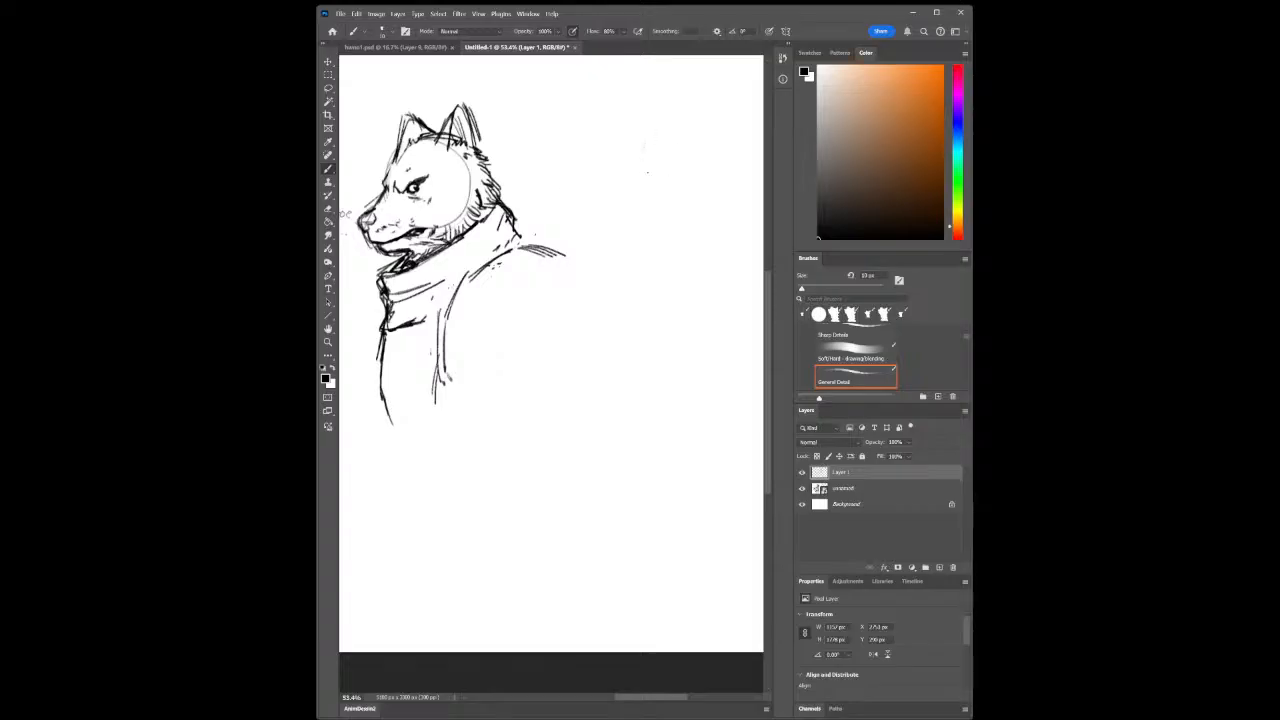
mouse_move(647, 172)
mouse_down()
mouse_move(685, 150)
mouse_move(670, 128)
mouse_move(686, 150)
mouse_move(648, 135)
mouse_move(678, 198)
mouse_move(665, 186)
mouse_move(690, 282)
mouse_up()
drag(698, 216, 684, 302)
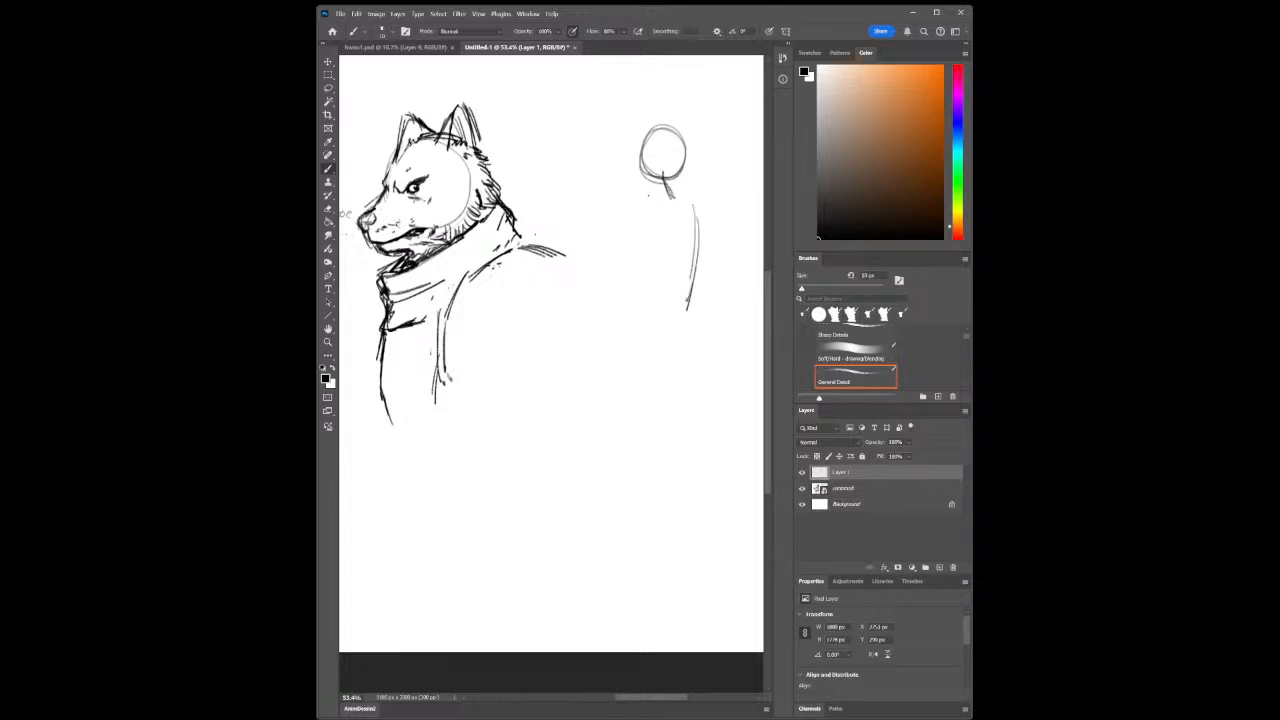
Sketch a folded scarf wrapped around the second figure's neck and a shoulder line sloping out from it
drag(640, 196, 666, 193)
mouse_move(680, 185)
mouse_down()
mouse_move(638, 189)
mouse_move(634, 202)
mouse_up()
mouse_move(634, 202)
mouse_down()
mouse_move(662, 212)
mouse_move(698, 196)
mouse_up()
mouse_move(685, 186)
mouse_down()
mouse_move(698, 180)
mouse_move(698, 192)
mouse_move(698, 172)
mouse_up()
mouse_move(688, 177)
mouse_down()
mouse_move(700, 171)
mouse_move(702, 188)
mouse_move(660, 222)
mouse_move(680, 230)
mouse_move(711, 199)
mouse_move(668, 191)
mouse_up()
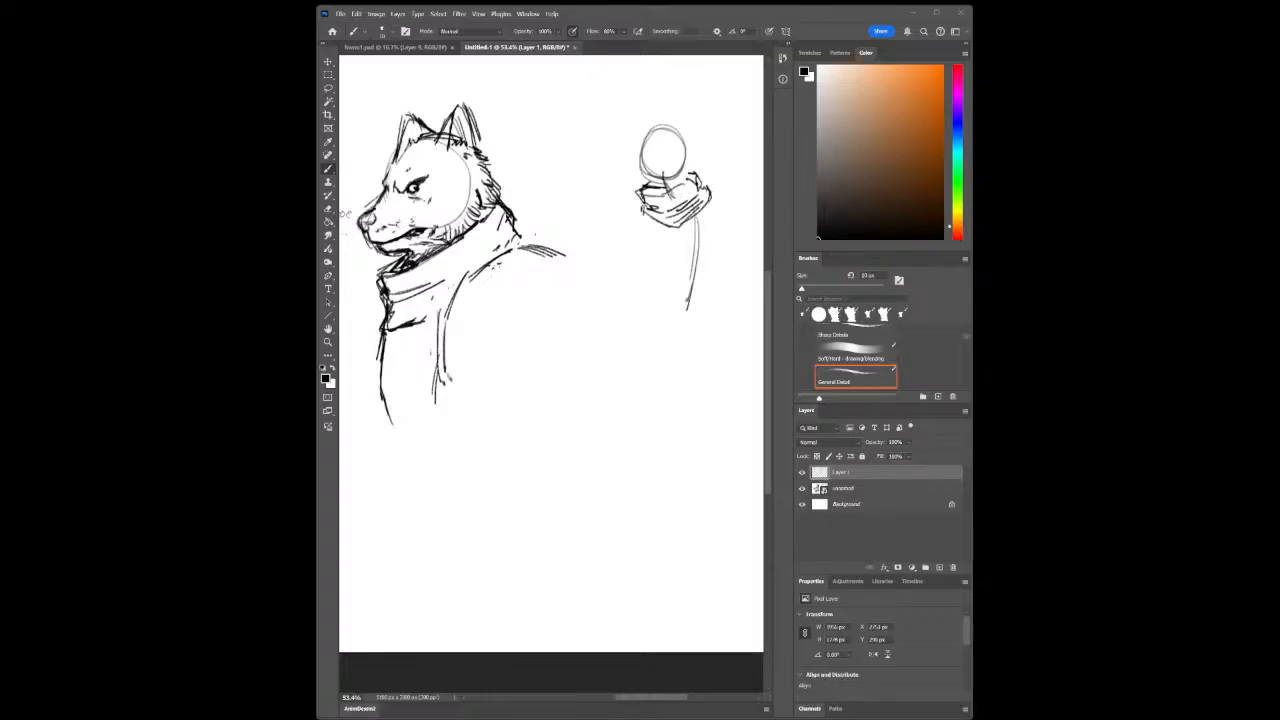
drag(643, 208, 613, 227)
drag(645, 183, 638, 204)
Draw a brow line across the second figure's head, then add an eye and nose with a 5 px brush
mouse_move(642, 150)
mouse_down()
mouse_move(682, 151)
mouse_move(706, 132)
mouse_up()
click(327, 341)
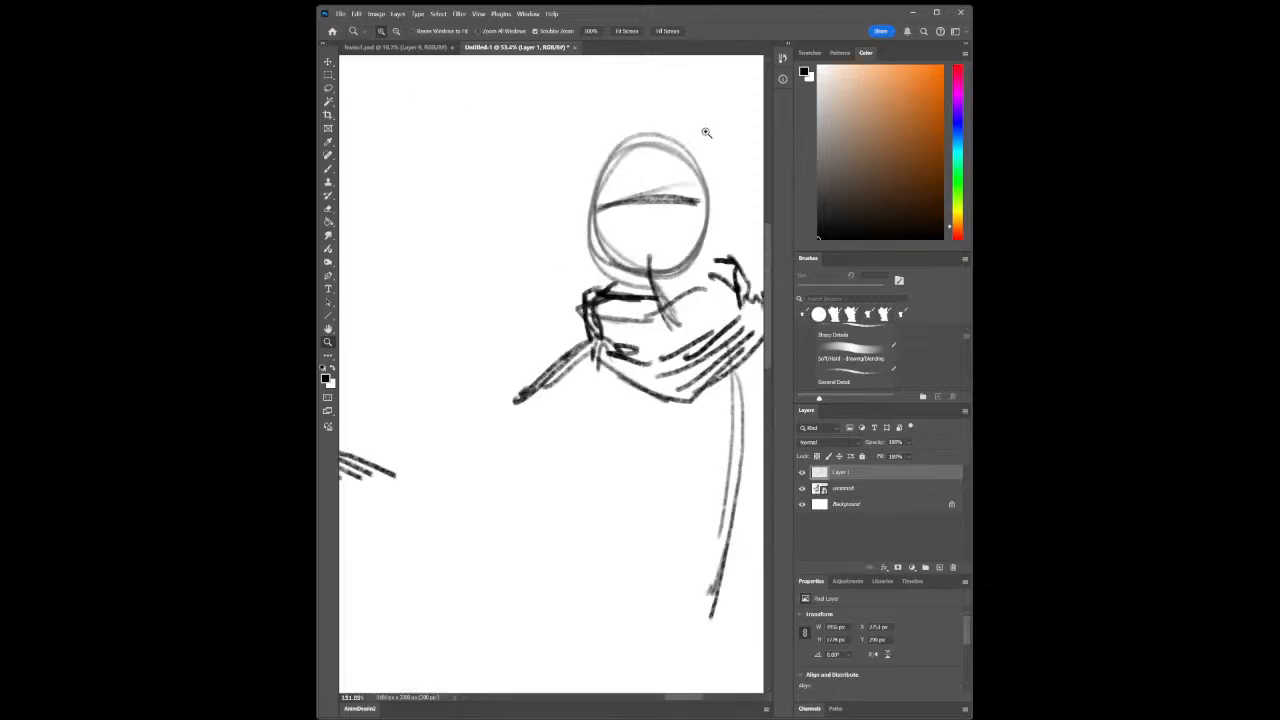
key(b)
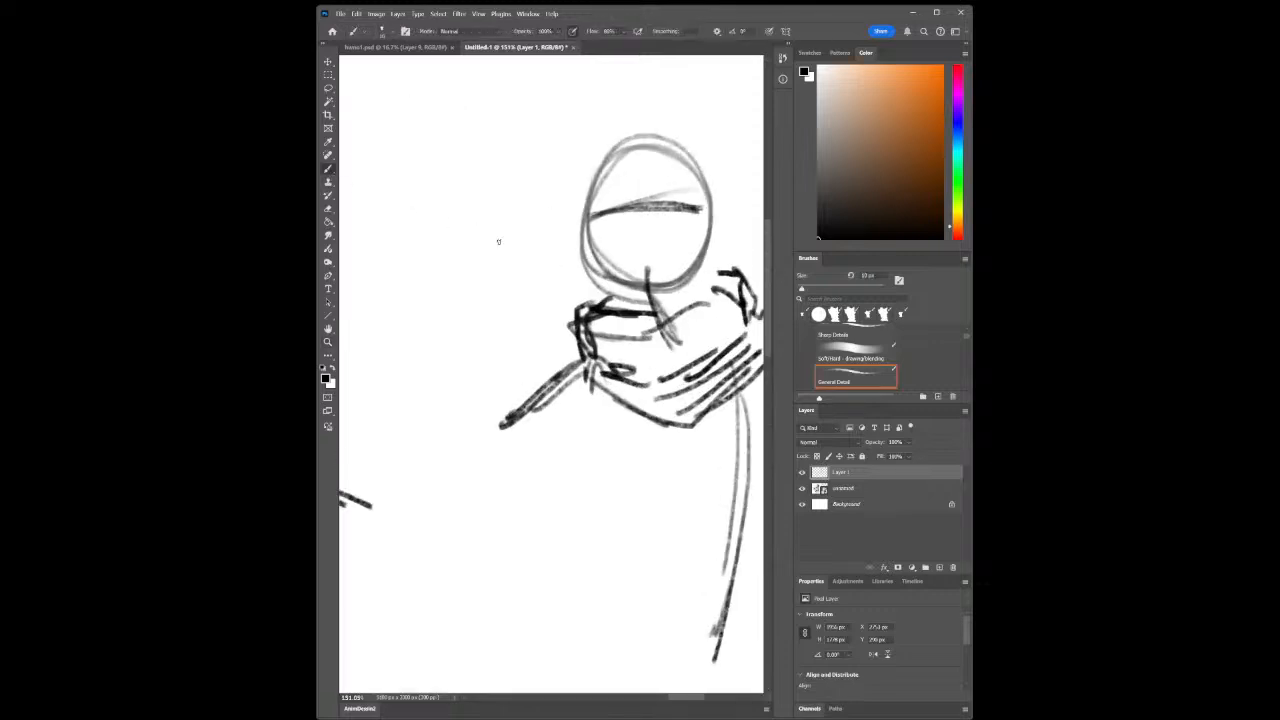
key(bracketleft)
key(bracketleft)
key(bracketleft)
key(bracketleft)
key(bracketleft)
mouse_move(651, 204)
mouse_down()
mouse_move(676, 210)
mouse_move(620, 246)
mouse_move(643, 238)
mouse_up()
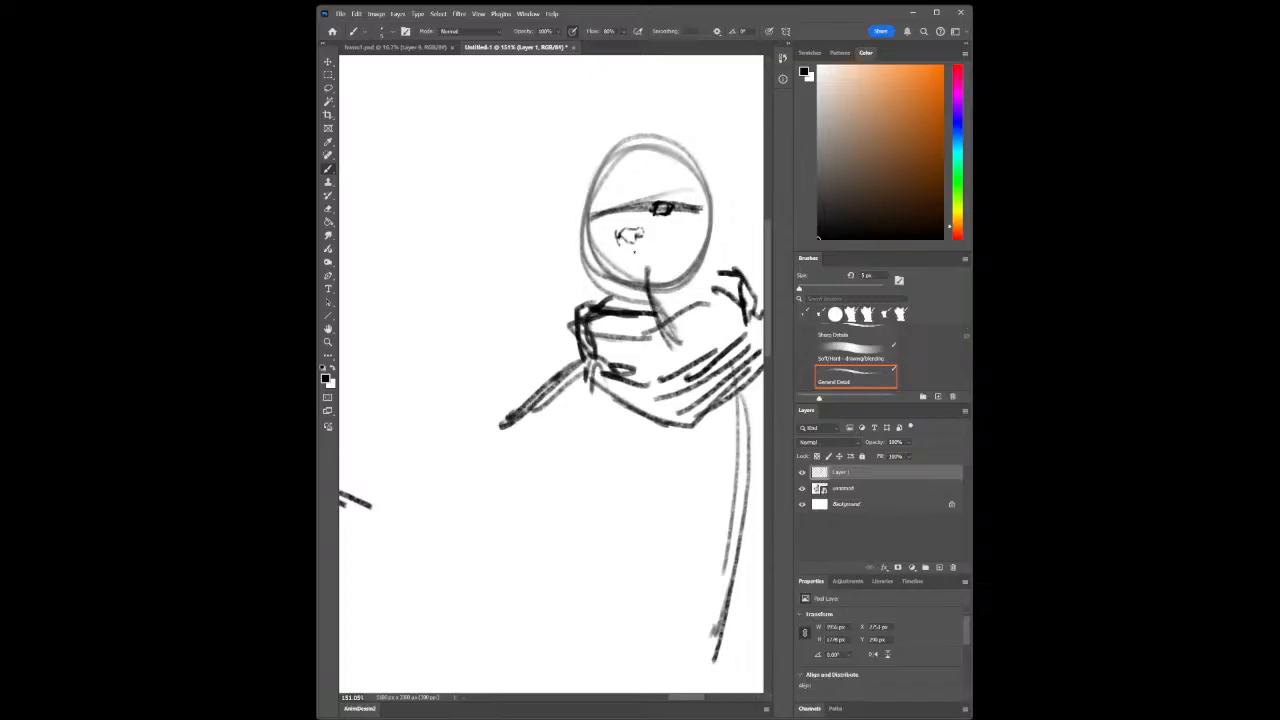
Draw the second figure's mouth and cheek marks, add strokes at the head's edge, and darken the eye
mouse_move(634, 252)
mouse_down()
mouse_move(612, 255)
mouse_move(668, 252)
mouse_up()
drag(614, 262, 606, 247)
drag(581, 233, 585, 273)
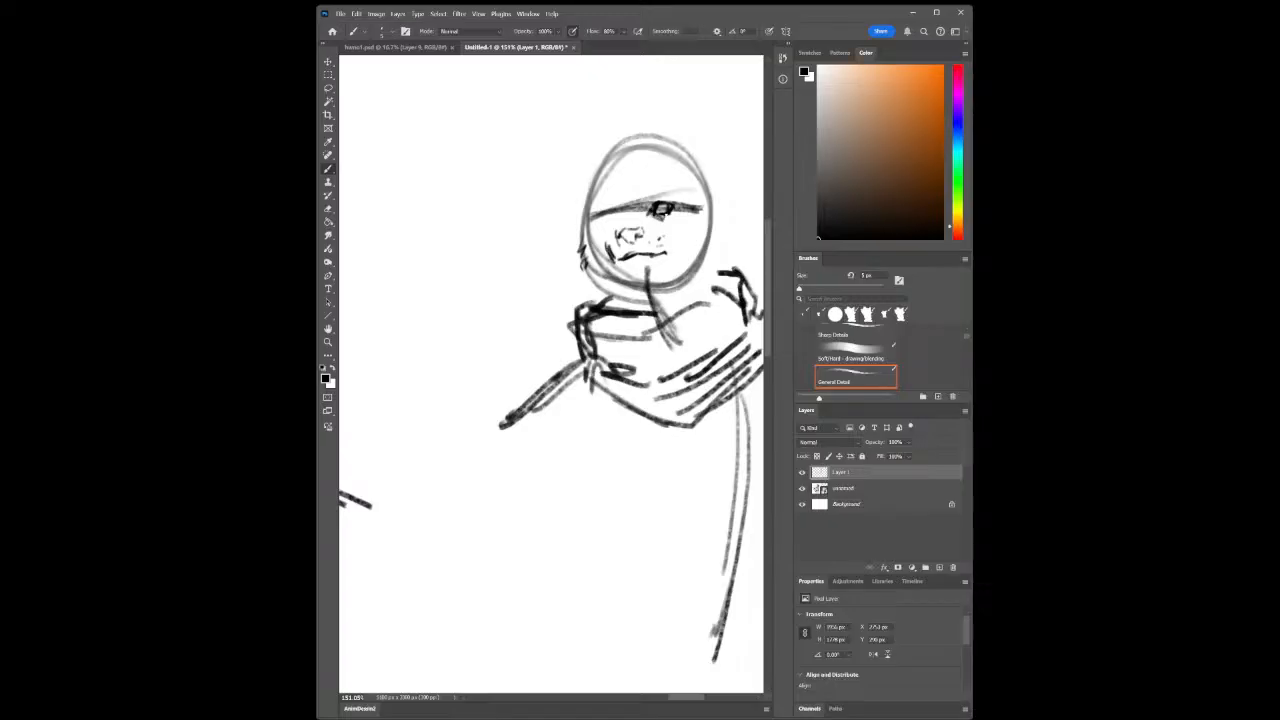
drag(657, 214, 670, 214)
Erase the construction lines around the second figure's lower face and reinforce the nose with the brush
click(329, 209)
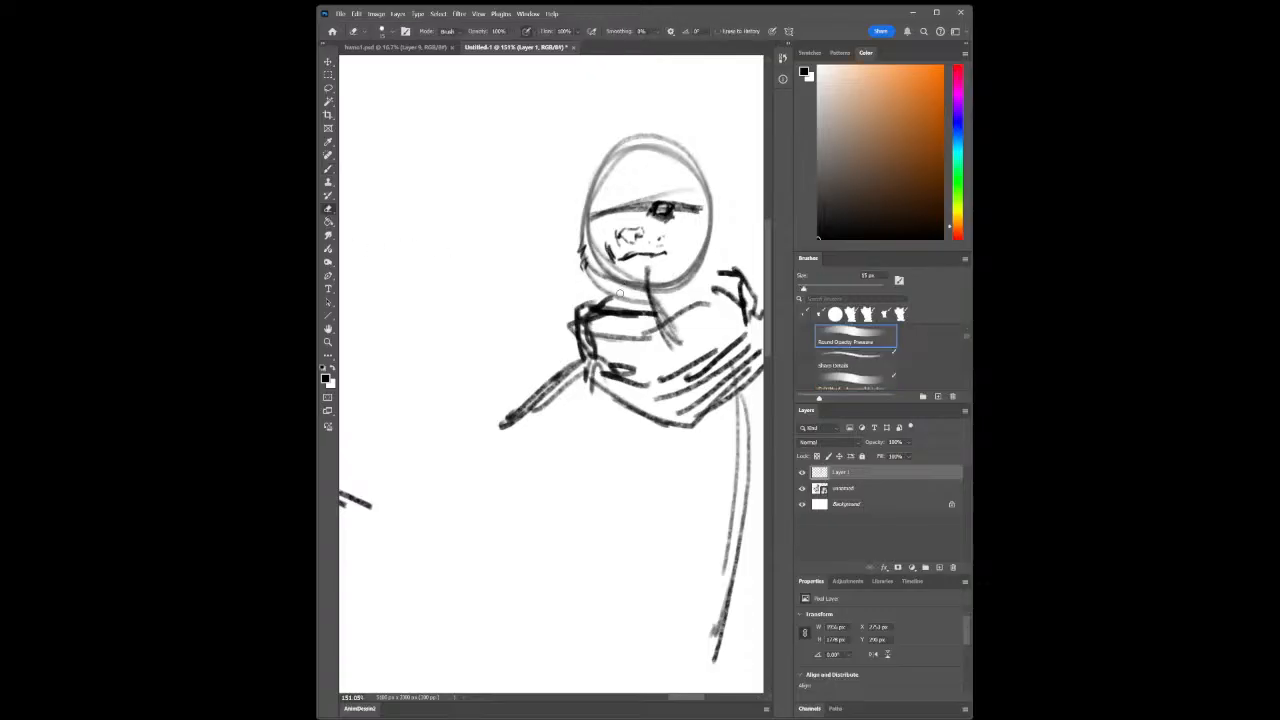
mouse_move(619, 293)
mouse_down()
mouse_move(592, 267)
mouse_move(647, 290)
mouse_move(592, 265)
mouse_move(654, 273)
mouse_move(648, 289)
mouse_move(592, 244)
mouse_up()
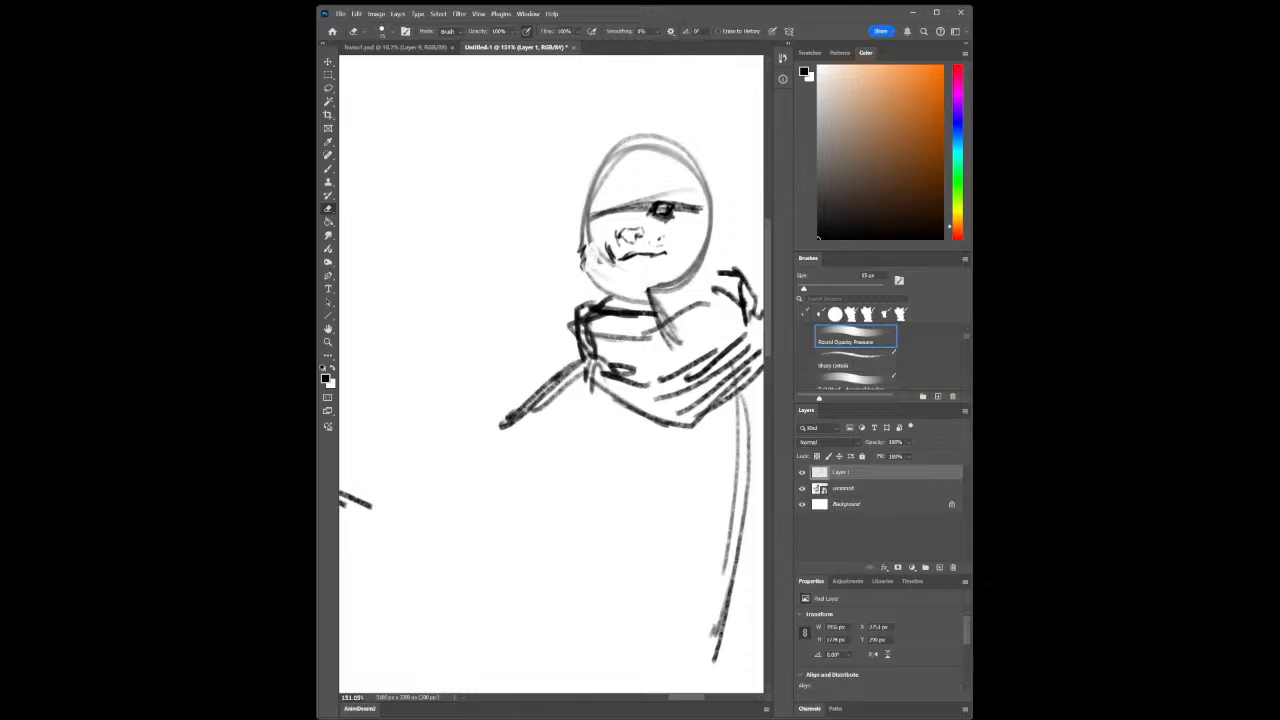
click(329, 168)
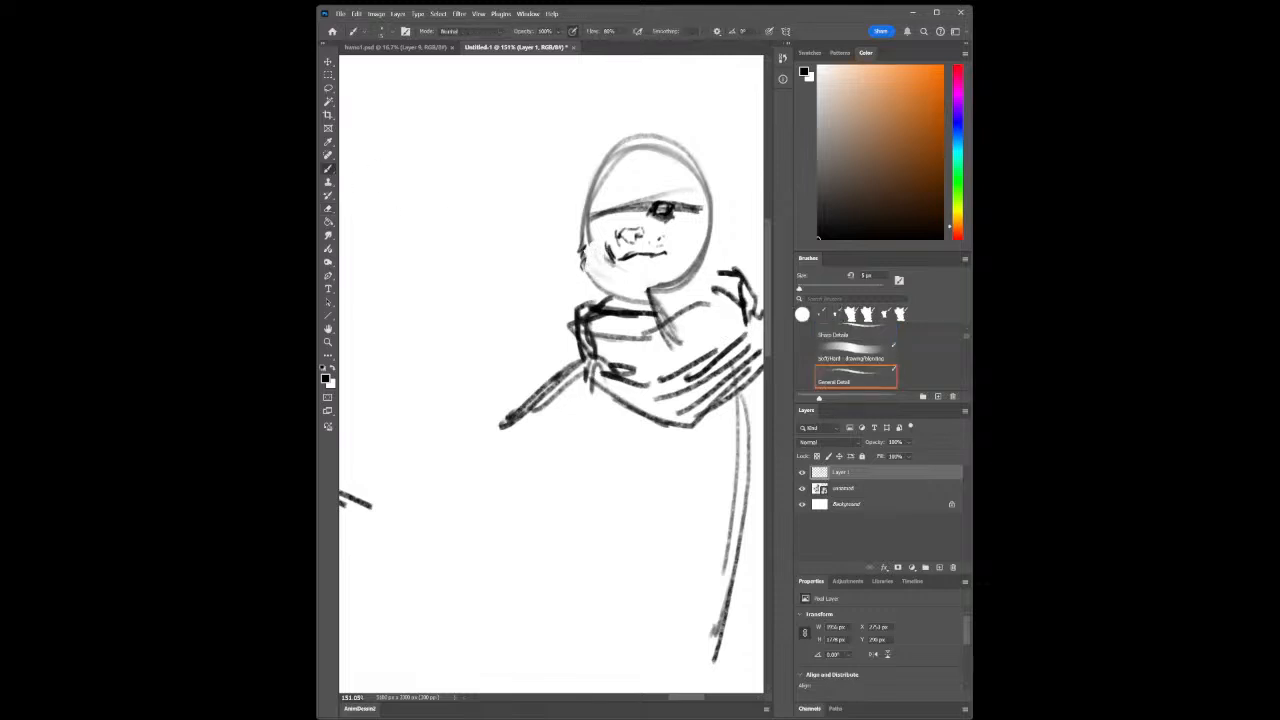
mouse_move(608, 242)
mouse_down()
mouse_move(616, 259)
mouse_move(608, 247)
mouse_move(638, 256)
mouse_move(623, 237)
mouse_up()
Sketch a large rounded torso below the second figure's scarf with short strokes marking its far side
key(z)
mouse_move(645, 388)
mouse_down()
mouse_move(608, 392)
mouse_move(693, 422)
mouse_move(663, 411)
mouse_move(680, 420)
mouse_up()
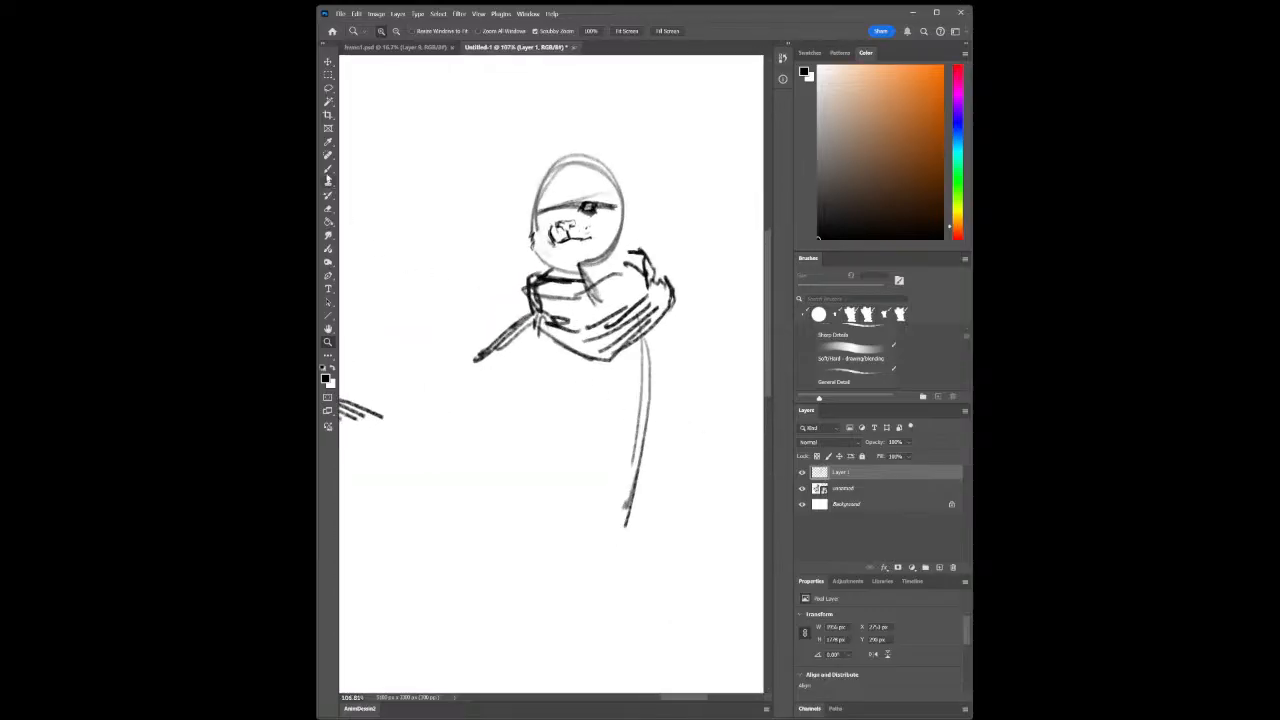
click(328, 168)
mouse_move(522, 344)
mouse_down()
mouse_move(511, 427)
mouse_move(536, 475)
mouse_move(517, 464)
mouse_move(578, 508)
mouse_up()
mouse_move(515, 470)
mouse_down()
mouse_move(630, 512)
mouse_move(638, 502)
mouse_up()
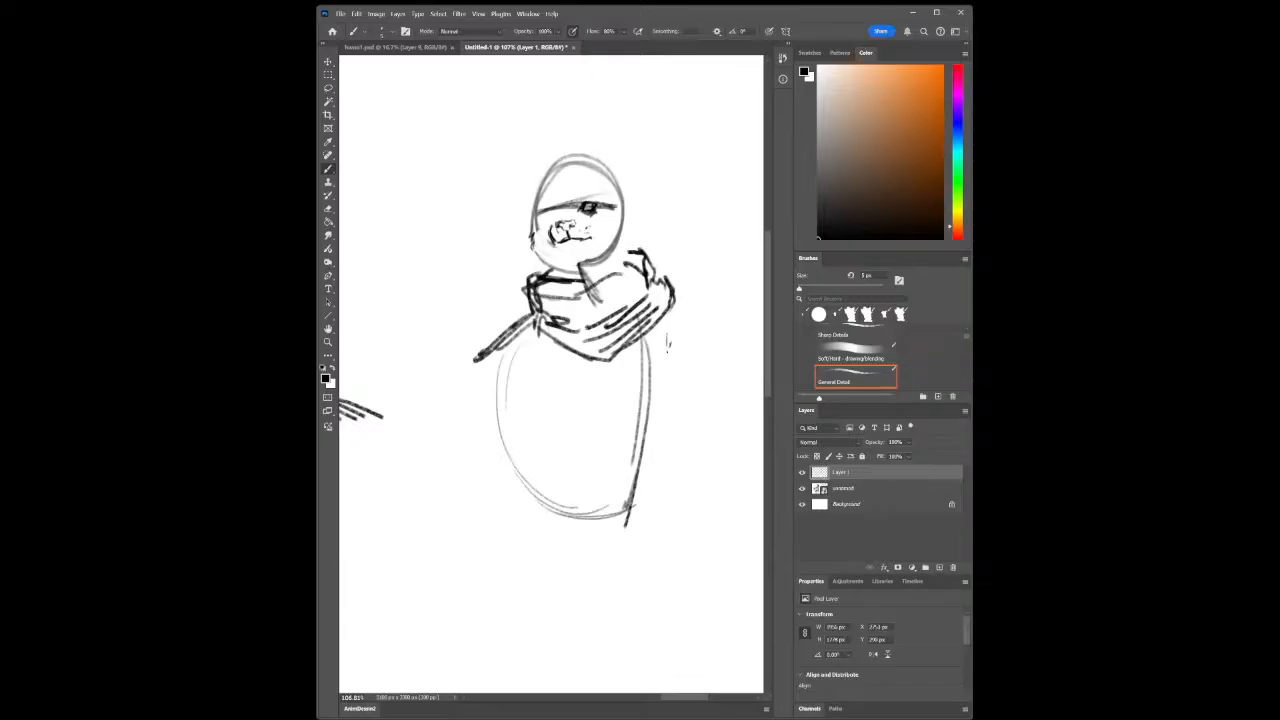
drag(668, 340, 673, 370)
drag(626, 514, 662, 490)
Handwrite the note "HOUND HEAD!" beside the wolf's ears
click(329, 344)
drag(594, 397, 568, 414)
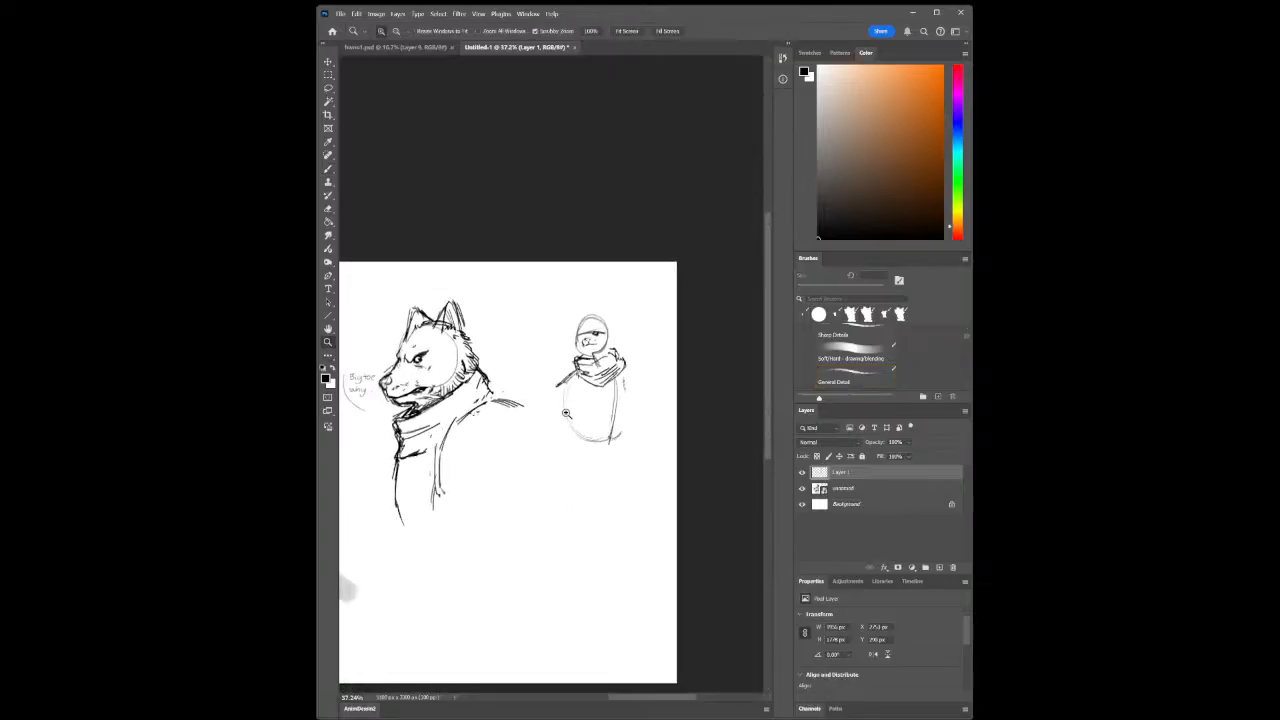
drag(646, 474, 554, 356)
drag(450, 382, 461, 382)
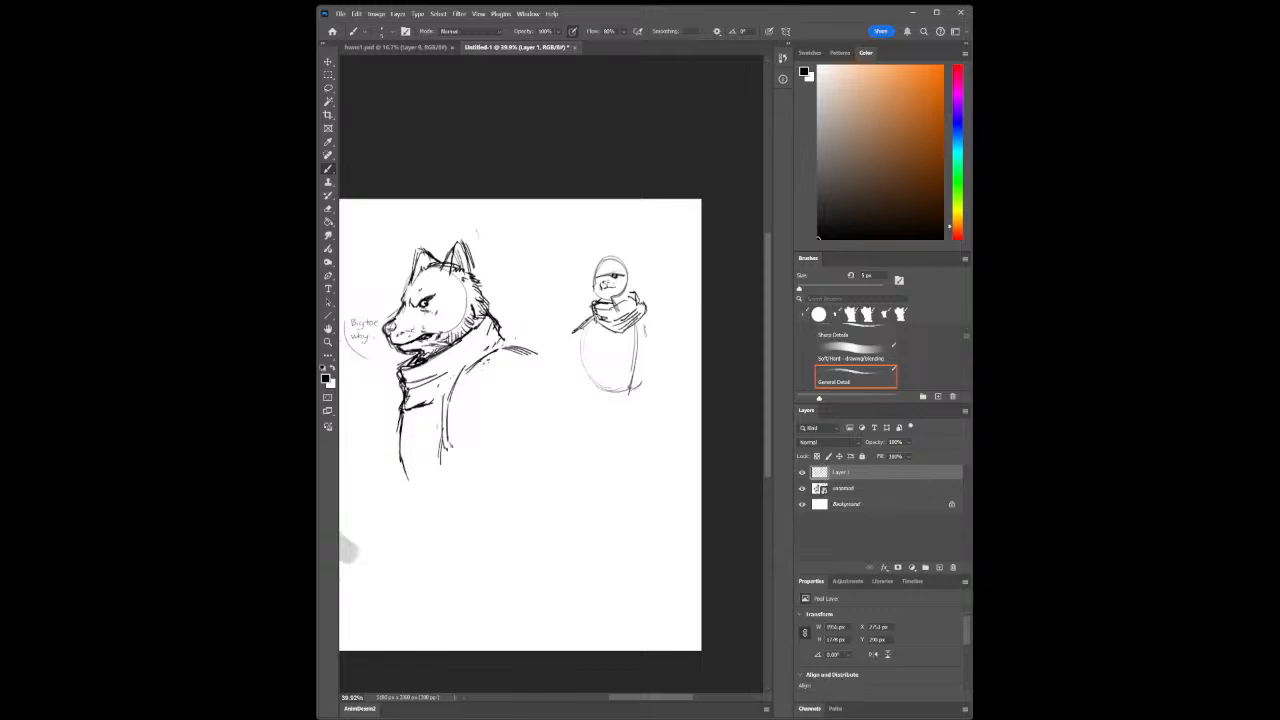
drag(488, 234, 511, 232)
key(ctrl+z)
drag(505, 242, 509, 256)
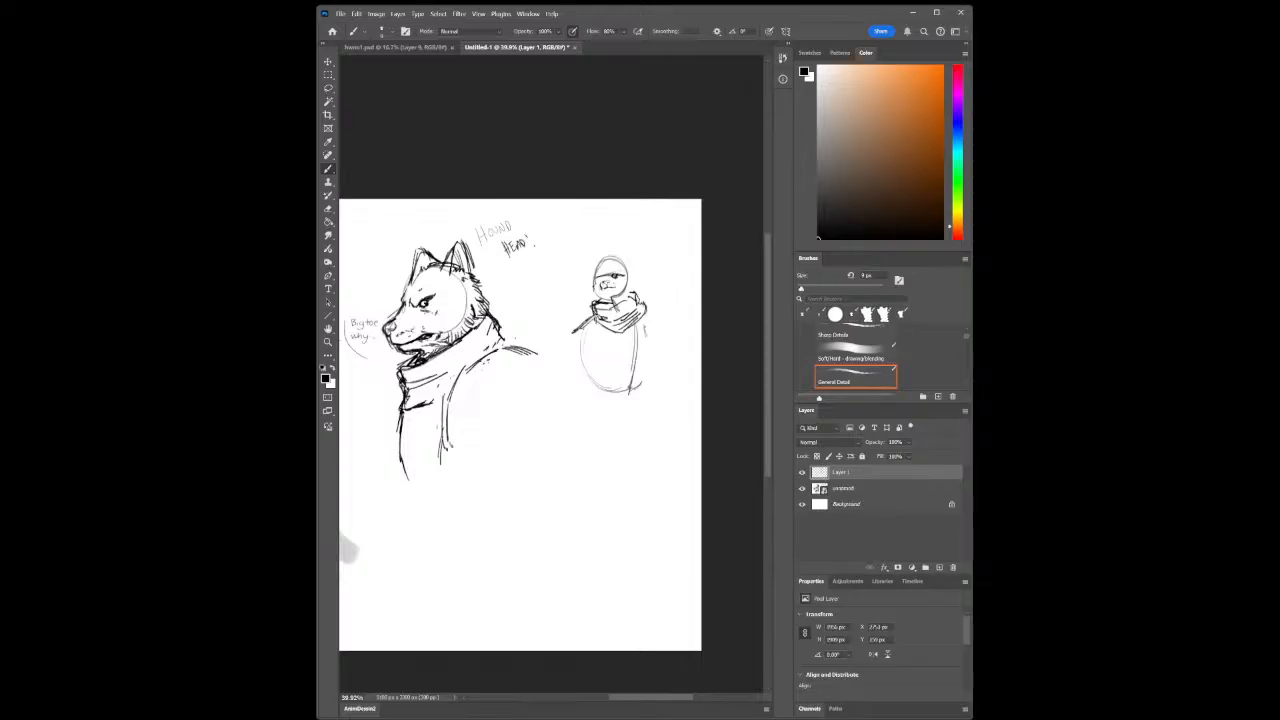
key(z)
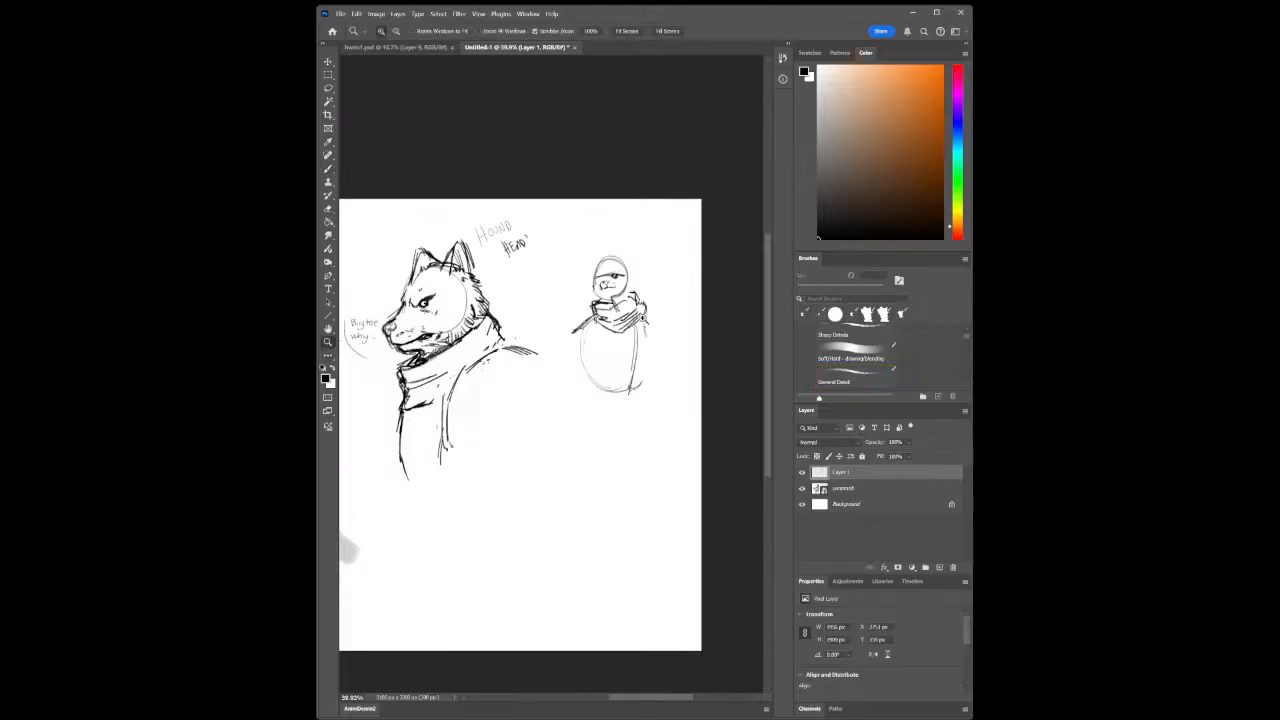
drag(622, 294, 641, 307)
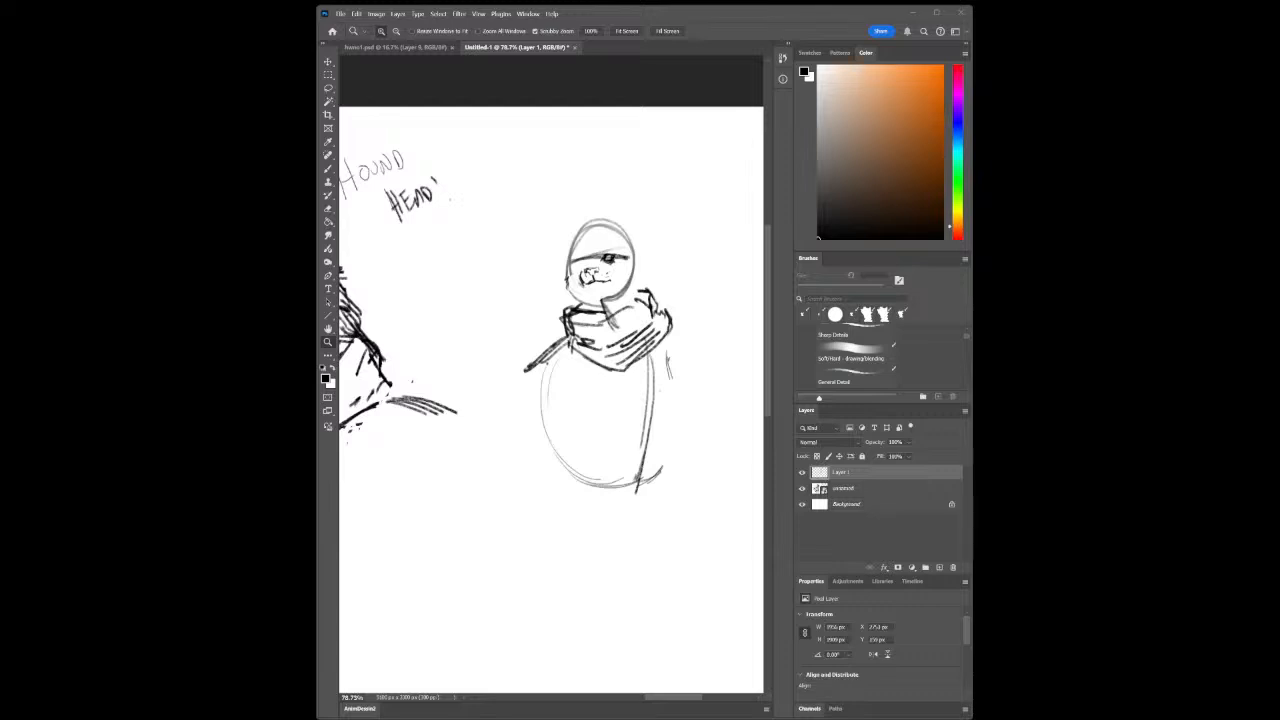
Place the snarling black wolf photo into the sketch document as a new layer above the drawing
click(531, 454)
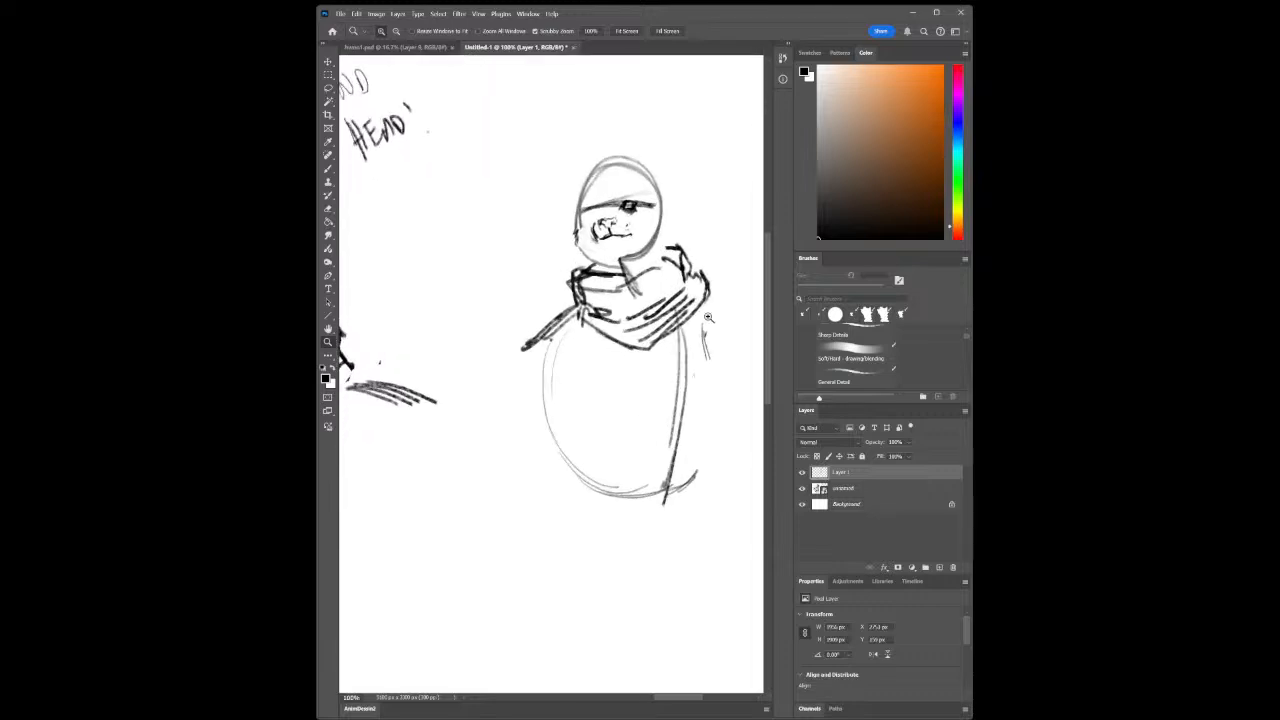
drag(668, 548, 596, 550)
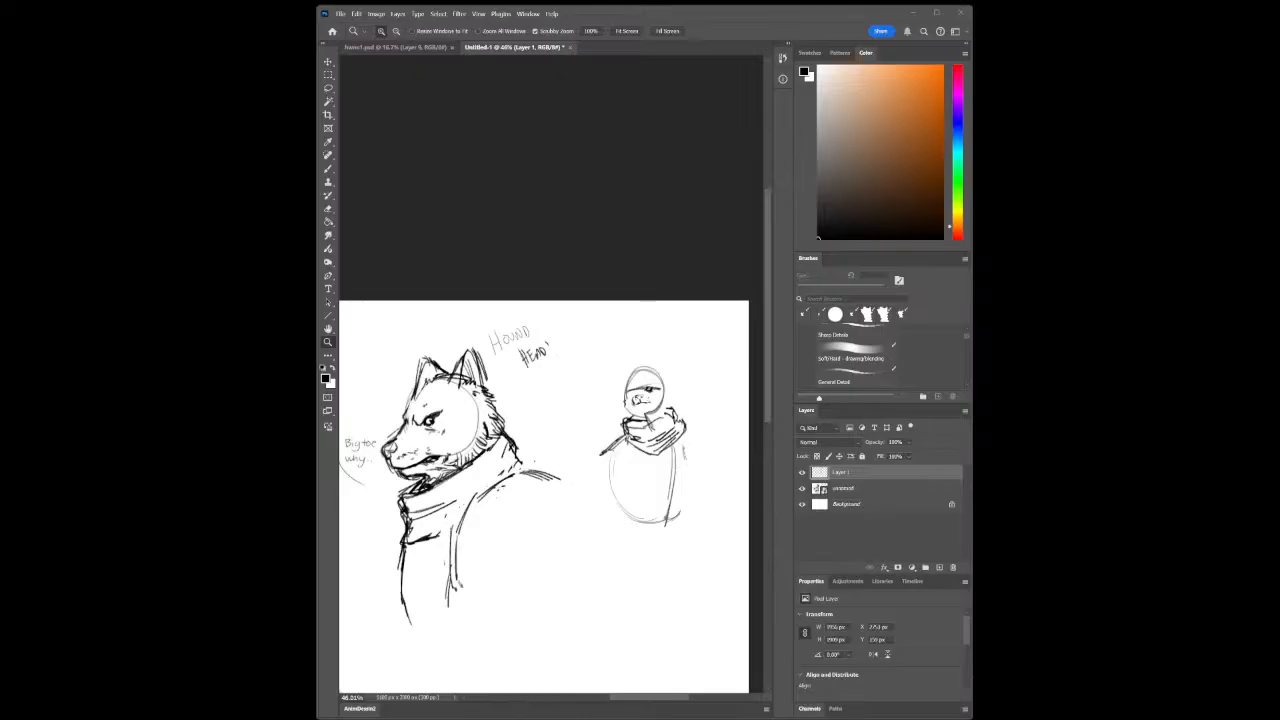
drag(971, 421, 503, 369)
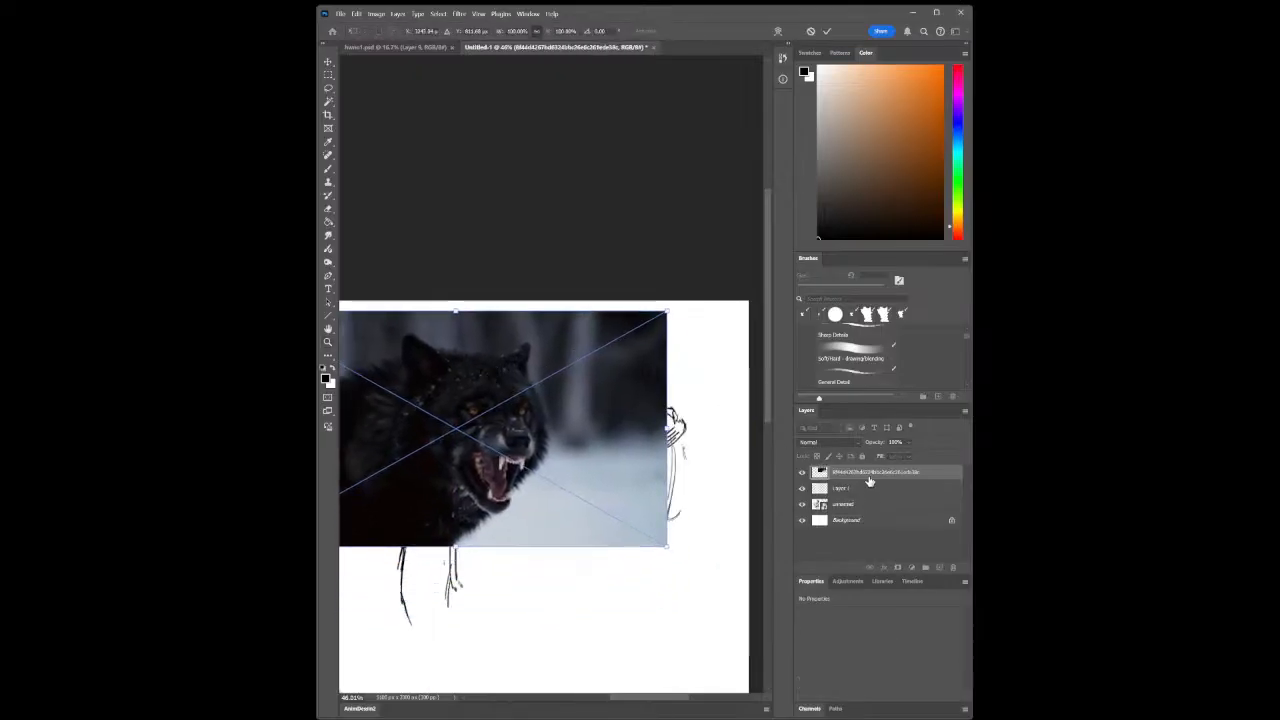
mouse_move(869, 479)
mouse_down()
mouse_move(864, 498)
mouse_move(867, 487)
mouse_up()
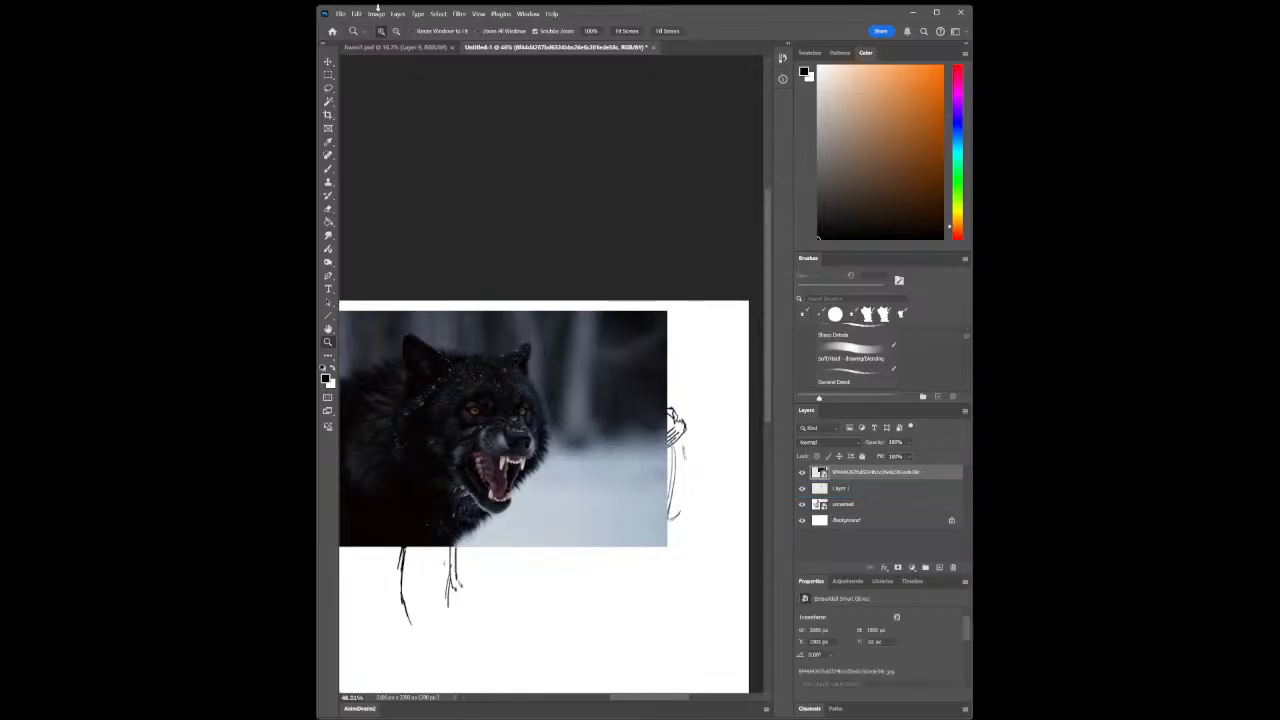
Shrink the wolf photo to less than half its size and move it below the wolf head sketch, over the collar
key(ctrl+t)
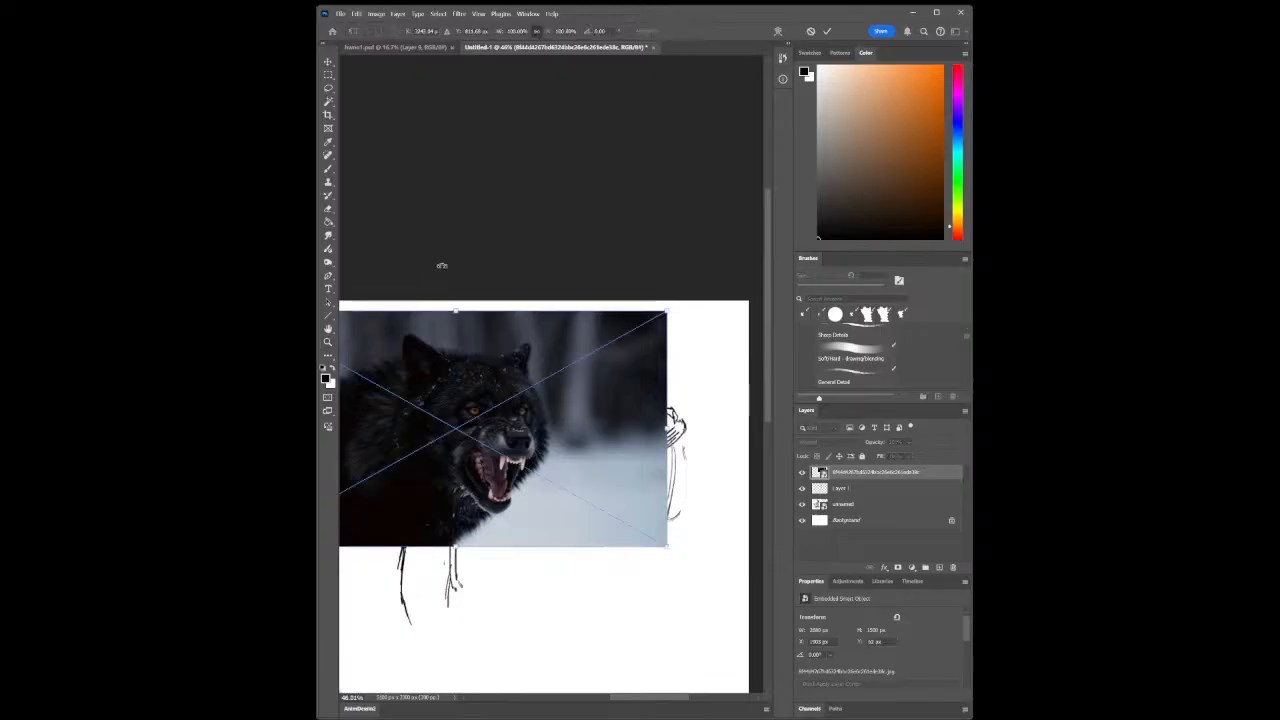
mouse_move(666, 311)
mouse_down()
mouse_move(428, 445)
mouse_move(456, 441)
mouse_move(530, 370)
mouse_up()
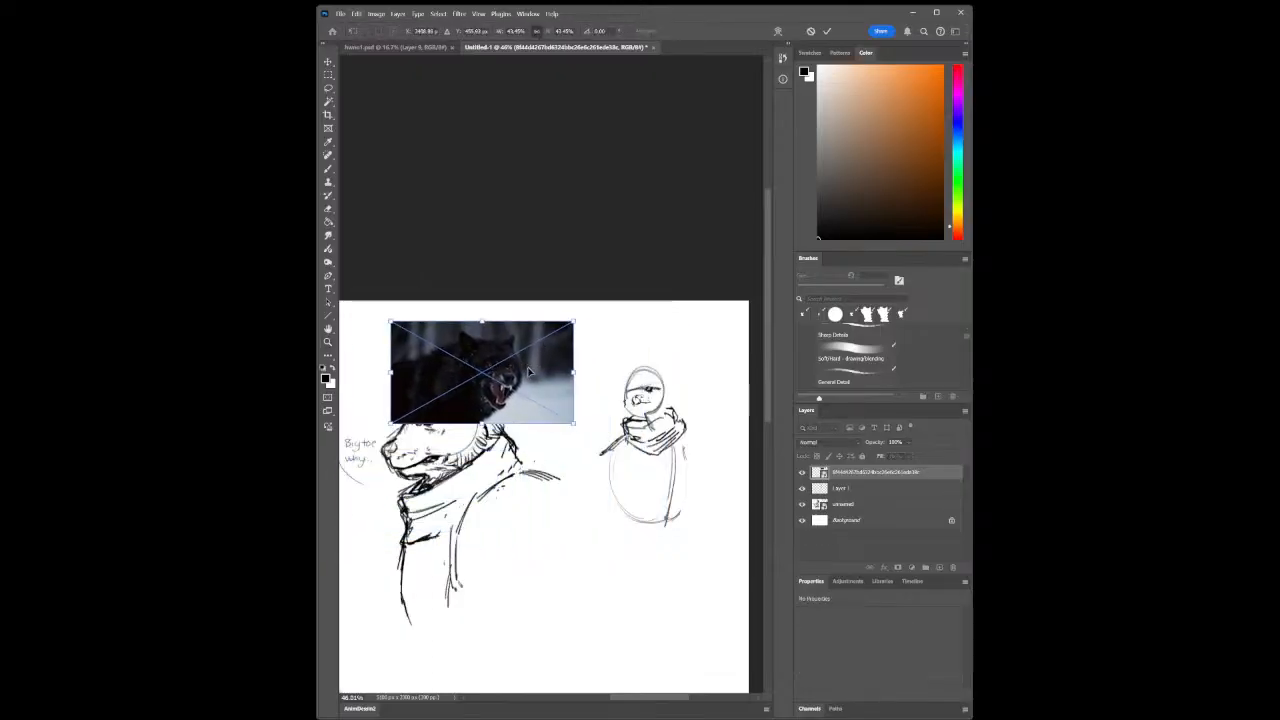
click(827, 33)
key(z)
mouse_move(495, 404)
mouse_down()
mouse_move(518, 412)
mouse_move(498, 424)
mouse_up()
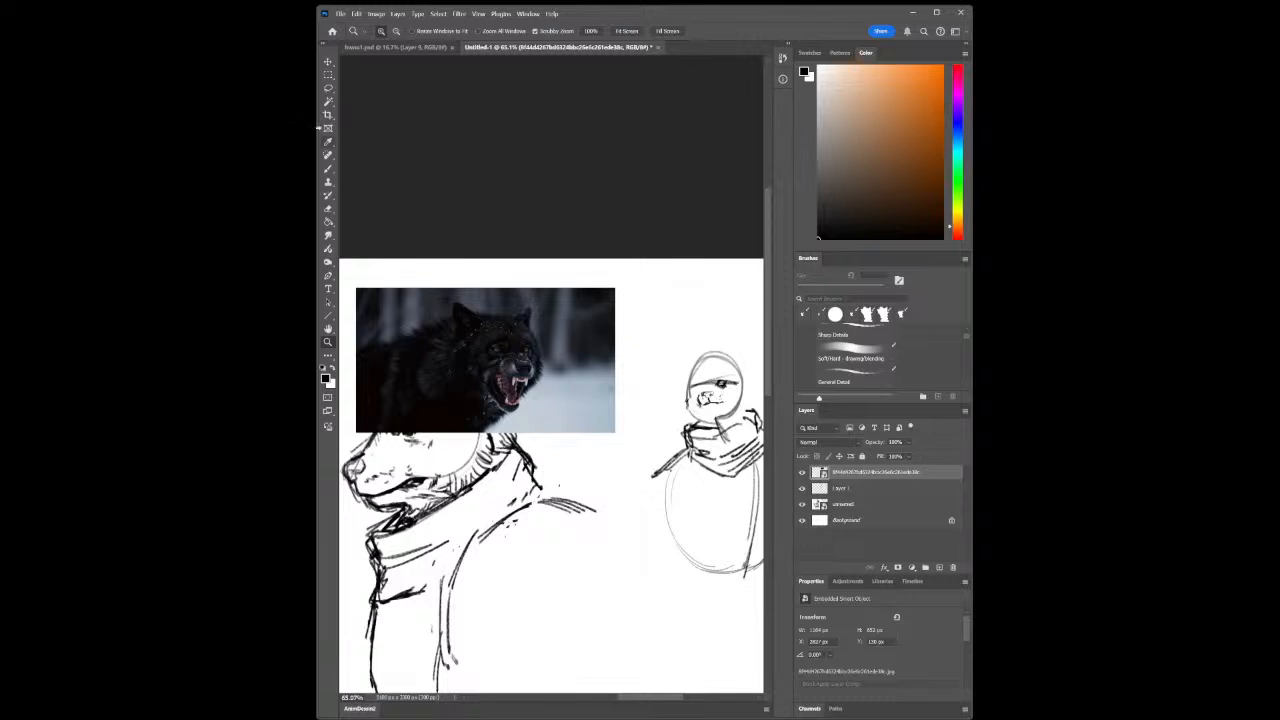
click(328, 62)
mouse_move(498, 366)
mouse_down()
mouse_move(572, 641)
mouse_move(512, 617)
mouse_up()
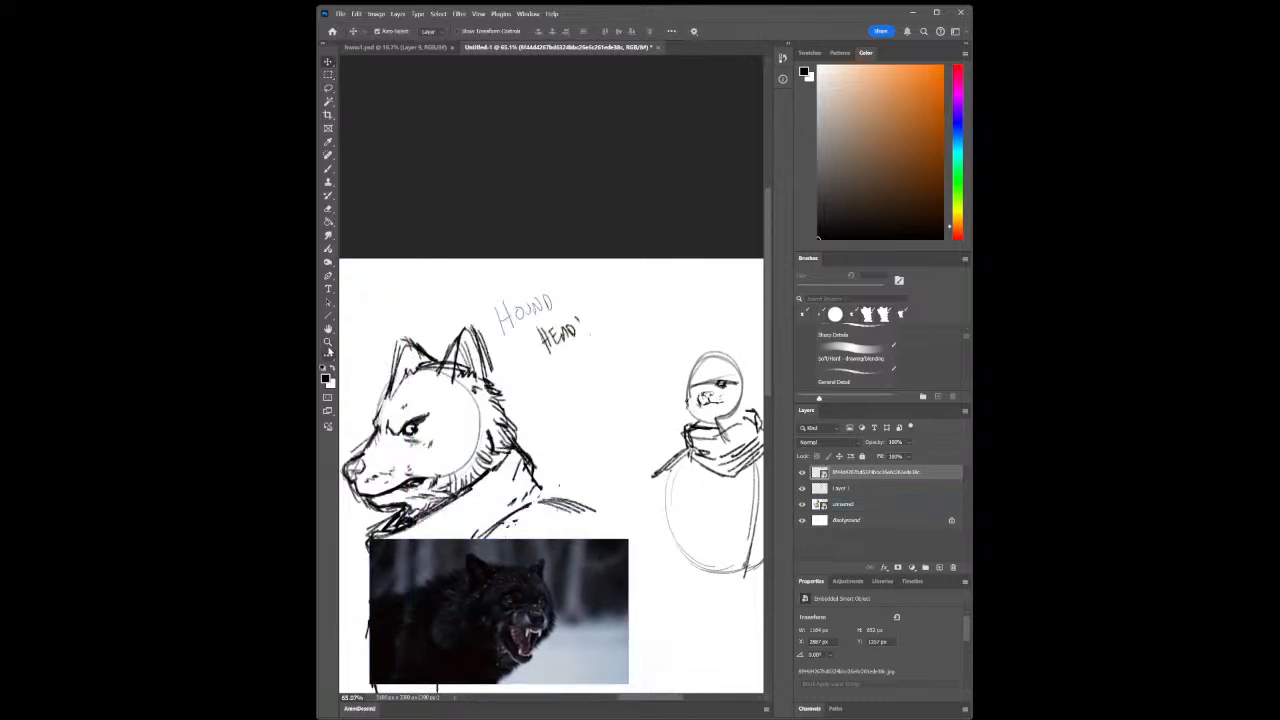
Erase the second figure's facial features and the far side of its head outline on Layer 1
click(328, 344)
drag(713, 445, 634, 347)
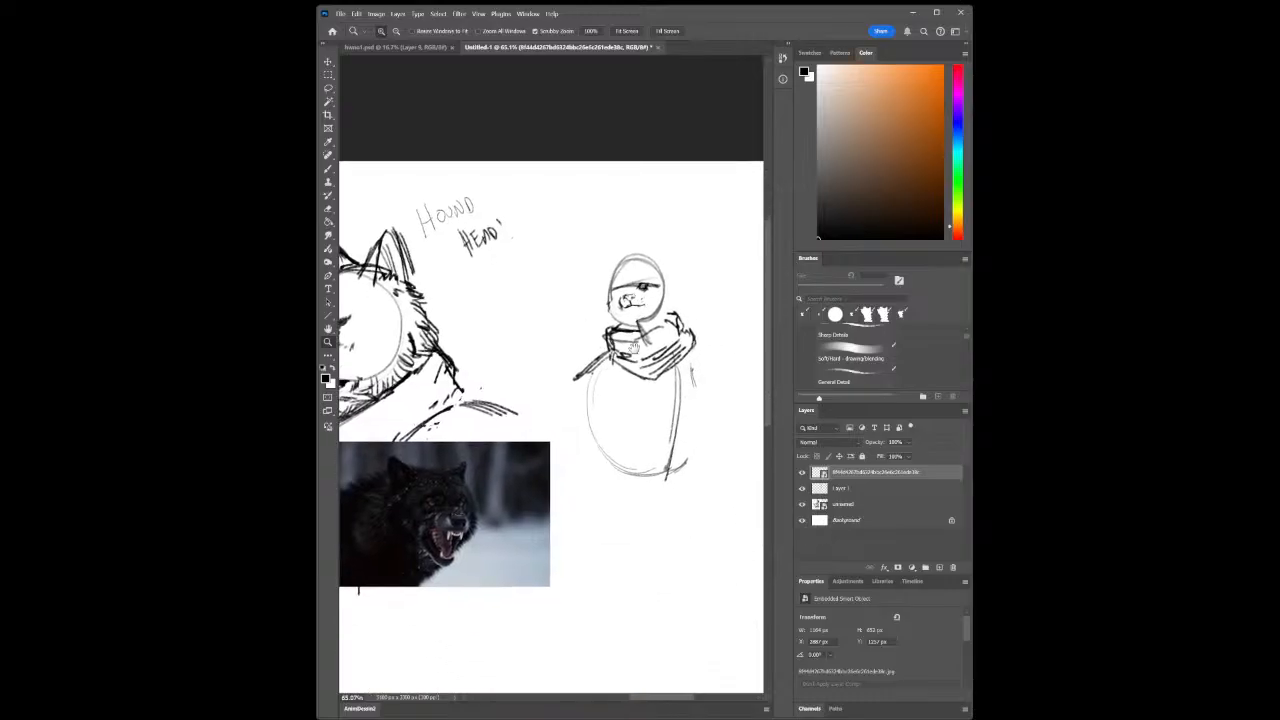
click(602, 306)
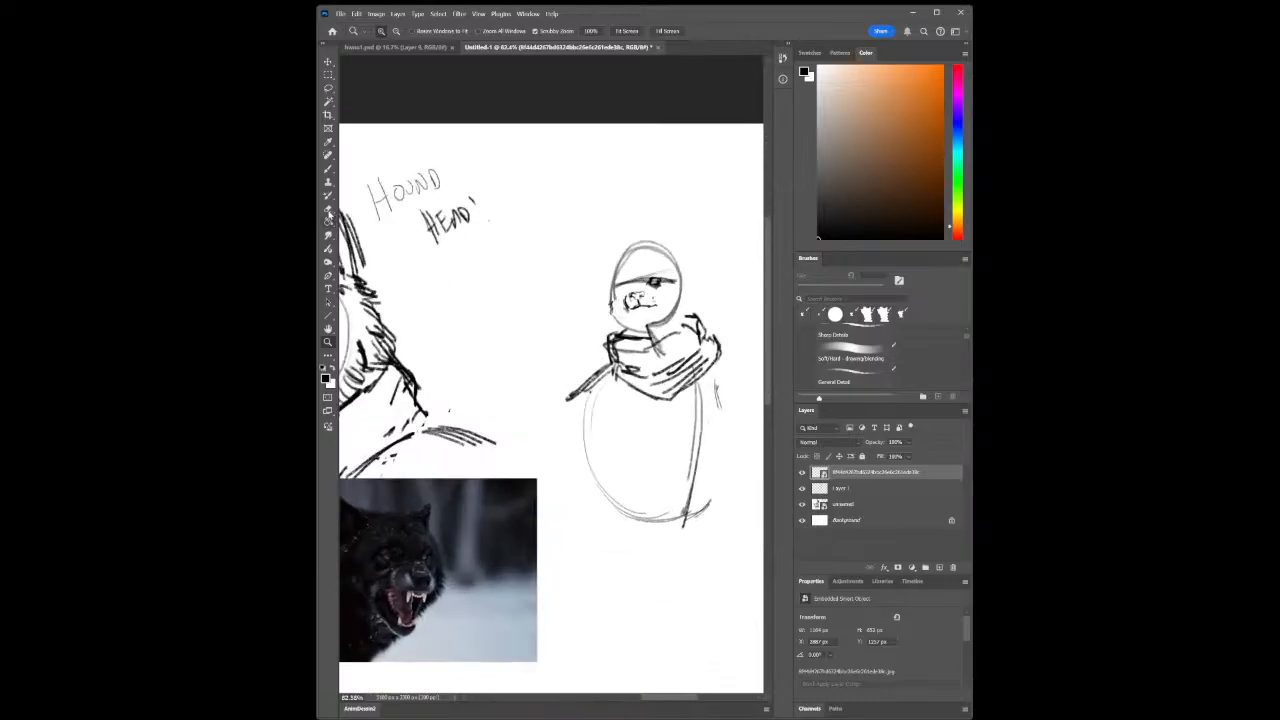
click(328, 210)
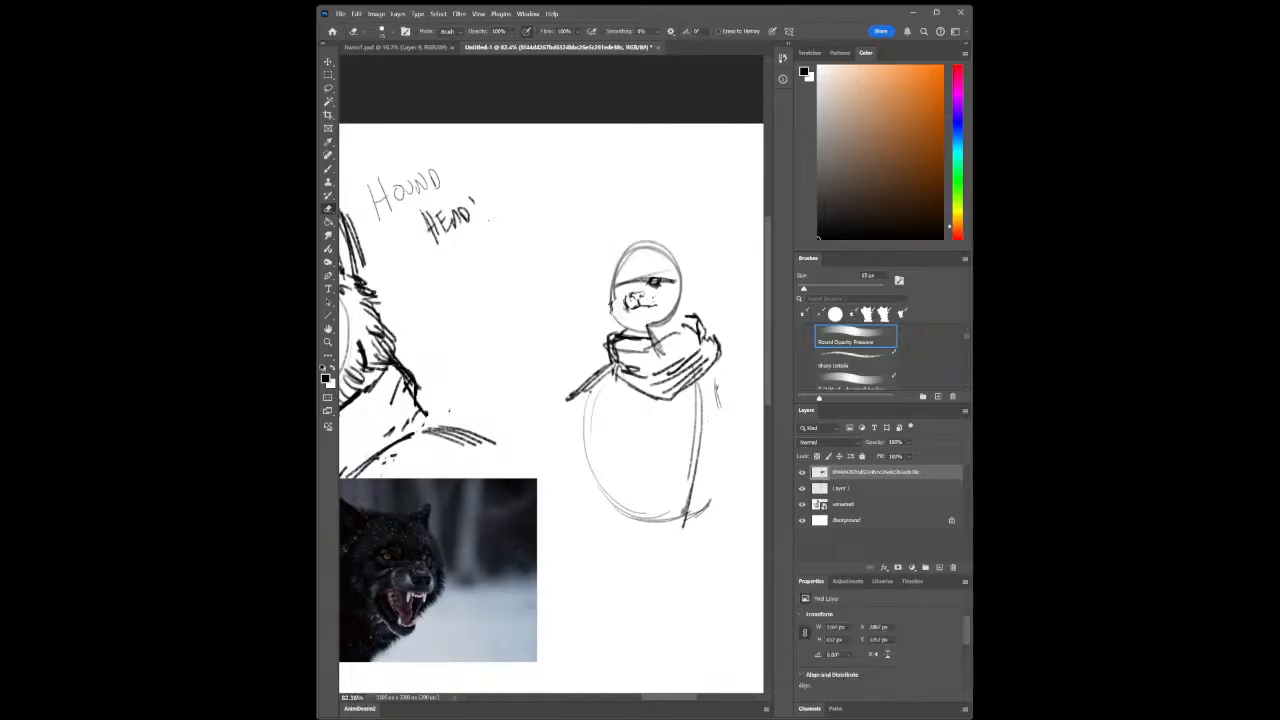
click(838, 488)
mouse_move(636, 290)
mouse_down()
mouse_move(630, 300)
mouse_move(652, 282)
mouse_move(653, 316)
mouse_move(627, 285)
mouse_move(646, 276)
mouse_move(665, 320)
mouse_move(648, 328)
mouse_move(688, 298)
mouse_up()
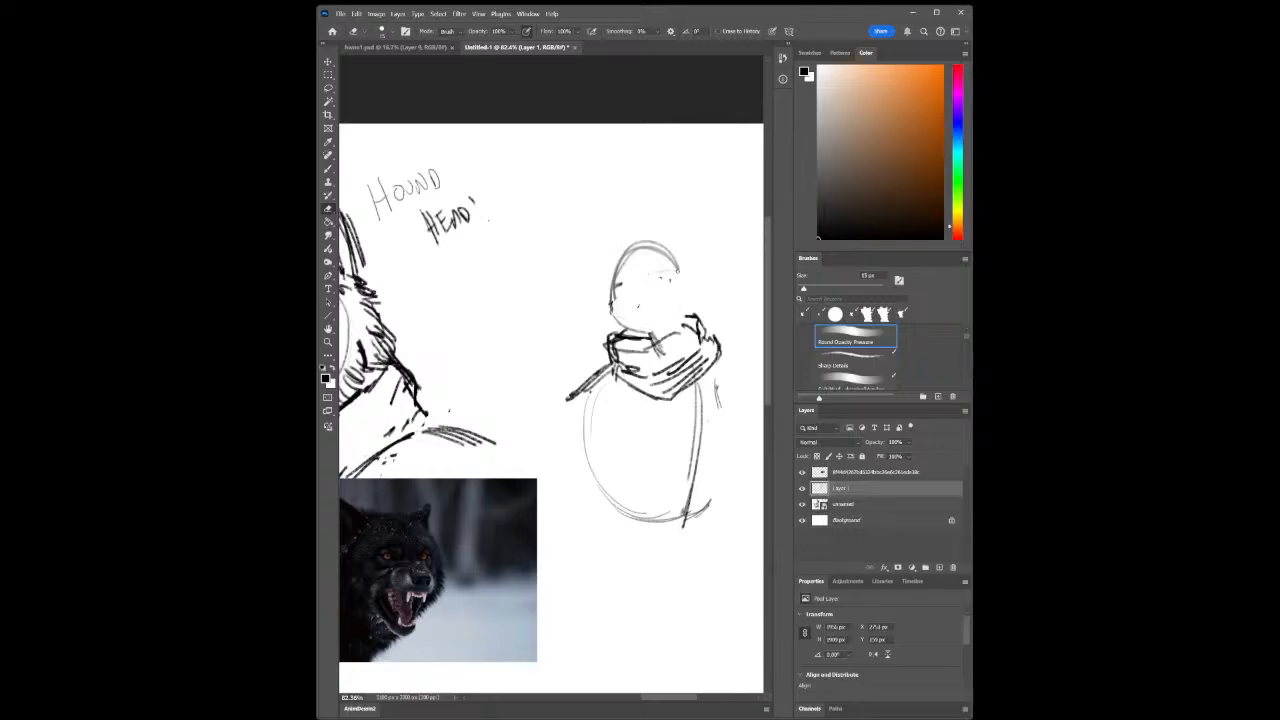
Brush two pointed ears and a furry head outline on the second figure, with the first small marks of the muzzle
key(b)
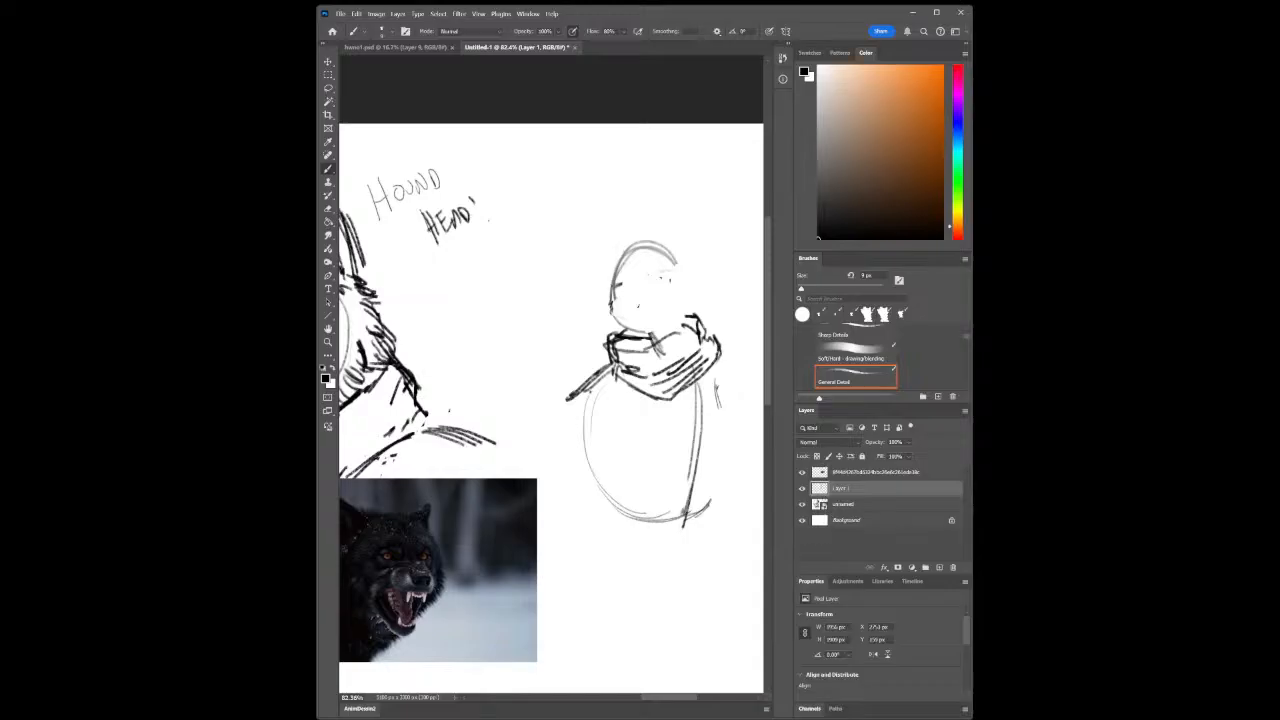
mouse_move(615, 284)
mouse_down()
mouse_move(608, 302)
mouse_move(617, 248)
mouse_move(685, 240)
mouse_move(689, 259)
mouse_up()
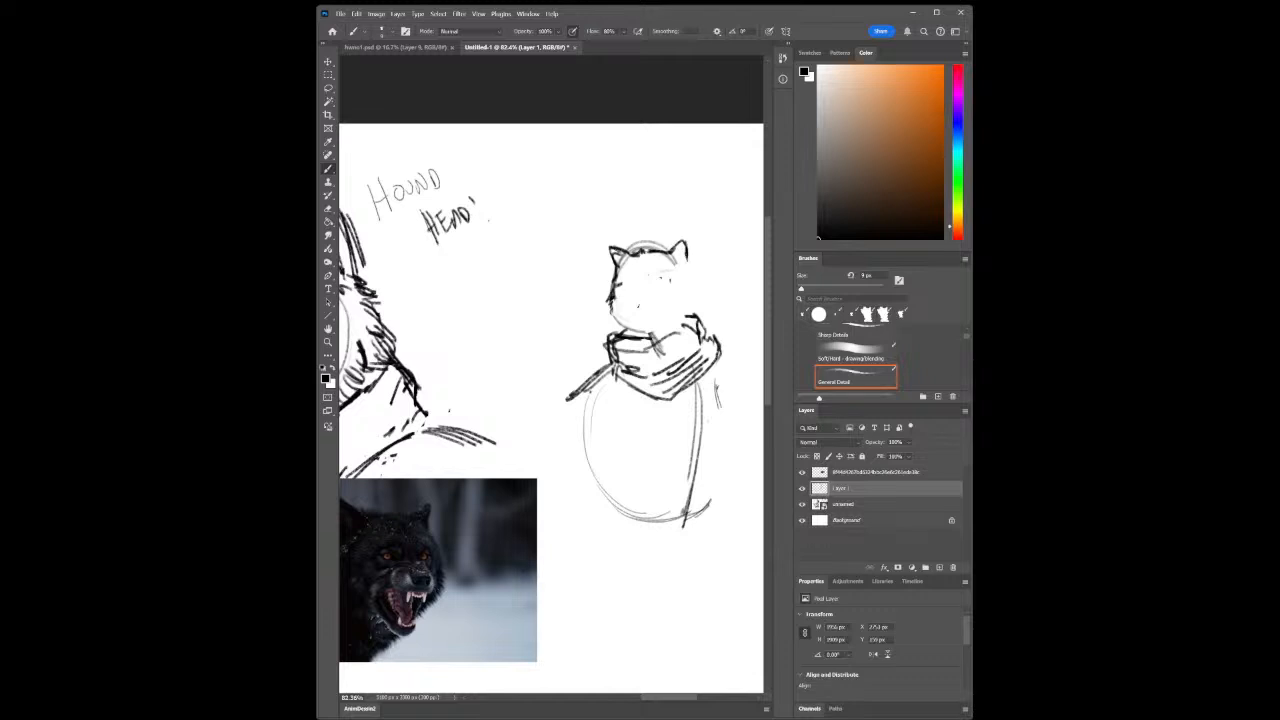
drag(625, 283, 628, 290)
mouse_move(622, 333)
mouse_down()
mouse_move(615, 324)
mouse_move(627, 338)
mouse_up()
drag(628, 290, 634, 296)
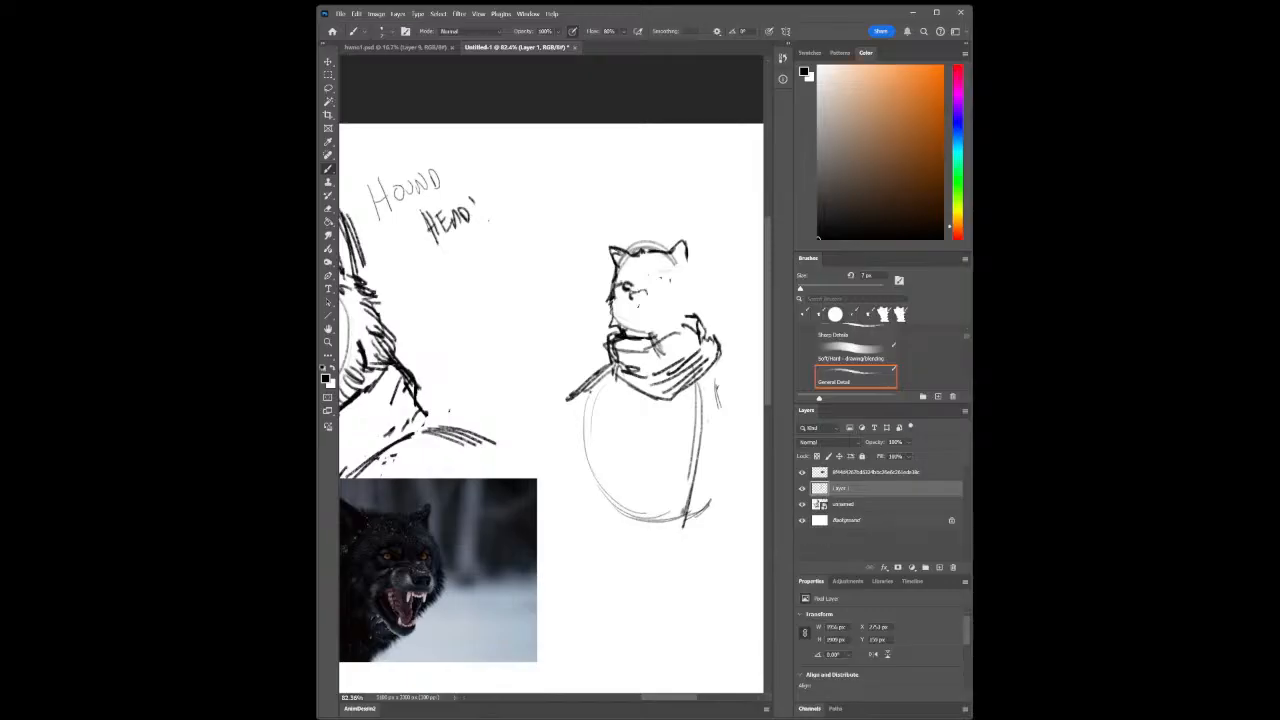
Draw the second figure's nose and open snarling mouth, erasing stray marks beside the nose
drag(642, 286, 654, 289)
mouse_move(630, 287)
mouse_down()
mouse_move(643, 290)
mouse_move(630, 309)
mouse_move(653, 305)
mouse_up()
key(e)
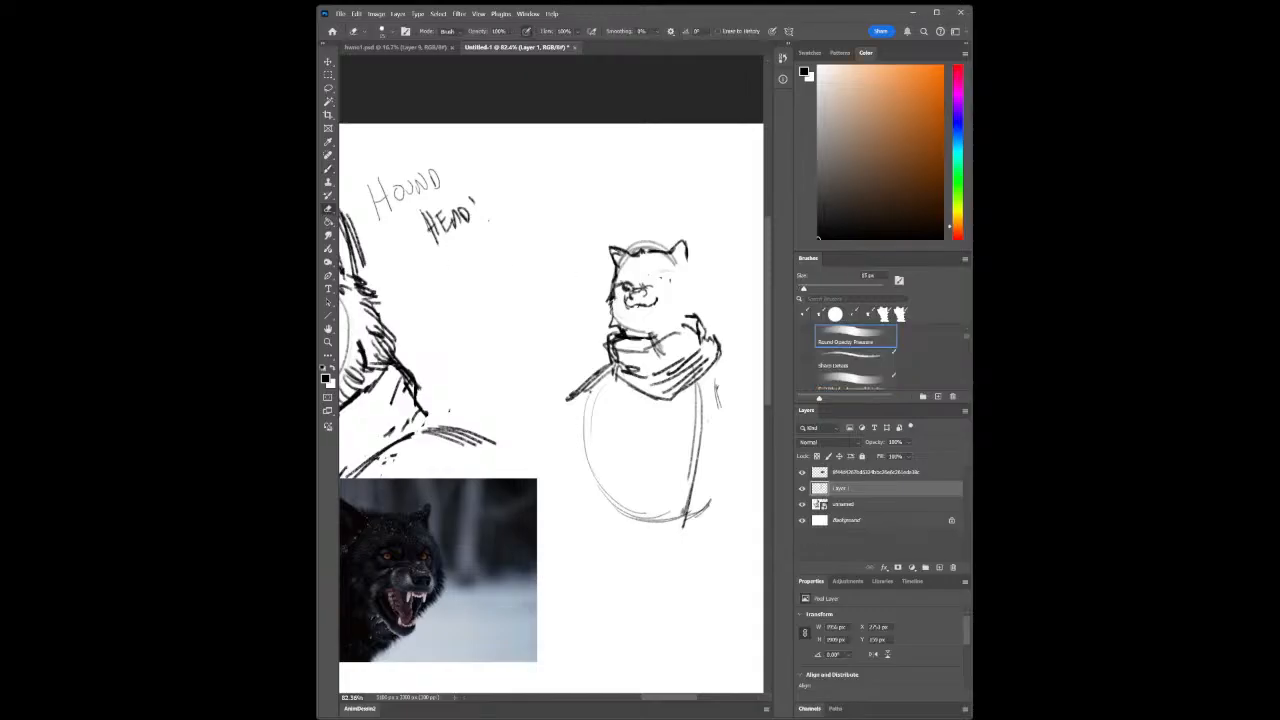
drag(625, 286, 625, 284)
key(b)
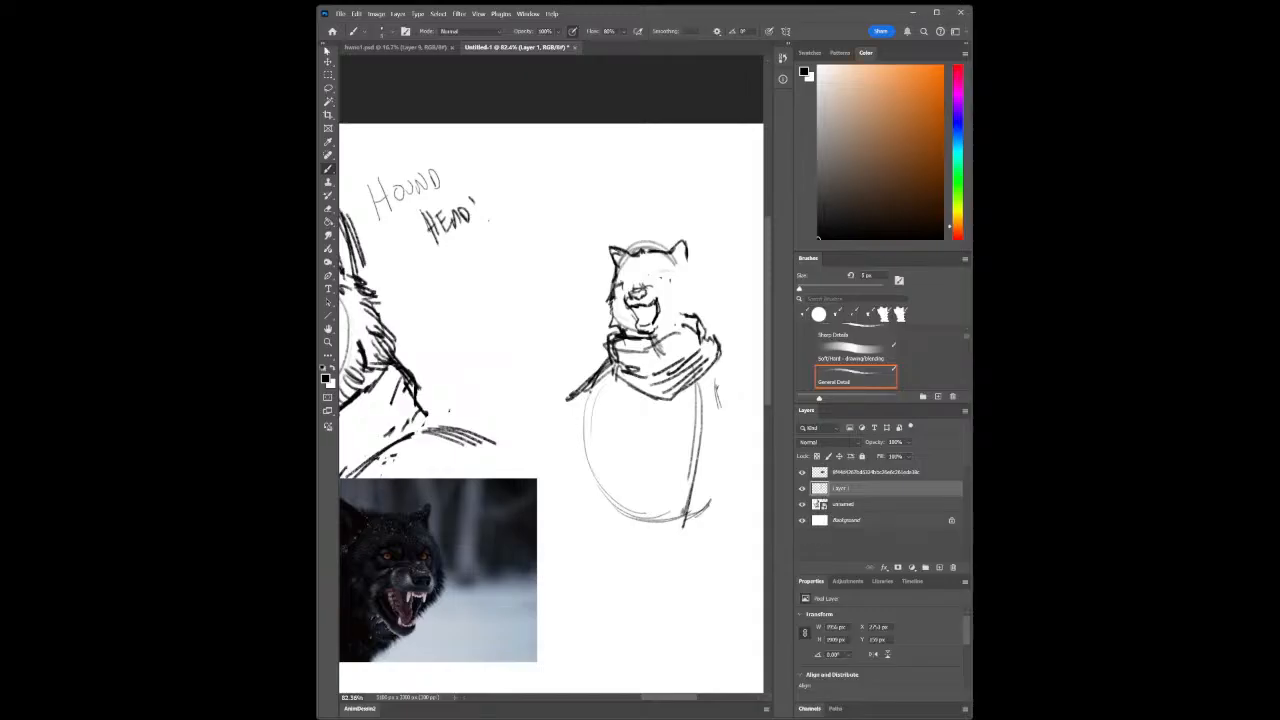
Open gutspost copy.psd and gutspost.psd from the recent files to view the artwork, and return to the untitled sketch
click(332, 31)
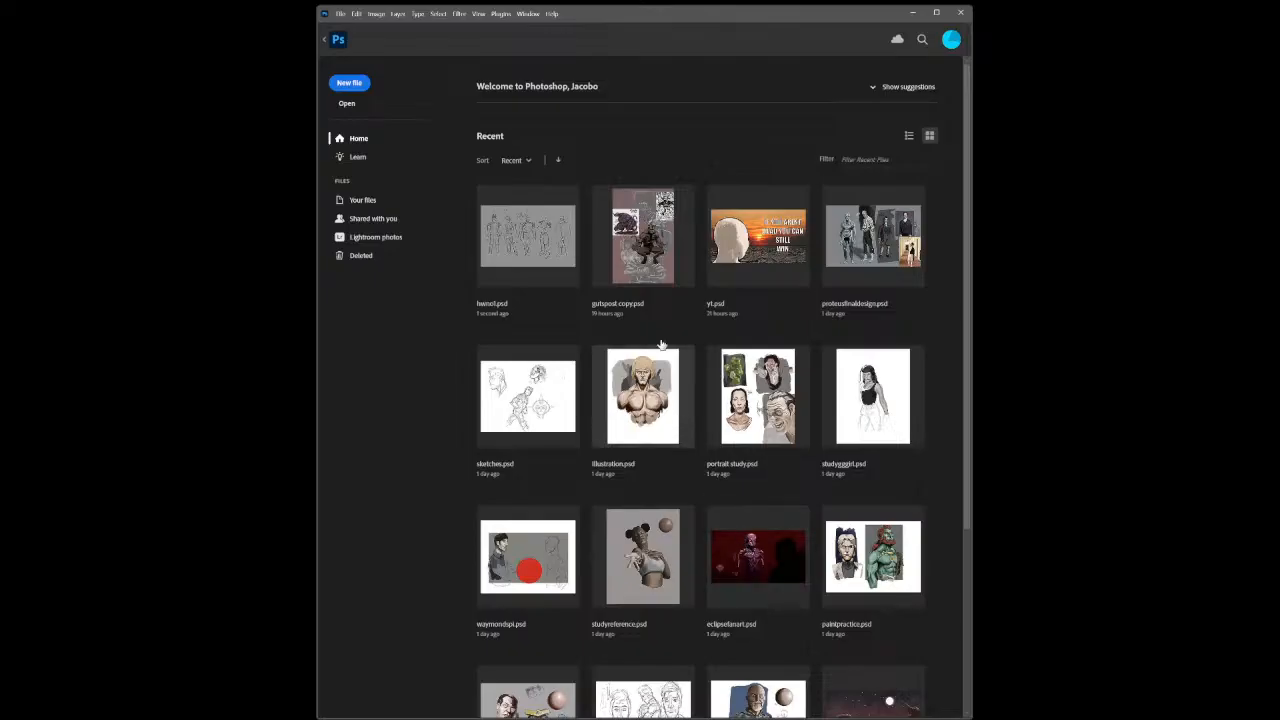
click(645, 258)
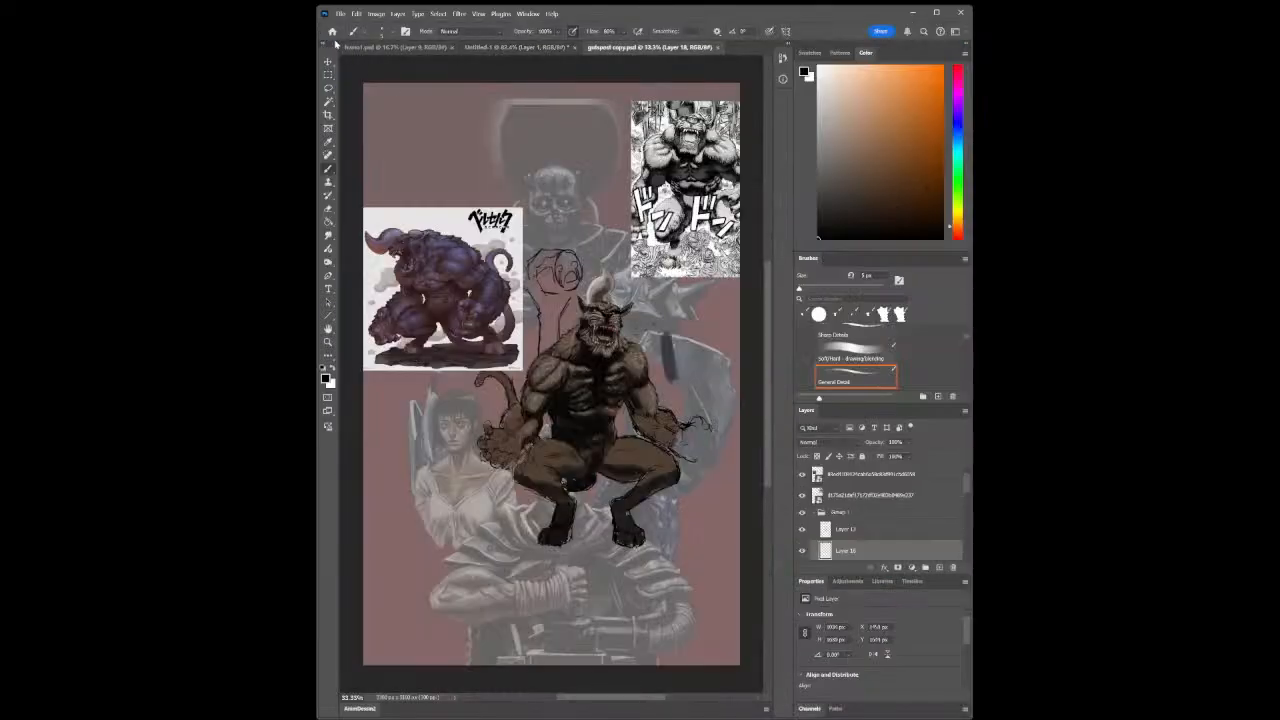
click(332, 31)
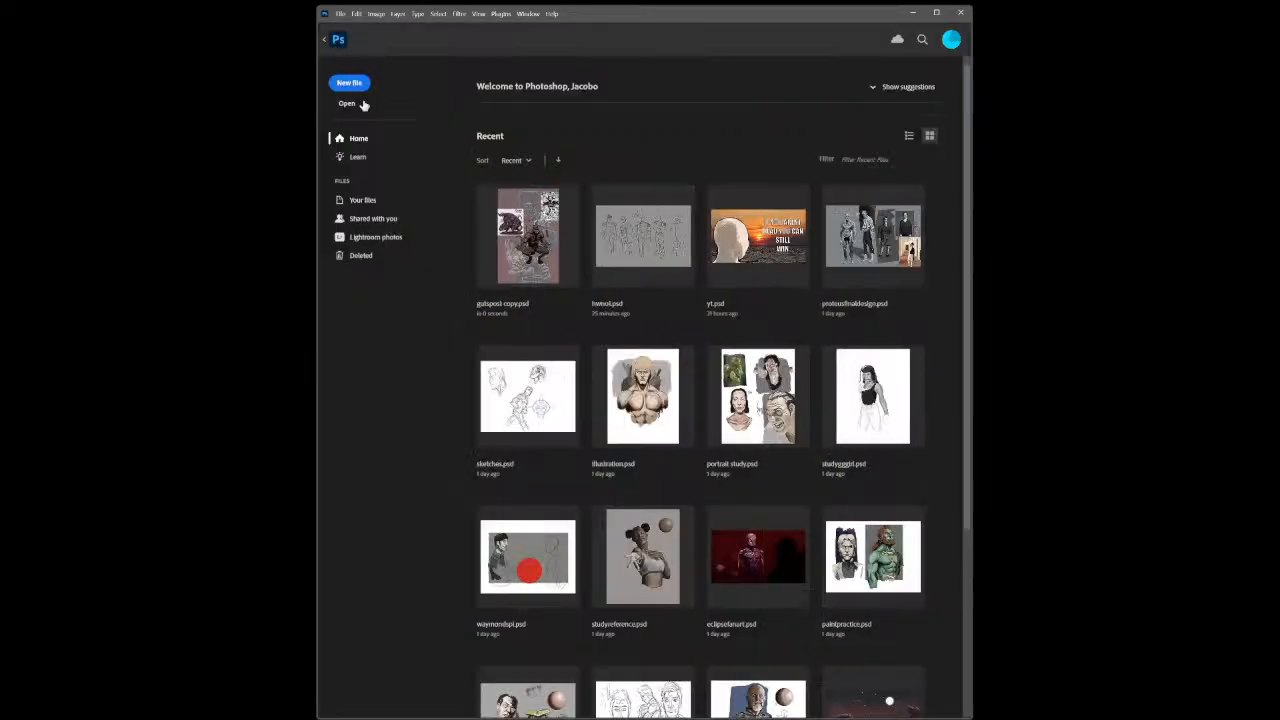
scroll(563, 337, down, 5)
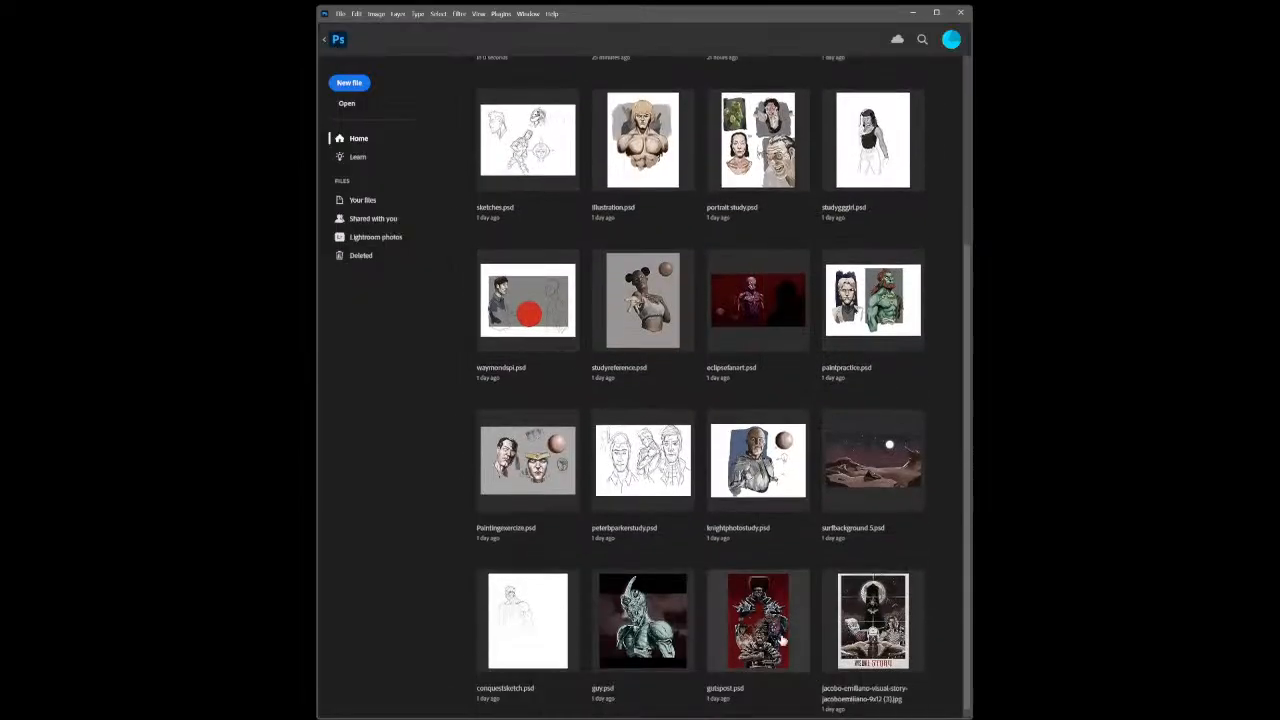
click(764, 604)
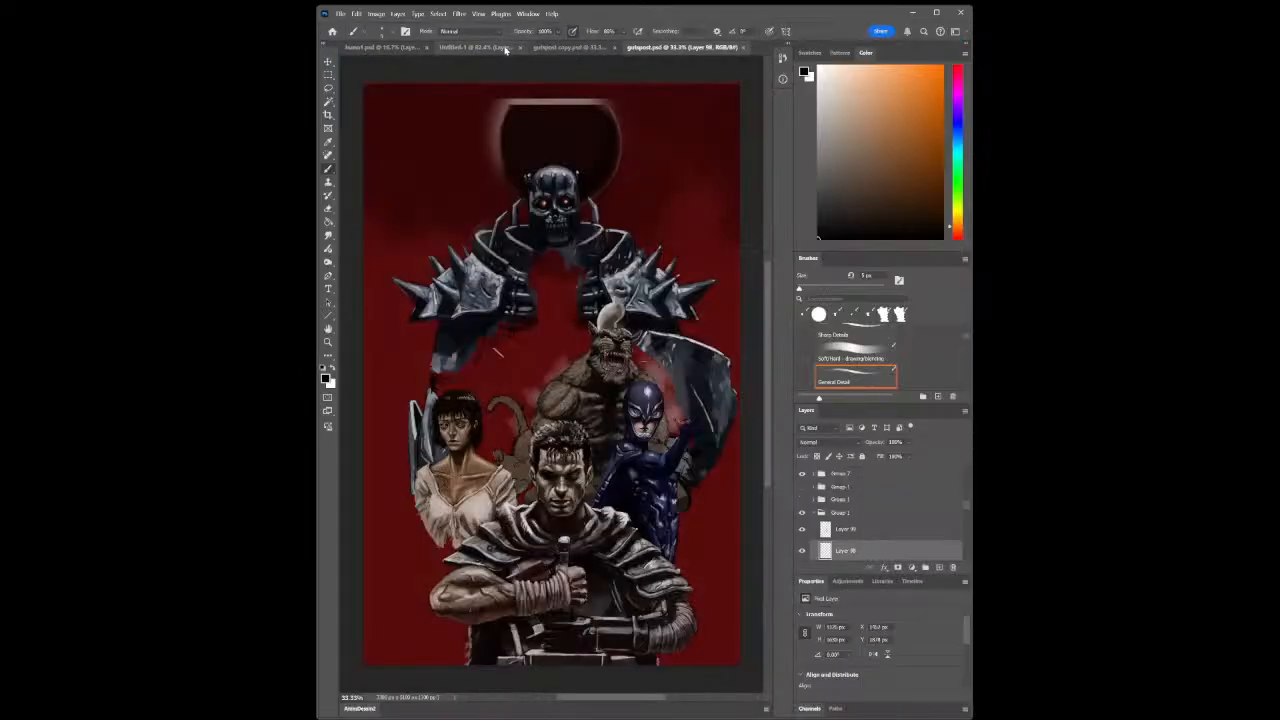
click(491, 50)
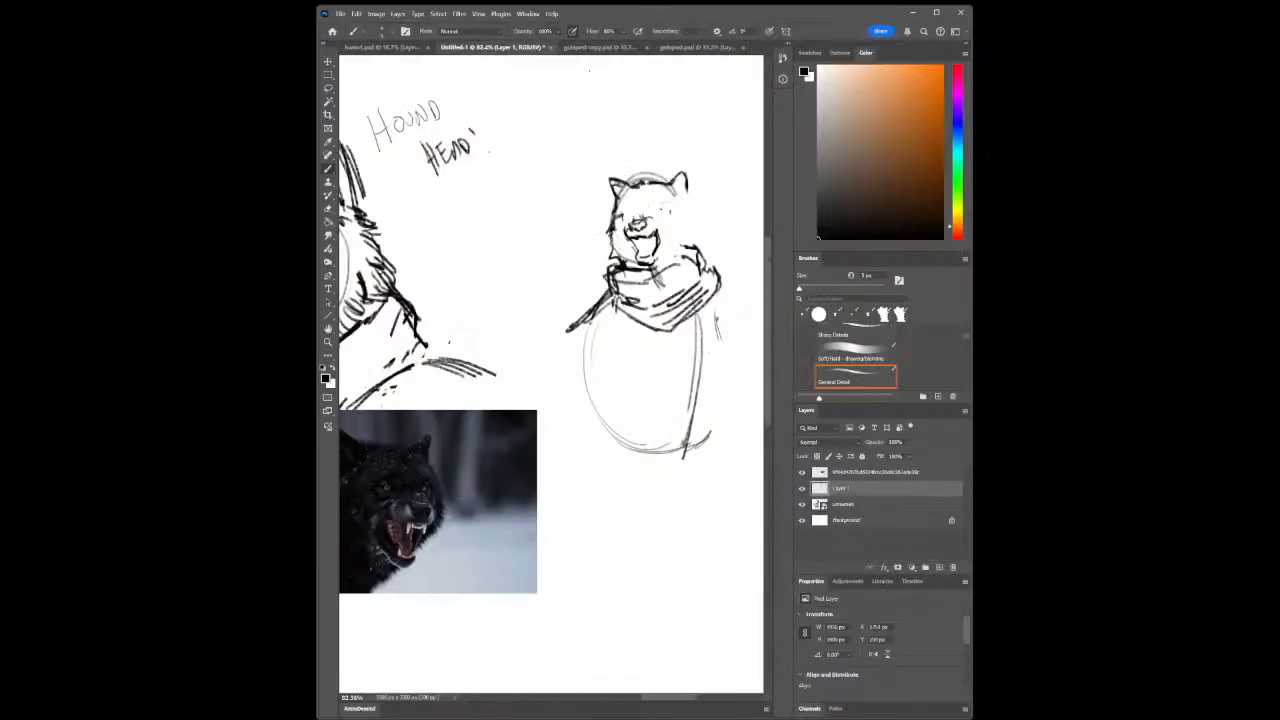
Open the poster JPG from the recent files and look through the other open documents
click(332, 31)
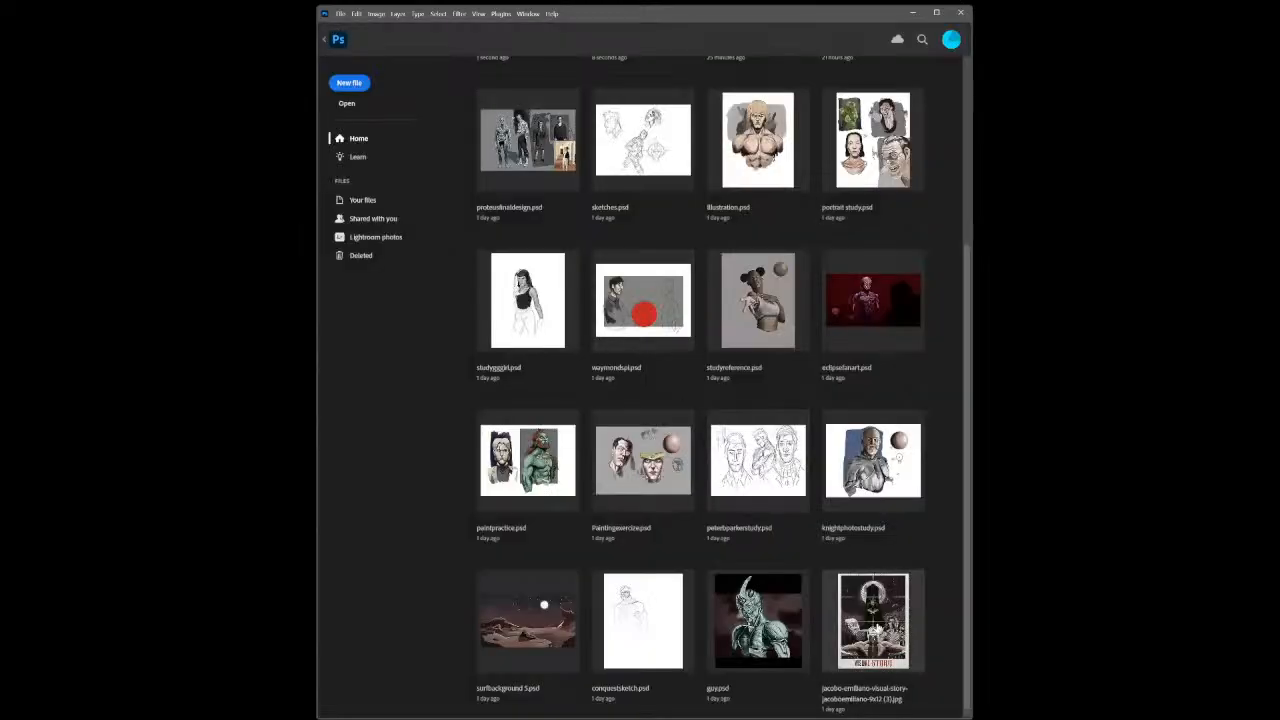
click(882, 658)
click(450, 50)
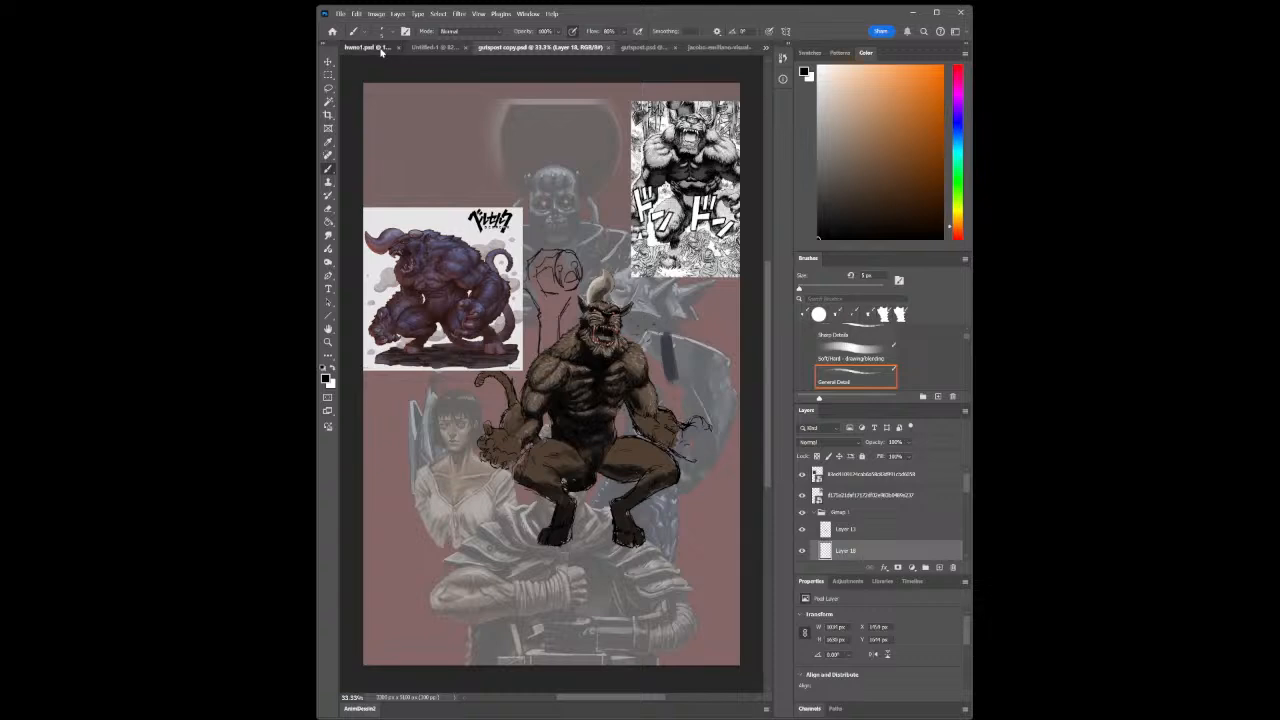
click(381, 50)
Return to the untitled sketch and draw the second figure's teeth, eyes and a shoulder line beside the scarf
click(490, 47)
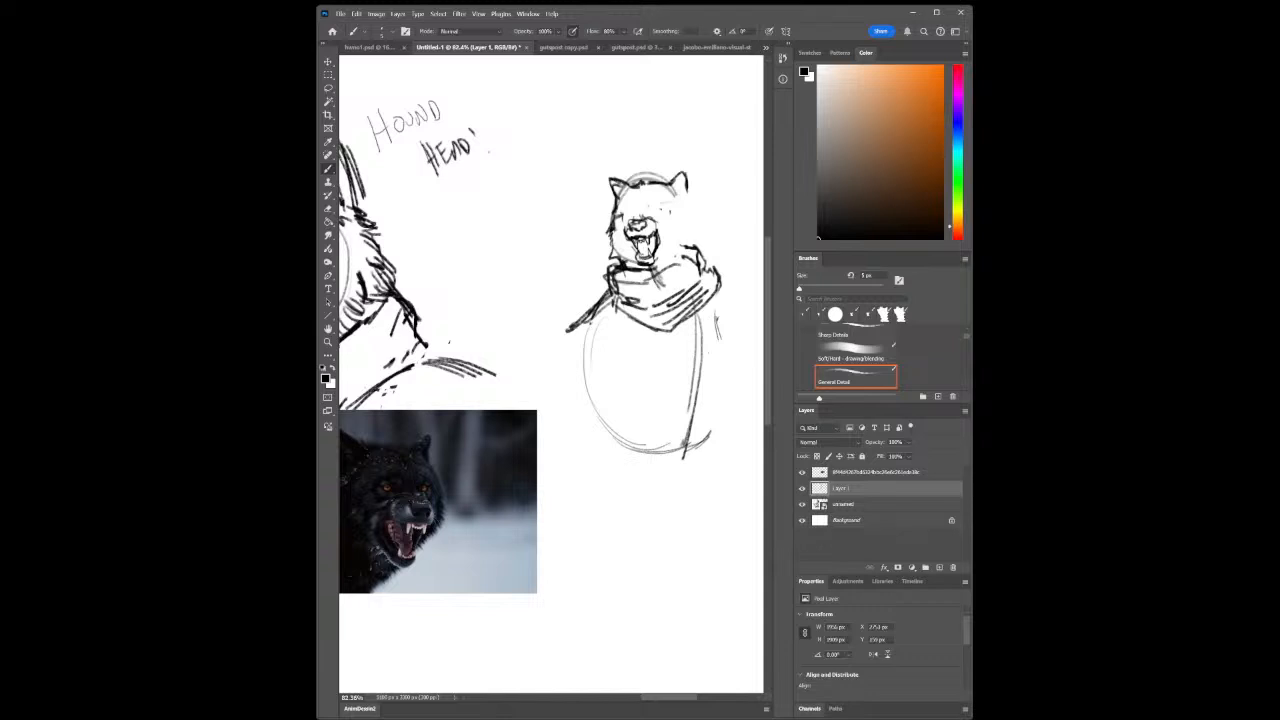
drag(640, 260, 654, 262)
drag(719, 285, 736, 298)
Add a new layer beneath Layer 1 for shading and lower its opacity to about 48%
click(850, 504)
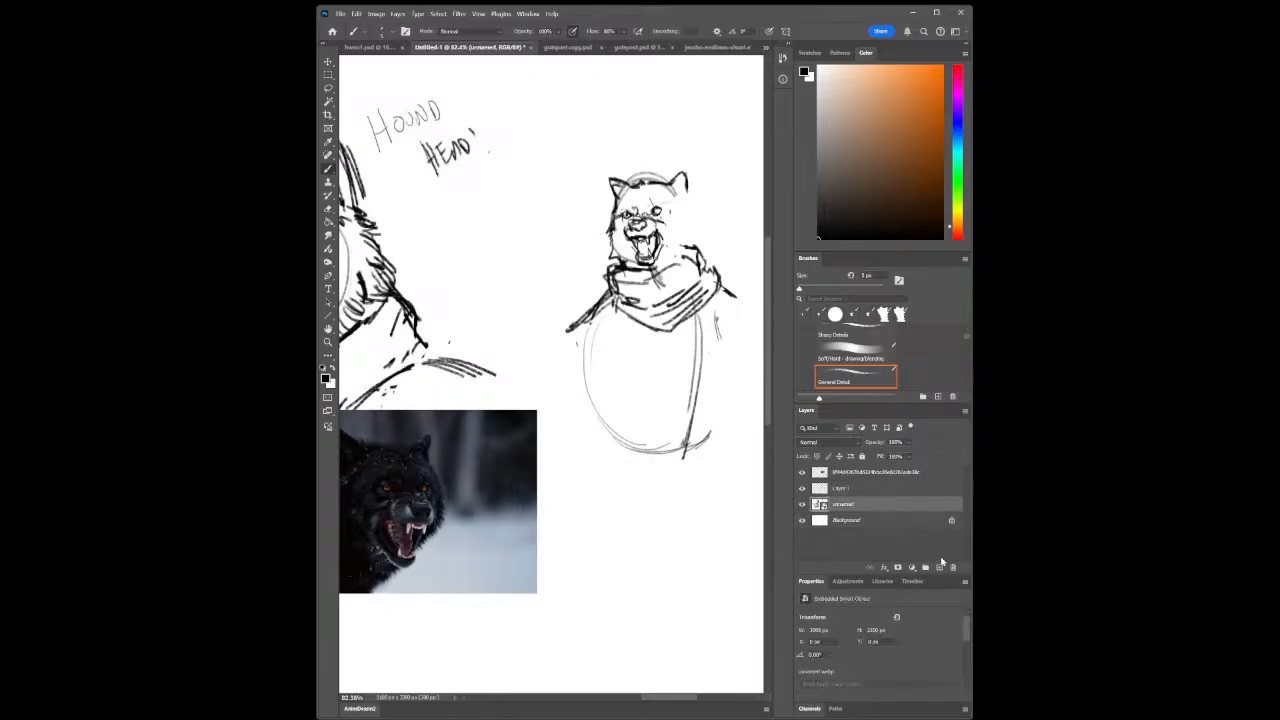
click(937, 567)
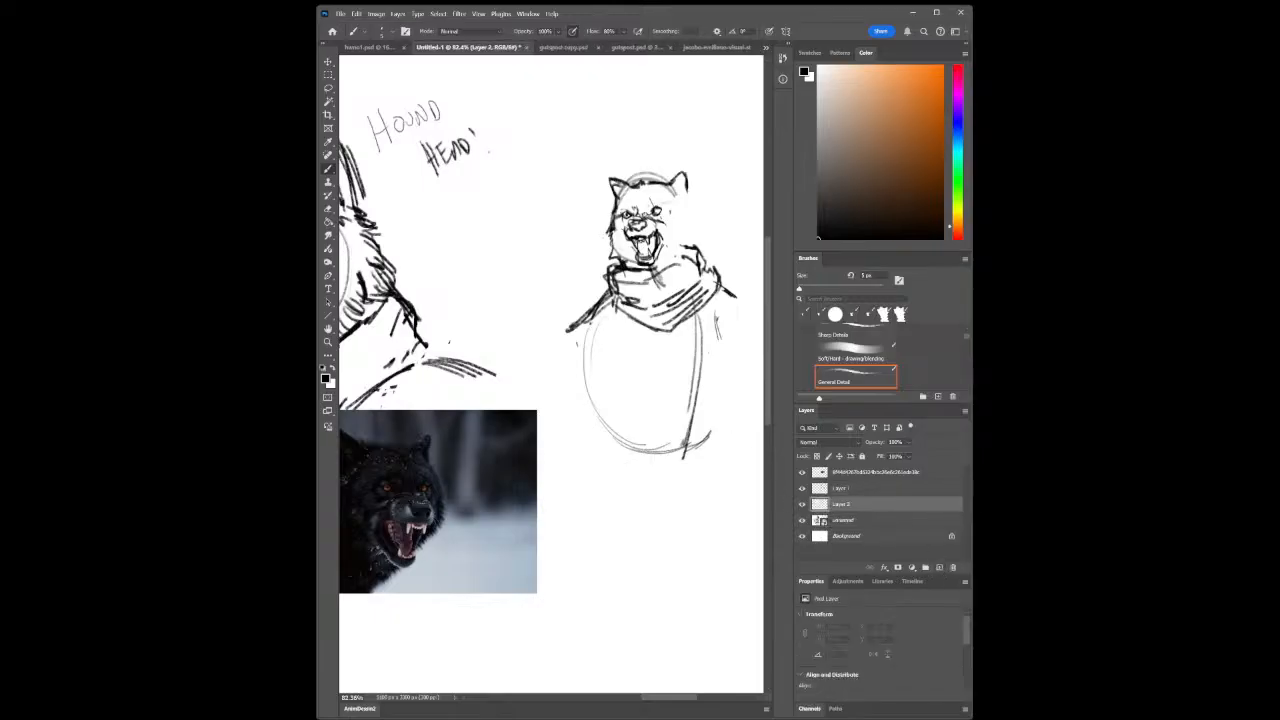
key(bracketright)
key(bracketright)
key(bracketright)
key(bracketright)
key(bracketright)
click(908, 442)
drag(912, 453, 903, 456)
Shade the second figure's eye area, muzzle and near cheek in gray with a 15 px brush
key(bracketleft)
key(bracketleft)
key(bracketright)
key(bracketleft)
mouse_move(653, 214)
mouse_down()
mouse_move(613, 230)
mouse_move(612, 259)
mouse_move(648, 272)
mouse_up()
drag(662, 250, 652, 268)
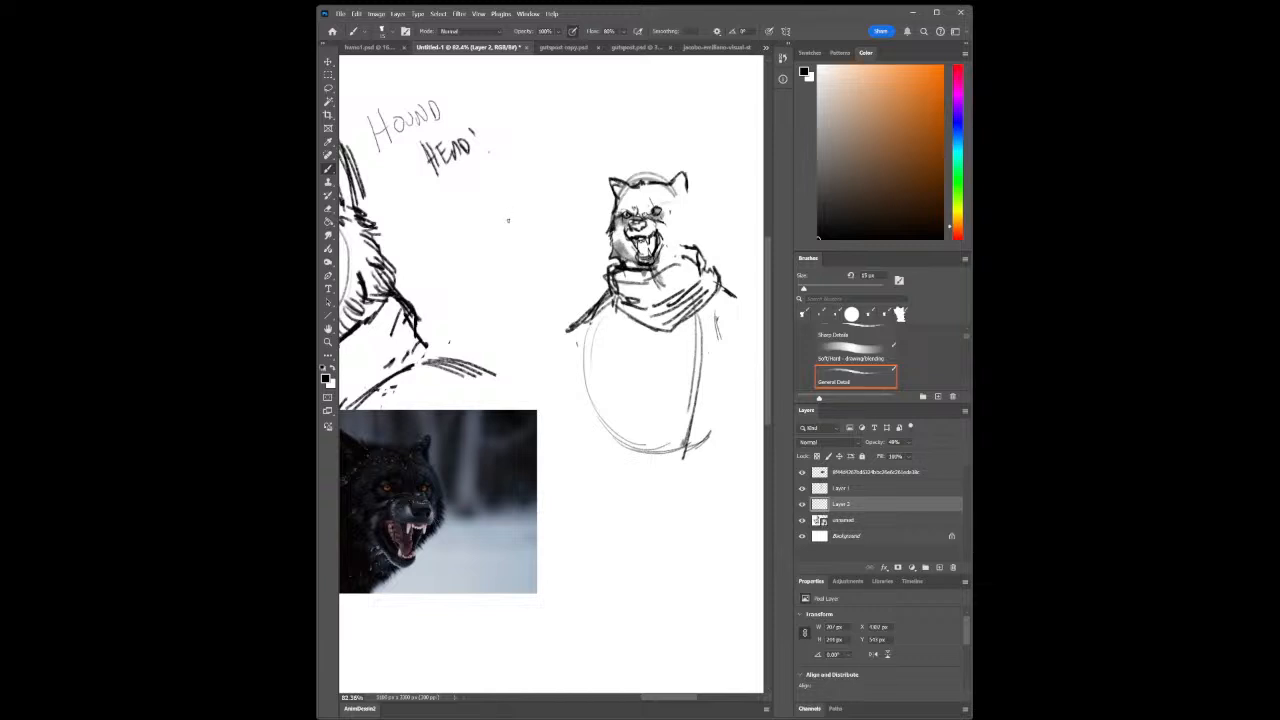
click(328, 343)
drag(650, 388, 668, 421)
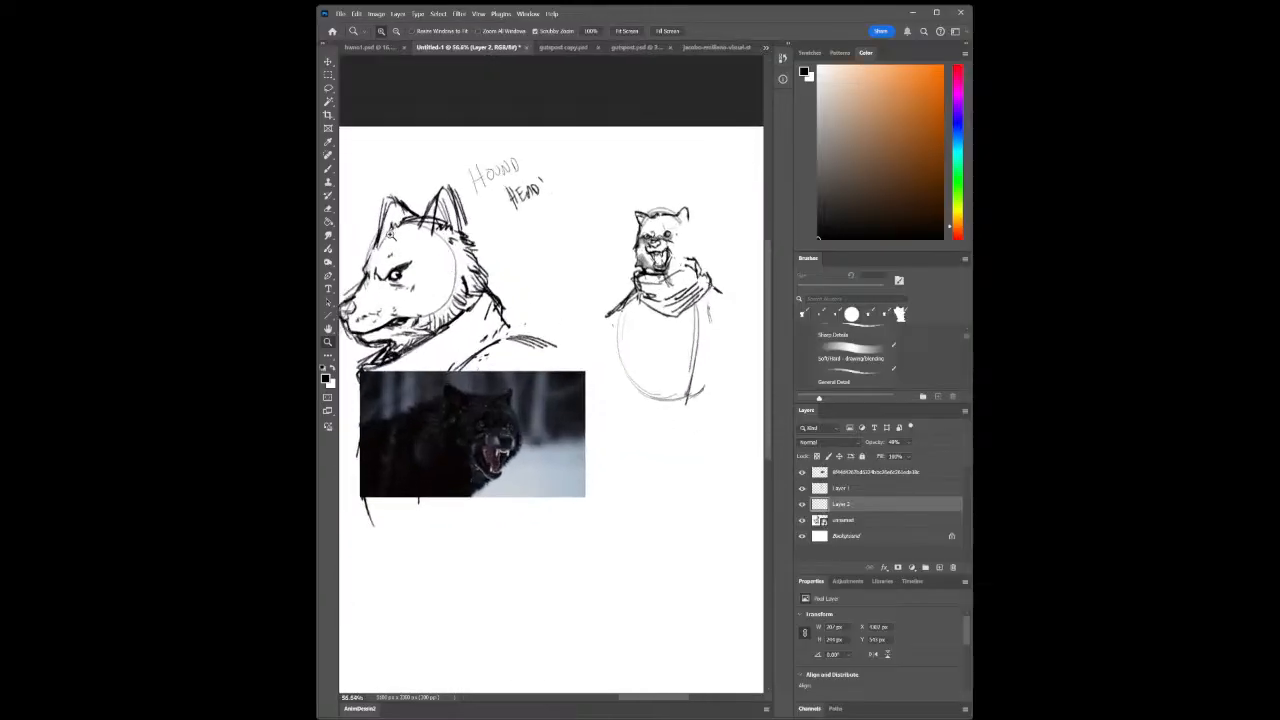
drag(676, 244, 686, 250)
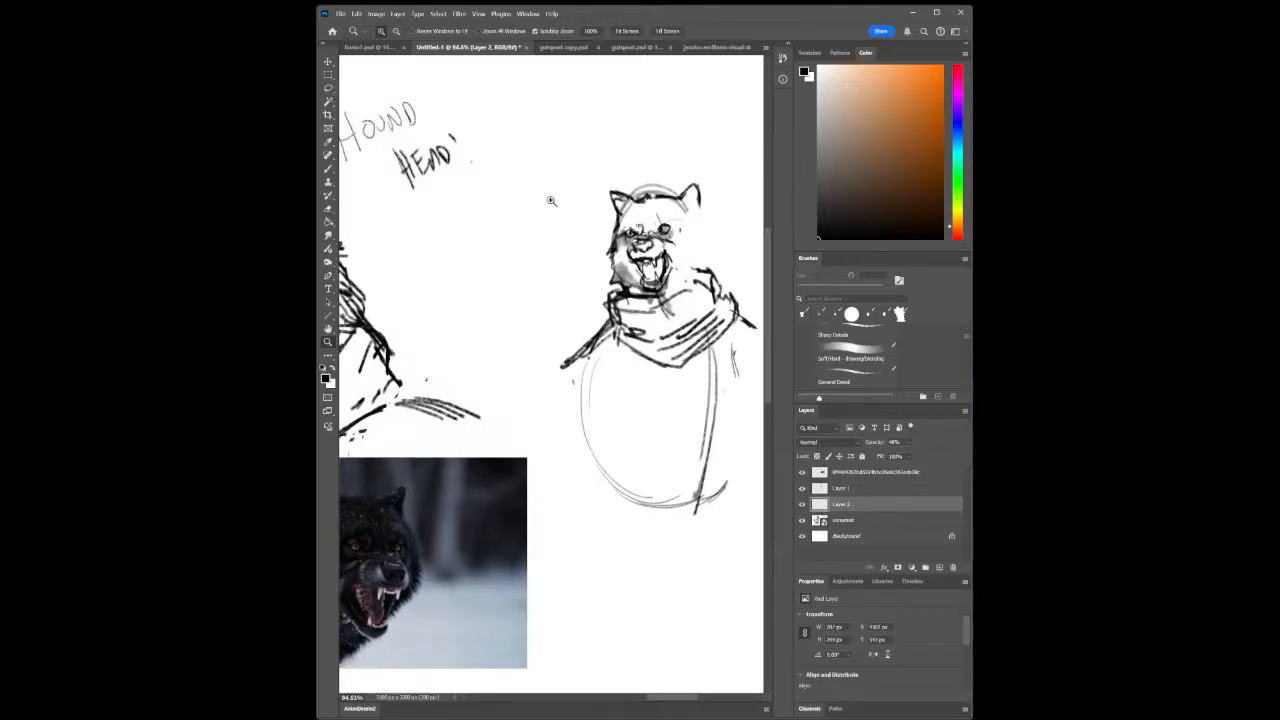
click(328, 168)
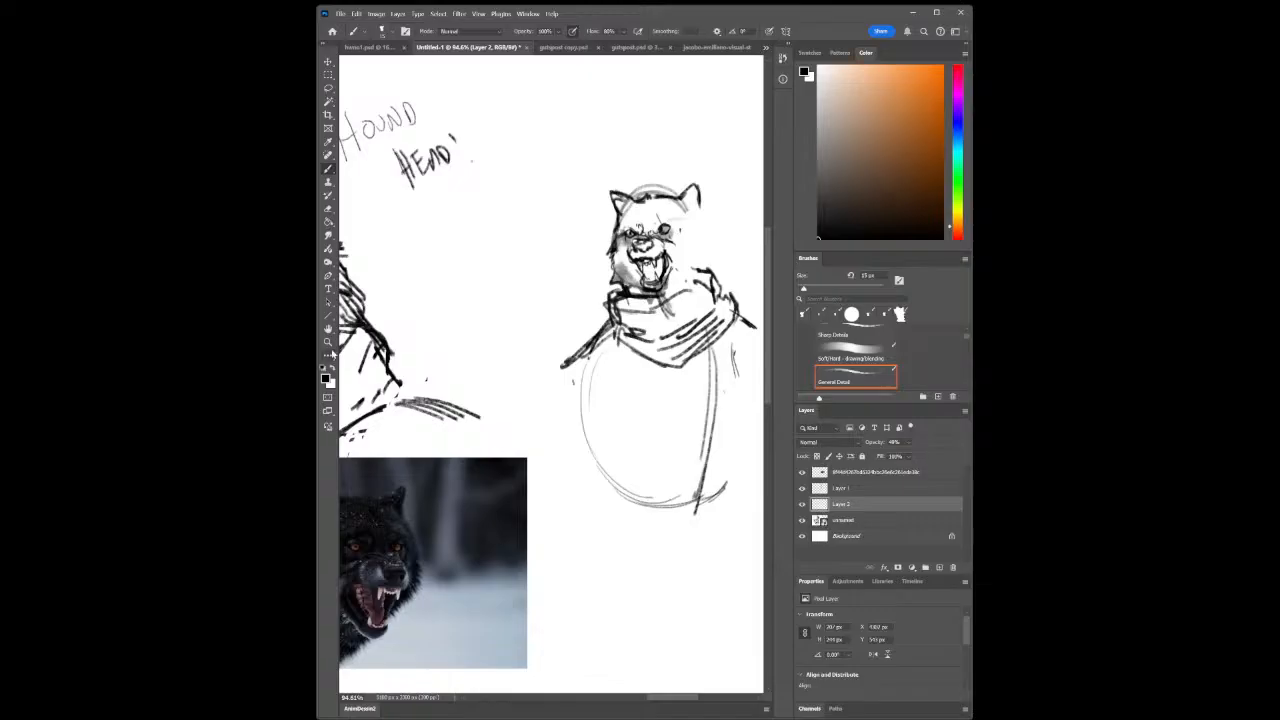
click(327, 341)
drag(743, 449, 718, 470)
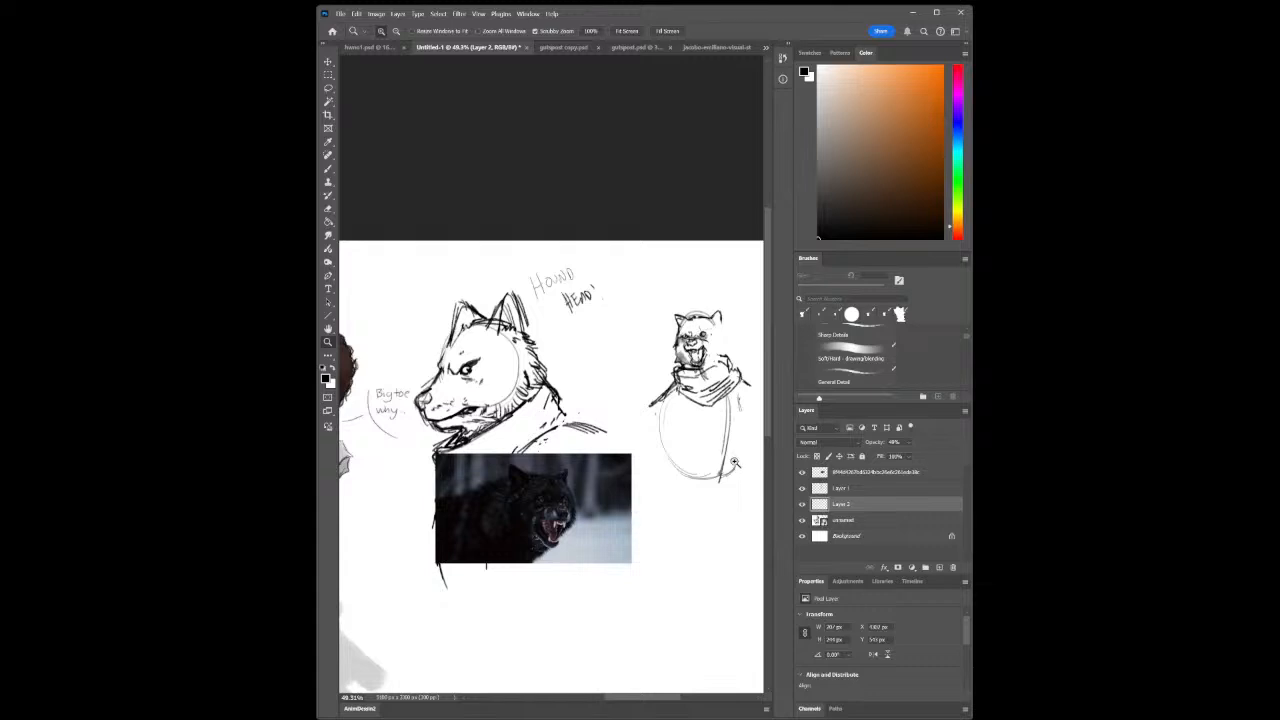
Shade the inside of the second figure's mouth and add gray fur strokes along the far cheek and neck
drag(689, 377, 711, 388)
drag(737, 476, 624, 386)
click(329, 169)
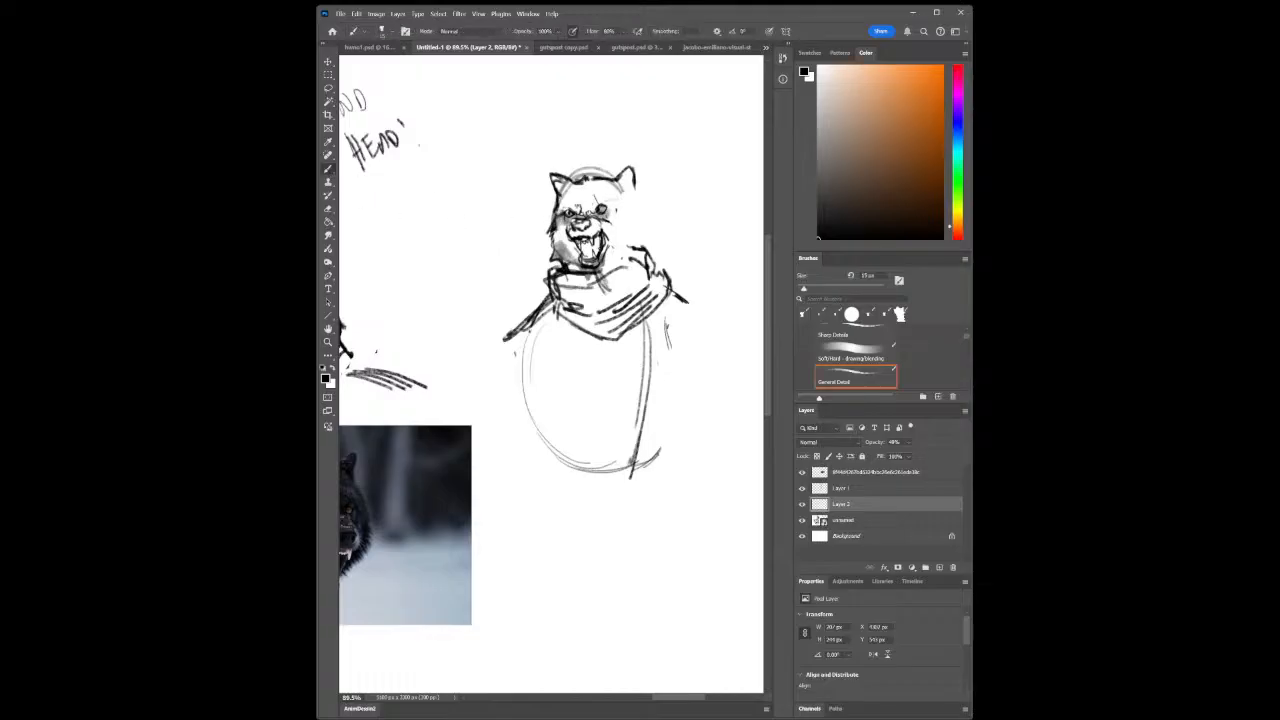
mouse_move(577, 226)
mouse_down()
mouse_move(591, 237)
mouse_move(571, 239)
mouse_move(599, 251)
mouse_up()
key(ctrl+z)
mouse_move(596, 249)
mouse_down()
mouse_move(608, 232)
mouse_move(611, 263)
mouse_move(628, 256)
mouse_move(632, 188)
mouse_move(638, 222)
mouse_up()
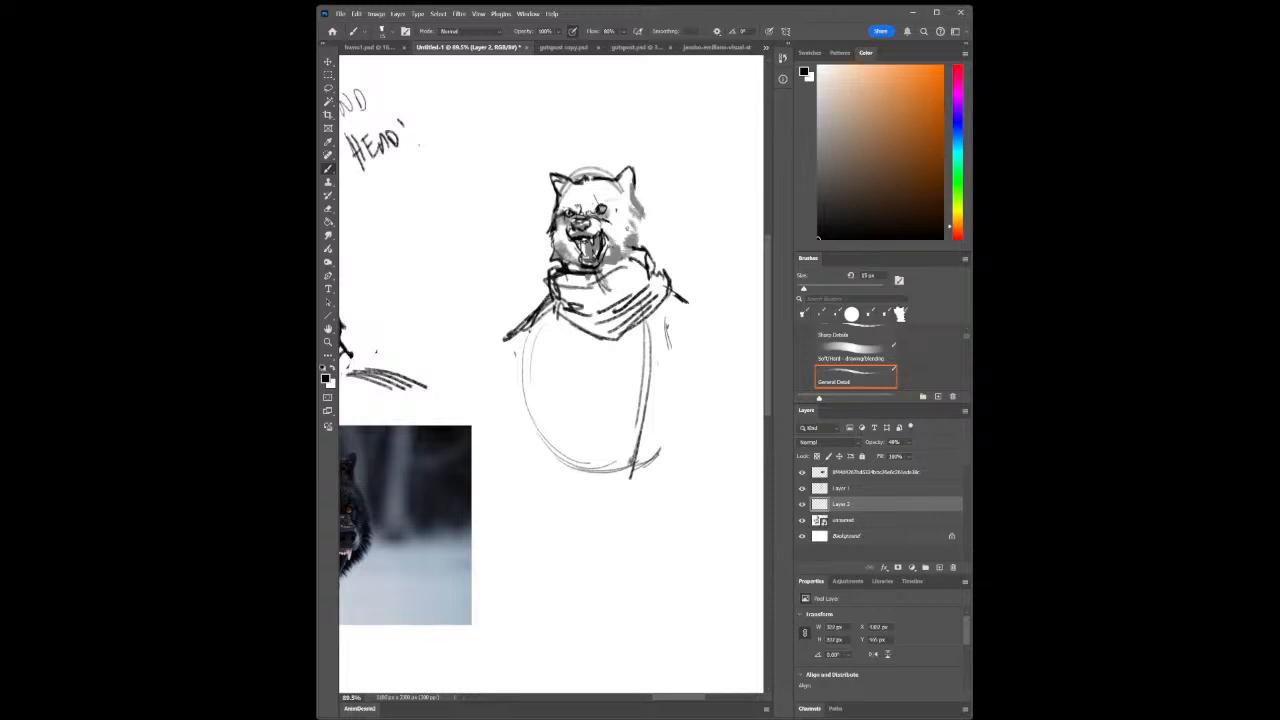
Draw dark fur strokes along the second figure's far cheek on Layer 1 with a 4 px brush
click(848, 490)
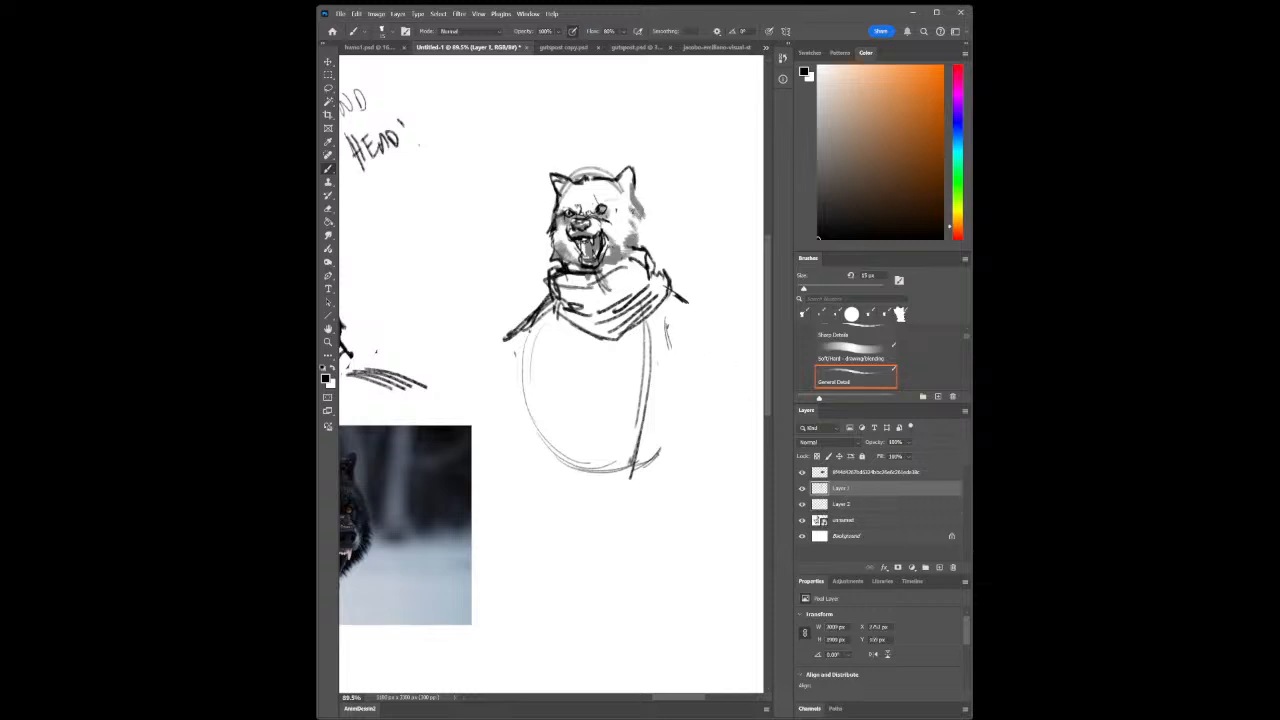
key(bracketleft)
key(bracketleft)
key(bracketleft)
mouse_move(634, 182)
mouse_down()
mouse_move(644, 242)
mouse_move(568, 276)
mouse_move(621, 255)
mouse_up()
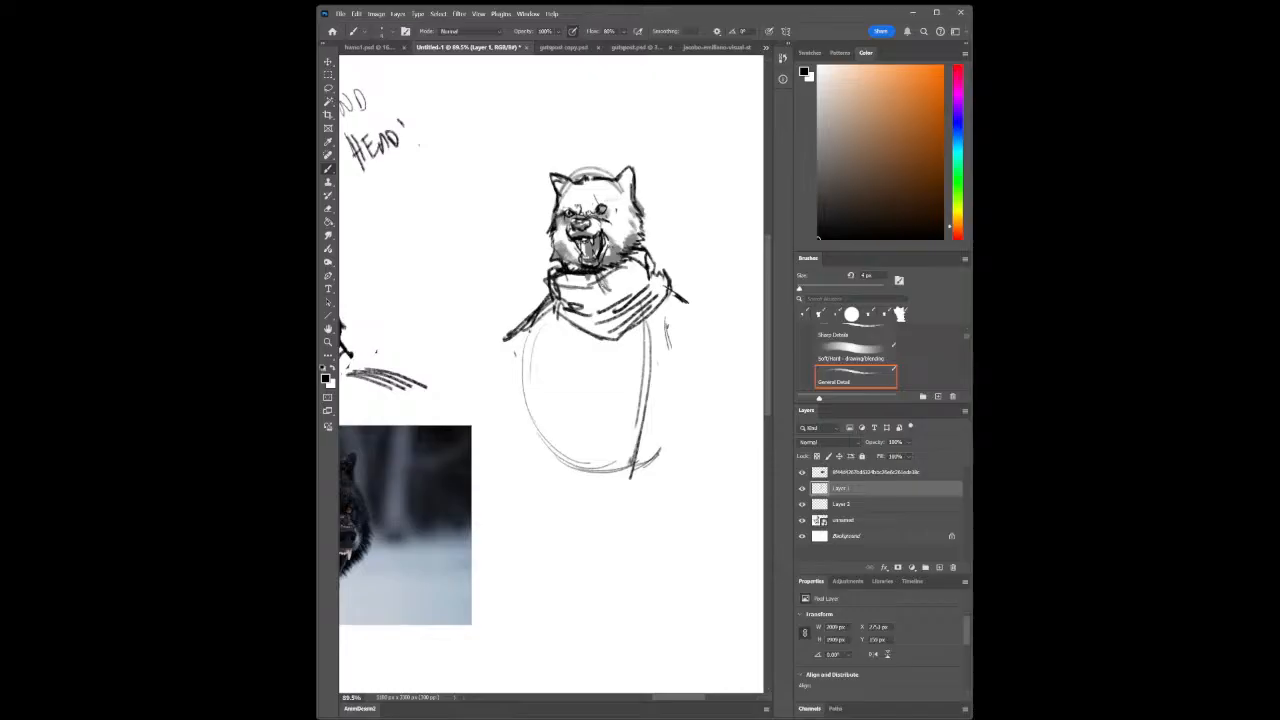
drag(610, 287, 652, 284)
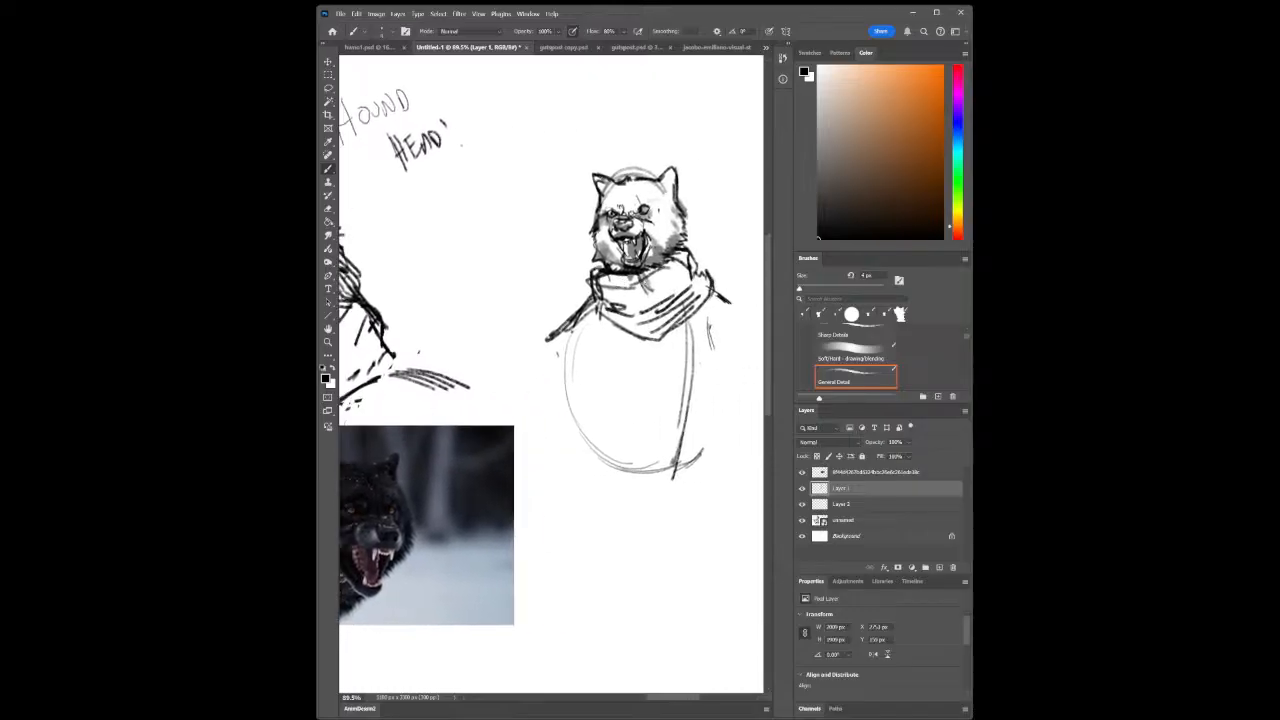
Add short dark fur strokes to the second figure's far lower cheek beside the open mouth
key(z)
drag(642, 361, 607, 366)
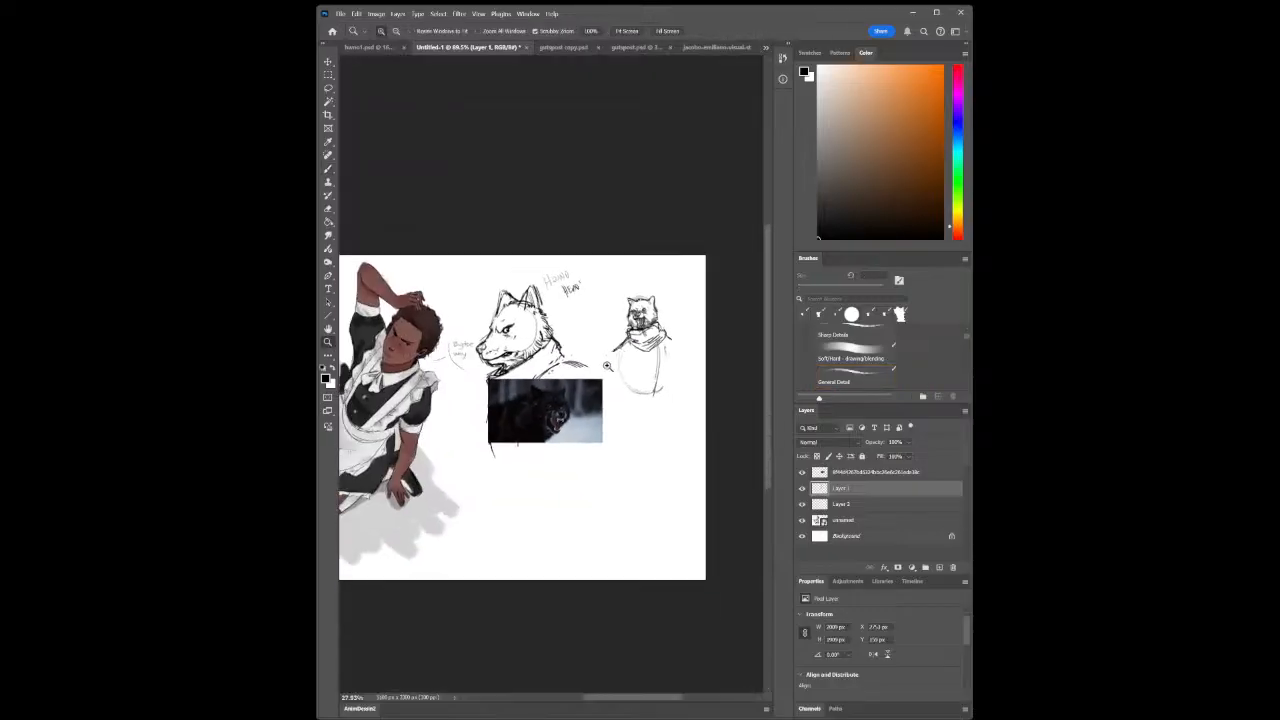
mouse_move(650, 304)
mouse_down()
mouse_move(678, 414)
mouse_move(655, 430)
mouse_up()
mouse_move(710, 514)
mouse_down()
mouse_move(725, 508)
mouse_move(694, 497)
mouse_up()
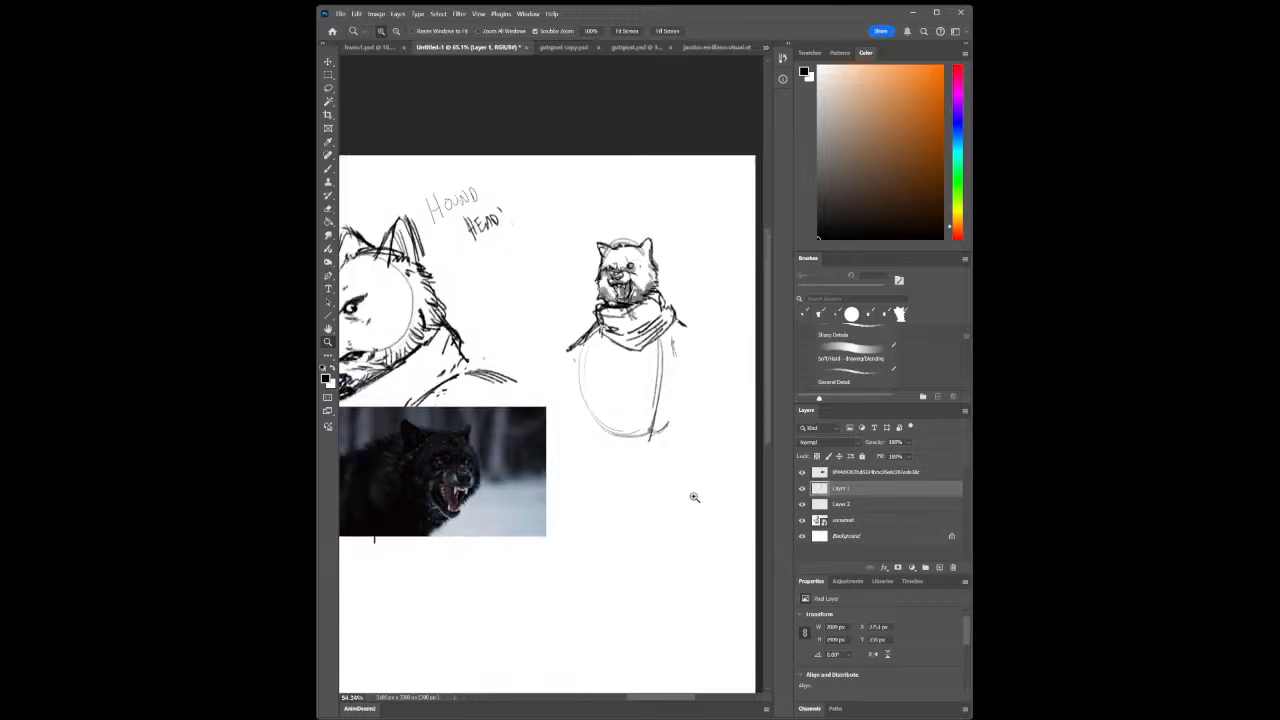
drag(624, 465, 650, 460)
drag(657, 262, 629, 240)
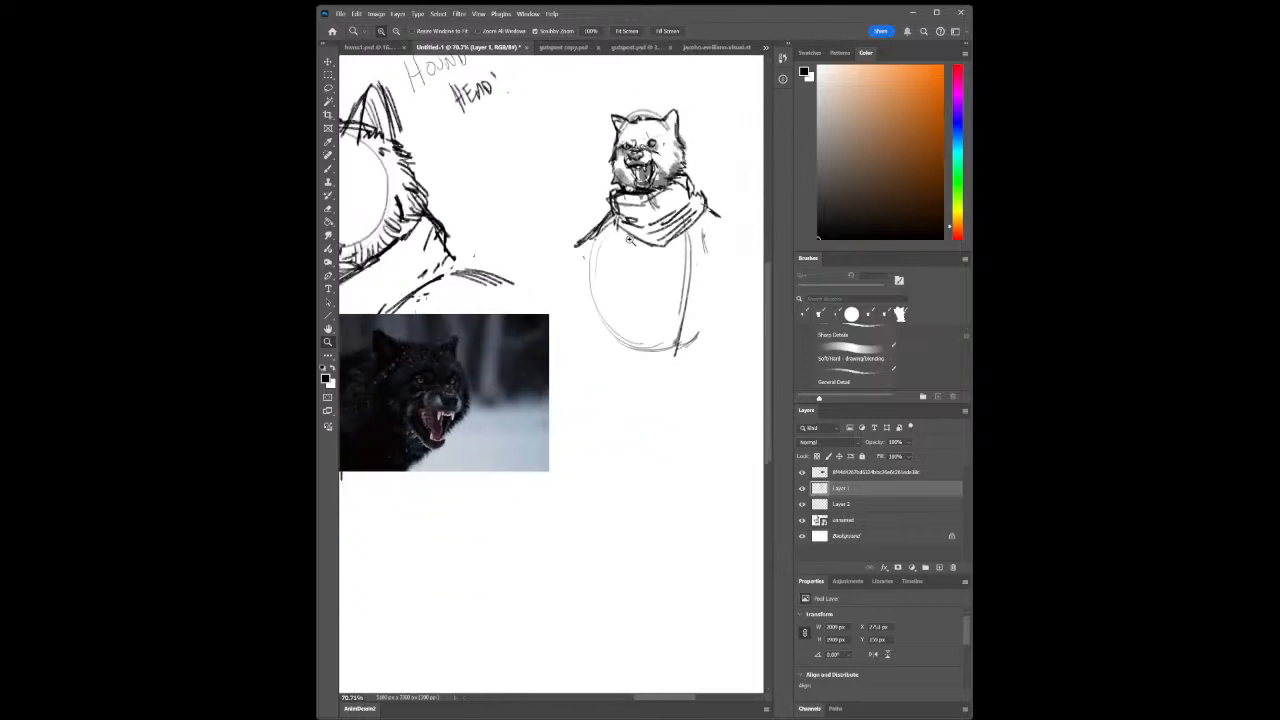
drag(621, 105, 637, 113)
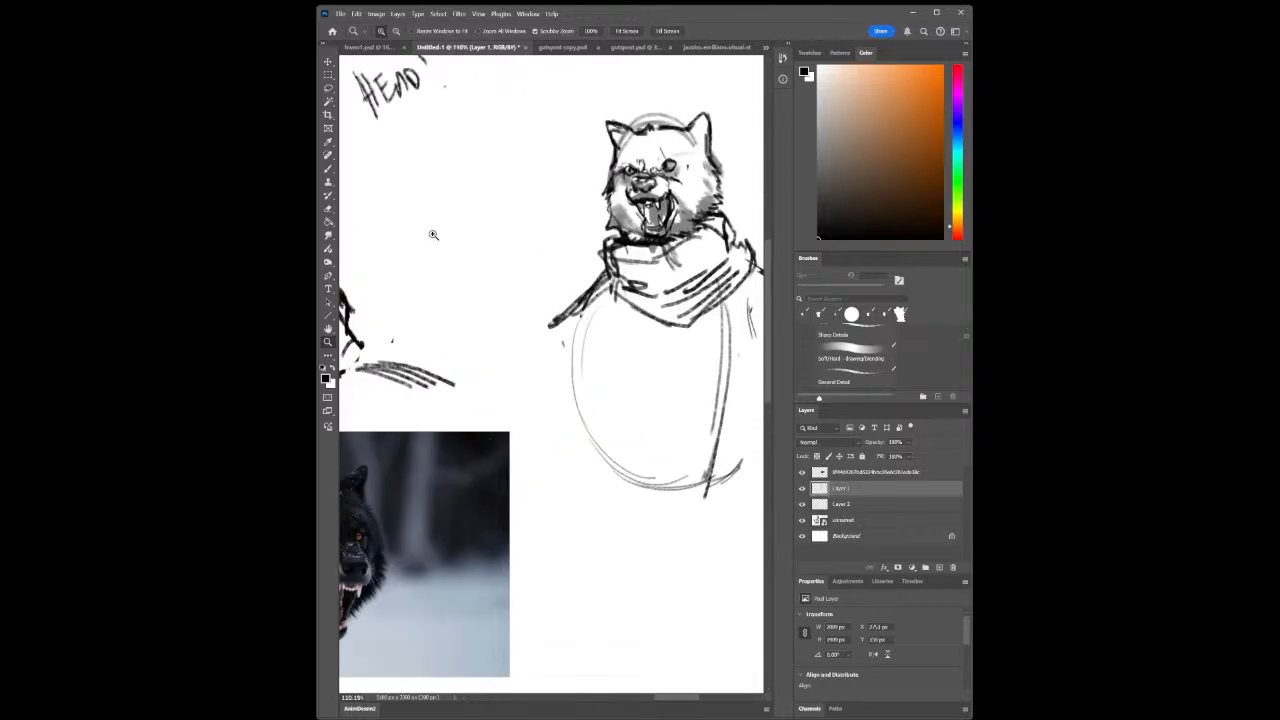
click(329, 170)
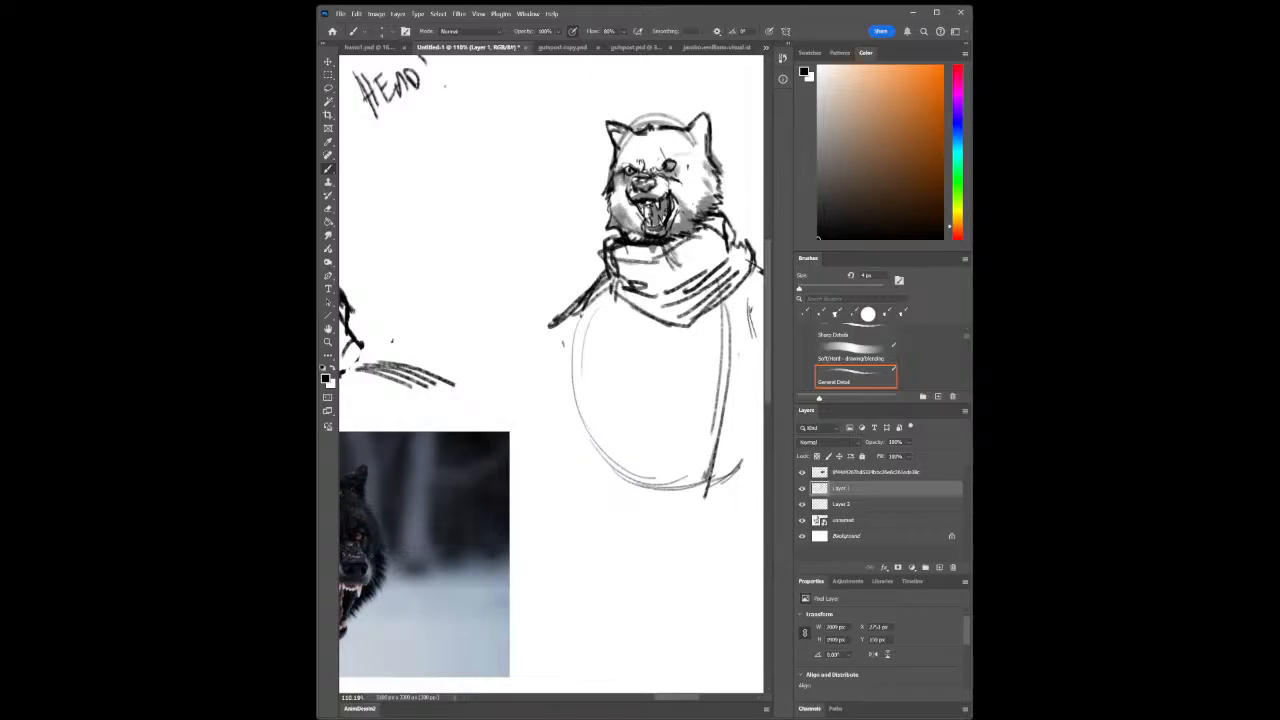
drag(687, 214, 702, 214)
Draw short arm lines running down from the second figure's near shoulder beside the scarf
click(328, 342)
drag(601, 407, 543, 425)
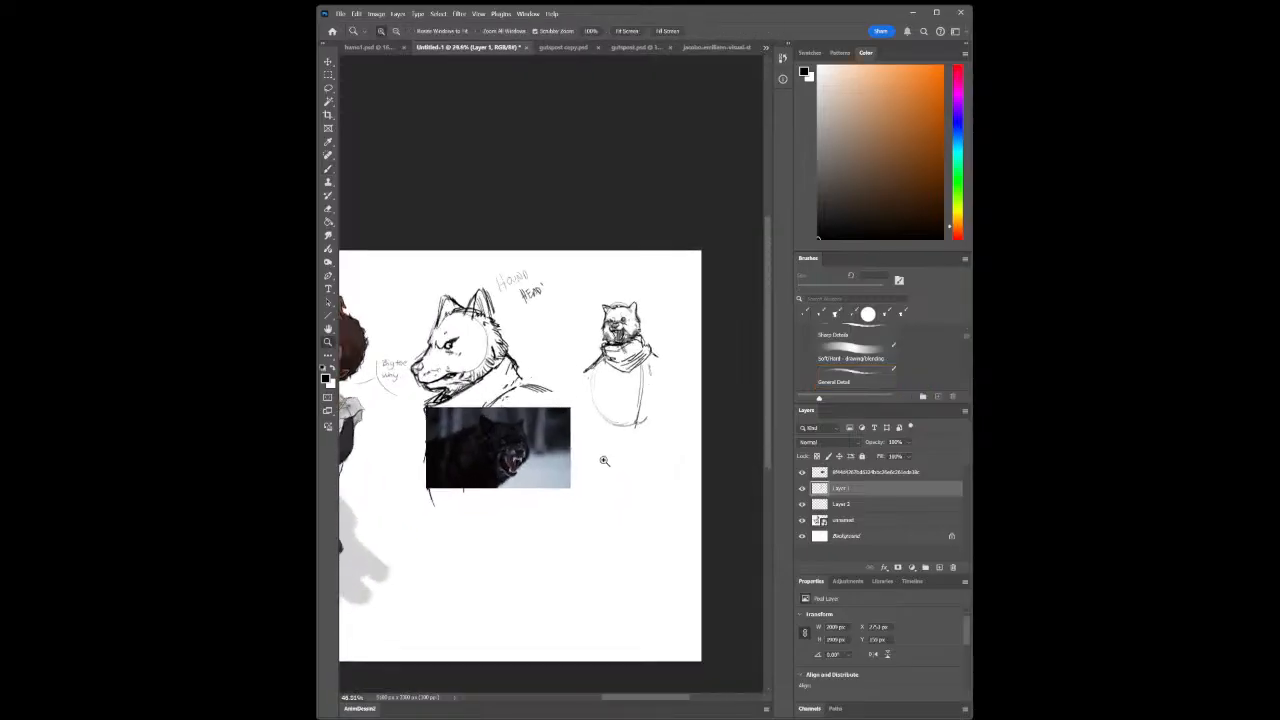
drag(604, 461, 626, 483)
drag(437, 442, 446, 429)
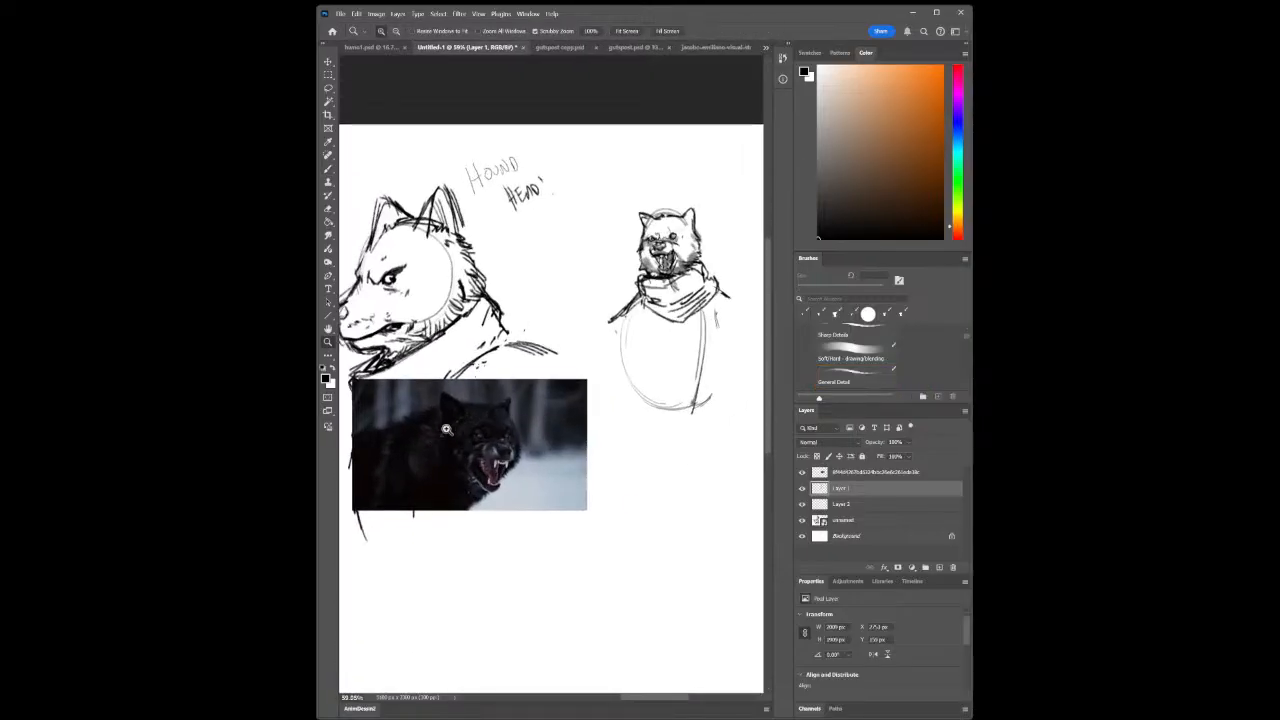
click(328, 168)
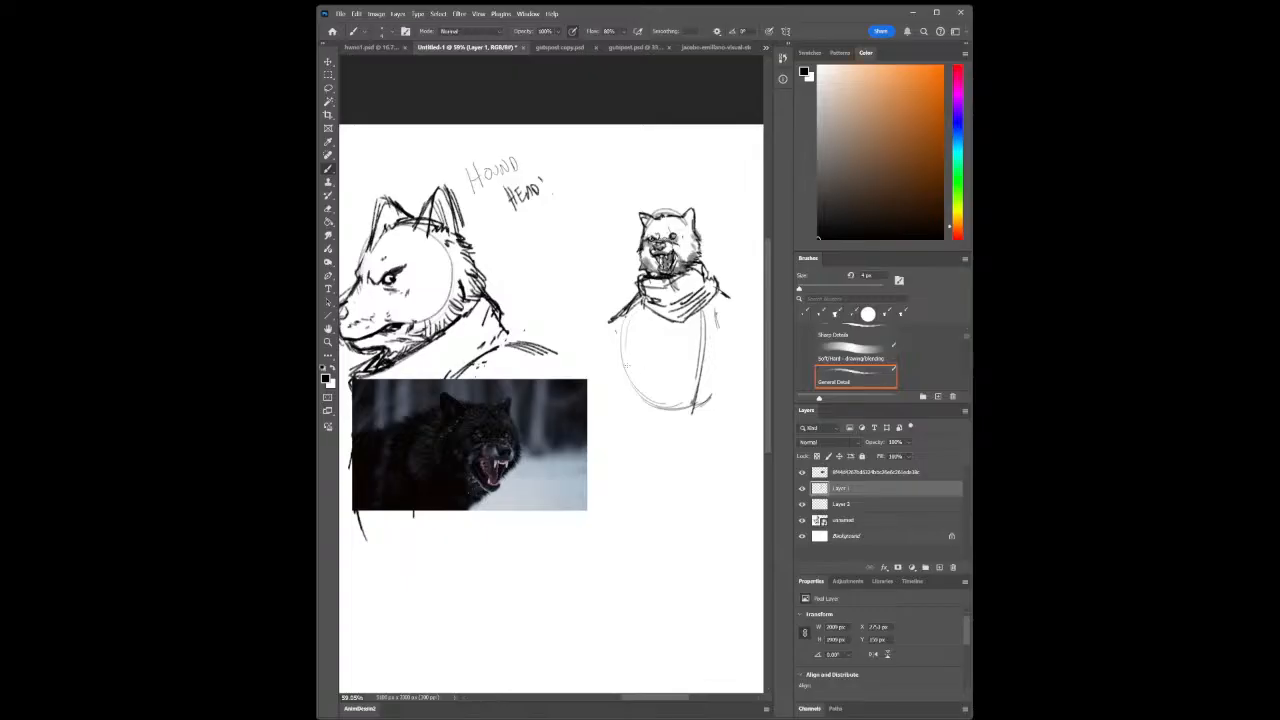
drag(631, 303, 626, 328)
Erase the second figure's upper teeth and the near side of its mouth line
key(z)
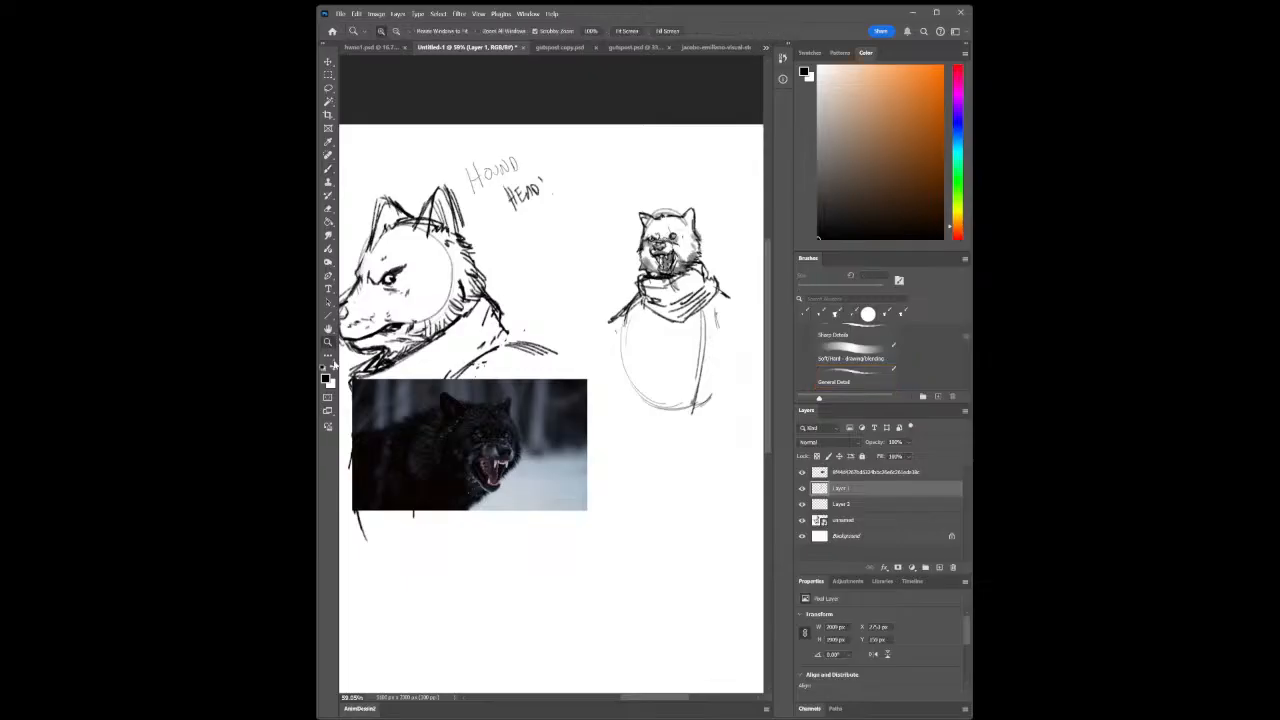
click(665, 260)
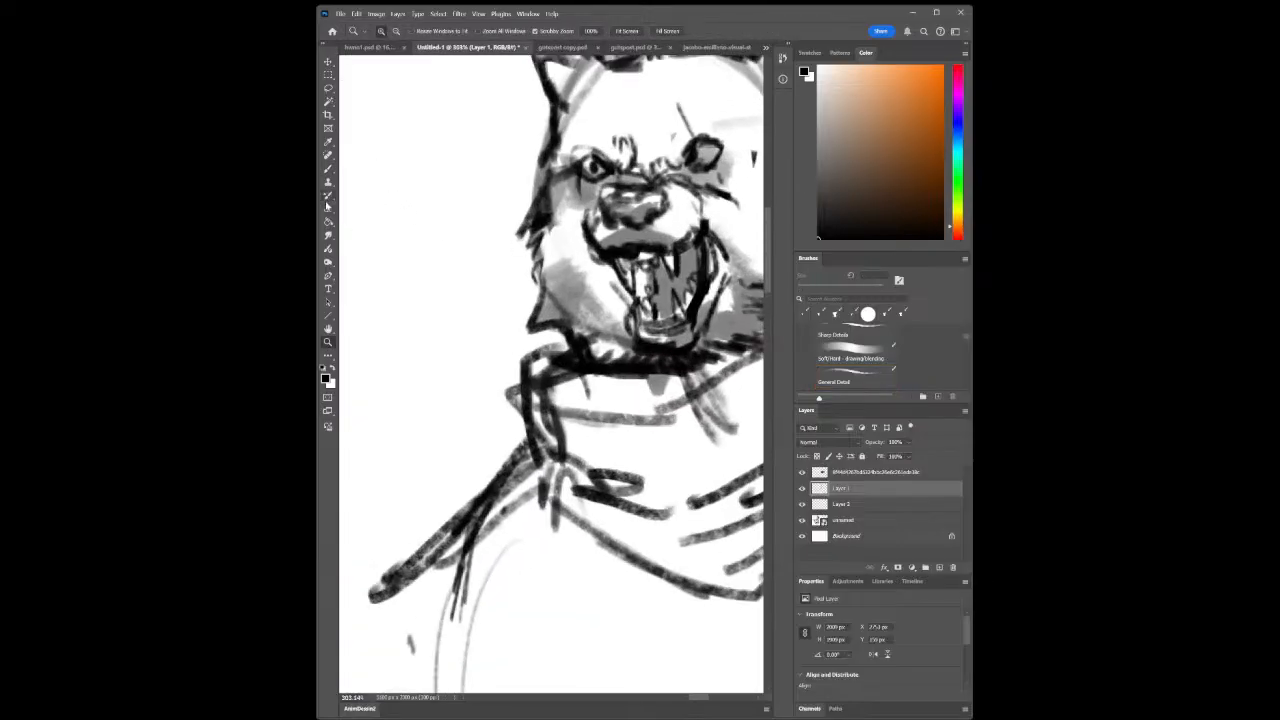
key(e)
mouse_move(626, 264)
mouse_down()
mouse_move(640, 258)
mouse_move(616, 255)
mouse_move(660, 246)
mouse_move(620, 249)
mouse_move(636, 241)
mouse_move(670, 247)
mouse_up()
click(328, 170)
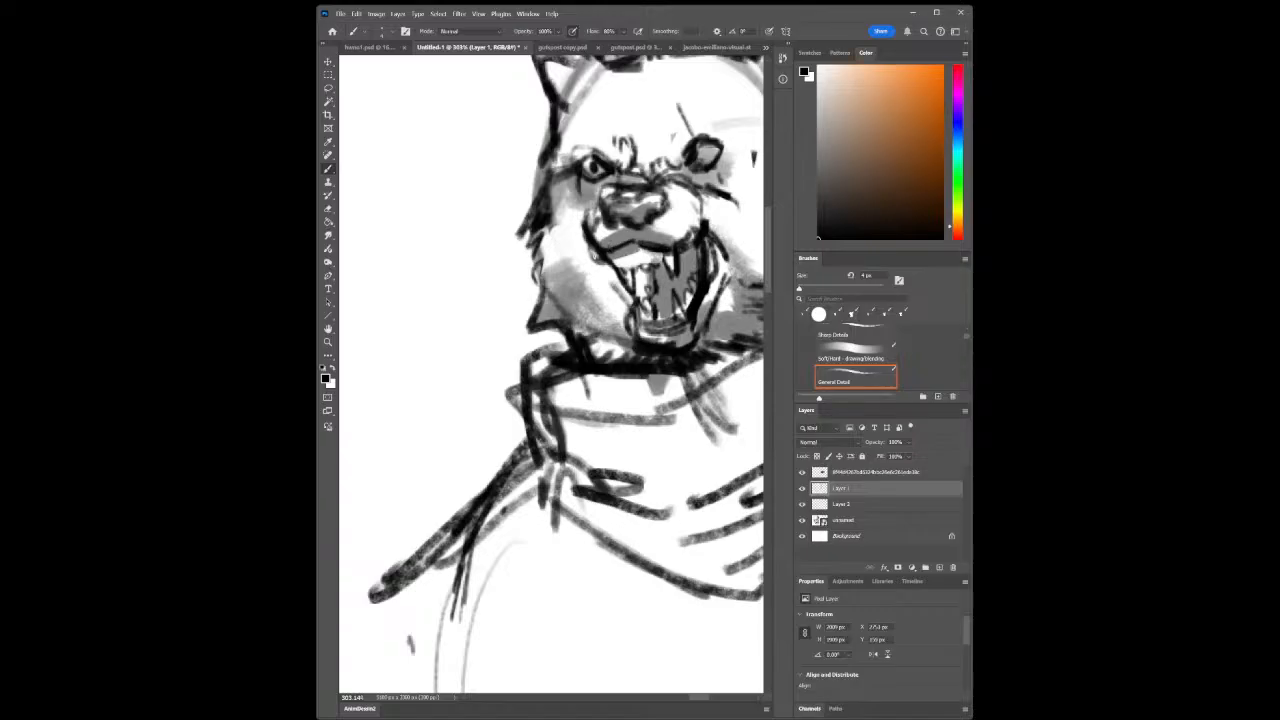
click(329, 210)
drag(604, 291, 631, 278)
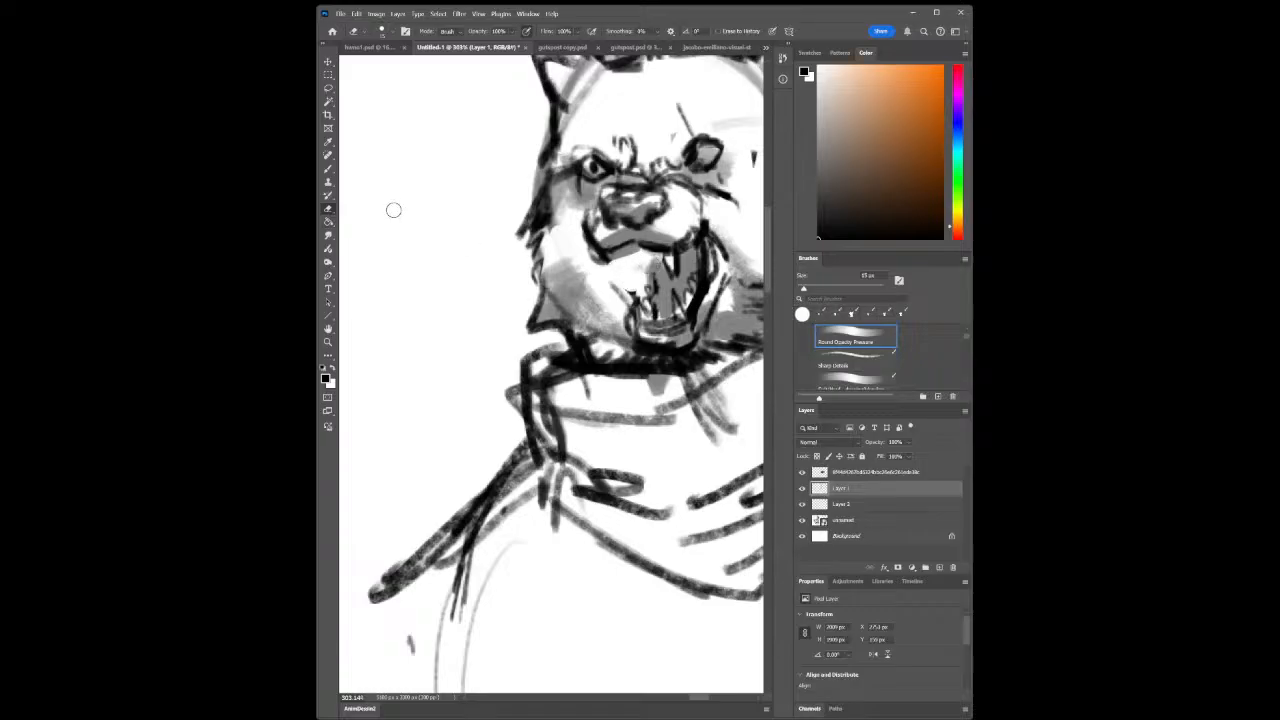
Redraw the near edge of the second figure's mouth with a row of small pointed upper teeth
click(329, 169)
drag(673, 246, 678, 254)
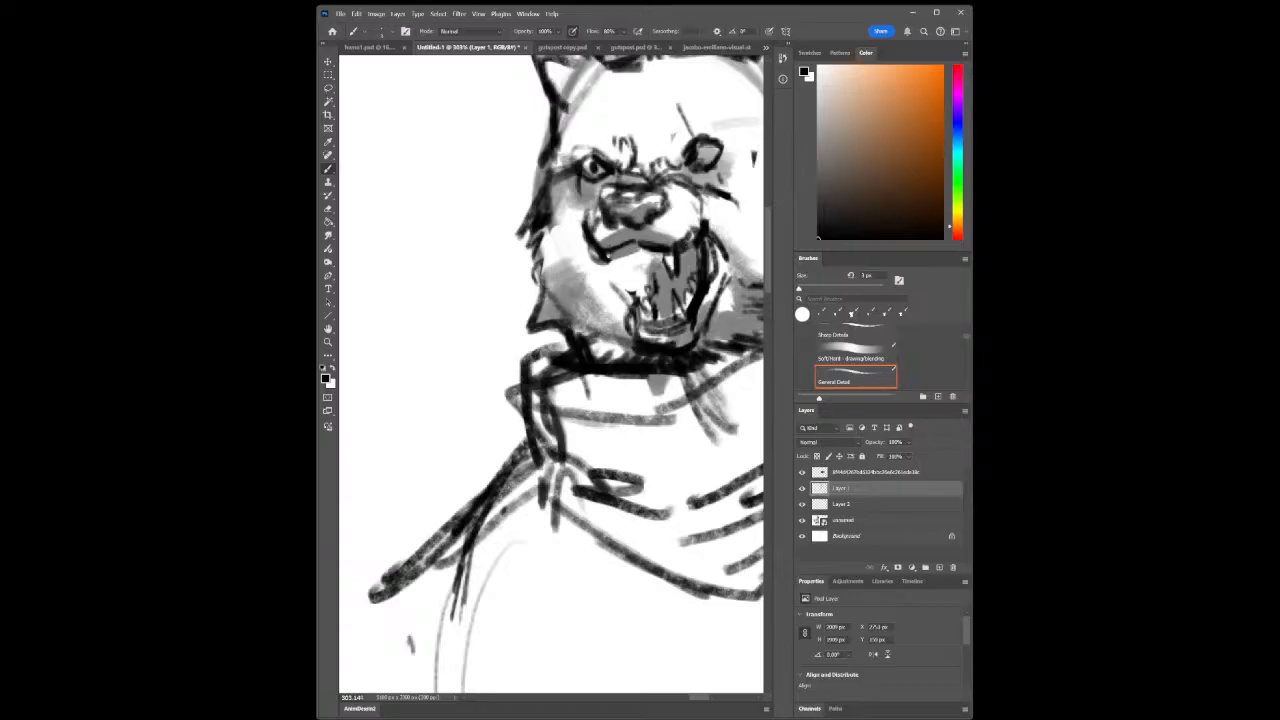
drag(606, 254, 625, 279)
mouse_move(621, 262)
mouse_down()
mouse_move(624, 276)
mouse_move(624, 263)
mouse_move(651, 266)
mouse_up()
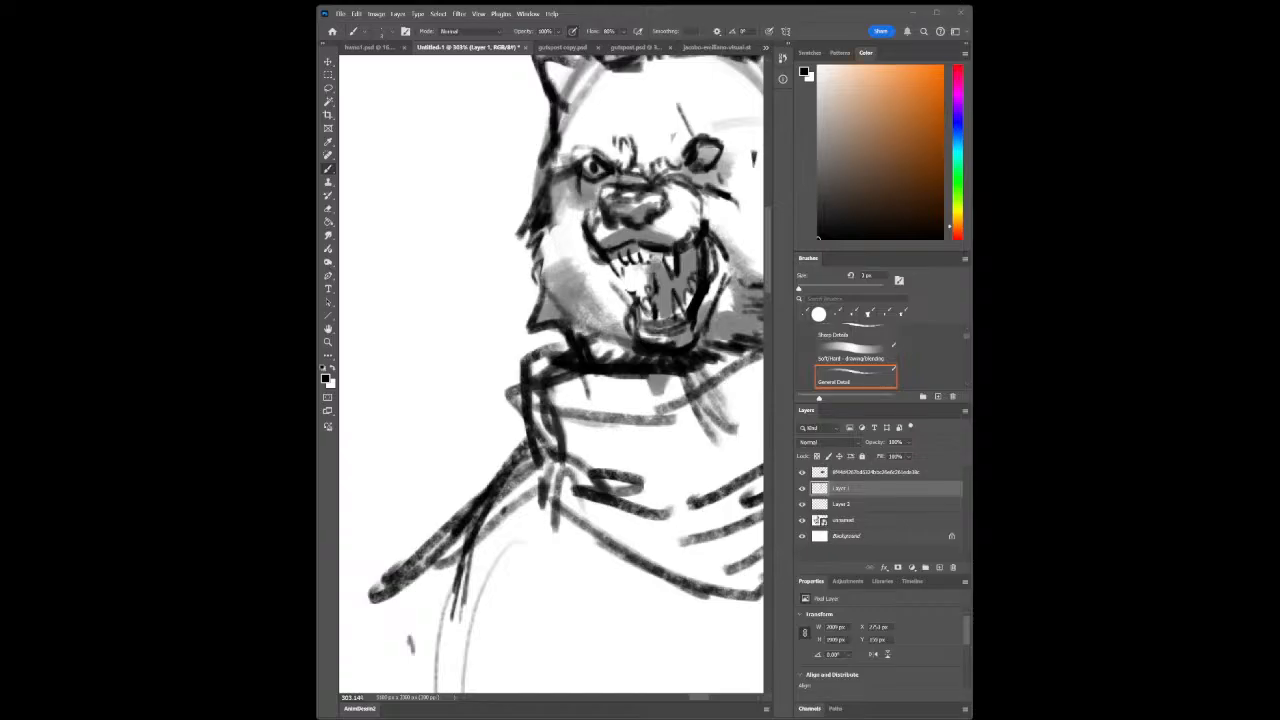
drag(649, 251, 663, 264)
click(328, 342)
mouse_move(670, 328)
mouse_down()
mouse_move(650, 331)
mouse_move(722, 326)
mouse_move(690, 340)
mouse_up()
drag(699, 424, 709, 428)
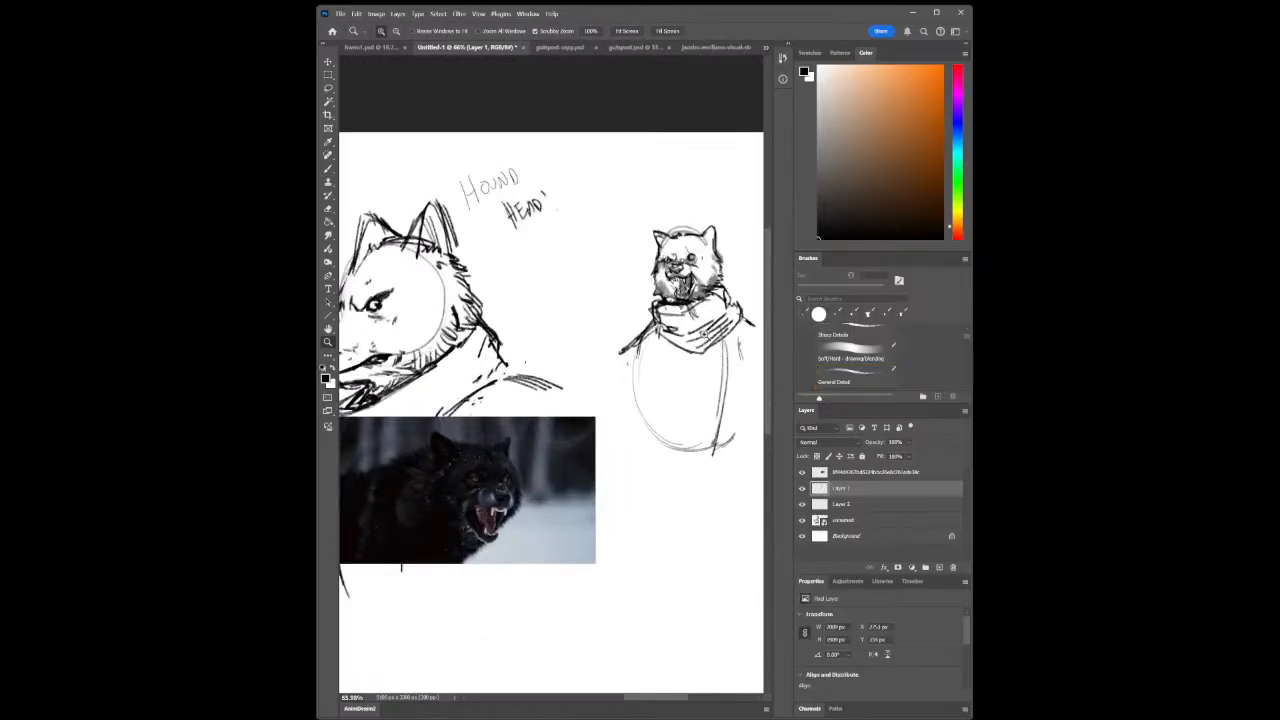
mouse_move(703, 335)
mouse_down()
mouse_move(709, 359)
mouse_move(593, 278)
mouse_move(584, 256)
mouse_up()
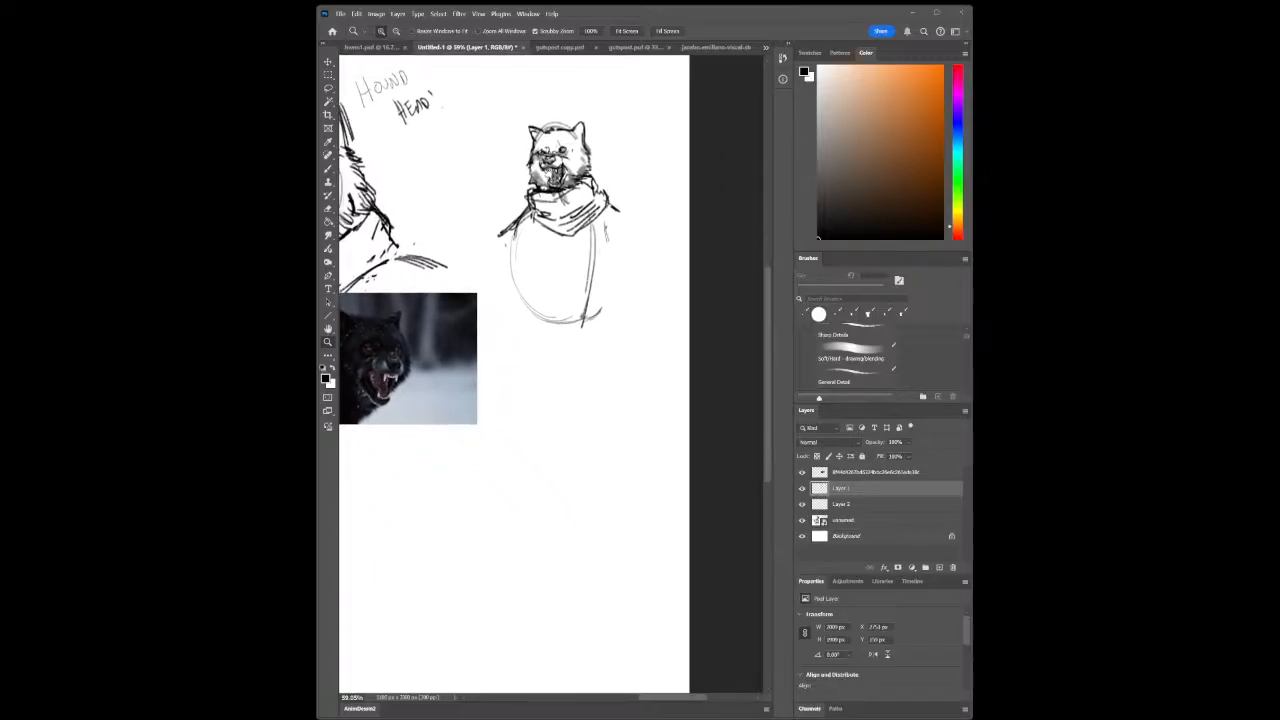
click(538, 428)
drag(584, 281, 687, 370)
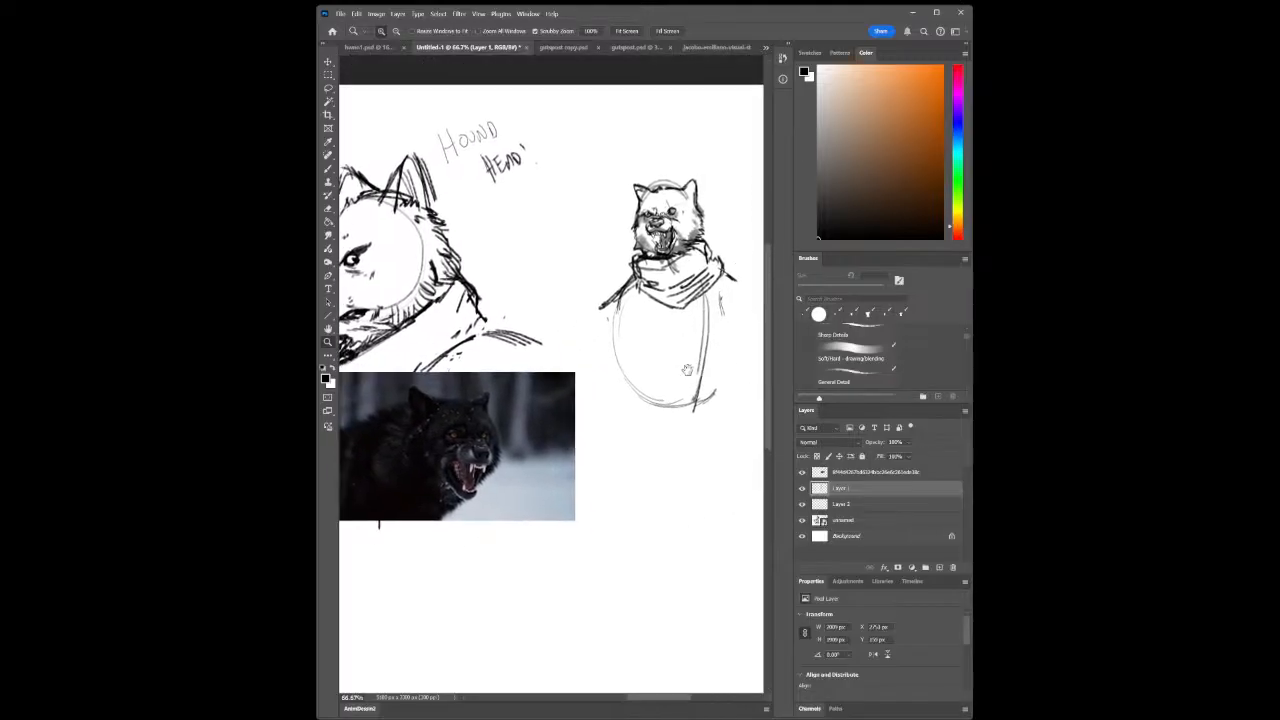
click(328, 168)
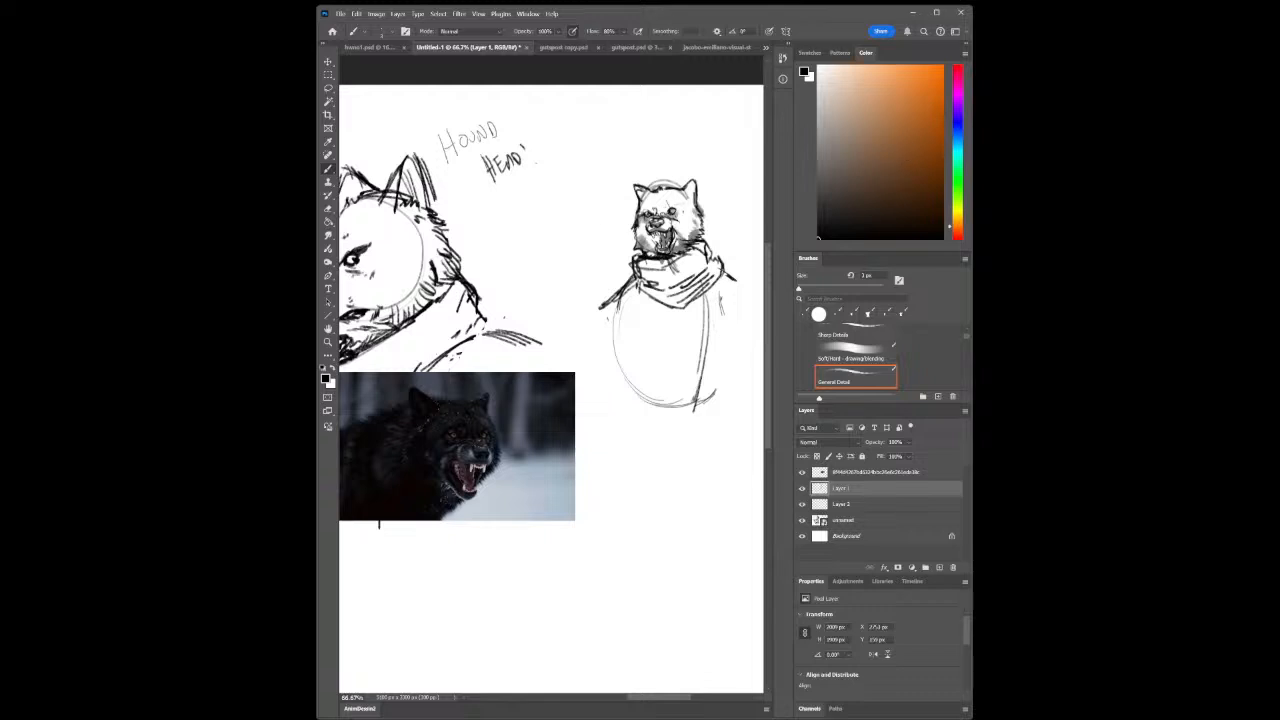
click(328, 341)
mouse_move(603, 375)
mouse_down()
mouse_move(570, 377)
mouse_move(620, 380)
mouse_move(602, 377)
mouse_up()
Draw the second figure's far arm curve and both shoulder lines with a 9 px brush
click(328, 169)
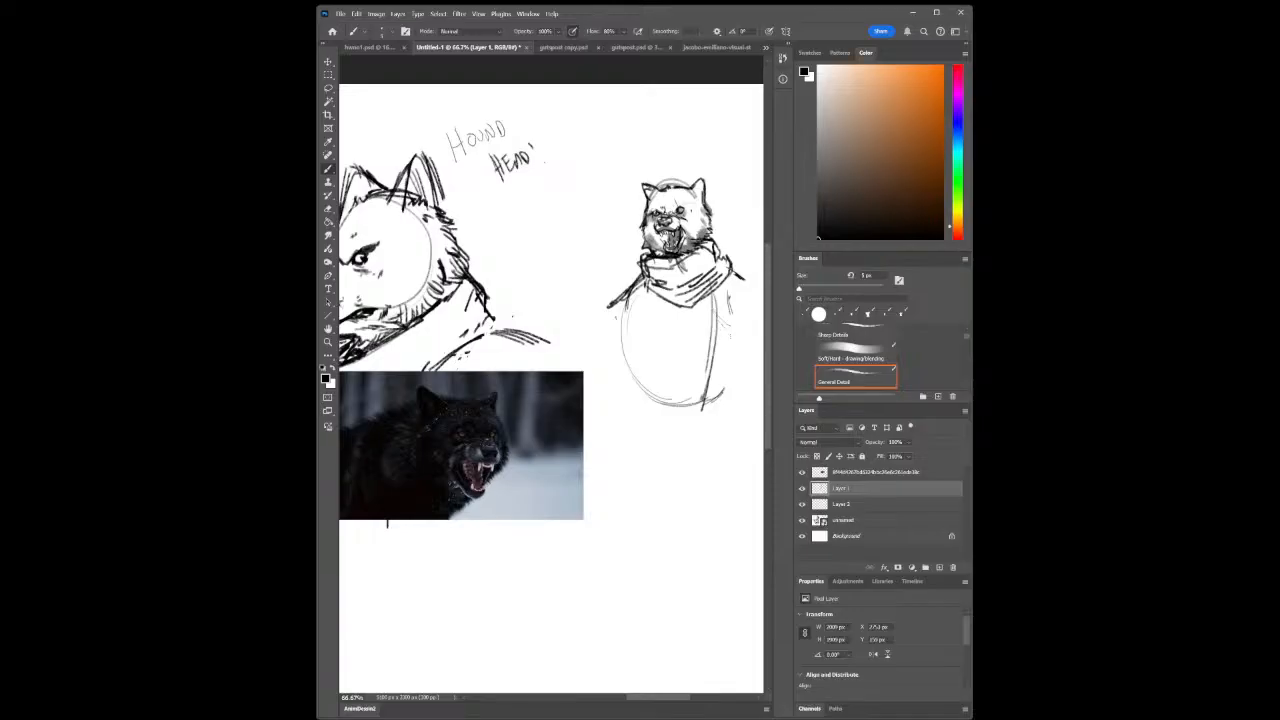
key(bracketright)
drag(714, 297, 731, 333)
mouse_move(714, 301)
mouse_down()
mouse_move(738, 337)
mouse_move(718, 322)
mouse_up()
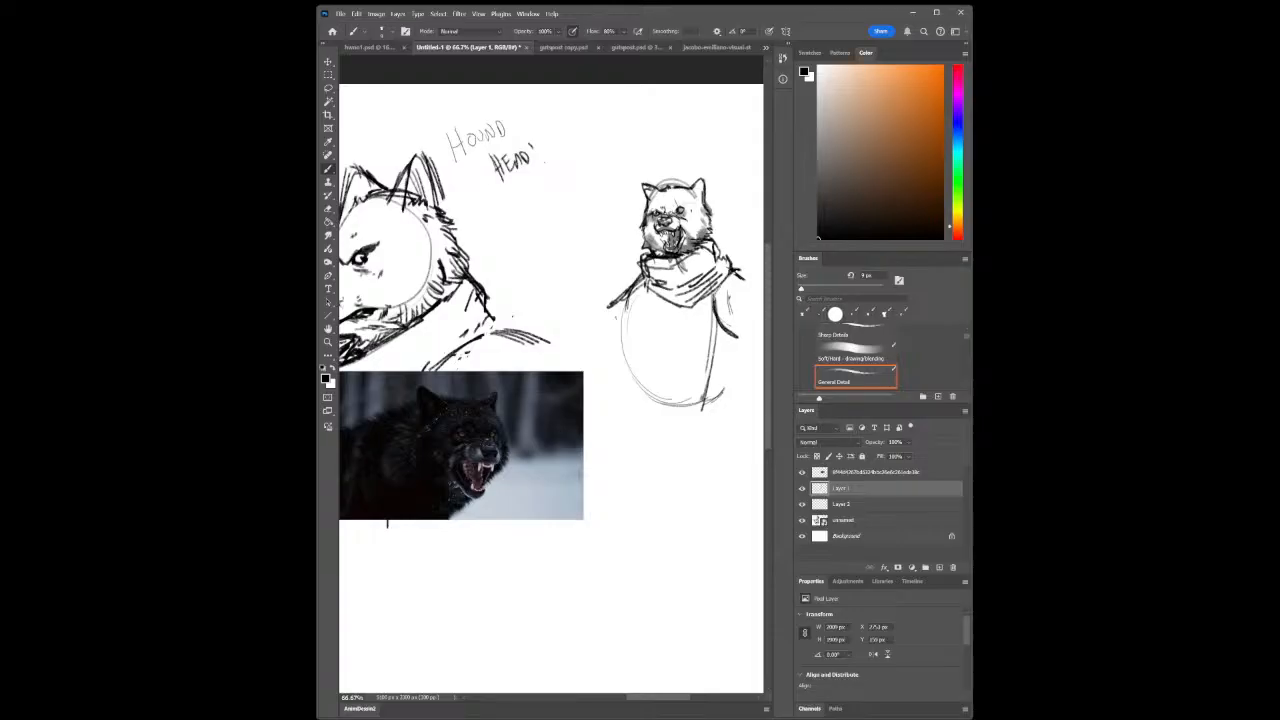
drag(735, 271, 761, 276)
drag(737, 333, 755, 339)
drag(636, 283, 603, 291)
Add dark fur strokes along the second figure's near cheek
click(328, 342)
alt+click(681, 366)
alt+click(681, 366)
mouse_move(716, 326)
mouse_down()
mouse_move(749, 350)
mouse_move(733, 376)
mouse_up()
click(328, 168)
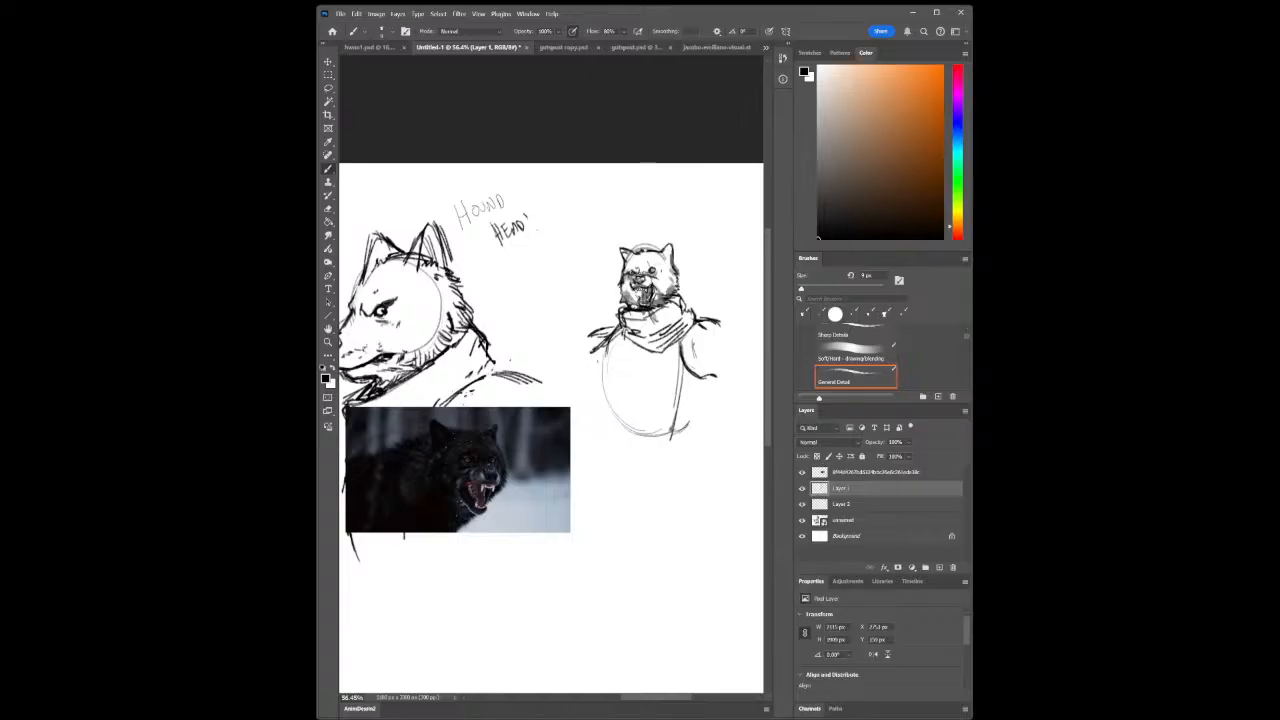
click(329, 342)
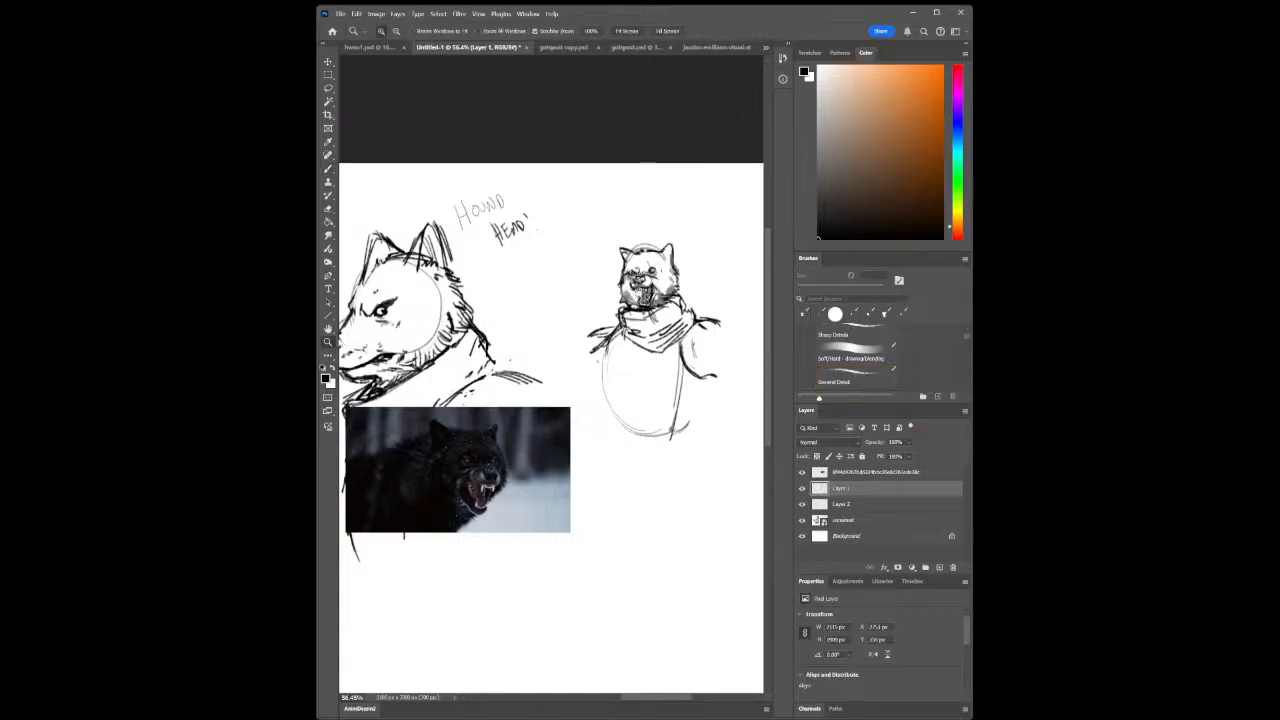
drag(641, 281, 745, 270)
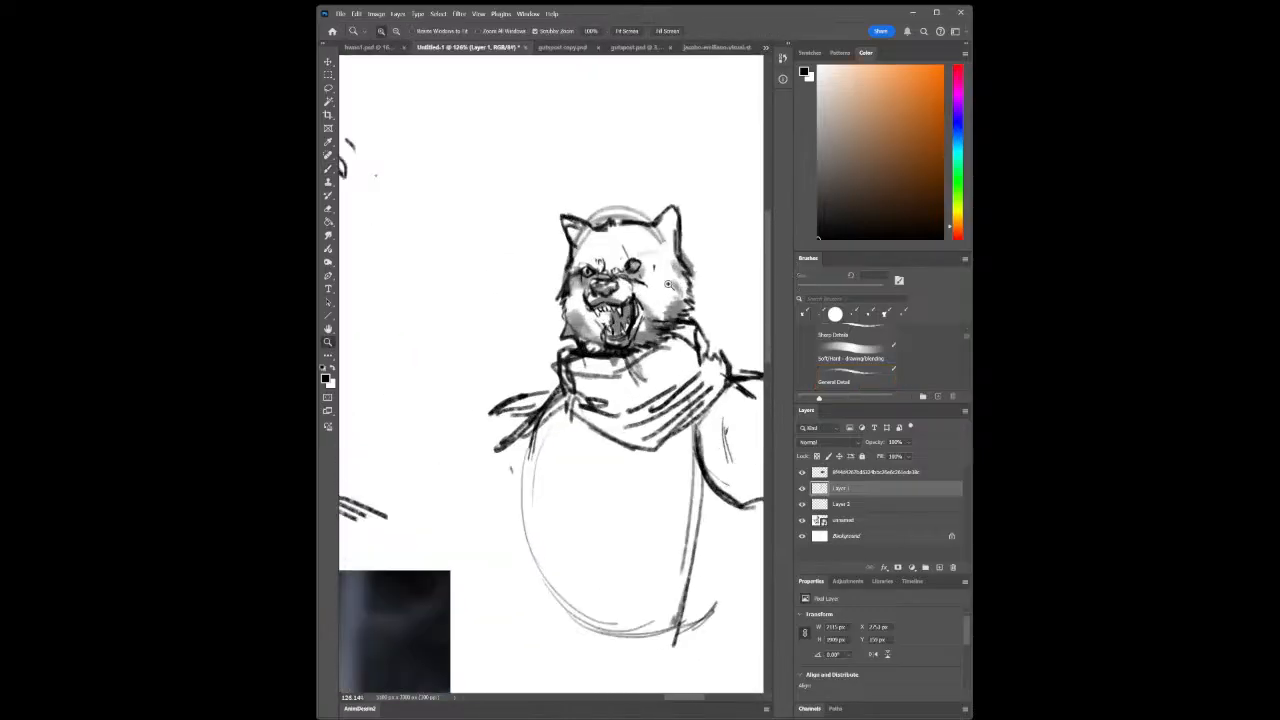
key(b)
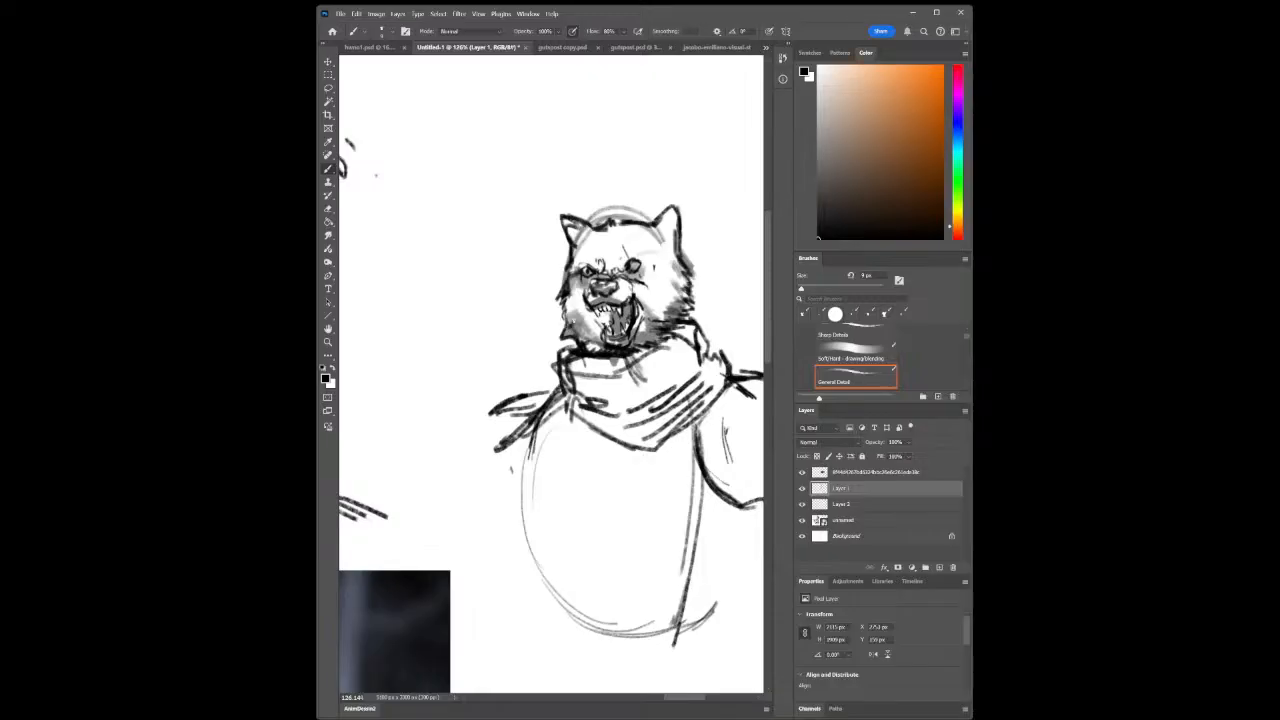
drag(564, 313, 576, 319)
Add a short stroke at the lower end of the second figure's far arm
click(329, 343)
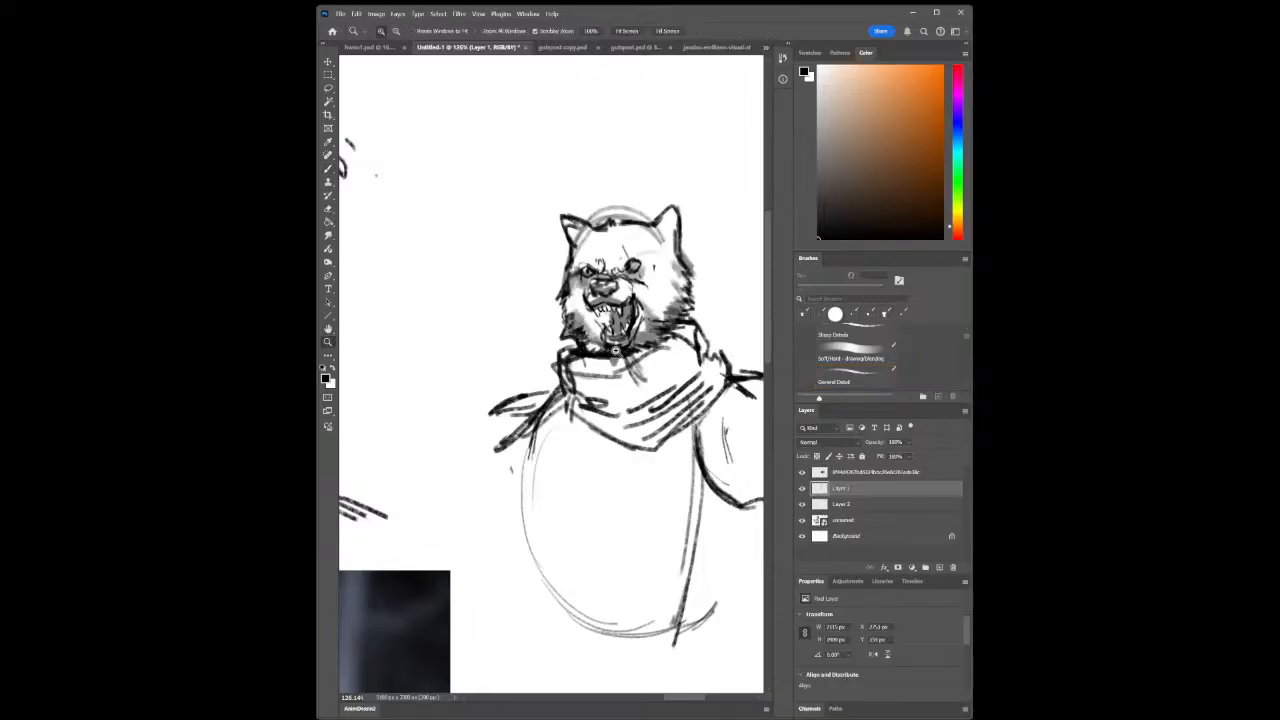
mouse_move(642, 351)
mouse_down()
mouse_move(619, 359)
mouse_move(720, 347)
mouse_up()
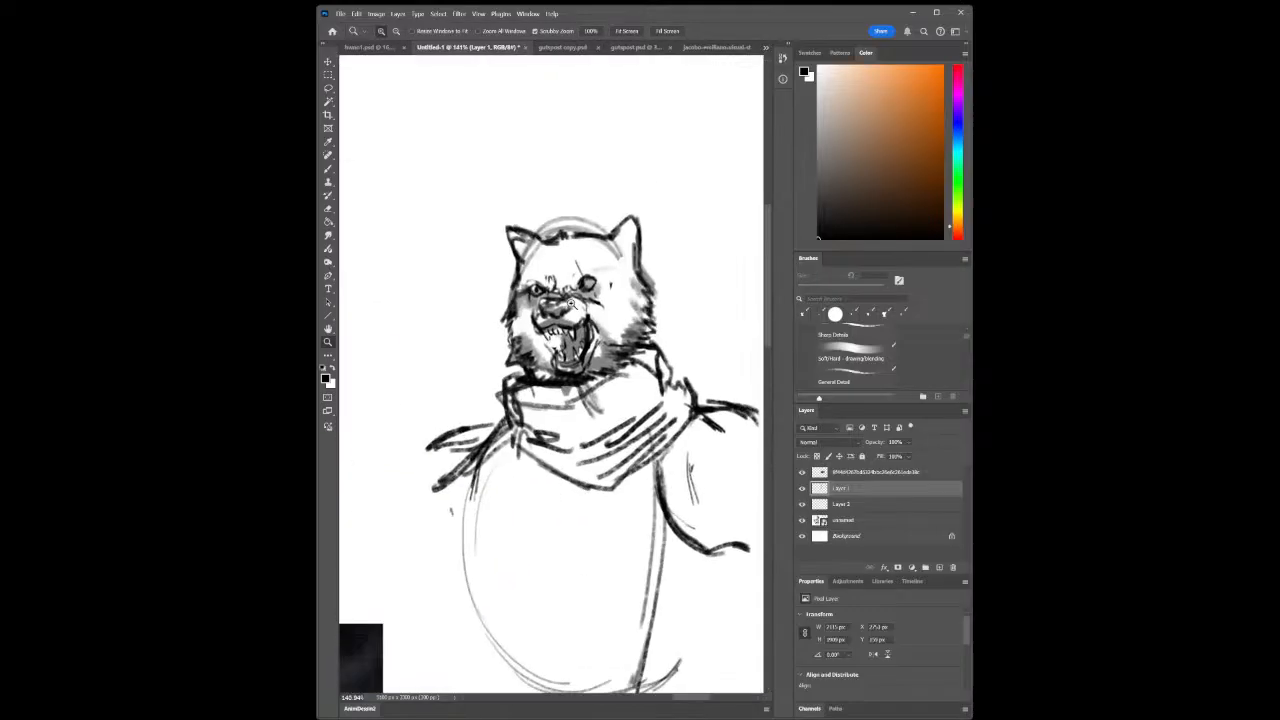
drag(523, 382, 468, 386)
drag(486, 467, 558, 451)
click(329, 168)
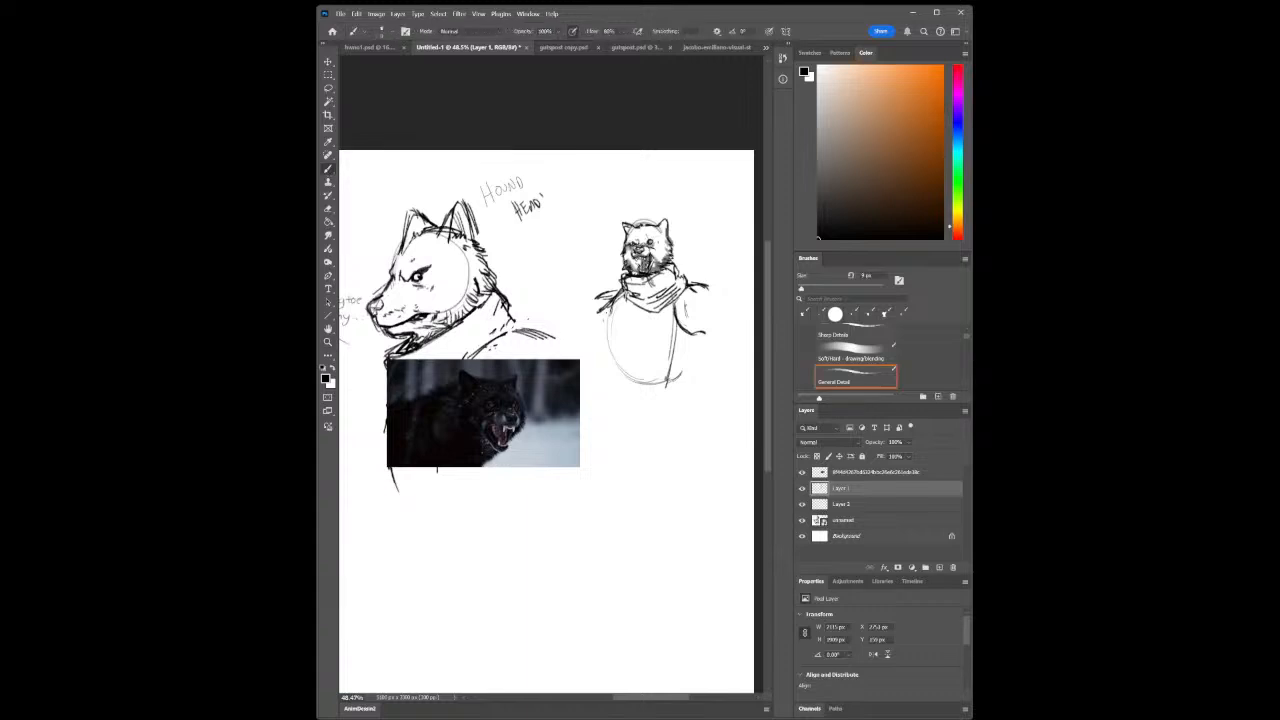
drag(696, 335, 710, 331)
Erase the second figure's line work from Layer 1 with a 150 px eraser
key(e)
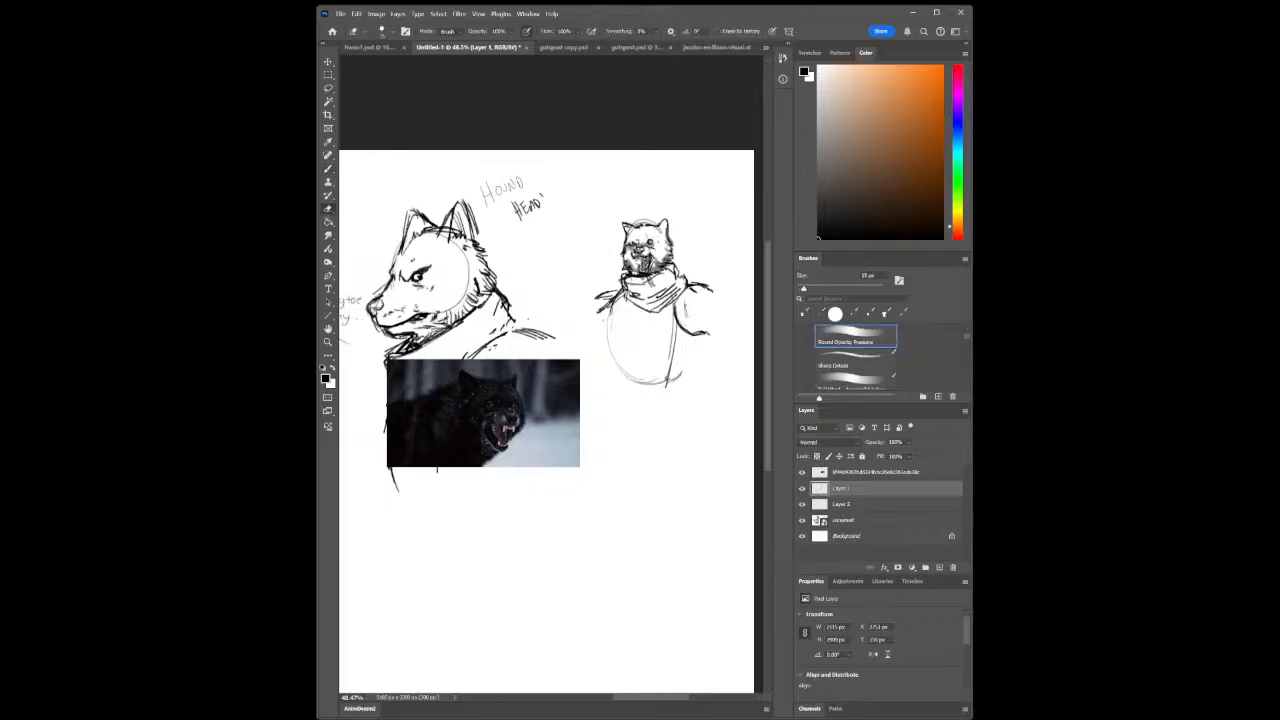
key(bracketright)
key(bracketright)
key(bracketright)
key(bracketright)
key(bracketright)
key(bracketright)
key(bracketright)
key(bracketright)
key(bracketright)
key(bracketright)
key(bracketright)
key(bracketright)
key(bracketright)
key(bracketright)
mouse_move(615, 226)
mouse_down()
mouse_move(613, 326)
mouse_move(647, 353)
mouse_move(671, 340)
mouse_move(706, 380)
mouse_move(718, 325)
mouse_move(703, 359)
mouse_move(668, 376)
mouse_move(631, 328)
mouse_move(602, 348)
mouse_move(596, 325)
mouse_move(633, 297)
mouse_move(651, 233)
mouse_move(668, 259)
mouse_up()
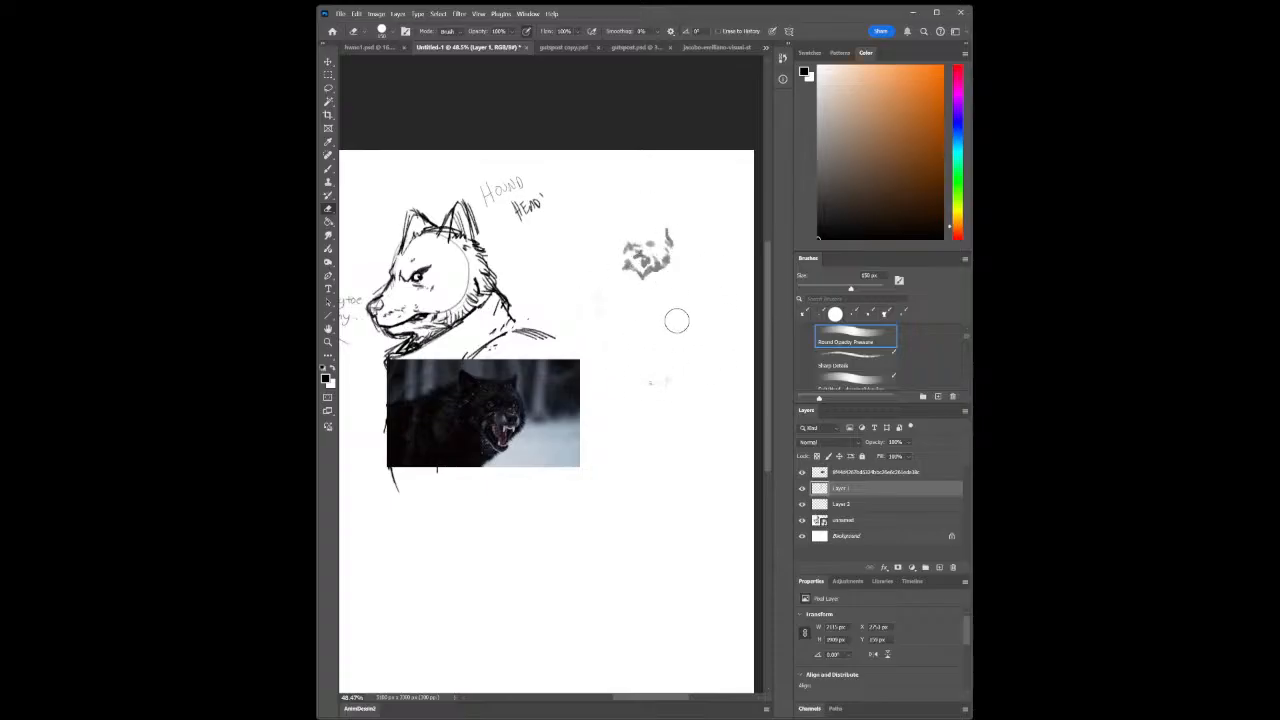
Erase the second figure's gray face shading from Layer 2 and make Layer 1 active again
click(857, 505)
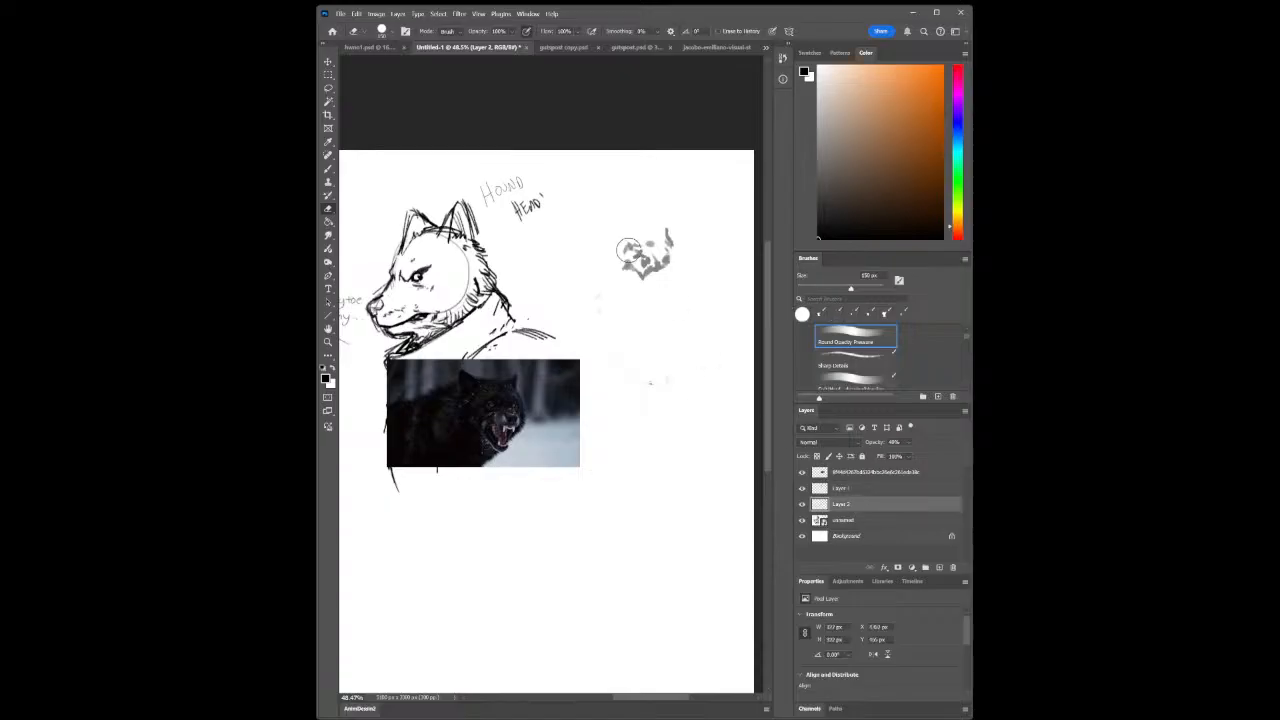
mouse_move(629, 251)
mouse_down()
mouse_move(627, 287)
mouse_move(660, 283)
mouse_move(670, 241)
mouse_move(638, 252)
mouse_up()
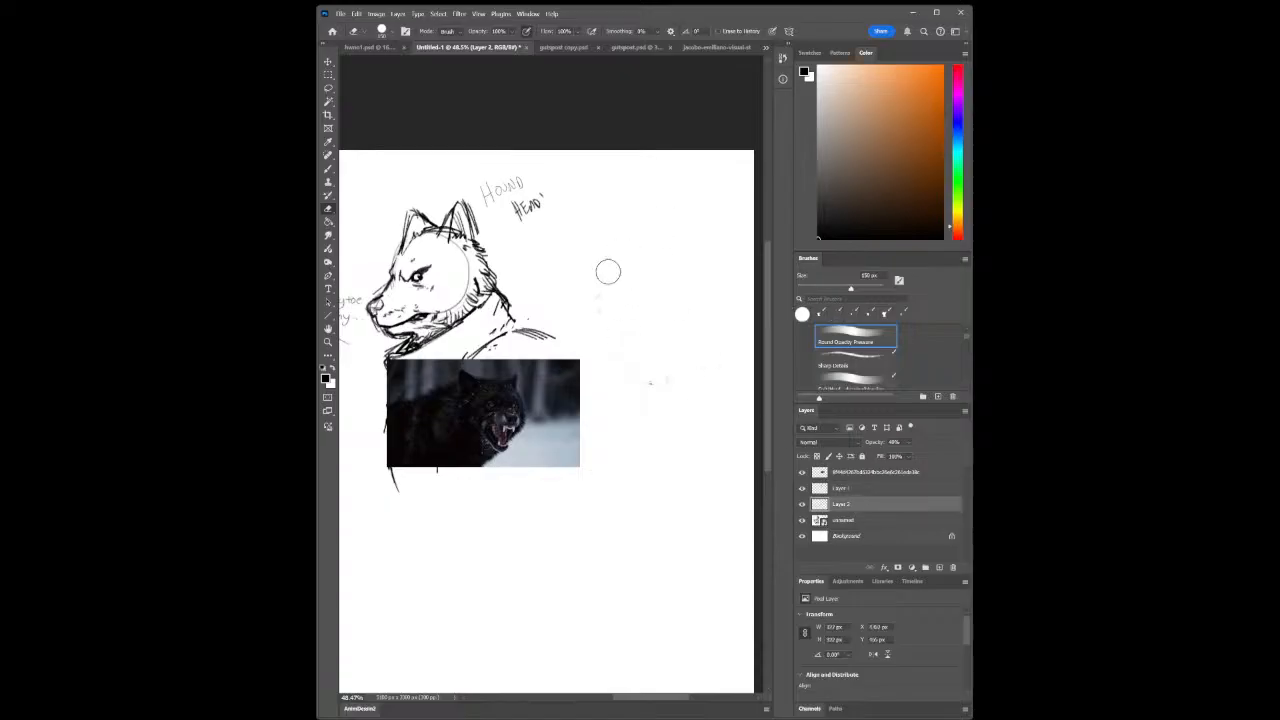
click(844, 490)
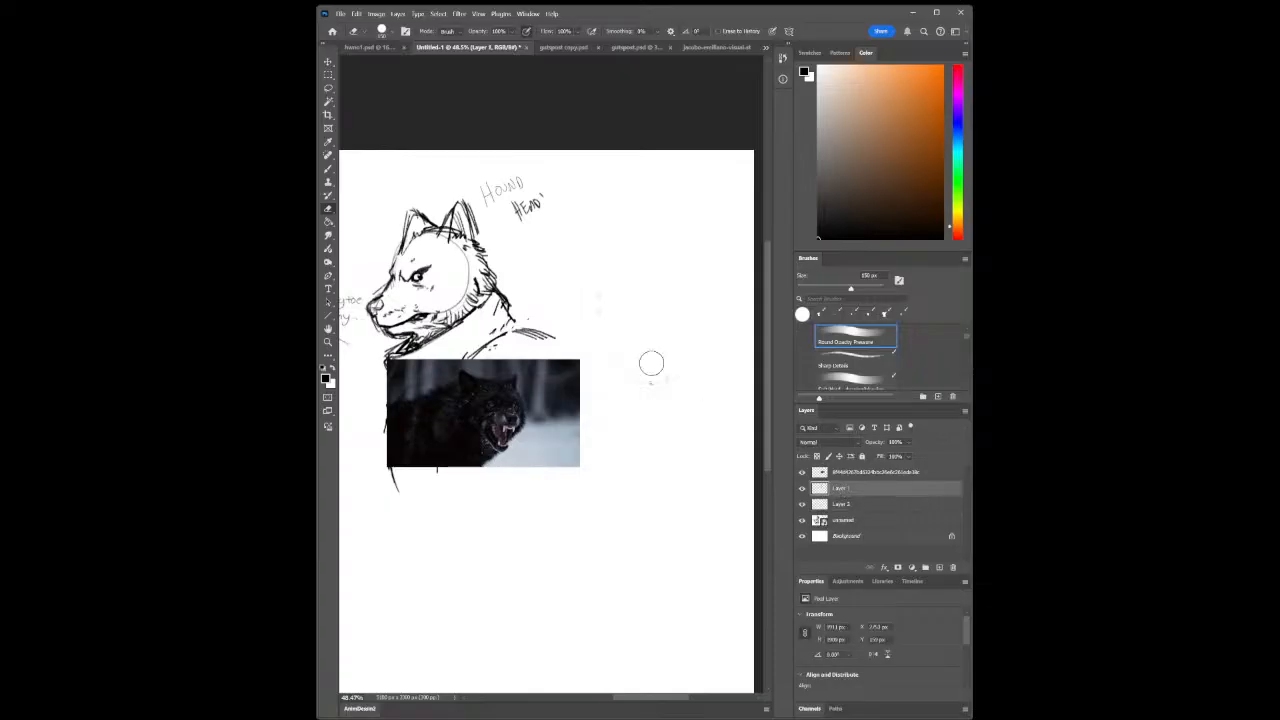
With the General Detail brush, rough in a new figure's round head, sloping shoulder lines, eye band and tapered lower face
click(328, 169)
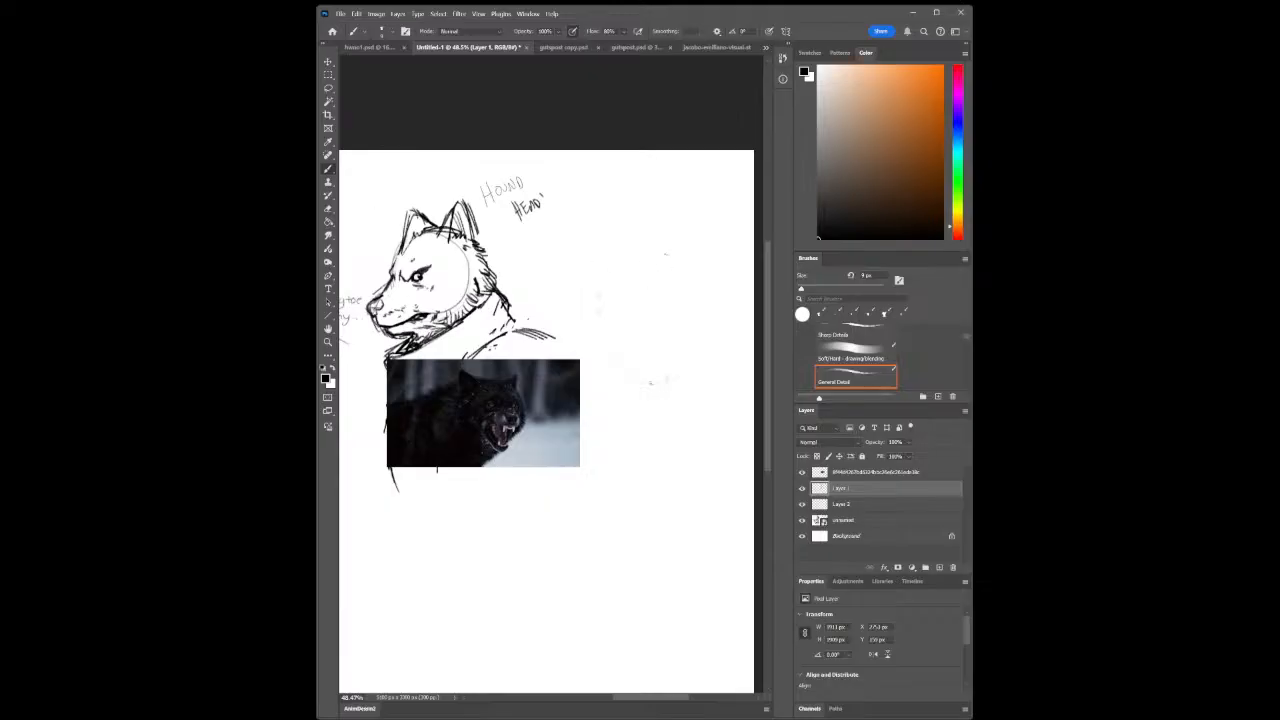
mouse_move(664, 254)
mouse_down()
mouse_move(647, 298)
mouse_move(645, 306)
mouse_up()
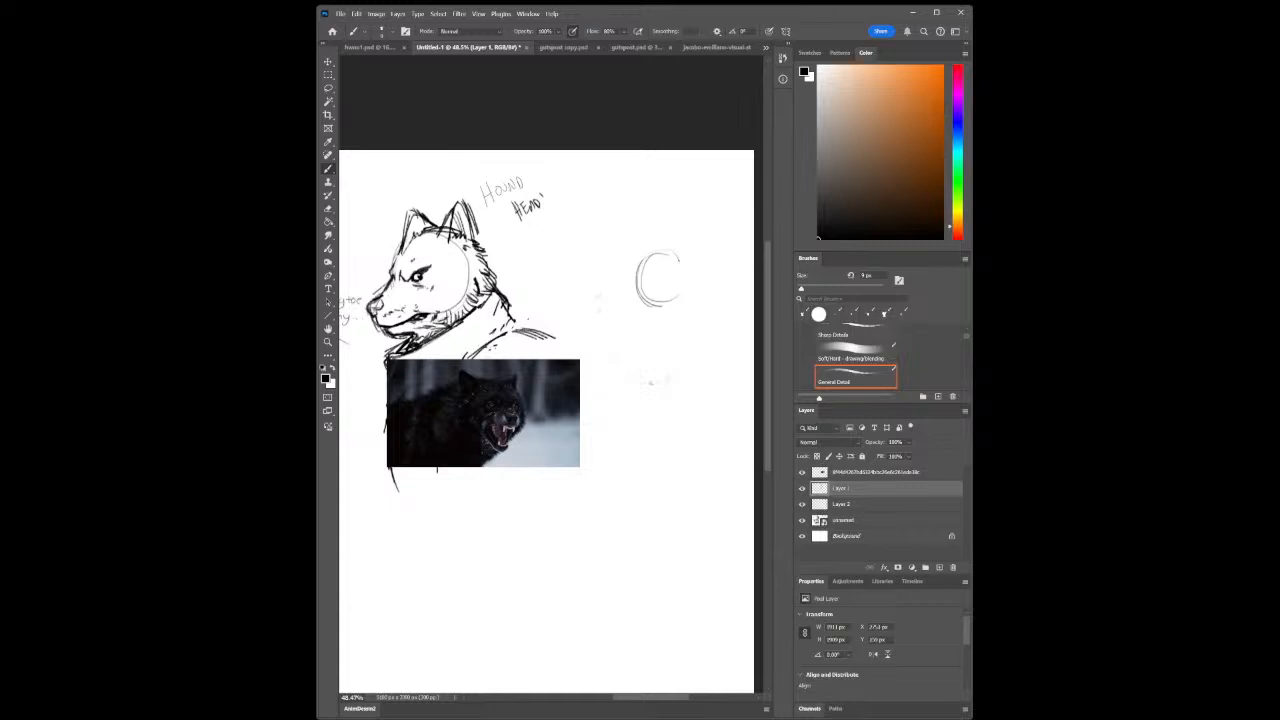
mouse_move(678, 260)
mouse_down()
mouse_move(686, 306)
mouse_move(611, 300)
mouse_move(606, 320)
mouse_up()
drag(688, 262, 716, 294)
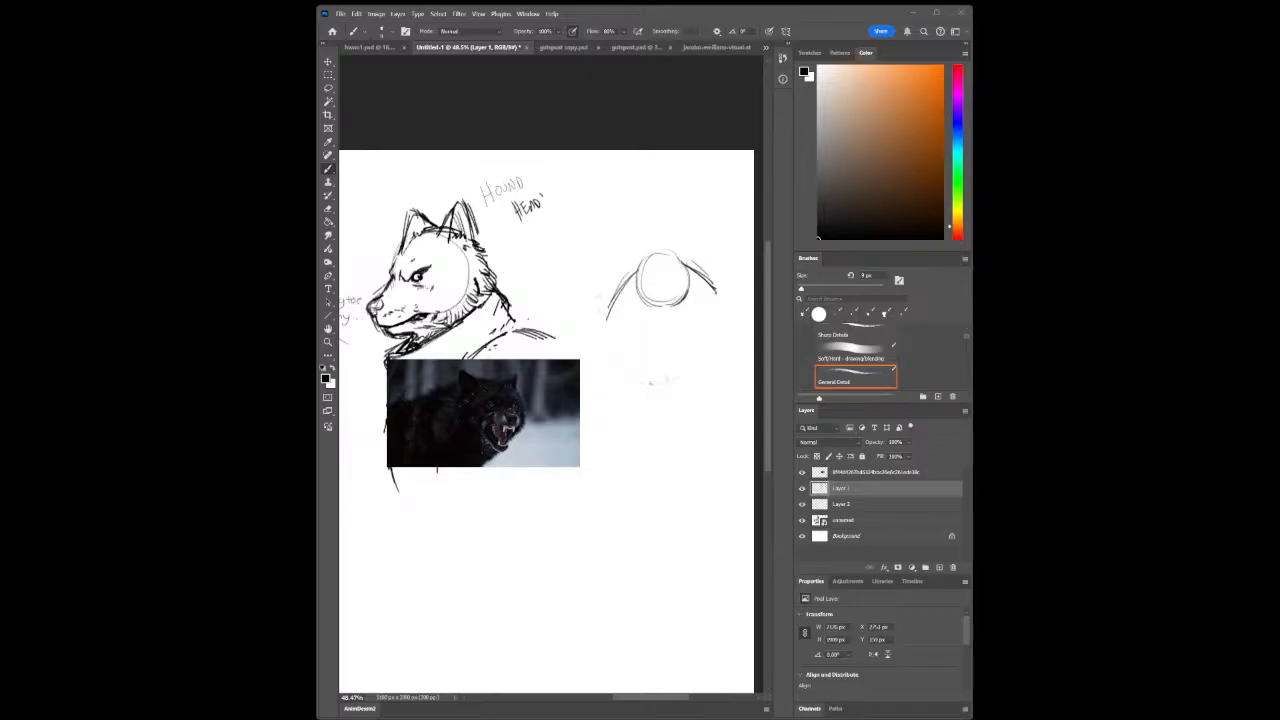
mouse_move(638, 288)
mouse_down()
mouse_move(690, 282)
mouse_move(641, 317)
mouse_move(682, 312)
mouse_move(664, 330)
mouse_move(676, 326)
mouse_up()
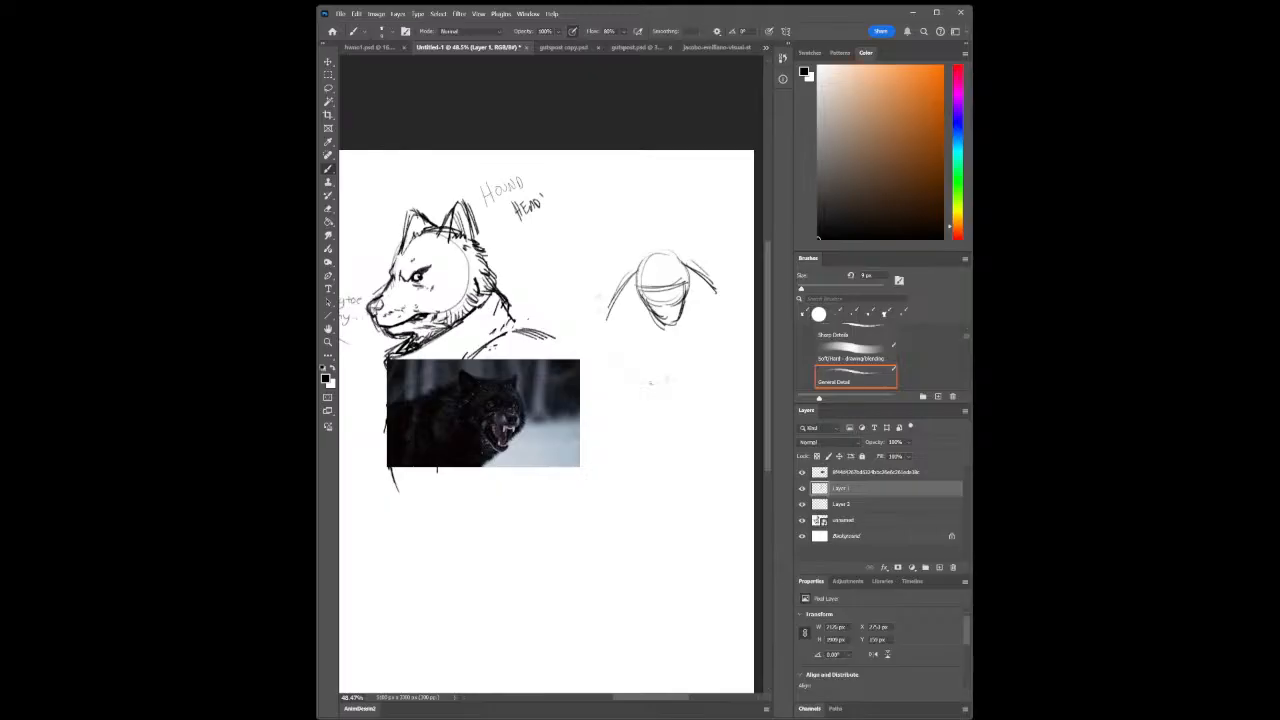
Sketch the new figure's near shoulder contour and a small nose on its lower face
drag(616, 309, 638, 338)
mouse_move(609, 306)
mouse_down()
mouse_move(627, 331)
mouse_move(625, 273)
mouse_move(688, 265)
mouse_up()
drag(659, 306, 669, 323)
drag(606, 304, 601, 358)
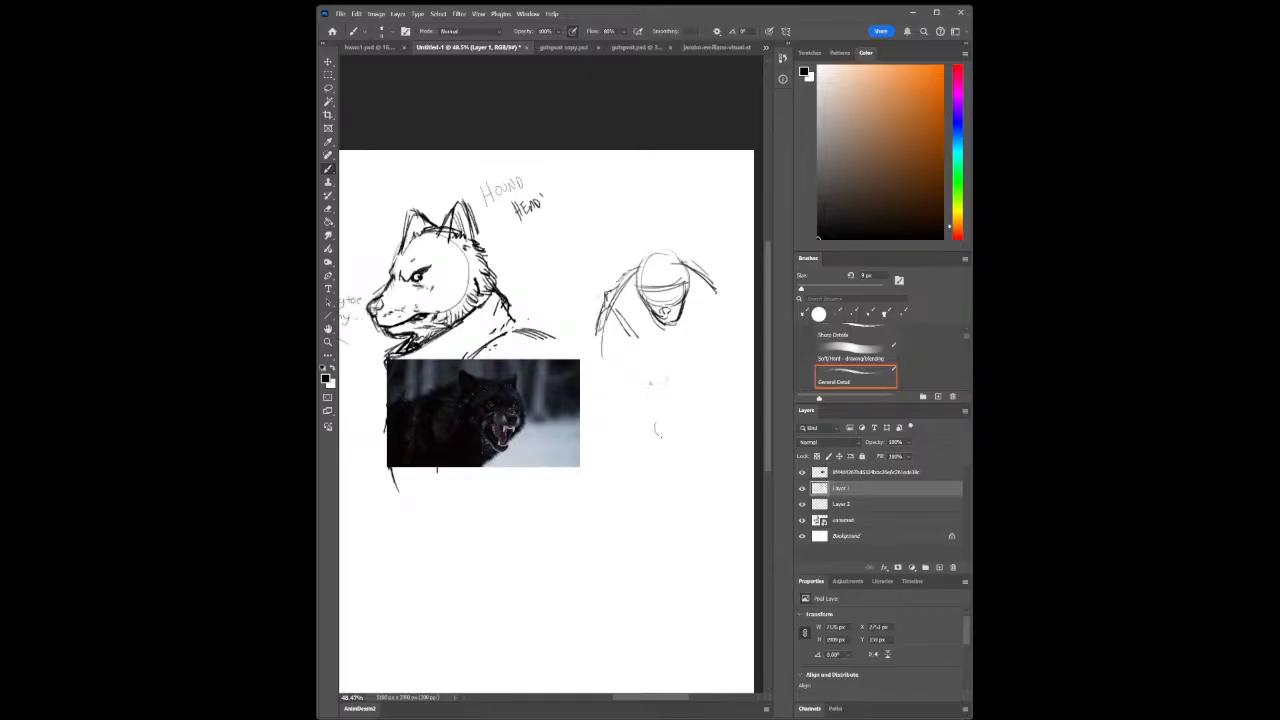
Outline the figure's near upper arm down to its curved cuff and rough in overlapping ovals below it
mouse_move(657, 430)
mouse_down()
mouse_move(668, 413)
mouse_move(682, 440)
mouse_move(660, 440)
mouse_up()
key(ctrl+z)
mouse_move(621, 330)
mouse_down()
mouse_move(593, 364)
mouse_move(630, 396)
mouse_move(627, 413)
mouse_up()
drag(596, 372, 629, 416)
mouse_move(648, 346)
mouse_down()
mouse_move(622, 416)
mouse_move(668, 464)
mouse_move(654, 484)
mouse_move(676, 492)
mouse_move(660, 470)
mouse_up()
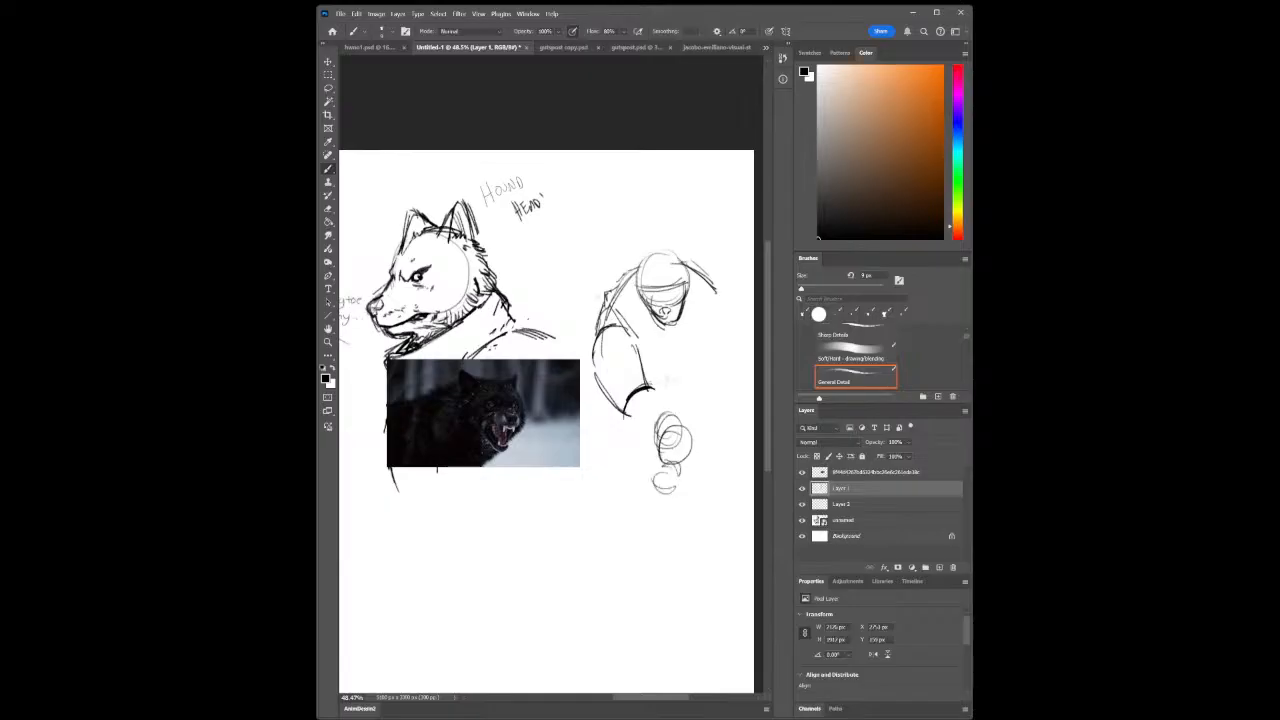
Draw curved, overlapping armor bands across the figure's near upper arm
drag(661, 297, 614, 416)
drag(616, 352, 596, 380)
mouse_move(632, 344)
mouse_down()
mouse_move(604, 394)
mouse_move(604, 364)
mouse_up()
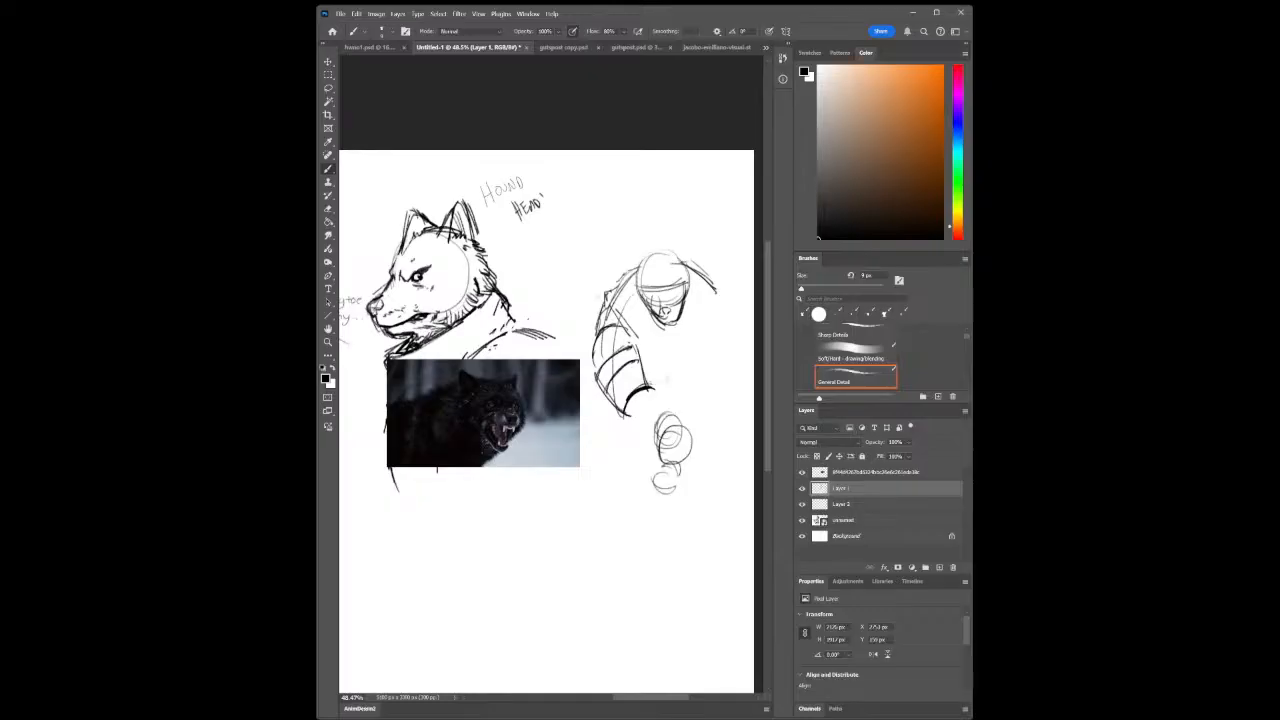
drag(598, 376, 630, 331)
drag(604, 394, 624, 369)
drag(612, 375, 632, 361)
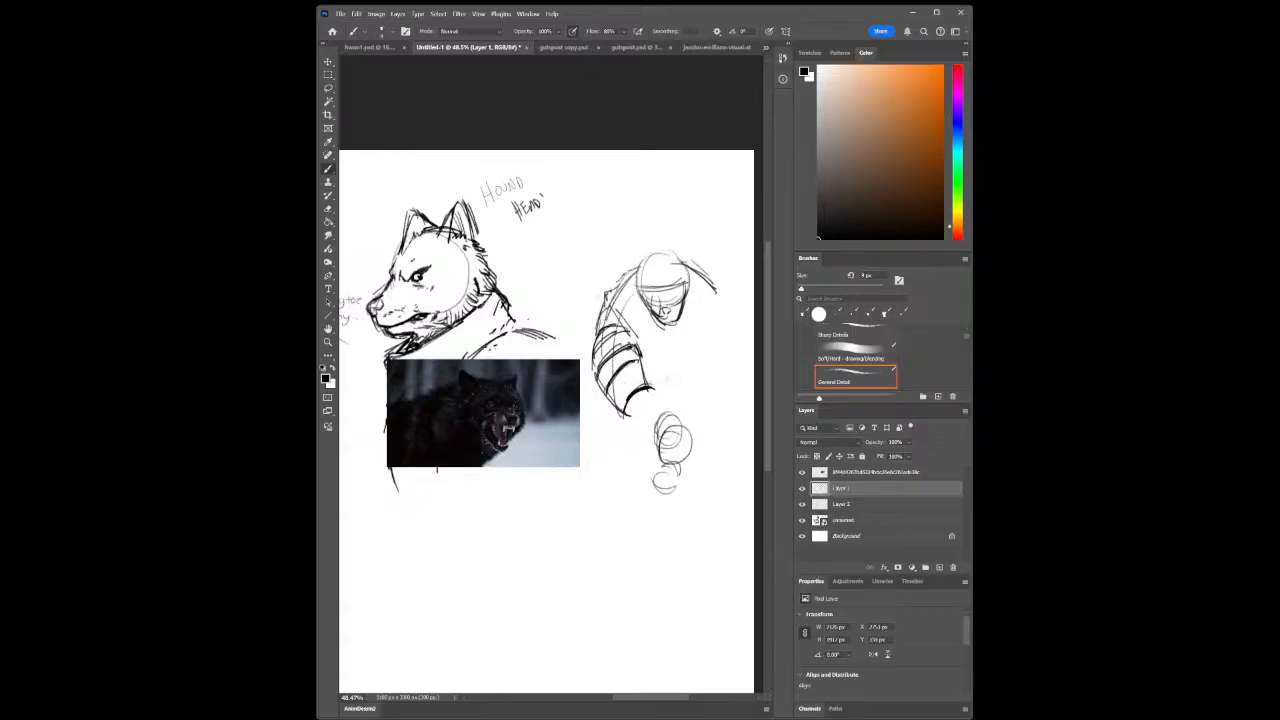
mouse_move(610, 396)
mouse_down()
mouse_move(620, 370)
mouse_move(613, 393)
mouse_move(642, 368)
mouse_up()
mouse_move(612, 408)
mouse_down()
mouse_move(644, 368)
mouse_move(603, 367)
mouse_move(652, 387)
mouse_move(622, 403)
mouse_up()
Erase the nose and chin lines from the small figure's lower face and return to the General Detail brush
click(328, 342)
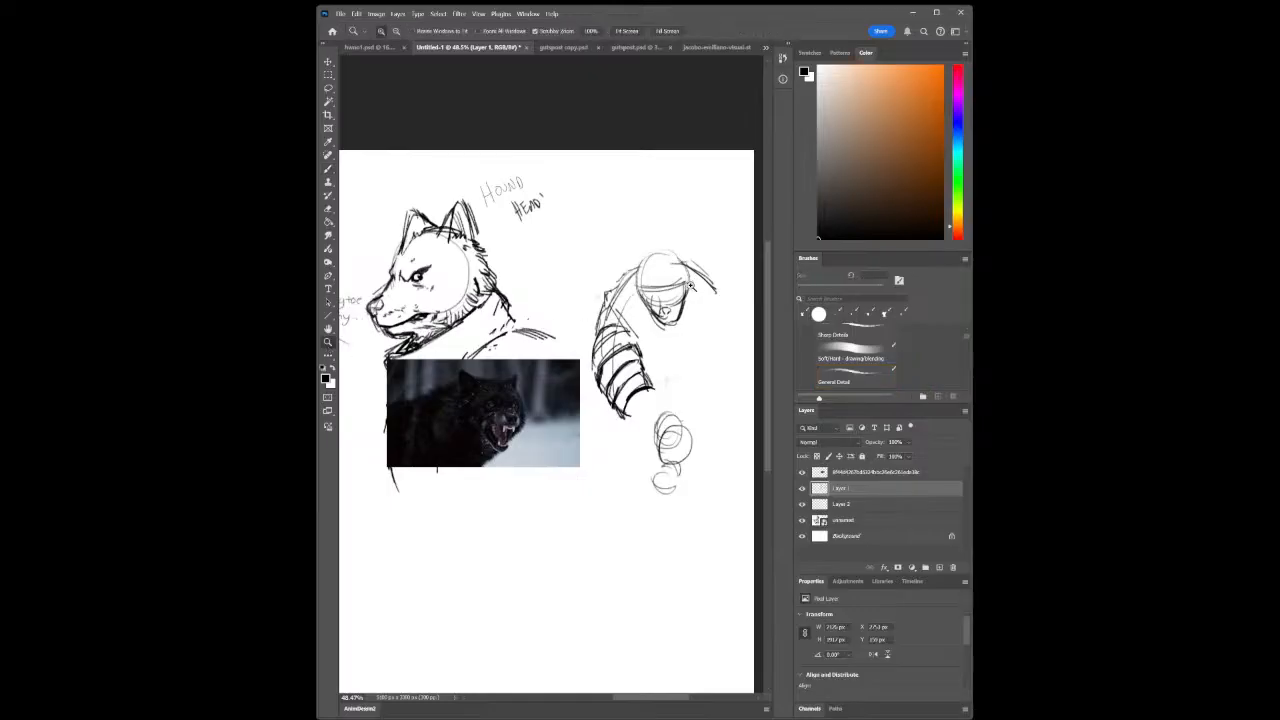
drag(691, 282, 732, 284)
mouse_move(662, 355)
mouse_down()
mouse_move(638, 355)
mouse_move(627, 330)
mouse_move(664, 354)
mouse_up()
click(328, 209)
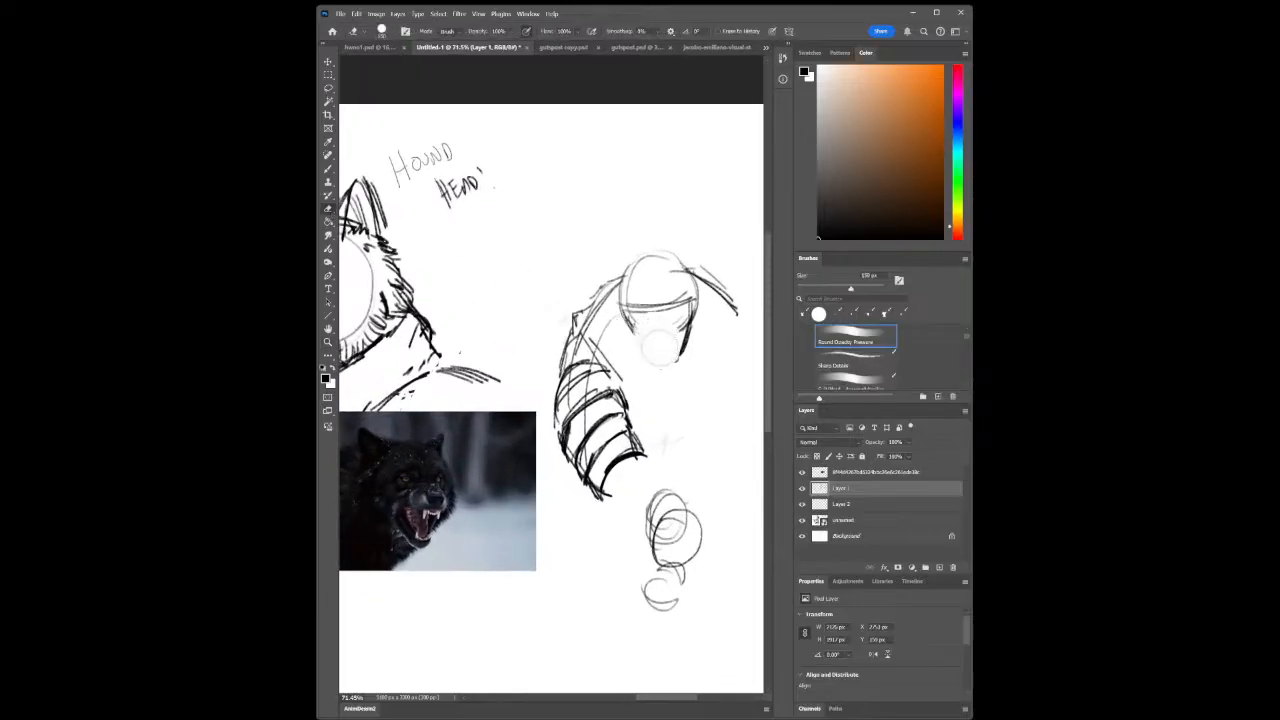
click(329, 181)
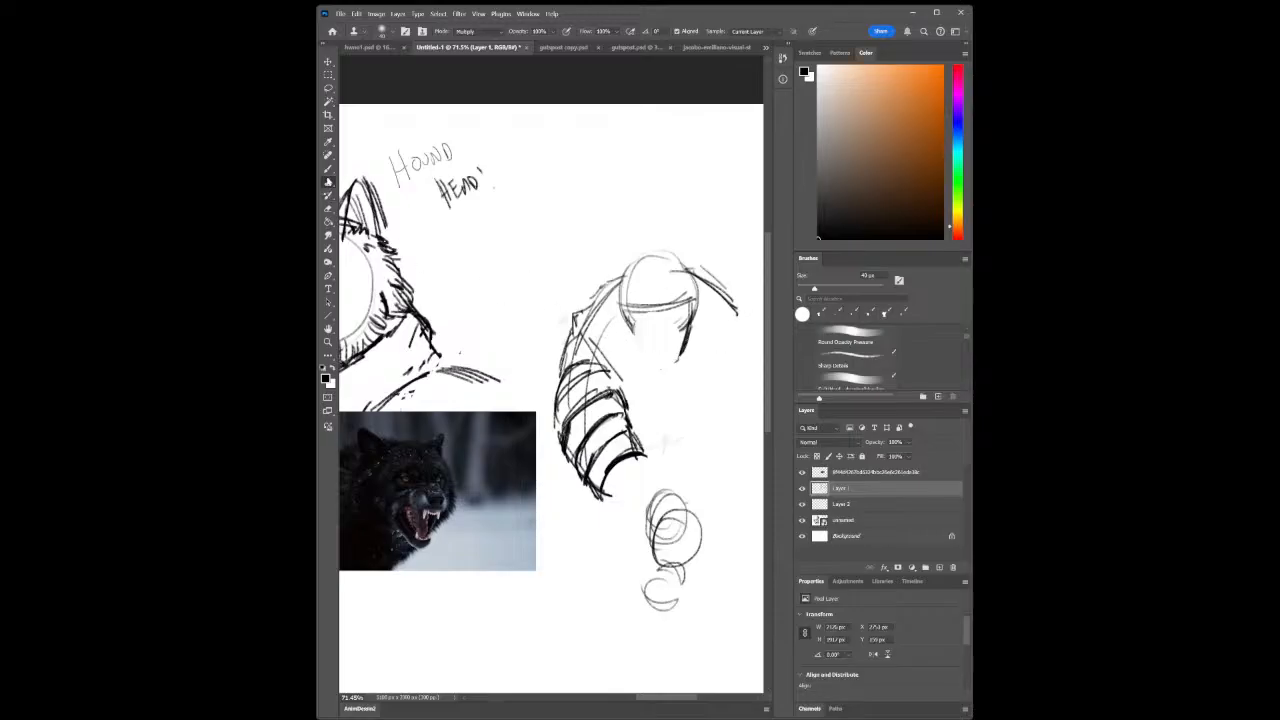
click(328, 168)
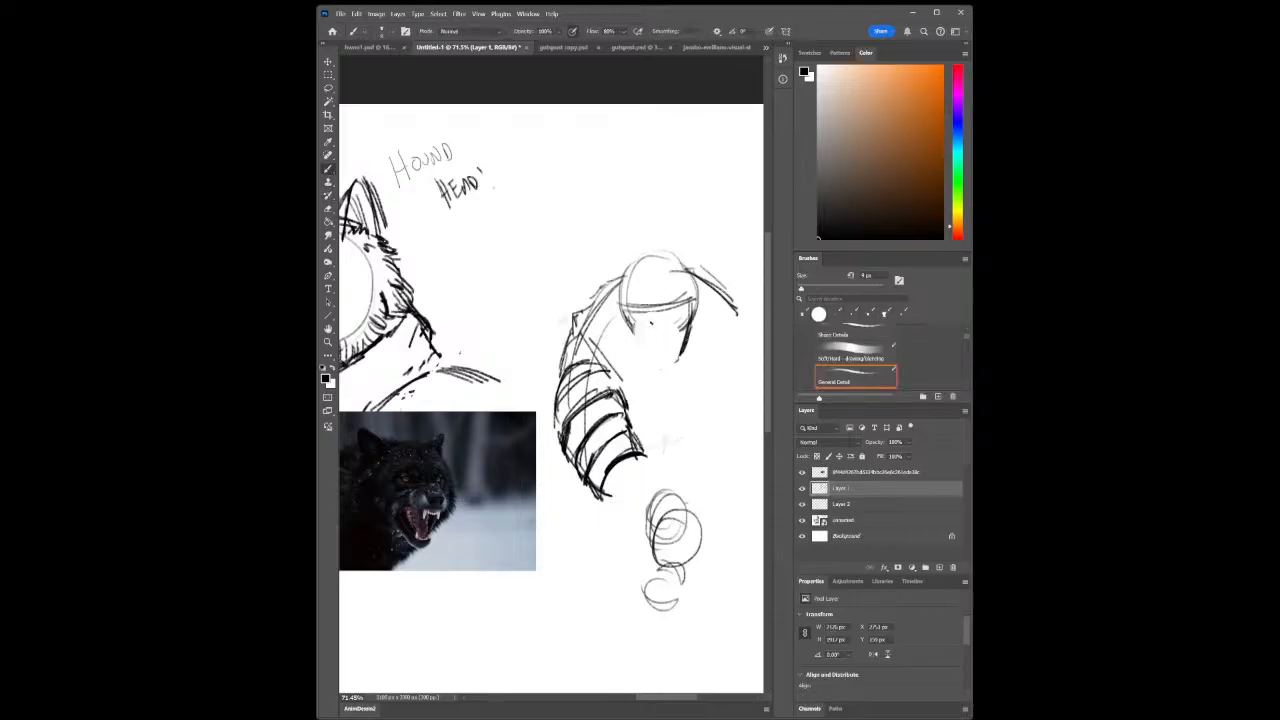
Redraw a small nose and mouth on the armored figure's lower face
drag(650, 317, 664, 317)
drag(637, 325, 645, 335)
key(ctrl+z)
key(ctrl+z)
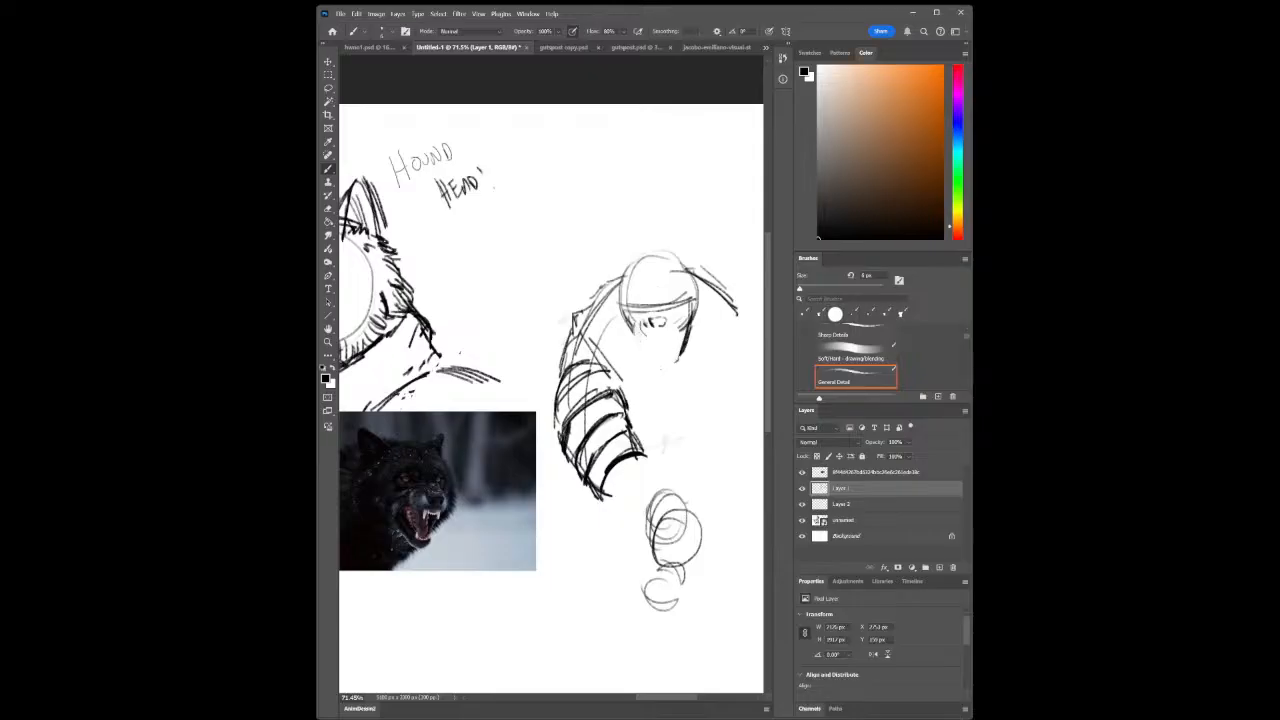
drag(641, 326, 645, 335)
Draw a large head circle beside the HEAD note and sketch a nose, muzzle and mouth line inside it
mouse_move(555, 138)
mouse_down()
mouse_move(512, 168)
mouse_move(600, 150)
mouse_move(520, 250)
mouse_move(578, 262)
mouse_move(602, 222)
mouse_up()
drag(592, 178, 598, 248)
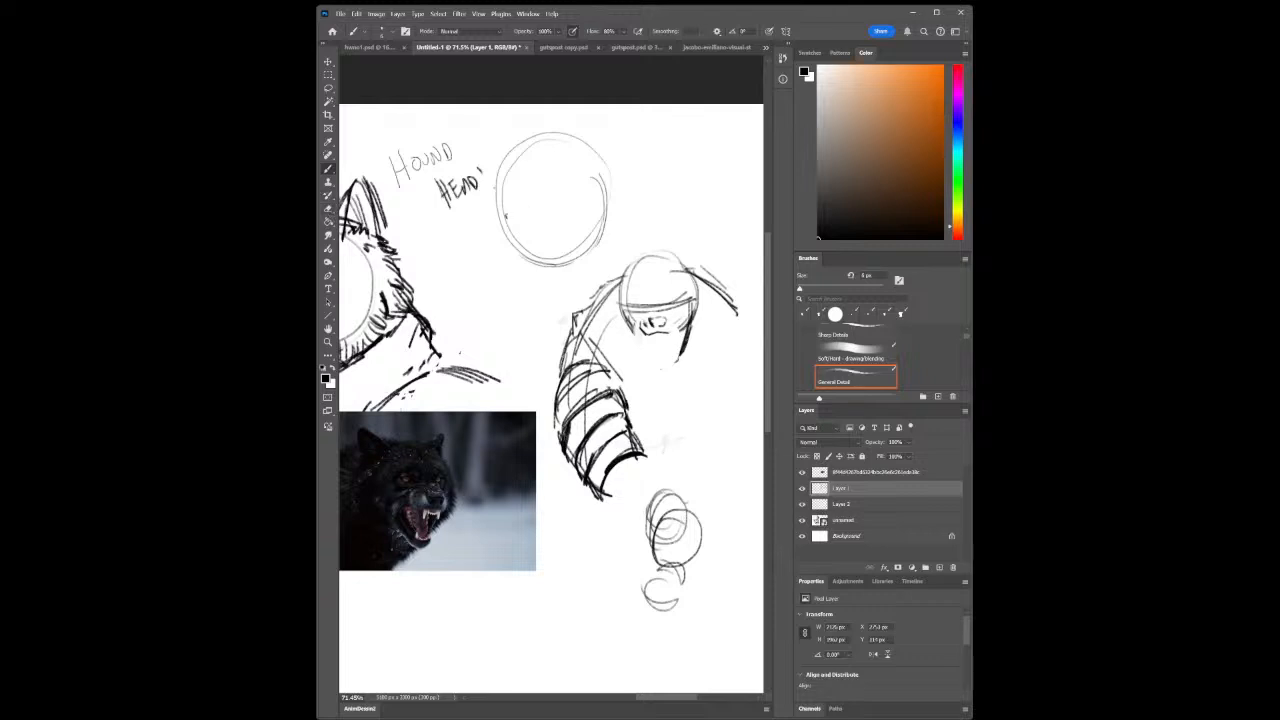
drag(504, 213, 524, 207)
mouse_move(515, 241)
mouse_down()
mouse_move(536, 239)
mouse_move(503, 242)
mouse_move(573, 228)
mouse_up()
drag(514, 211, 534, 202)
drag(524, 196, 508, 210)
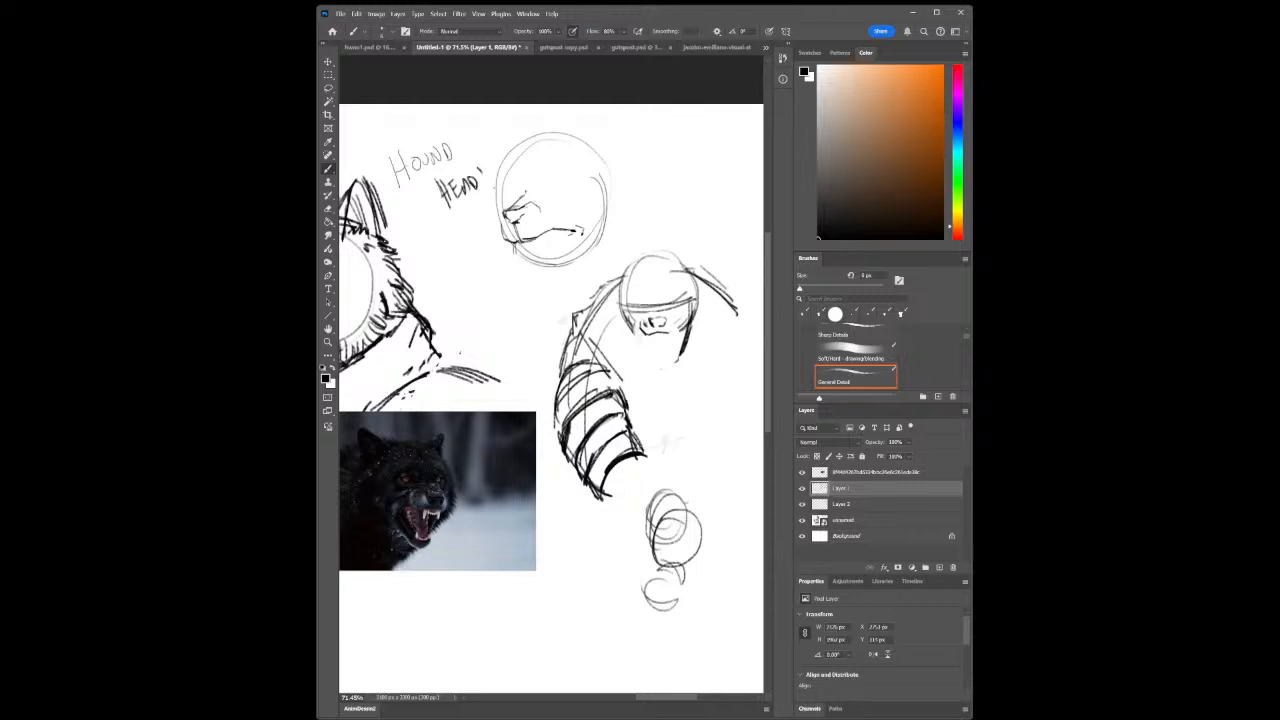
Sketch the large head's chin, jaw underside and slanted neck lines
drag(513, 245, 517, 257)
mouse_move(530, 260)
mouse_down()
mouse_move(558, 252)
mouse_move(565, 286)
mouse_move(613, 249)
mouse_up()
drag(569, 285, 633, 217)
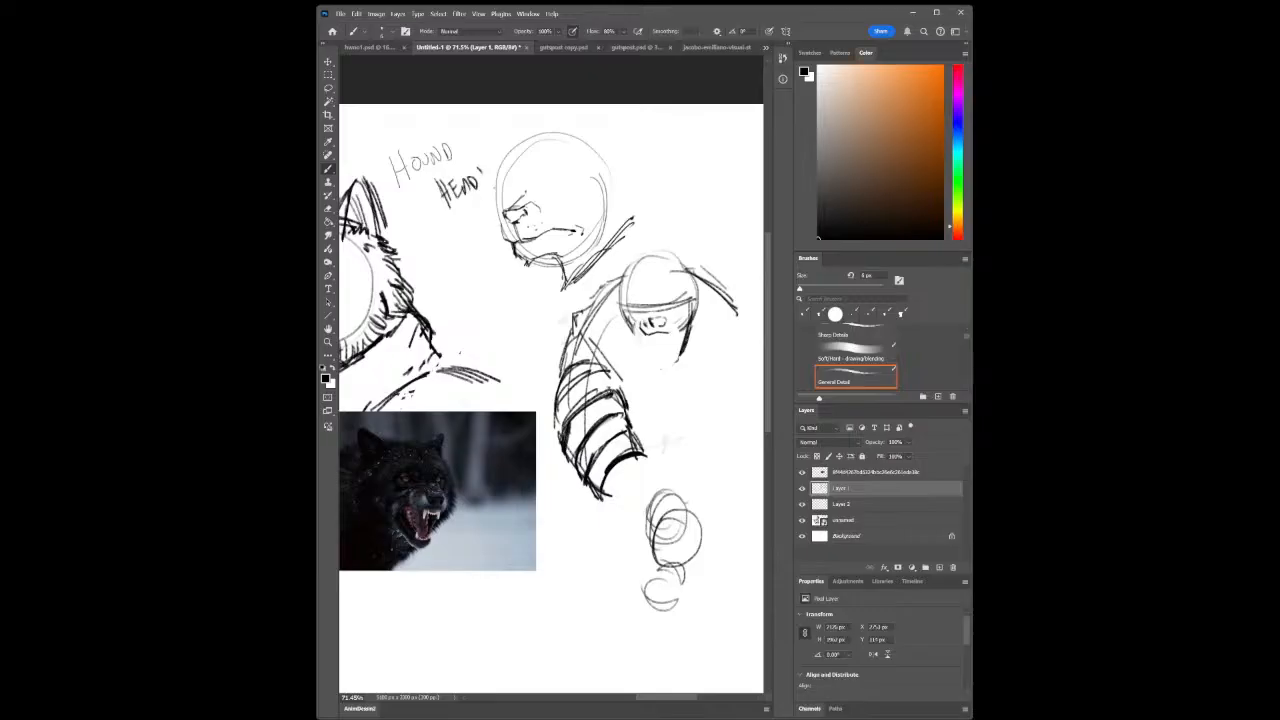
Draw the large head's angry brow and near eye, and begin the fur along its rear jaw
mouse_move(505, 211)
mouse_down()
mouse_move(532, 194)
mouse_move(569, 210)
mouse_up()
mouse_move(541, 192)
mouse_down()
mouse_move(565, 181)
mouse_move(559, 193)
mouse_up()
drag(548, 254, 614, 235)
drag(609, 225, 625, 221)
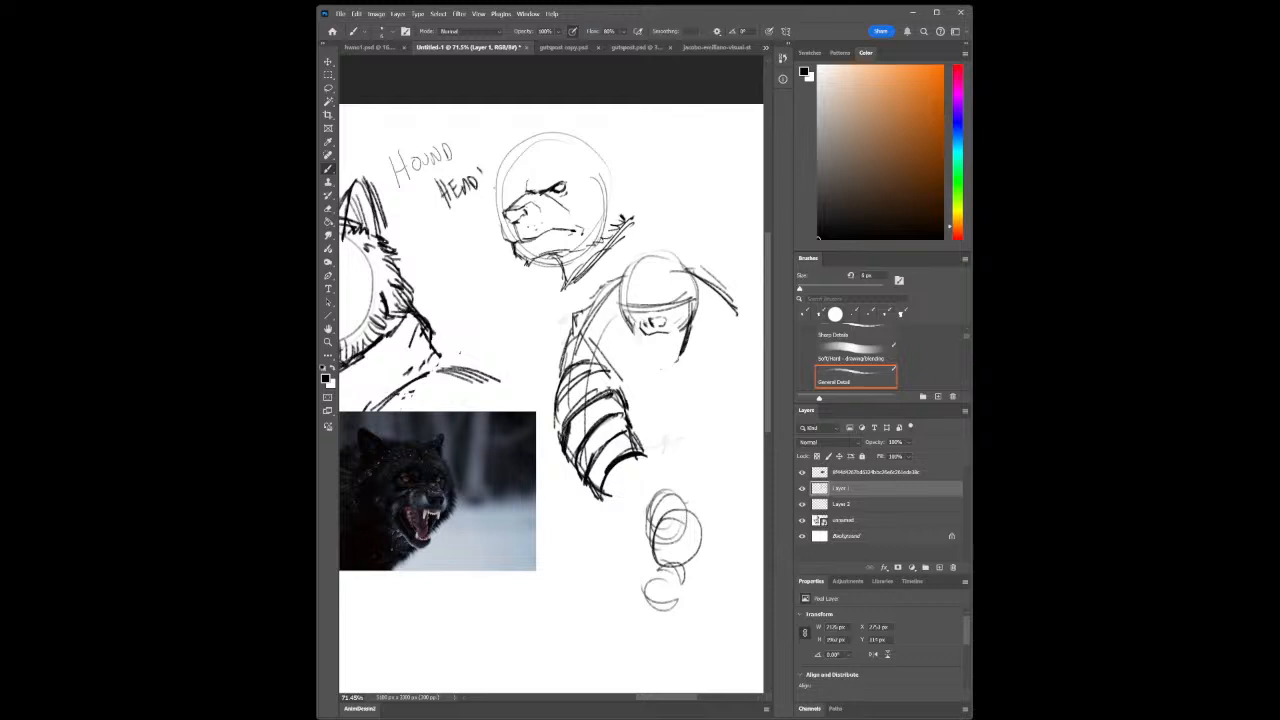
Hatch the shadow under the large head's jaw and add jagged fur behind its near cheek
drag(557, 253, 560, 261)
drag(571, 250, 563, 263)
drag(577, 250, 567, 275)
mouse_move(622, 193)
mouse_down()
mouse_move(612, 208)
mouse_move(631, 208)
mouse_up()
drag(641, 188, 621, 203)
mouse_move(633, 184)
mouse_down()
mouse_move(617, 203)
mouse_move(619, 189)
mouse_up()
drag(629, 173, 615, 181)
drag(631, 169, 617, 181)
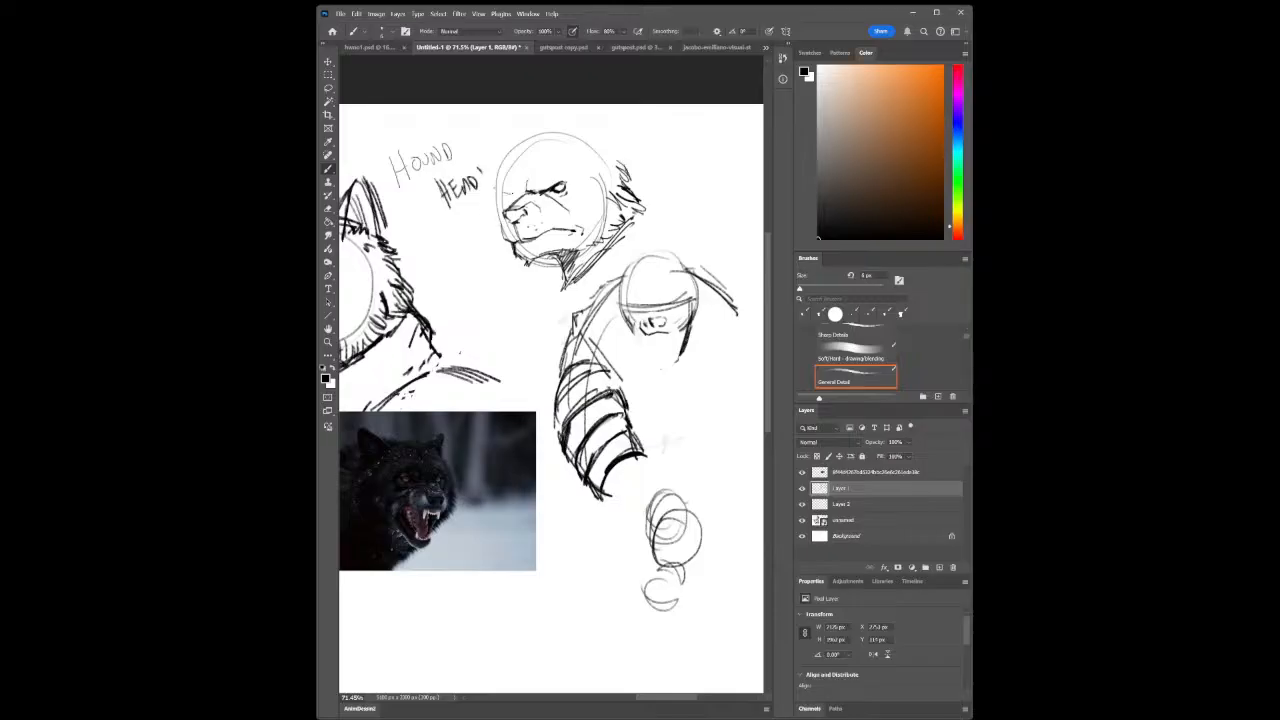
Add the large head's far brow and fur strokes along its far cheek and chin
drag(505, 191, 519, 194)
drag(496, 212, 501, 196)
drag(509, 243, 515, 259)
key(z)
mouse_move(540, 410)
mouse_down()
mouse_move(495, 405)
mouse_move(508, 409)
mouse_up()
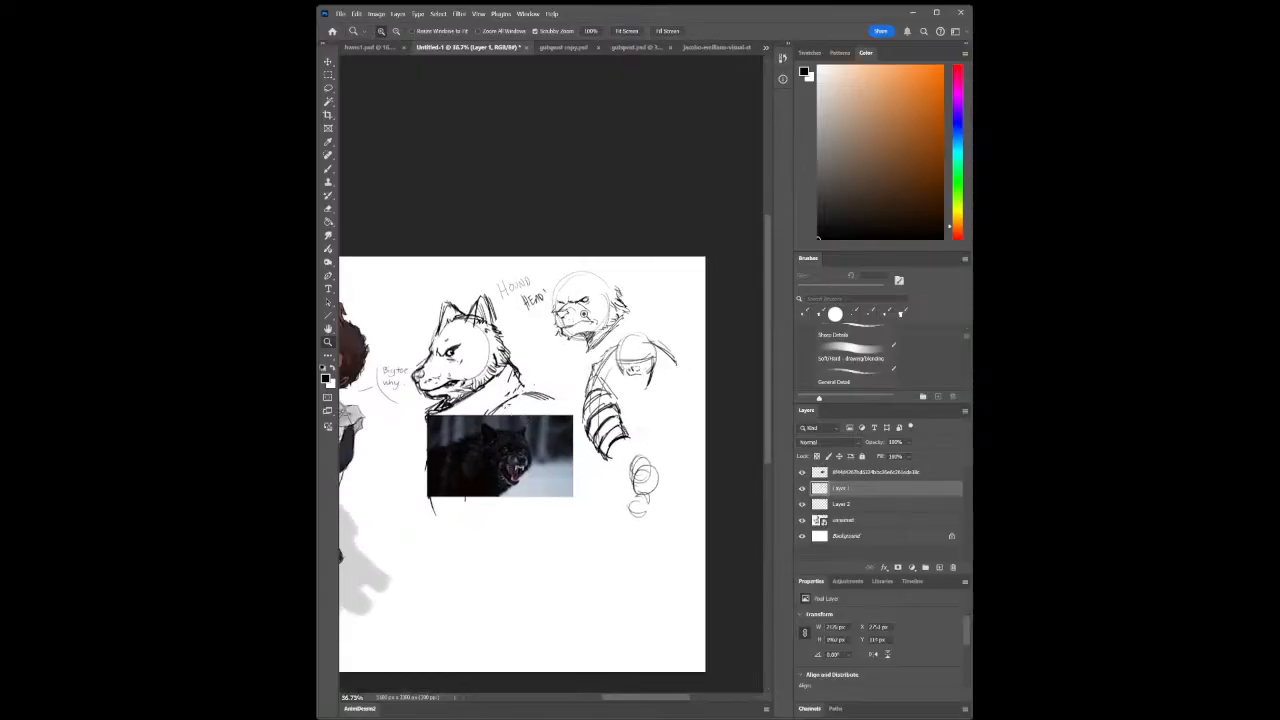
Detail the large head's near eye with surrounding strokes and thicken the fur along its rear jaw
drag(586, 315, 610, 318)
key(b)
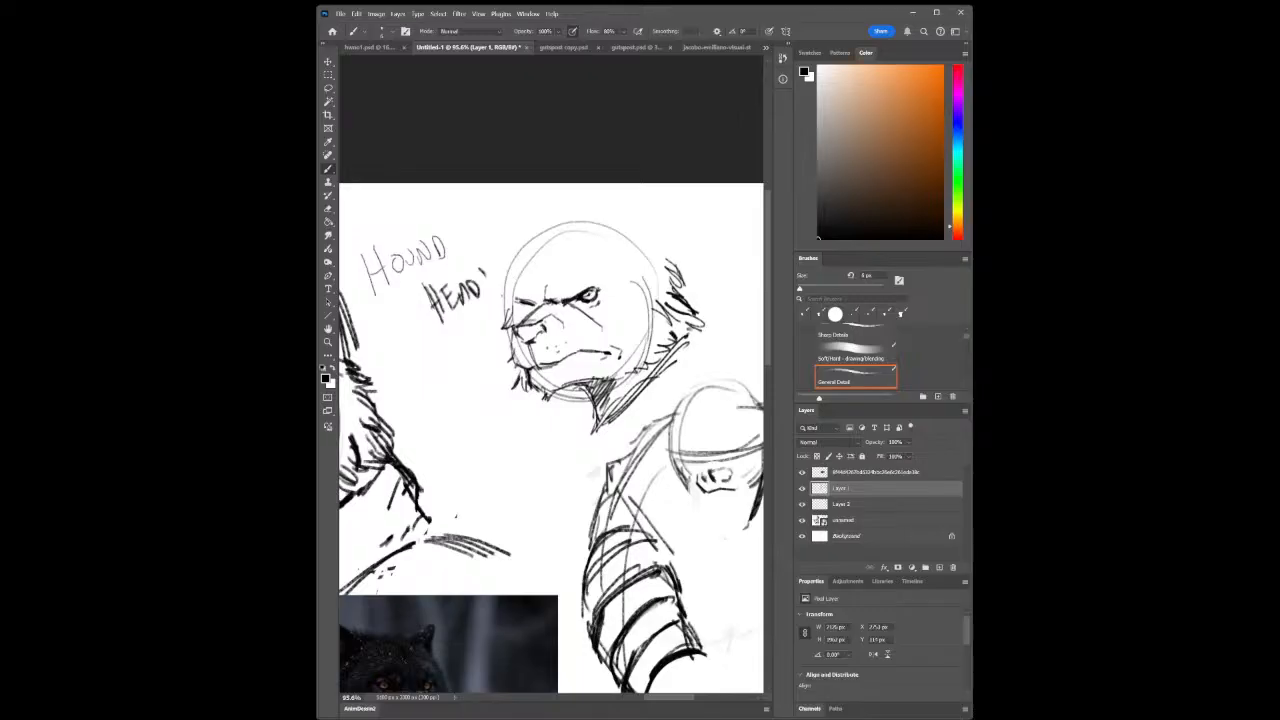
mouse_move(570, 276)
mouse_down()
mouse_move(608, 312)
mouse_move(614, 290)
mouse_up()
drag(658, 363, 628, 371)
mouse_move(660, 361)
mouse_down()
mouse_move(642, 367)
mouse_move(657, 355)
mouse_up()
Look over the two open character poster documents and return to the Untitled-1 sketch
click(571, 47)
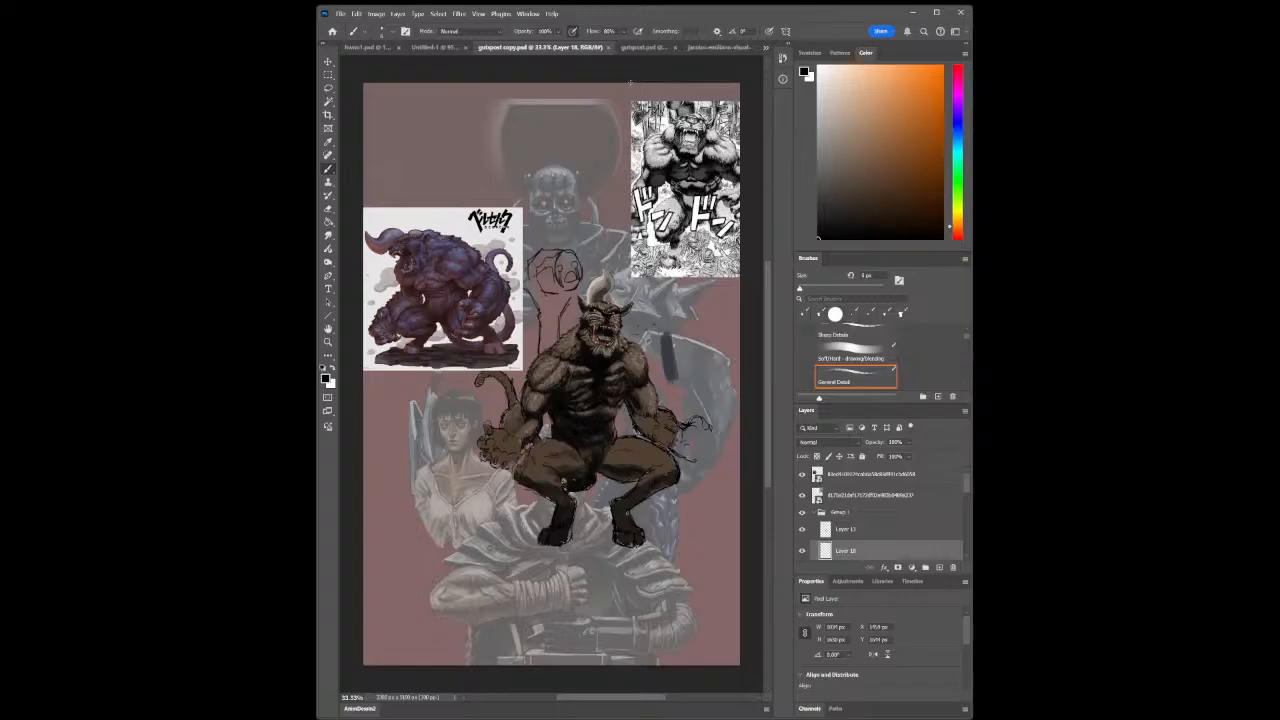
click(644, 47)
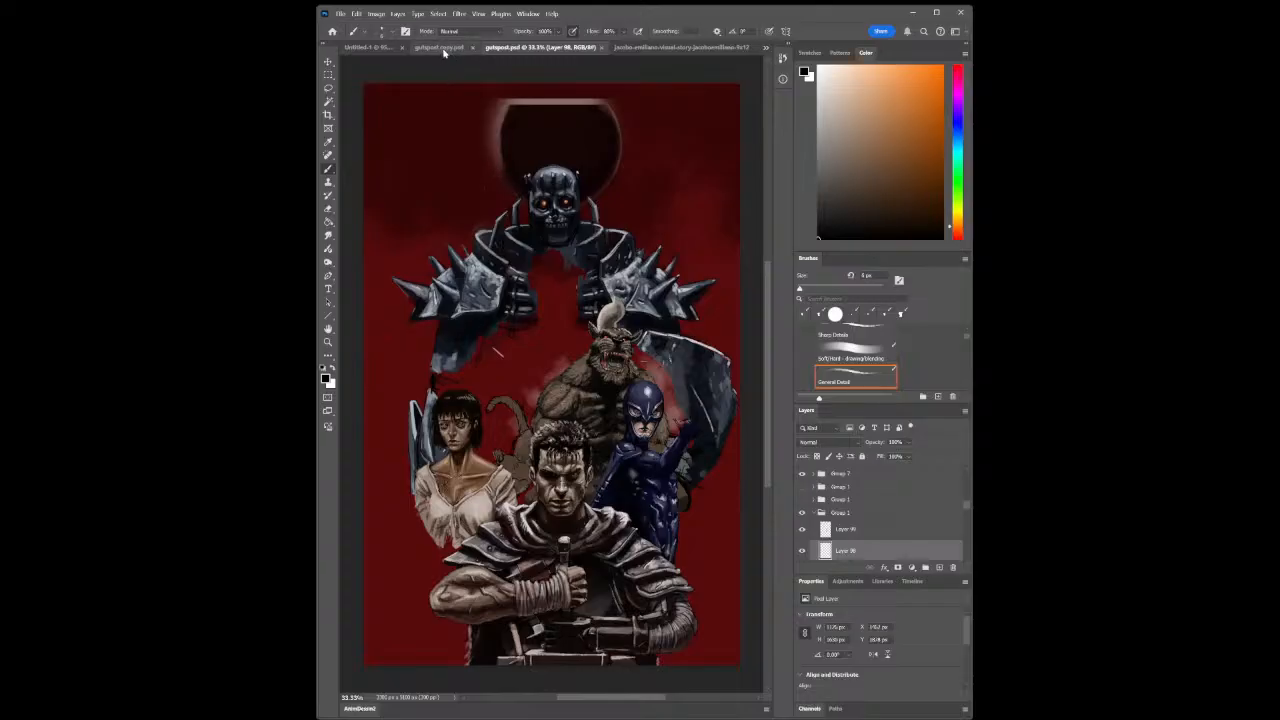
click(368, 47)
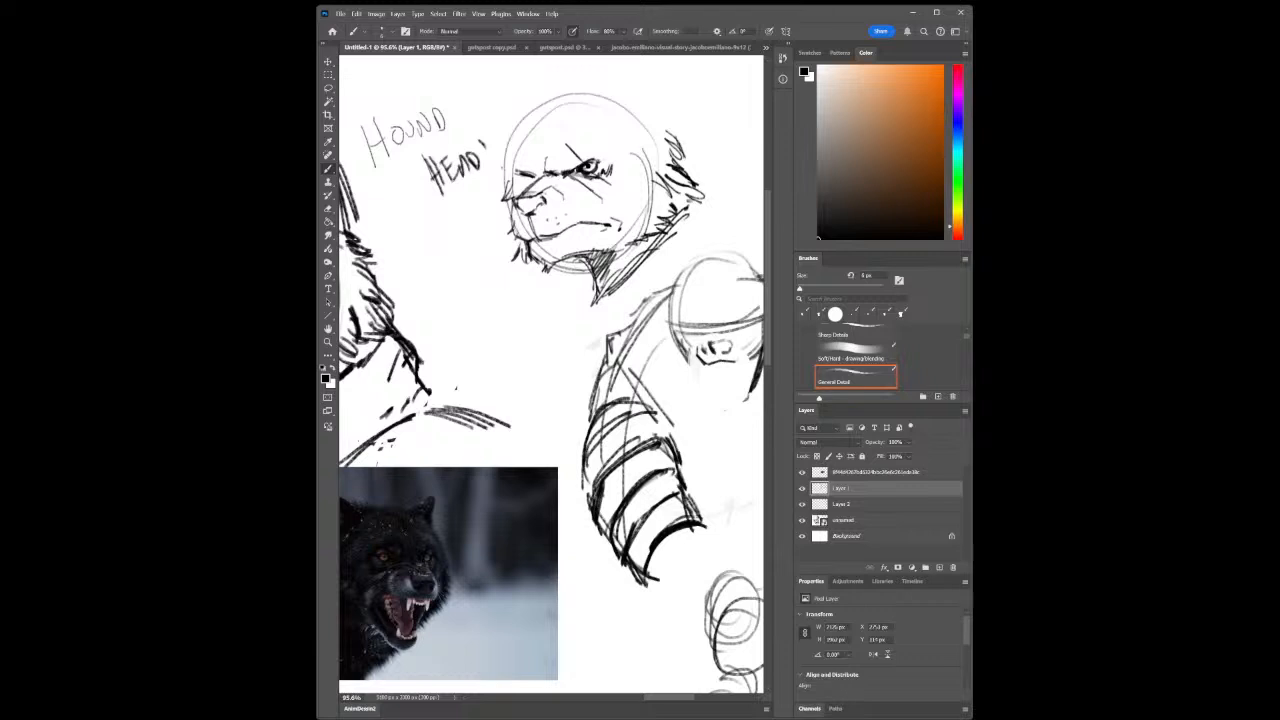
Draw the large head's far forehead contour, brow creases and fur tufts on top of the skull
mouse_move(584, 174)
mouse_down()
mouse_move(596, 178)
mouse_move(610, 152)
mouse_move(543, 152)
mouse_move(550, 136)
mouse_move(507, 198)
mouse_move(523, 194)
mouse_move(509, 195)
mouse_move(513, 151)
mouse_move(577, 85)
mouse_up()
drag(577, 86, 595, 93)
drag(590, 95, 616, 90)
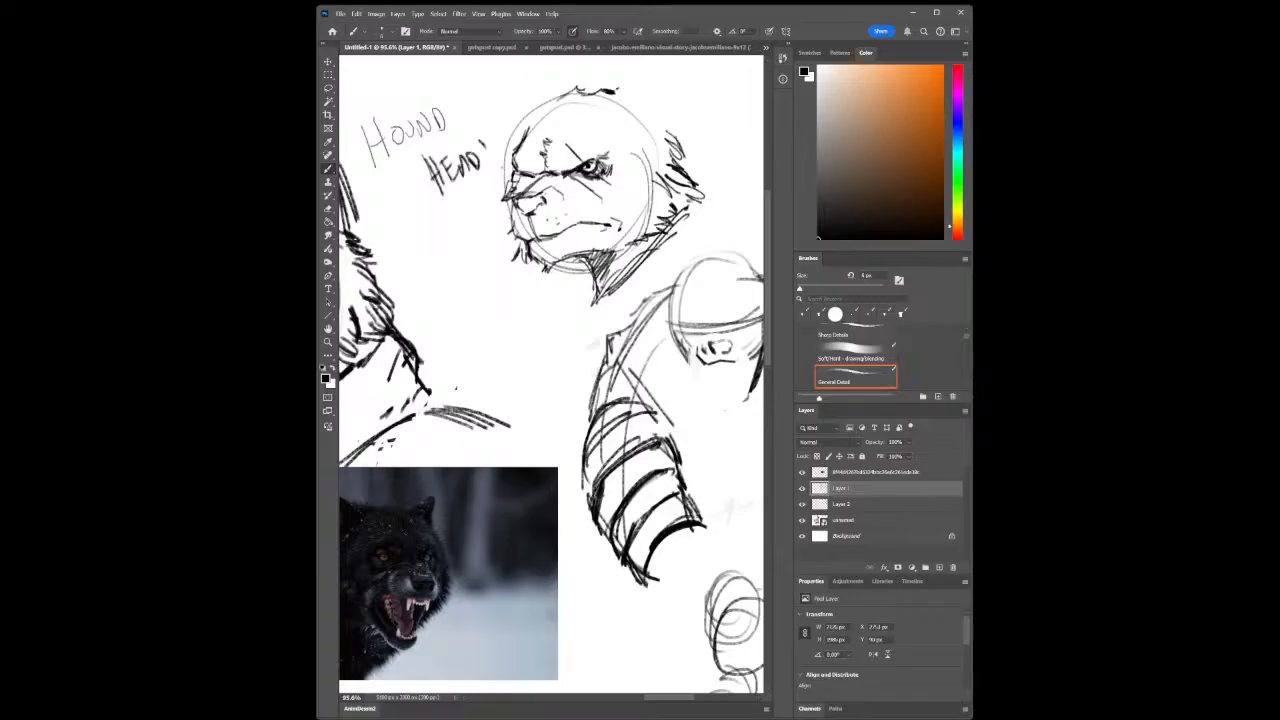
Darken the large head's neck and chin fur and reinforce its far forehead contour
mouse_move(608, 244)
mouse_down()
mouse_move(614, 270)
mouse_move(628, 261)
mouse_up()
drag(639, 241, 632, 259)
drag(551, 267, 561, 255)
drag(559, 261, 595, 248)
drag(520, 173, 528, 129)
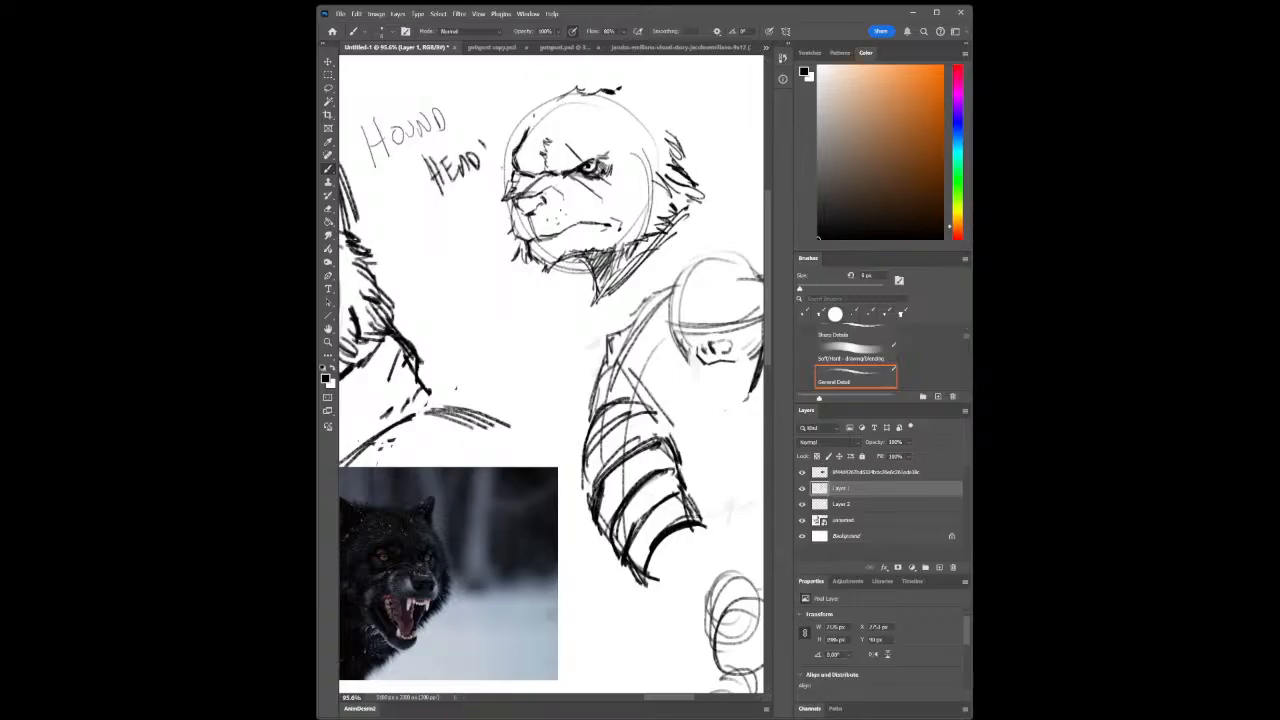
Add muzzle marks to the large head and sketch its pointed far ear
drag(561, 200, 565, 211)
mouse_move(535, 124)
mouse_down()
mouse_move(535, 66)
mouse_move(575, 94)
mouse_move(535, 132)
mouse_up()
mouse_move(537, 84)
mouse_down()
mouse_move(560, 105)
mouse_move(530, 127)
mouse_move(530, 96)
mouse_move(525, 142)
mouse_move(551, 107)
mouse_up()
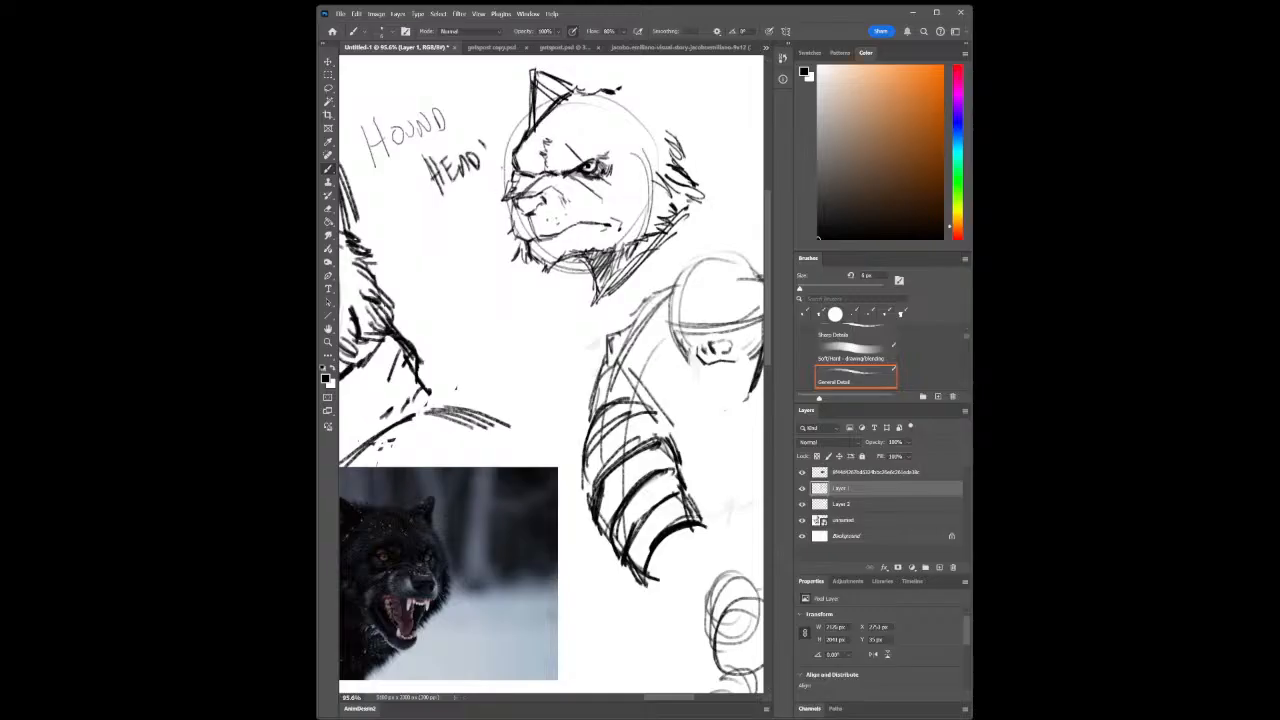
Clean up the rough lines of the large head's far ear and return to the General Detail brush
click(328, 342)
drag(529, 293, 500, 291)
drag(556, 229, 583, 237)
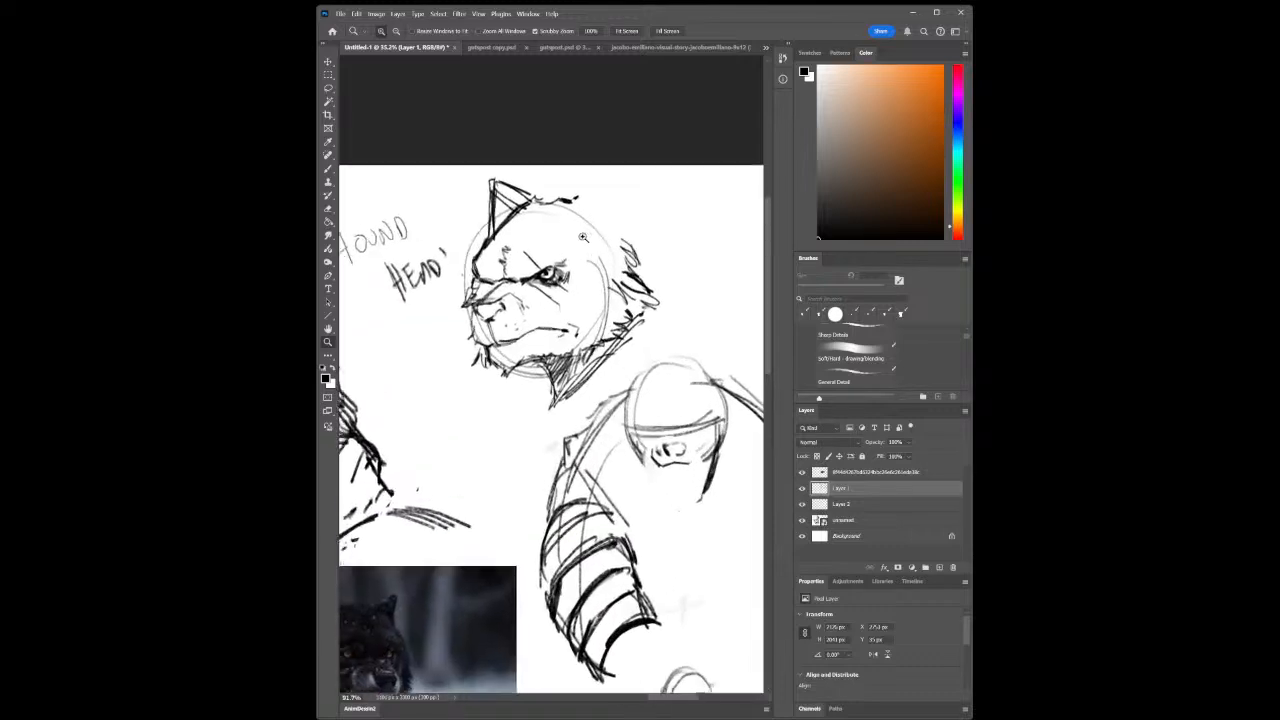
key(b)
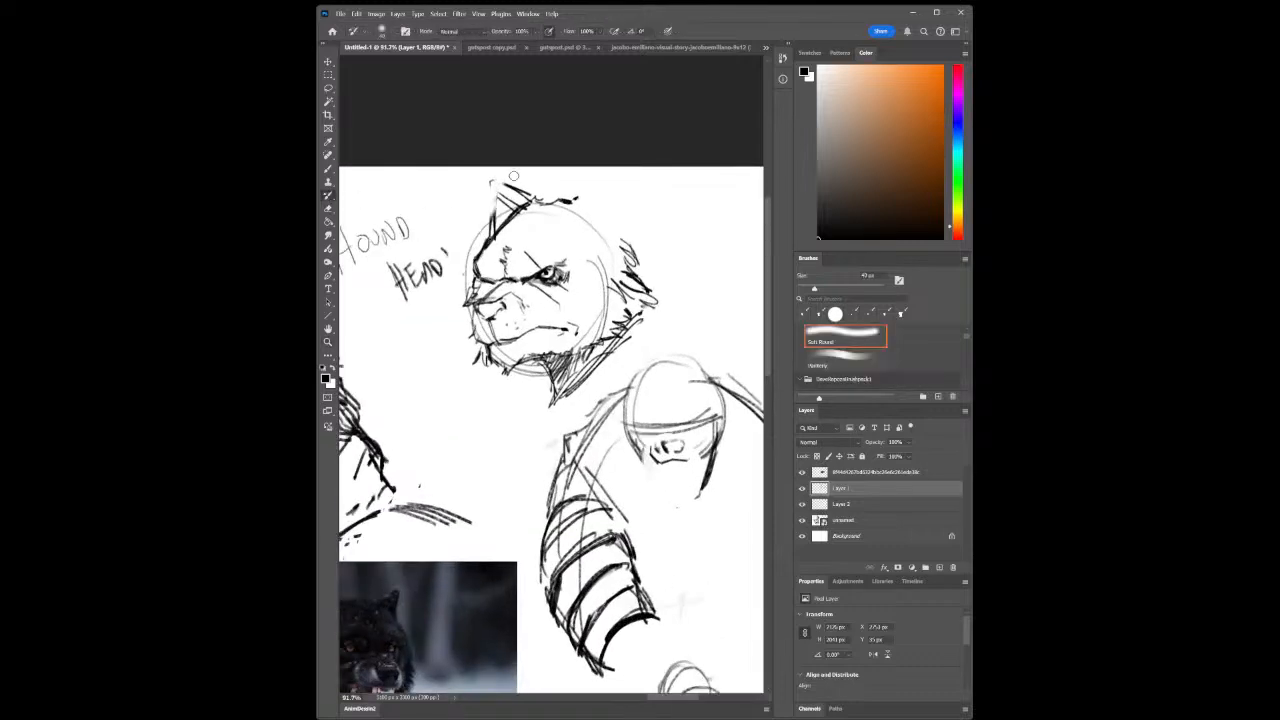
mouse_move(514, 176)
mouse_down()
mouse_move(492, 224)
mouse_move(523, 194)
mouse_move(468, 248)
mouse_move(497, 178)
mouse_move(505, 222)
mouse_move(528, 190)
mouse_move(544, 198)
mouse_up()
click(329, 168)
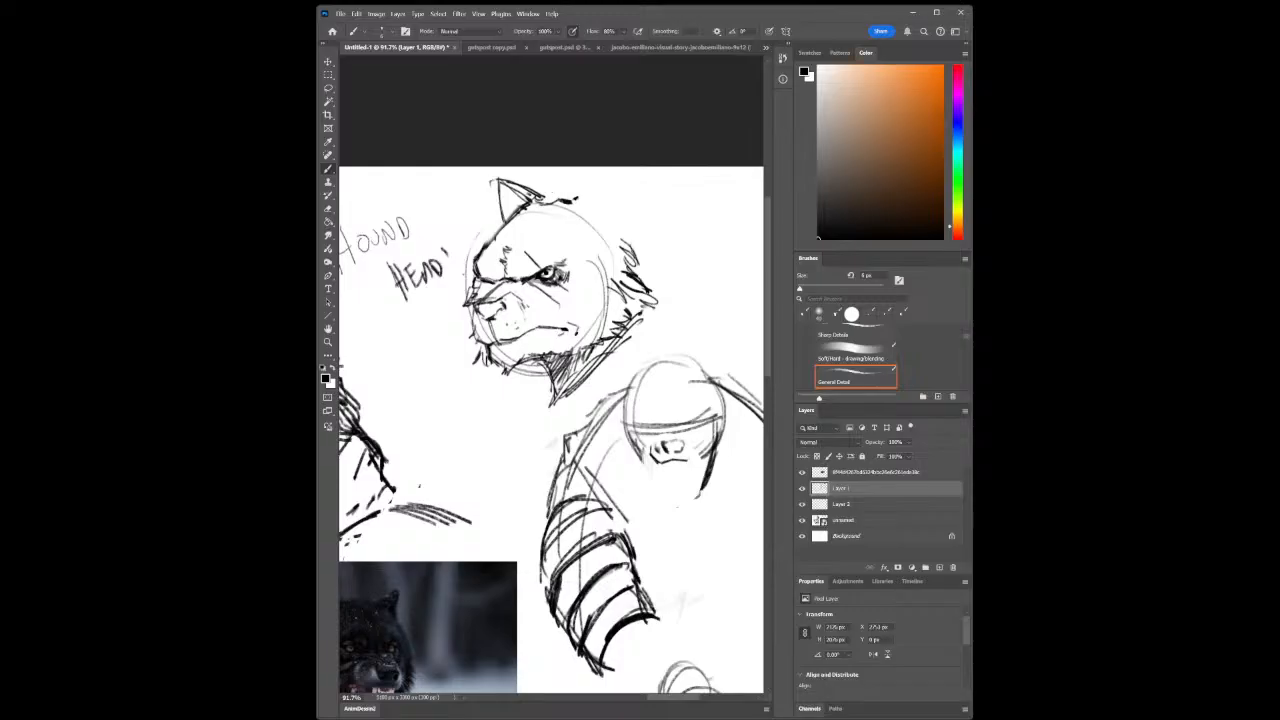
Draw the large head's pointed near ear and extend jagged fur down the back of the head to the neck
mouse_move(493, 239)
mouse_down()
mouse_move(525, 208)
mouse_move(564, 202)
mouse_move(541, 201)
mouse_move(556, 188)
mouse_move(580, 186)
mouse_move(638, 228)
mouse_move(674, 290)
mouse_move(670, 314)
mouse_move(676, 296)
mouse_move(660, 308)
mouse_up()
drag(652, 310, 676, 292)
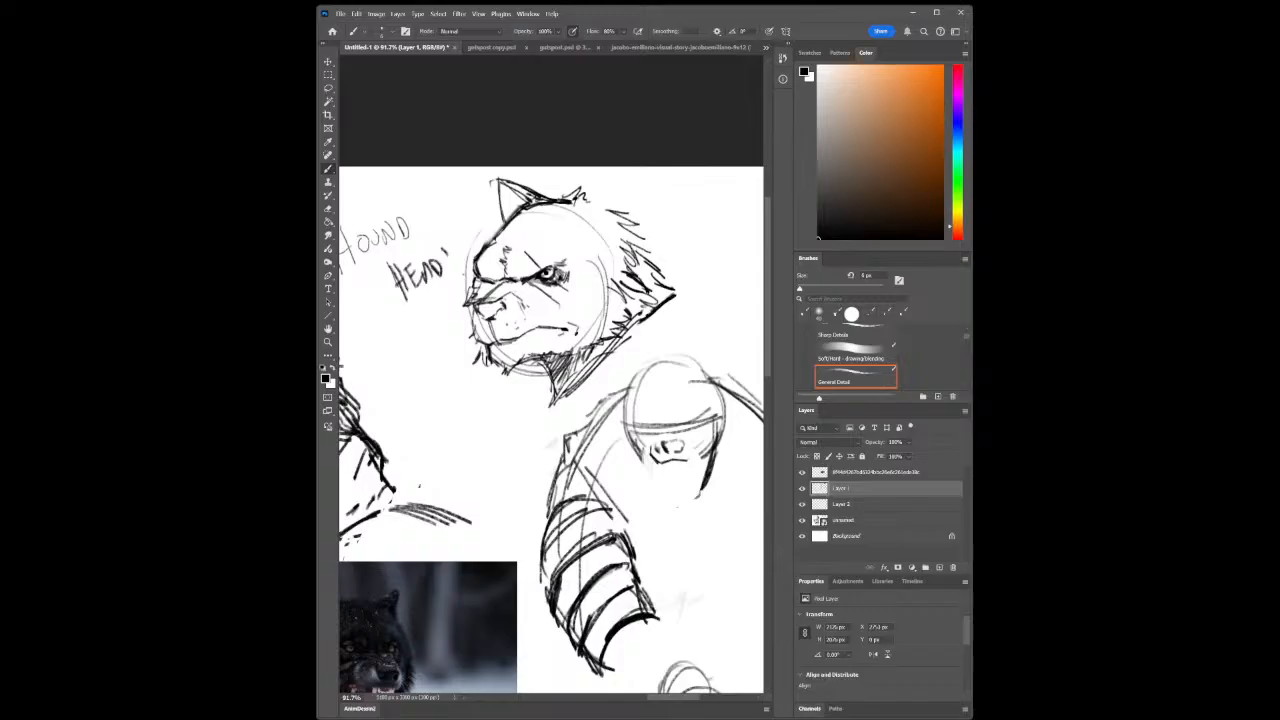
mouse_move(576, 204)
mouse_down()
mouse_move(588, 172)
mouse_move(618, 224)
mouse_up()
mouse_move(588, 174)
mouse_down()
mouse_move(606, 212)
mouse_move(652, 242)
mouse_move(650, 274)
mouse_up()
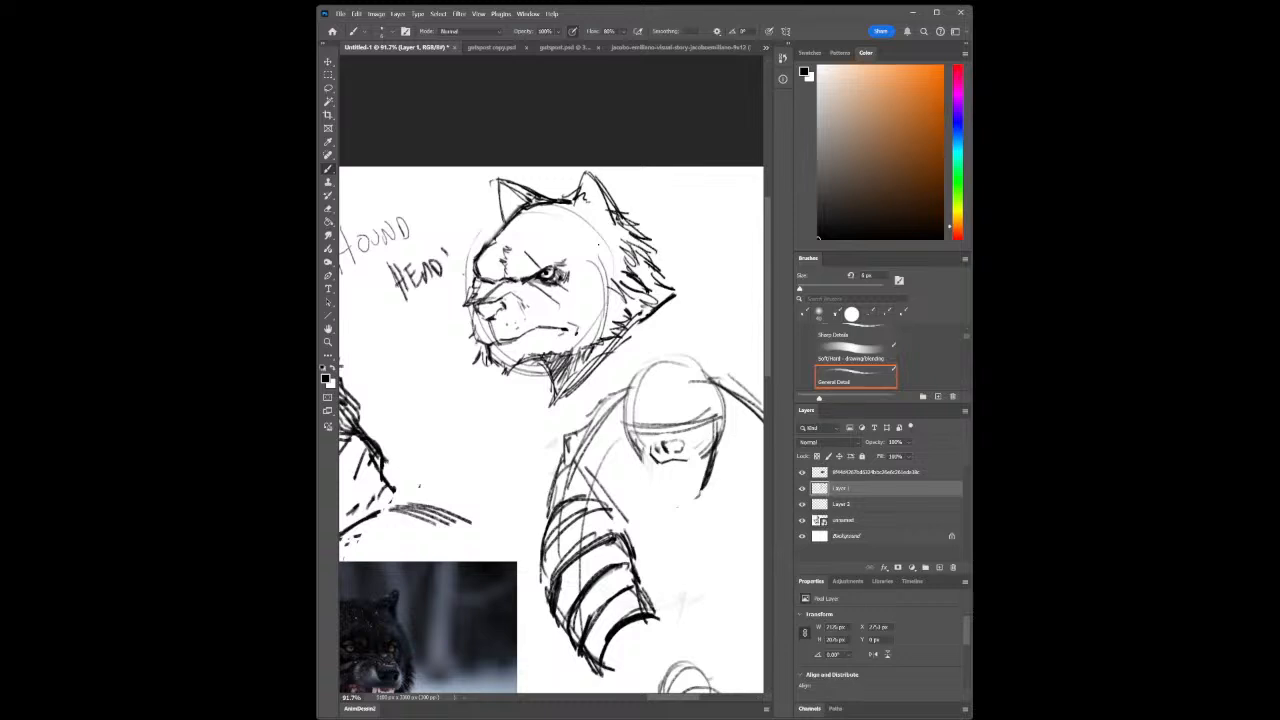
Add fur strokes inside both ears of the large head and erase its far forehead outline
drag(580, 188, 602, 212)
mouse_move(509, 220)
mouse_down()
mouse_move(524, 188)
mouse_move(606, 212)
mouse_up()
key(e)
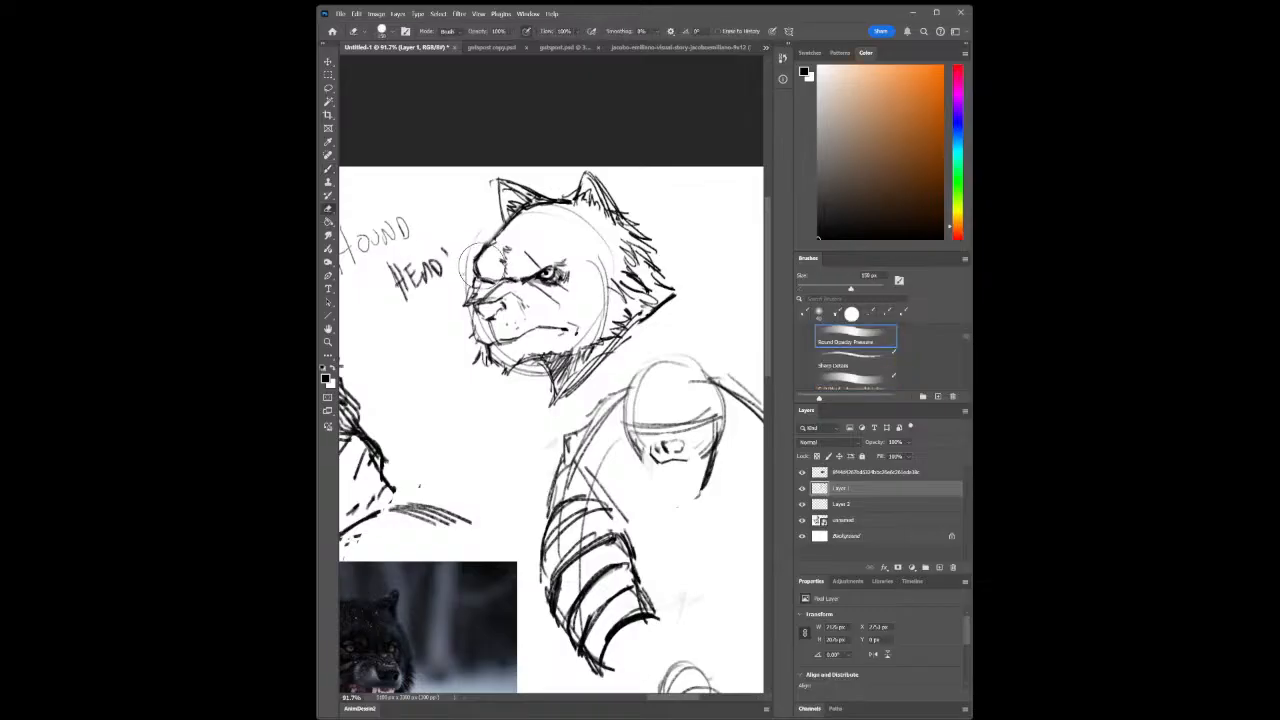
drag(482, 267, 466, 262)
Sketch the neck and collar edge beneath the large head and add fur tufts behind the neck
click(328, 168)
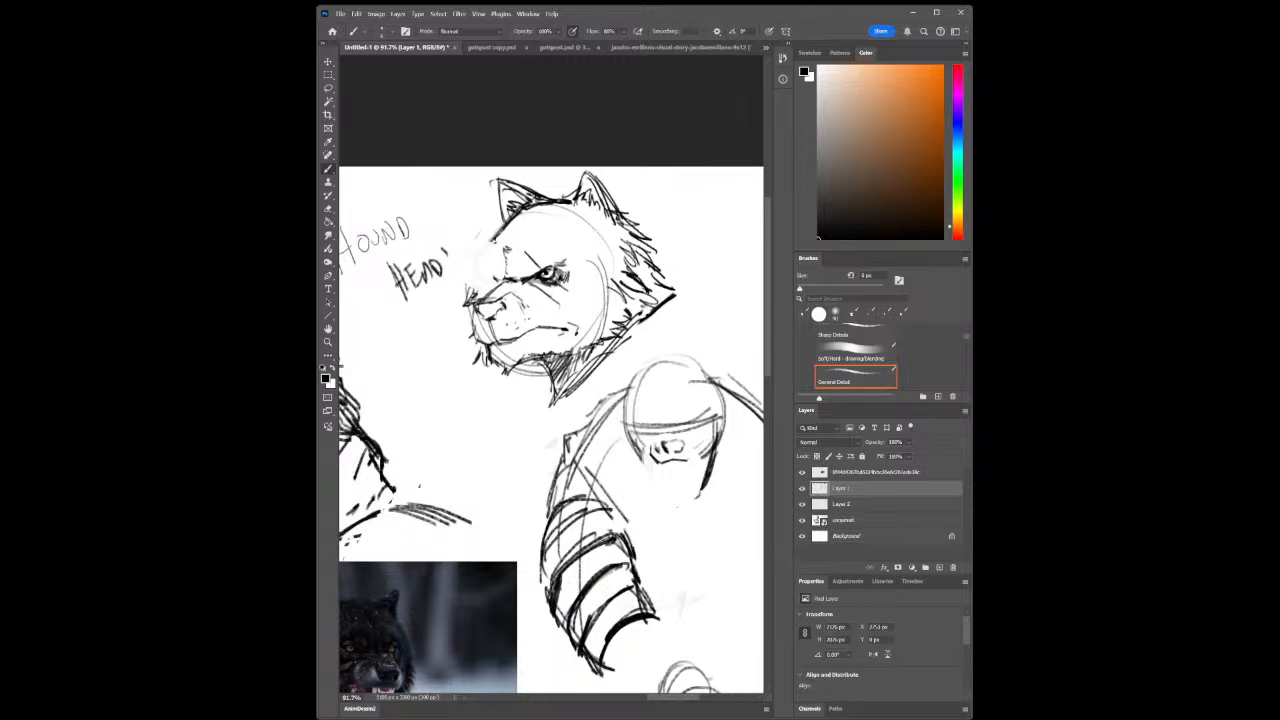
drag(588, 370, 556, 408)
mouse_move(549, 375)
mouse_down()
mouse_move(514, 429)
mouse_move(685, 261)
mouse_move(702, 262)
mouse_move(705, 317)
mouse_up()
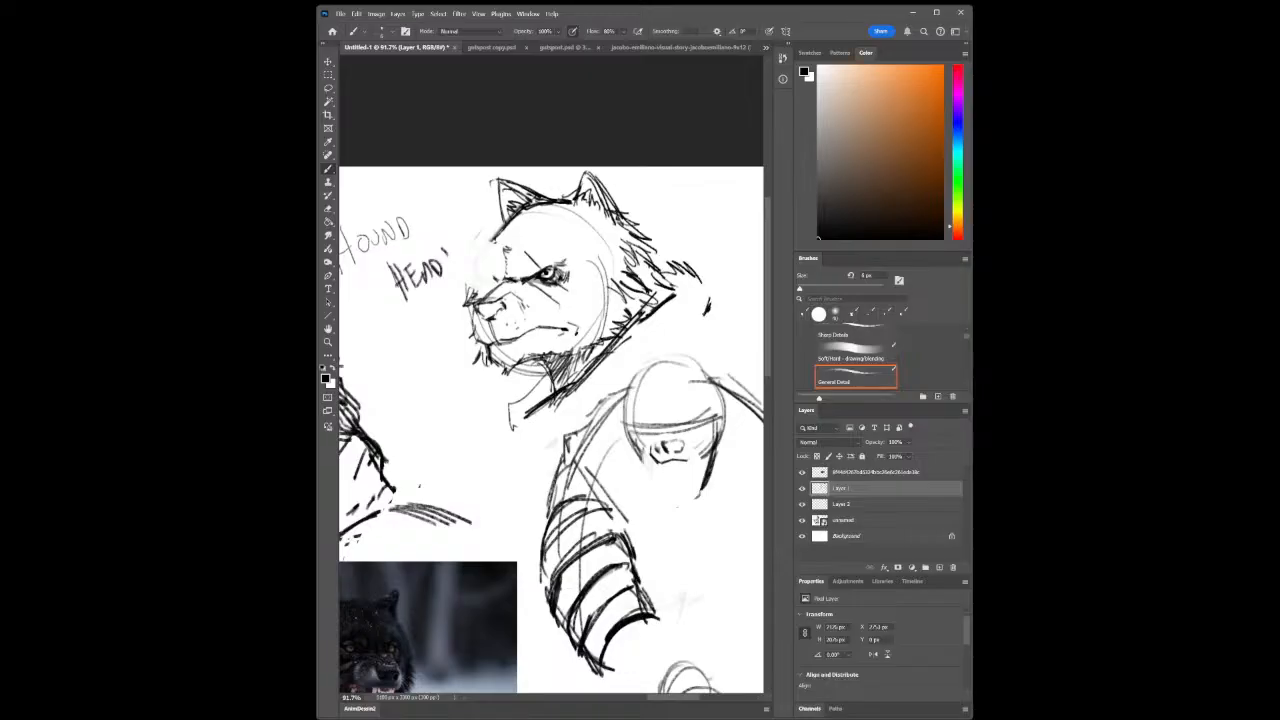
Erase the armored-arm and shoulder sketch beneath the large wolf head on Layer 1
key(e)
click(801, 490)
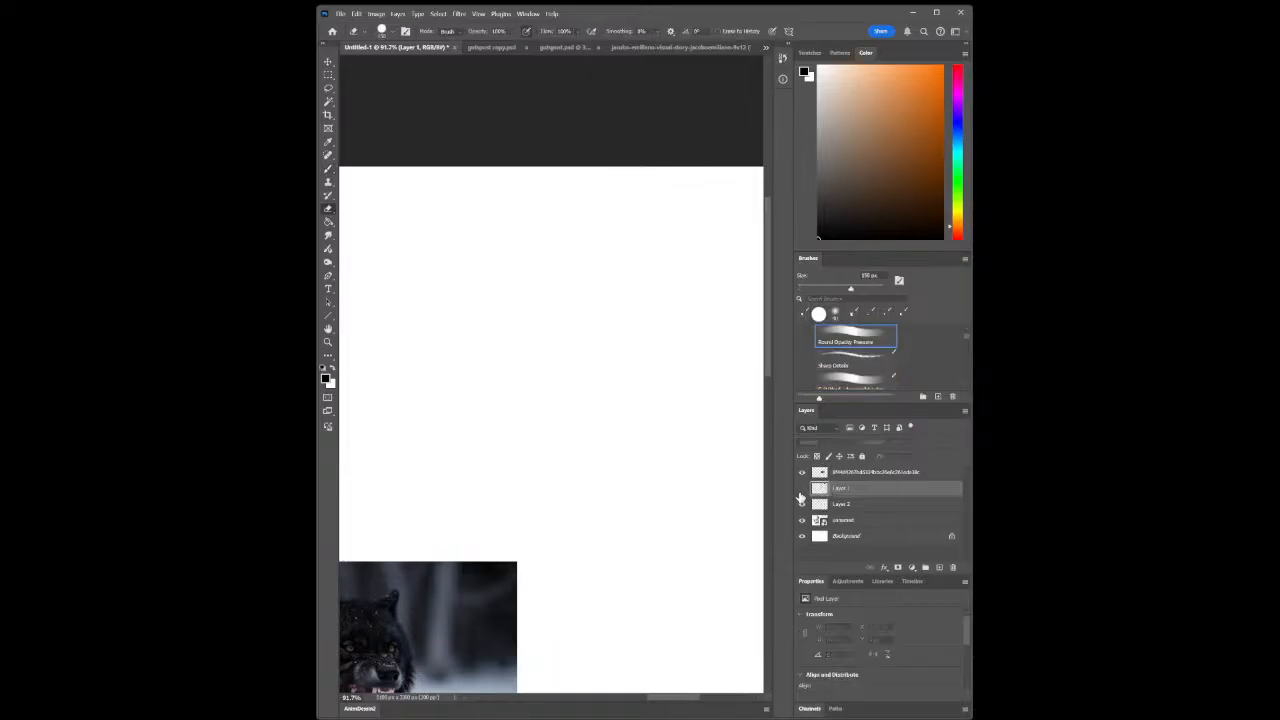
click(801, 490)
mouse_move(602, 450)
mouse_down()
mouse_move(622, 385)
mouse_move(600, 545)
mouse_move(742, 368)
mouse_move(702, 664)
mouse_move(571, 651)
mouse_move(589, 517)
mouse_up()
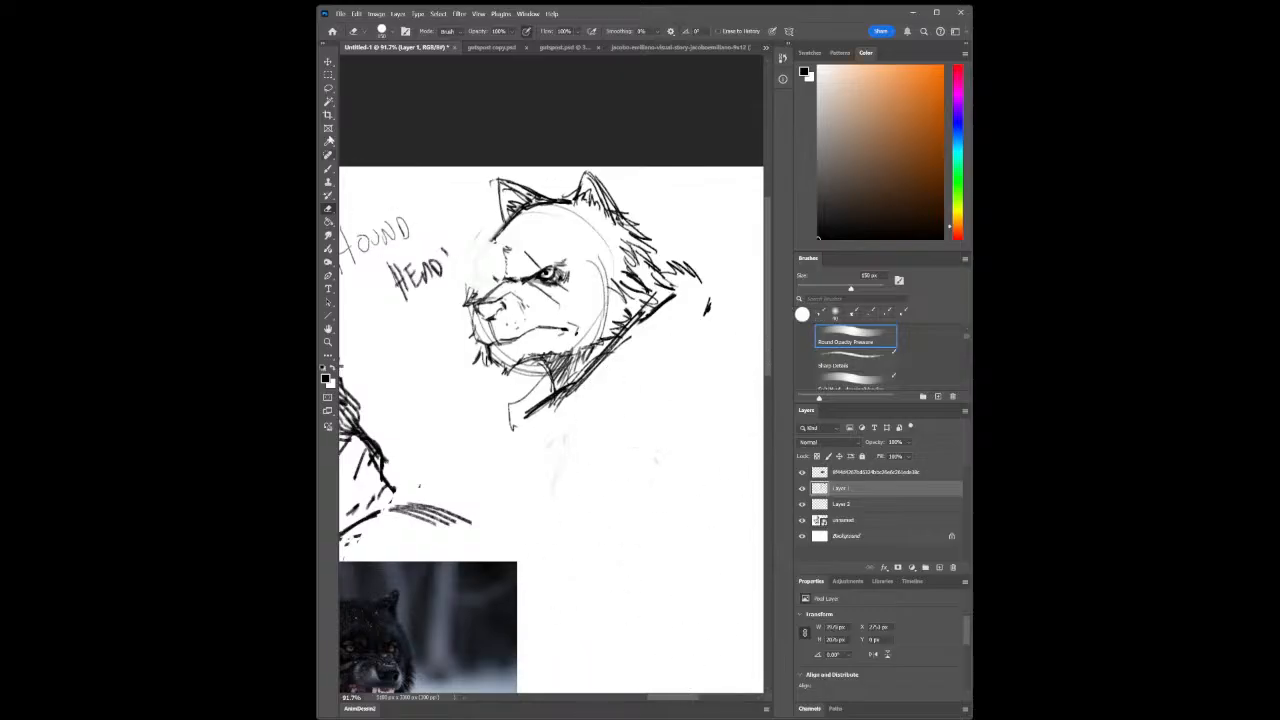
Lasso the large wolf head, scale it down and reposition it near the canvas's upper right corner
click(328, 88)
mouse_move(470, 246)
mouse_down()
mouse_move(454, 325)
mouse_move(503, 432)
mouse_move(559, 503)
mouse_move(716, 371)
mouse_move(732, 263)
mouse_move(660, 188)
mouse_move(585, 158)
mouse_move(493, 168)
mouse_up()
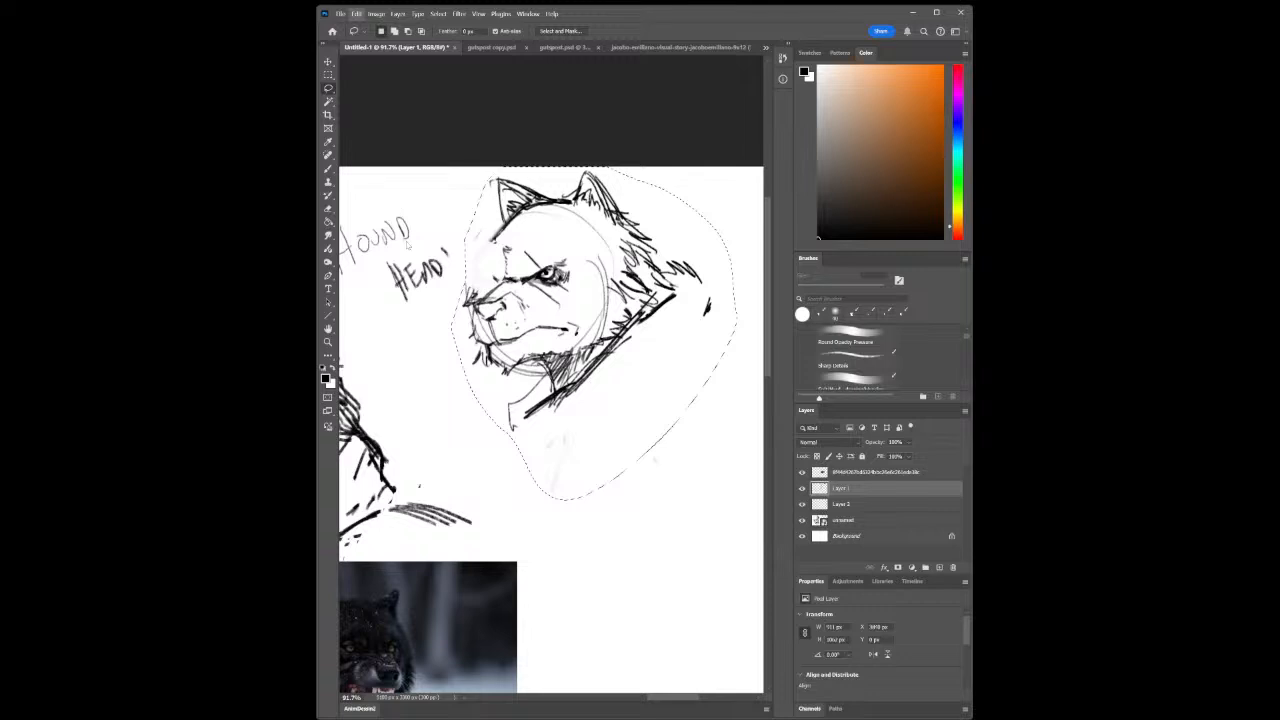
key(ctrl+t)
mouse_move(446, 164)
mouse_down()
mouse_move(510, 245)
mouse_move(545, 335)
mouse_up()
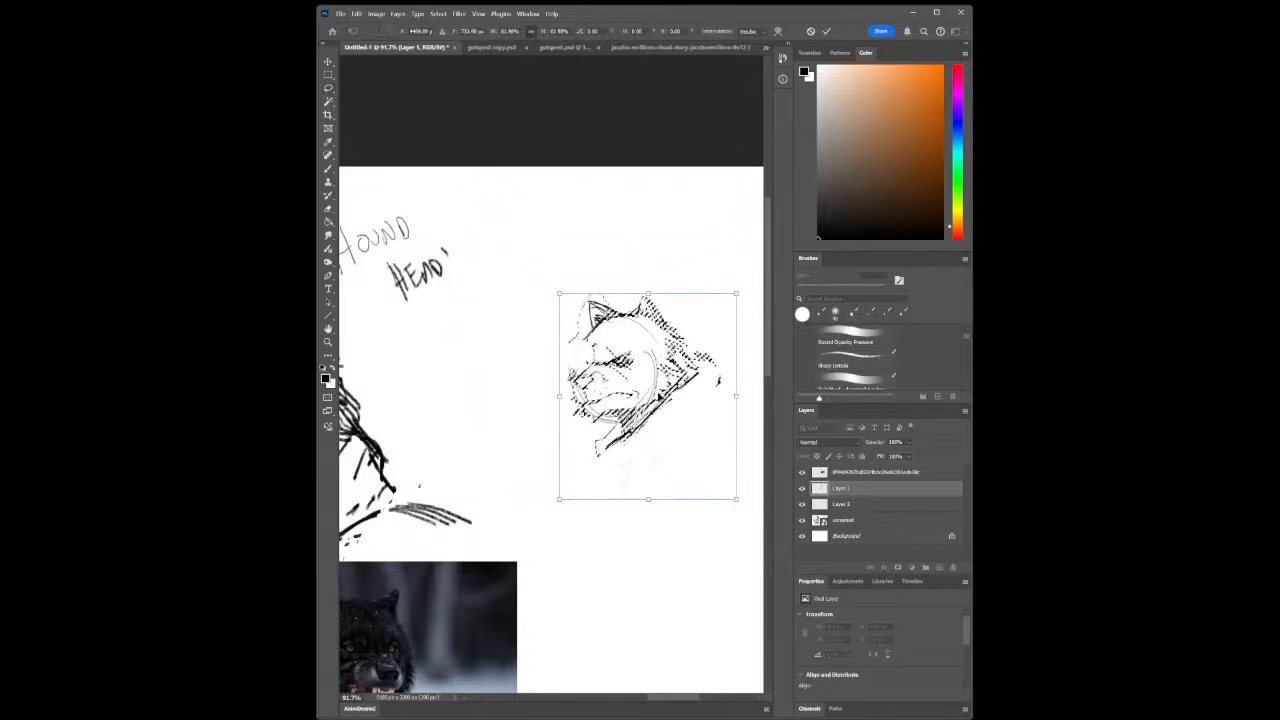
drag(659, 397, 661, 356)
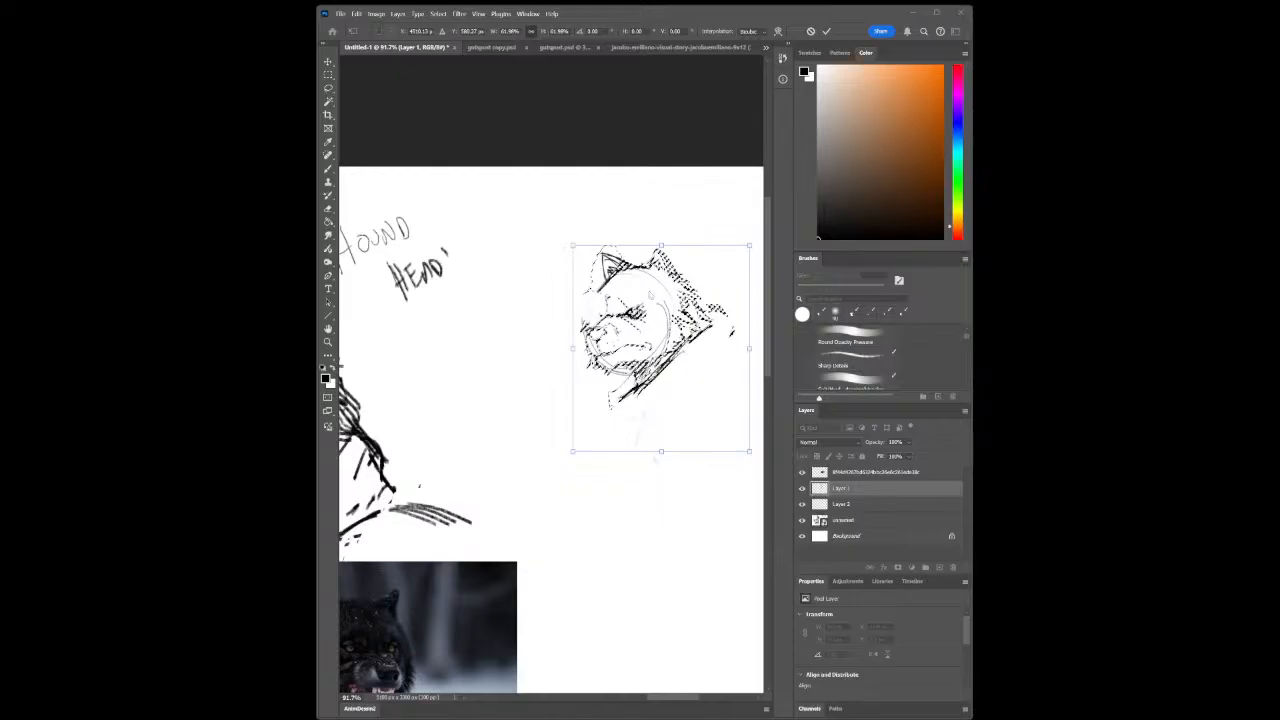
key(Return)
Save the document as a PSD file and clear the selection around the wolf head
key(l)
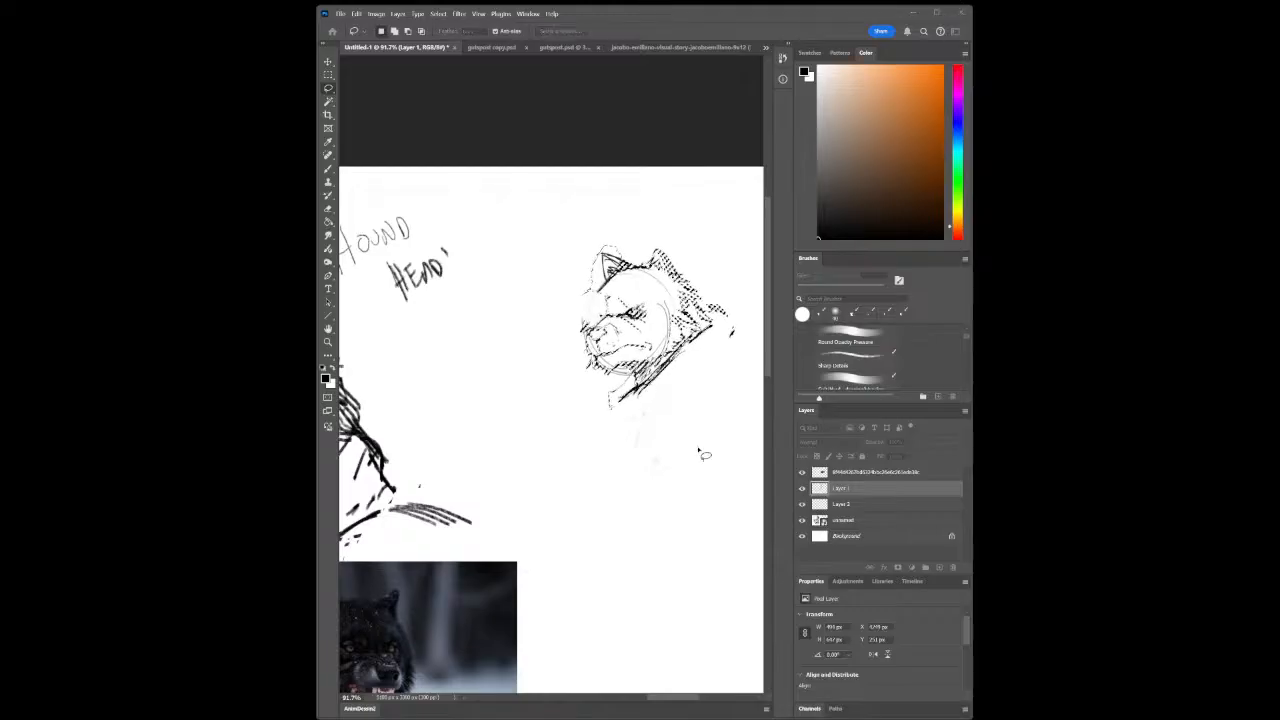
key(Return)
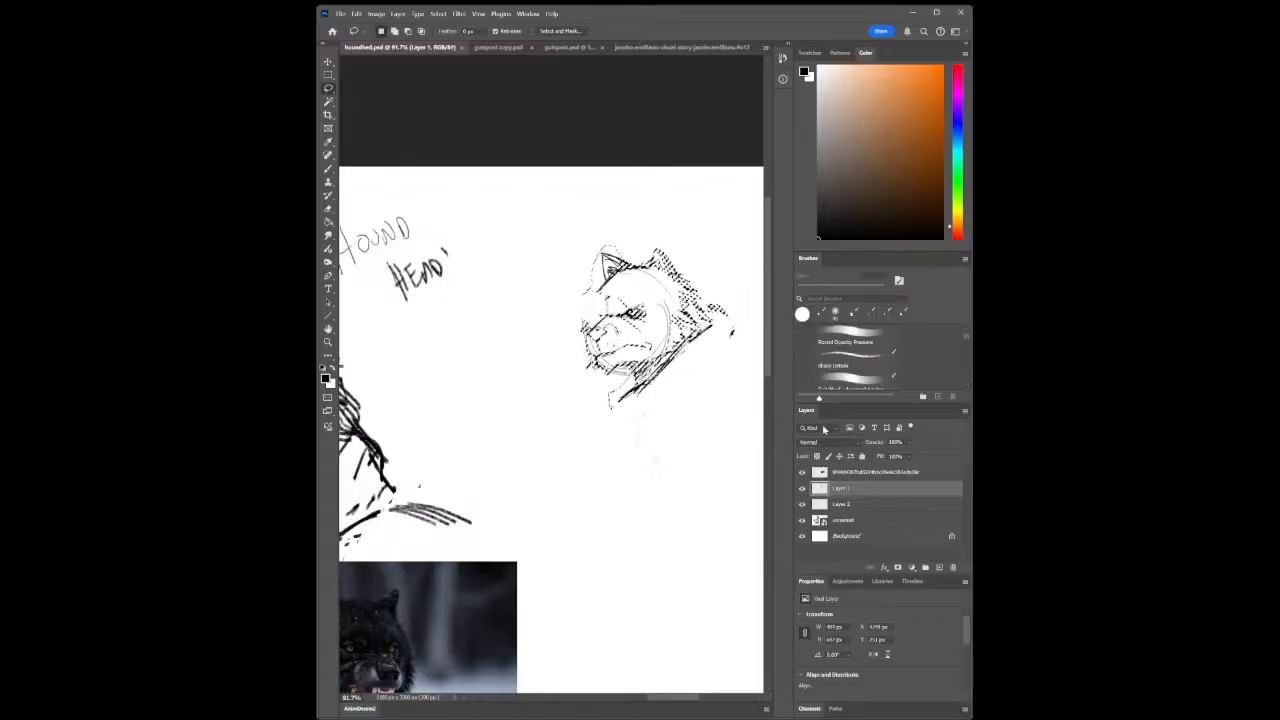
key(ctrl+d)
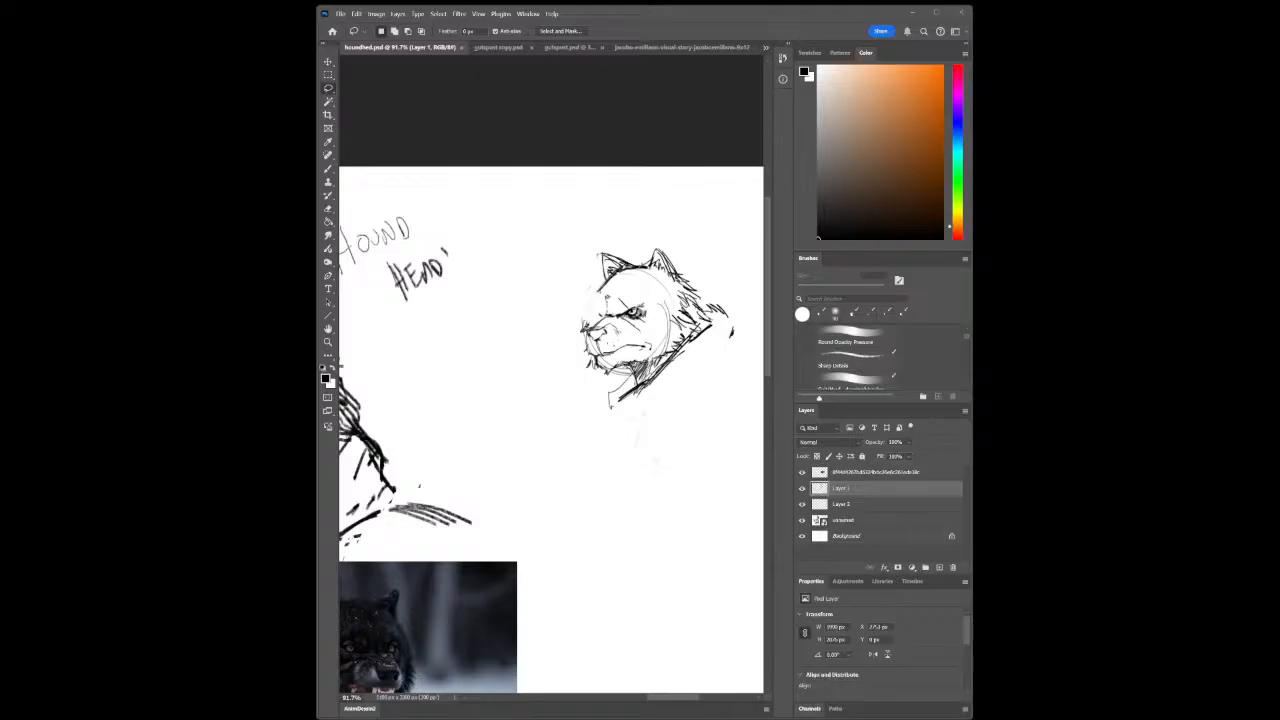
Draw a tall, folded collar around the scowling wolf's neck with the General Detail brush
key(b)
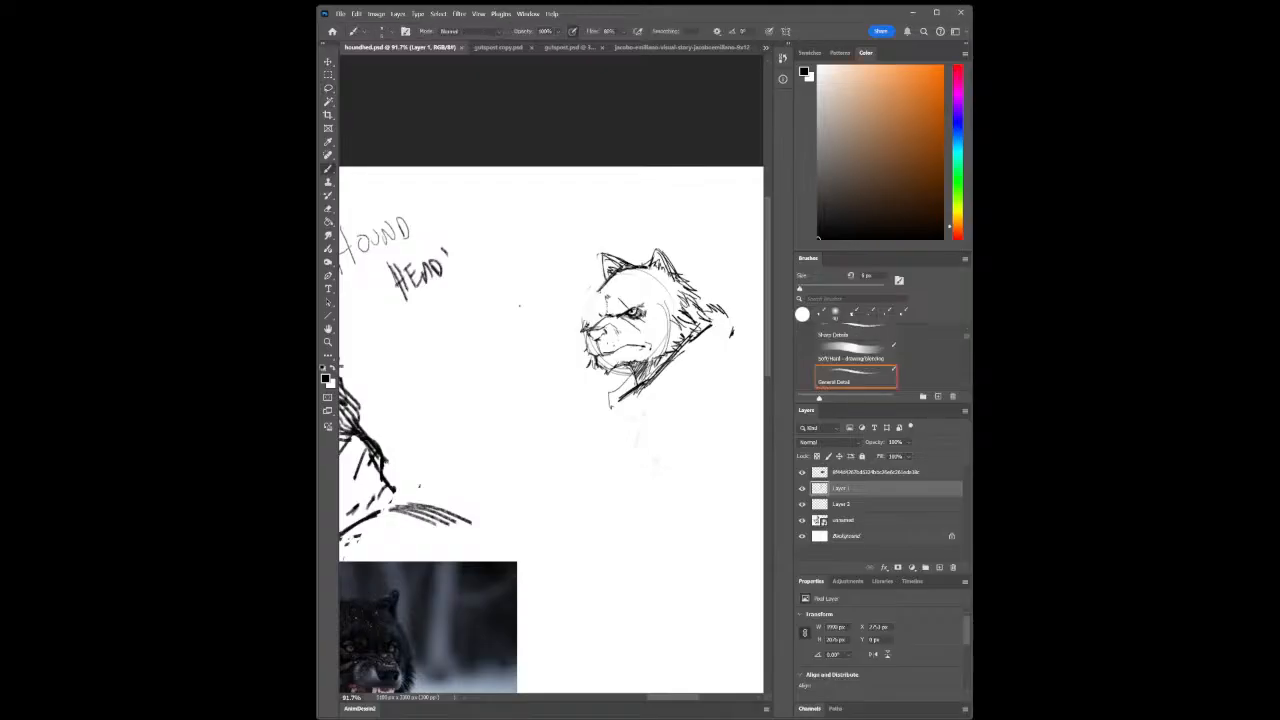
mouse_move(608, 391)
mouse_down()
mouse_move(614, 430)
mouse_move(612, 398)
mouse_up()
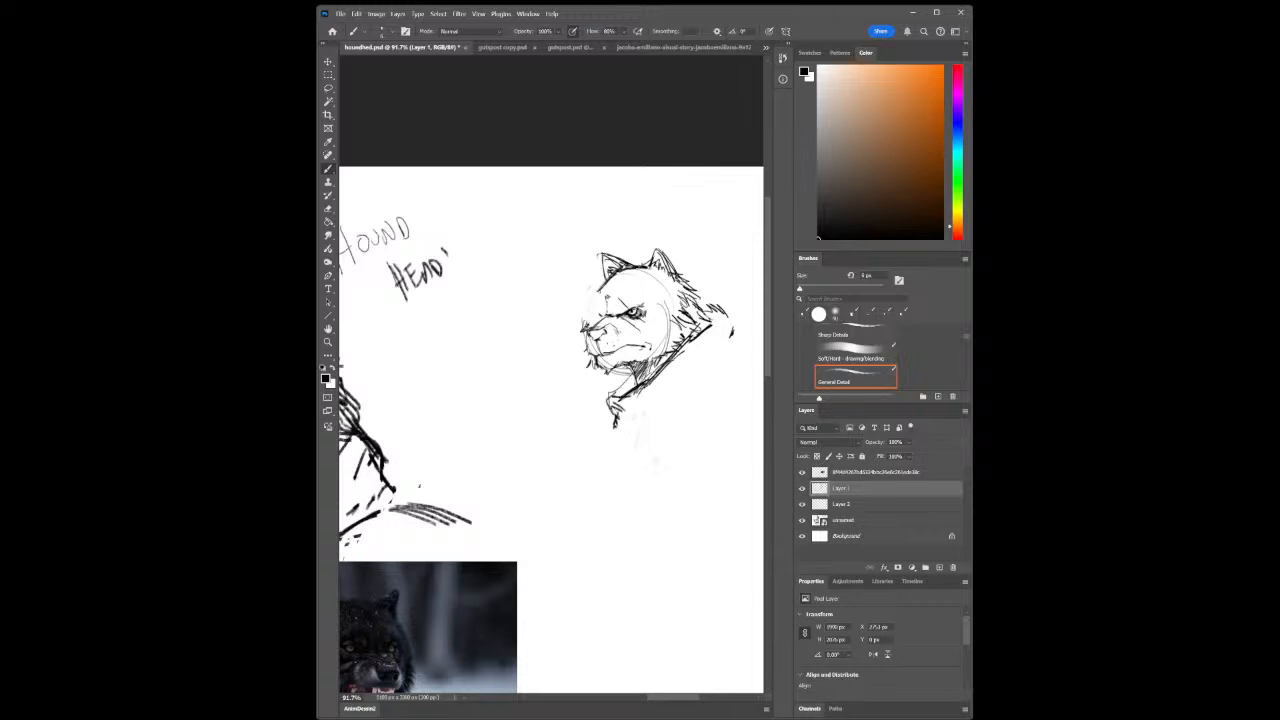
drag(690, 340, 648, 384)
drag(724, 318, 708, 328)
mouse_move(613, 425)
mouse_down()
mouse_move(660, 421)
mouse_move(716, 382)
mouse_move(689, 406)
mouse_up()
mouse_move(724, 318)
mouse_down()
mouse_move(734, 310)
mouse_move(738, 326)
mouse_up()
drag(614, 409, 622, 415)
drag(690, 360, 674, 386)
mouse_move(685, 370)
mouse_down()
mouse_move(674, 388)
mouse_move(686, 370)
mouse_up()
drag(732, 318, 740, 366)
drag(632, 430, 698, 405)
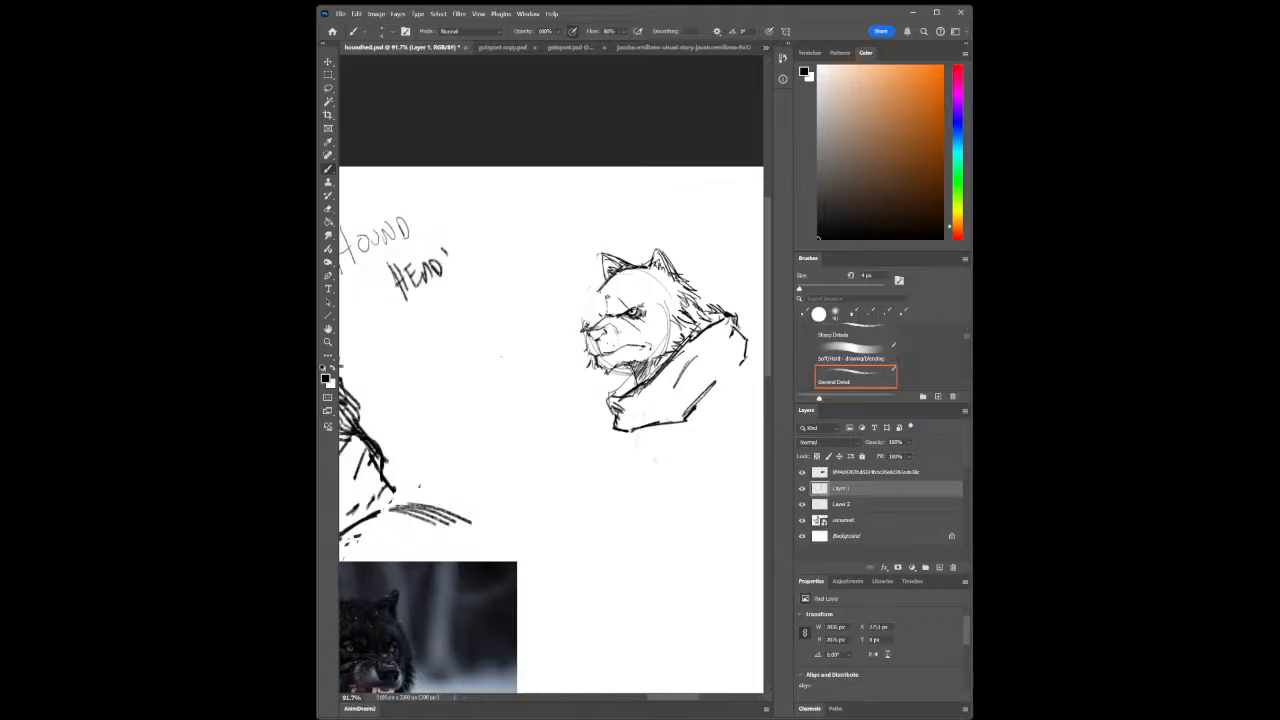
Define the wolf's forehead and mouth lines, then add shading strokes on the neck beneath the jaw
click(597, 305)
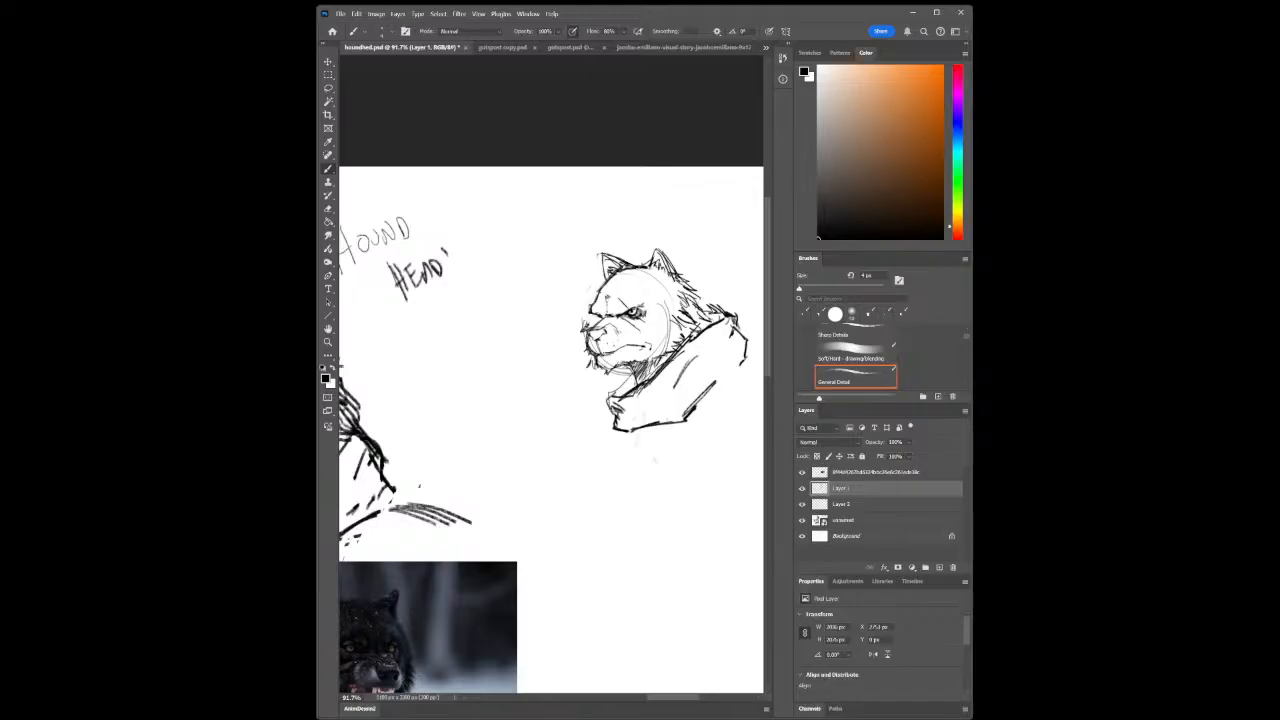
drag(613, 350, 627, 344)
drag(738, 365, 709, 392)
drag(650, 365, 641, 383)
drag(654, 360, 646, 381)
drag(662, 359, 657, 371)
Sketch the curved shoulder lines below the collar and mark where its back corner meets the shoulder
mouse_move(728, 398)
mouse_down()
mouse_move(708, 458)
mouse_move(707, 444)
mouse_up()
drag(740, 376, 709, 415)
drag(727, 387, 709, 411)
drag(750, 368, 725, 391)
mouse_move(757, 367)
mouse_down()
mouse_move(726, 390)
mouse_move(760, 368)
mouse_up()
drag(742, 360, 758, 368)
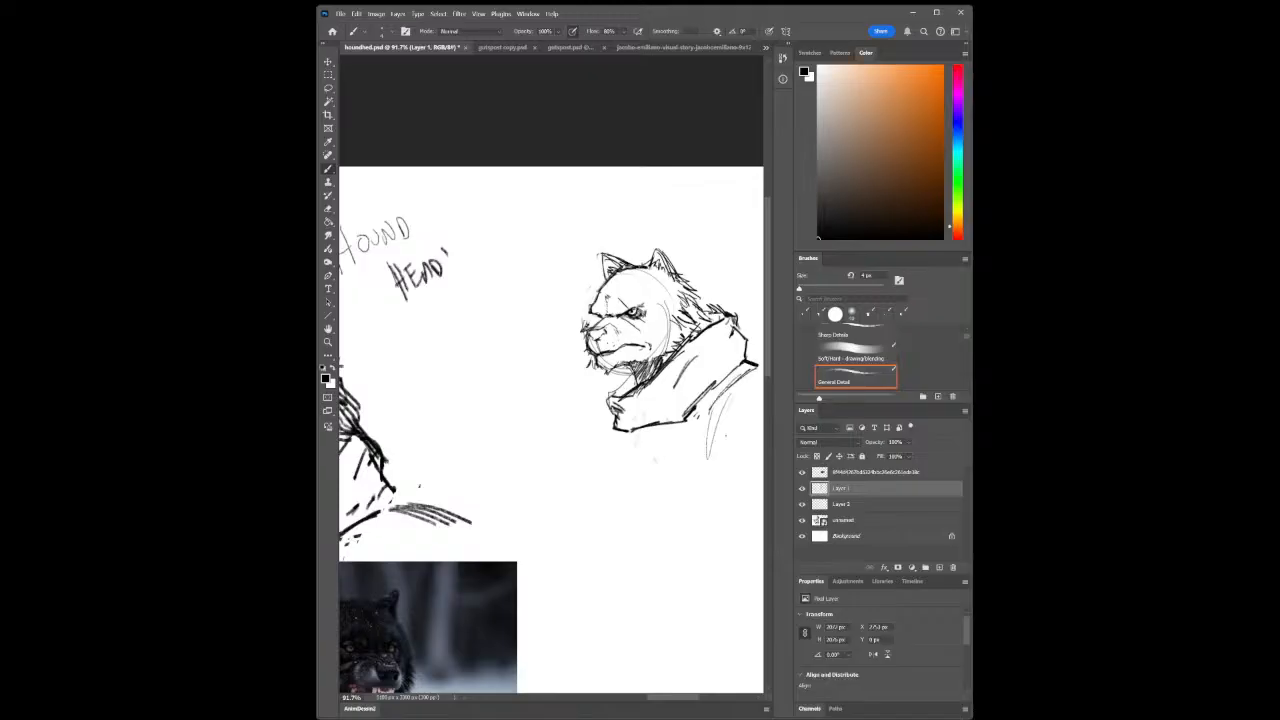
Rough in the shoulder, the bulging chest contour and the lower torso edge beneath the collar
mouse_move(723, 536)
mouse_down()
mouse_move(660, 514)
mouse_move(638, 537)
mouse_up()
click(328, 342)
drag(701, 574, 725, 582)
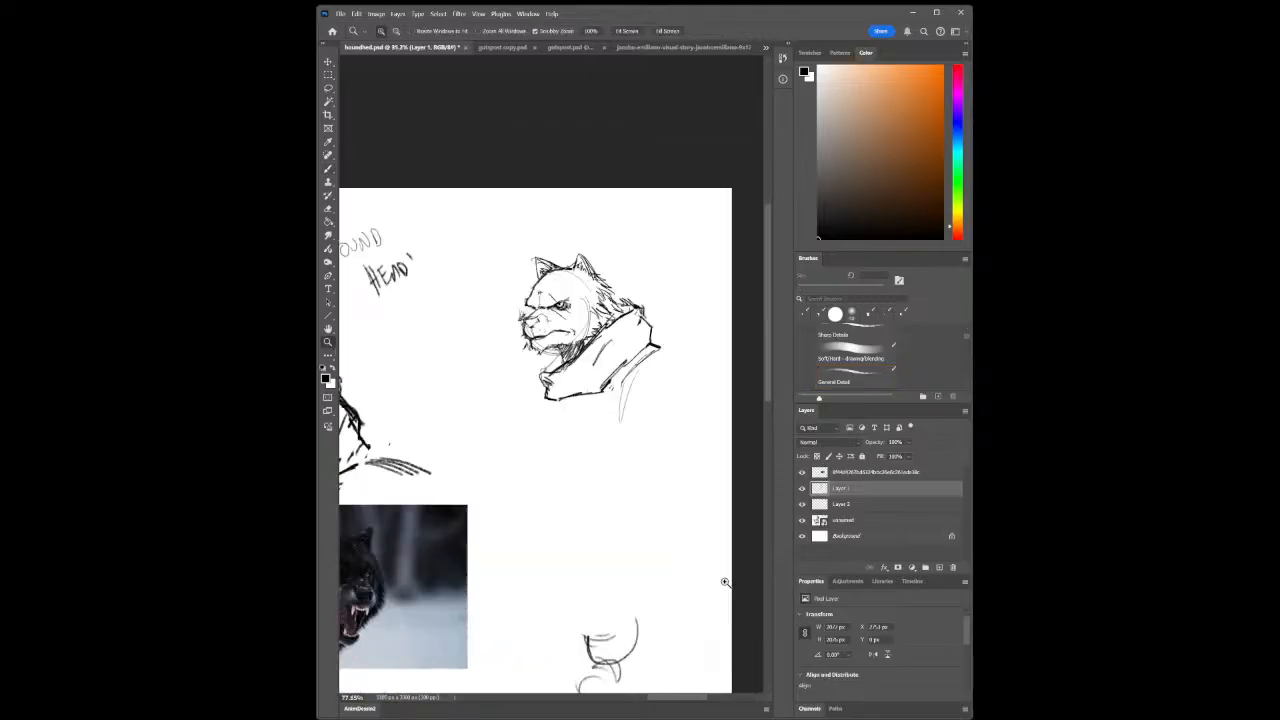
key(b)
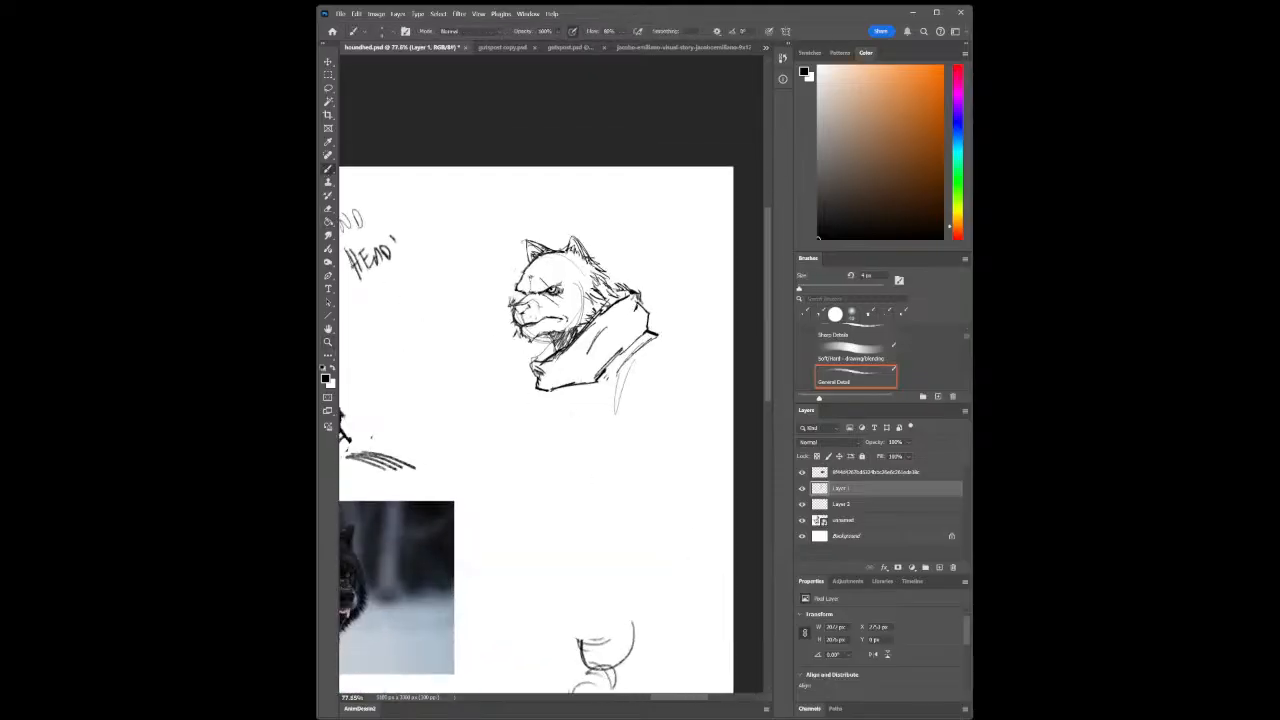
mouse_move(609, 389)
mouse_down()
mouse_move(647, 338)
mouse_move(676, 331)
mouse_move(663, 333)
mouse_up()
drag(532, 388, 523, 432)
mouse_move(536, 386)
mouse_down()
mouse_move(522, 442)
mouse_move(542, 514)
mouse_up()
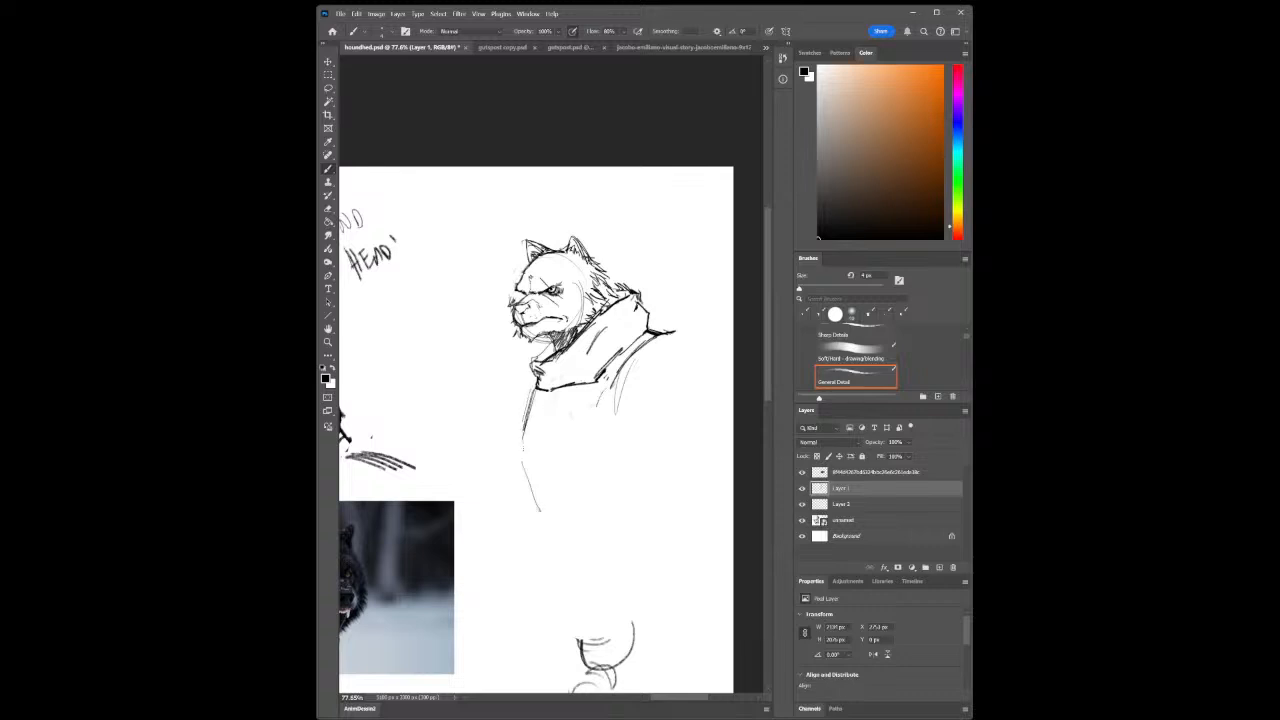
drag(522, 444, 550, 516)
mouse_move(524, 468)
mouse_down()
mouse_move(550, 528)
mouse_move(578, 534)
mouse_up()
drag(626, 498, 586, 532)
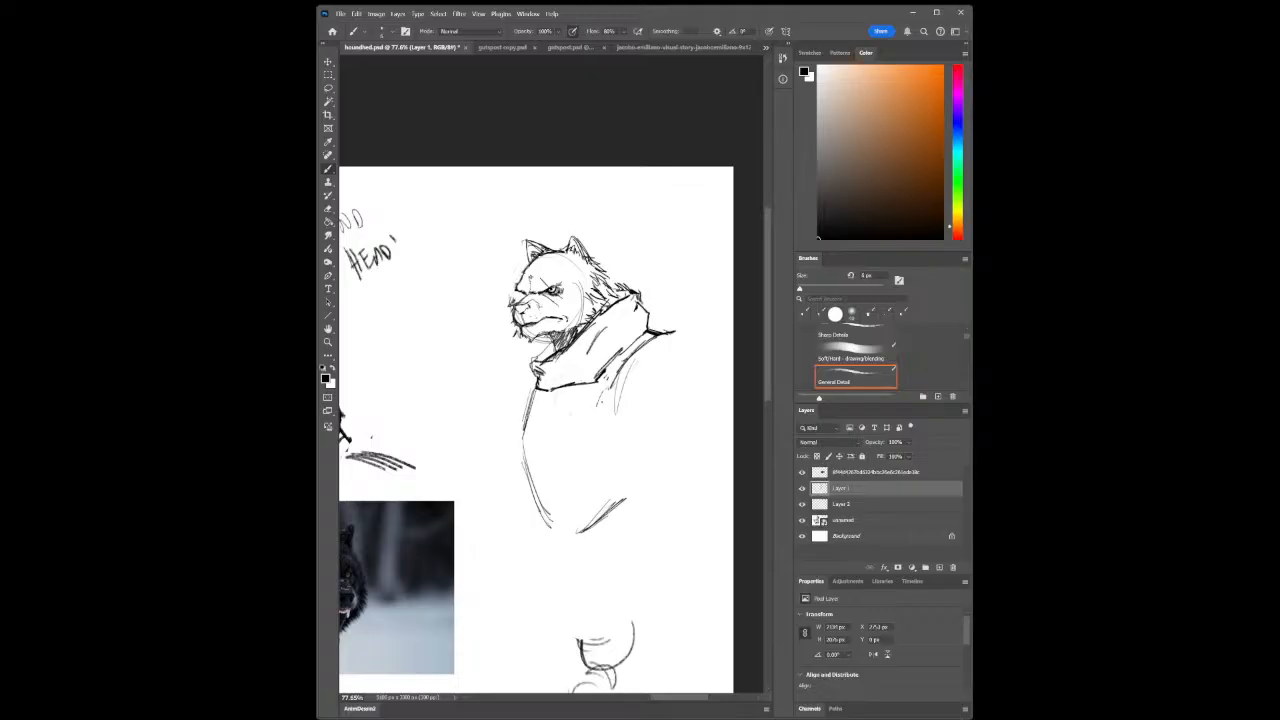
Add fold lines at the inner arm and darken the folds and back edge of the collar
drag(574, 414, 592, 447)
drag(585, 383, 597, 421)
drag(582, 351, 560, 367)
drag(618, 326, 590, 352)
mouse_move(637, 304)
mouse_down()
mouse_move(651, 324)
mouse_move(618, 355)
mouse_move(669, 329)
mouse_up()
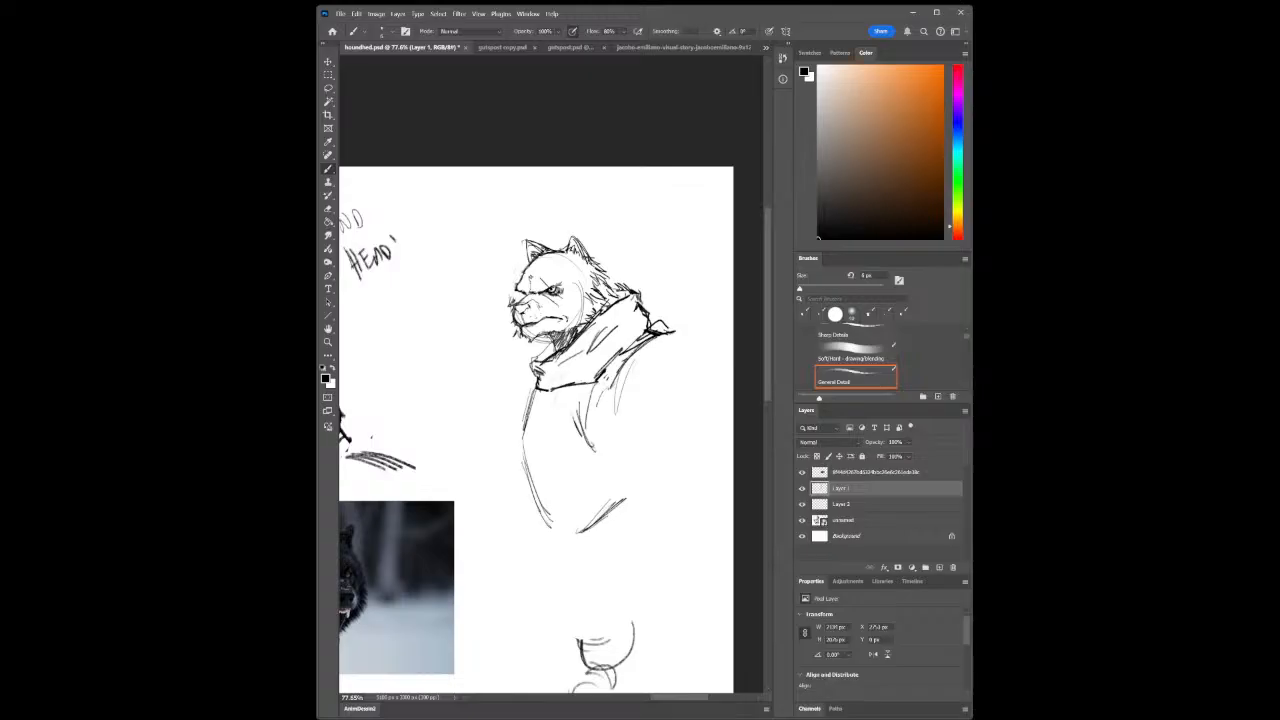
Redraw the front contour of the torso with a darker line down to the waist
mouse_move(537, 393)
mouse_down()
mouse_move(528, 463)
mouse_move(571, 546)
mouse_up()
drag(531, 483, 570, 549)
click(328, 208)
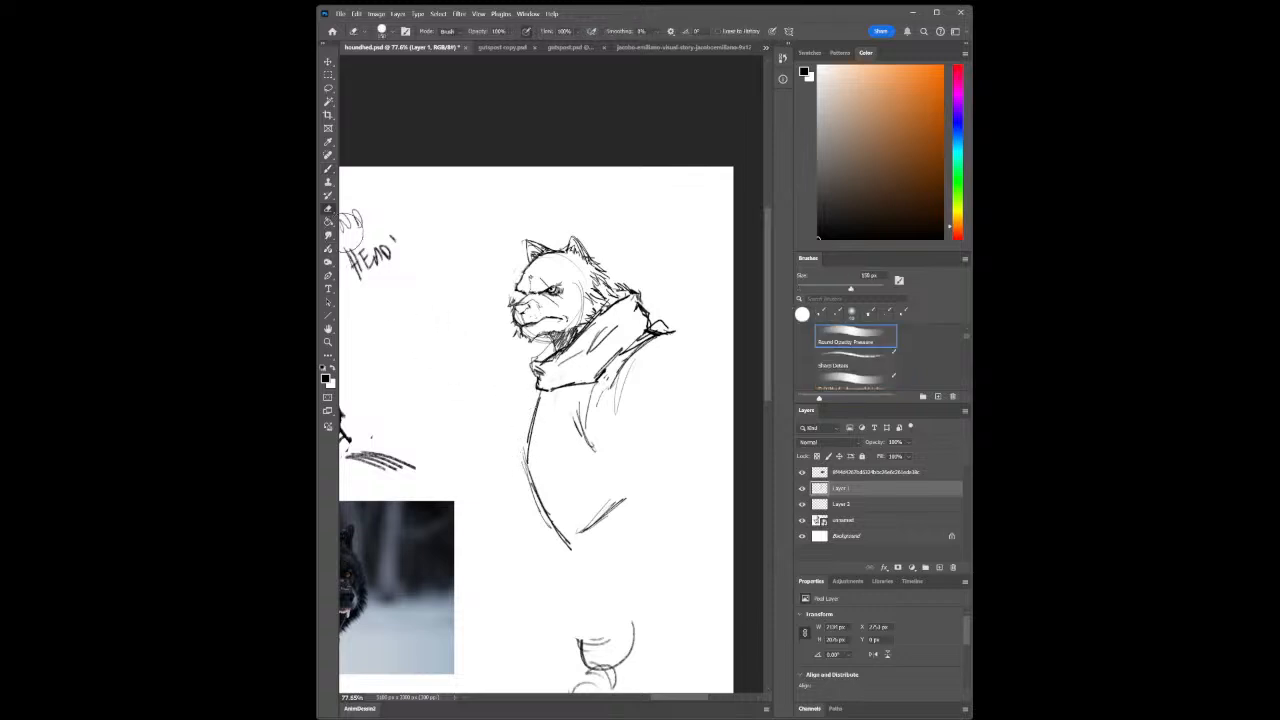
key(b)
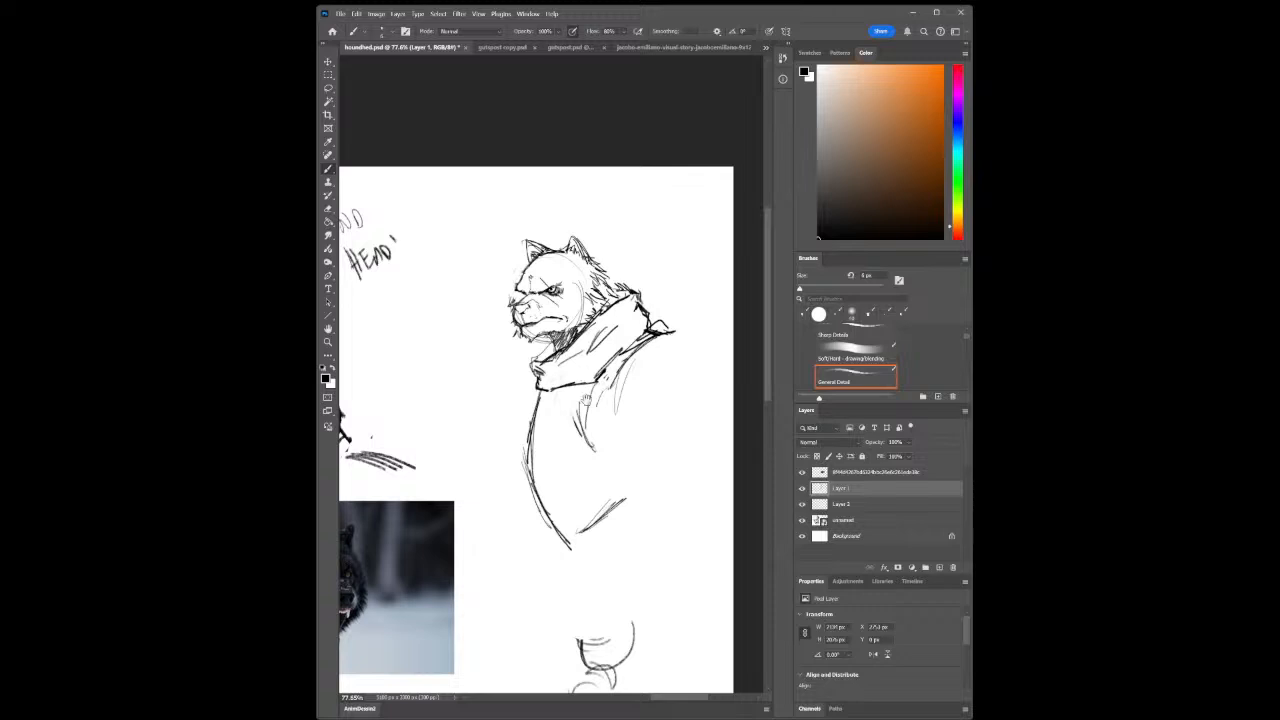
Scale down the maid-outfit reference image at the left side of the canvas
drag(630, 372, 691, 364)
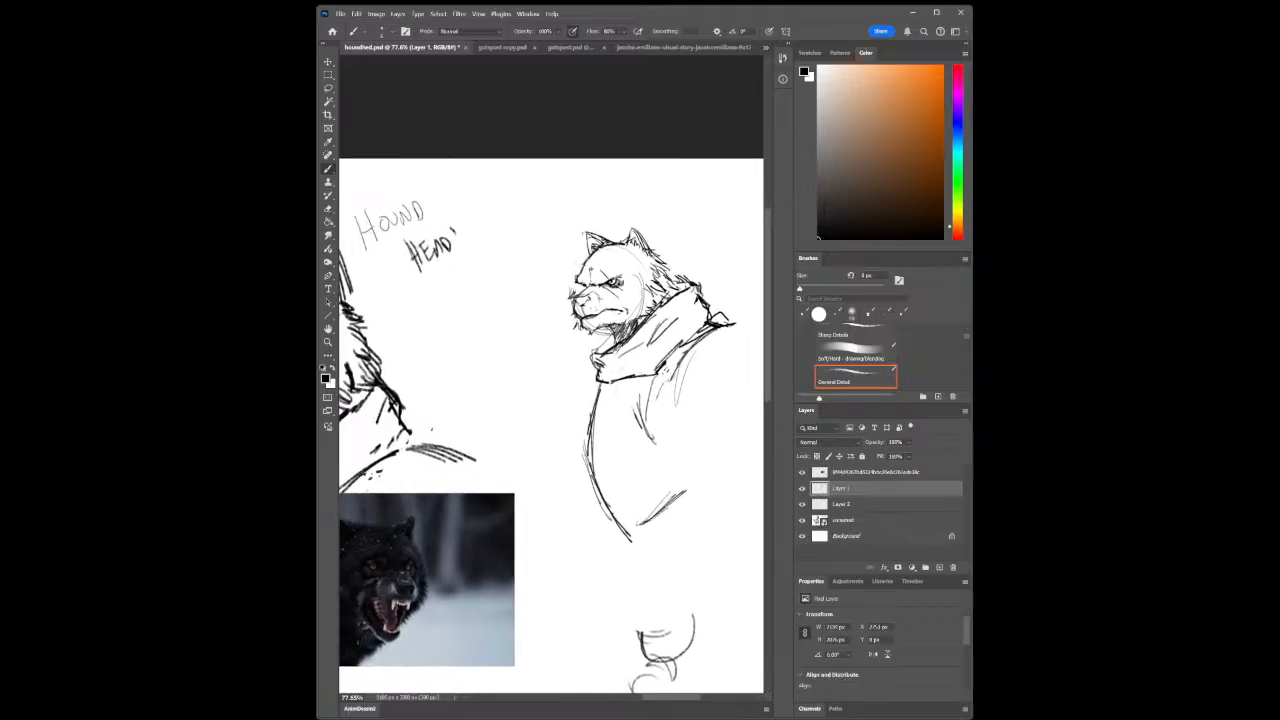
key(ctrl+0)
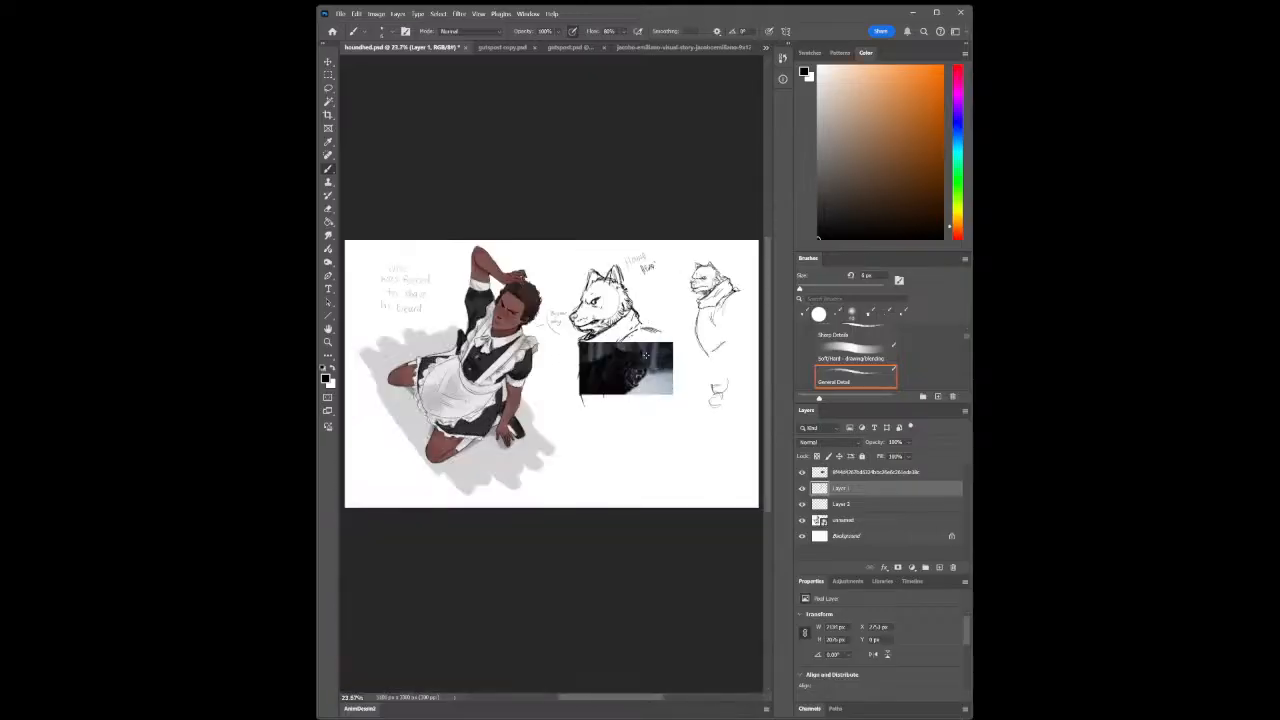
click(328, 63)
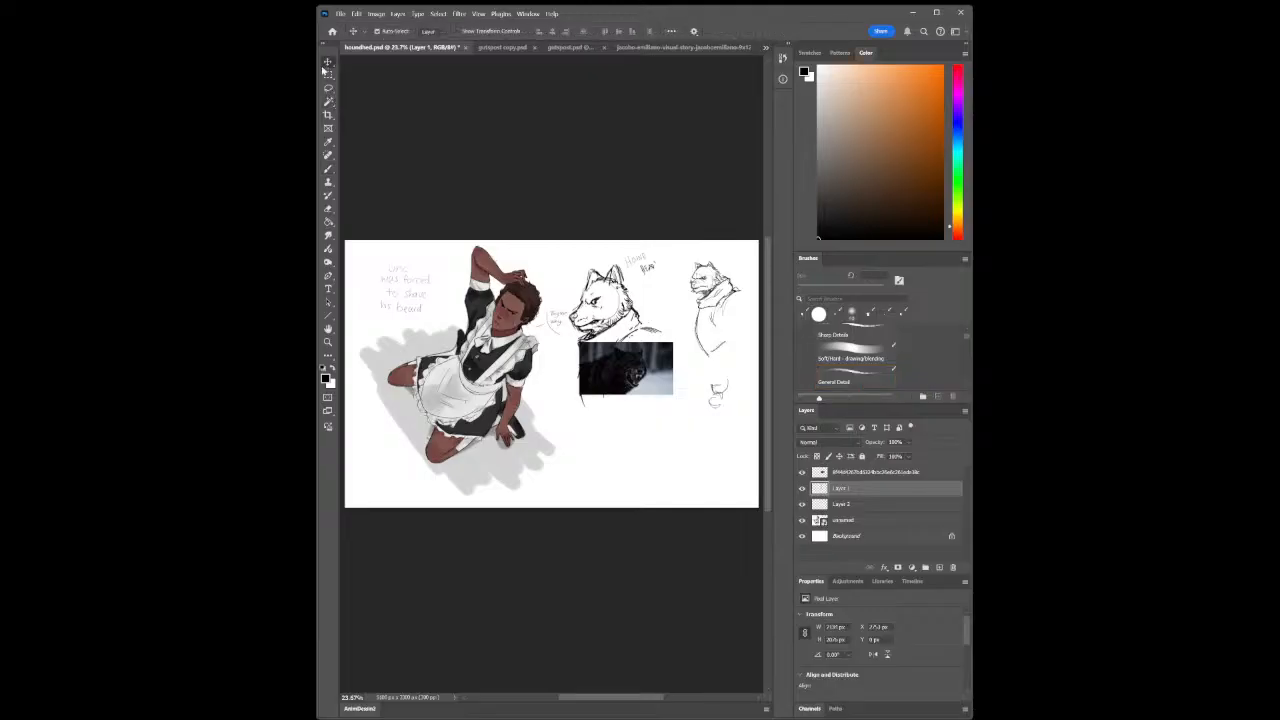
click(470, 315)
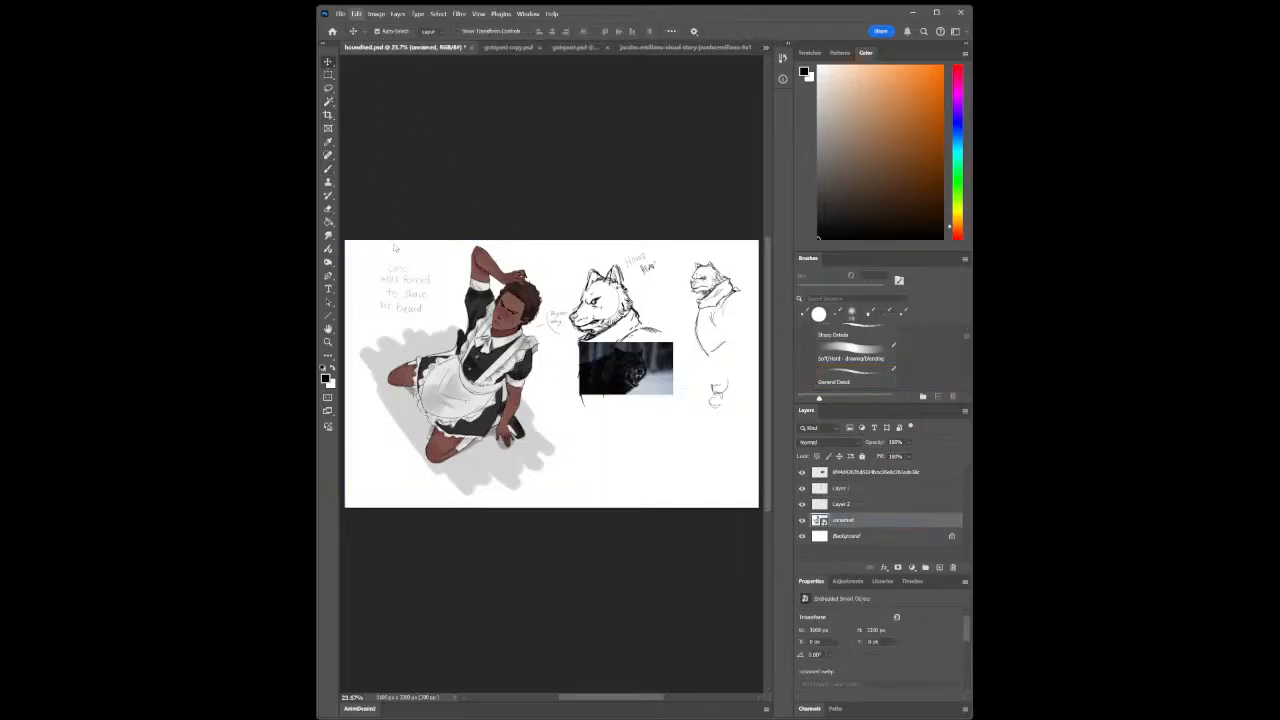
key(ctrl+t)
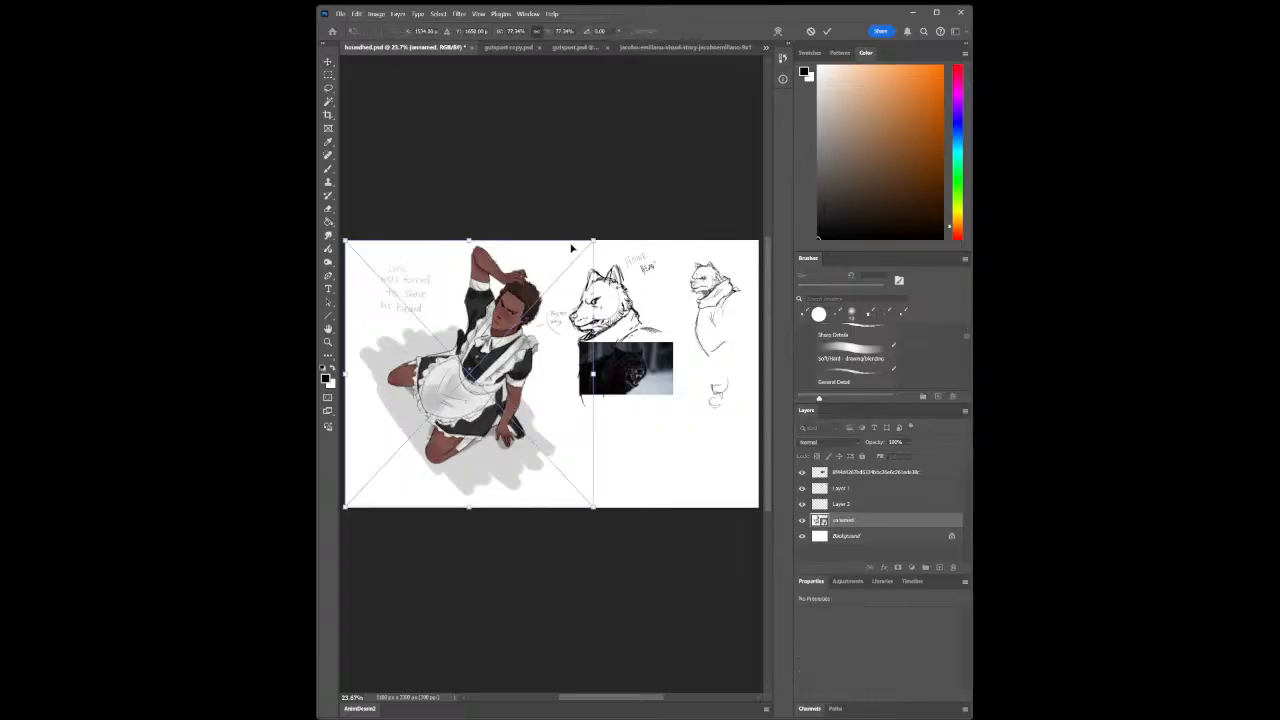
drag(590, 244, 460, 334)
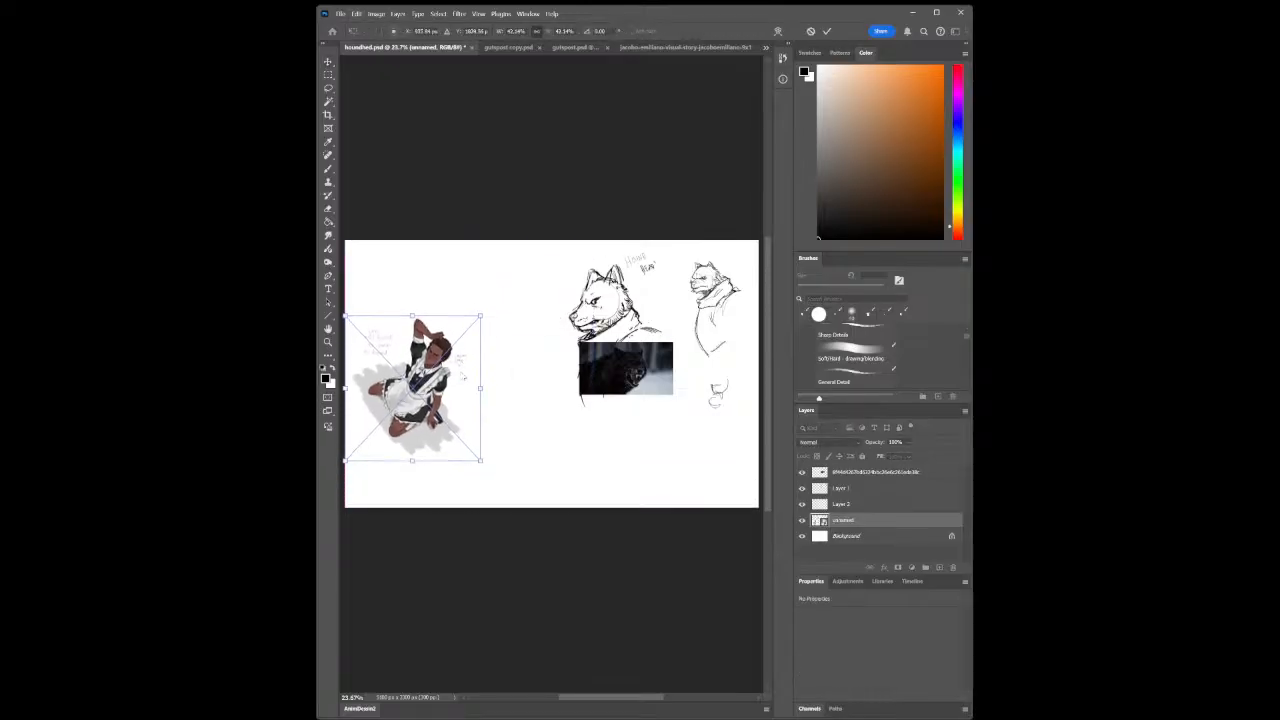
click(826, 31)
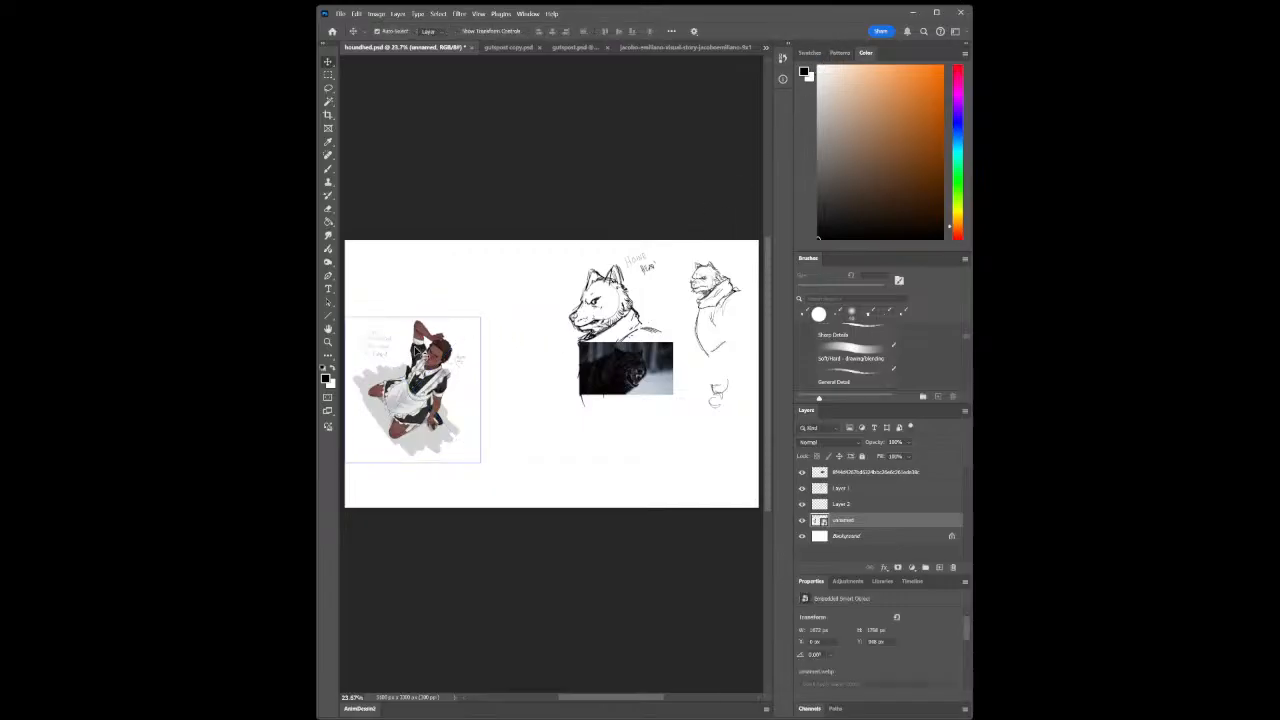
Strengthen the torso's front contour, pointed lower end and inner arm folds on a new layer
click(327, 342)
drag(714, 303, 627, 370)
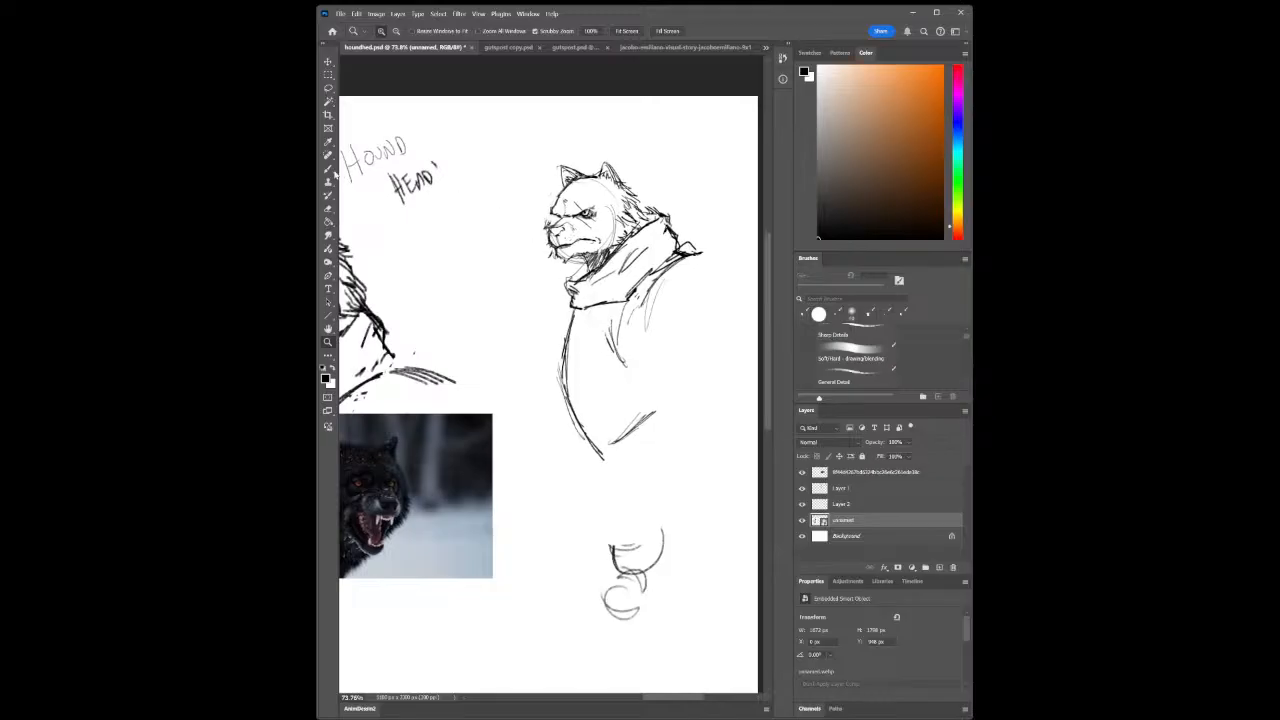
key(b)
mouse_move(569, 336)
mouse_down()
mouse_move(569, 403)
mouse_move(595, 463)
mouse_up()
drag(571, 403, 598, 477)
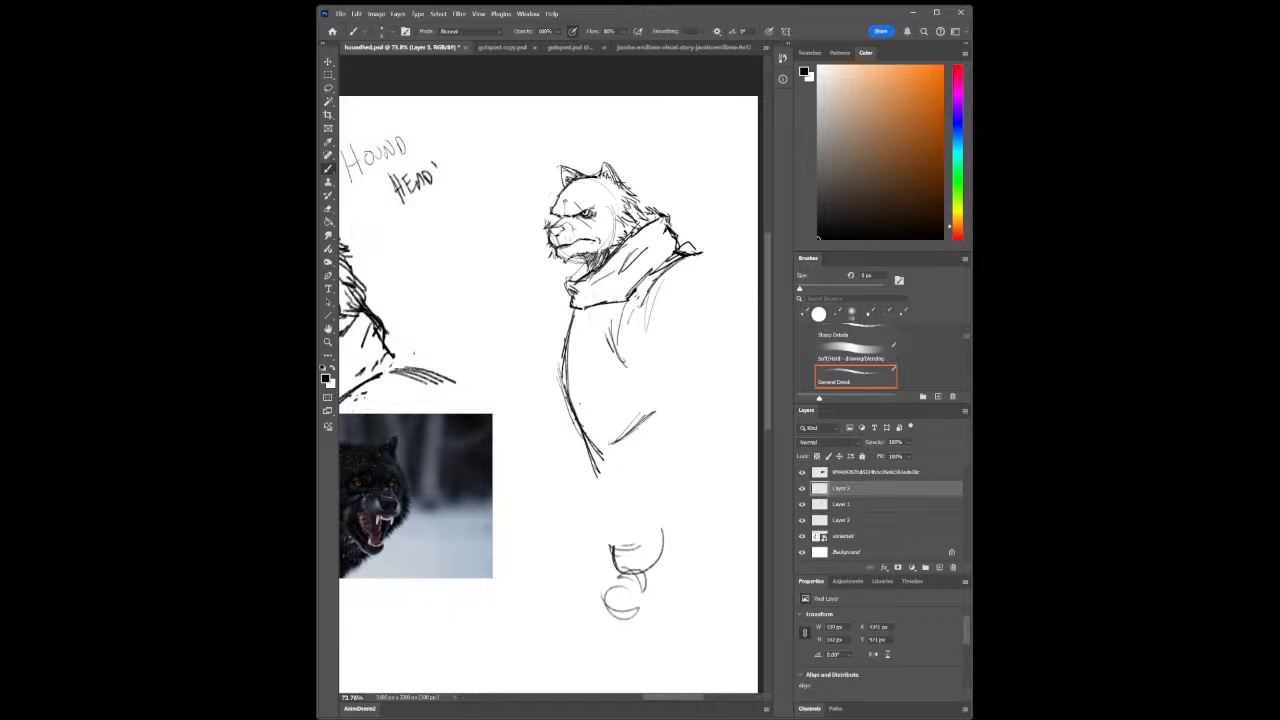
mouse_move(622, 452)
mouse_down()
mouse_move(600, 478)
mouse_move(630, 446)
mouse_up()
drag(626, 302, 627, 335)
drag(635, 297, 625, 359)
drag(573, 392, 590, 340)
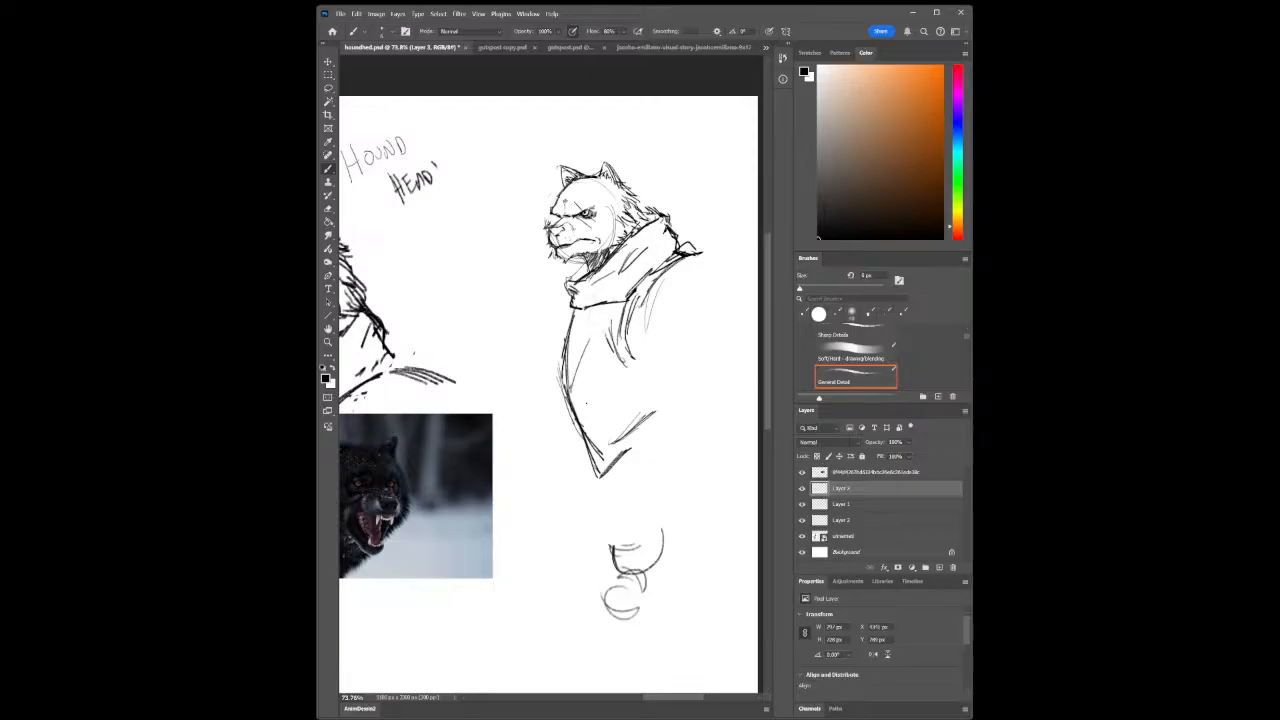
Compare with the maid reference, then extend the torso's lower edge and darken the inner arm fold
click(329, 343)
drag(496, 392, 421, 443)
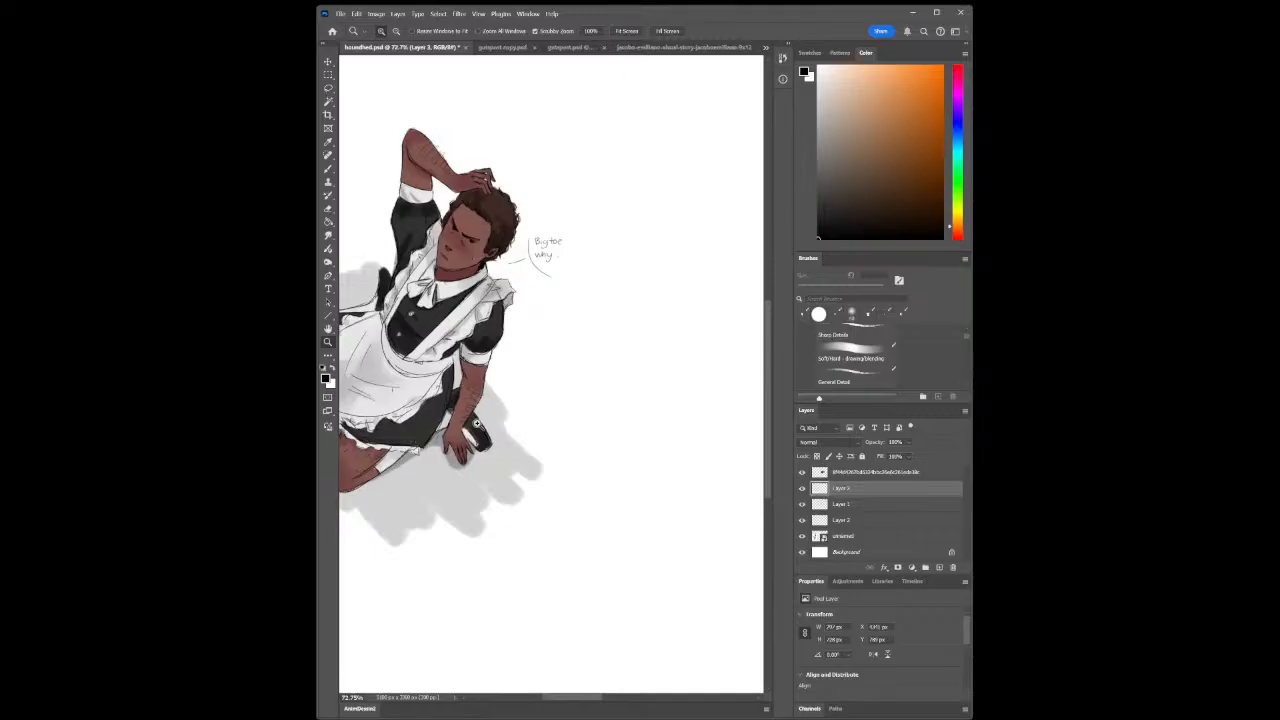
drag(615, 297, 590, 372)
mouse_move(734, 620)
mouse_down()
mouse_move(691, 554)
mouse_move(746, 577)
mouse_up()
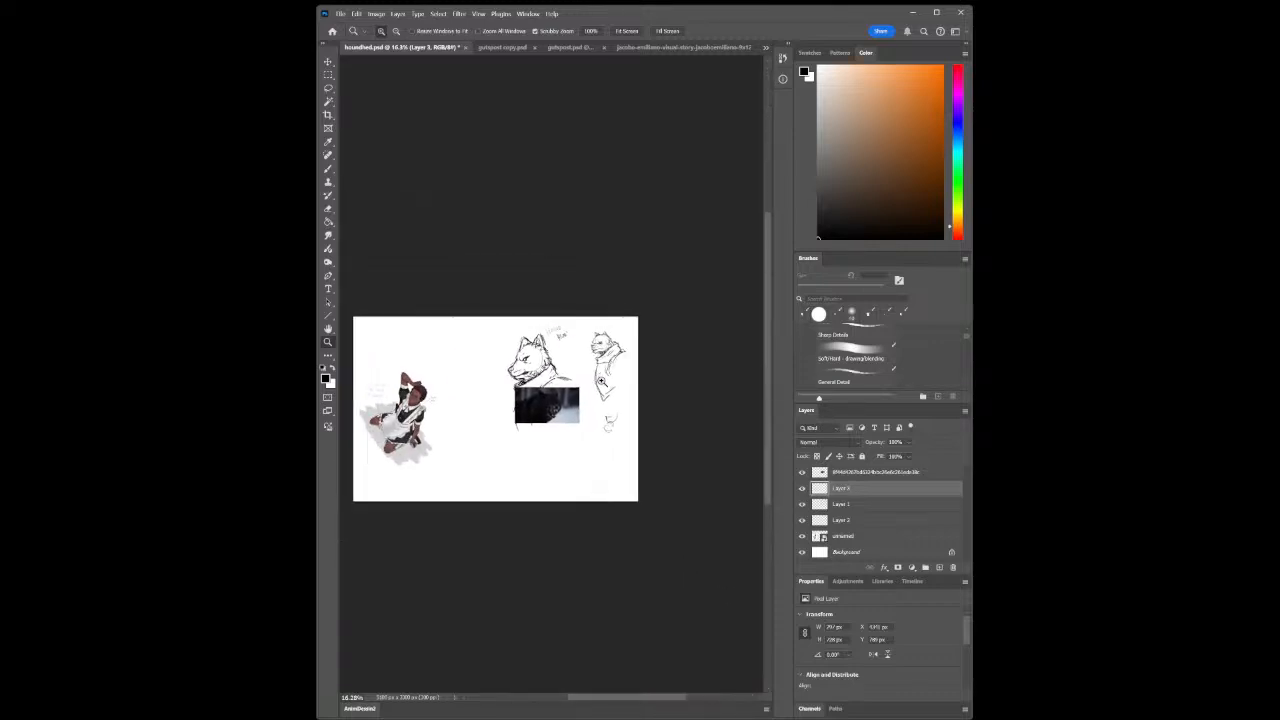
mouse_move(604, 384)
mouse_down()
mouse_move(663, 386)
mouse_move(608, 391)
mouse_up()
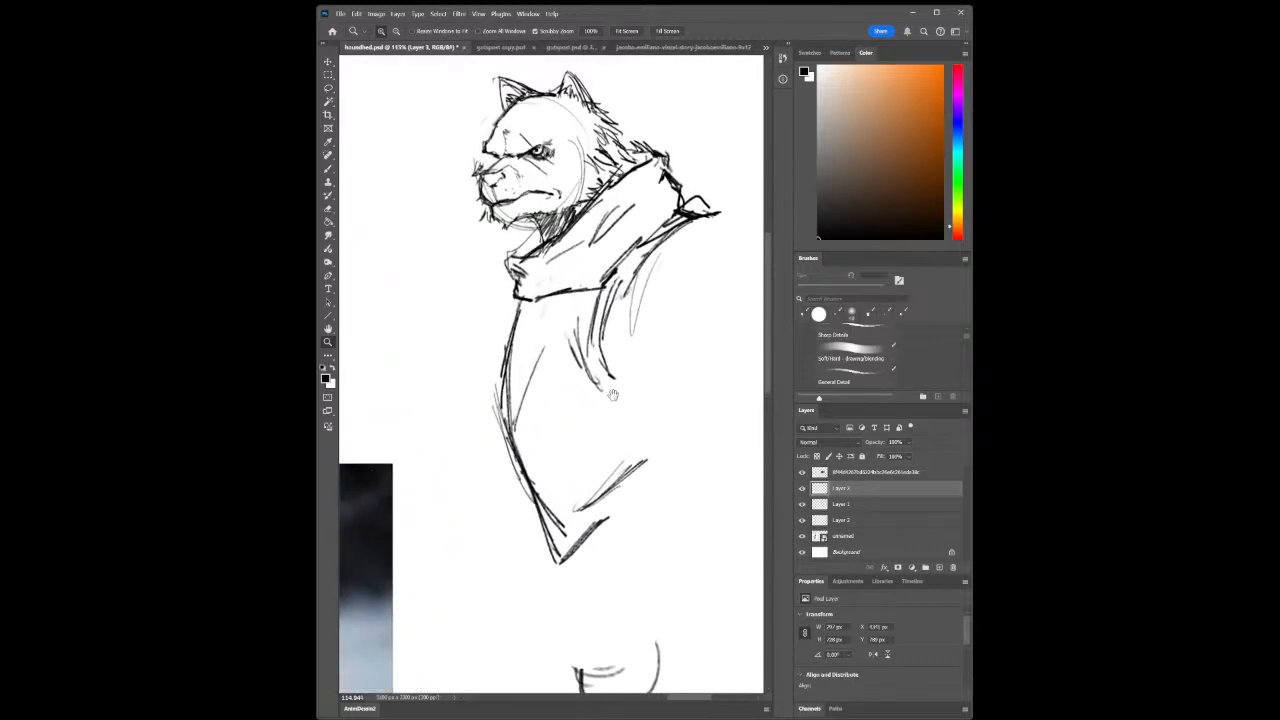
click(328, 168)
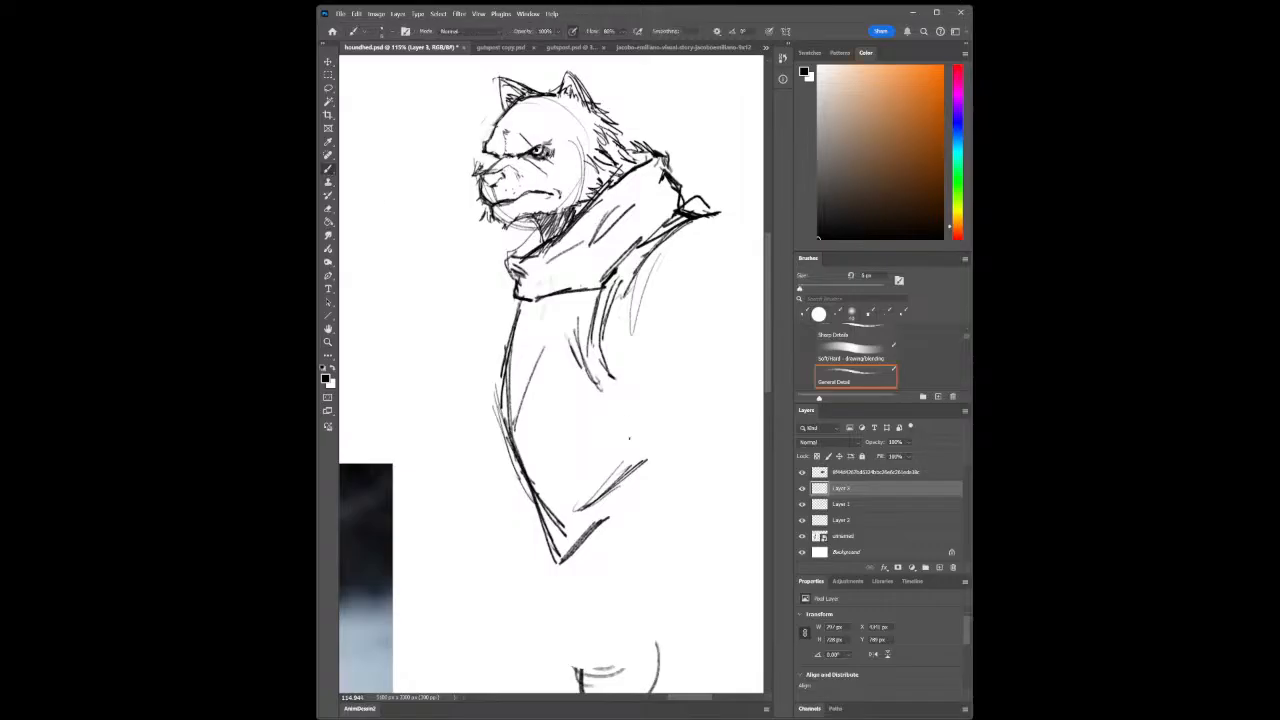
mouse_move(645, 483)
mouse_down()
mouse_move(590, 535)
mouse_move(630, 500)
mouse_up()
drag(623, 279, 621, 382)
click(328, 342)
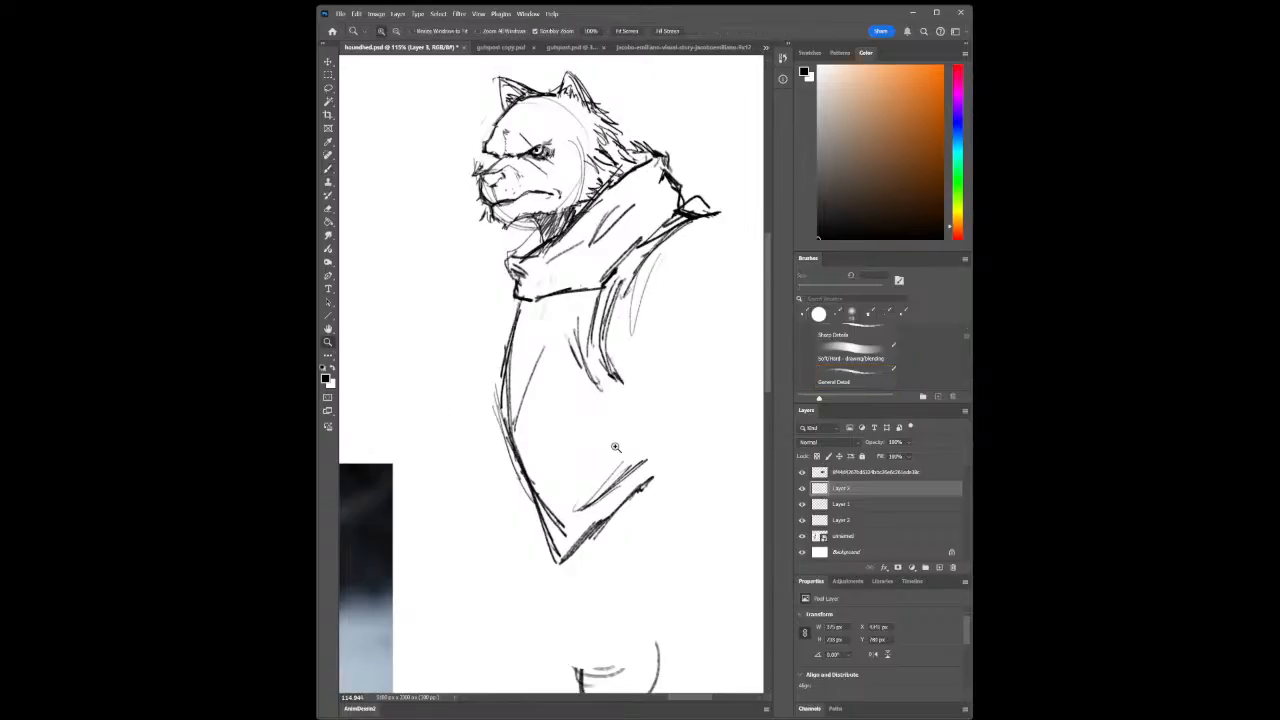
Sketch a loose coat edge along the torso's front contour and add a diagonal lapel with a pointed fold on the chest
drag(616, 447, 555, 450)
drag(664, 519, 700, 515)
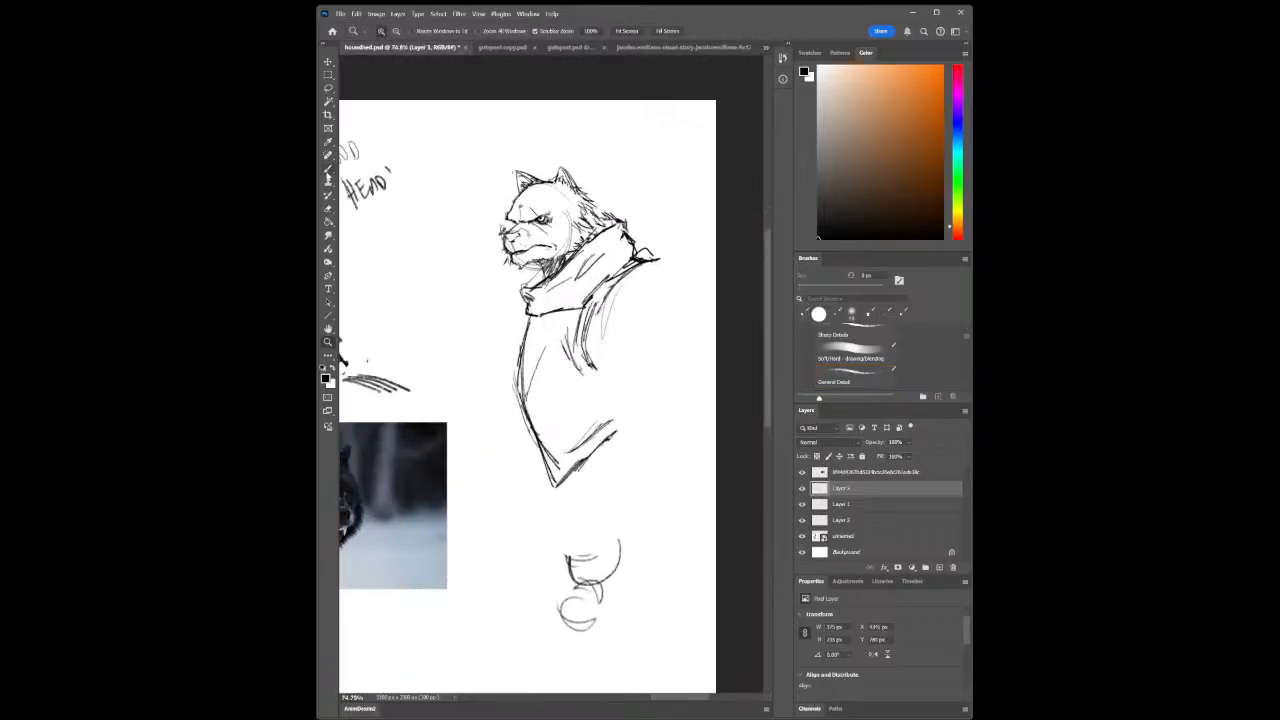
key(b)
mouse_move(528, 312)
mouse_down()
mouse_move(520, 380)
mouse_move(536, 476)
mouse_up()
drag(530, 408, 540, 480)
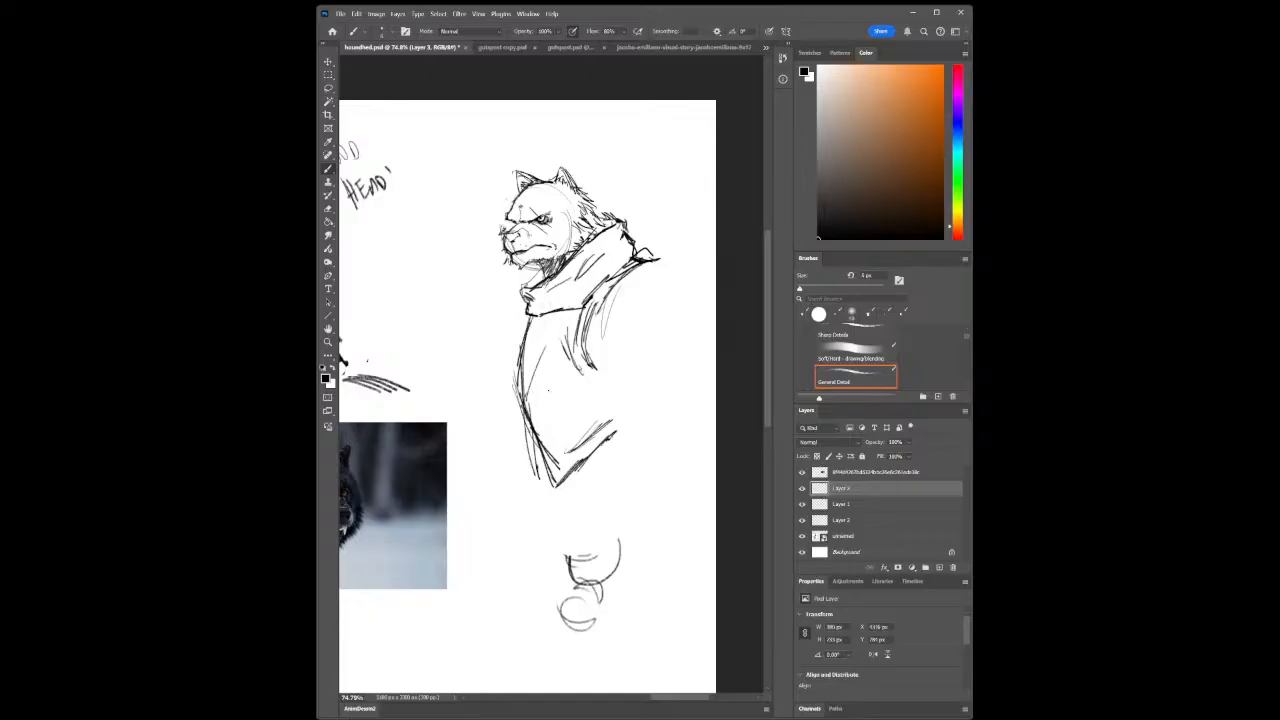
drag(560, 361, 536, 431)
mouse_move(564, 321)
mouse_down()
mouse_move(529, 397)
mouse_move(533, 387)
mouse_up()
mouse_move(530, 392)
mouse_down()
mouse_move(554, 422)
mouse_move(536, 422)
mouse_move(534, 404)
mouse_move(586, 442)
mouse_up()
drag(590, 396, 584, 438)
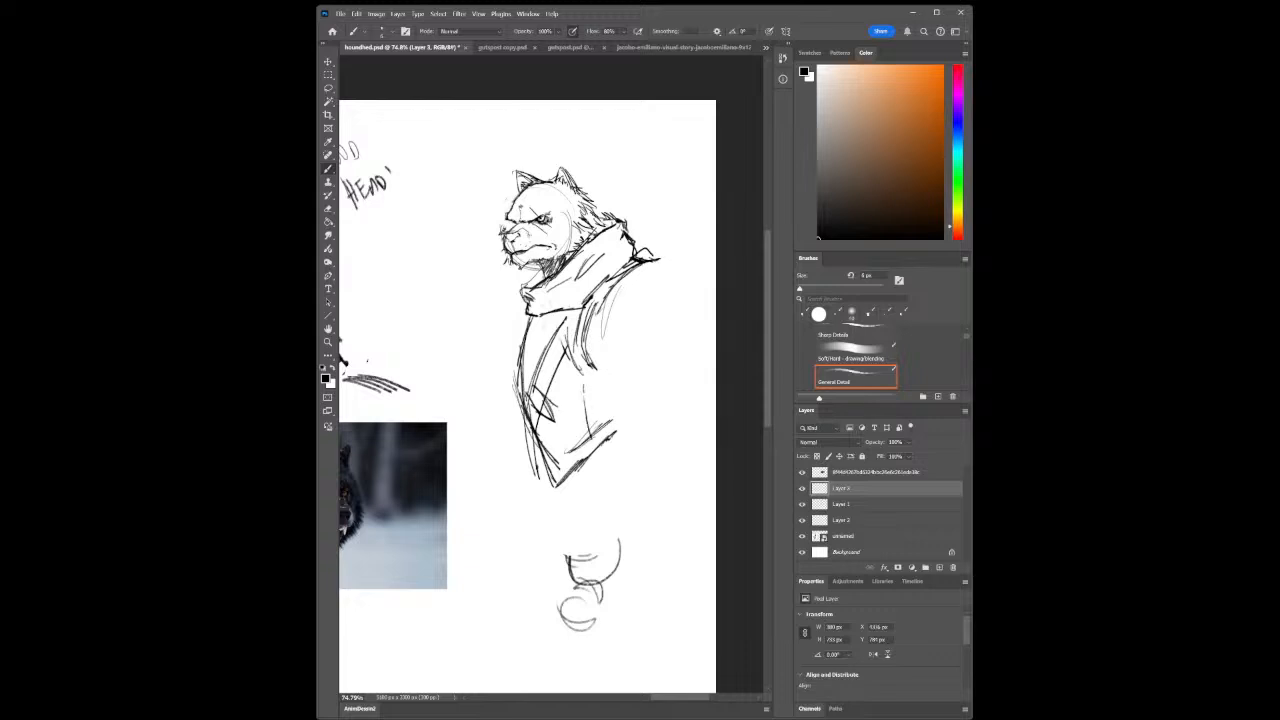
Draw the torso's inner side line and add a second parallel line beneath the lower edge to form a belt band
drag(586, 382, 558, 506)
mouse_move(584, 472)
mouse_down()
mouse_move(562, 500)
mouse_move(581, 443)
mouse_up()
drag(561, 498, 613, 447)
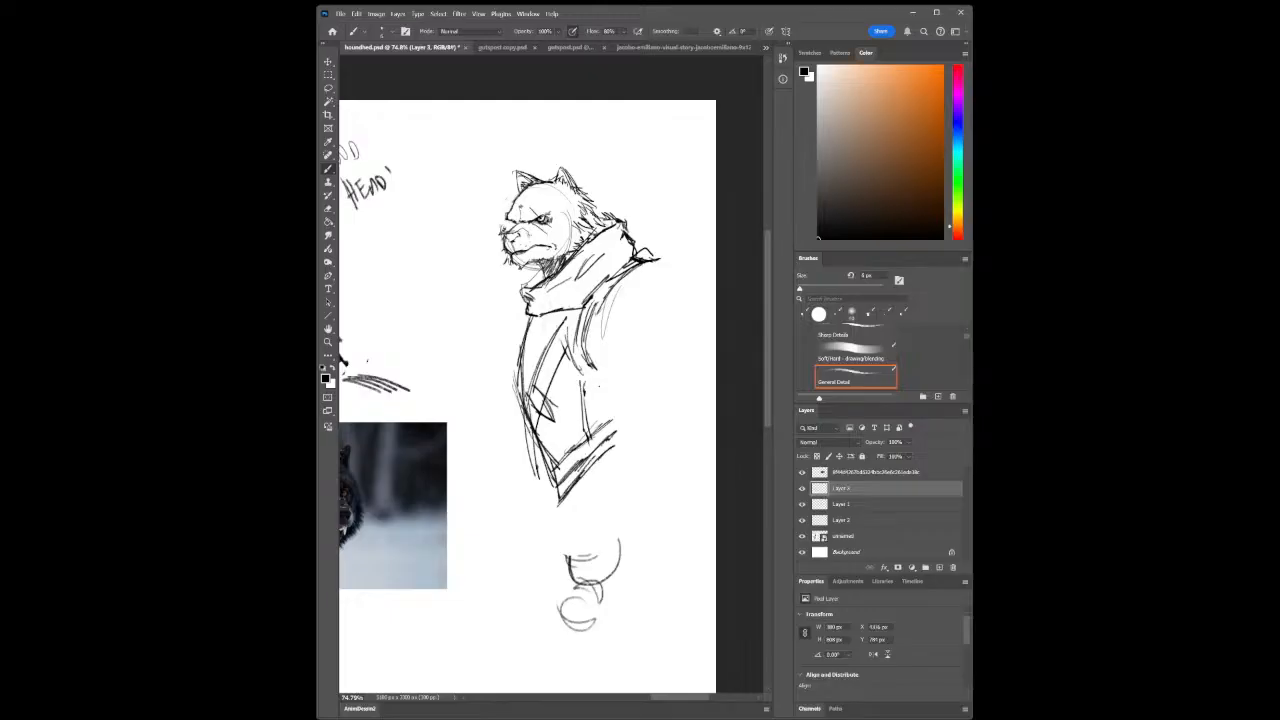
Darken the shoulder tip and front contour, and rough in an angled short-sleeve hem beside the inner arm fold
drag(641, 271, 661, 260)
drag(523, 368, 517, 399)
mouse_move(602, 308)
mouse_down()
mouse_move(602, 358)
mouse_move(622, 376)
mouse_move(678, 345)
mouse_up()
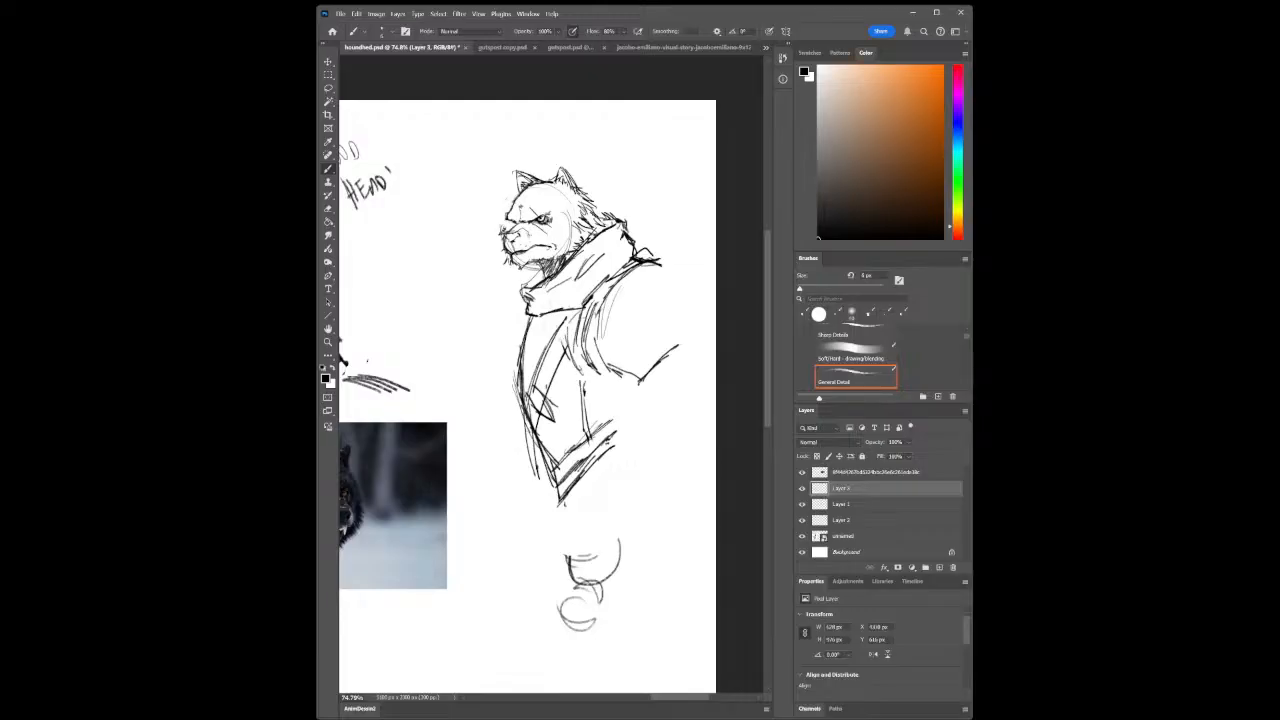
Erase the dark inner arm folds, compare the two torso sketch layers and merge them into one
mouse_move(566, 318)
mouse_down()
mouse_move(586, 360)
mouse_move(659, 357)
mouse_move(604, 352)
mouse_move(597, 328)
mouse_move(610, 316)
mouse_up()
click(328, 209)
click(845, 503)
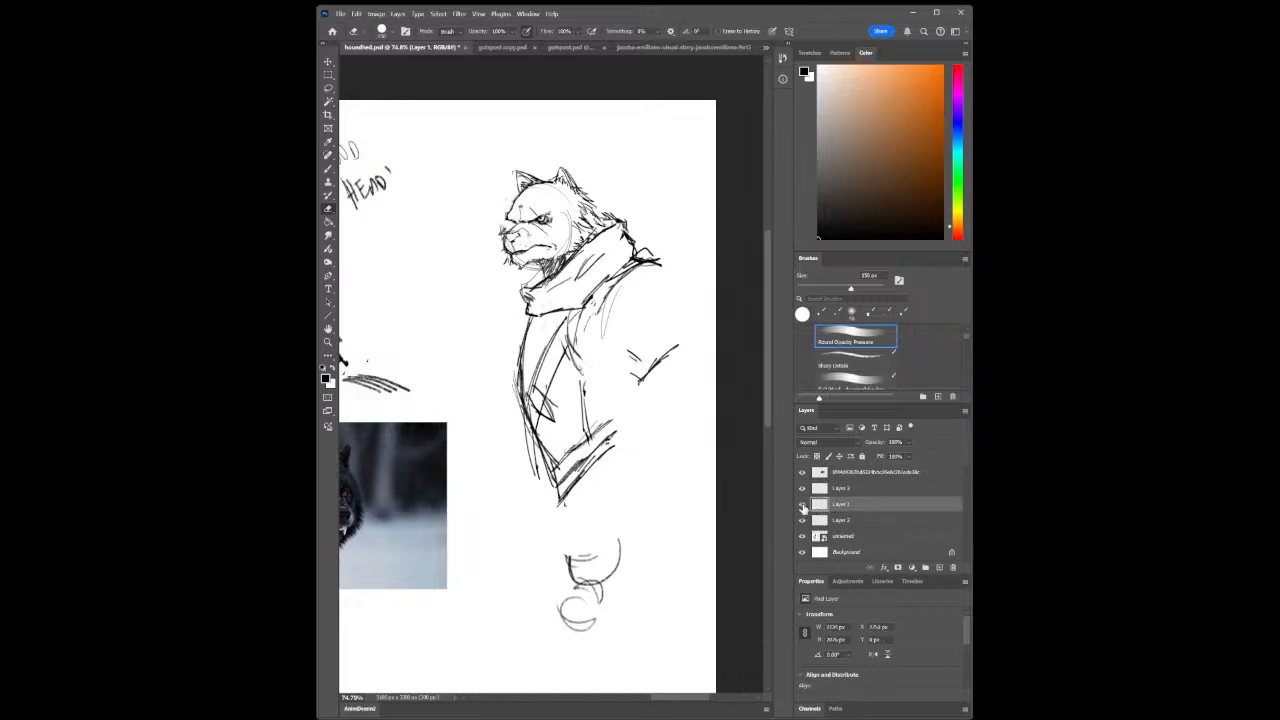
click(802, 504)
click(802, 504)
click(802, 488)
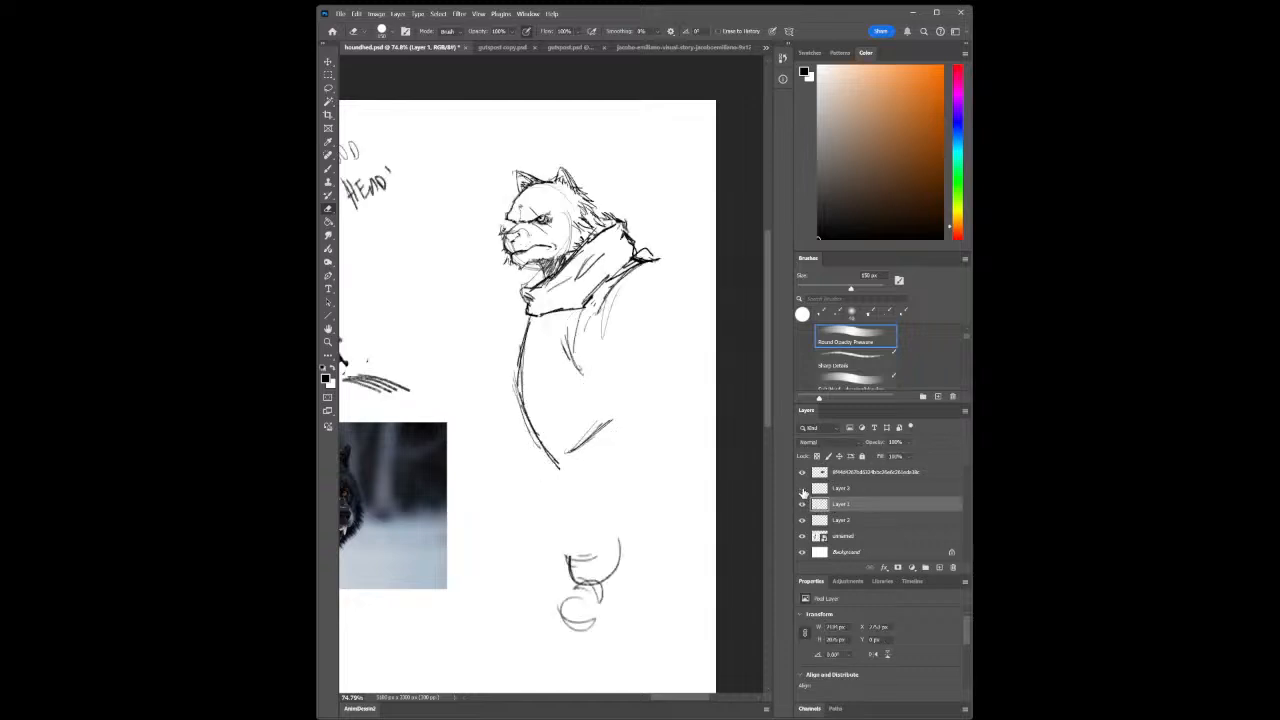
click(803, 489)
click(840, 490)
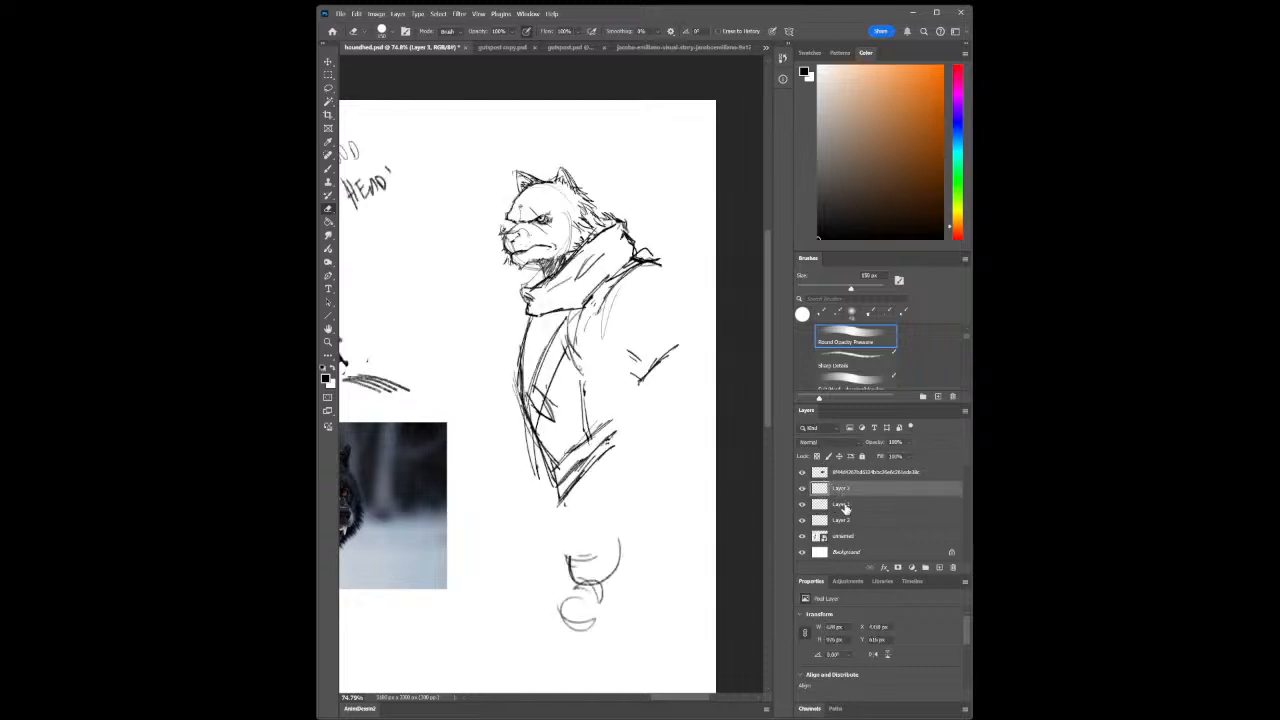
shift+click(847, 509)
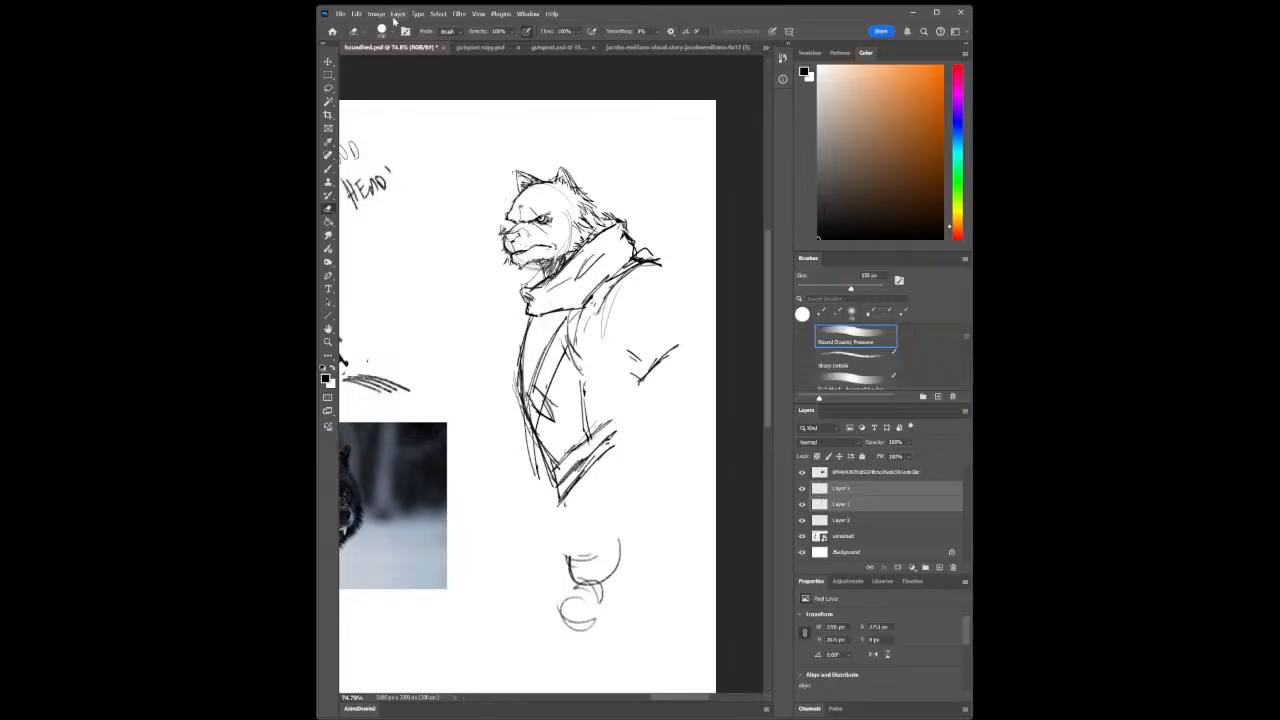
key(ctrl+e)
Erase the leftover arm strokes and redraw the armhole, rounded shoulder and outer sleeve contour
mouse_move(648, 345)
mouse_down()
mouse_move(634, 363)
mouse_move(656, 341)
mouse_move(651, 268)
mouse_move(578, 350)
mouse_move(612, 374)
mouse_up()
key(b)
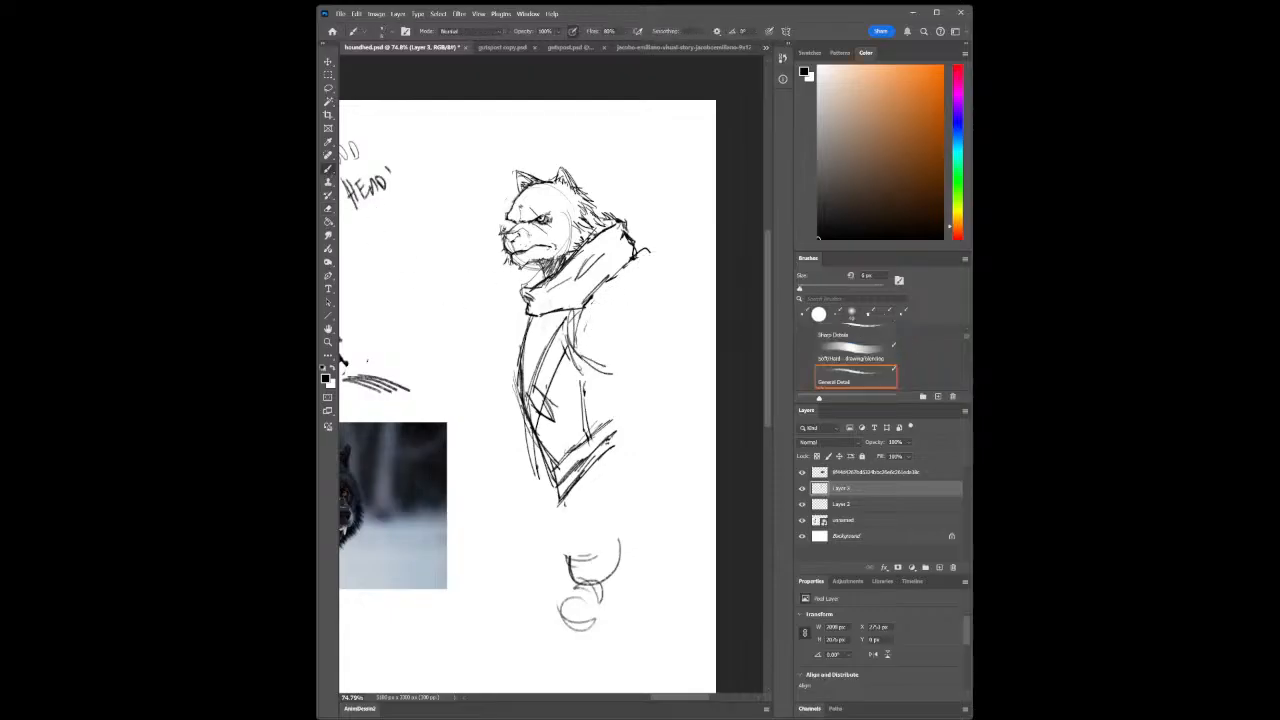
drag(565, 329, 587, 377)
drag(640, 264, 672, 290)
drag(646, 390, 684, 362)
drag(666, 293, 689, 347)
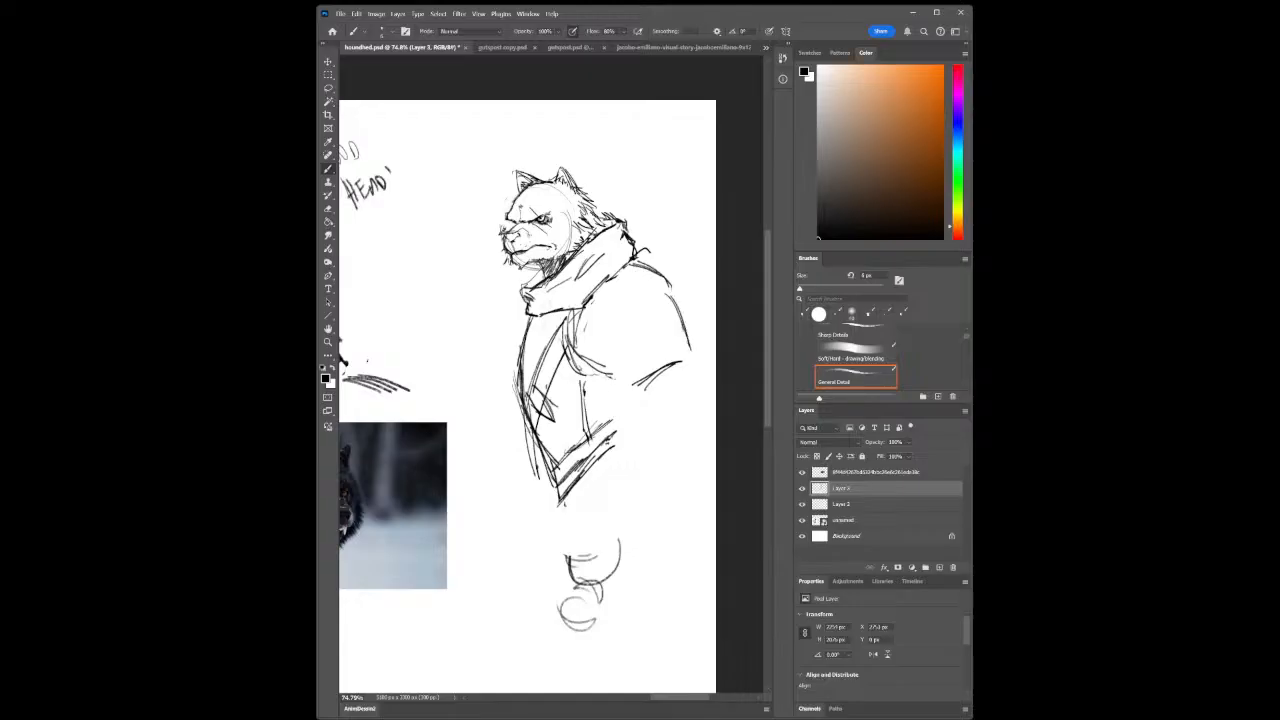
Draw a thick, angled sleeve hem across the upper arm from the armhole to the outer contour
drag(611, 389, 626, 377)
drag(613, 399, 678, 363)
mouse_move(598, 406)
mouse_down()
mouse_move(624, 374)
mouse_move(680, 373)
mouse_up()
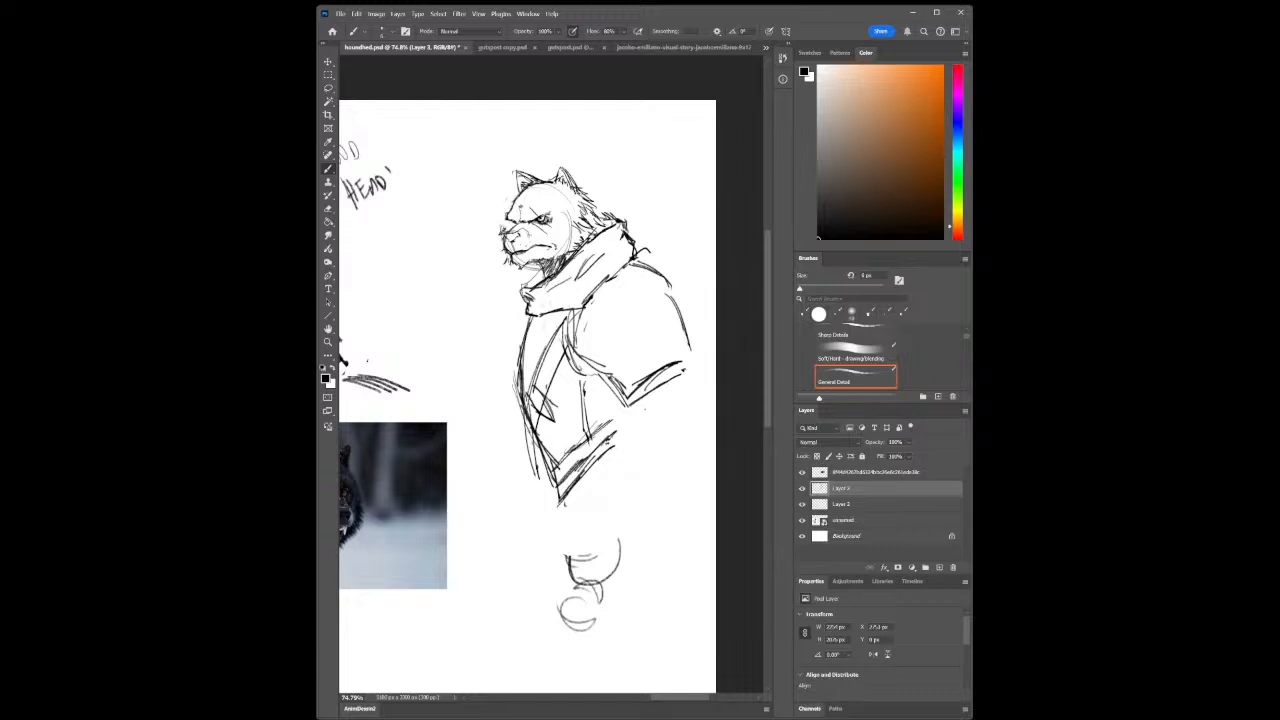
Sketch a sword grip with a round pommel projecting forward from the figure's waist
mouse_move(488, 420)
mouse_down()
mouse_move(524, 457)
mouse_move(500, 434)
mouse_up()
drag(497, 429, 535, 469)
mouse_move(481, 412)
mouse_down()
mouse_move(535, 456)
mouse_move(539, 476)
mouse_up()
drag(502, 434, 537, 474)
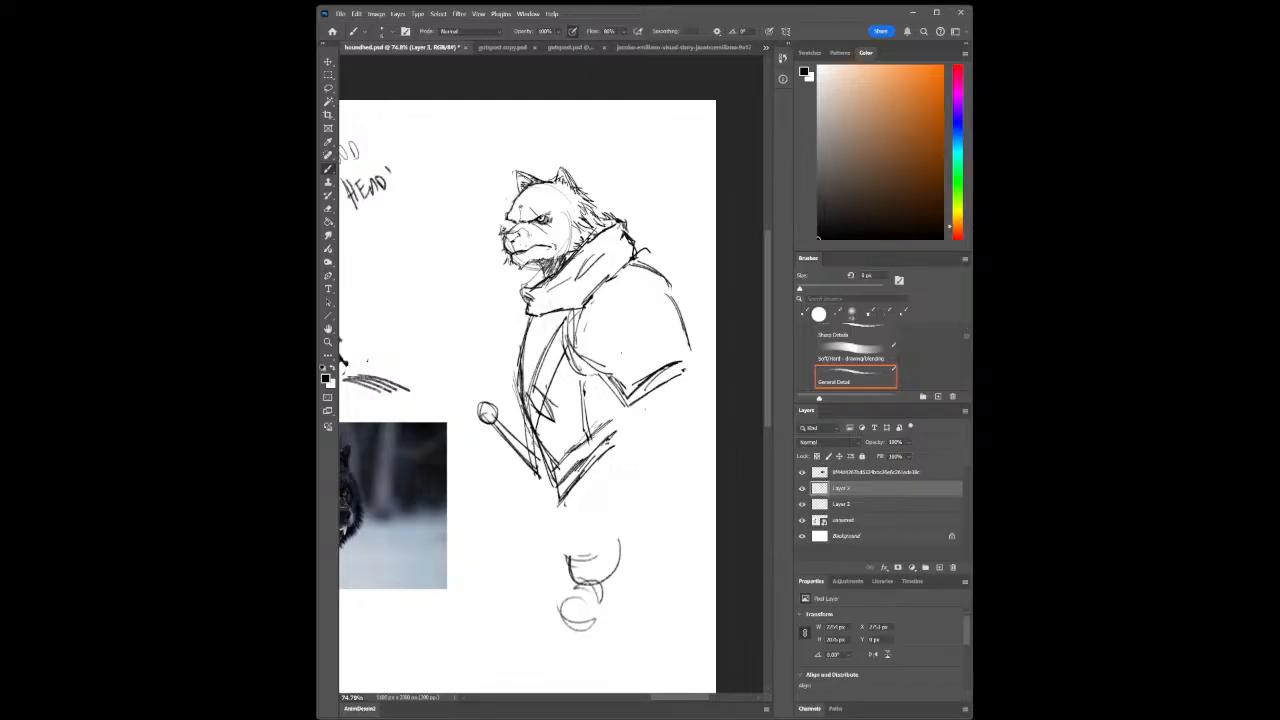
Add a parallel band below the sleeve hem and join it to the outer arm contour
mouse_move(607, 382)
mouse_down()
mouse_move(631, 415)
mouse_move(677, 387)
mouse_up()
mouse_move(599, 367)
mouse_down()
mouse_move(627, 389)
mouse_move(657, 365)
mouse_up()
mouse_move(671, 317)
mouse_down()
mouse_move(698, 376)
mouse_move(675, 393)
mouse_up()
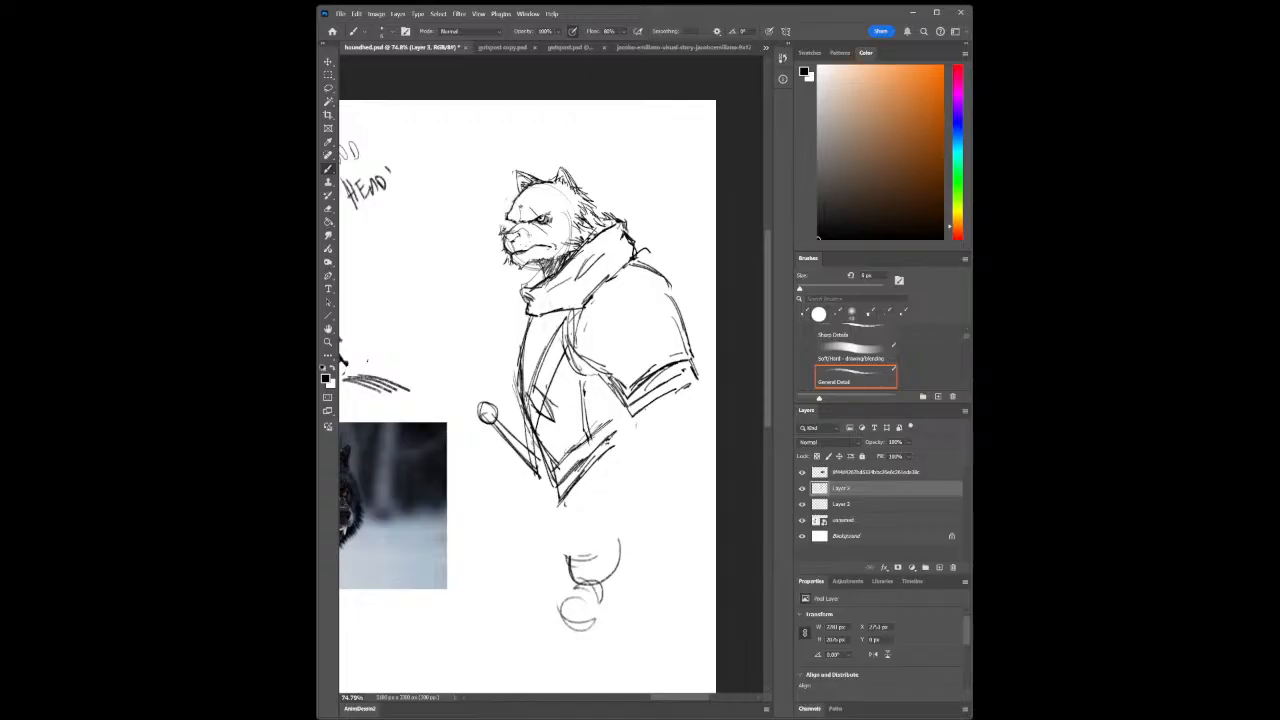
Refine the shoulder edge beneath the collar and draw parallel crossguard lines extending down from the sword grip at the waist
drag(594, 292, 622, 266)
drag(604, 286, 649, 253)
drag(547, 476, 522, 514)
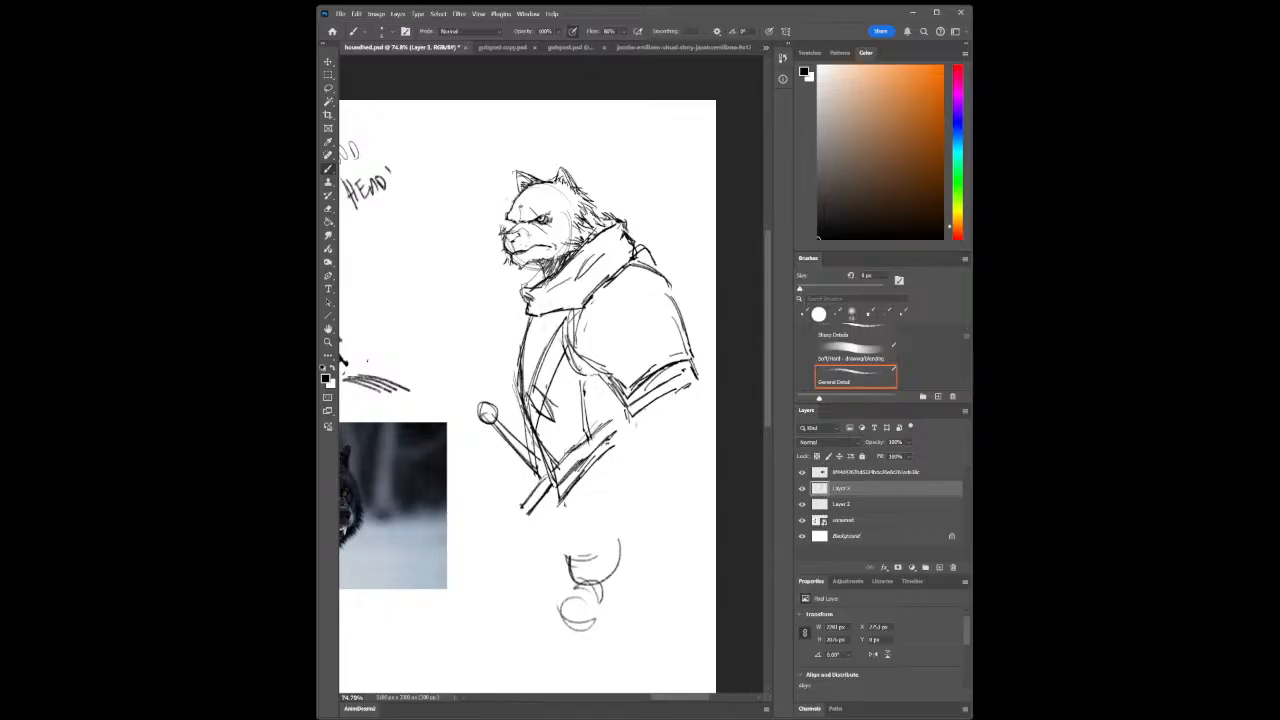
Darken the stripes of the sleeve band and reinforce the outer shoulder contour
drag(627, 412, 633, 430)
mouse_move(615, 393)
mouse_down()
mouse_move(633, 419)
mouse_move(690, 369)
mouse_up()
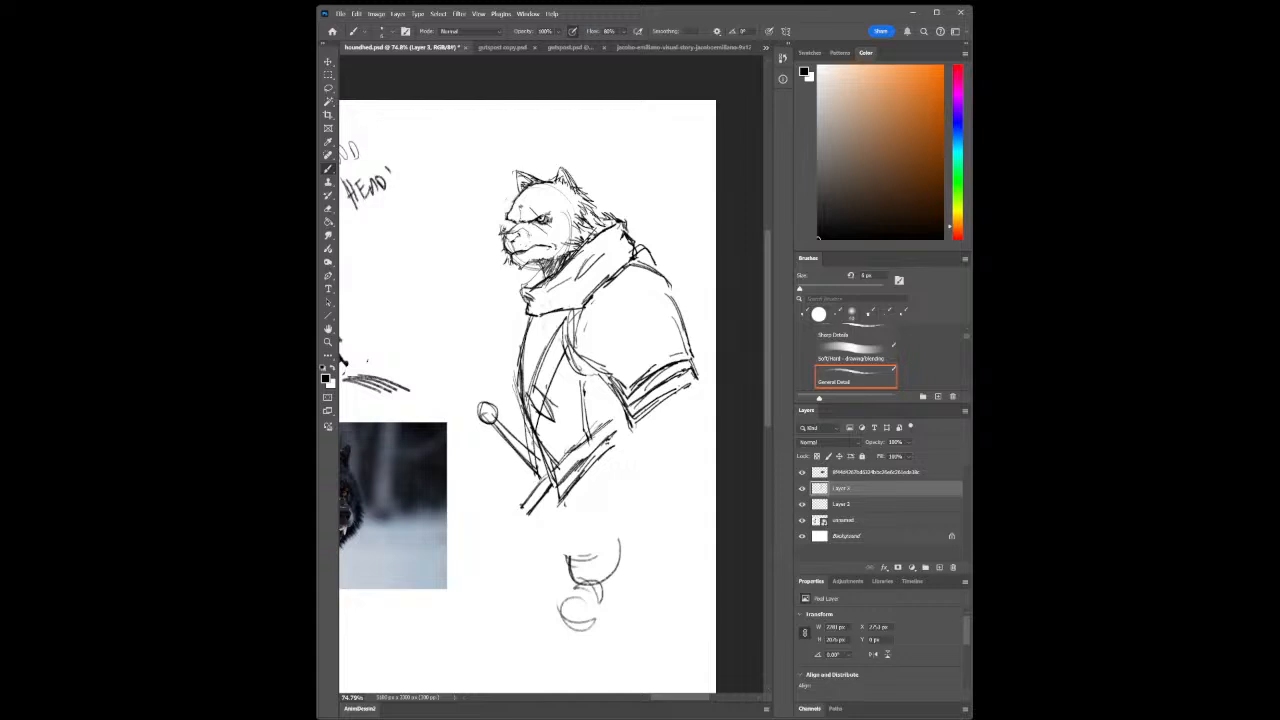
drag(627, 391, 645, 374)
drag(638, 378, 684, 353)
mouse_move(660, 284)
mouse_down()
mouse_move(677, 319)
mouse_move(670, 307)
mouse_up()
mouse_move(668, 305)
mouse_down()
mouse_move(679, 325)
mouse_move(679, 306)
mouse_up()
Sketch the forearm below the sleeve band with inner and outer contours and a small elbow crease
mouse_move(689, 387)
mouse_down()
mouse_move(705, 412)
mouse_move(699, 443)
mouse_move(631, 467)
mouse_up()
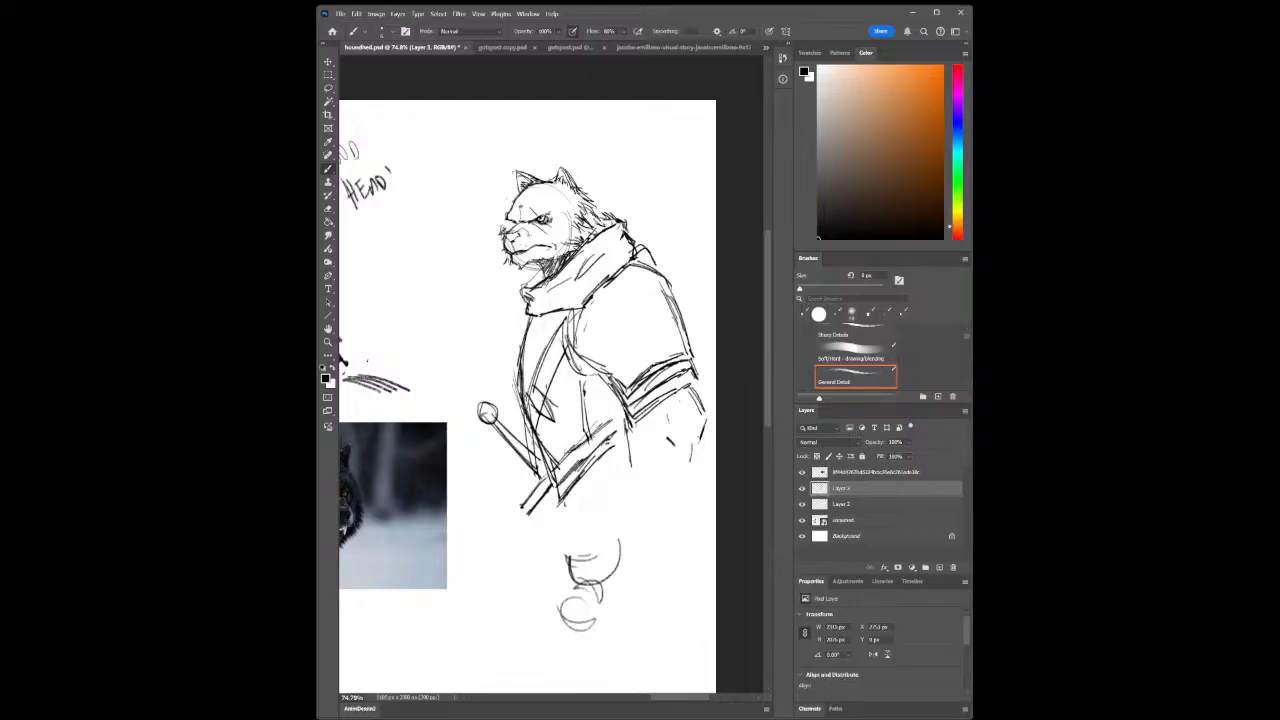
drag(699, 437, 690, 500)
drag(635, 435, 639, 497)
drag(630, 437, 635, 484)
drag(638, 477, 642, 507)
drag(641, 473, 643, 505)
drag(629, 424, 641, 480)
drag(635, 454, 642, 482)
drag(661, 417, 667, 437)
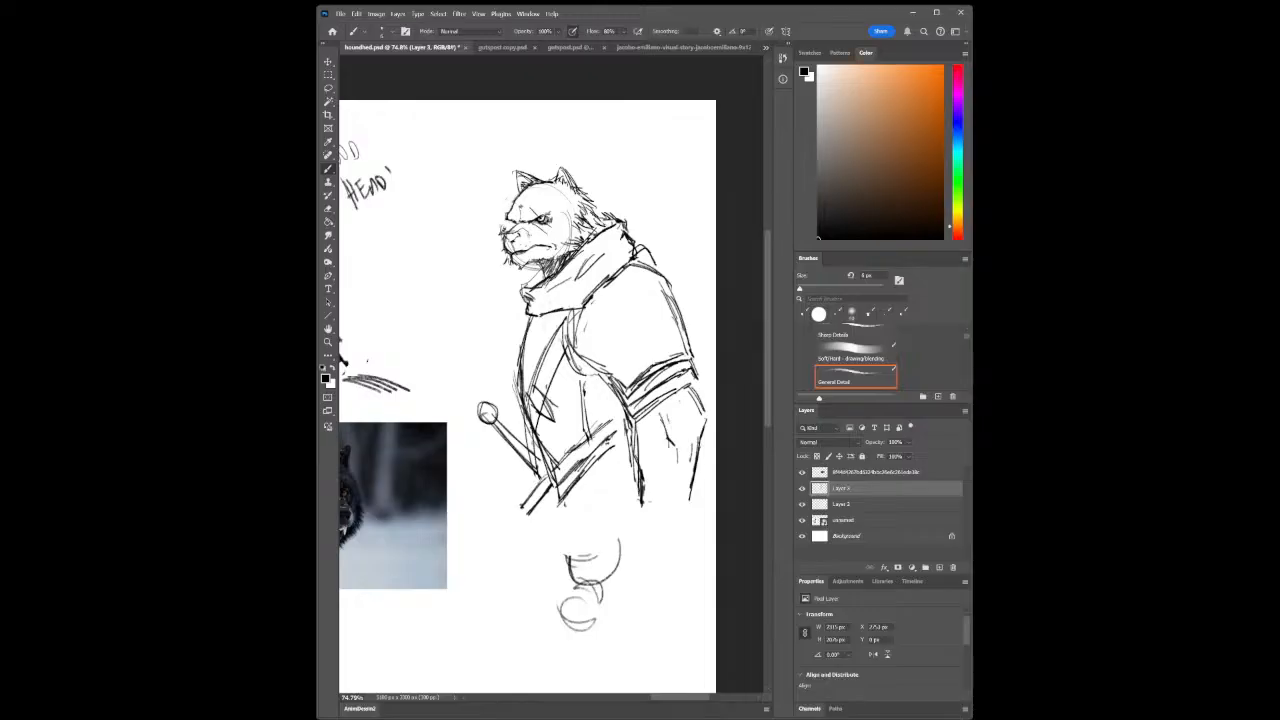
Add the elbow crease and a folded cuff at the wrist, and extend the belt line to the arm
drag(694, 393, 704, 419)
mouse_move(688, 480)
mouse_down()
mouse_move(694, 514)
mouse_move(642, 510)
mouse_up()
mouse_move(637, 462)
mouse_down()
mouse_move(638, 514)
mouse_move(692, 518)
mouse_up()
drag(634, 440, 682, 447)
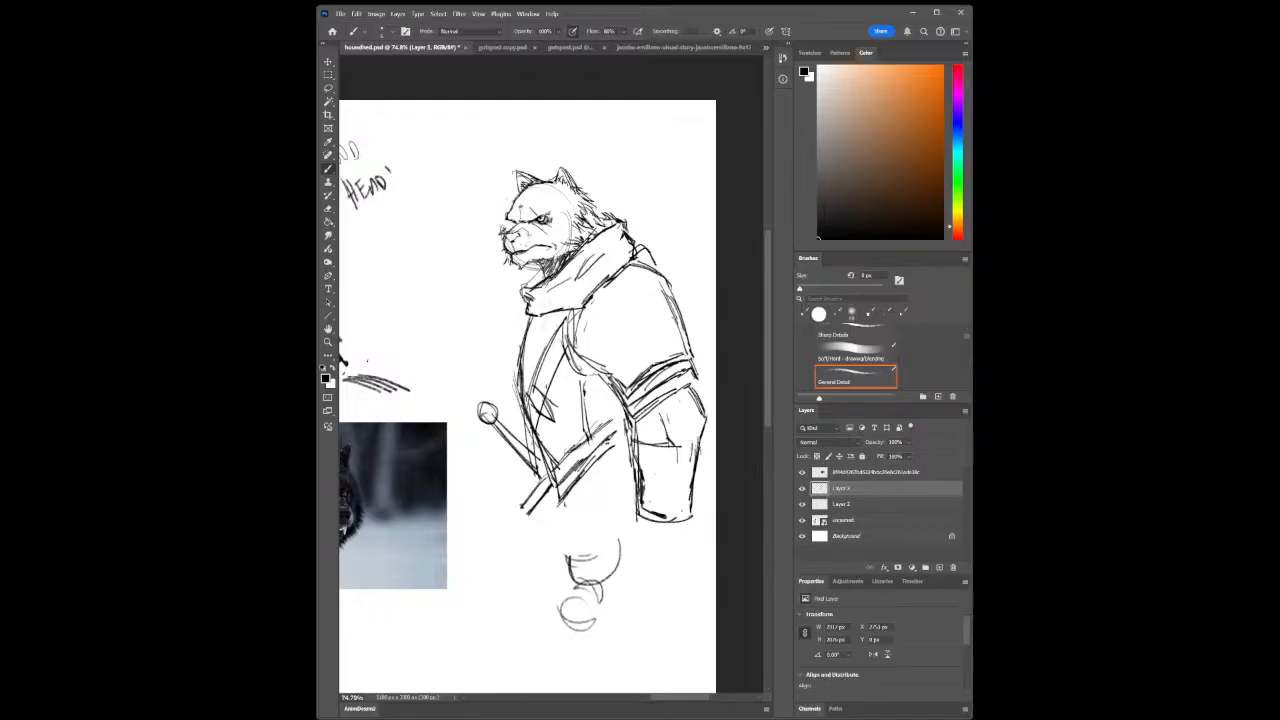
mouse_move(556, 486)
mouse_down()
mouse_move(551, 515)
mouse_move(630, 440)
mouse_up()
mouse_move(632, 506)
mouse_down()
mouse_move(632, 536)
mouse_move(688, 538)
mouse_move(695, 522)
mouse_up()
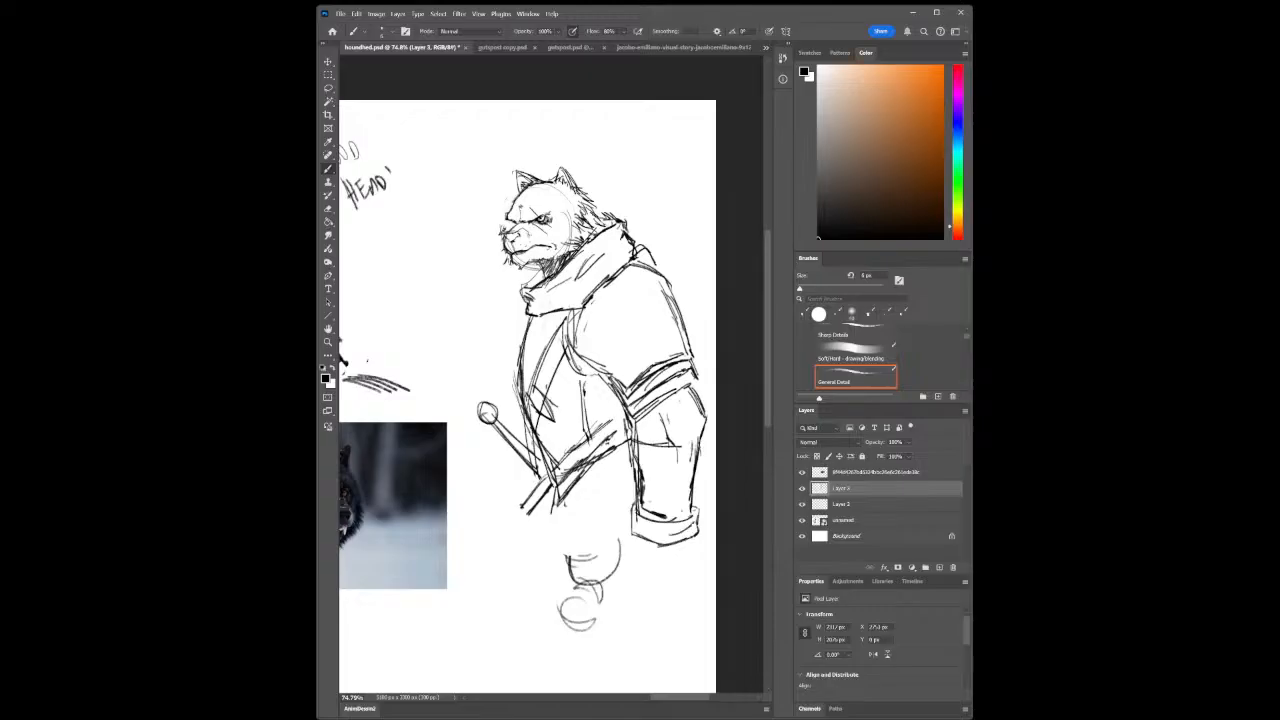
Erase the old circular hand sketches below the torso and the forearm's inner contour
key(e)
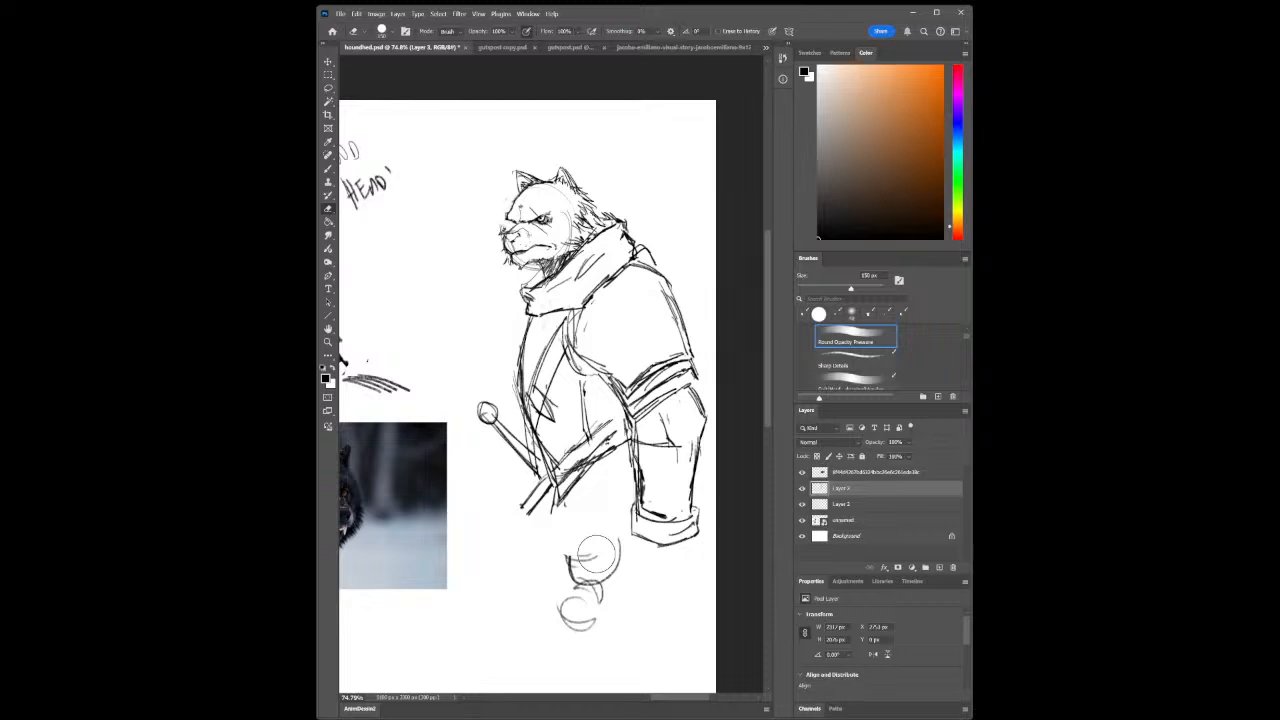
mouse_move(595, 553)
mouse_down()
mouse_move(583, 600)
mouse_move(600, 592)
mouse_up()
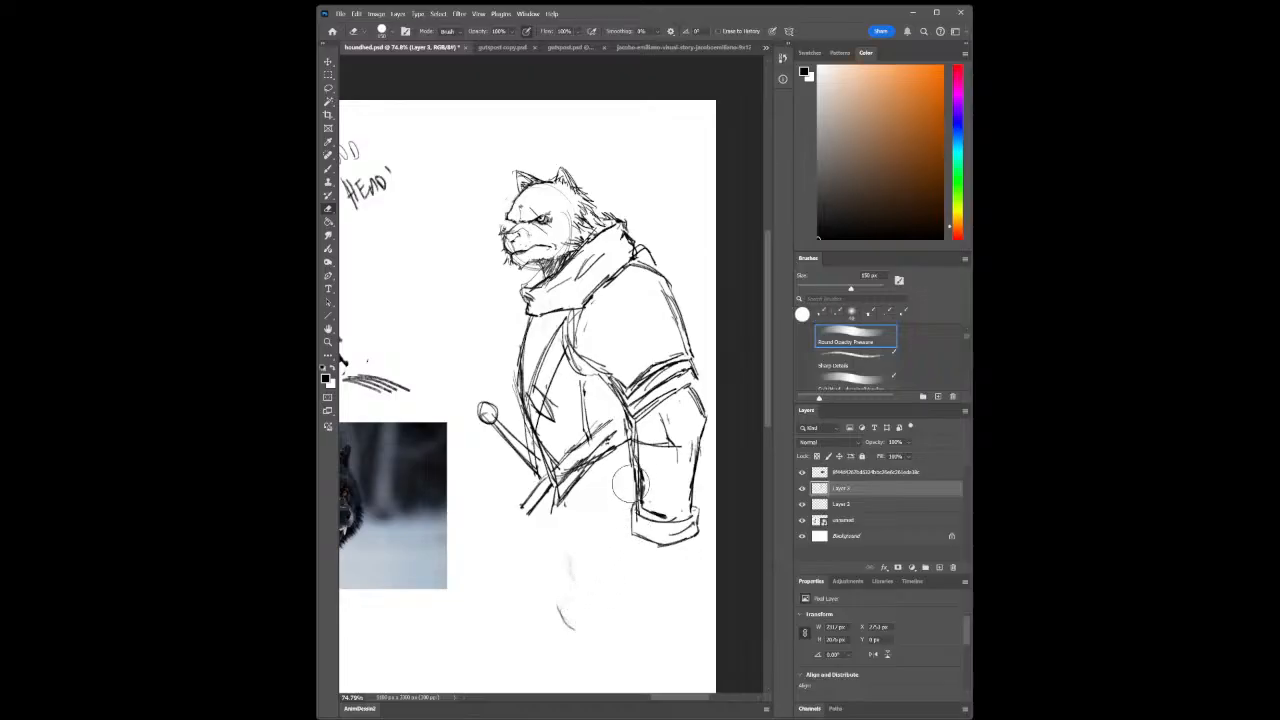
mouse_move(630, 487)
mouse_down()
mouse_move(634, 477)
mouse_move(625, 495)
mouse_up()
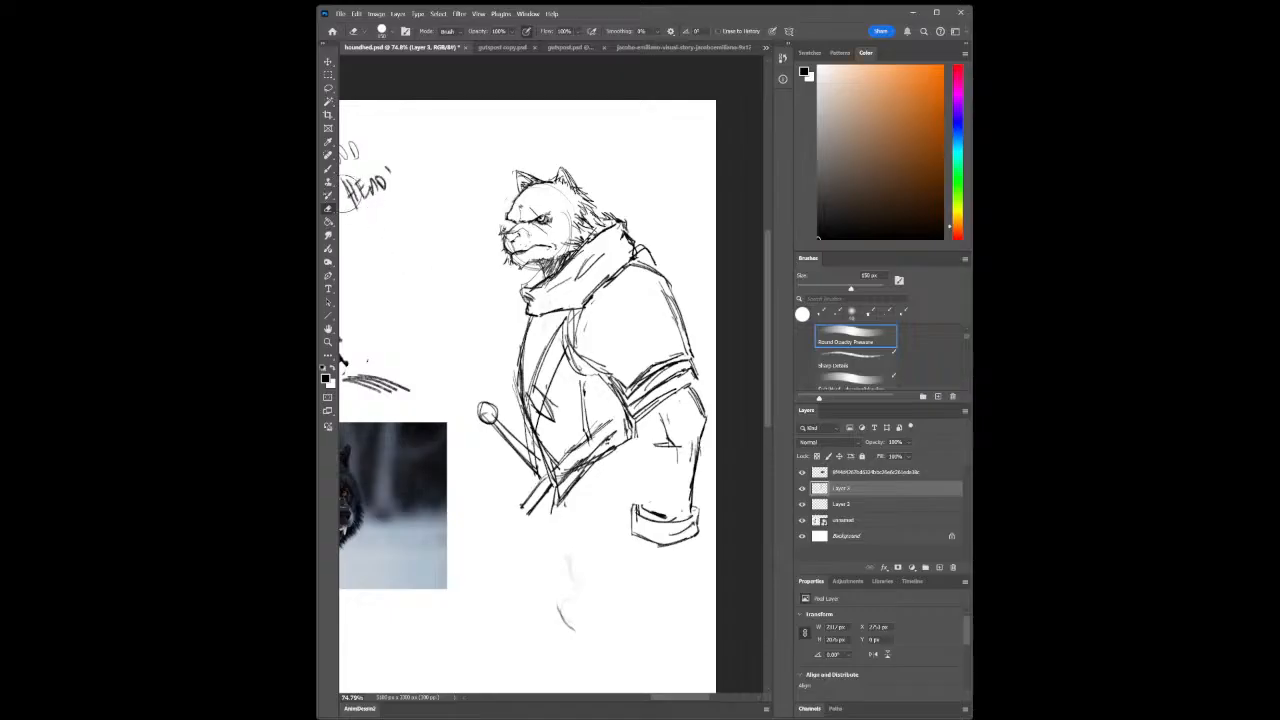
Redraw the forearm's inner contour down to the cuff and add fold strokes at the elbow
key(b)
drag(636, 419, 642, 463)
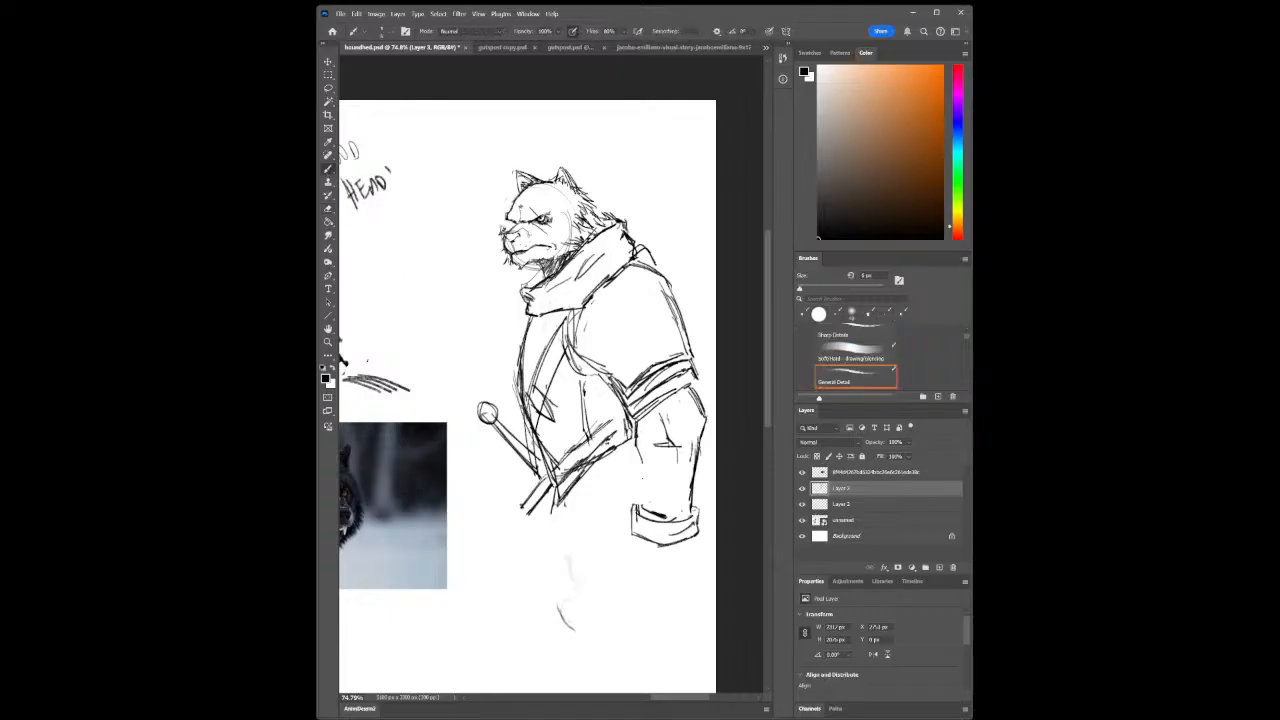
drag(640, 456, 645, 510)
drag(666, 445, 656, 469)
drag(647, 457, 638, 506)
Draw a clenched fist with a thumb and knuckles below the wrist cuff
mouse_move(645, 489)
mouse_down()
mouse_move(623, 551)
mouse_move(686, 562)
mouse_move(688, 590)
mouse_up()
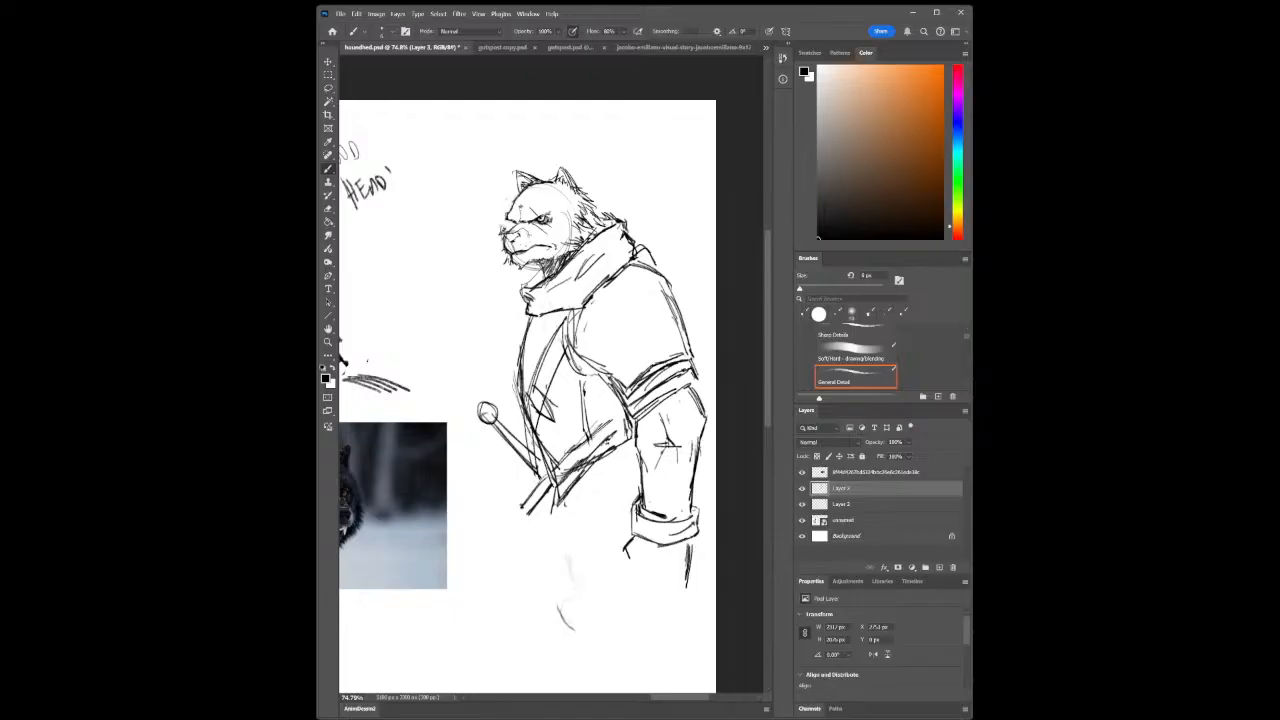
mouse_move(622, 554)
mouse_down()
mouse_move(619, 572)
mouse_move(660, 593)
mouse_move(688, 585)
mouse_up()
drag(627, 584, 634, 594)
drag(634, 540, 655, 551)
Examine the maid-outfit reference, the hound head sketch and the wolf photo against the new figure
click(328, 328)
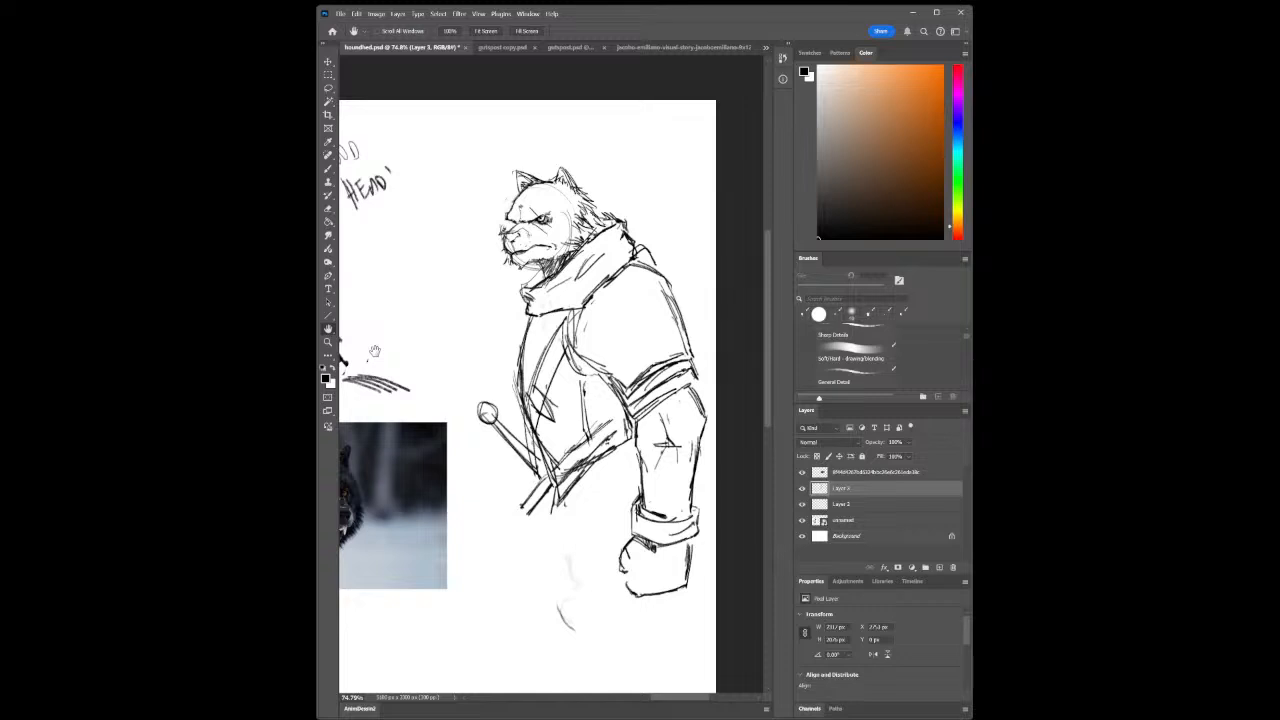
key(ctrl+0)
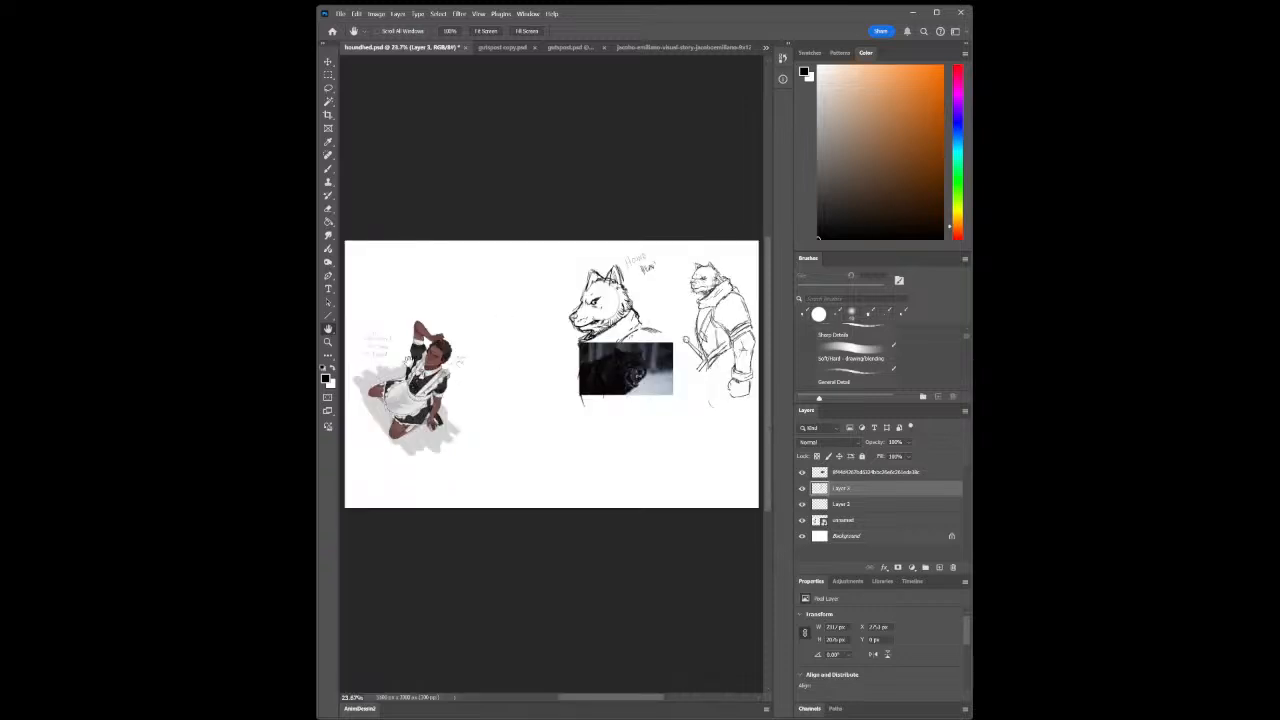
click(328, 341)
drag(397, 447, 424, 450)
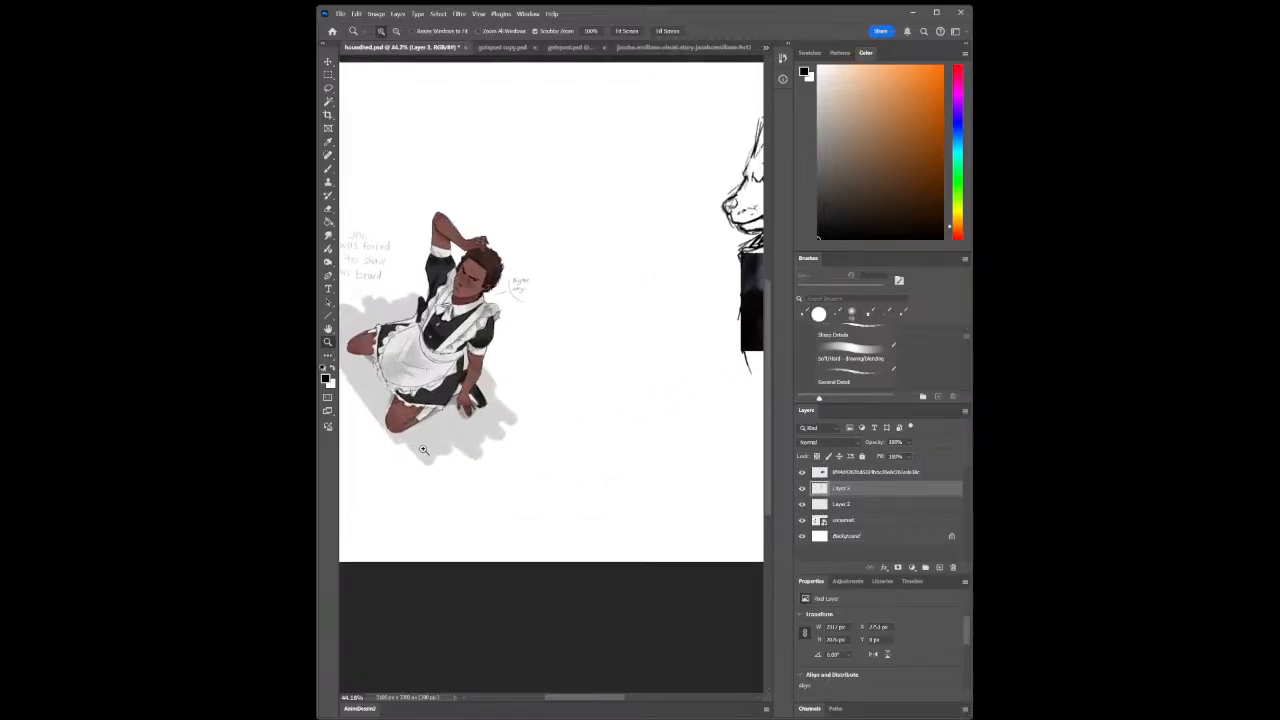
drag(516, 390, 554, 408)
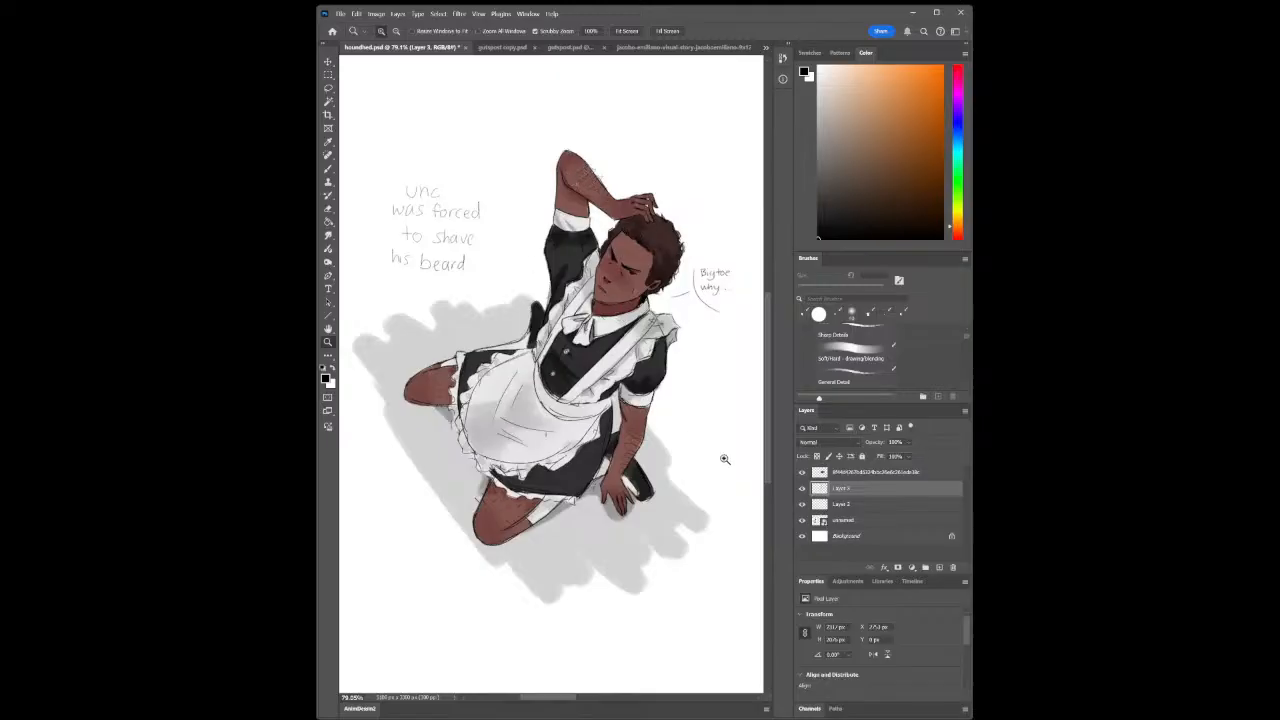
drag(726, 466, 557, 491)
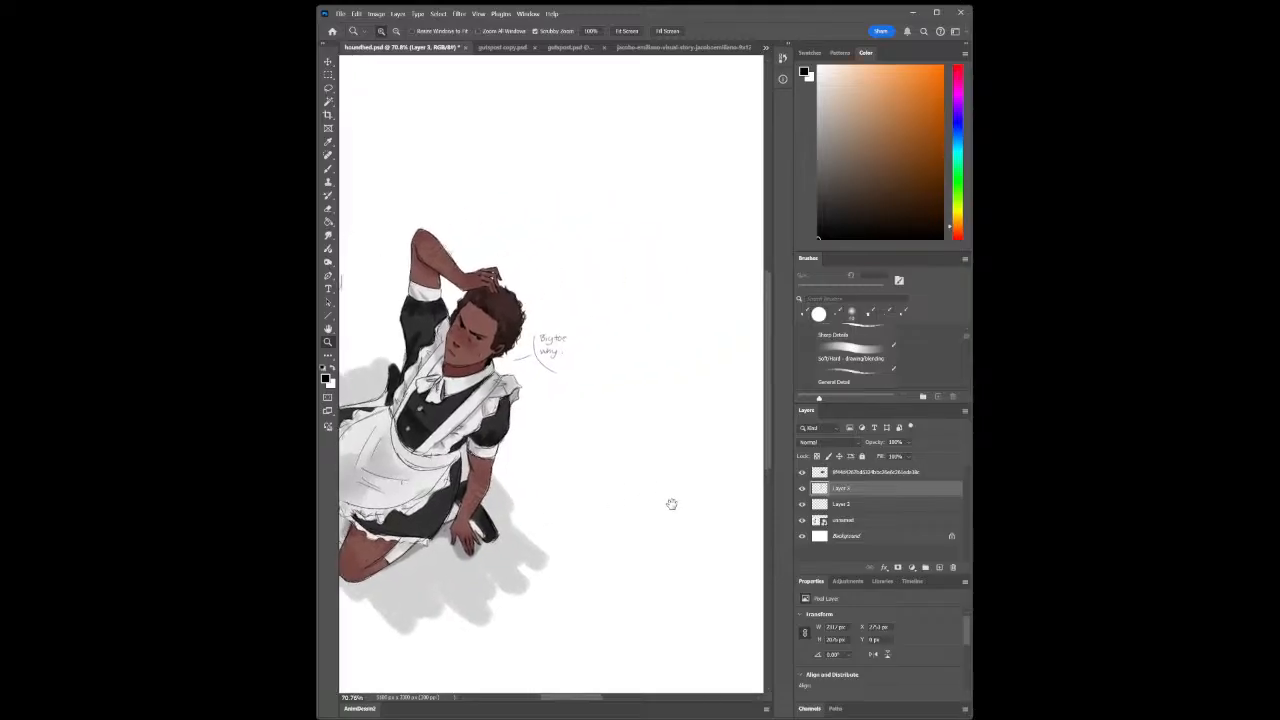
drag(671, 506, 552, 487)
drag(657, 494, 564, 493)
mouse_move(680, 477)
mouse_down()
mouse_move(589, 494)
mouse_move(601, 506)
mouse_move(591, 516)
mouse_up()
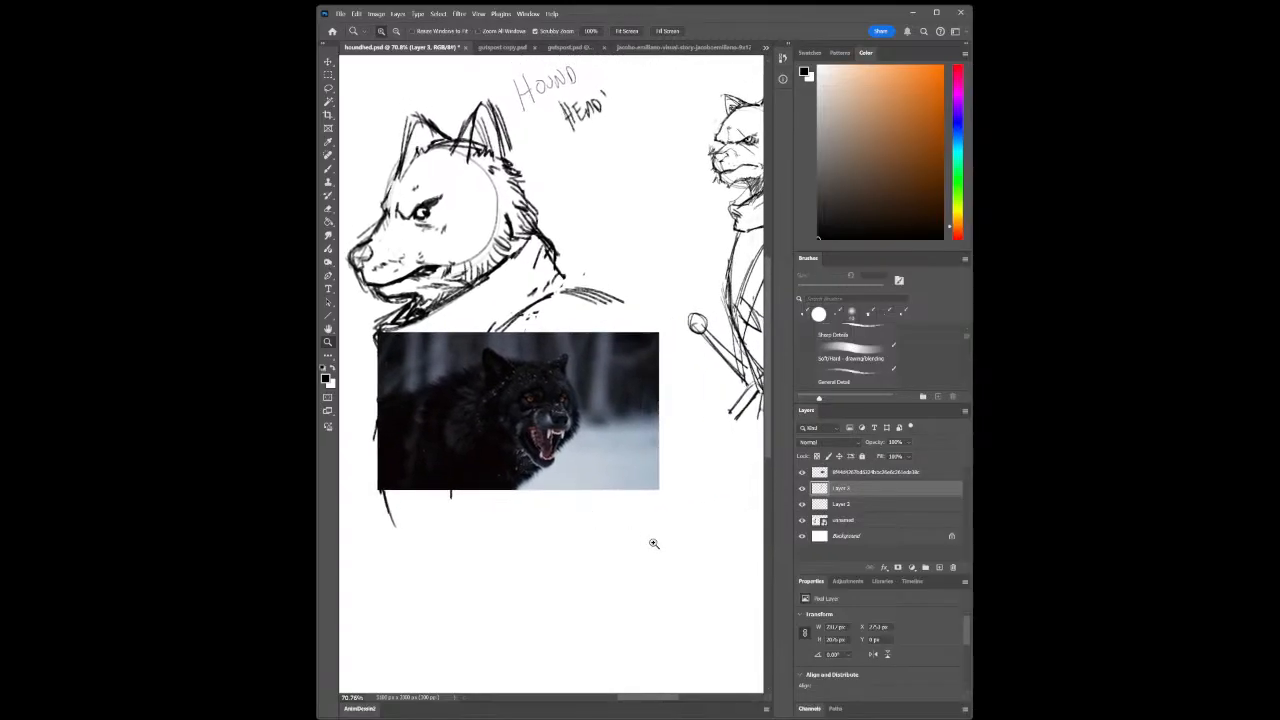
drag(658, 541, 640, 520)
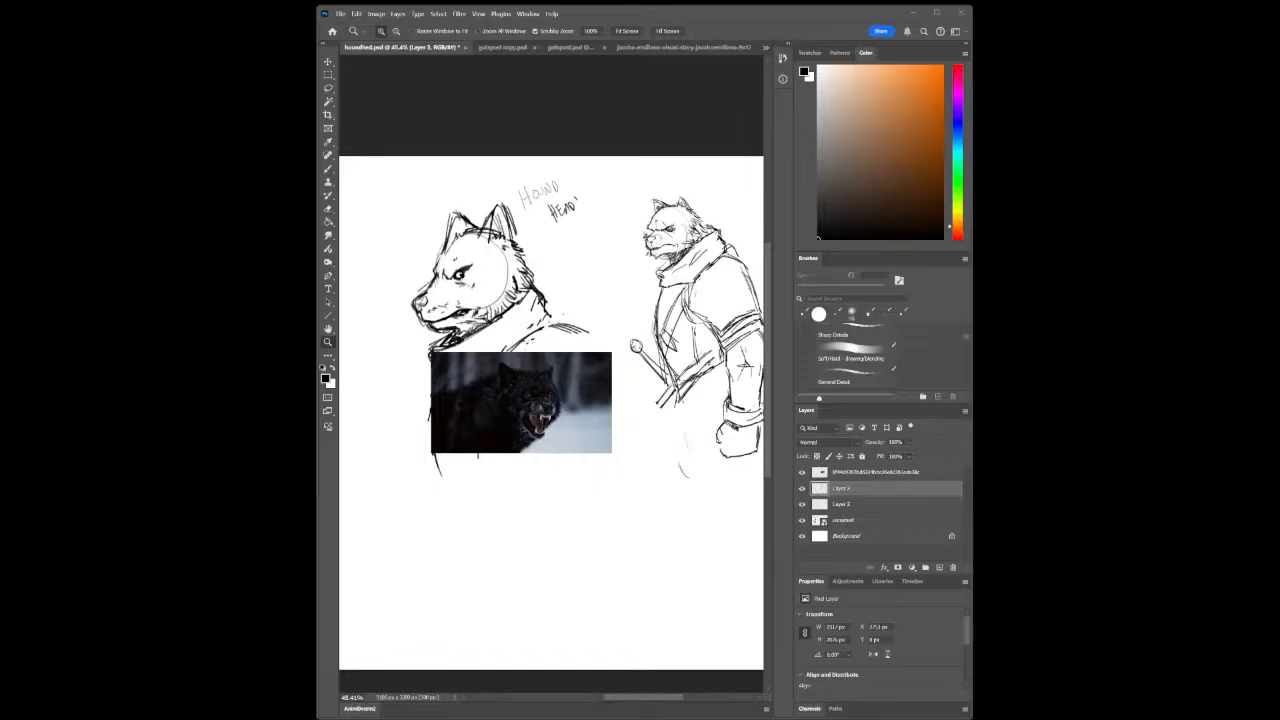
Add short fold strokes inside the figure's upper sleeve
click(328, 169)
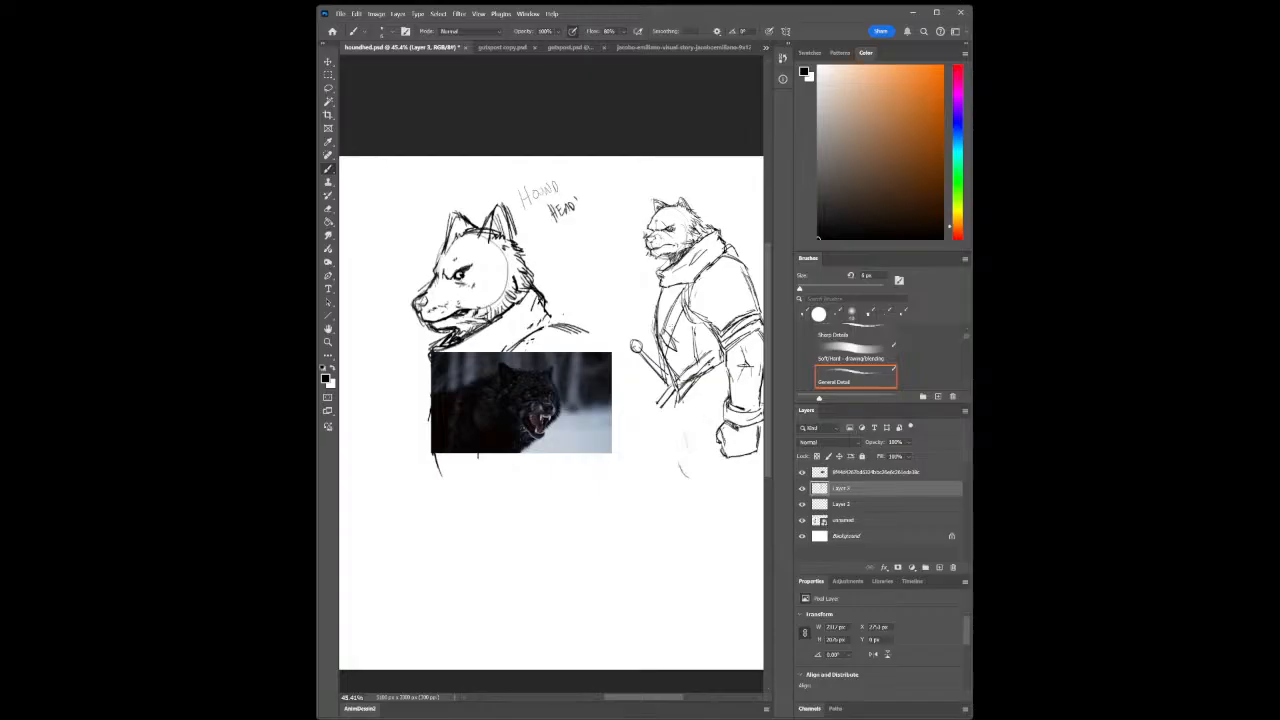
mouse_move(705, 308)
mouse_down()
mouse_move(716, 329)
mouse_move(696, 299)
mouse_move(703, 322)
mouse_move(720, 320)
mouse_up()
click(328, 342)
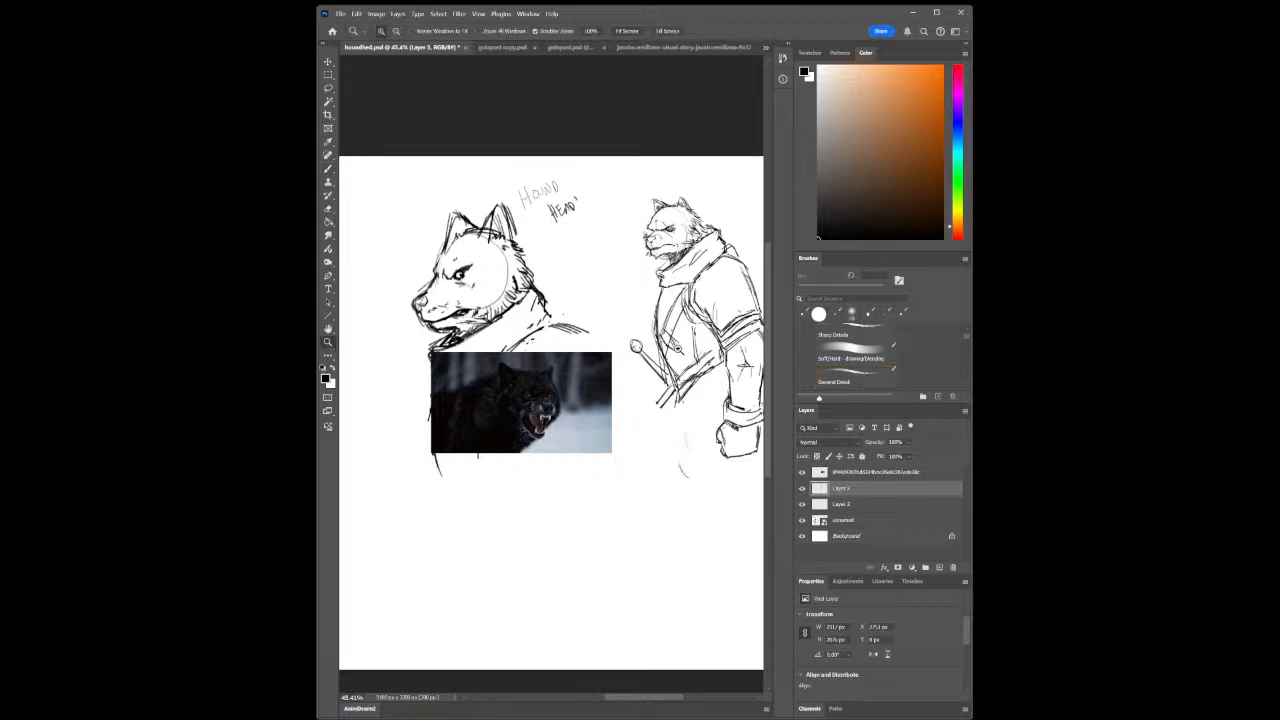
drag(704, 322, 716, 333)
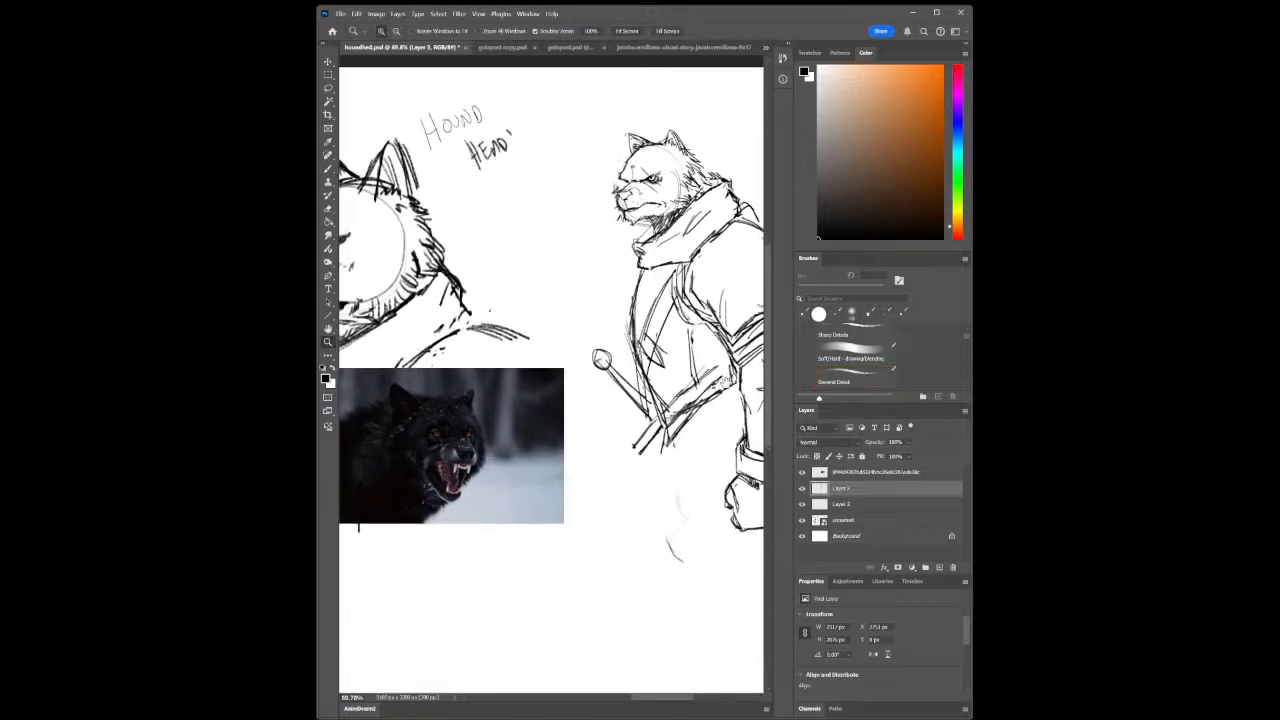
Erase the overlapping lines inside the figure's chest emblem with a 20 px eraser
drag(716, 384, 587, 426)
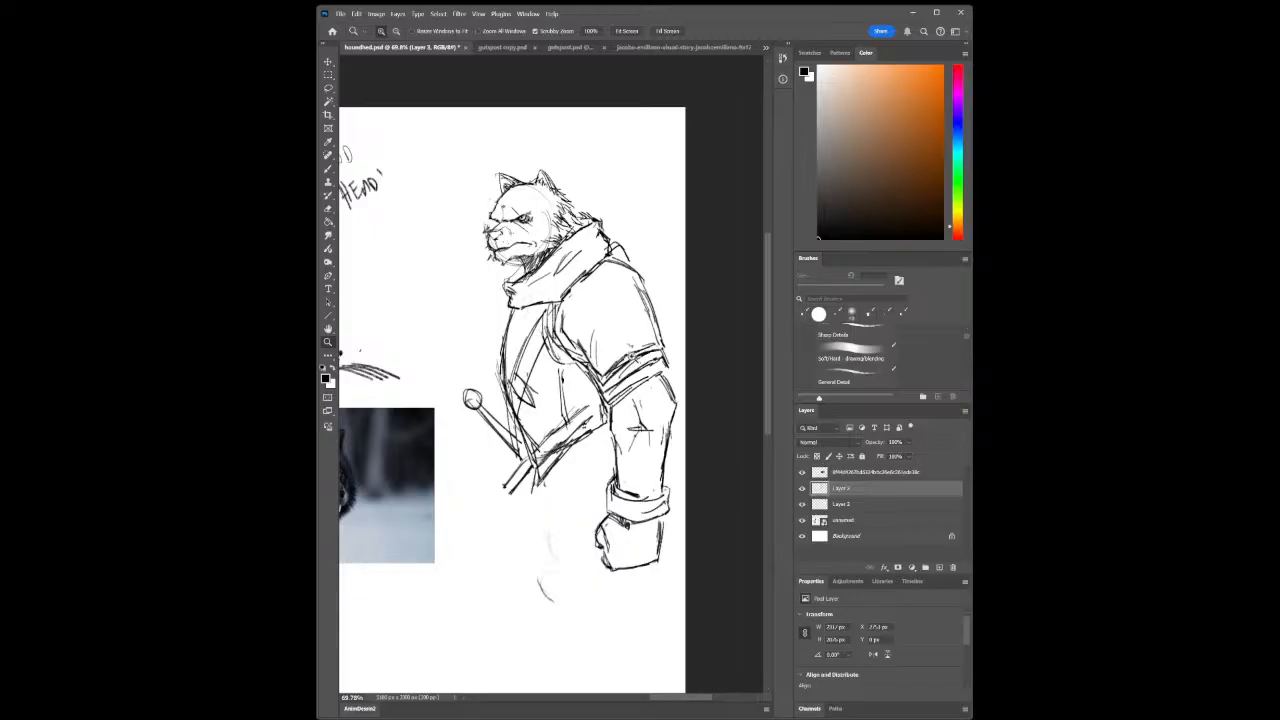
mouse_move(647, 456)
mouse_down()
mouse_move(615, 452)
mouse_move(652, 443)
mouse_up()
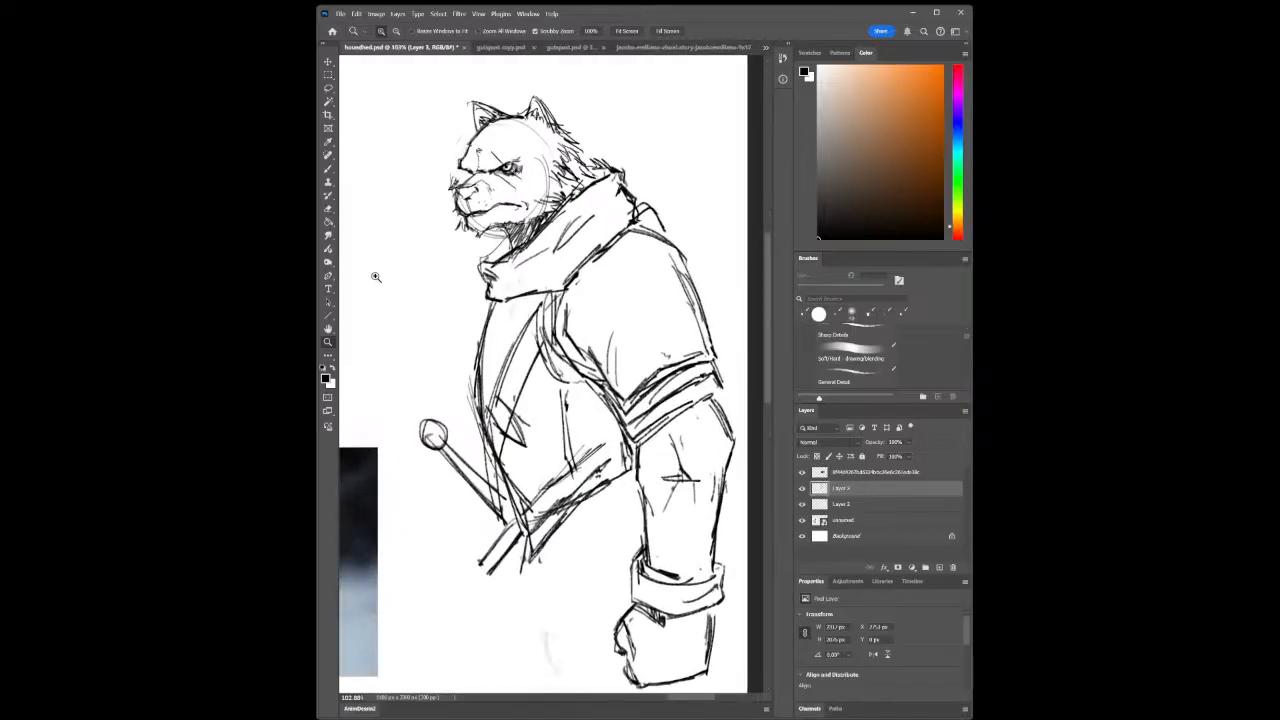
click(328, 208)
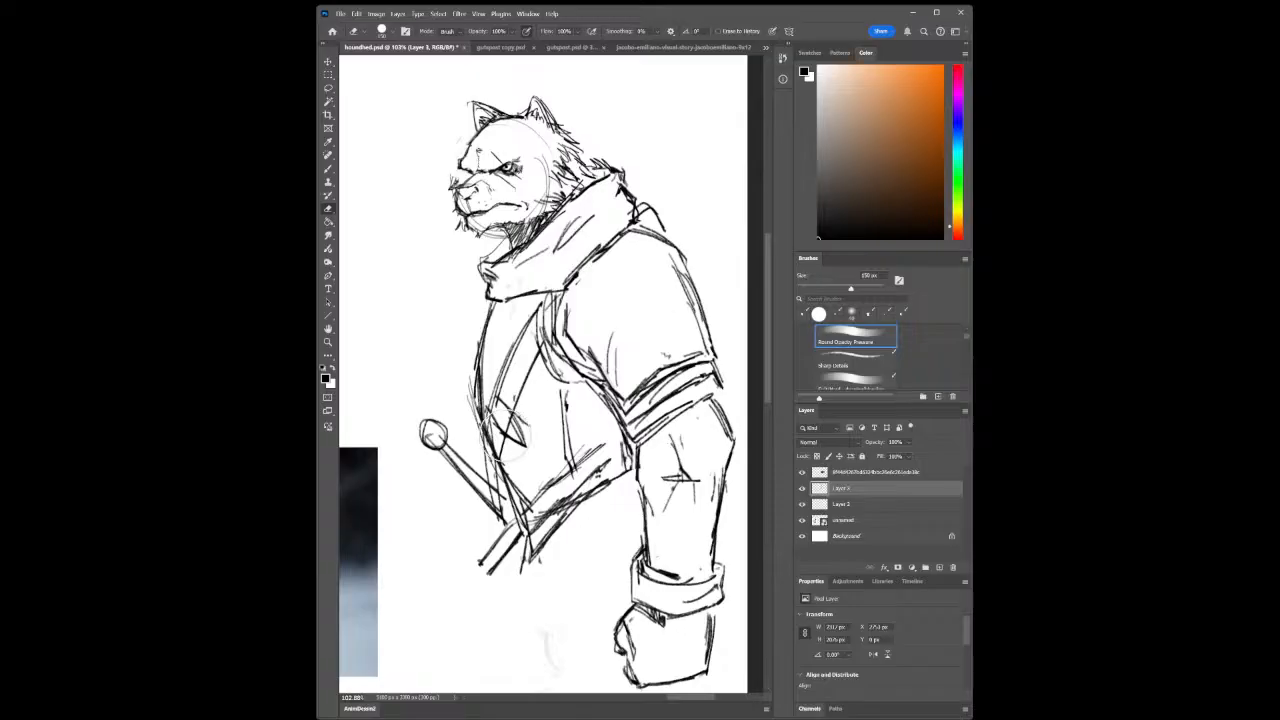
key(bracketleft)
key(bracketleft)
key(bracketleft)
key(bracketleft)
key(bracketleft)
key(bracketleft)
key(bracketleft)
key(bracketleft)
key(bracketleft)
key(bracketleft)
mouse_move(510, 425)
mouse_down()
mouse_move(491, 389)
mouse_move(510, 414)
mouse_up()
Redraw the chest emblem with crossing pointed strokes and add short lines to the torso seam and waist edge
click(328, 168)
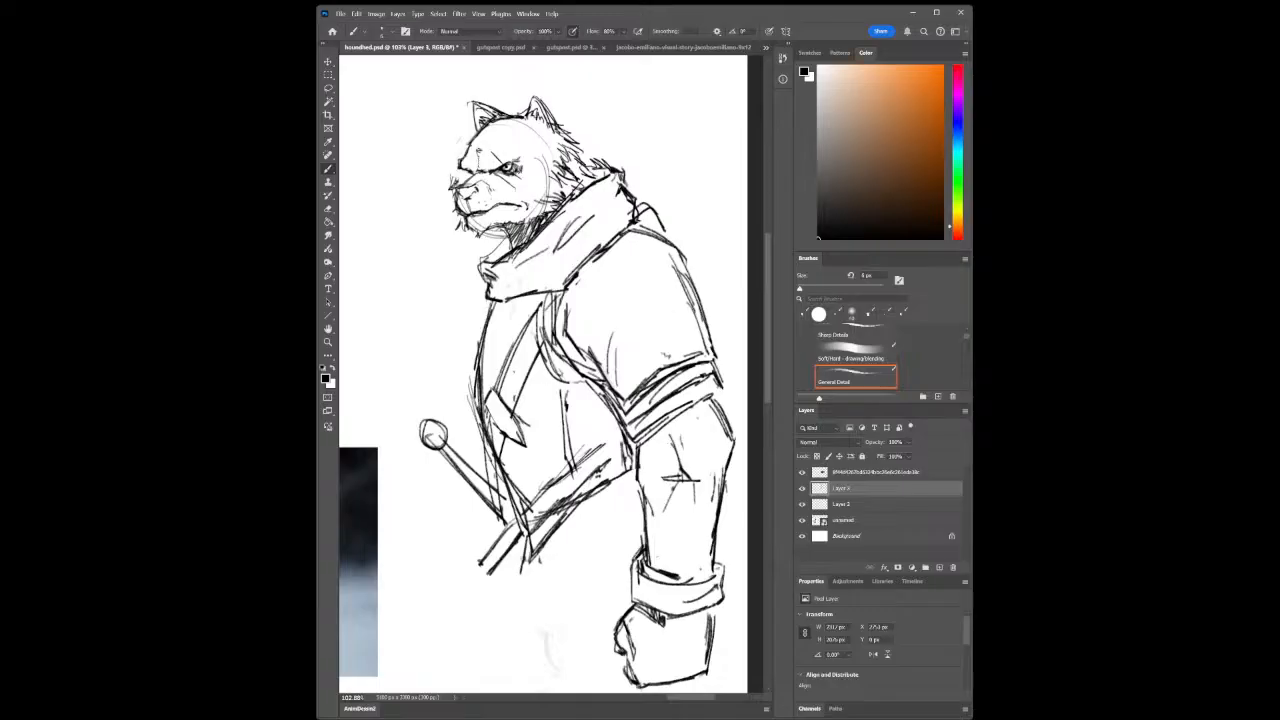
drag(498, 386, 541, 427)
drag(504, 360, 532, 394)
mouse_move(504, 362)
mouse_down()
mouse_move(532, 394)
mouse_move(506, 382)
mouse_move(497, 425)
mouse_move(522, 426)
mouse_move(532, 446)
mouse_up()
drag(516, 412, 532, 448)
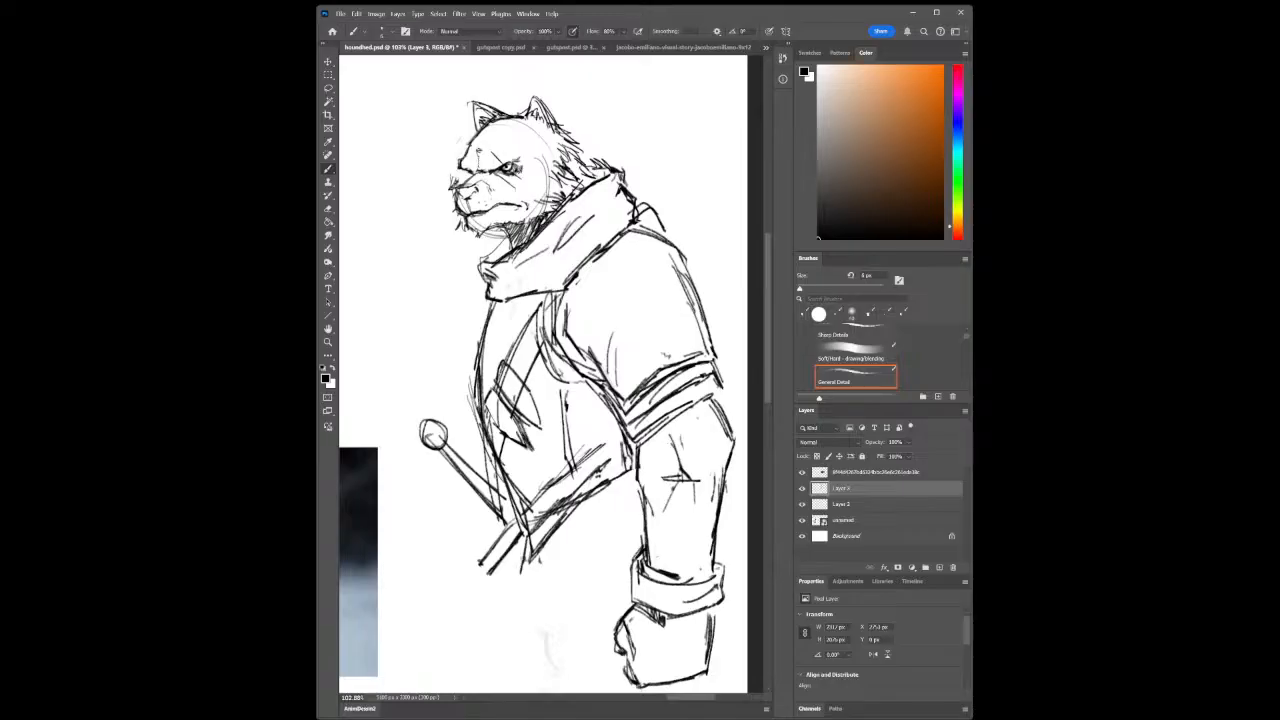
drag(565, 383, 555, 435)
drag(600, 483, 629, 467)
Erase the forearm's contours and the elbow fold strokes between the sleeve band and the wrist cuff
click(328, 208)
mouse_move(642, 481)
mouse_down()
mouse_move(695, 470)
mouse_move(718, 520)
mouse_move(712, 553)
mouse_up()
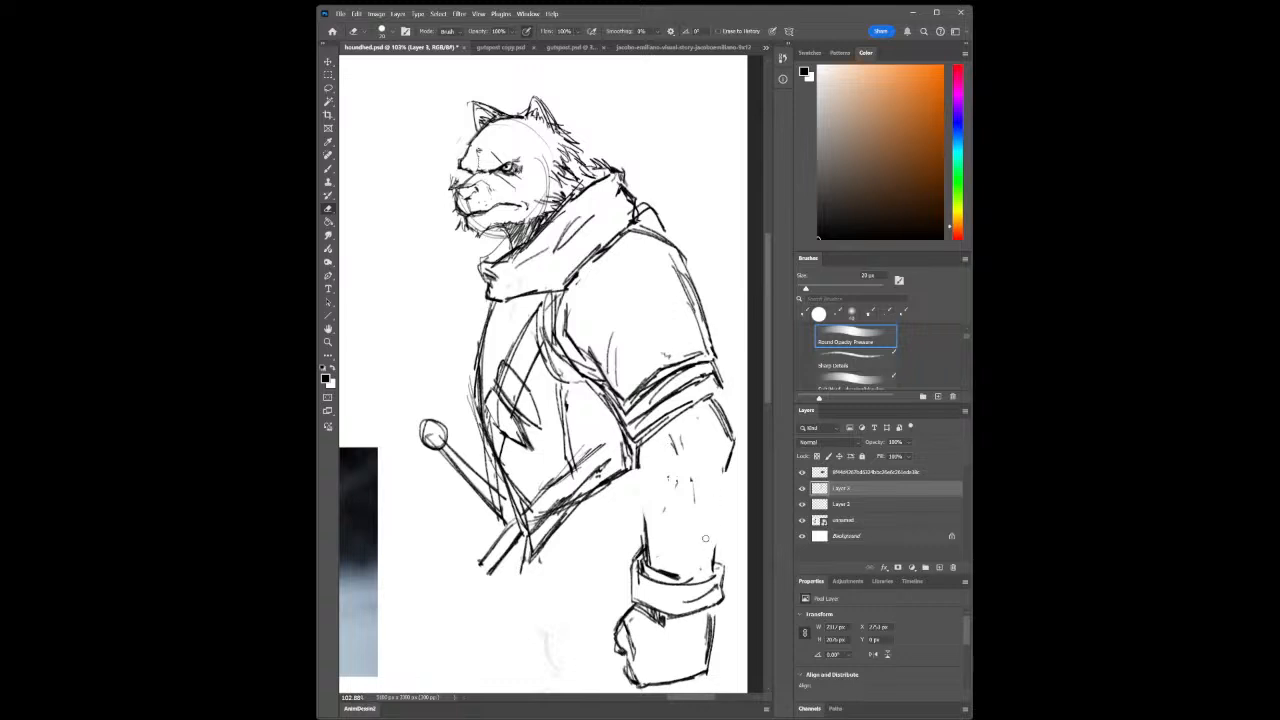
mouse_move(639, 449)
mouse_down()
mouse_move(638, 467)
mouse_move(636, 450)
mouse_up()
drag(645, 511, 649, 548)
Close off the end of the sword piece below the waist with short strokes
click(328, 168)
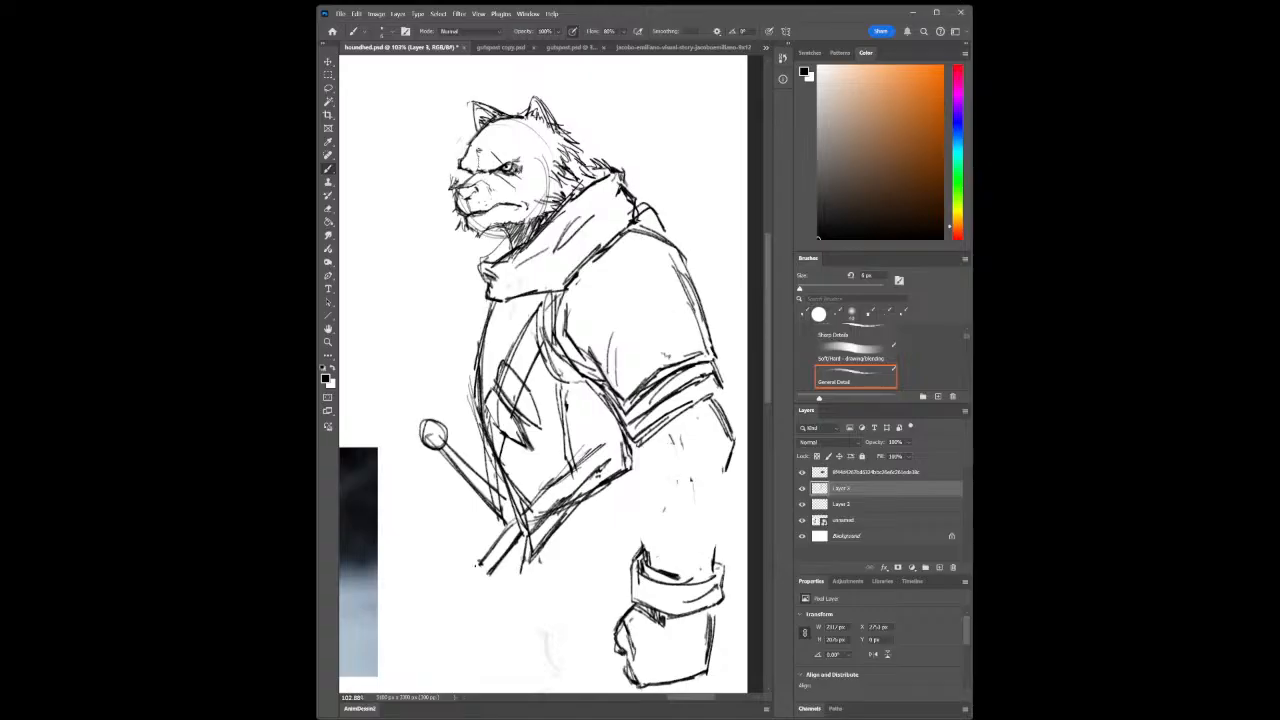
drag(477, 566, 493, 583)
mouse_move(507, 524)
mouse_down()
mouse_move(478, 566)
mouse_move(483, 583)
mouse_up()
Open the painted character design sheet and the uniformed-figure lineup, examine their costumes, and return to the wolf sketch
click(332, 31)
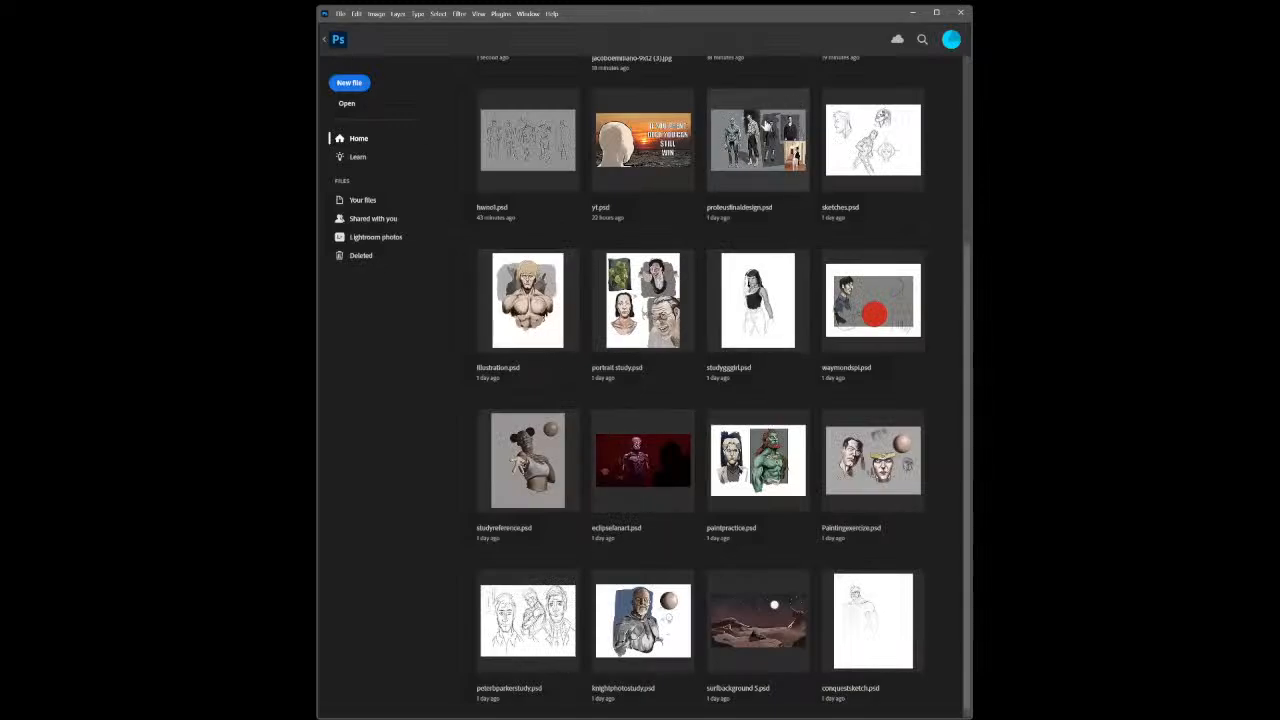
click(768, 120)
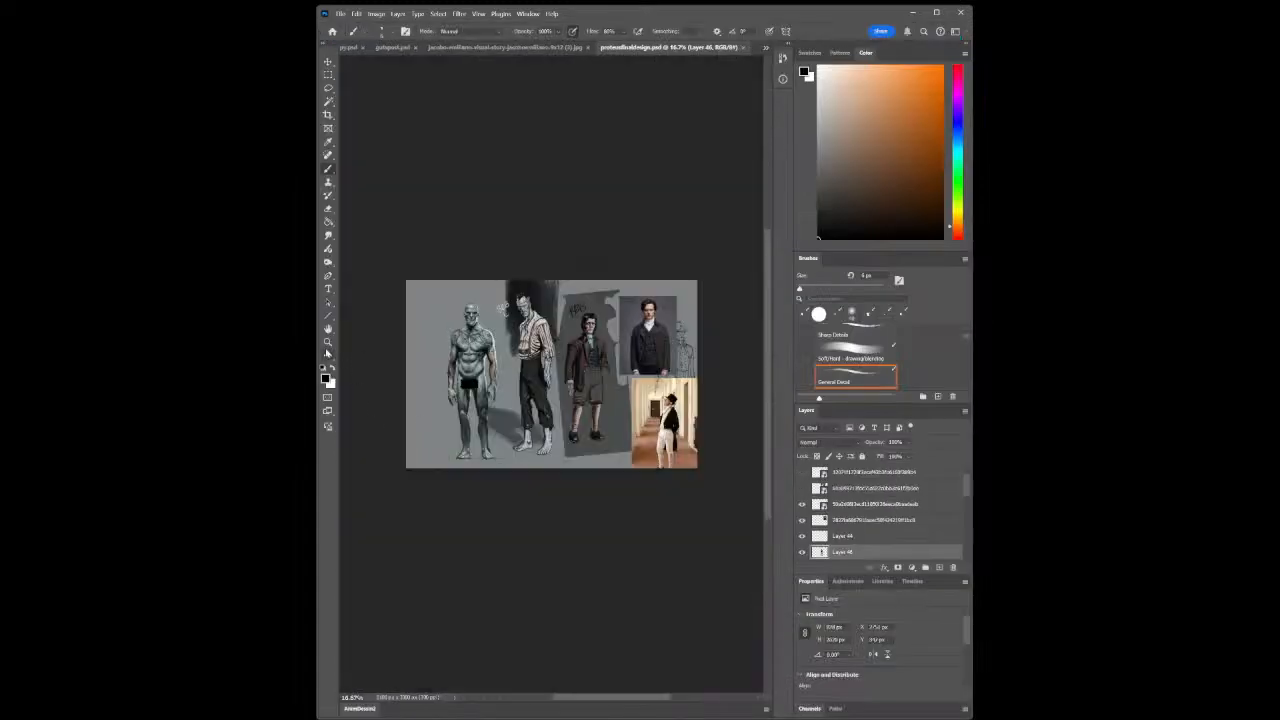
click(328, 342)
drag(550, 371, 614, 382)
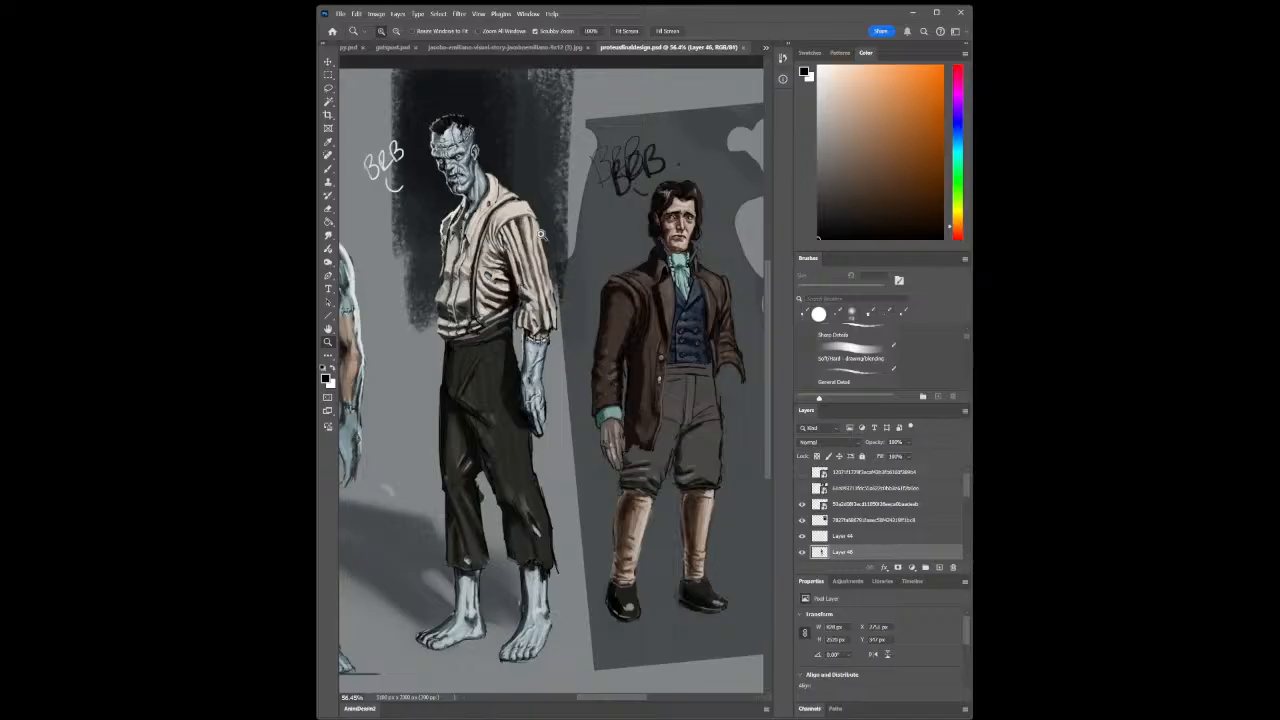
click(332, 33)
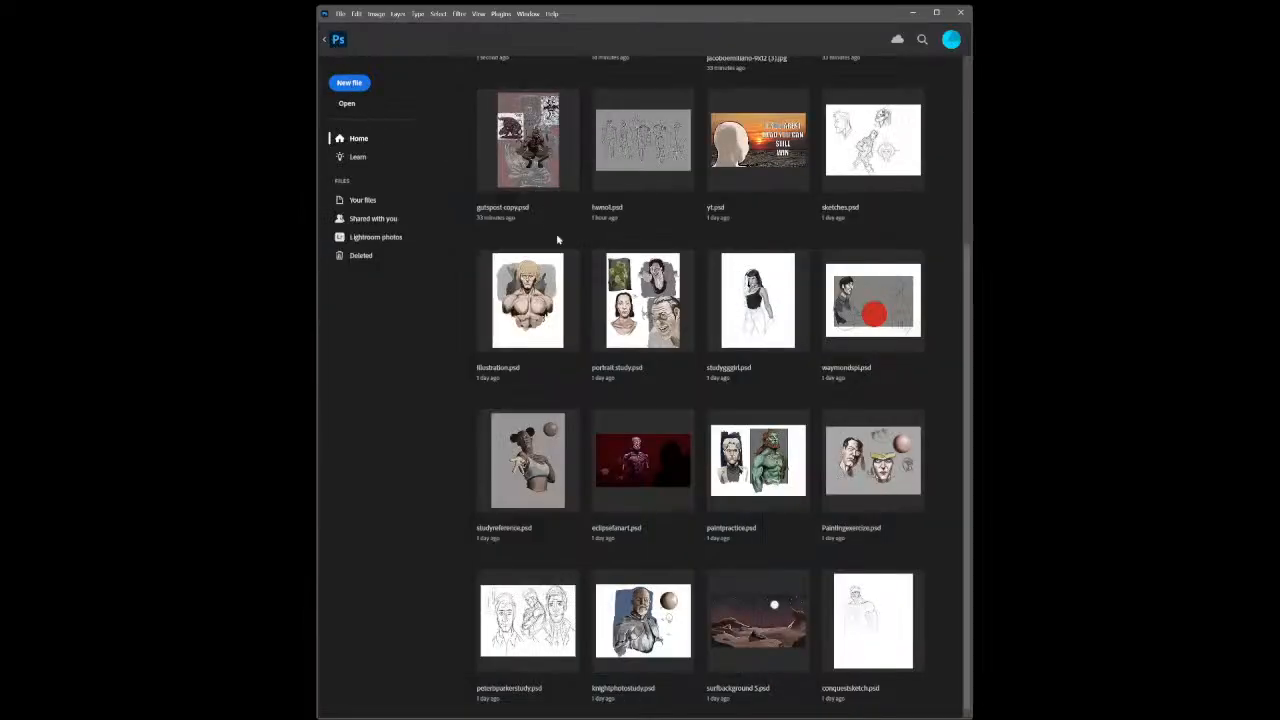
scroll(572, 302, up, 3)
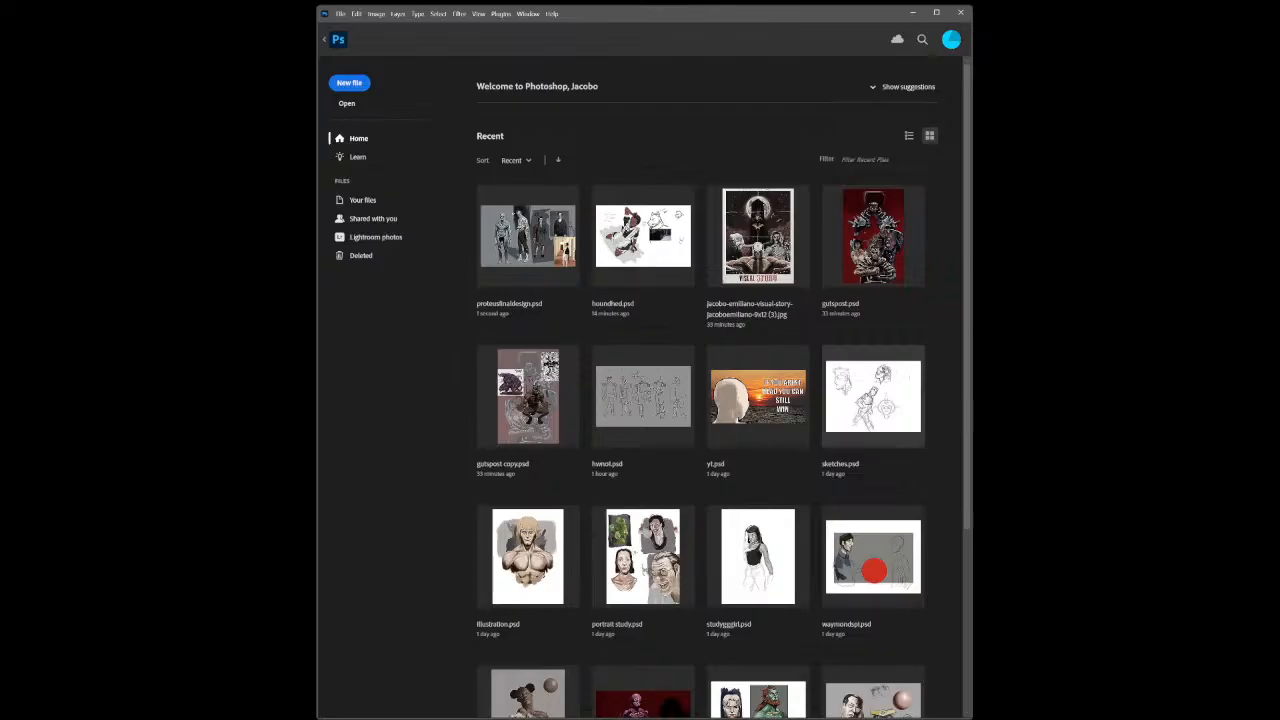
click(671, 389)
mouse_move(539, 352)
mouse_down()
mouse_move(567, 346)
mouse_move(552, 347)
mouse_up()
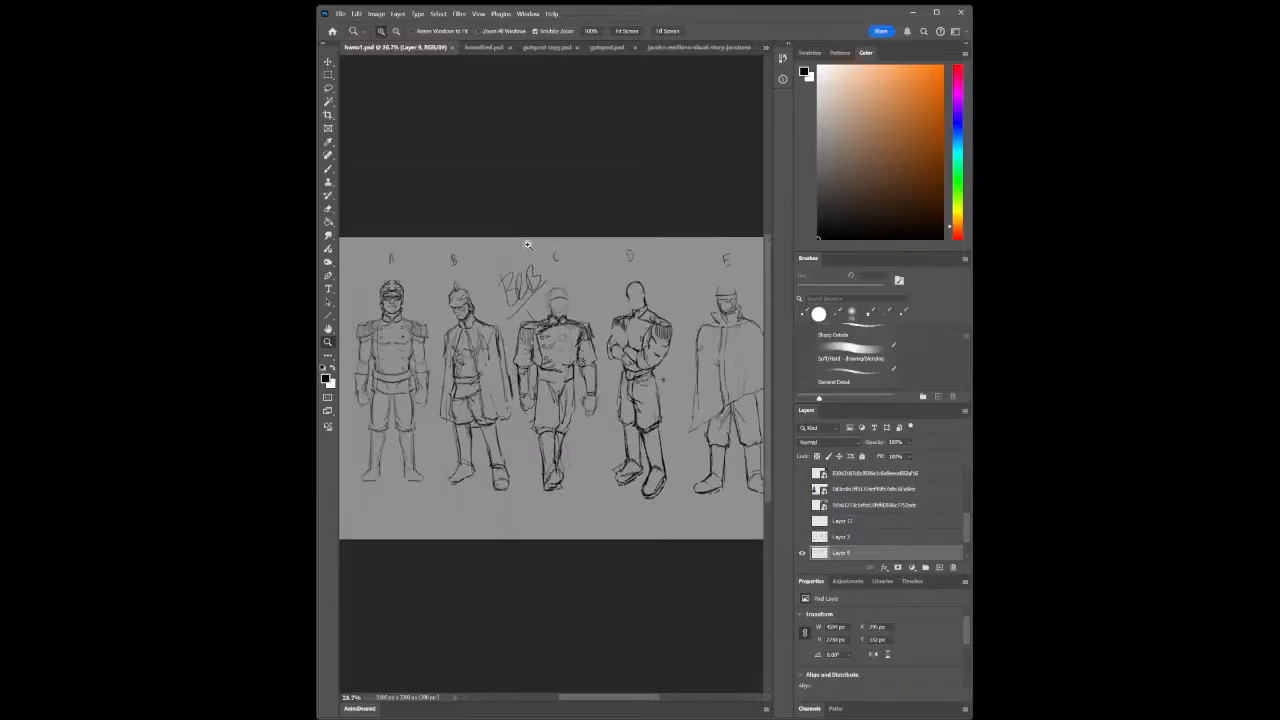
click(484, 48)
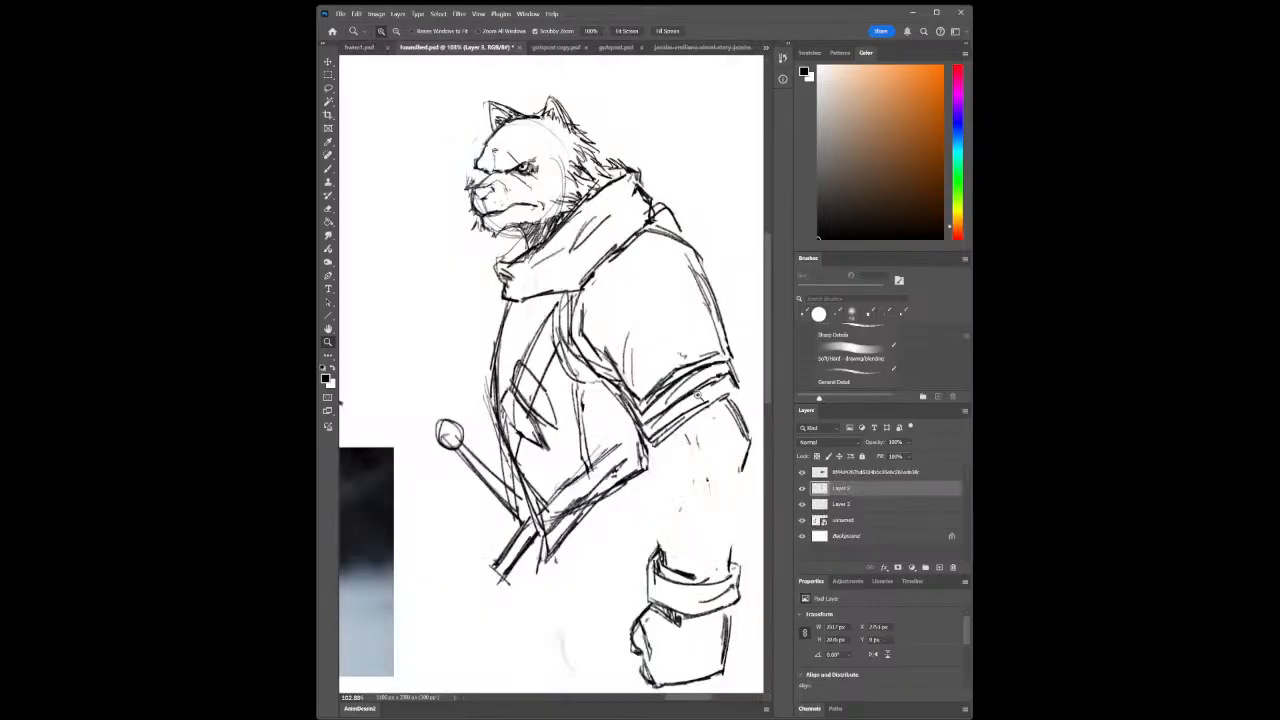
Redraw the forearm as a bracer with a flat upper edge, straight side contours and a curved line at the cuff
drag(706, 403, 728, 466)
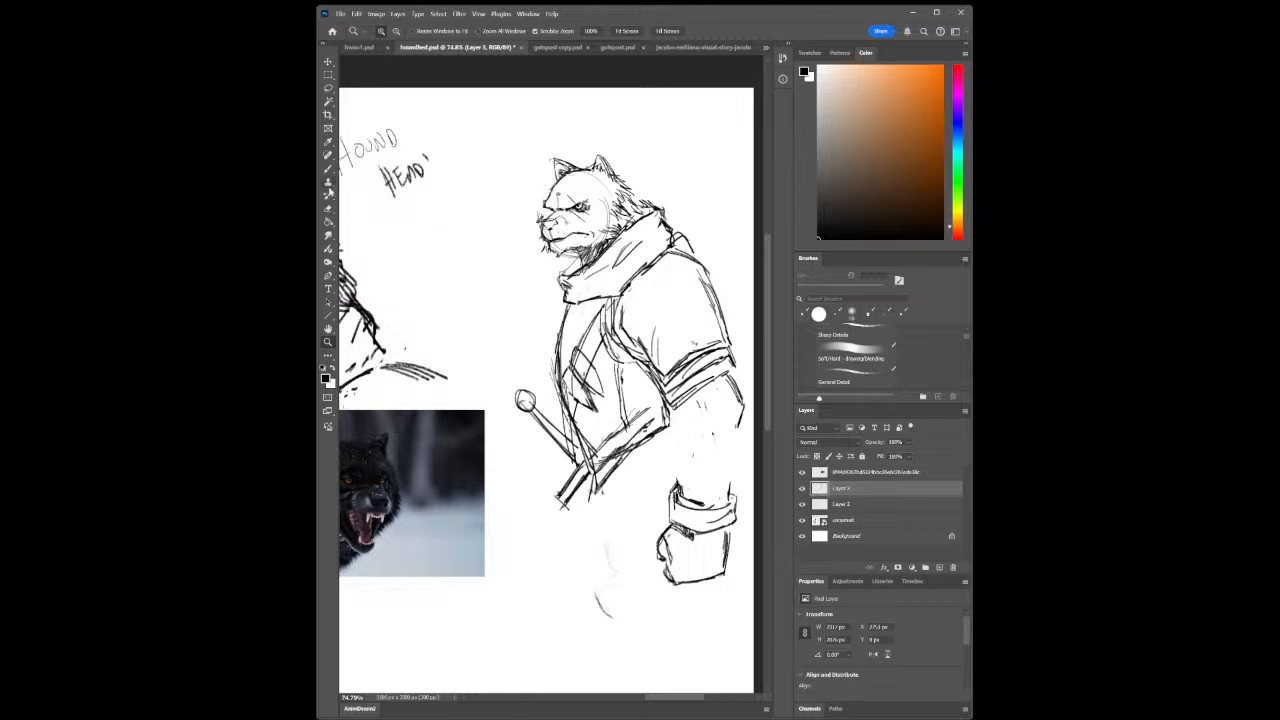
key(s)
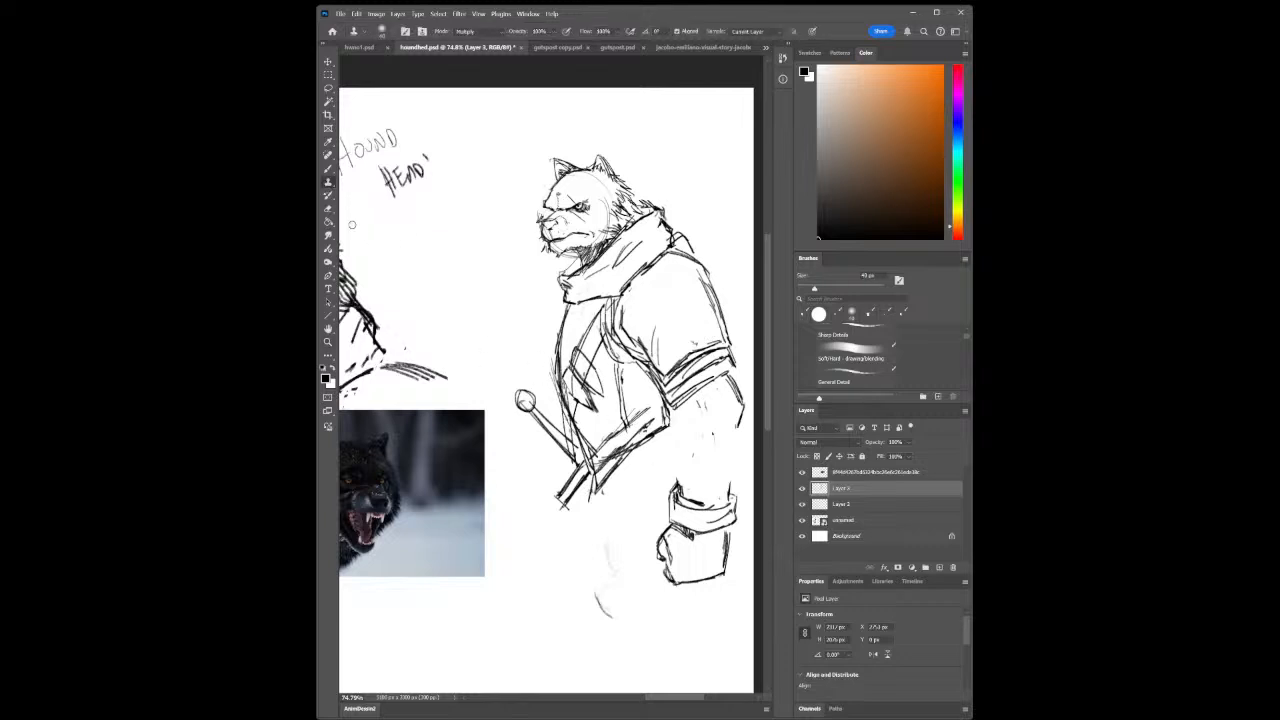
click(328, 168)
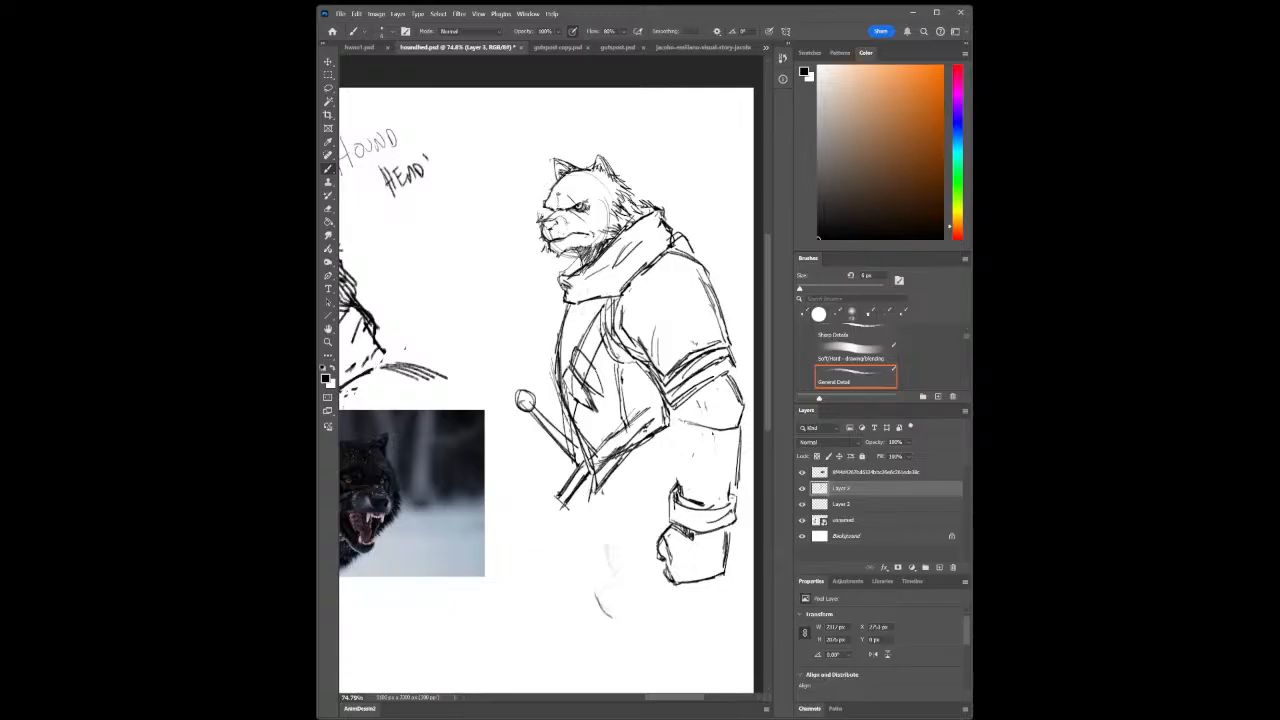
mouse_move(680, 423)
mouse_down()
mouse_move(676, 491)
mouse_move(695, 503)
mouse_up()
drag(683, 493, 731, 505)
drag(733, 460, 733, 499)
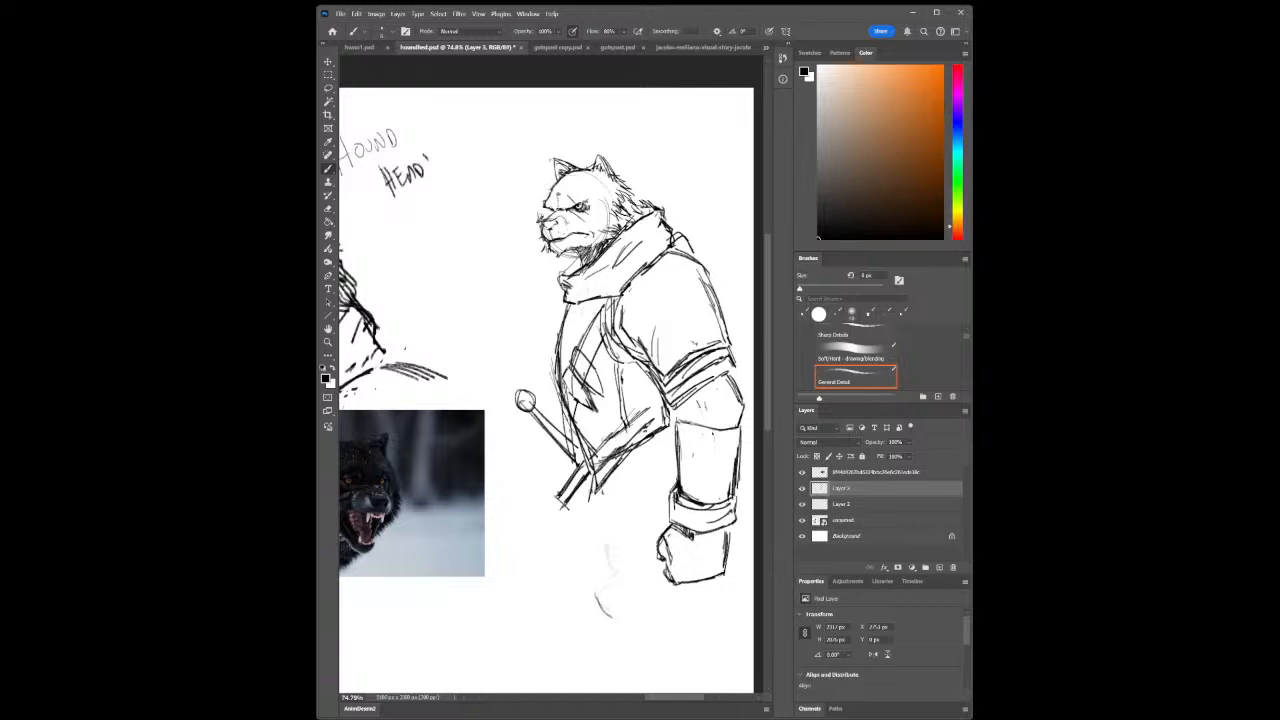
Define the fist's side plane and knuckle edge with strokes below the wrist cuff
click(330, 345)
mouse_move(706, 507)
mouse_down()
mouse_move(670, 506)
mouse_move(746, 534)
mouse_move(722, 500)
mouse_up()
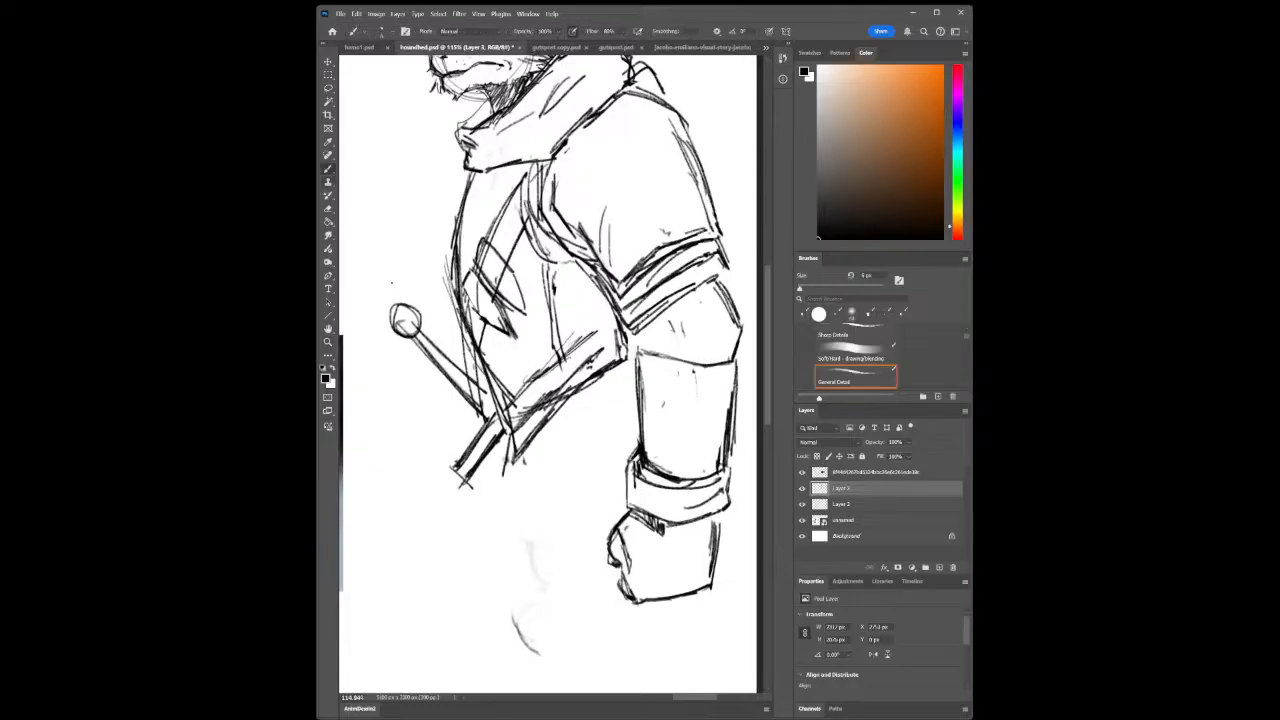
click(329, 170)
mouse_move(645, 518)
mouse_down()
mouse_move(642, 575)
mouse_move(647, 531)
mouse_up()
mouse_move(645, 529)
mouse_down()
mouse_move(643, 572)
mouse_move(674, 588)
mouse_move(638, 592)
mouse_up()
drag(637, 586, 698, 586)
drag(634, 524, 624, 546)
Add short strokes at the elbow and along the bracer's inner and upper edges
drag(640, 357, 640, 381)
drag(679, 295, 687, 305)
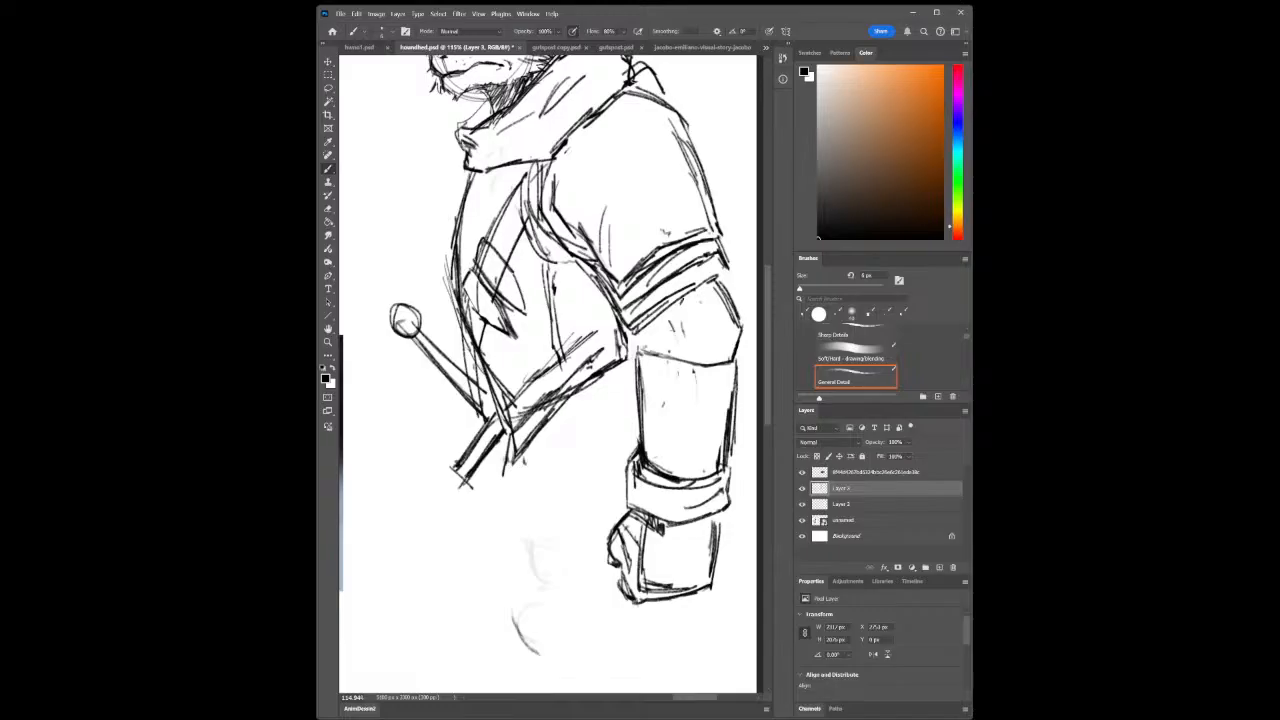
drag(674, 356, 702, 373)
mouse_move(649, 453)
mouse_down()
mouse_move(633, 494)
mouse_move(680, 516)
mouse_up()
Strengthen the torso's front contour and waist lines, and draw a hem line from the jacket's front point toward the forearm
click(328, 342)
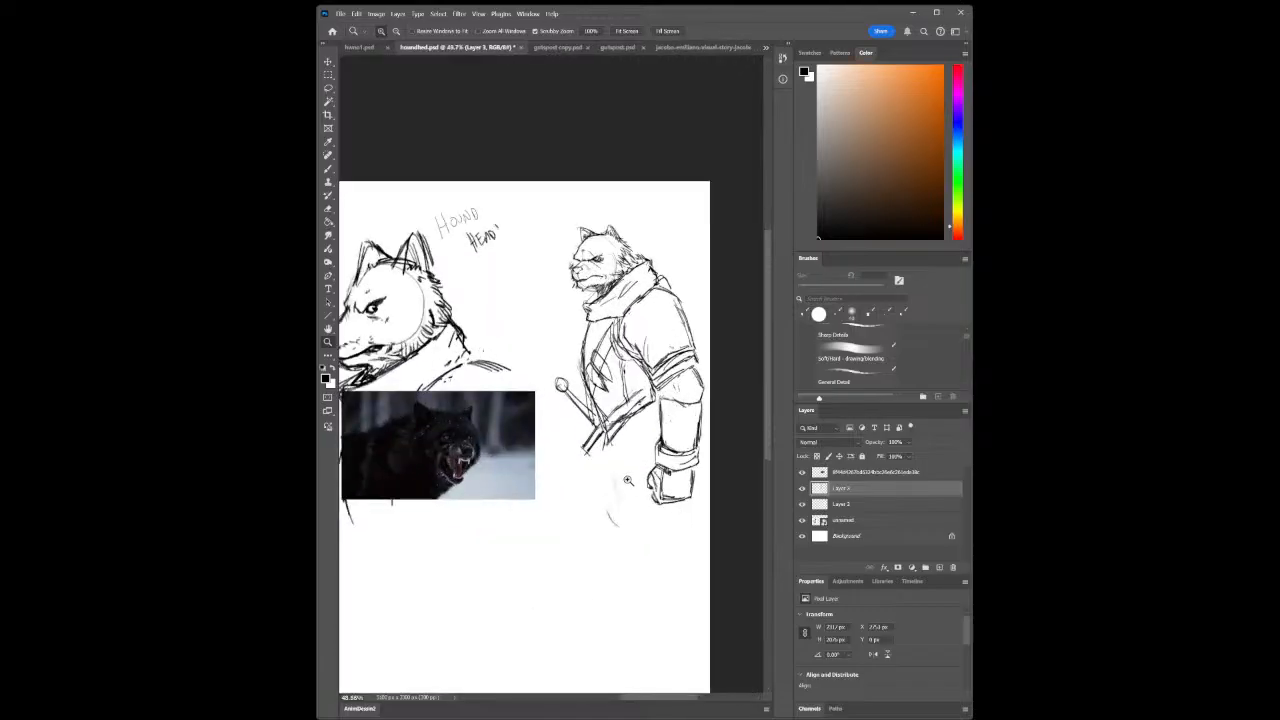
drag(628, 481, 659, 476)
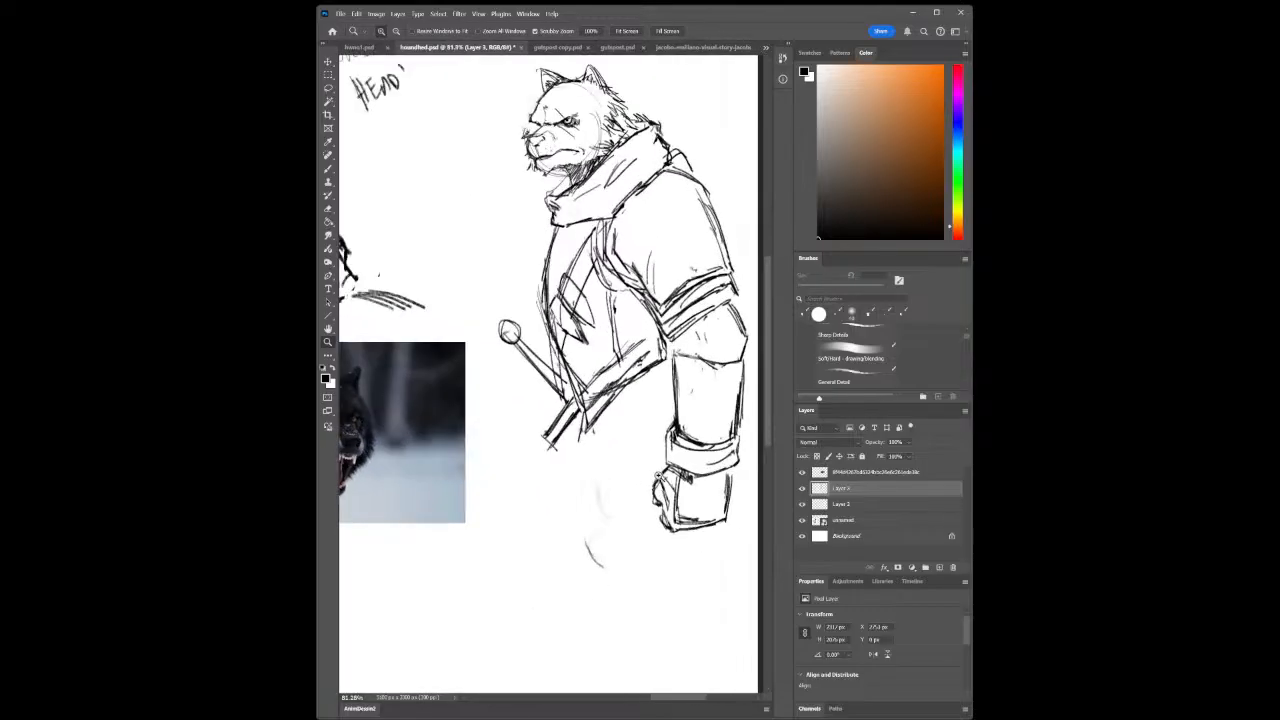
click(328, 168)
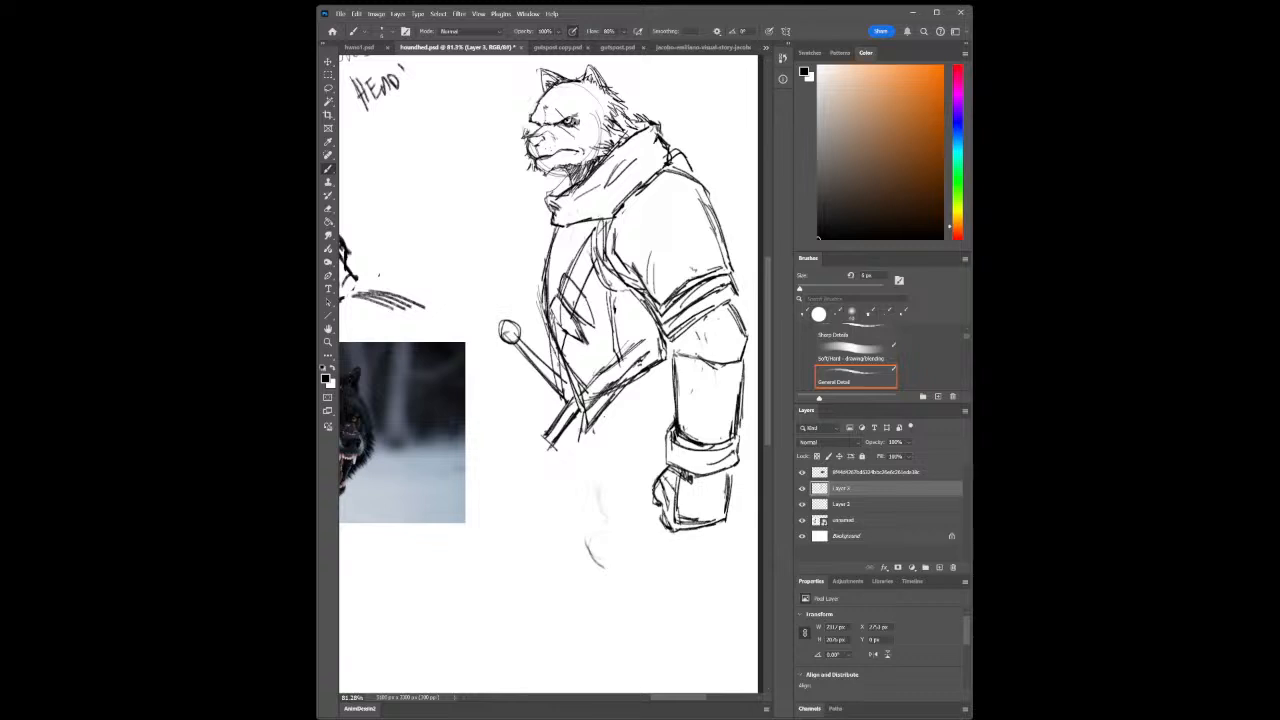
drag(559, 225, 553, 243)
drag(569, 352, 582, 442)
mouse_move(566, 368)
mouse_down()
mouse_move(596, 367)
mouse_move(636, 331)
mouse_up()
drag(593, 363, 646, 327)
mouse_move(583, 432)
mouse_down()
mouse_move(580, 450)
mouse_move(667, 398)
mouse_up()
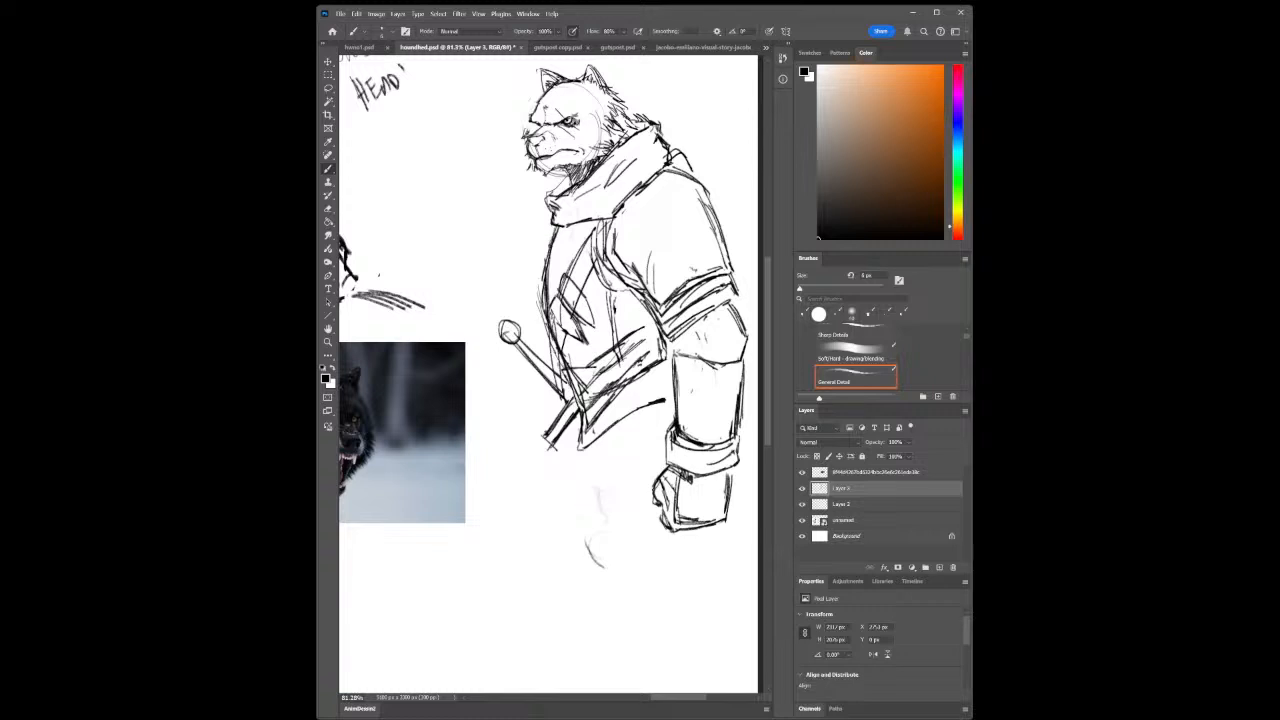
drag(568, 383, 580, 449)
Erase the jacket's lower hem line and redraw it with layered strokes rising toward the bracer
key(e)
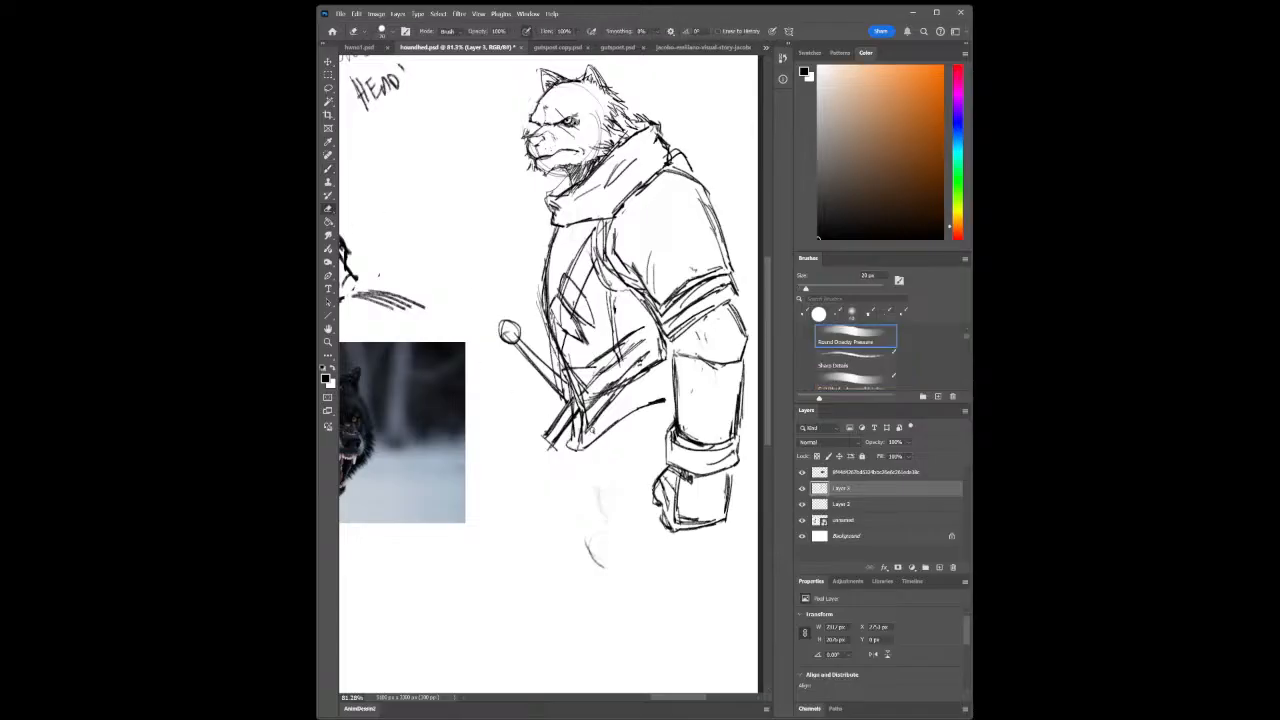
mouse_move(580, 425)
mouse_down()
mouse_move(595, 415)
mouse_move(590, 435)
mouse_move(659, 400)
mouse_up()
key(b)
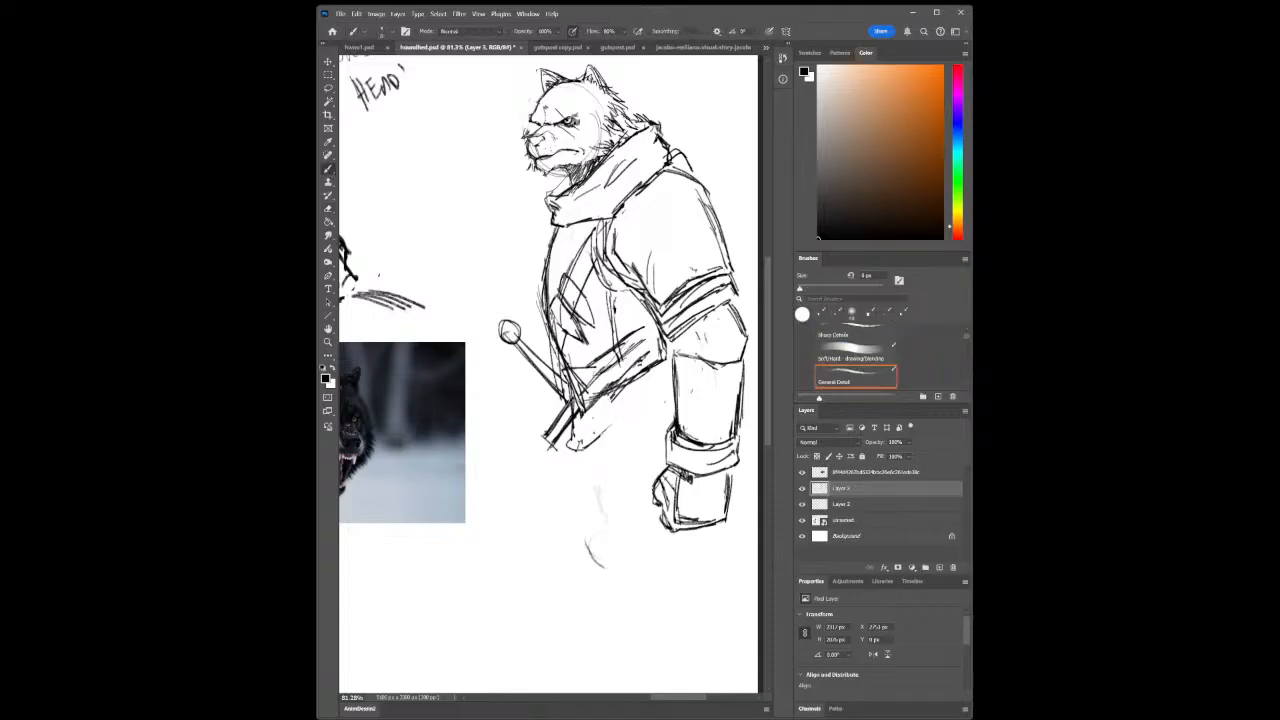
drag(580, 448, 605, 421)
drag(586, 446, 638, 400)
mouse_move(594, 438)
mouse_down()
mouse_move(644, 398)
mouse_move(638, 375)
mouse_move(666, 391)
mouse_up()
drag(642, 399, 667, 388)
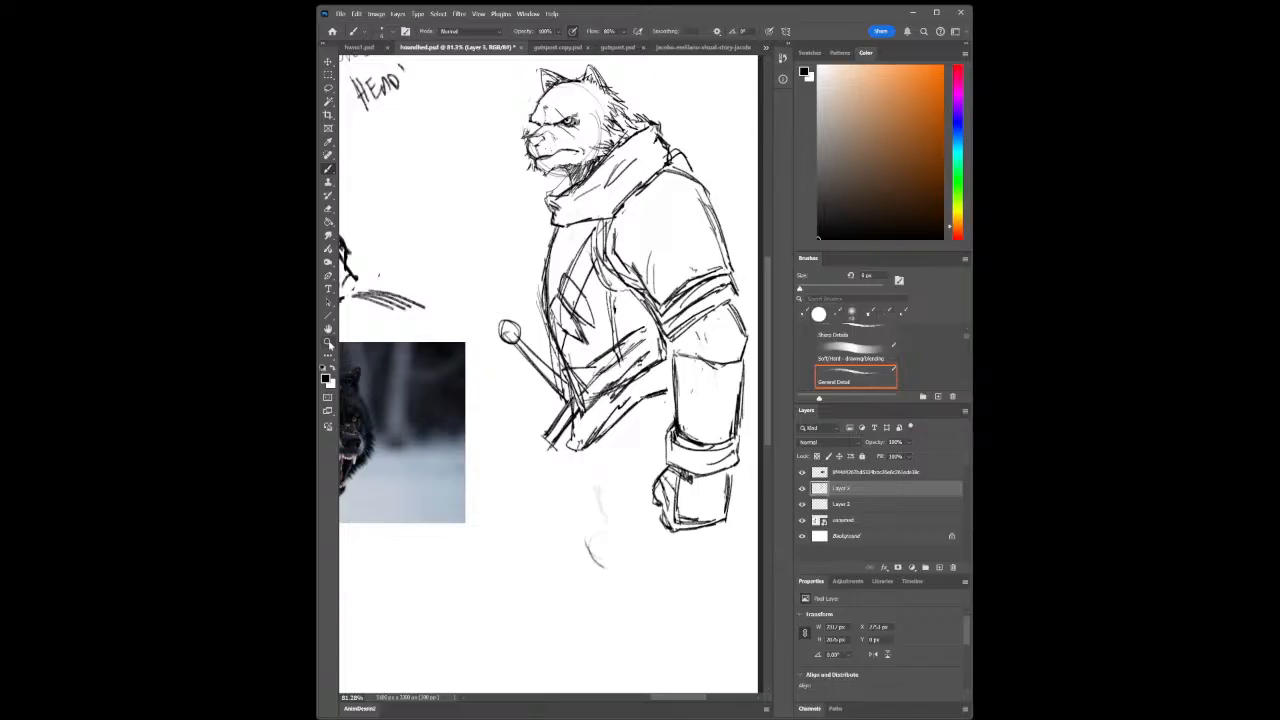
Draw a long, narrow strap hanging from the waist, tapering to a small rounded end below fist level
click(328, 342)
mouse_move(680, 446)
mouse_down()
mouse_move(684, 490)
mouse_move(686, 462)
mouse_move(704, 474)
mouse_move(647, 472)
mouse_up()
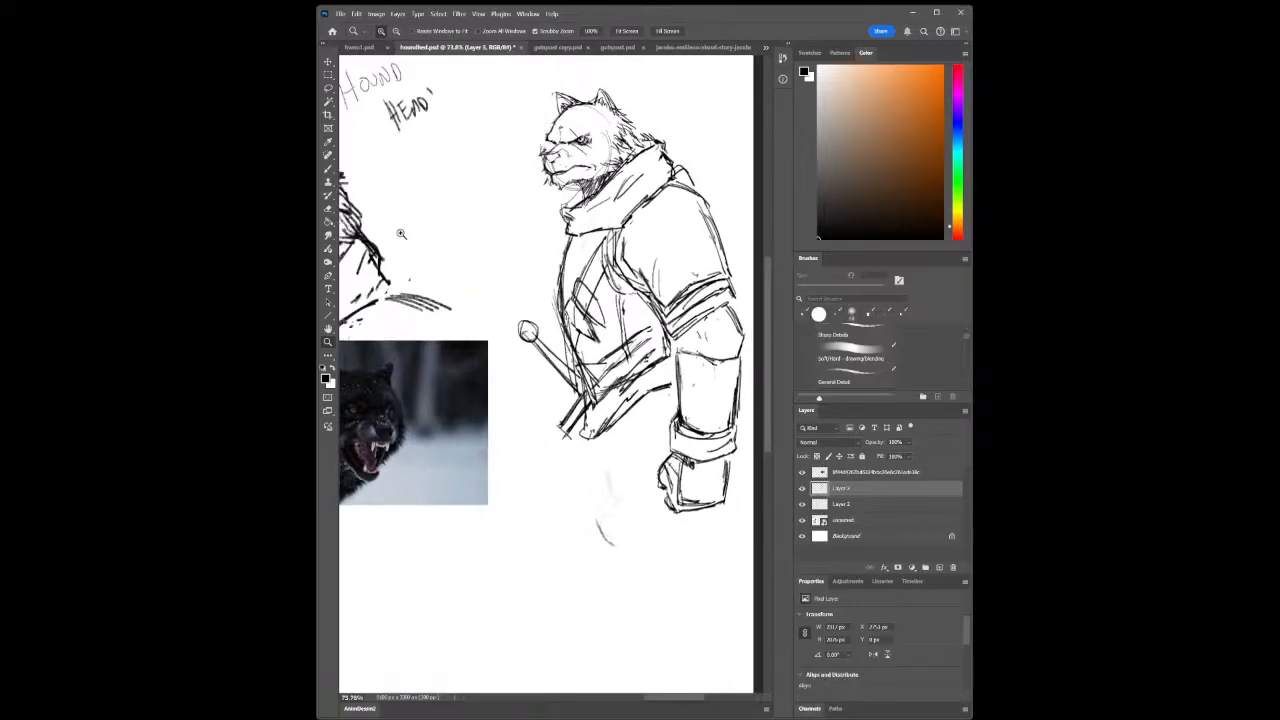
click(328, 168)
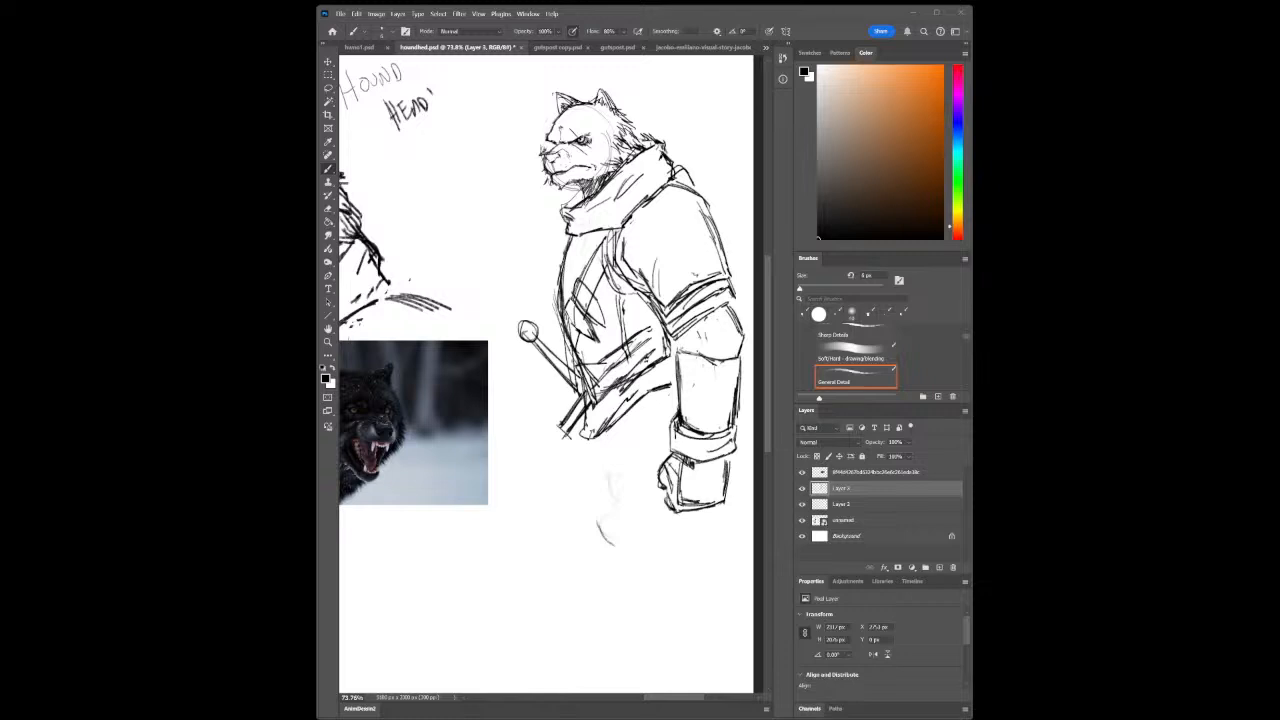
drag(598, 444, 602, 476)
drag(624, 410, 621, 508)
drag(618, 440, 618, 540)
drag(614, 432, 612, 520)
mouse_move(611, 438)
mouse_down()
mouse_move(599, 522)
mouse_move(626, 580)
mouse_up()
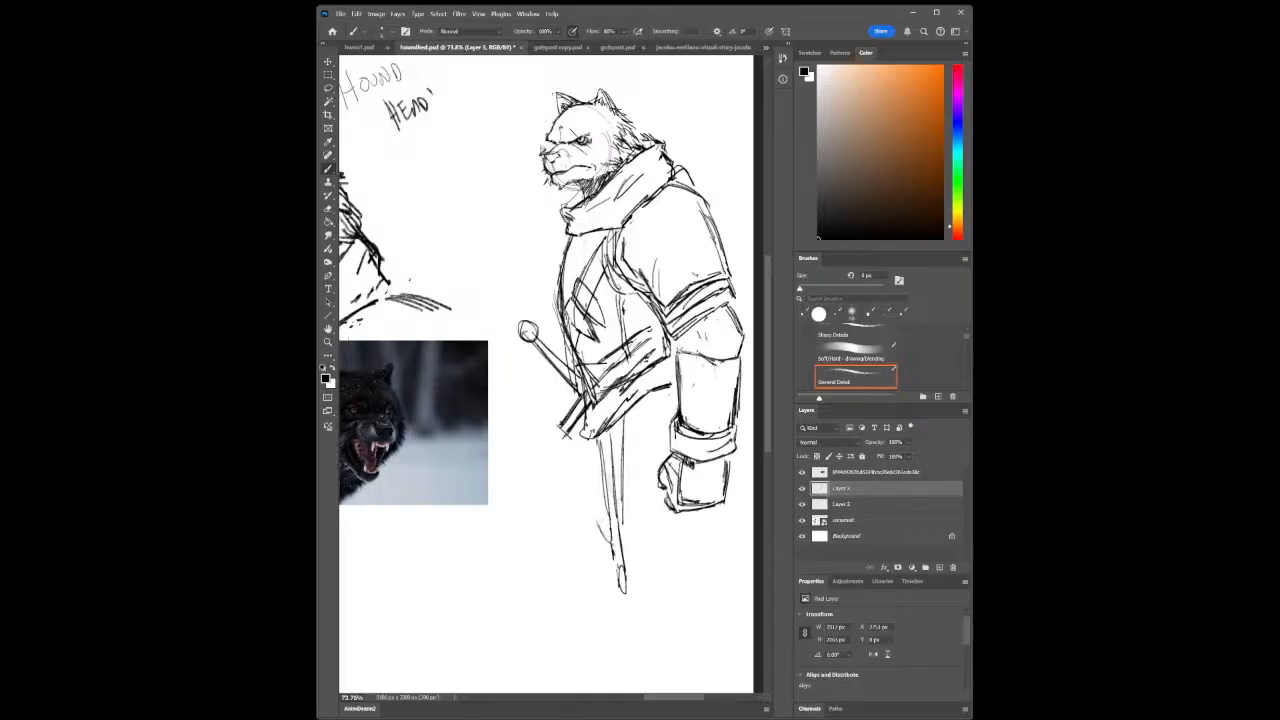
Add more tapered ends and an outer edge to the hanging strap, and touch up its top and the sword end
mouse_move(623, 520)
mouse_down()
mouse_move(632, 588)
mouse_move(634, 558)
mouse_up()
drag(594, 438, 608, 568)
drag(615, 581, 613, 595)
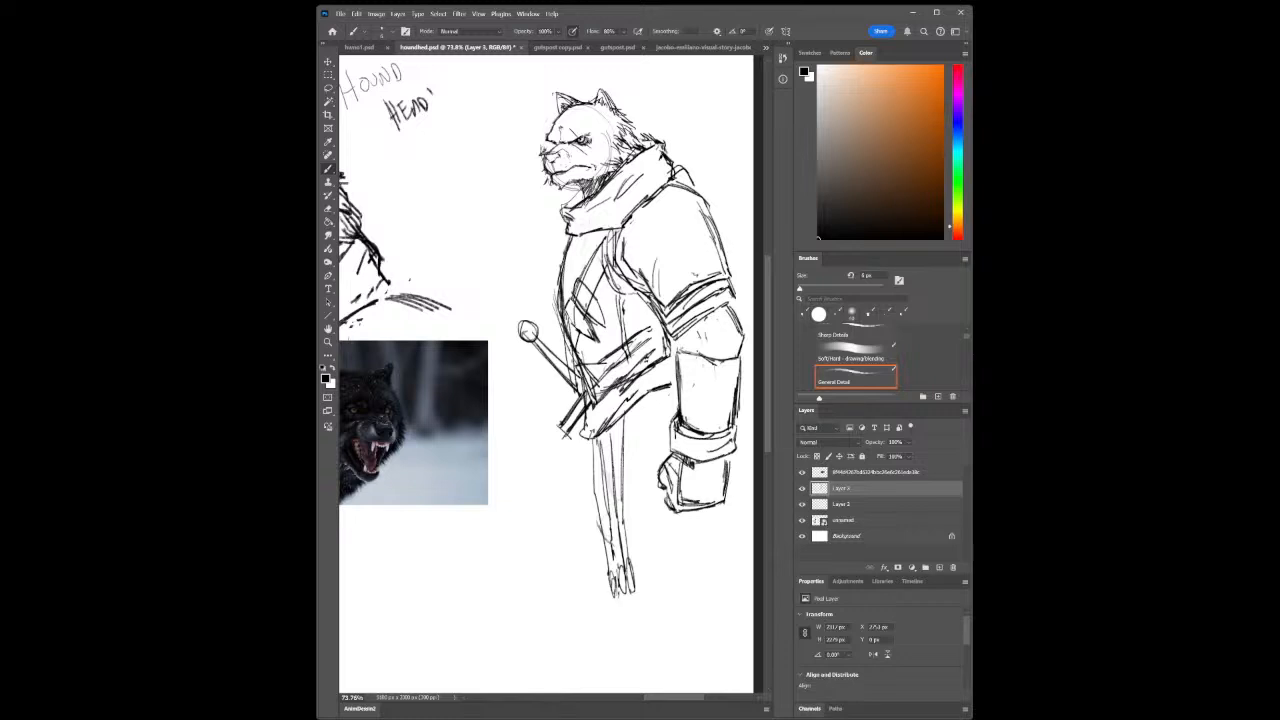
drag(594, 442, 594, 466)
drag(632, 403, 624, 445)
drag(568, 421, 556, 435)
Add a short stroke at the bridge of the wolf's nose and erase the stray marks in front of the muzzle
click(328, 342)
drag(583, 249, 566, 247)
drag(560, 170, 614, 169)
click(328, 169)
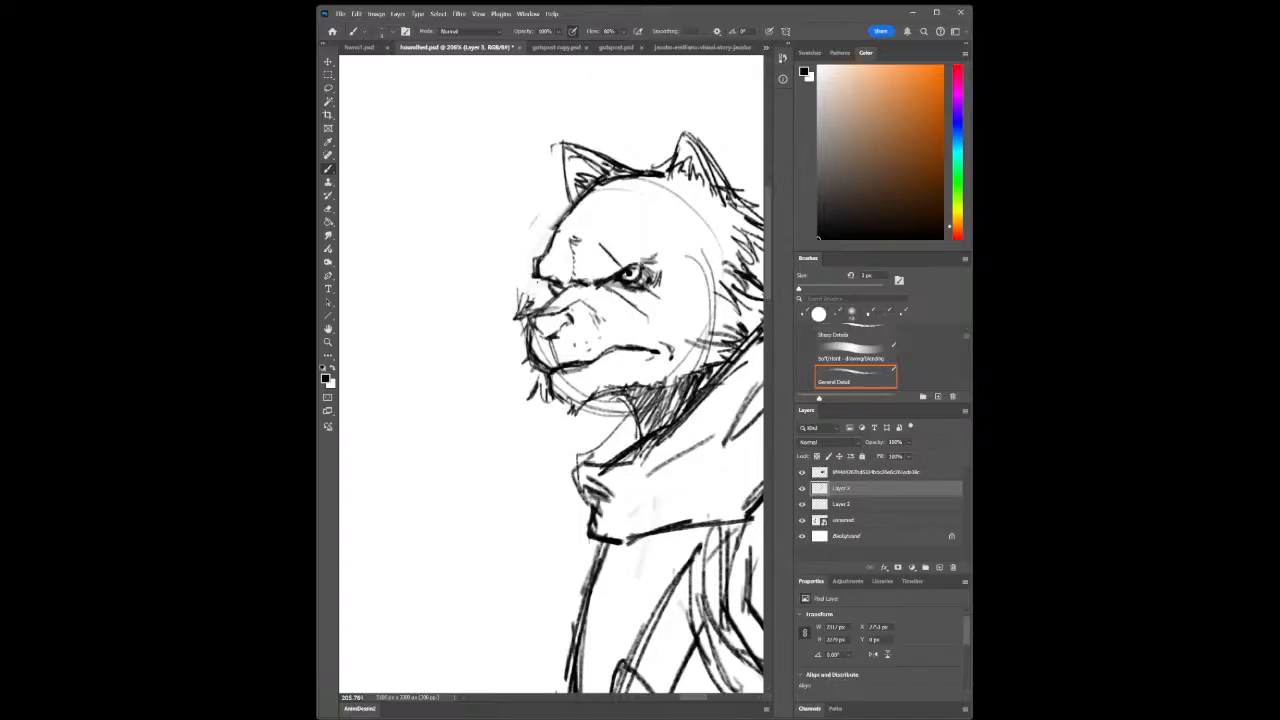
drag(540, 279, 548, 296)
key(e)
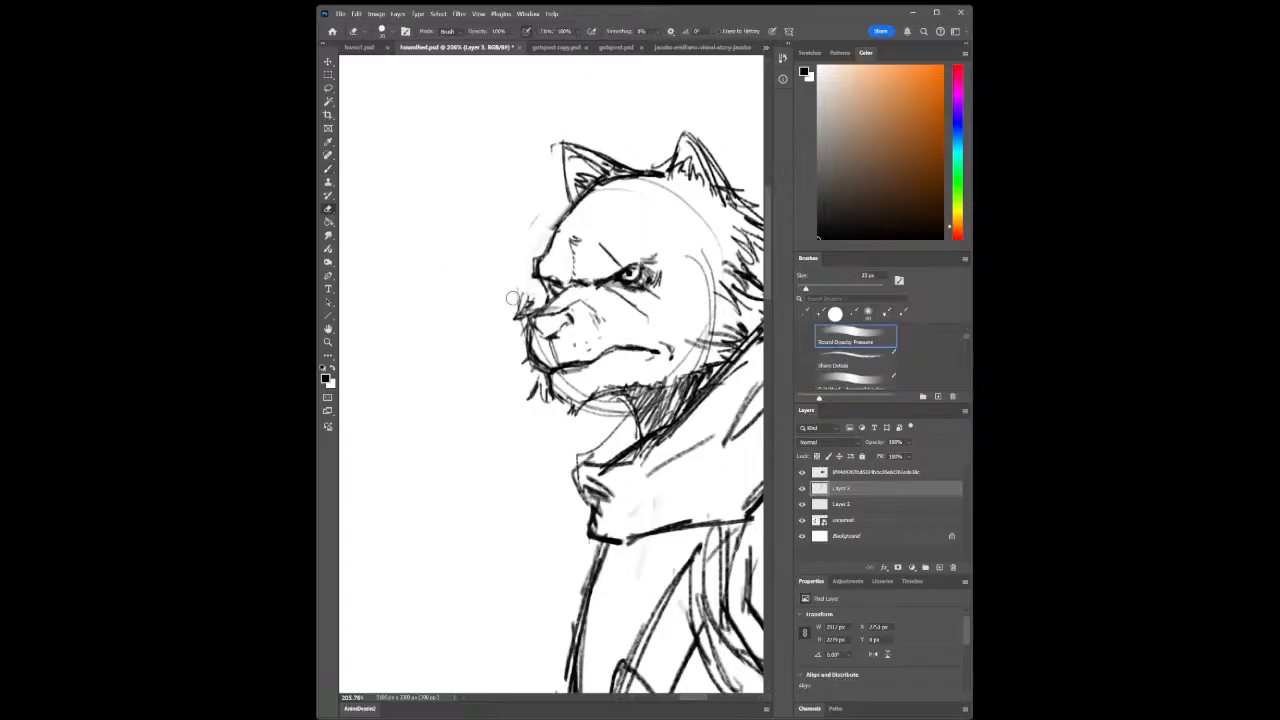
drag(526, 318, 519, 314)
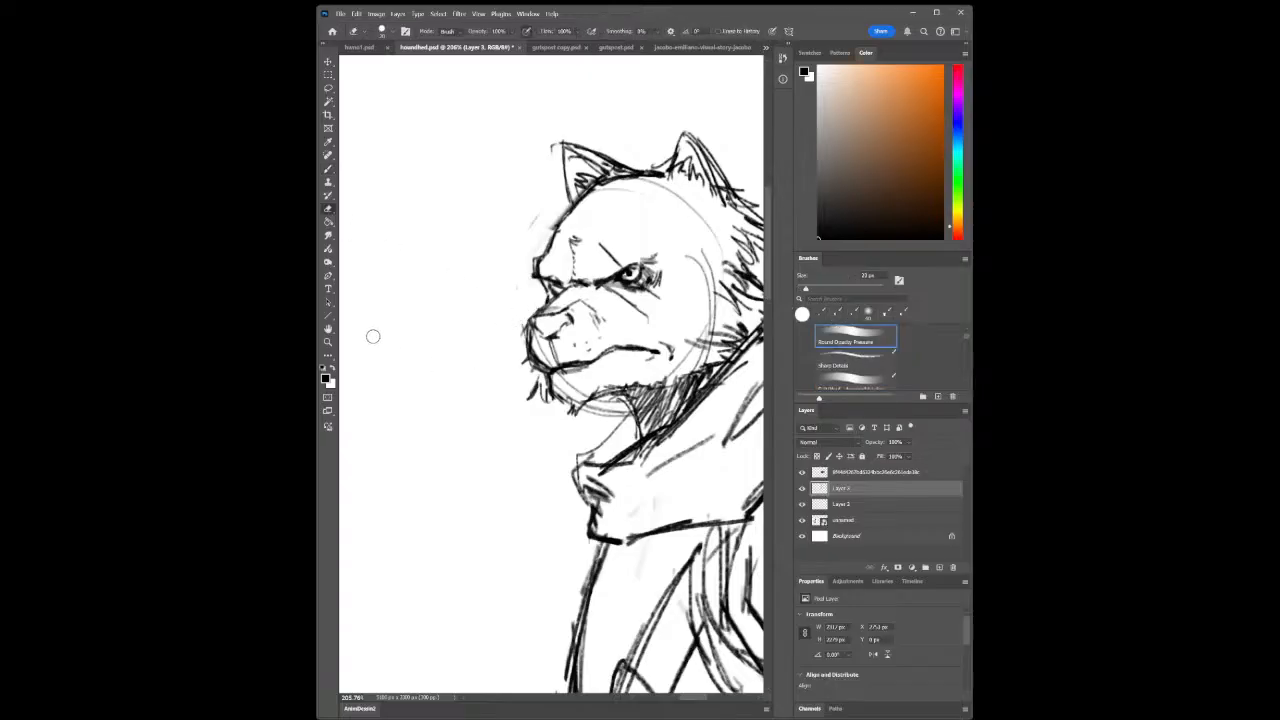
click(328, 355)
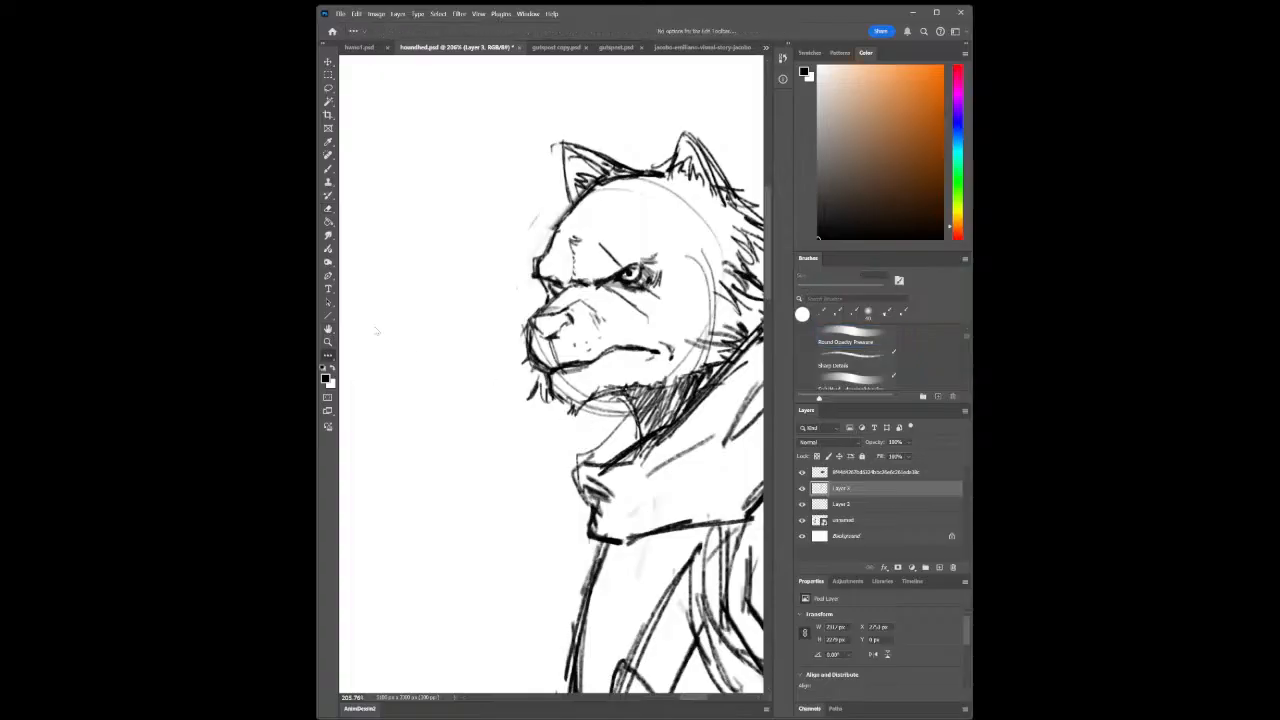
Erase the stray marks along the front edge of the torso and touch up the top of the bracer
click(329, 343)
drag(678, 492, 709, 558)
drag(719, 603, 598, 436)
drag(636, 502, 651, 572)
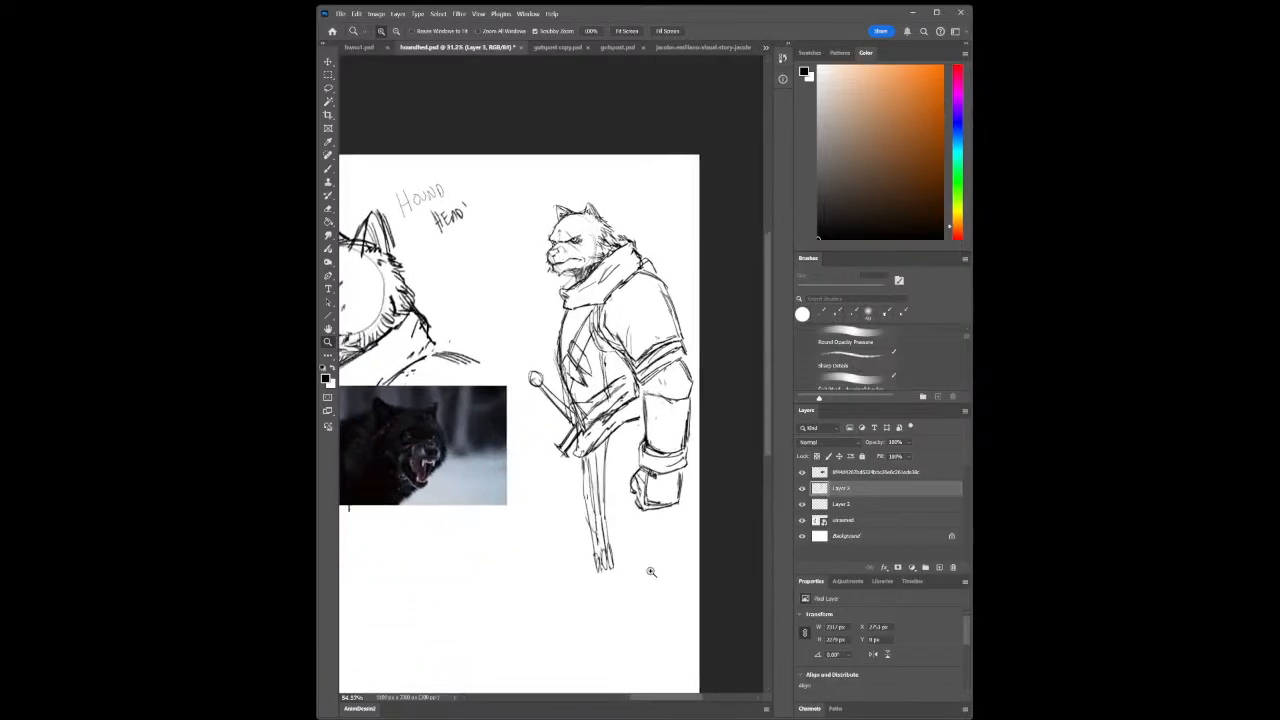
mouse_move(605, 507)
mouse_down()
mouse_move(617, 515)
mouse_move(590, 503)
mouse_up()
drag(530, 376, 540, 386)
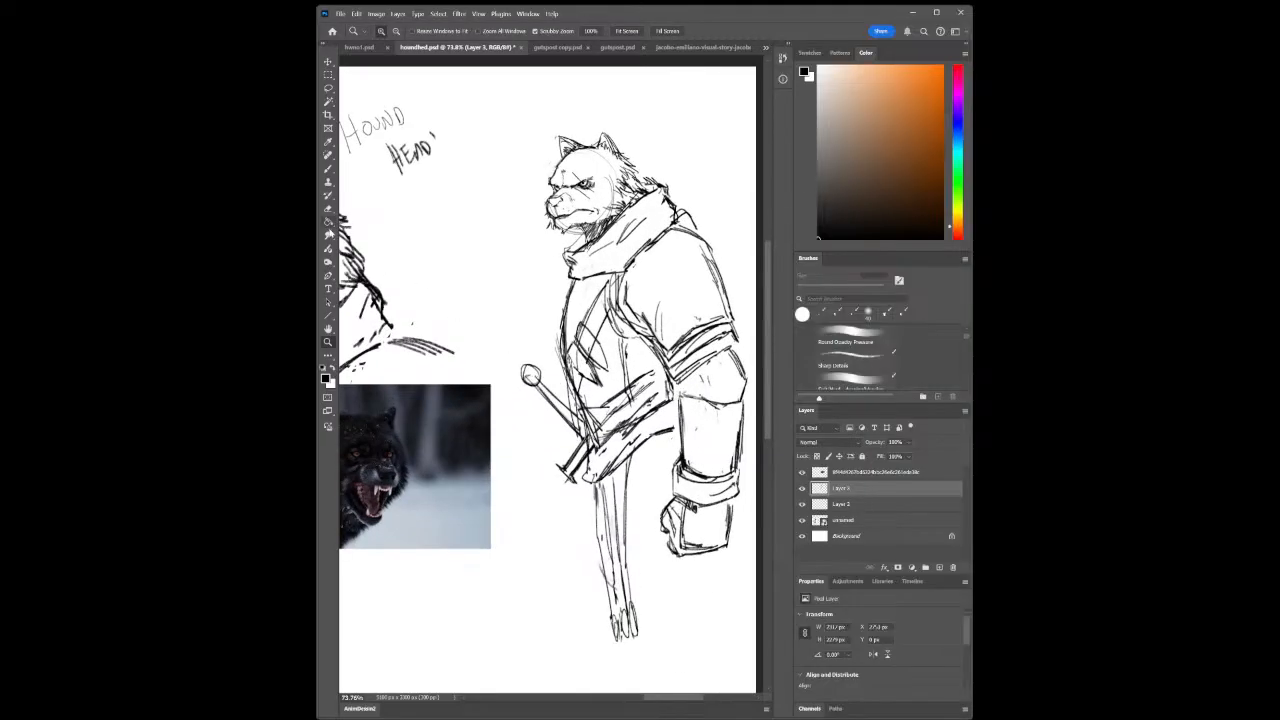
click(328, 210)
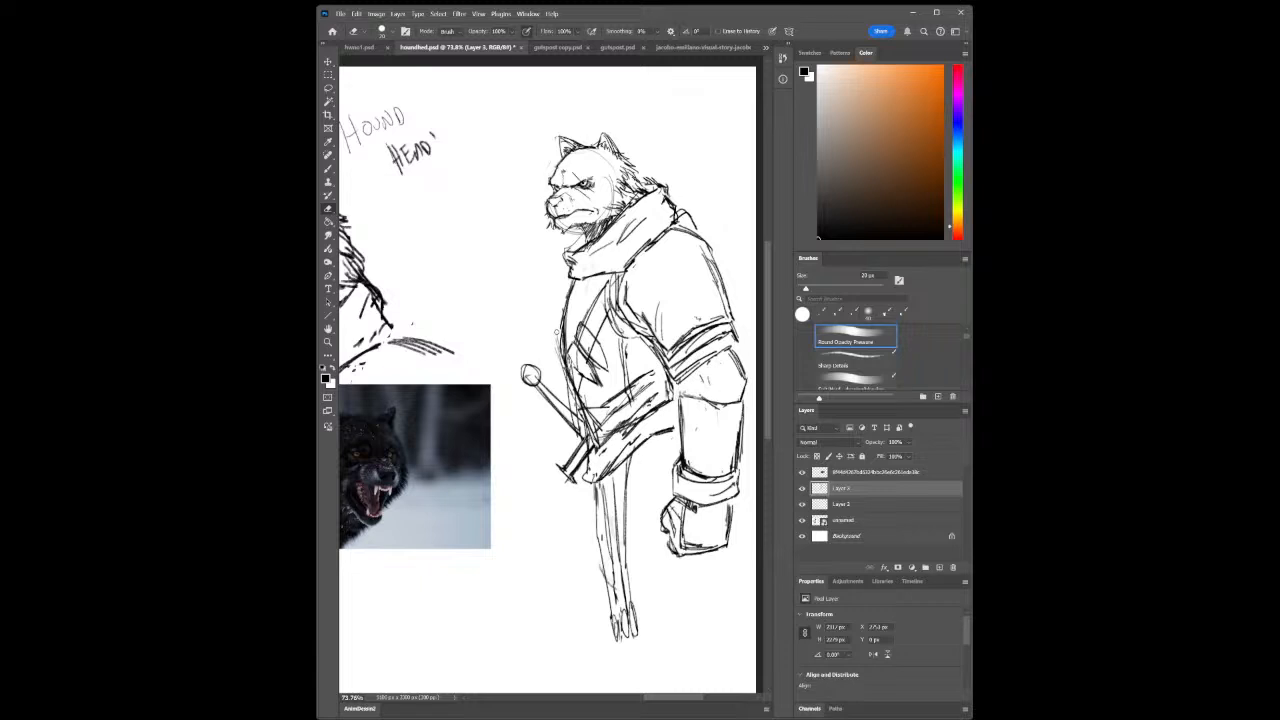
drag(556, 343, 561, 378)
drag(558, 312, 559, 331)
drag(560, 326, 567, 292)
drag(697, 394, 714, 398)
Add short brush strokes to the sleeve band, the top of the hanging strap and the jacket hem
click(328, 181)
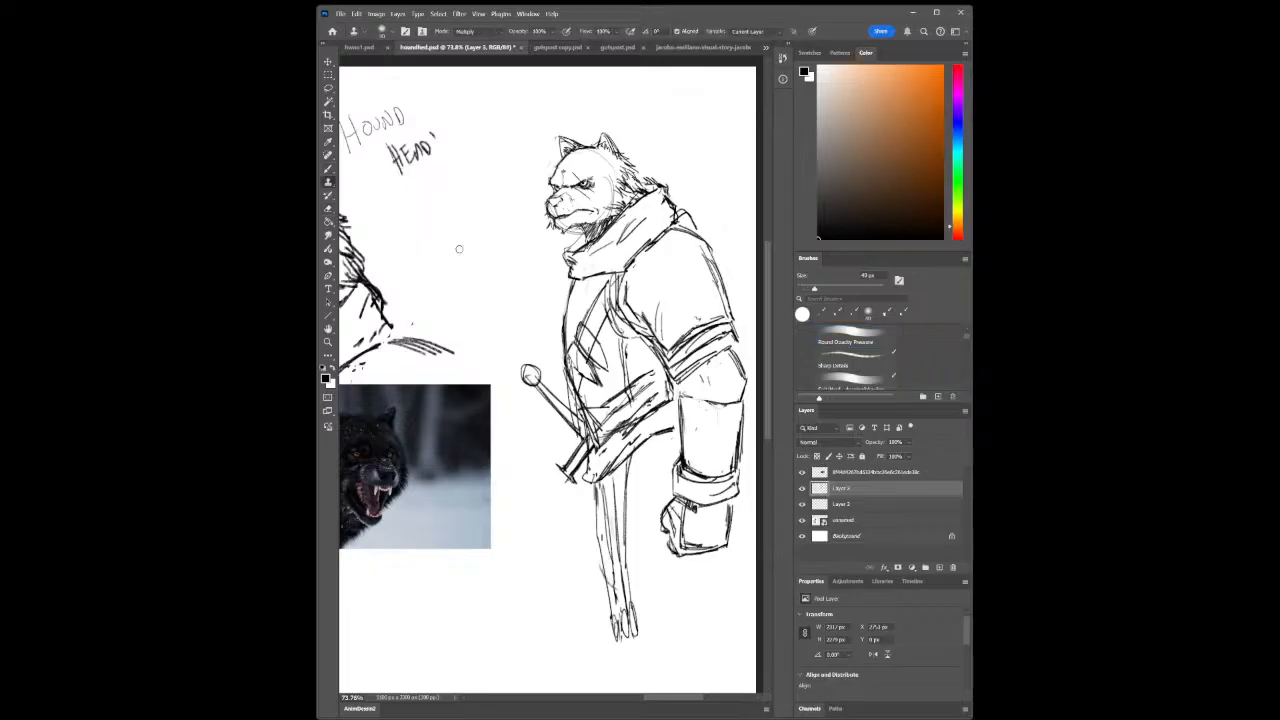
click(328, 168)
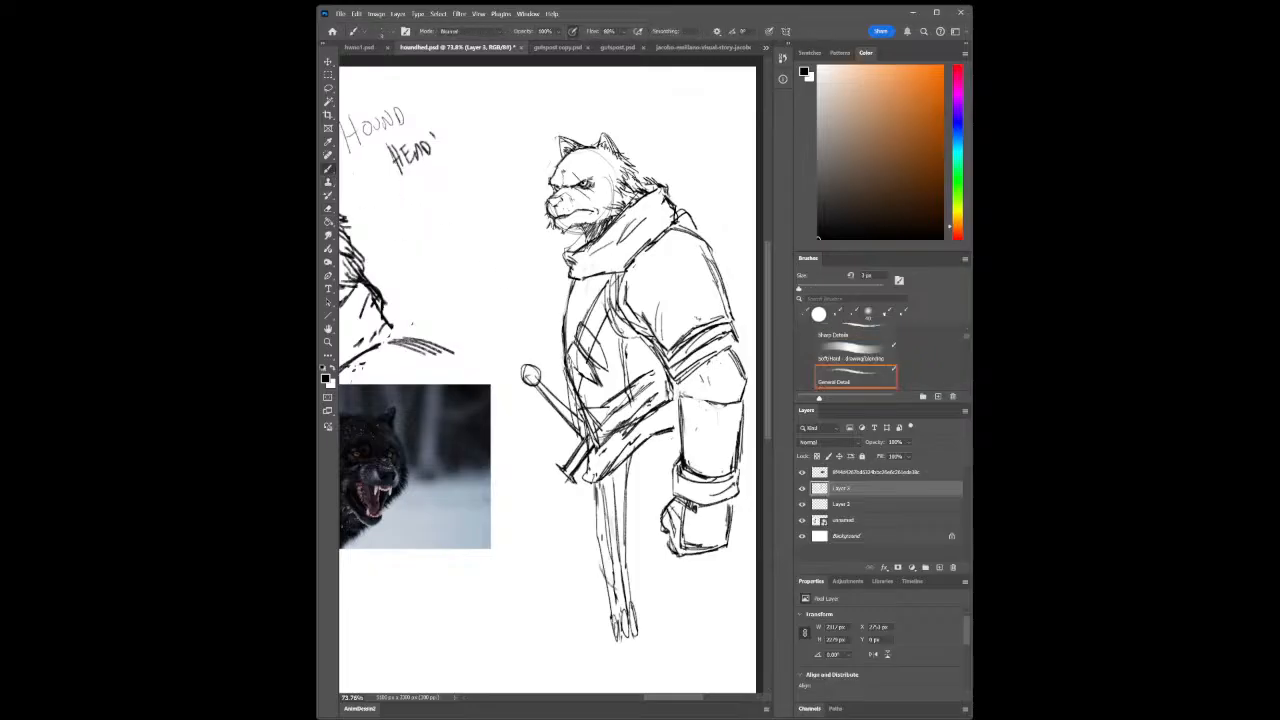
drag(725, 347, 738, 354)
mouse_move(631, 455)
mouse_down()
mouse_move(618, 515)
mouse_move(606, 506)
mouse_up()
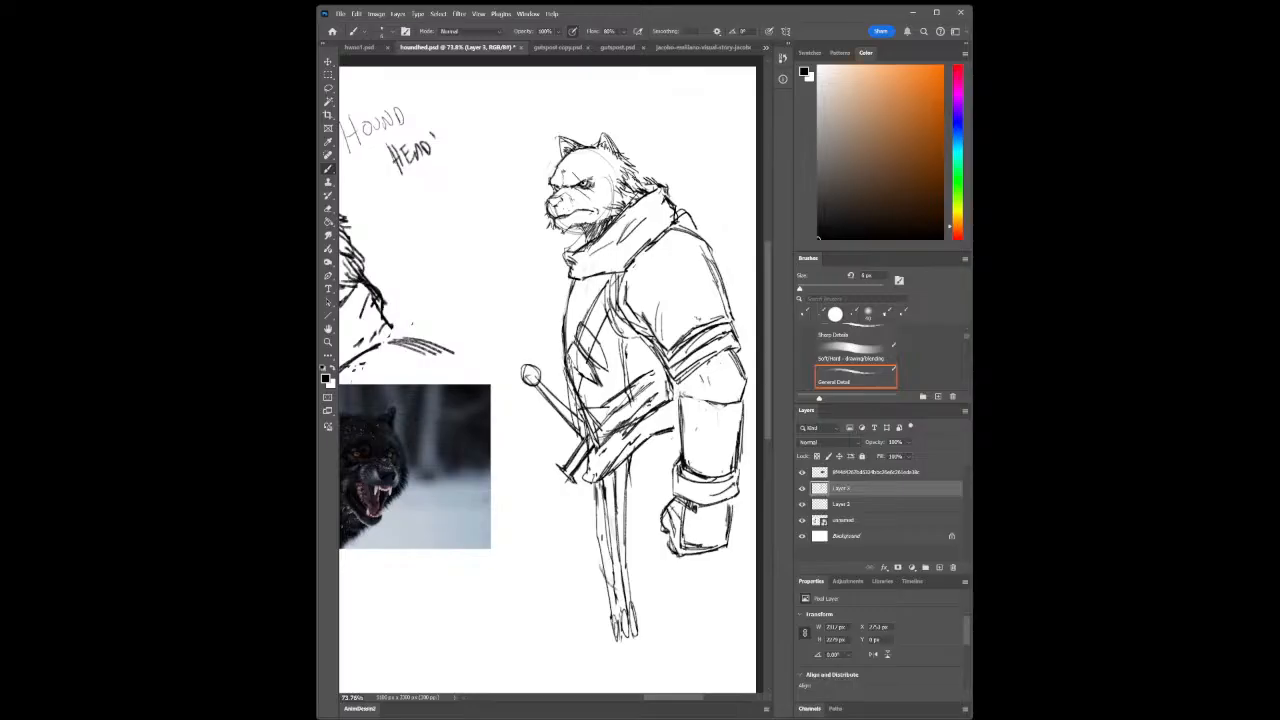
drag(632, 440, 644, 450)
mouse_move(660, 421)
mouse_down()
mouse_move(678, 424)
mouse_move(677, 403)
mouse_up()
Draw a thin line along the hanging strap's front side and a curved trouser-leg outline sweeping down behind it
click(328, 343)
drag(697, 436, 707, 474)
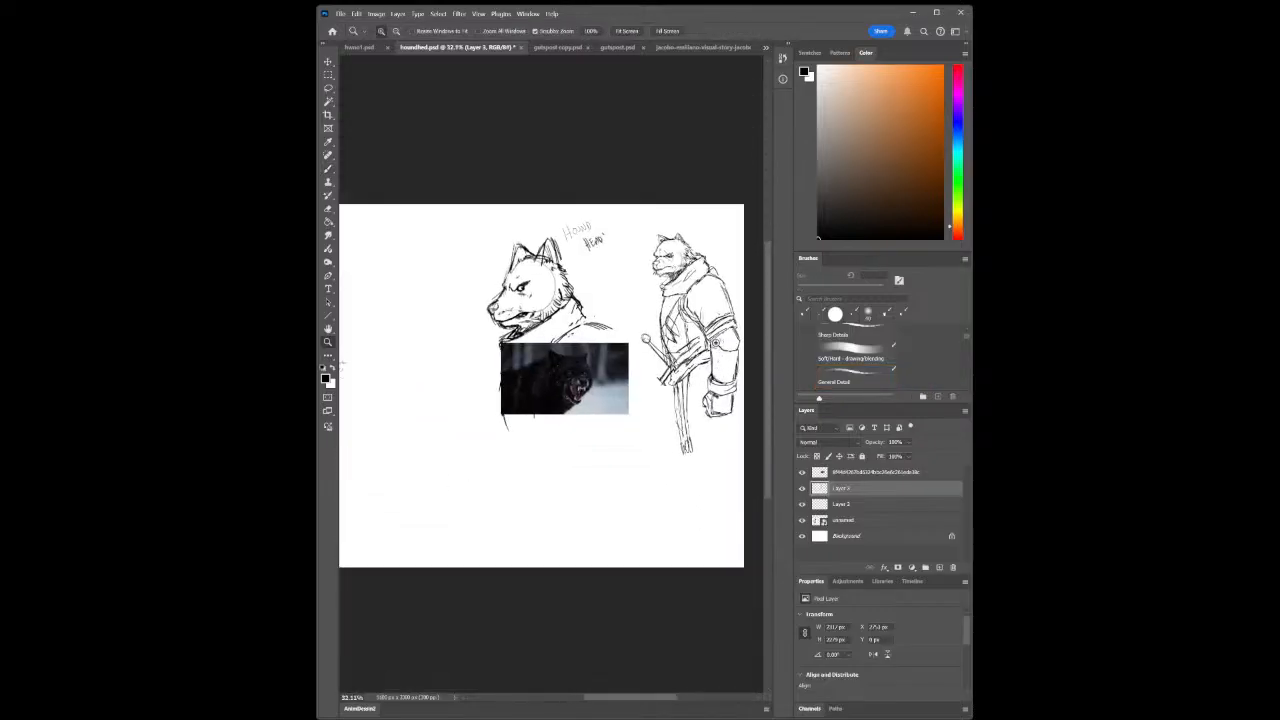
drag(717, 343, 732, 356)
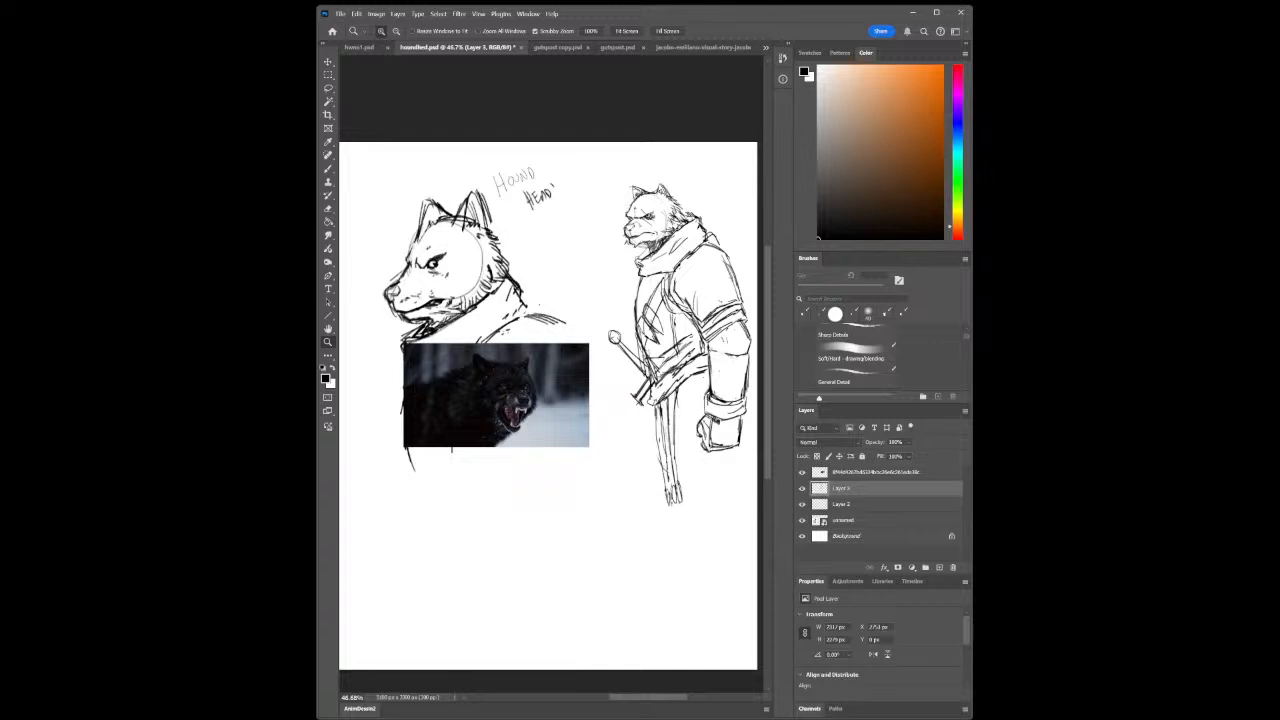
click(328, 167)
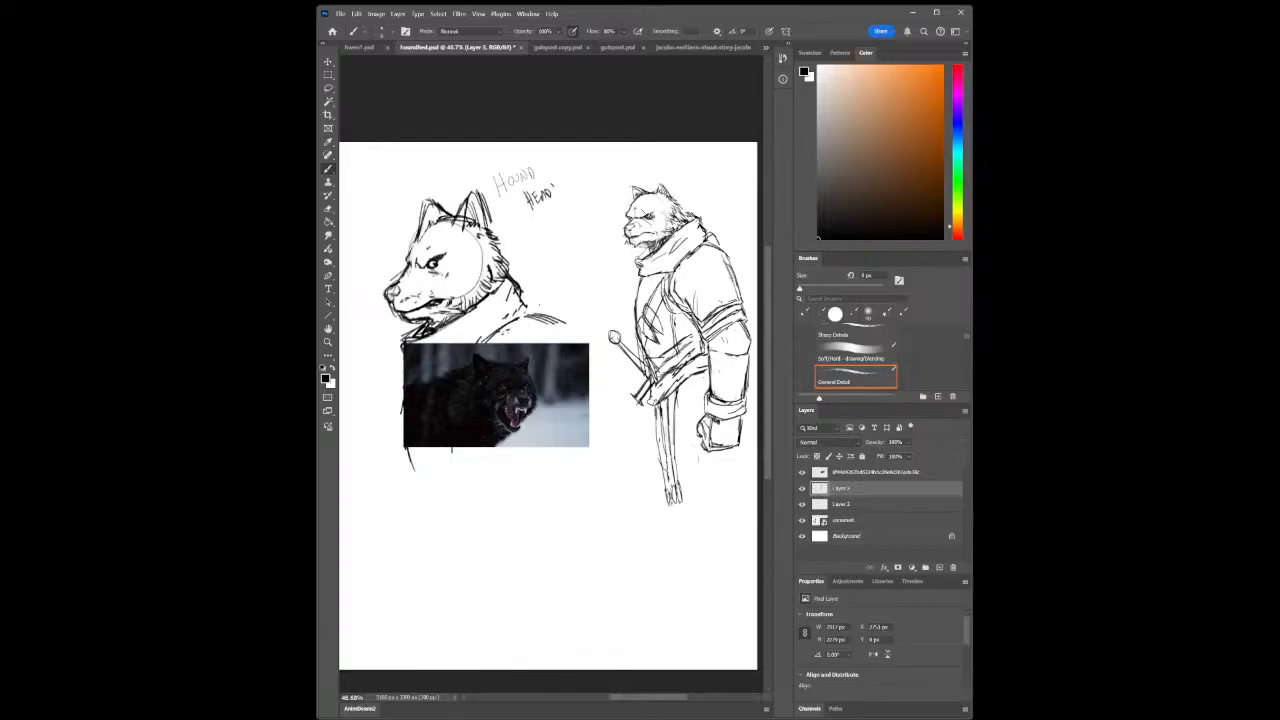
drag(652, 405, 656, 452)
click(328, 342)
alt+click(687, 457)
drag(695, 276, 690, 302)
drag(735, 395, 754, 419)
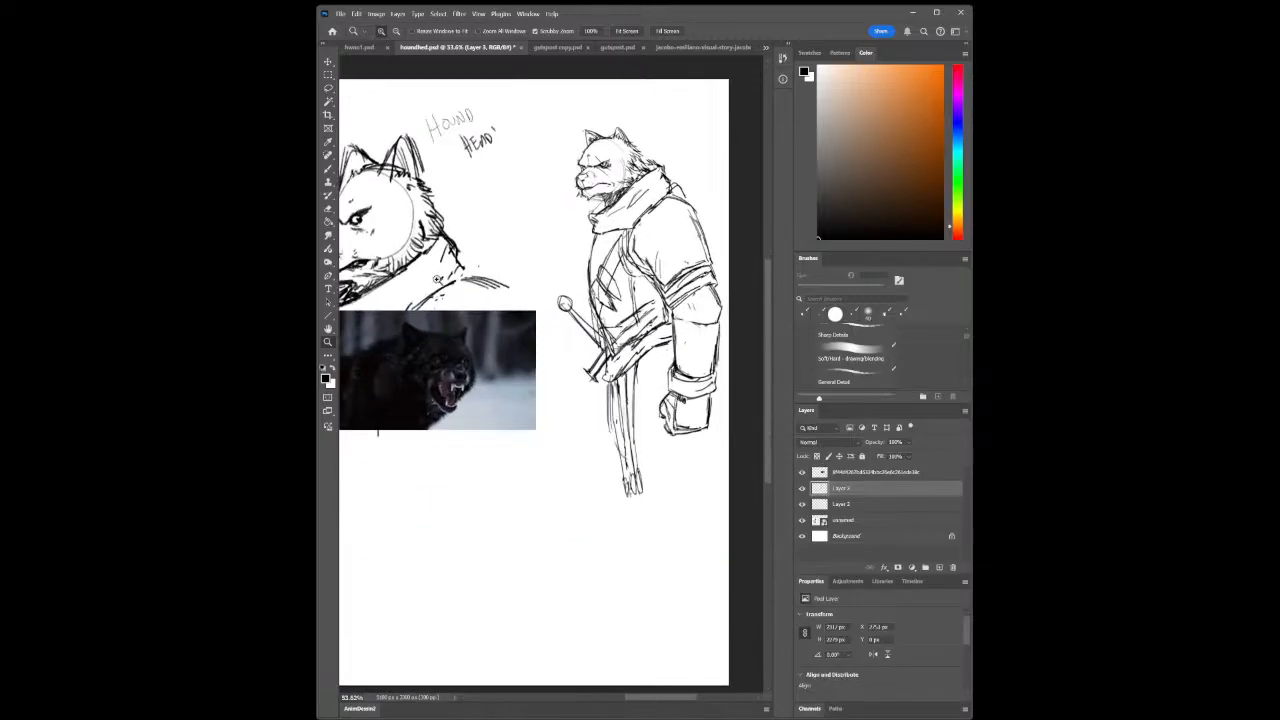
key(b)
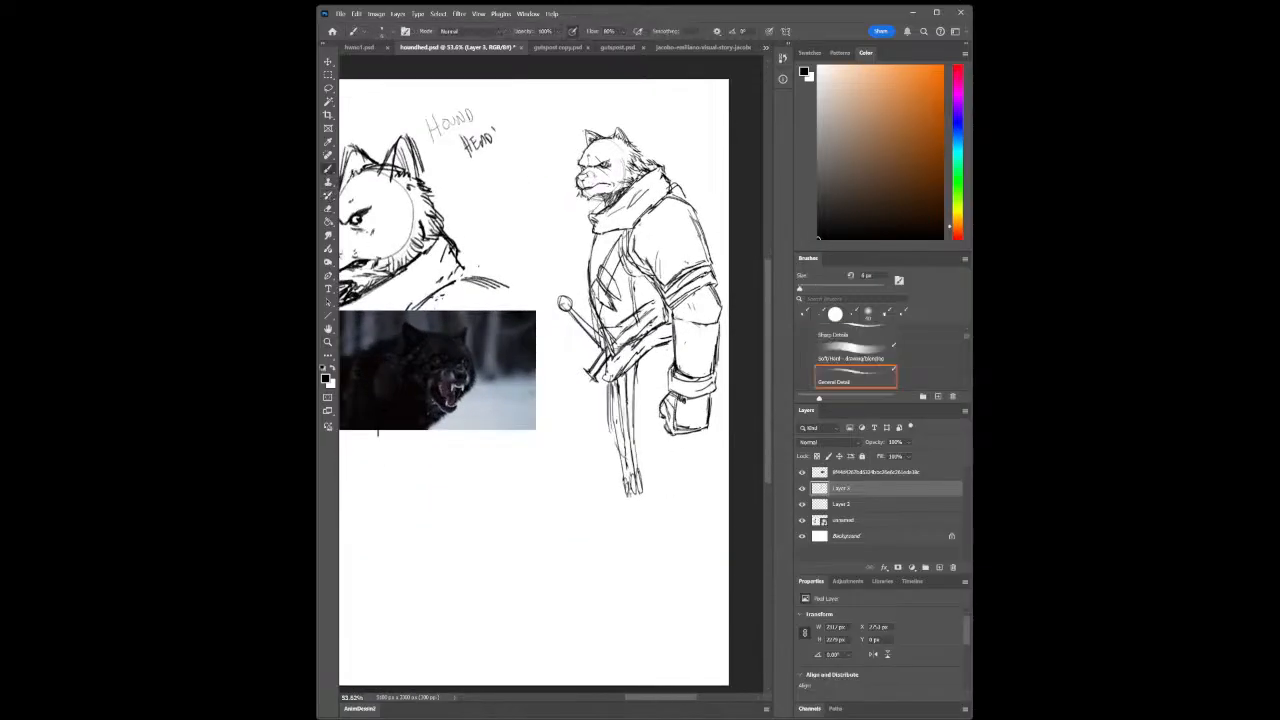
drag(642, 432, 644, 476)
mouse_move(606, 384)
mouse_down()
mouse_move(606, 450)
mouse_move(606, 428)
mouse_up()
Draw the bunched trouser fabric below the fist with a jagged back edge and dense diagonal folds
mouse_move(669, 697)
mouse_down()
mouse_move(566, 715)
mouse_move(666, 705)
mouse_up()
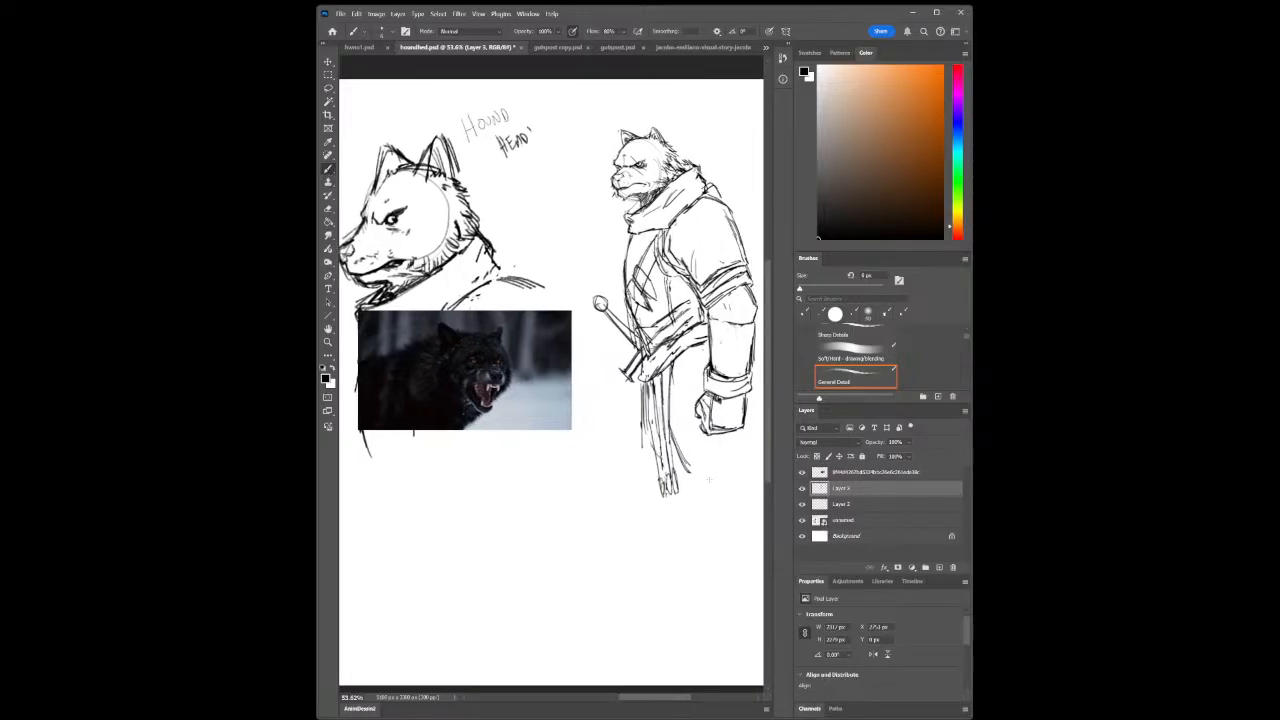
drag(709, 478, 696, 486)
drag(728, 437, 711, 479)
mouse_move(688, 478)
mouse_down()
mouse_move(694, 487)
mouse_move(734, 448)
mouse_move(700, 484)
mouse_up()
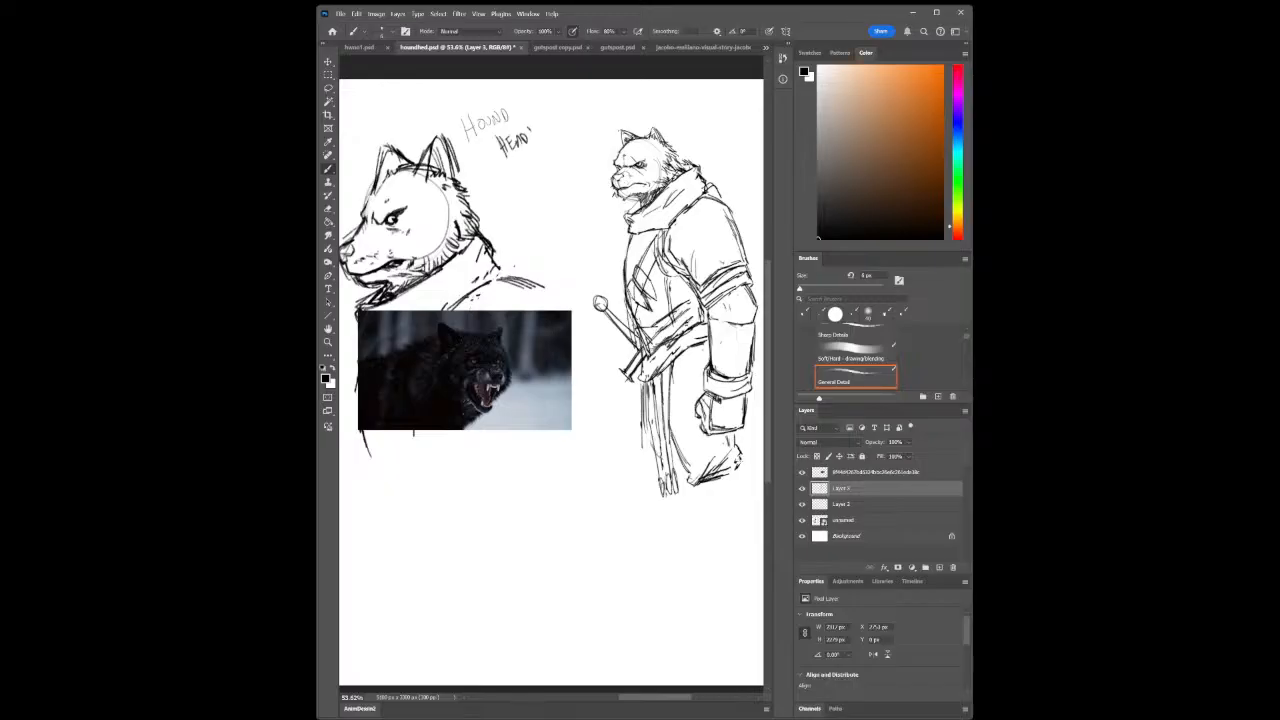
drag(736, 473, 722, 479)
drag(685, 465, 691, 477)
Widen the hanging strap into a draped cloth with long vertical folds and rough in the leg outline below it
drag(645, 422, 659, 497)
drag(683, 479, 687, 507)
drag(644, 441, 653, 500)
drag(643, 449, 655, 494)
mouse_move(639, 404)
mouse_down()
mouse_move(631, 514)
mouse_move(645, 520)
mouse_up()
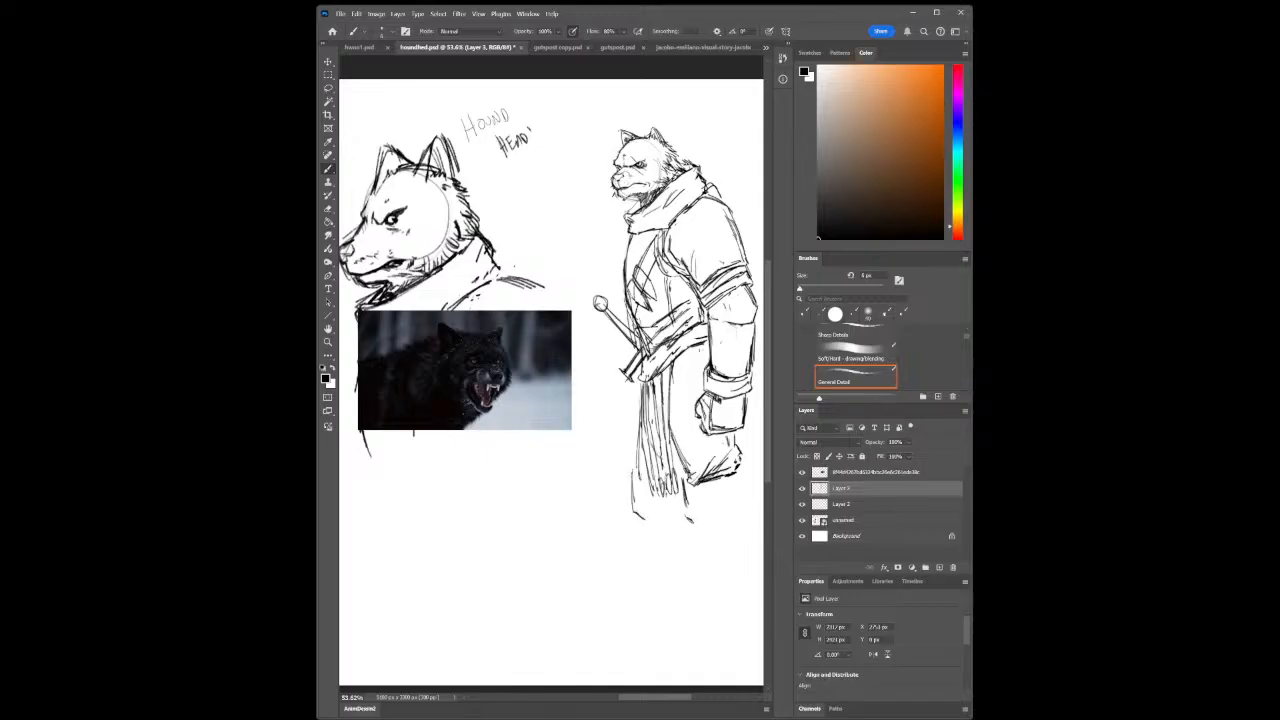
Darken the lower end of the hanging cloth and add strokes beneath the trouser folds
drag(682, 478, 683, 500)
mouse_move(712, 506)
mouse_down()
mouse_move(738, 475)
mouse_move(729, 502)
mouse_up()
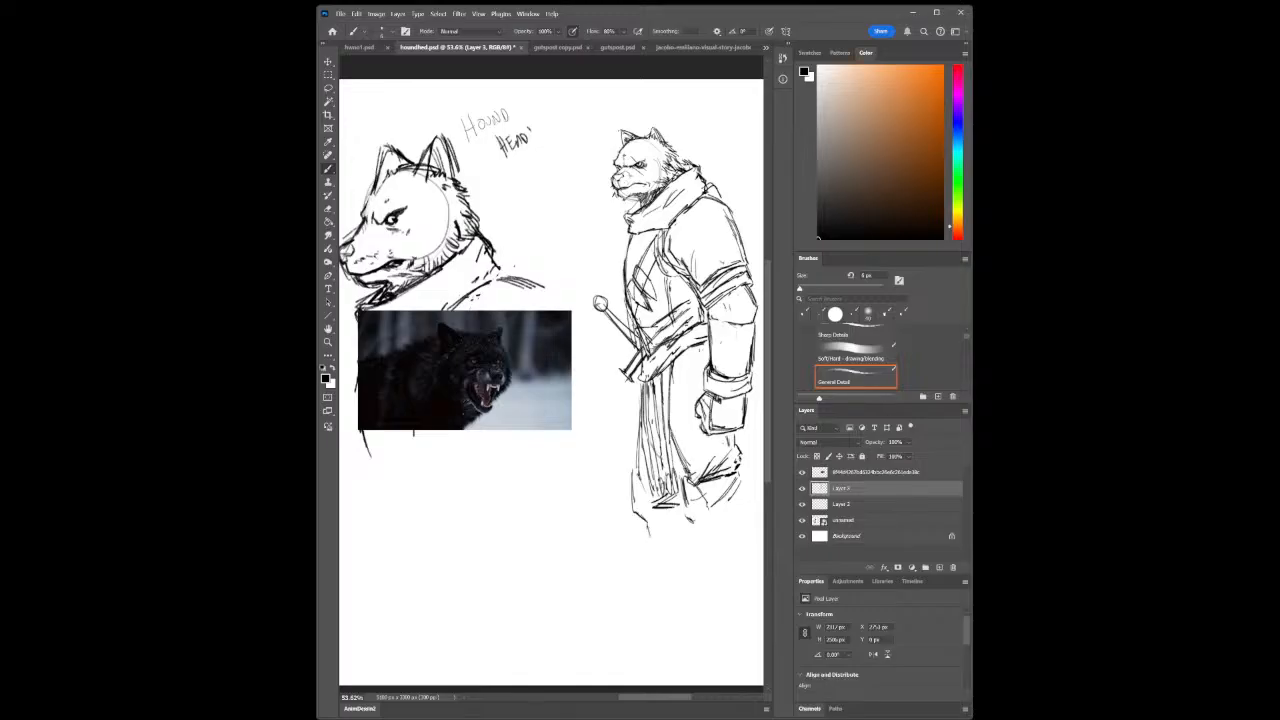
drag(681, 481, 692, 521)
Sketch a raised fist with a wrist line over light circular guides, in front of the chest above the sword pommel
drag(585, 260, 586, 262)
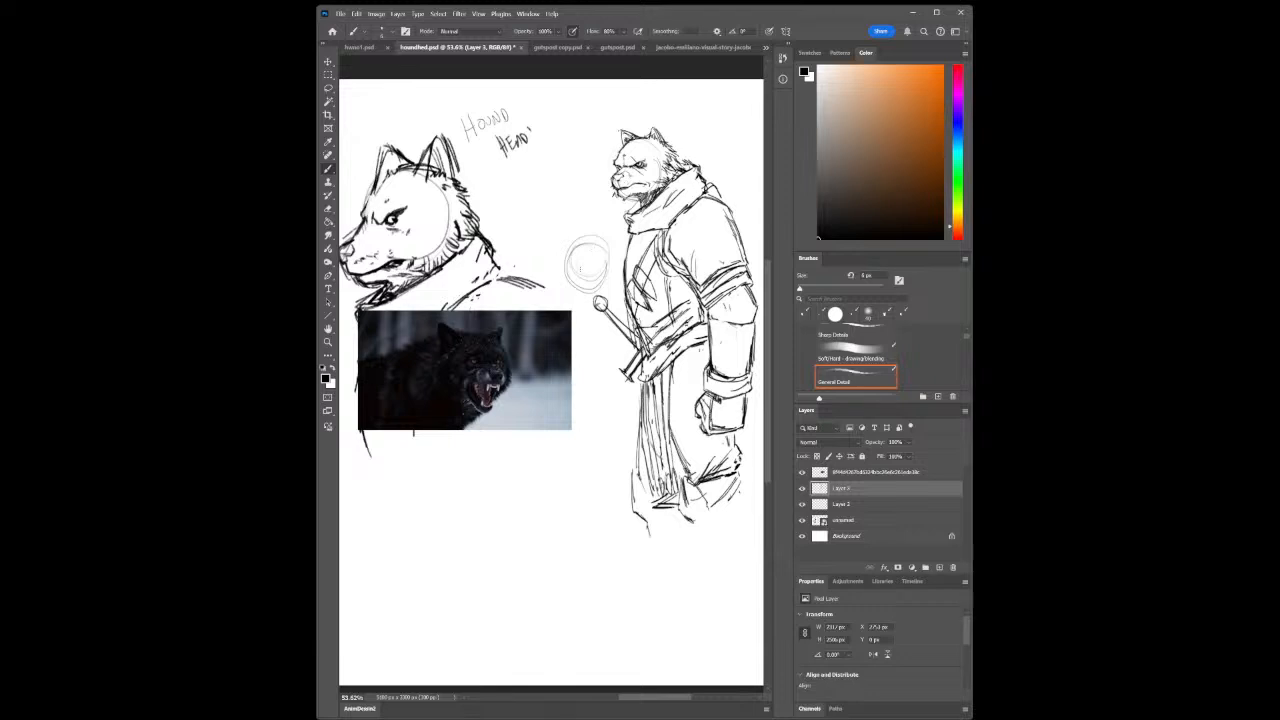
mouse_move(585, 253)
mouse_down()
mouse_move(577, 271)
mouse_move(600, 247)
mouse_move(575, 268)
mouse_move(605, 258)
mouse_move(596, 288)
mouse_move(574, 278)
mouse_move(586, 240)
mouse_move(600, 231)
mouse_move(610, 254)
mouse_move(570, 271)
mouse_move(593, 283)
mouse_move(620, 258)
mouse_up()
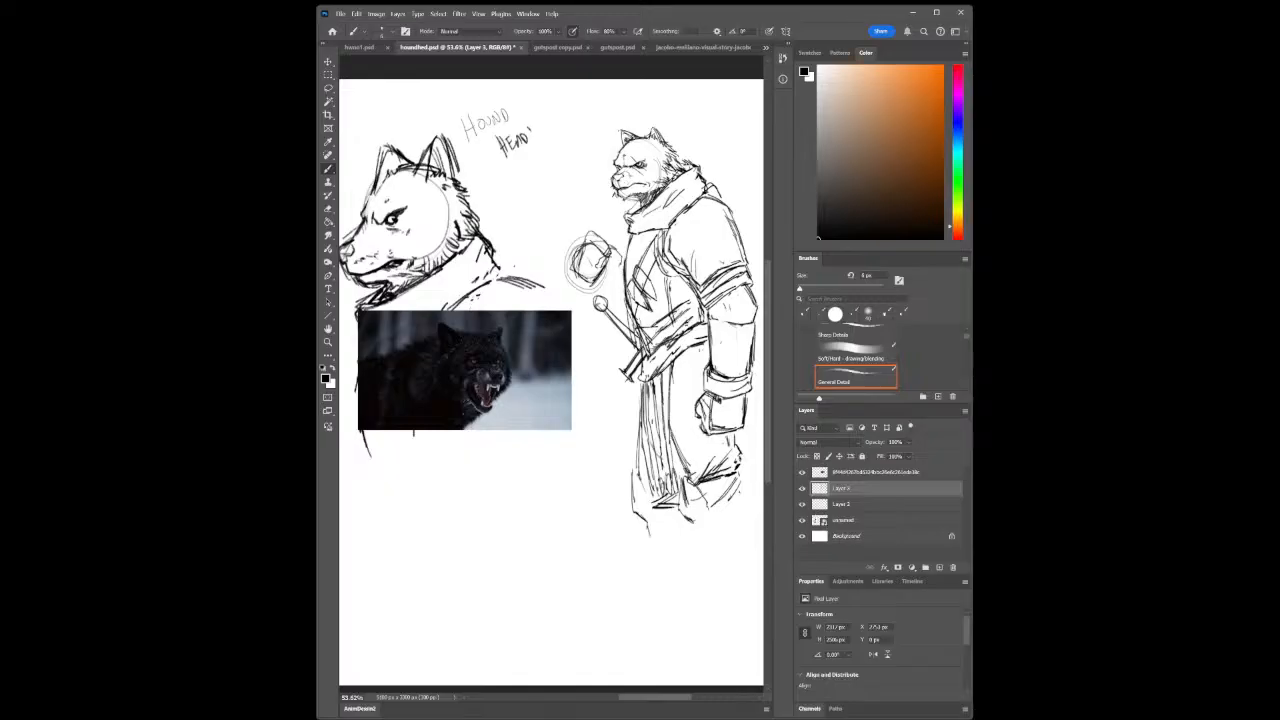
click(327, 341)
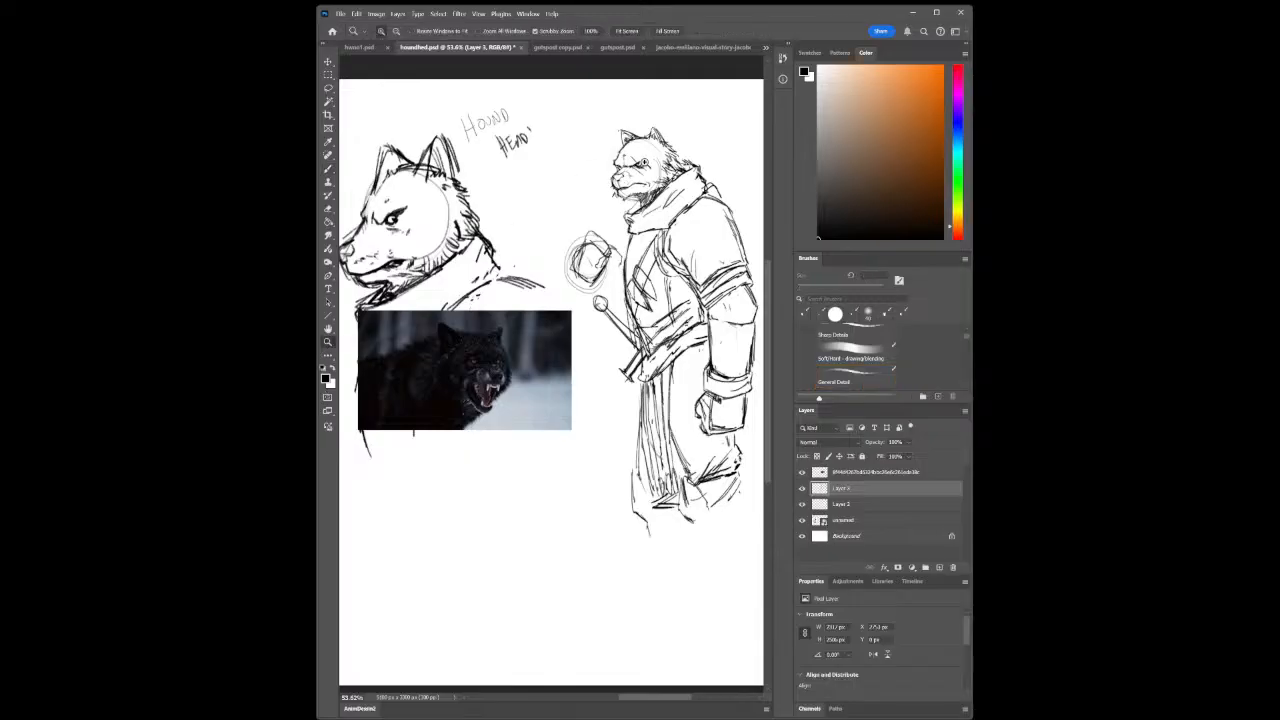
drag(644, 162, 661, 260)
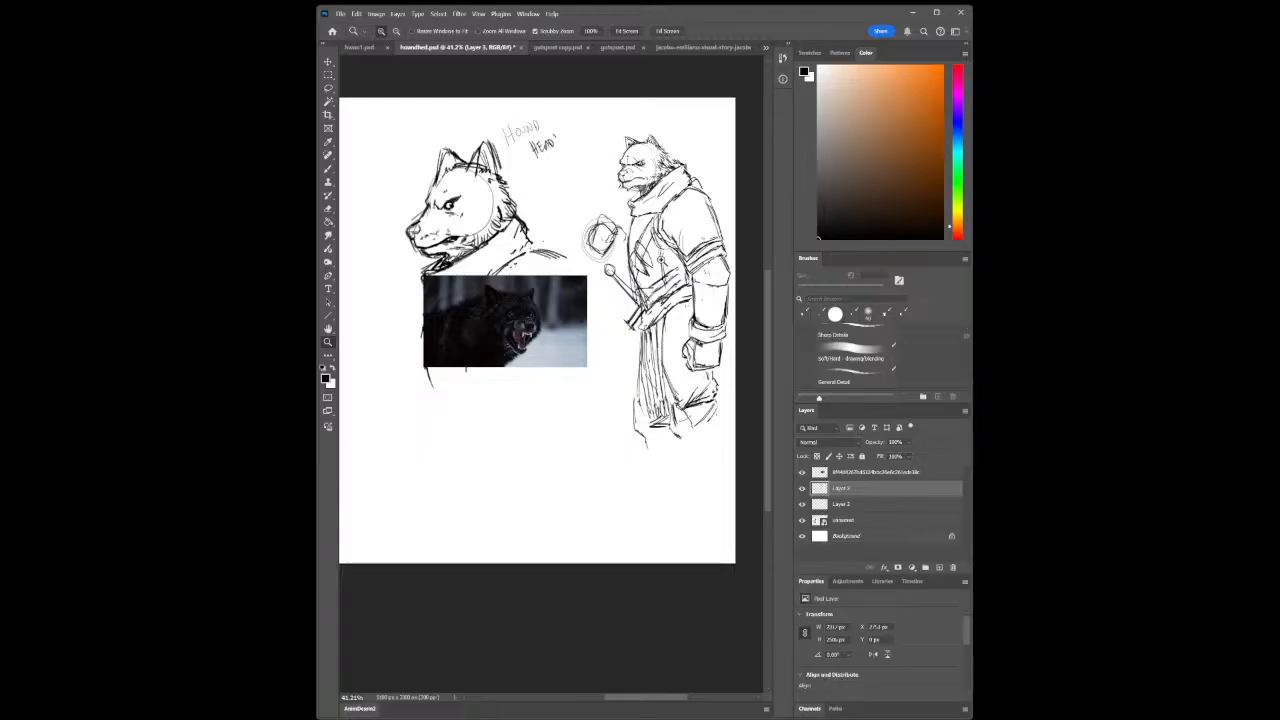
Add connecting strokes at the lower edge beside the hanging cloth and darken the trouser folds below the fist
click(328, 169)
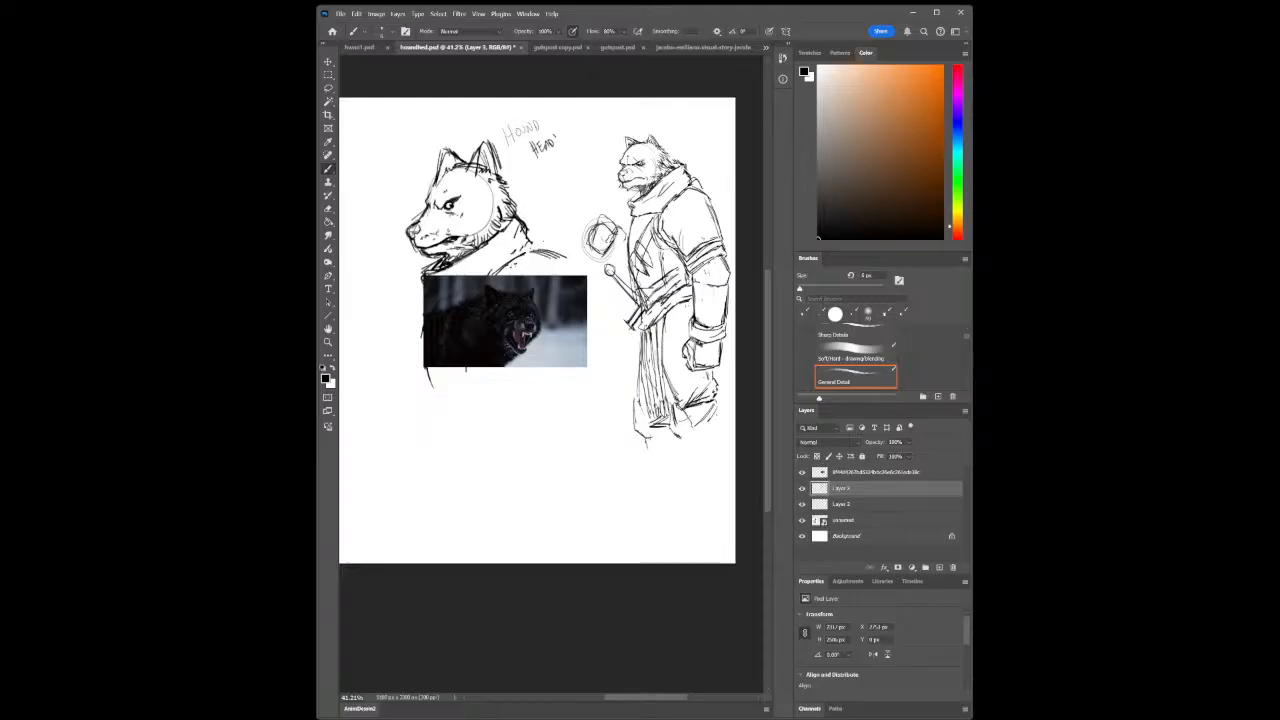
drag(637, 409, 673, 438)
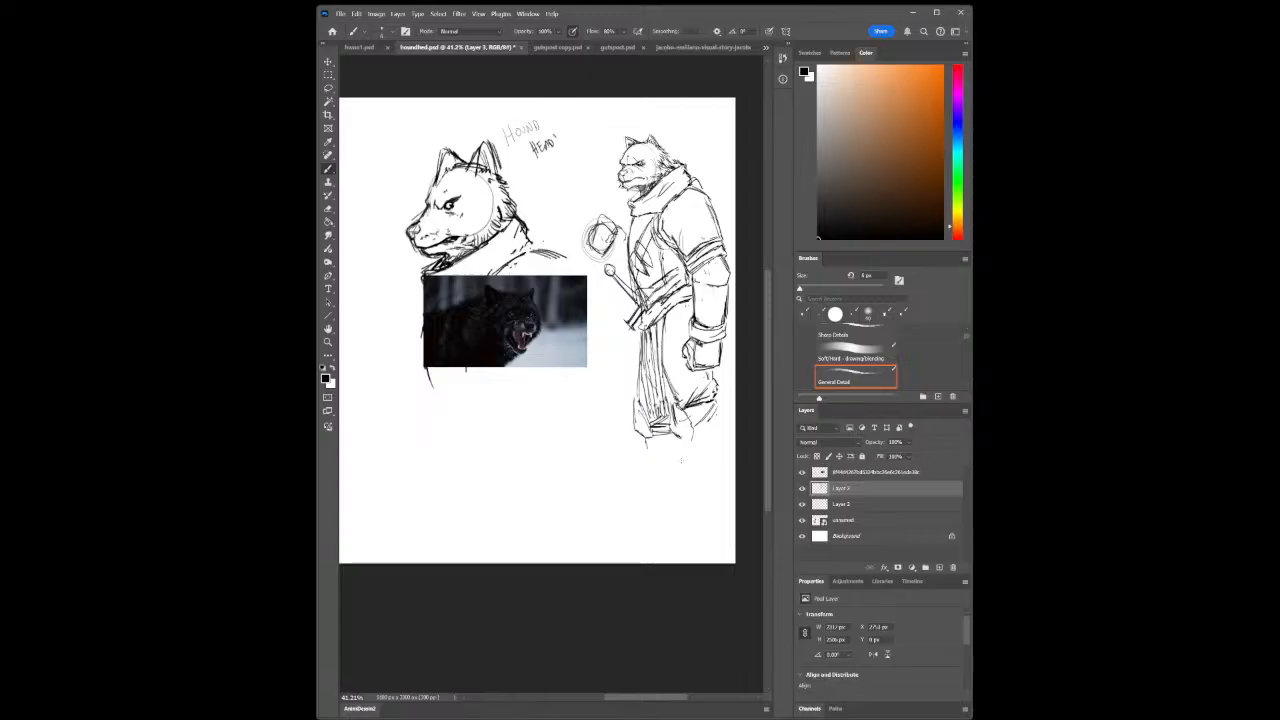
key(z)
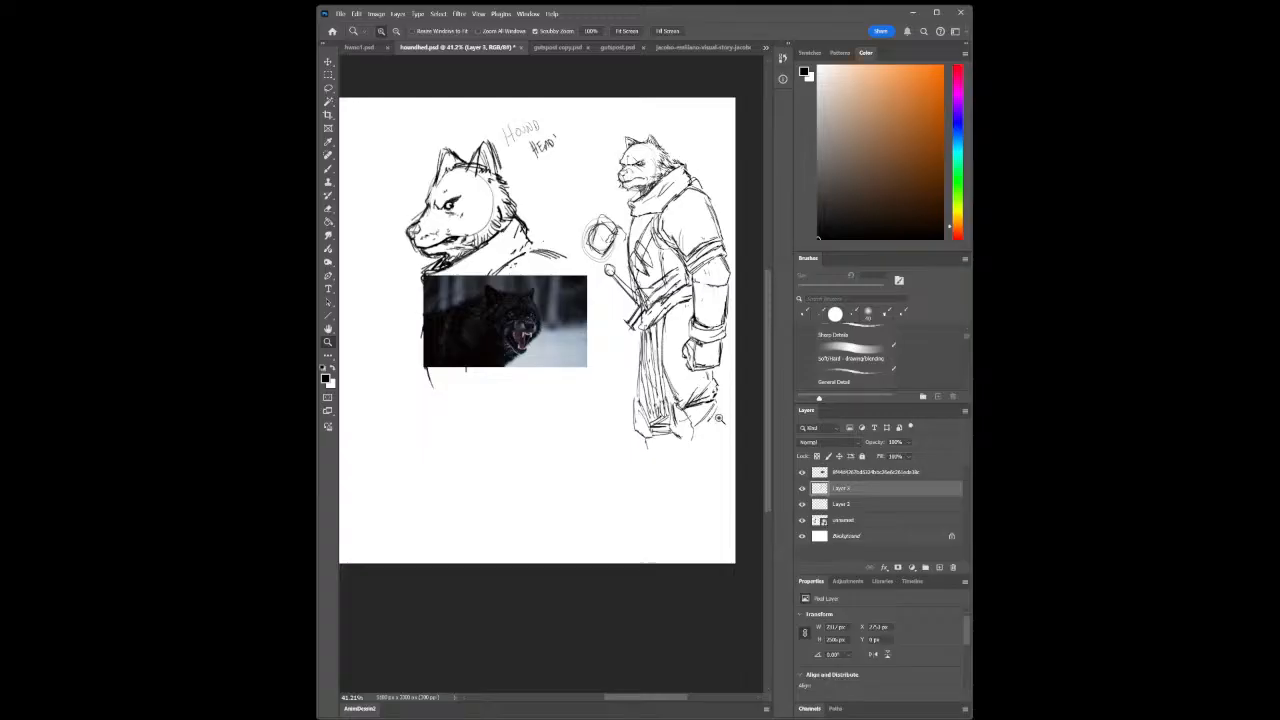
drag(716, 416, 721, 422)
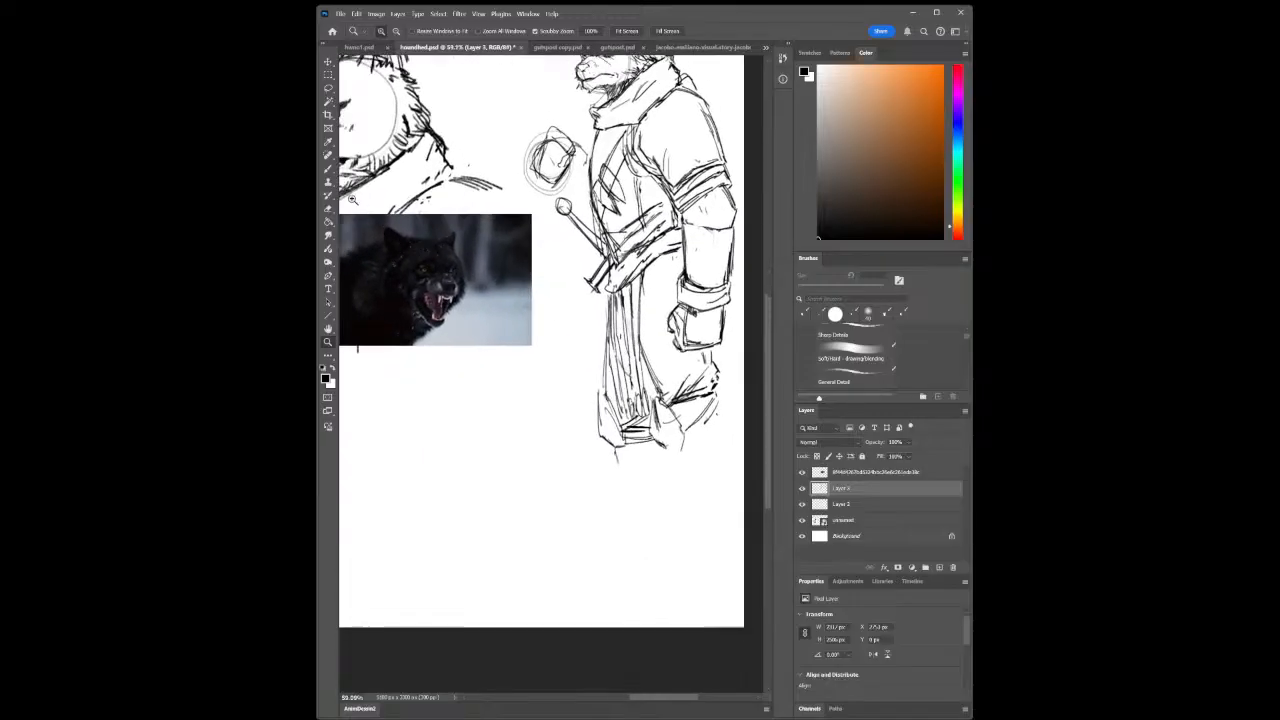
click(329, 169)
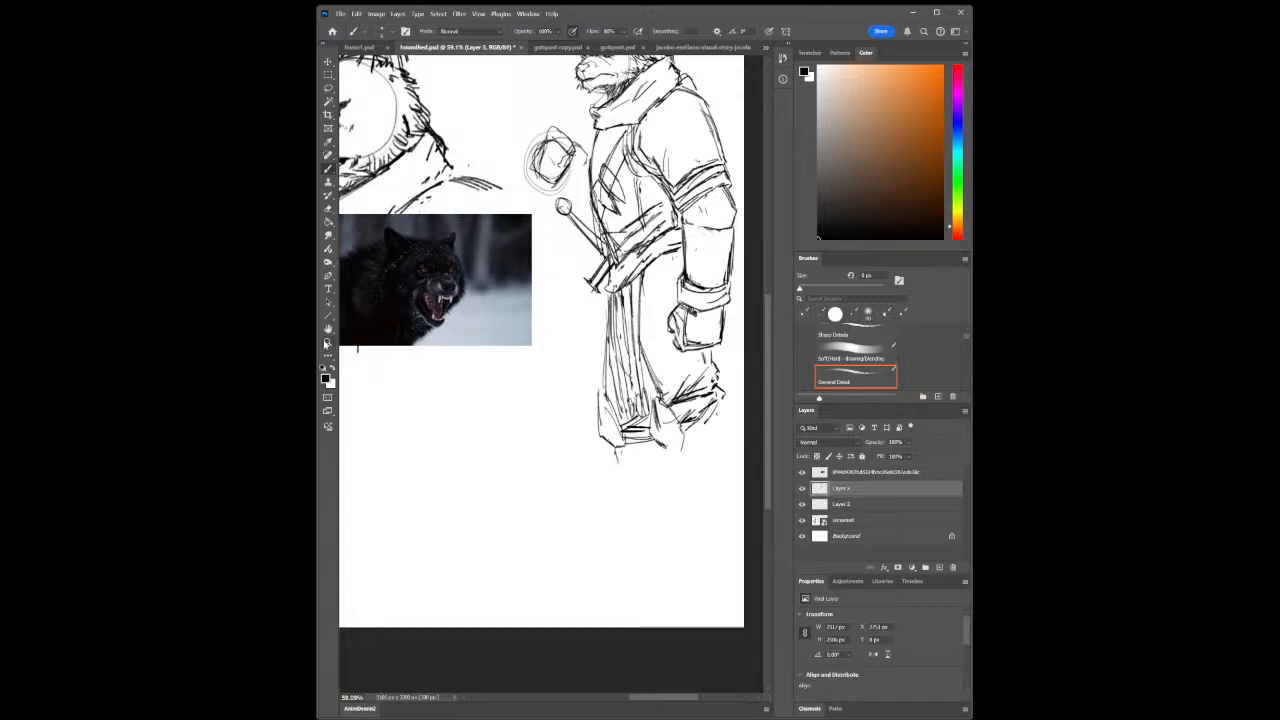
Draw a rounded elbow piece with a pointed back edge where the sleeve meets the bracer
key(z)
mouse_move(634, 503)
mouse_down()
mouse_move(604, 505)
mouse_move(666, 509)
mouse_move(568, 422)
mouse_up()
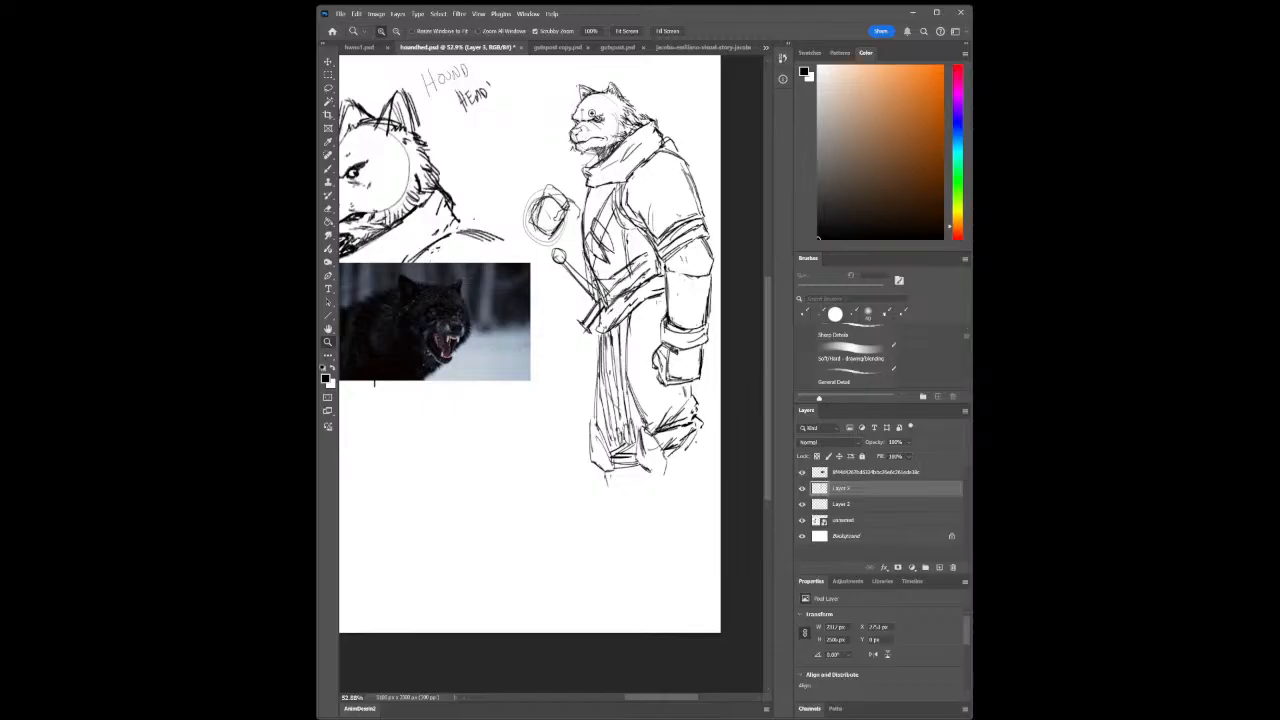
drag(591, 114, 655, 118)
click(328, 168)
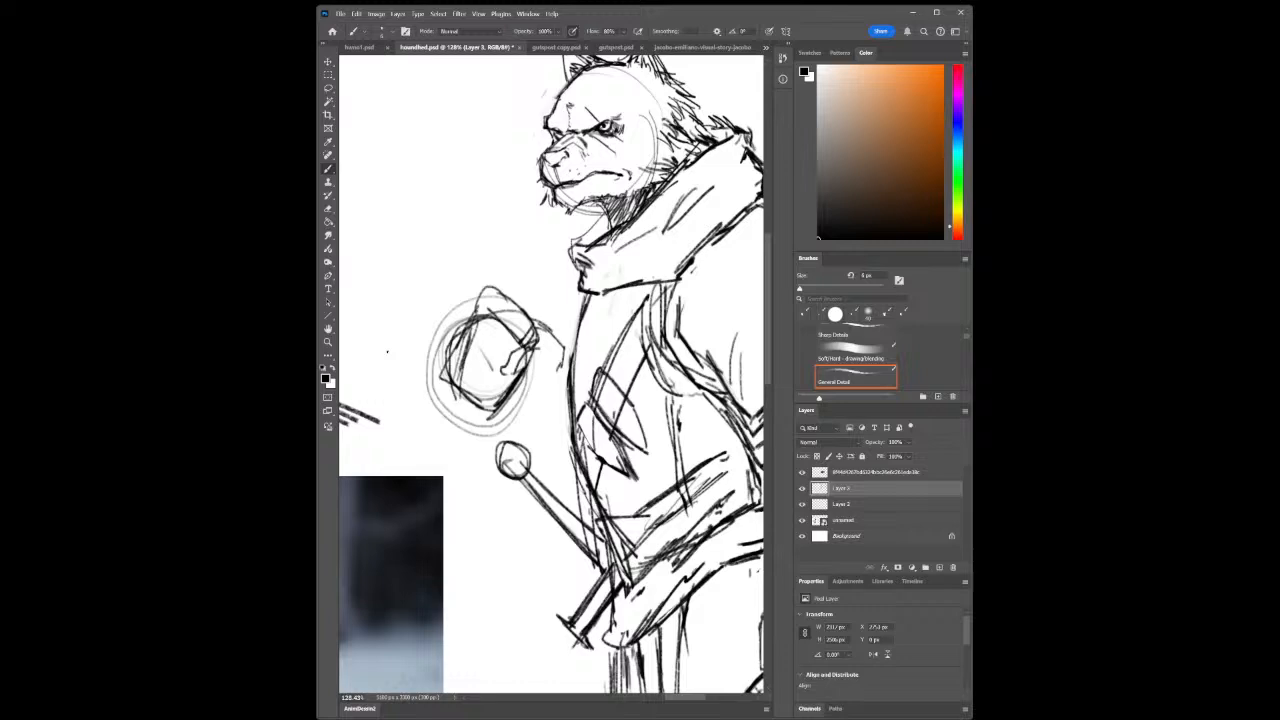
click(328, 342)
drag(586, 526, 550, 551)
drag(599, 619, 629, 634)
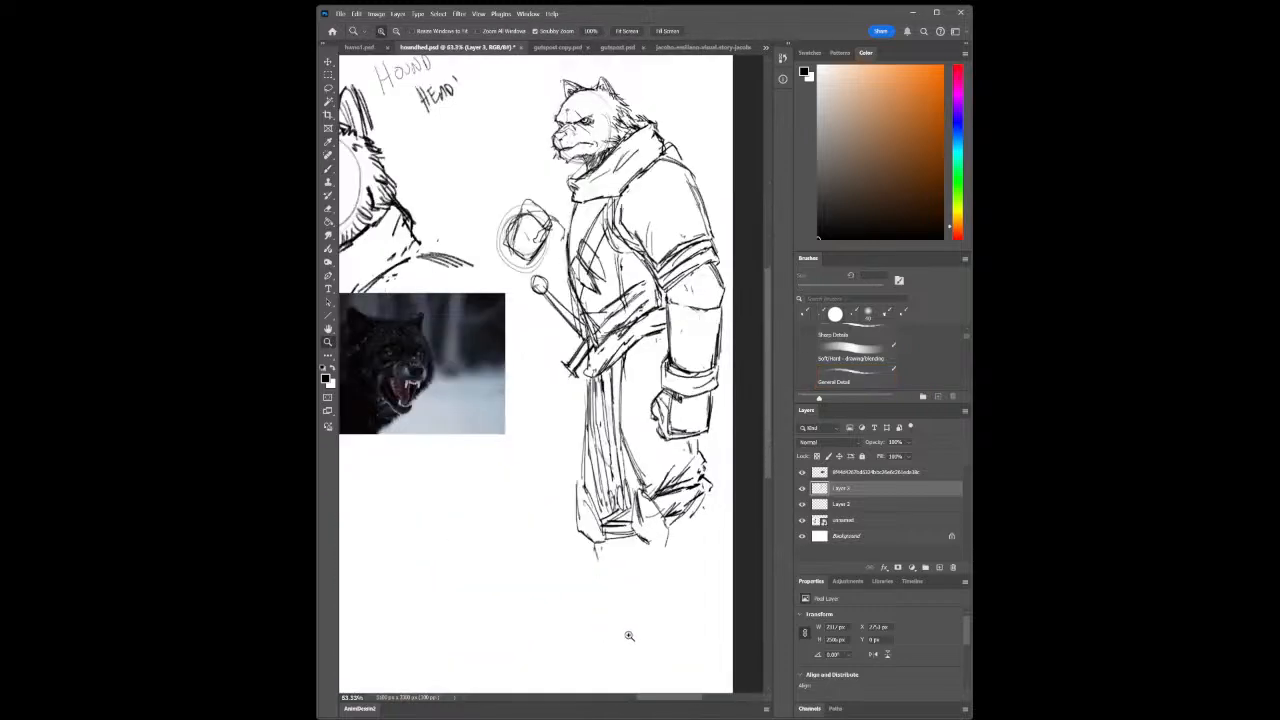
click(328, 170)
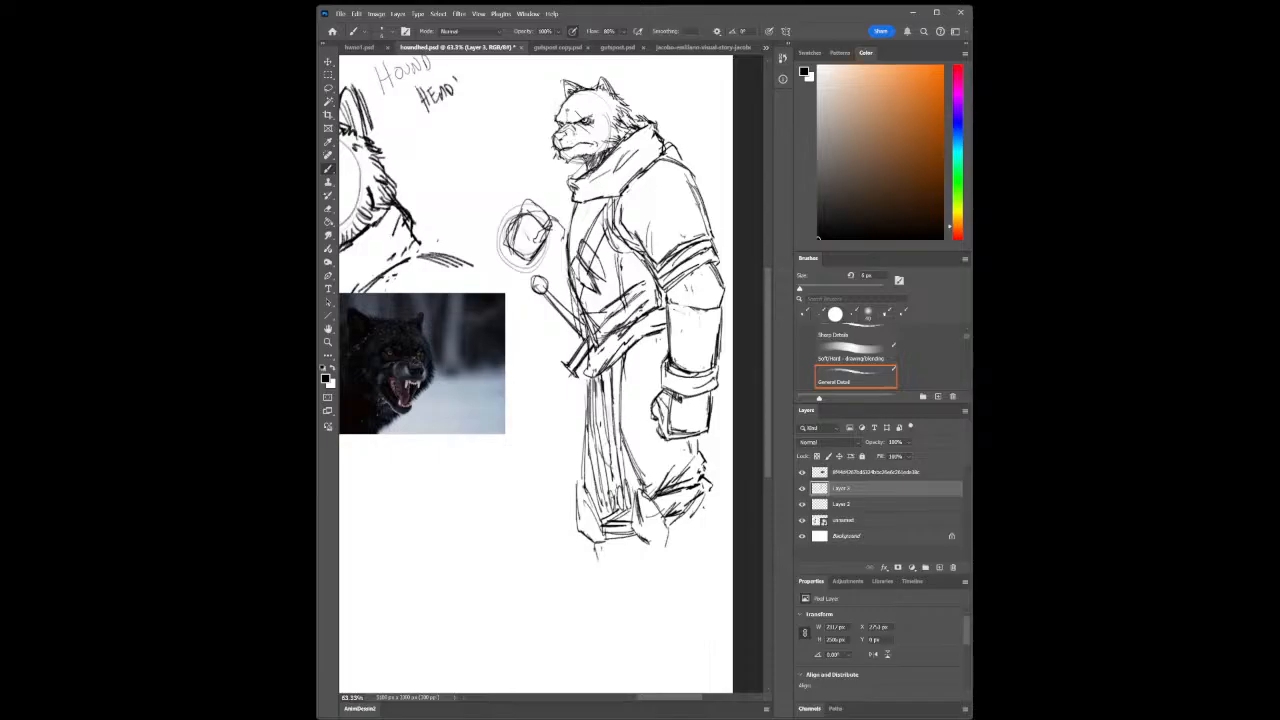
mouse_move(672, 309)
mouse_down()
mouse_move(703, 313)
mouse_move(672, 326)
mouse_move(674, 339)
mouse_up()
drag(673, 309, 675, 345)
mouse_move(690, 300)
mouse_down()
mouse_move(698, 310)
mouse_move(702, 268)
mouse_move(718, 271)
mouse_move(702, 325)
mouse_up()
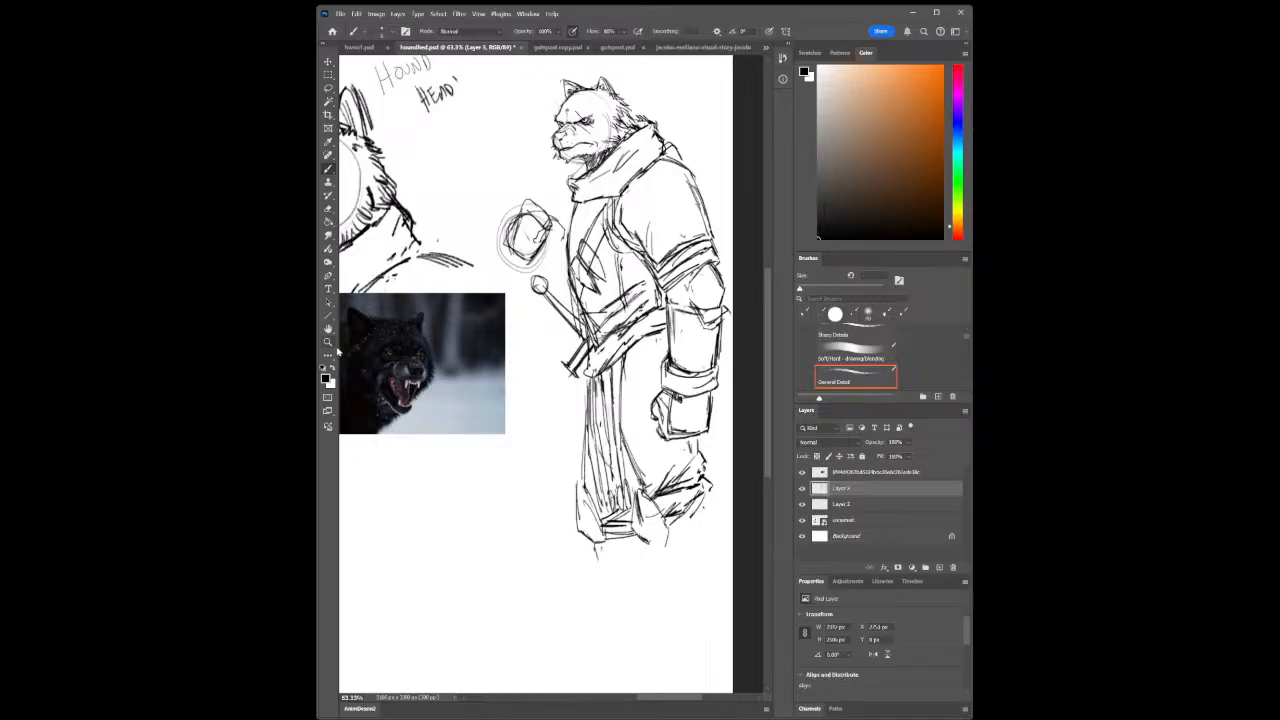
Draw a two-line shaft from the raised fist up to the collar, with its short end protruding below the fist
click(330, 343)
mouse_move(653, 496)
mouse_down()
mouse_move(624, 554)
mouse_move(634, 490)
mouse_up()
drag(596, 349, 586, 352)
drag(577, 487, 583, 487)
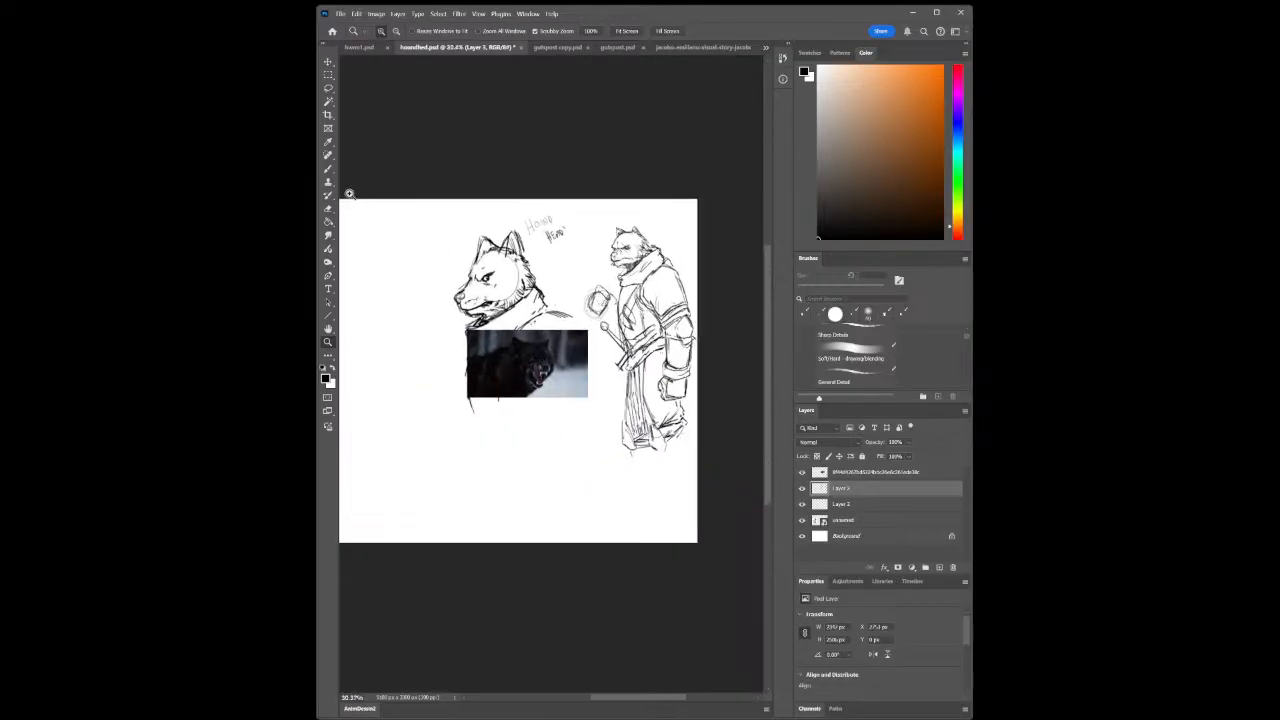
click(328, 168)
click(328, 342)
drag(614, 332, 622, 332)
key(b)
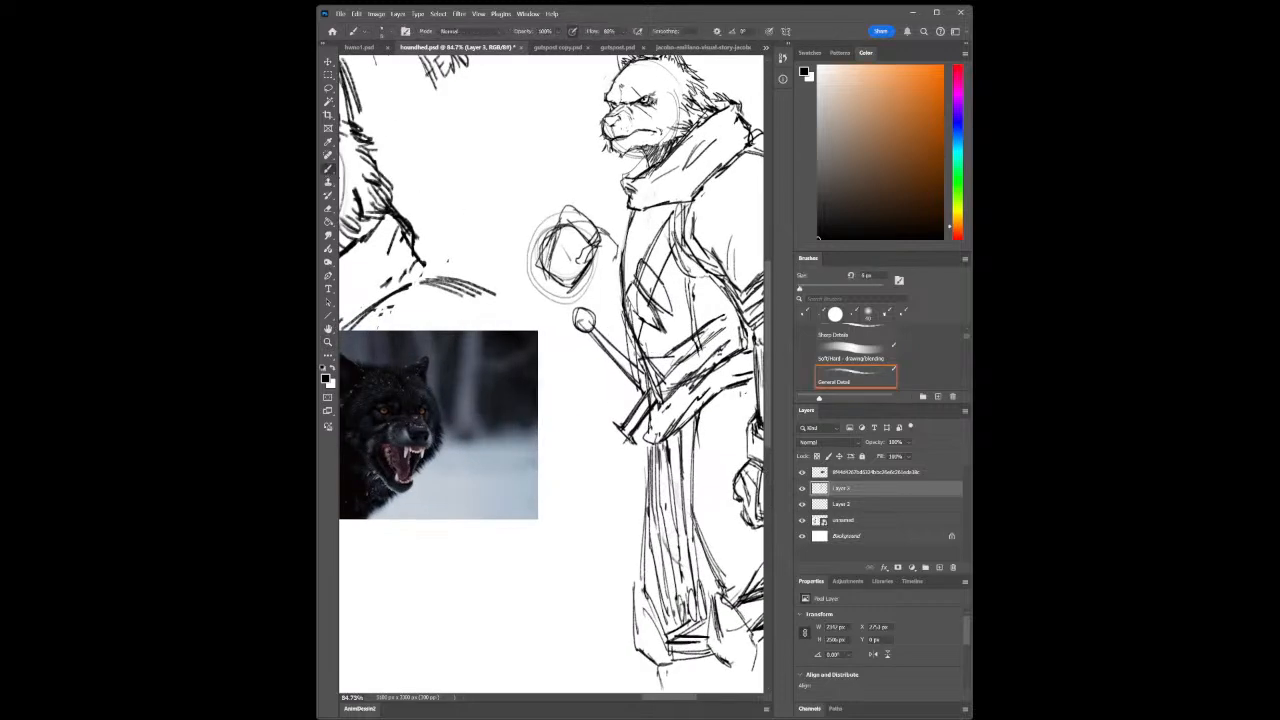
drag(588, 221, 627, 176)
drag(588, 228, 627, 182)
drag(599, 243, 572, 315)
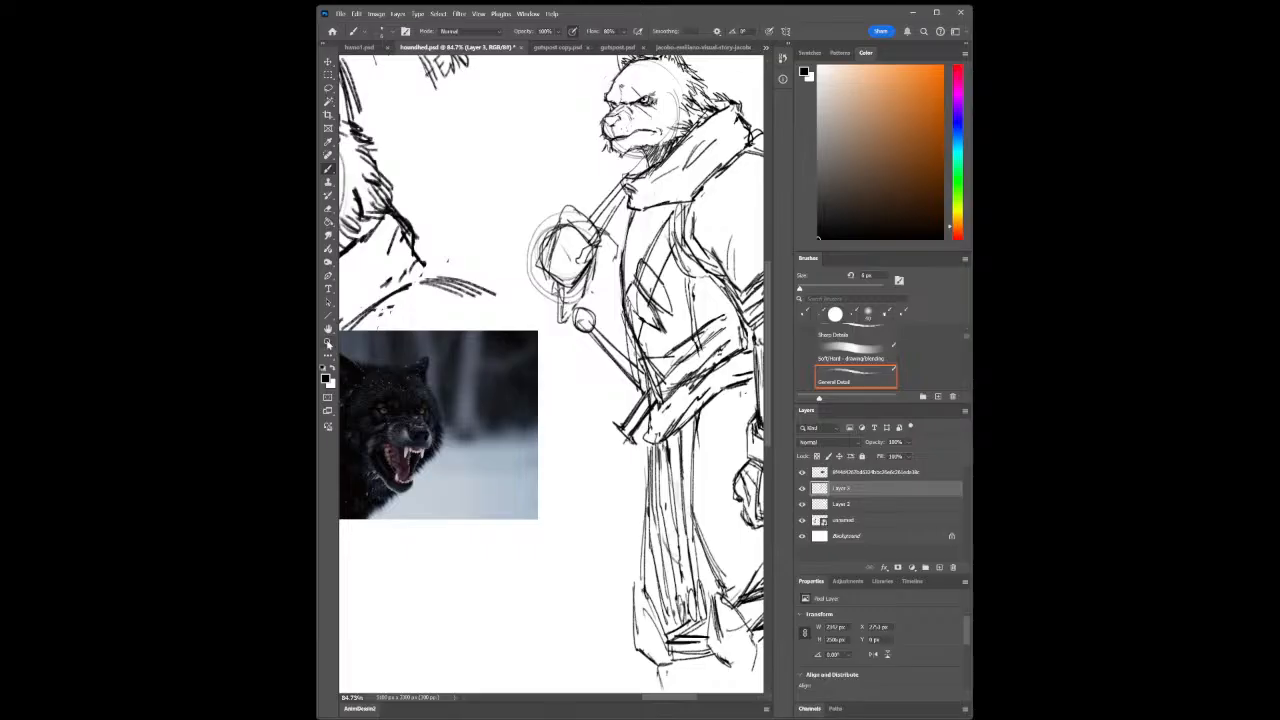
Sketch a large curved outline with an inner arc behind the shoulder, rising from the back of the collar
key(z)
drag(652, 438, 570, 444)
drag(689, 424, 723, 446)
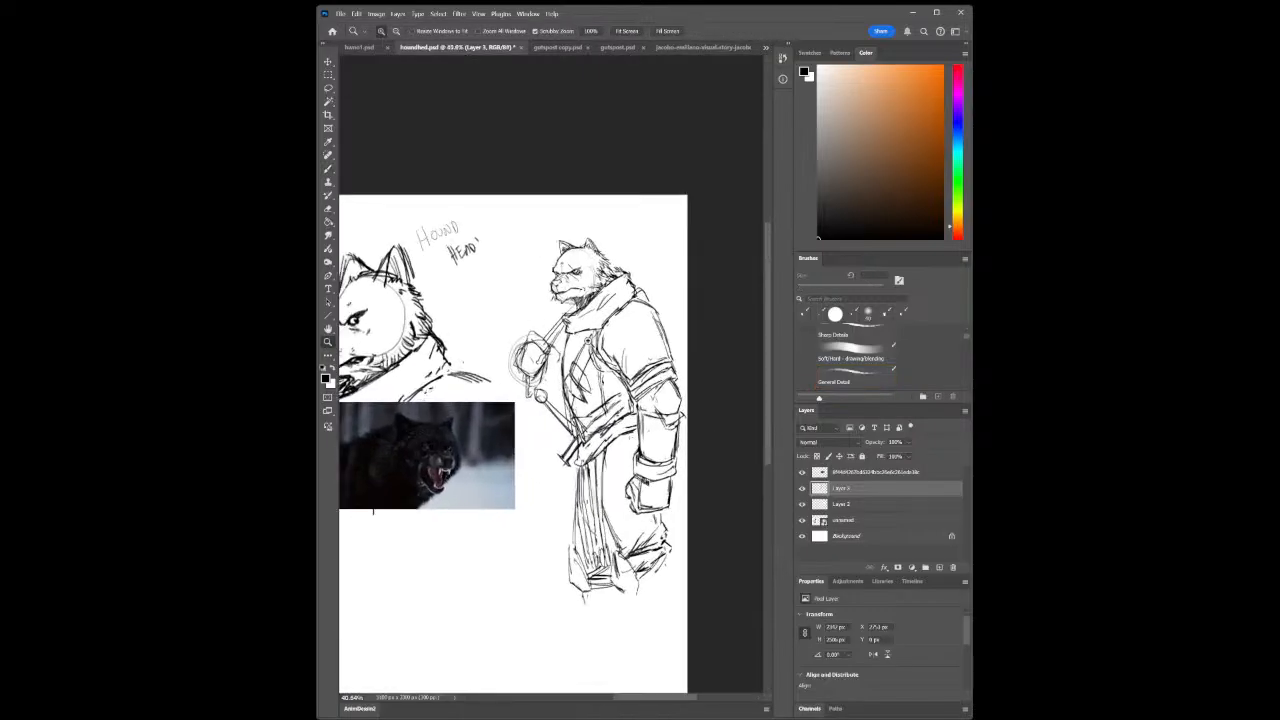
click(328, 169)
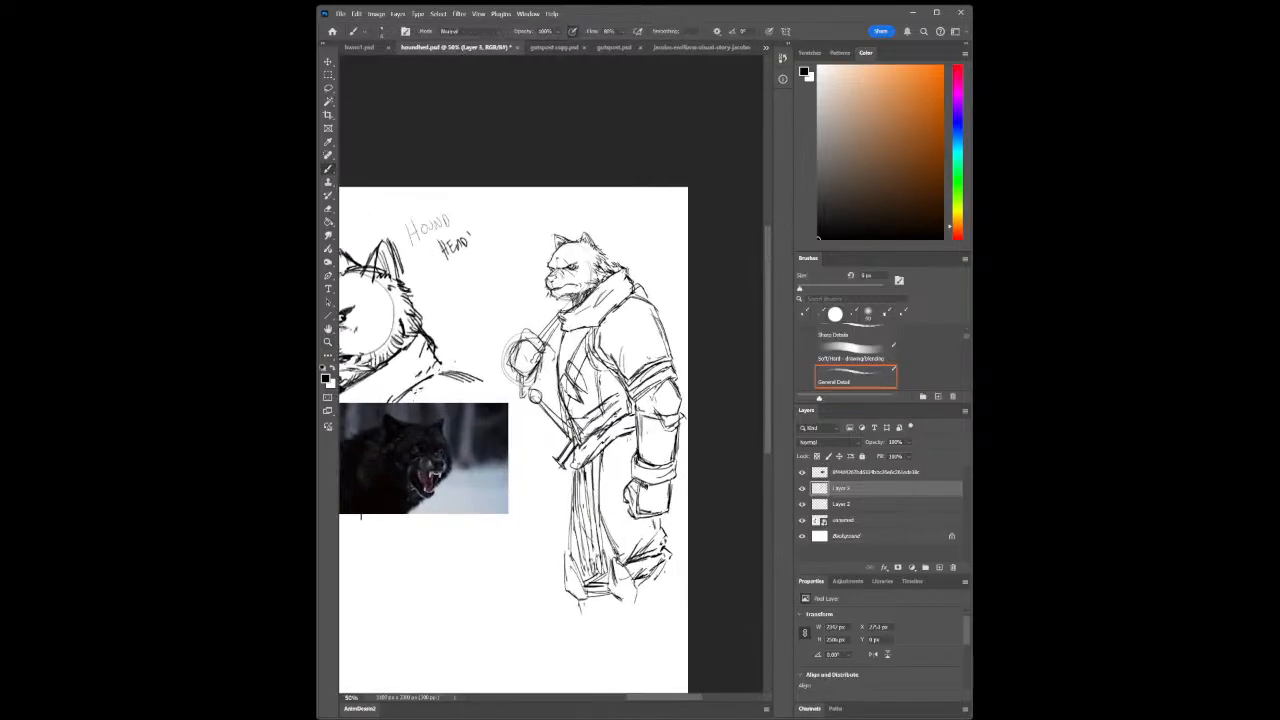
mouse_move(626, 270)
mouse_down()
mouse_move(660, 264)
mouse_move(686, 279)
mouse_up()
drag(653, 307, 664, 295)
mouse_move(668, 268)
mouse_down()
mouse_move(662, 305)
mouse_move(685, 283)
mouse_up()
key(z)
drag(539, 451, 456, 464)
mouse_move(474, 493)
mouse_down()
mouse_move(614, 506)
mouse_move(729, 463)
mouse_move(672, 444)
mouse_up()
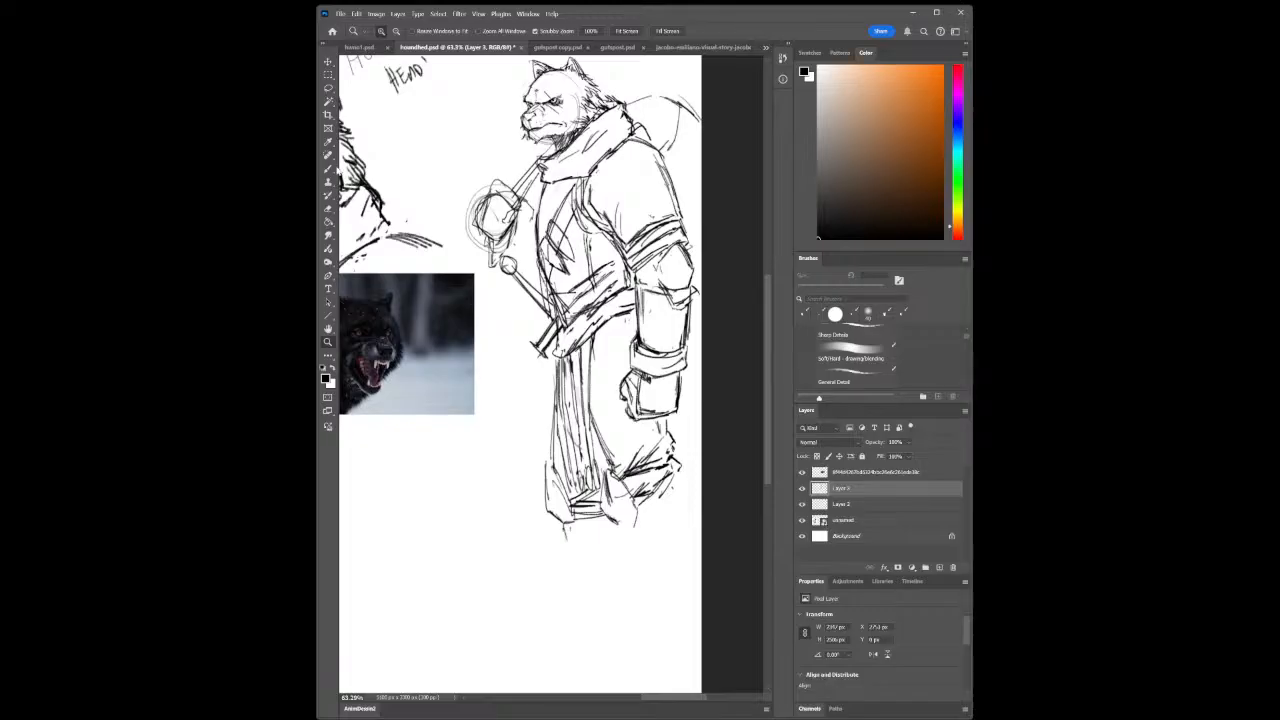
Extend the rounded shape behind the shoulder downward with a curved outline behind the upper arm
click(329, 169)
drag(676, 150, 702, 206)
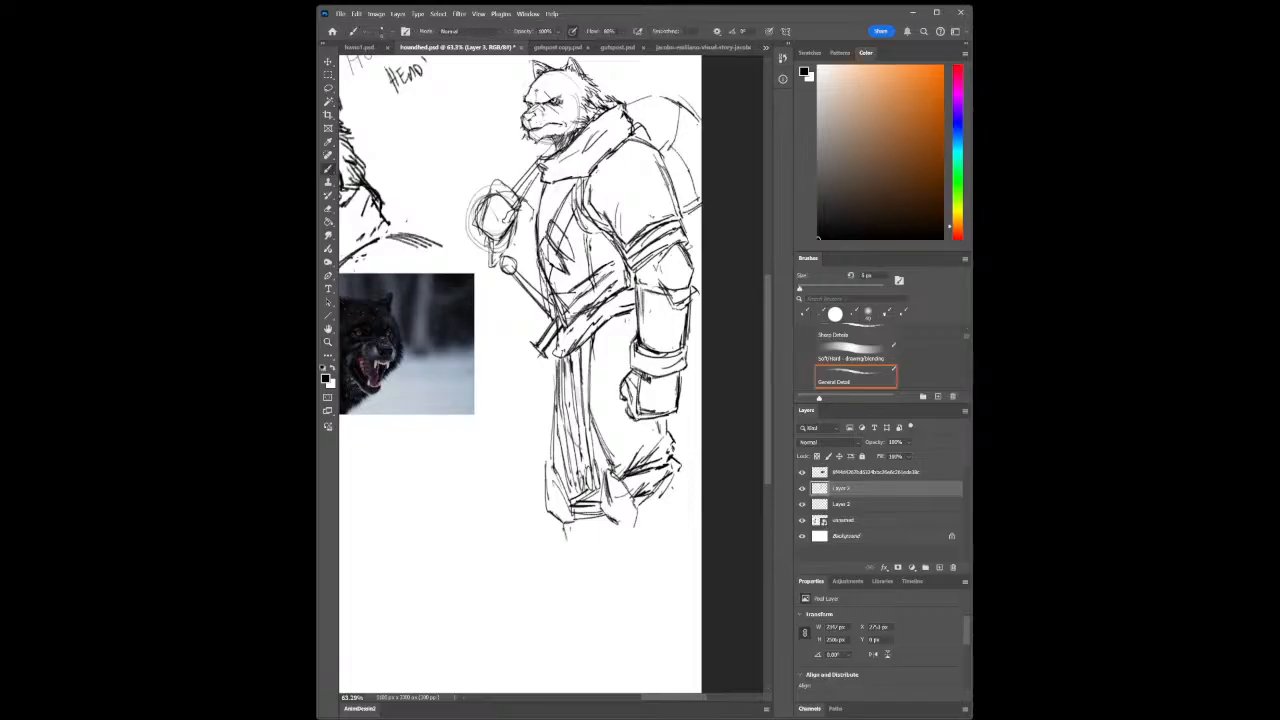
Lasso the whole standing wolf figure, shift it slightly left away from the canvas edge, and clear the selection
click(329, 343)
drag(565, 411, 538, 402)
drag(564, 298, 588, 298)
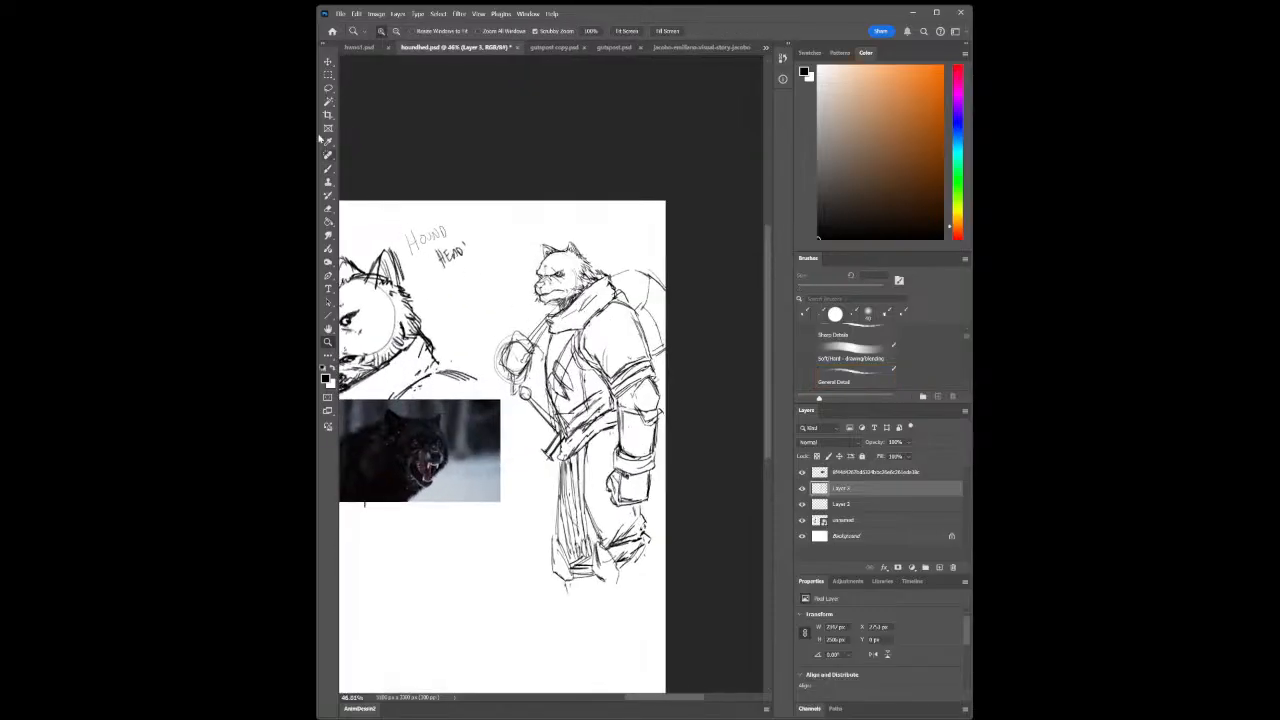
click(328, 88)
mouse_move(579, 627)
mouse_down()
mouse_move(527, 592)
mouse_move(516, 425)
mouse_move(486, 381)
mouse_move(506, 236)
mouse_move(523, 212)
mouse_move(549, 207)
mouse_move(611, 233)
mouse_move(663, 224)
mouse_move(742, 309)
mouse_move(754, 454)
mouse_move(743, 584)
mouse_move(724, 632)
mouse_move(692, 650)
mouse_move(600, 640)
mouse_up()
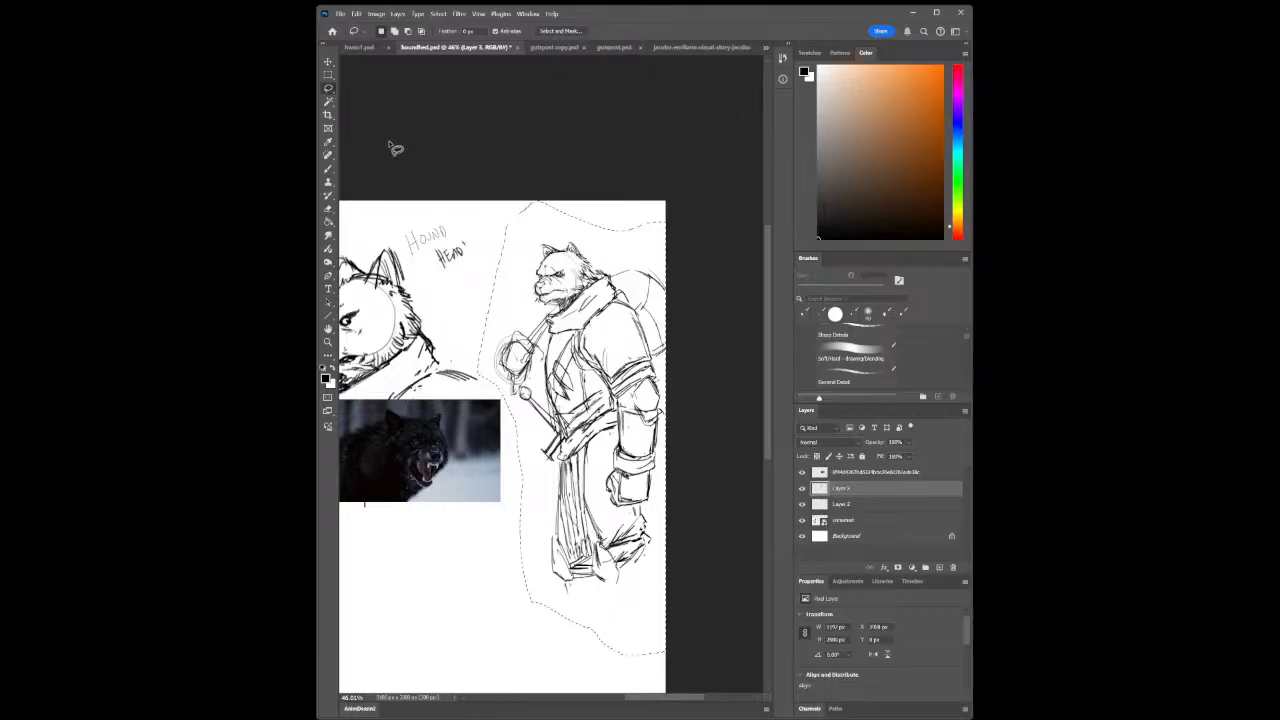
click(328, 62)
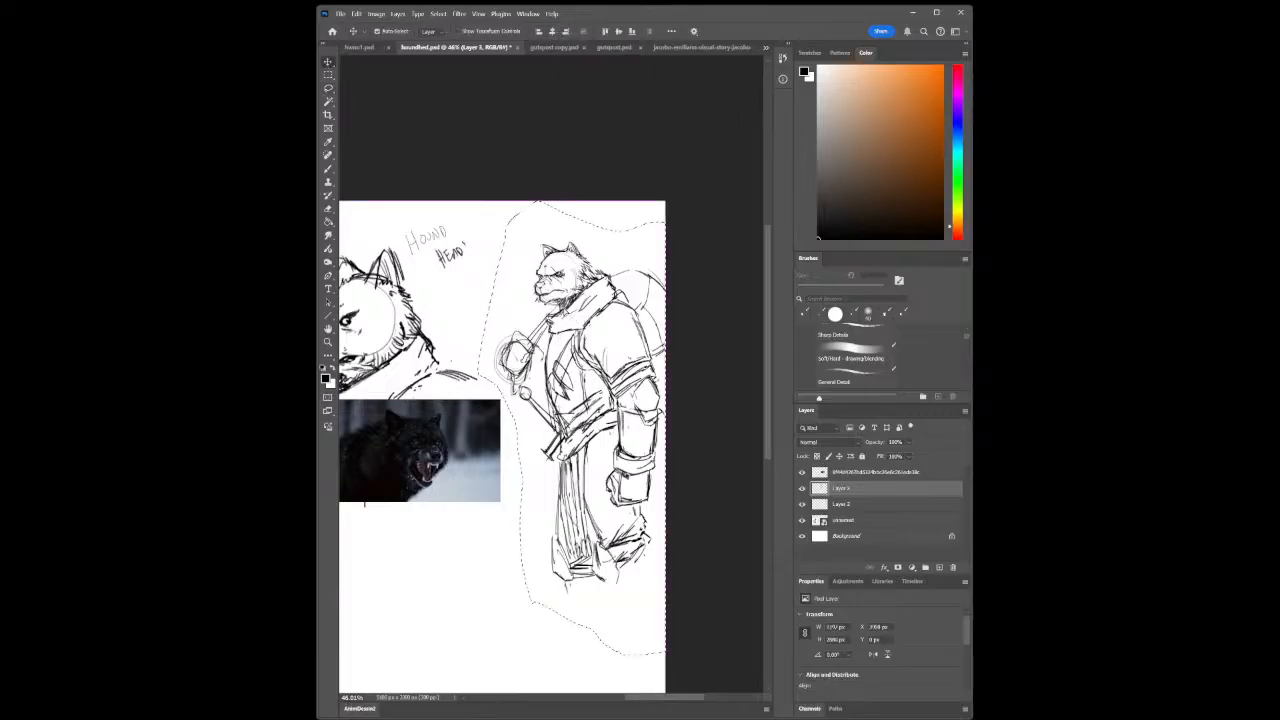
drag(575, 363, 558, 363)
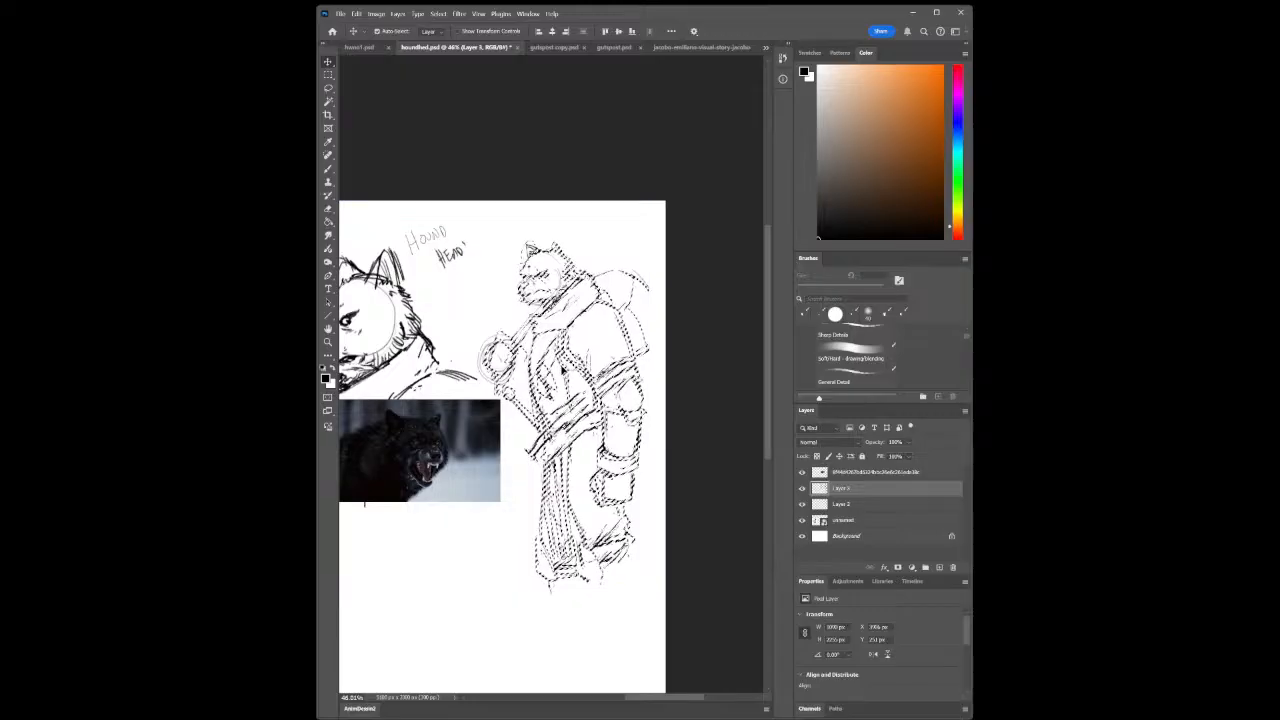
key(ctrl+d)
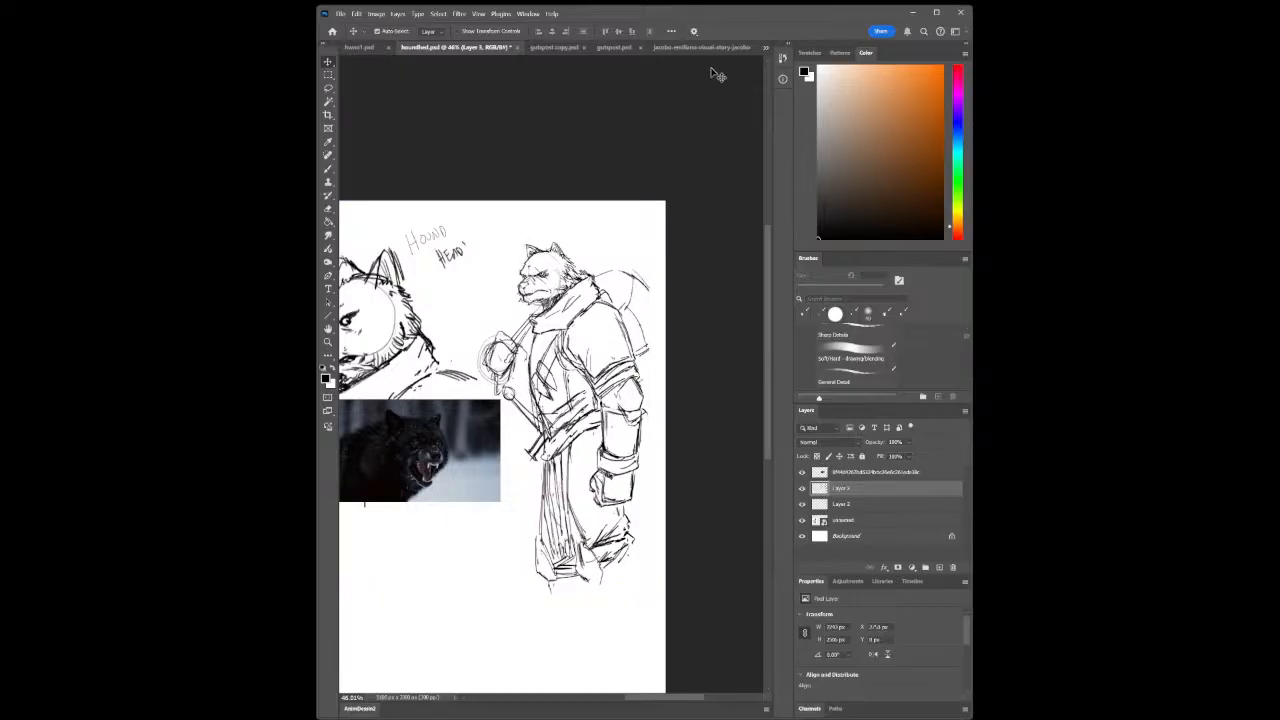
Add crossing diagonal strokes across the figure's chest between the collar and the belt
key(b)
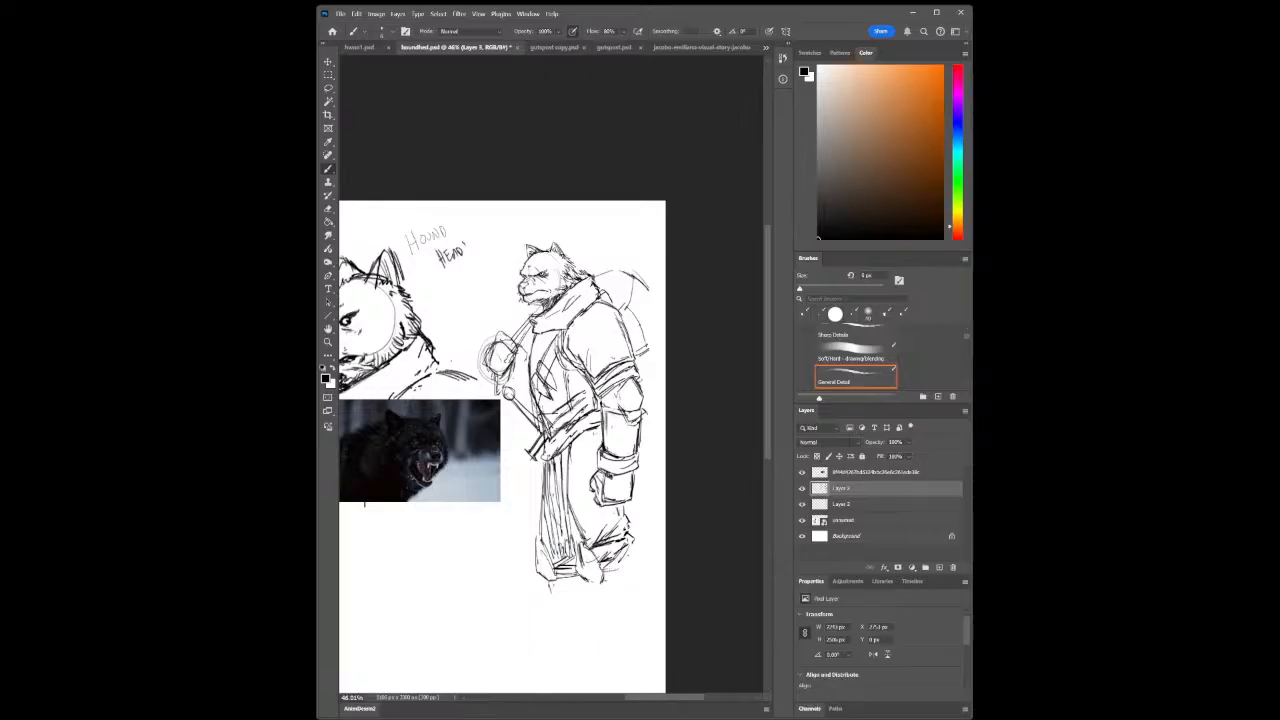
key(z)
drag(670, 539, 640, 565)
drag(658, 601, 687, 603)
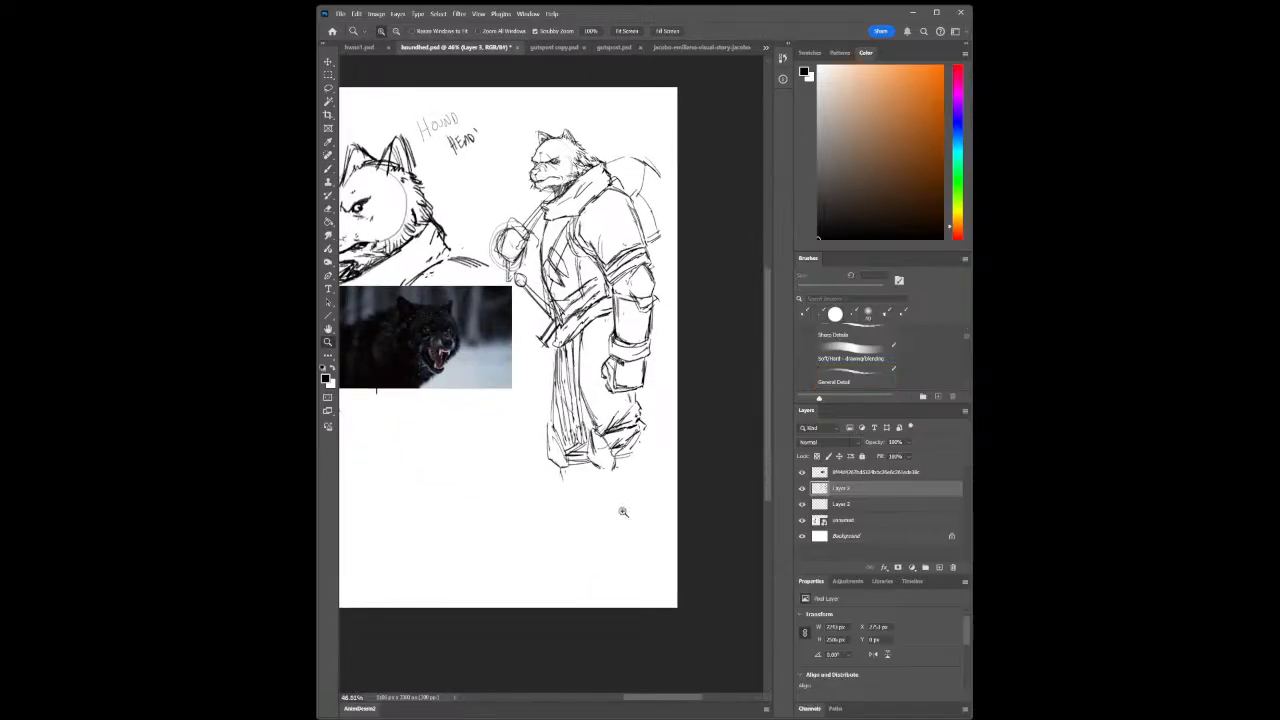
drag(482, 190, 506, 196)
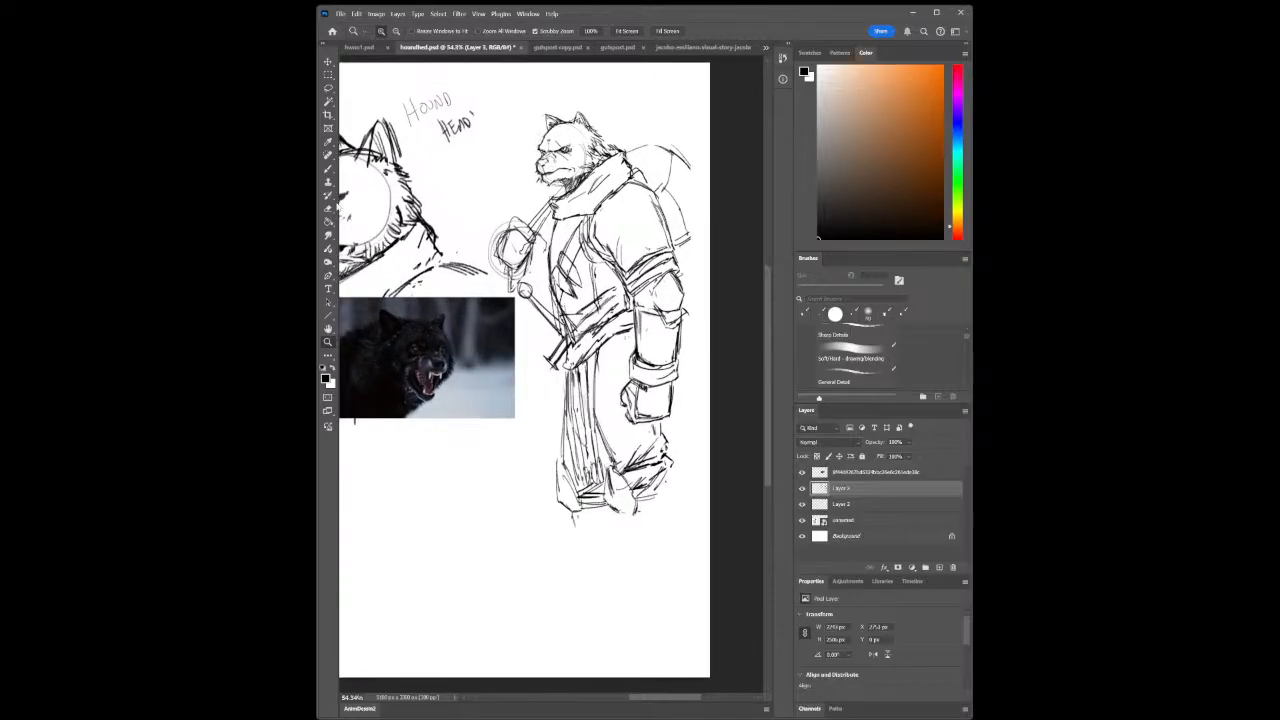
click(328, 170)
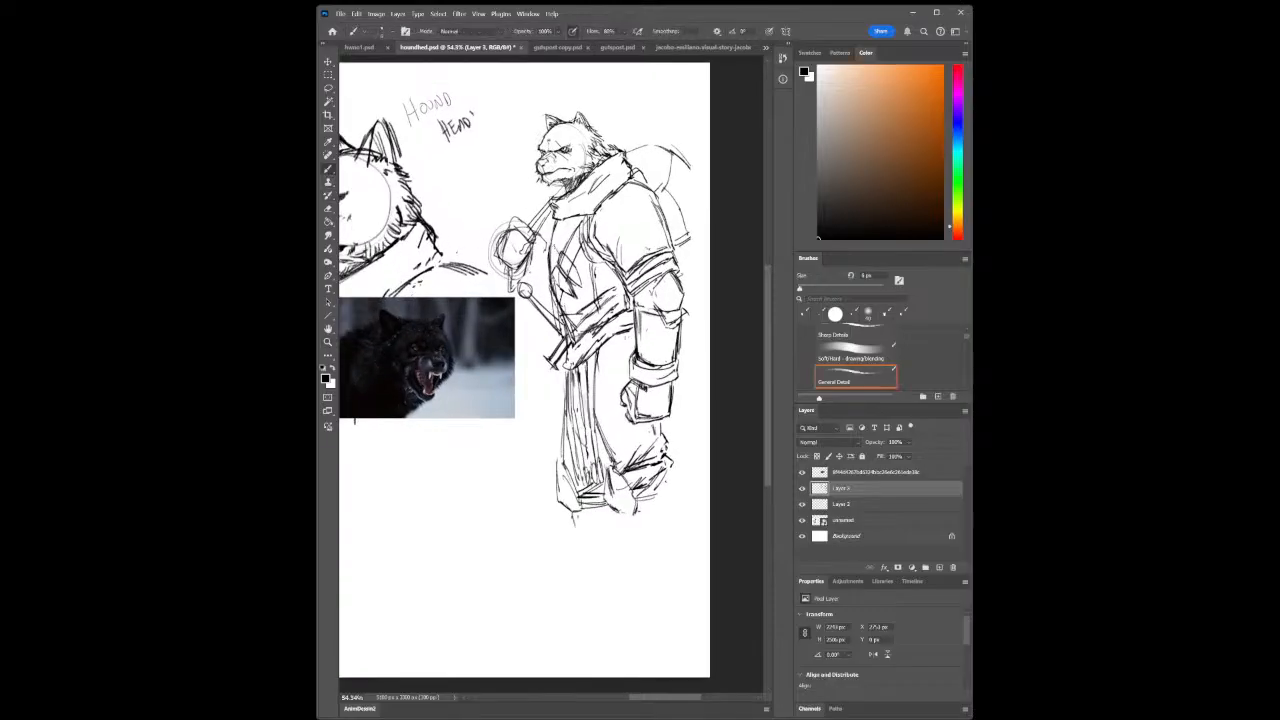
mouse_move(551, 246)
mouse_down()
mouse_move(551, 267)
mouse_move(592, 270)
mouse_move(559, 233)
mouse_up()
drag(583, 283, 603, 285)
click(328, 341)
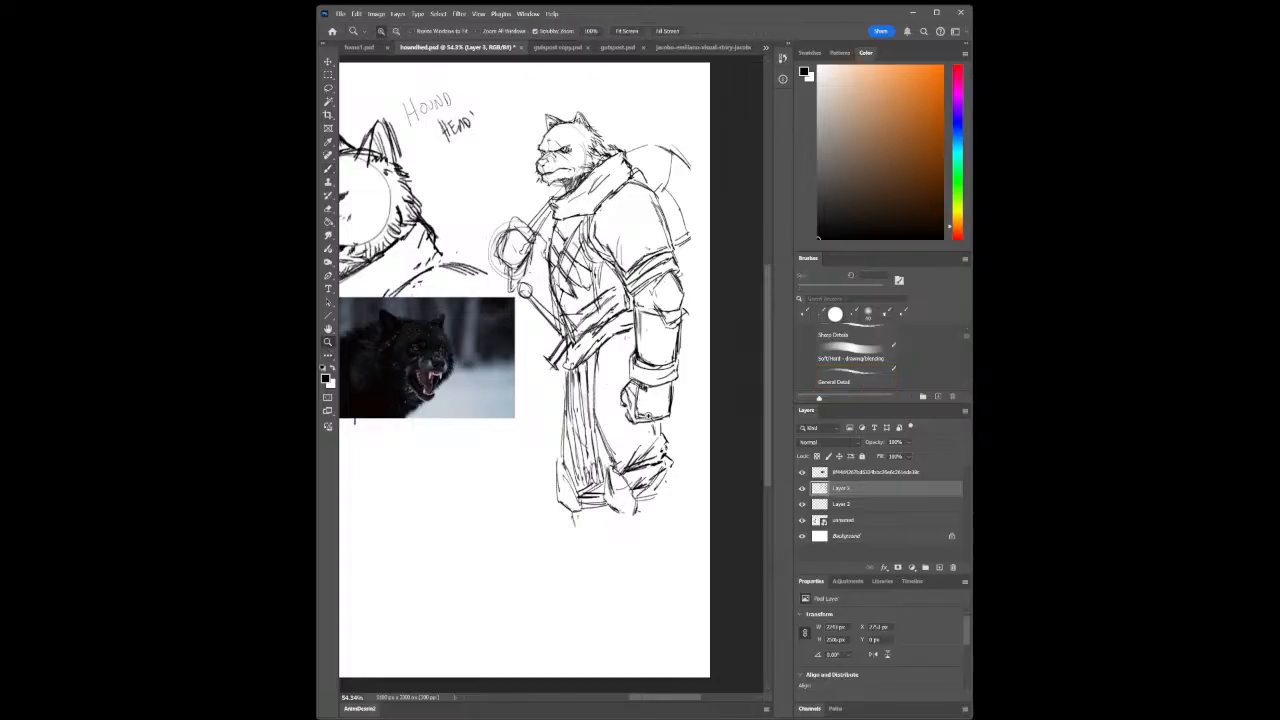
alt+click(616, 414)
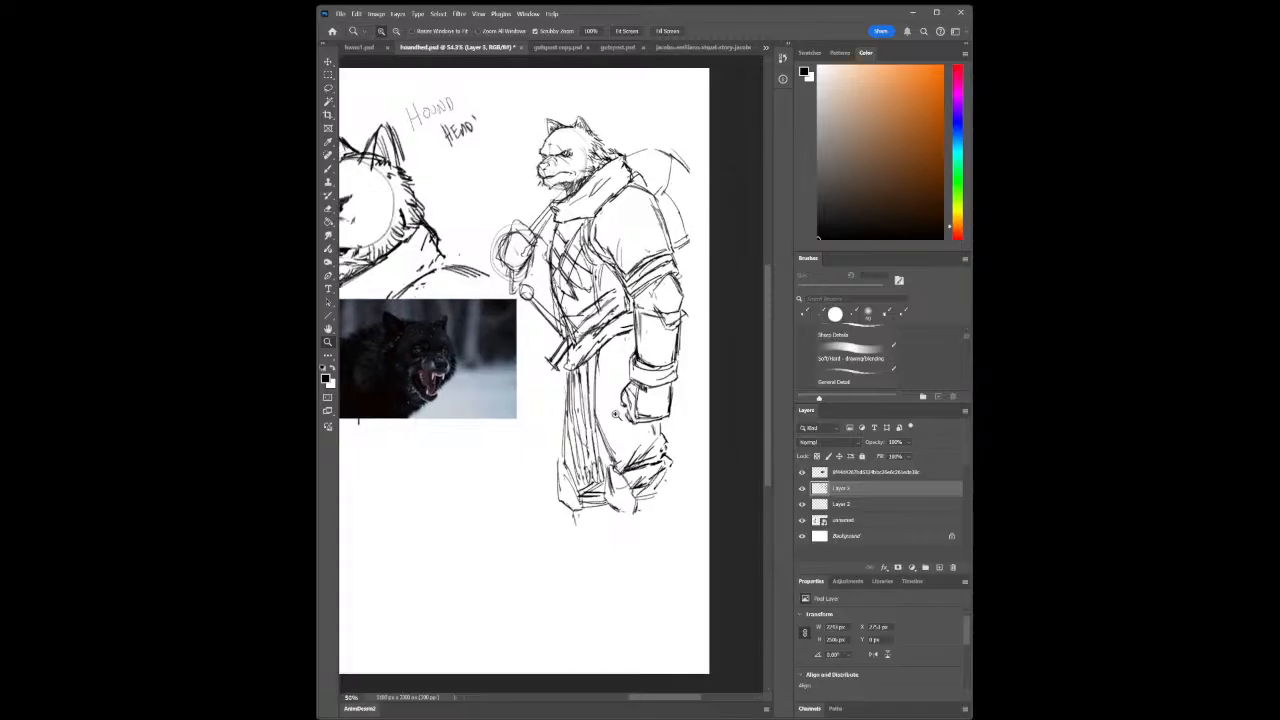
Add small fur strokes to the back of the standing hound's head with the General Detail brush
drag(615, 414, 534, 408)
mouse_move(585, 146)
mouse_down()
mouse_move(622, 136)
mouse_move(605, 139)
mouse_up()
click(329, 169)
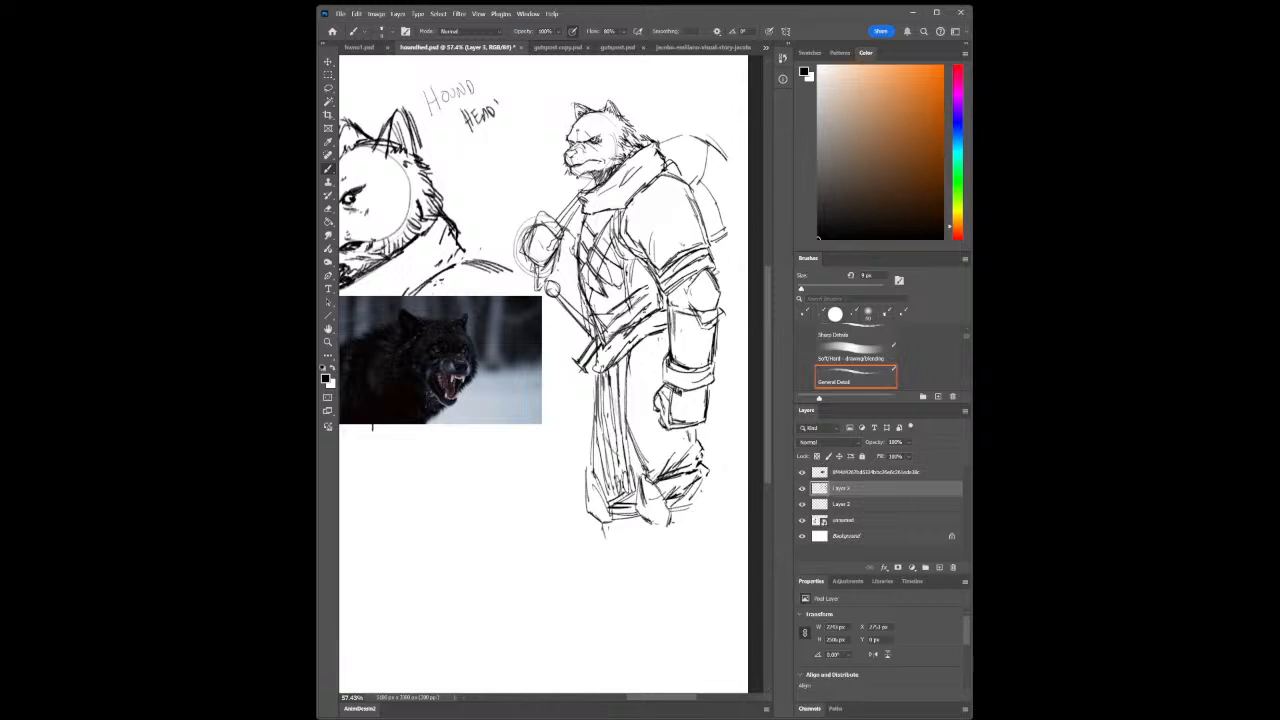
drag(628, 145, 616, 147)
mouse_move(628, 138)
mouse_down()
mouse_move(618, 151)
mouse_move(627, 137)
mouse_up()
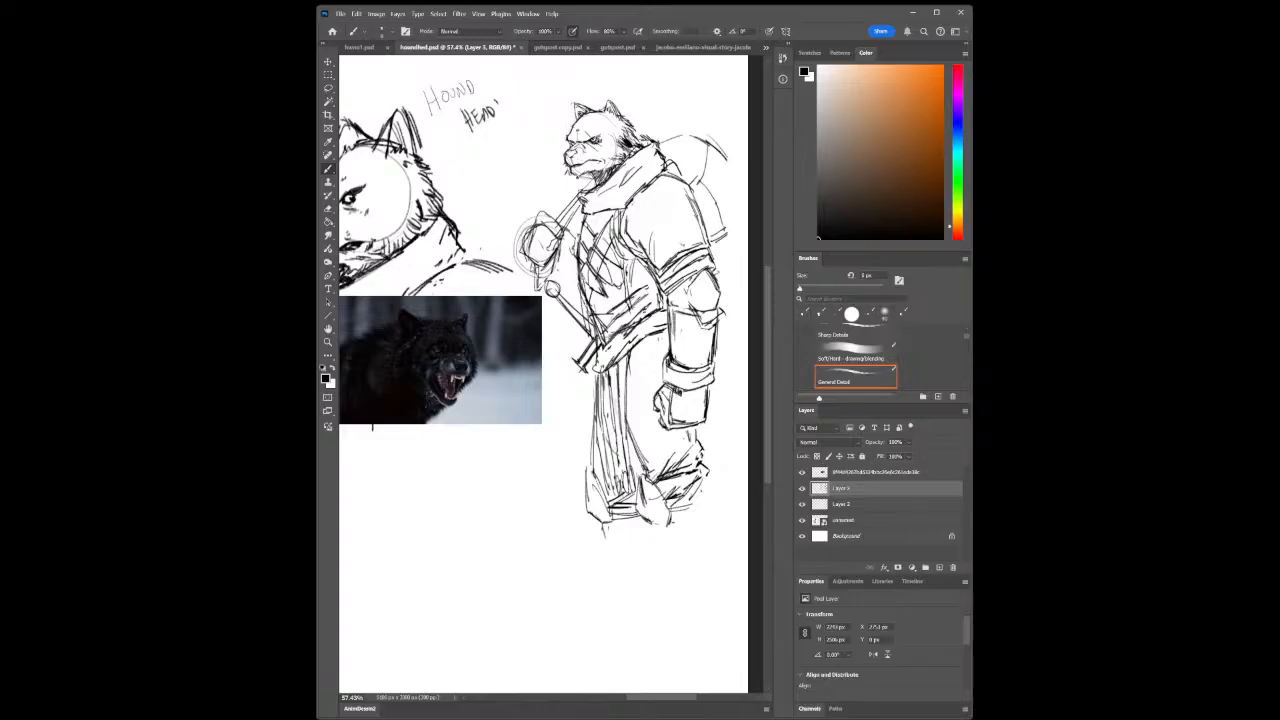
drag(636, 132, 629, 143)
Touch up the standing hound's face by erasing a small spot near the muzzle and redrawing it with the brush
key(z)
drag(578, 382, 552, 393)
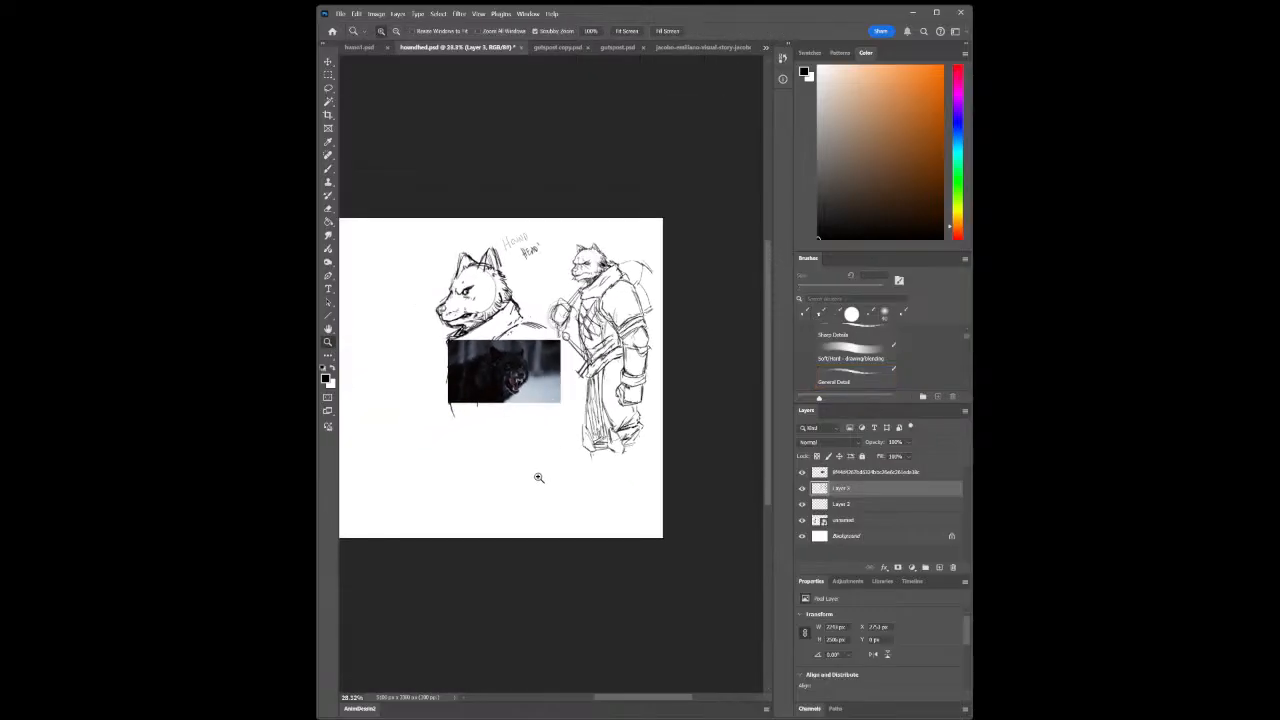
drag(537, 477, 549, 477)
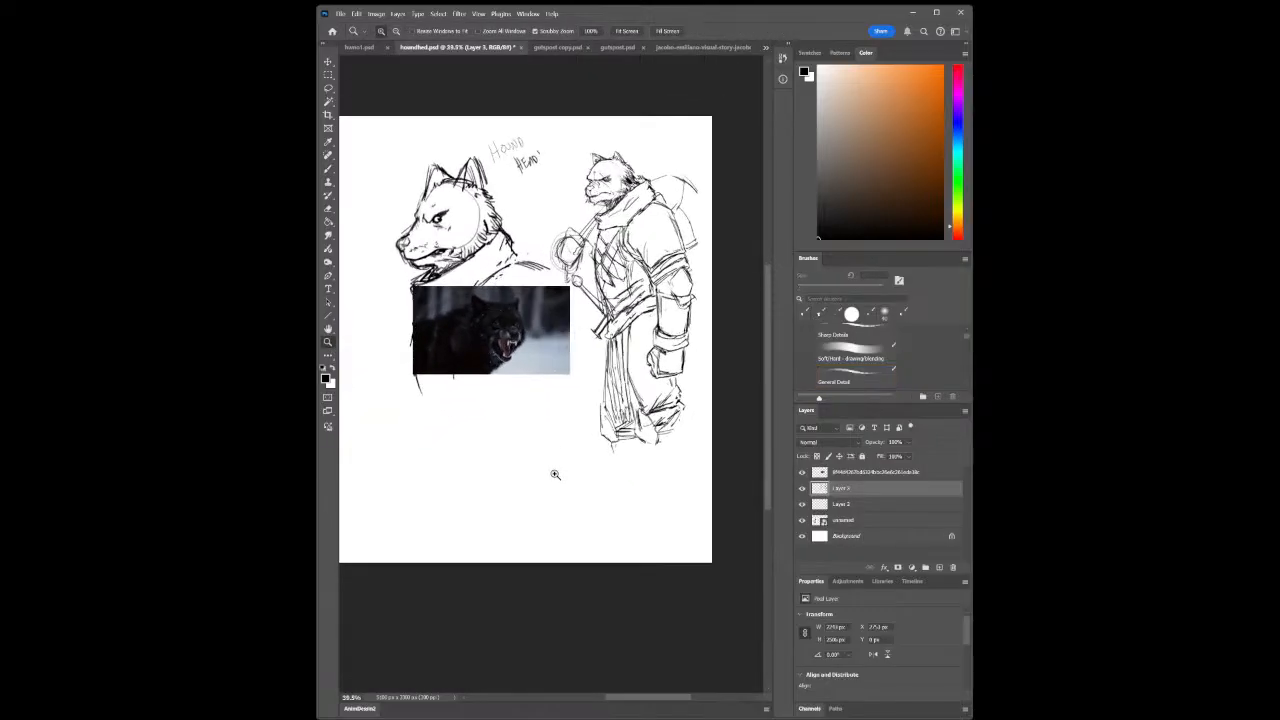
drag(560, 480, 529, 451)
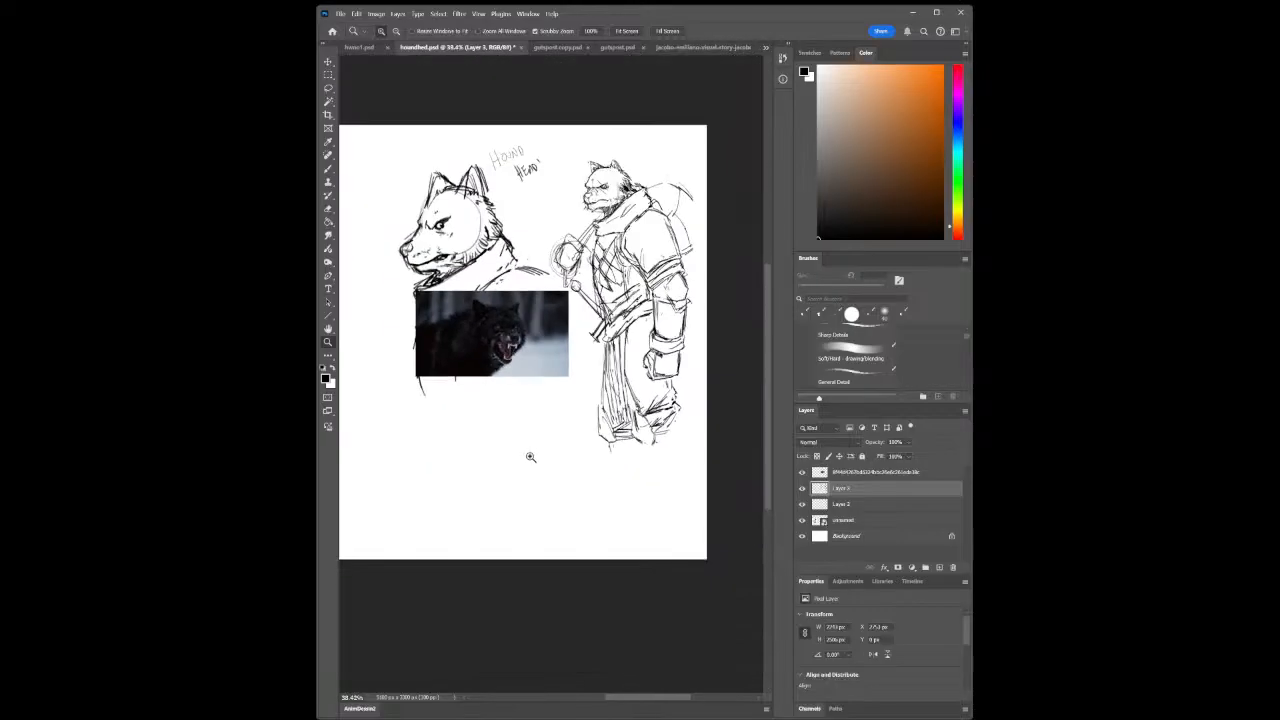
drag(443, 446, 458, 458)
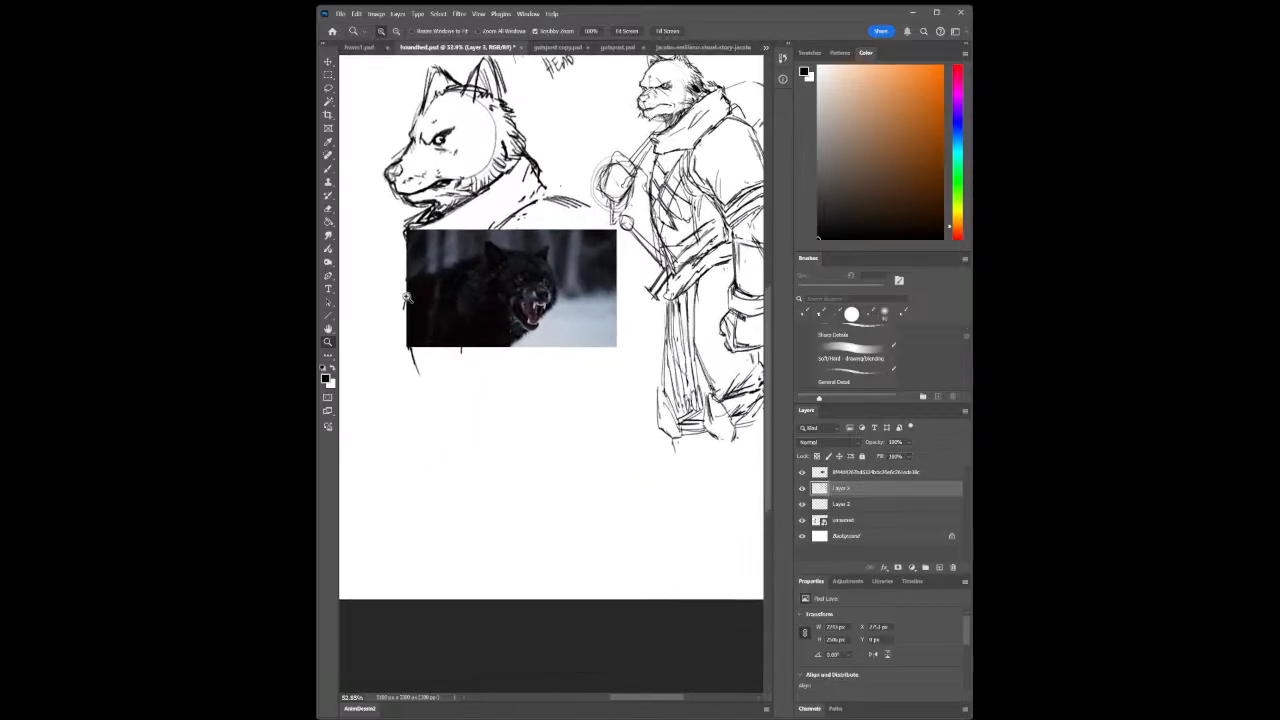
click(328, 168)
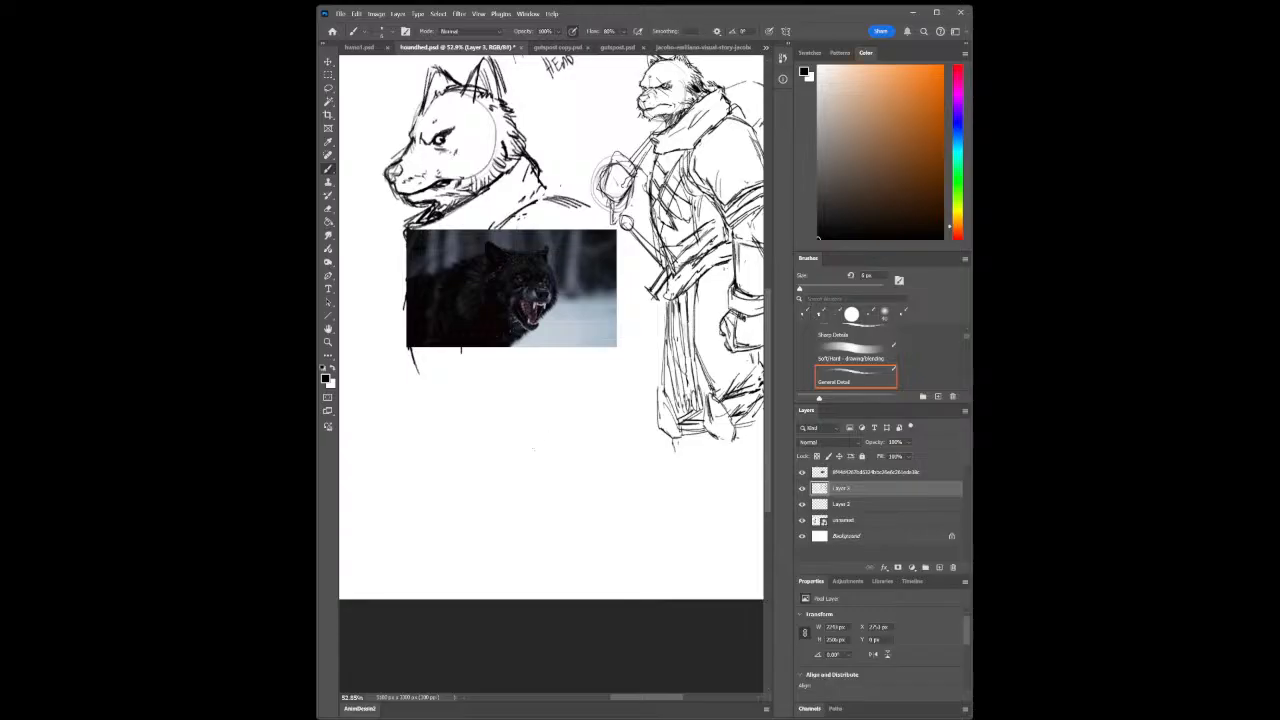
key(space)
drag(534, 371, 517, 423)
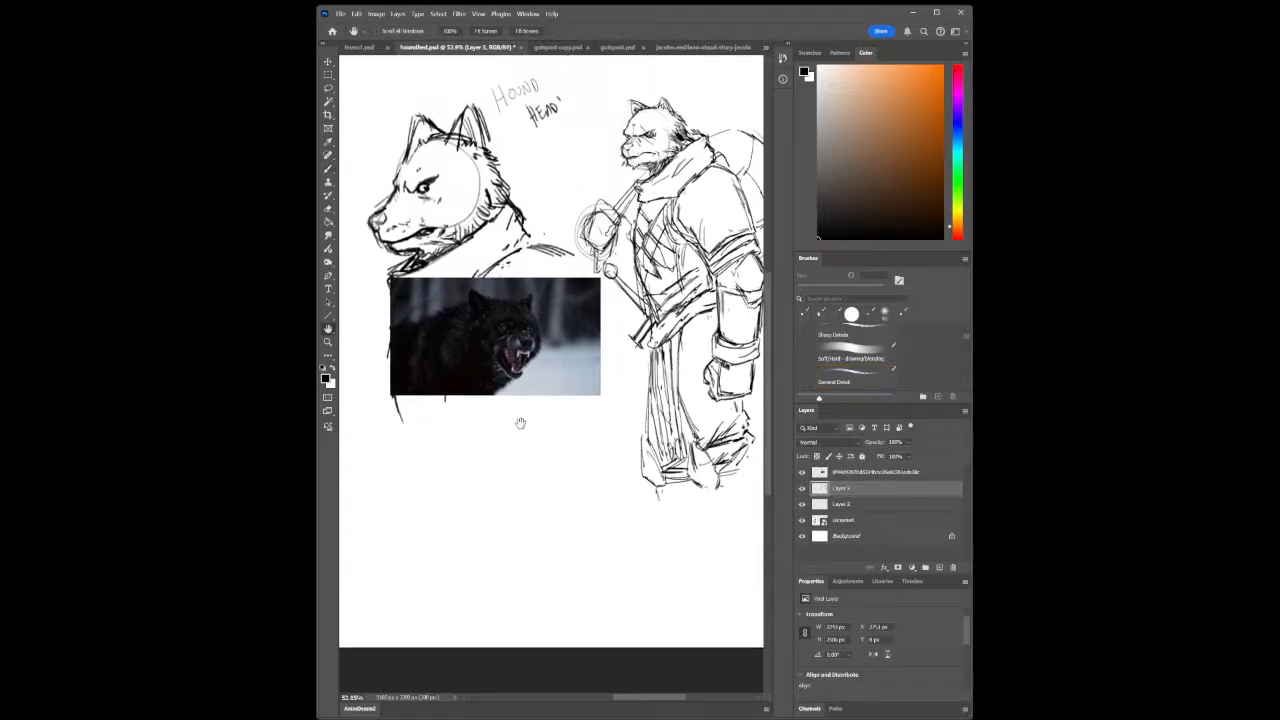
click(328, 208)
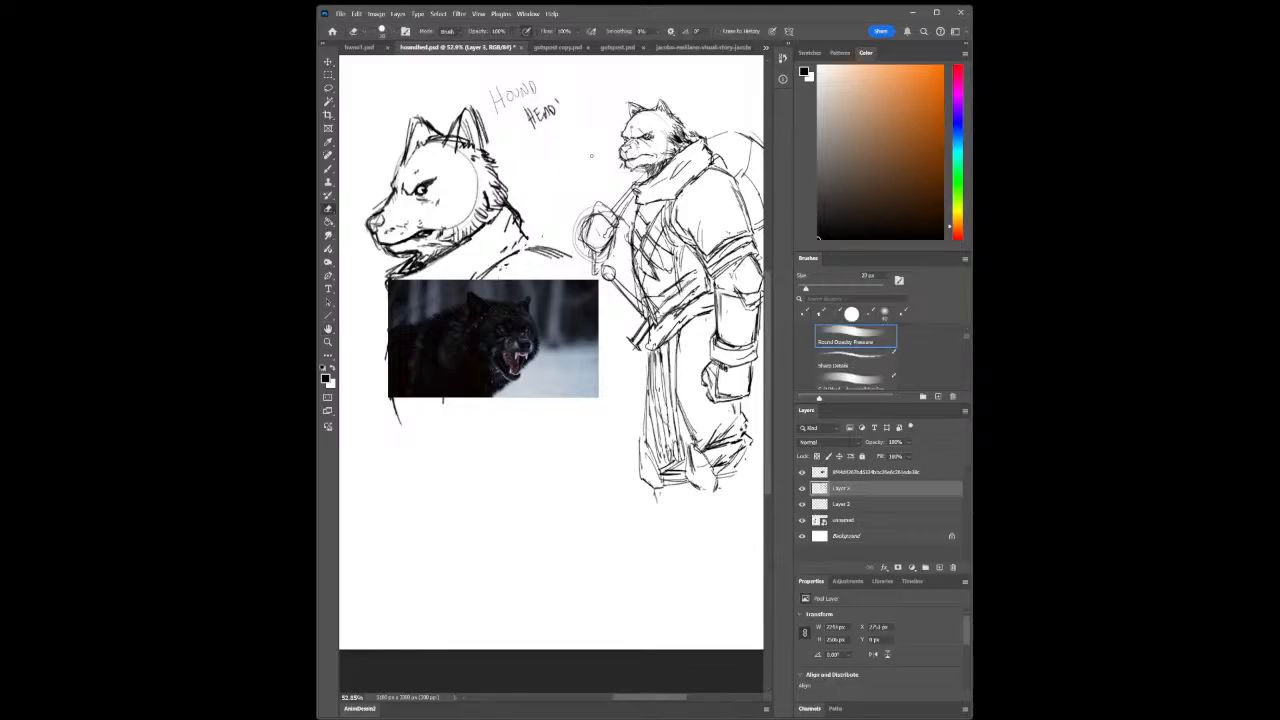
click(632, 133)
click(328, 168)
click(634, 138)
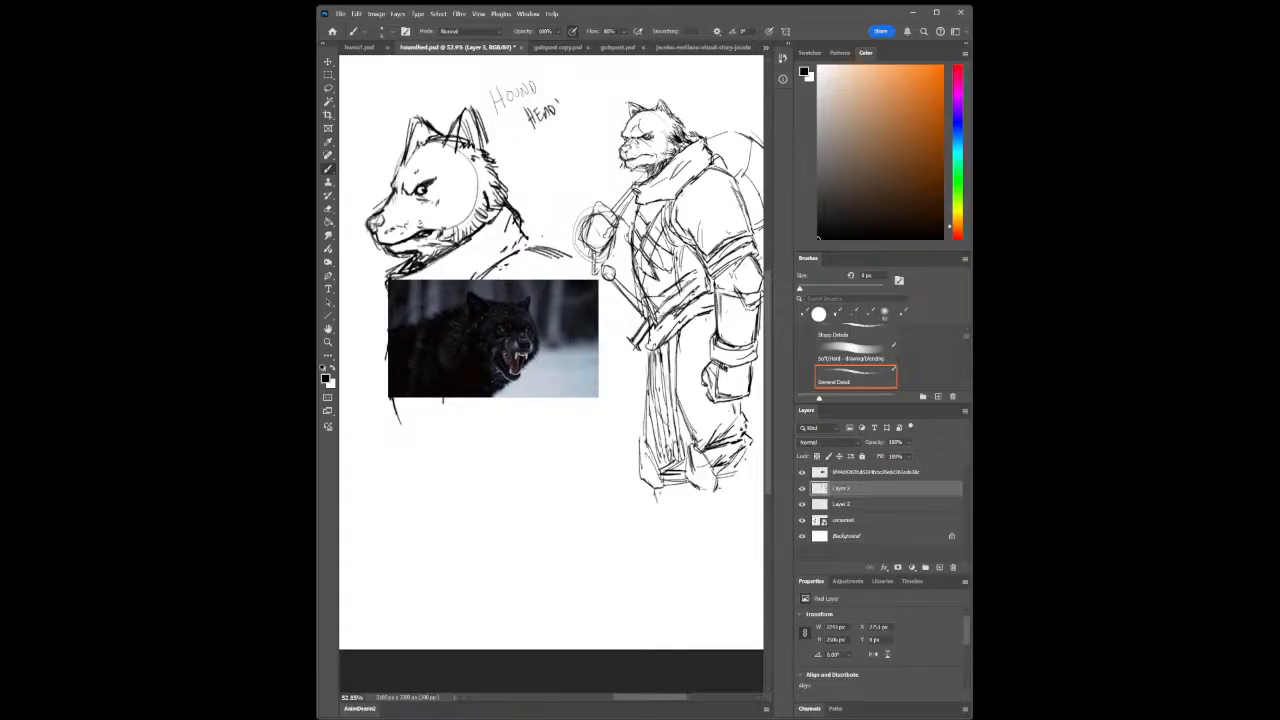
Sketch a rough construction circle for a new hound head in the empty area below the wolf photo
key(z)
mouse_move(627, 150)
mouse_down()
mouse_move(690, 151)
mouse_move(620, 152)
mouse_up()
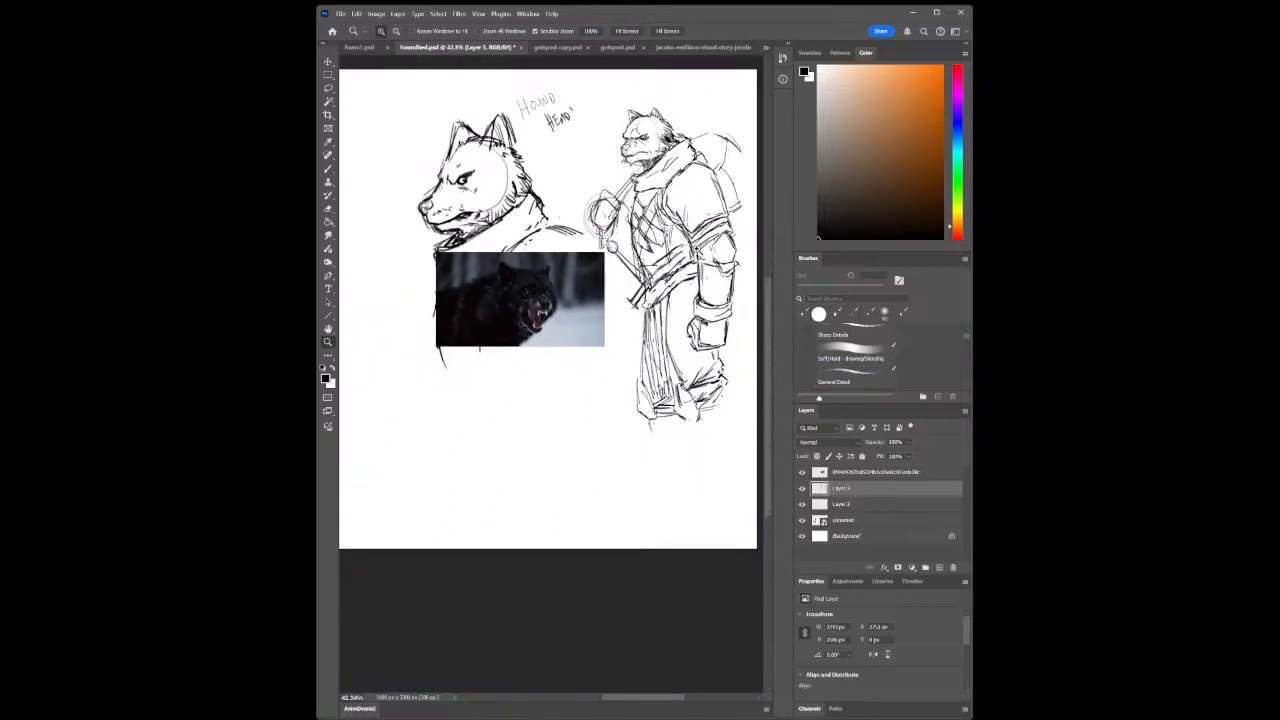
mouse_move(689, 443)
mouse_down()
mouse_move(706, 449)
mouse_move(694, 440)
mouse_up()
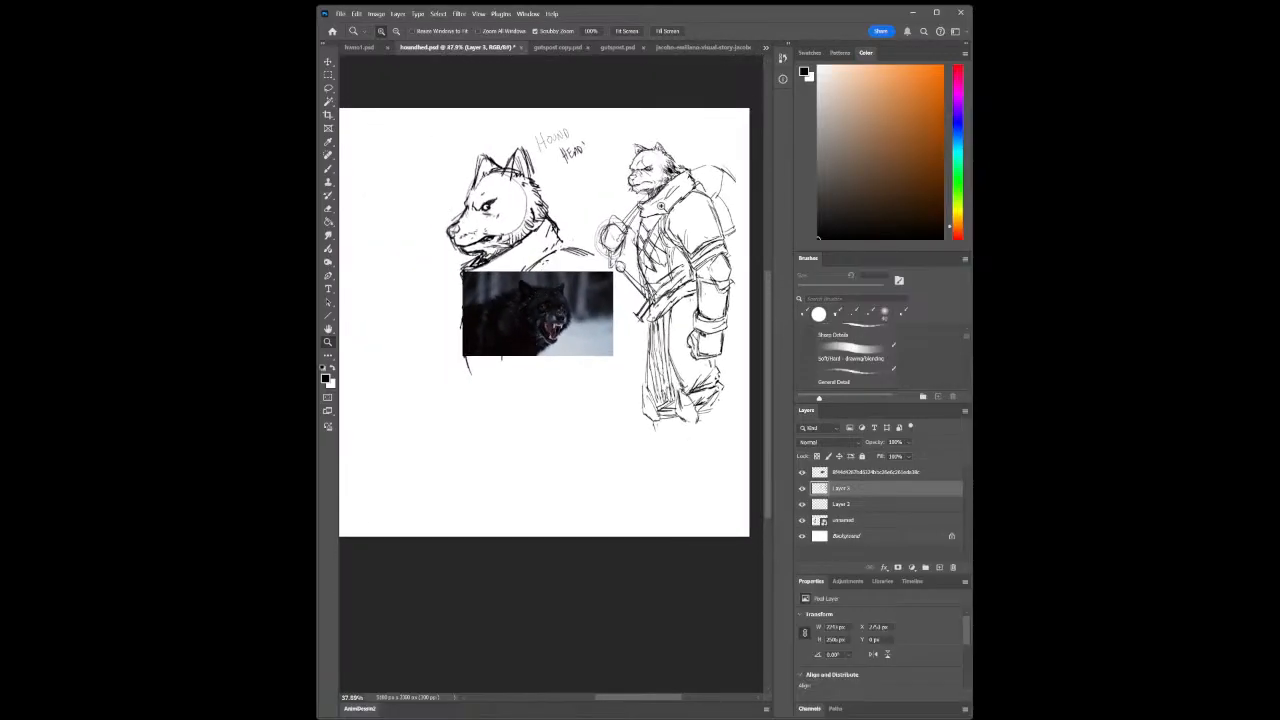
drag(657, 161, 655, 196)
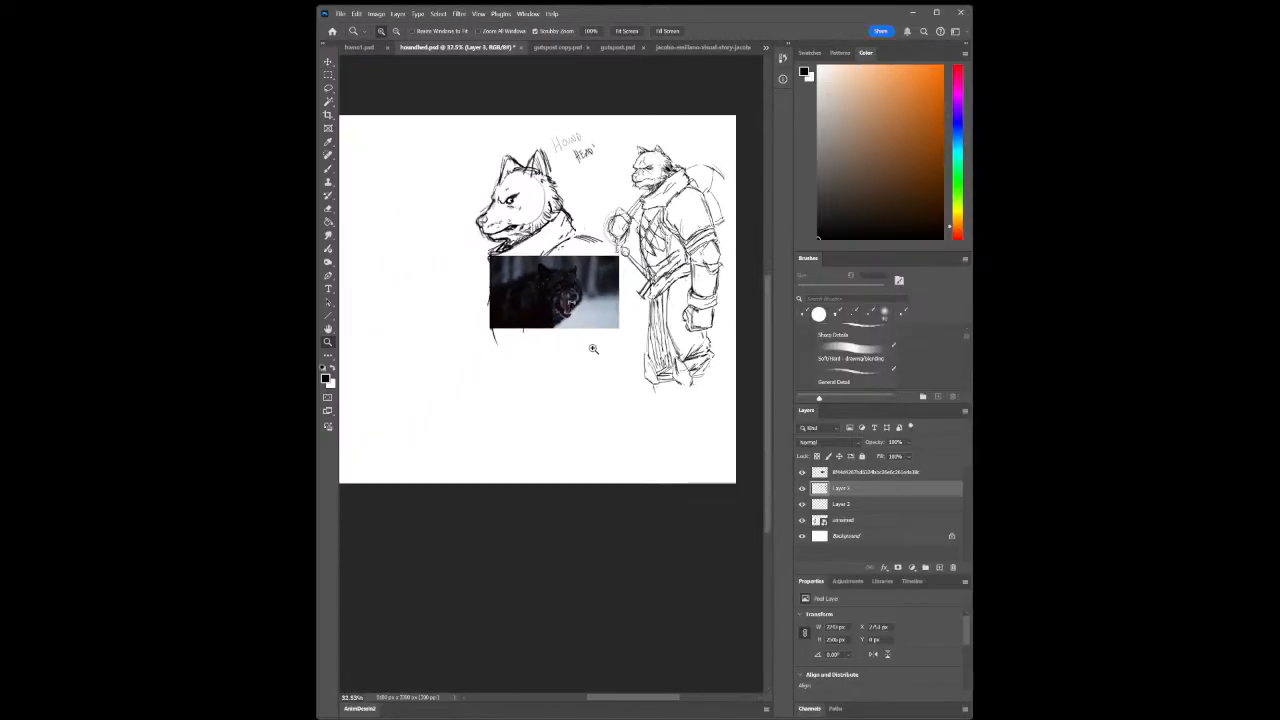
drag(594, 349, 608, 352)
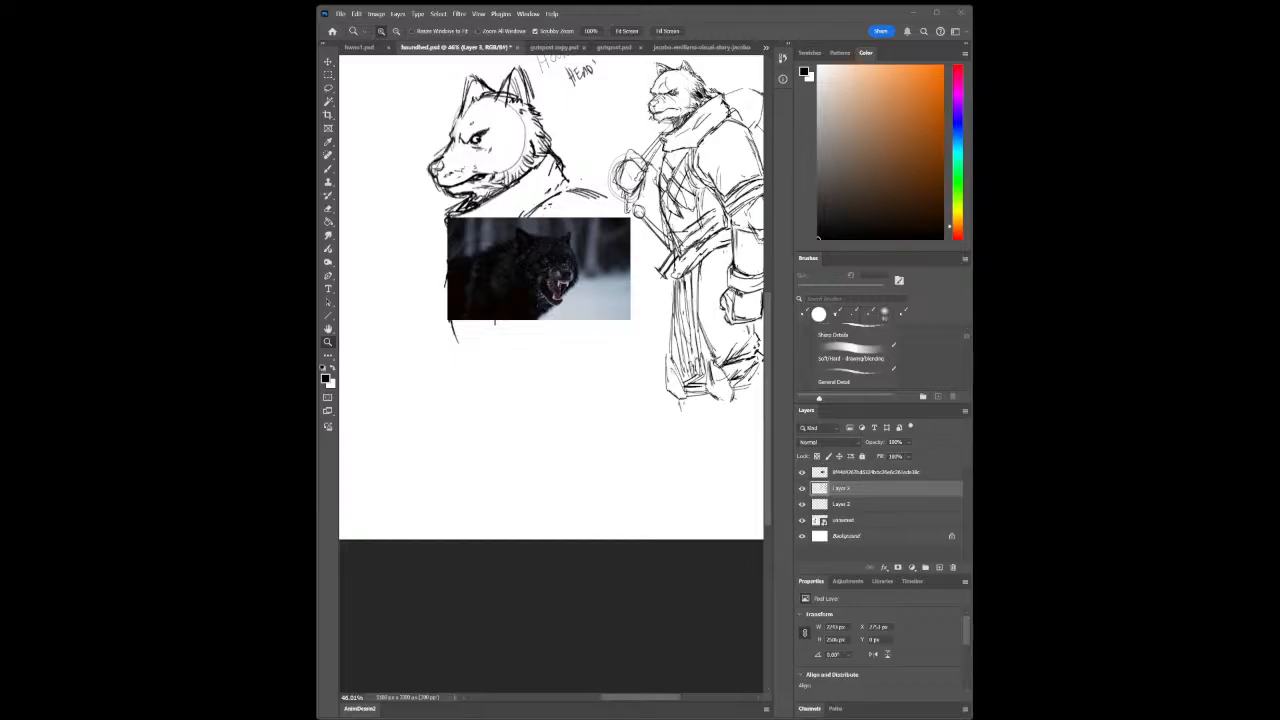
key(b)
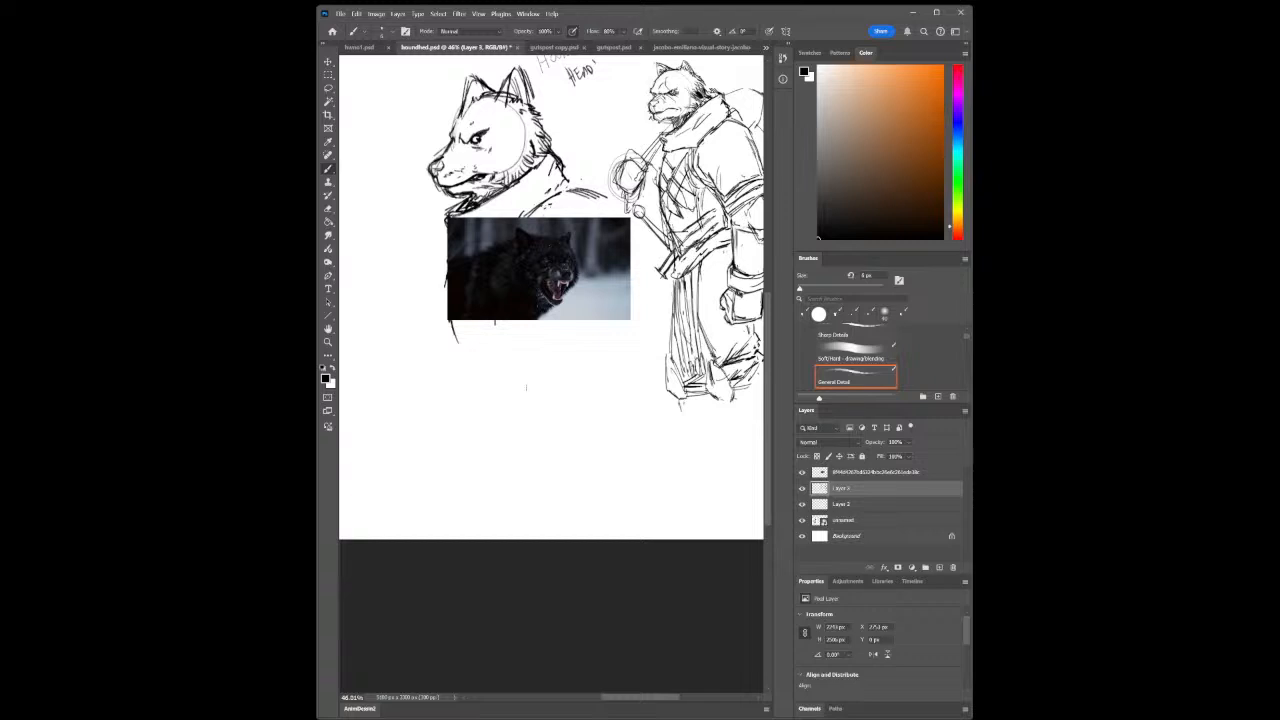
mouse_move(516, 368)
mouse_down()
mouse_move(552, 384)
mouse_move(496, 452)
mouse_move(490, 440)
mouse_move(525, 455)
mouse_up()
drag(564, 405, 562, 450)
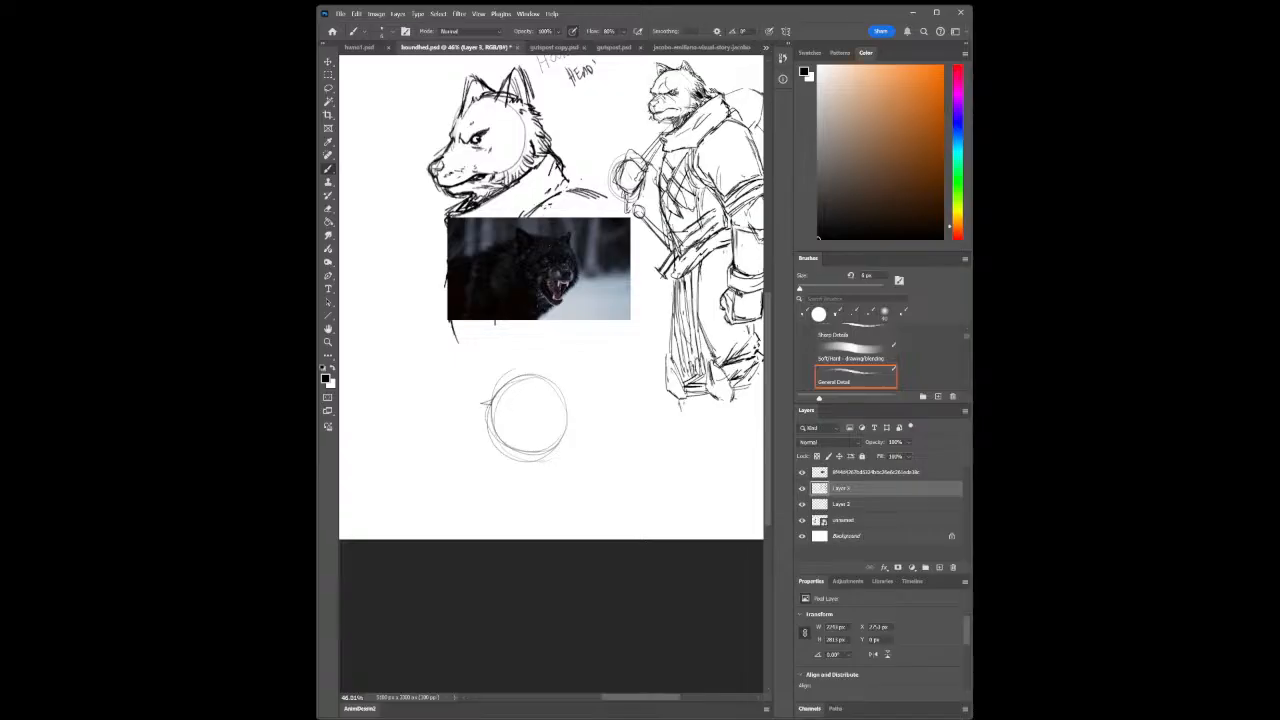
Rough in the back fur, lower jaw and short three-quarter muzzle with its nose on the new head circle
mouse_move(481, 404)
mouse_down()
mouse_move(490, 394)
mouse_move(476, 406)
mouse_move(486, 428)
mouse_up()
mouse_move(517, 460)
mouse_down()
mouse_move(541, 477)
mouse_move(550, 462)
mouse_up()
drag(526, 420, 547, 428)
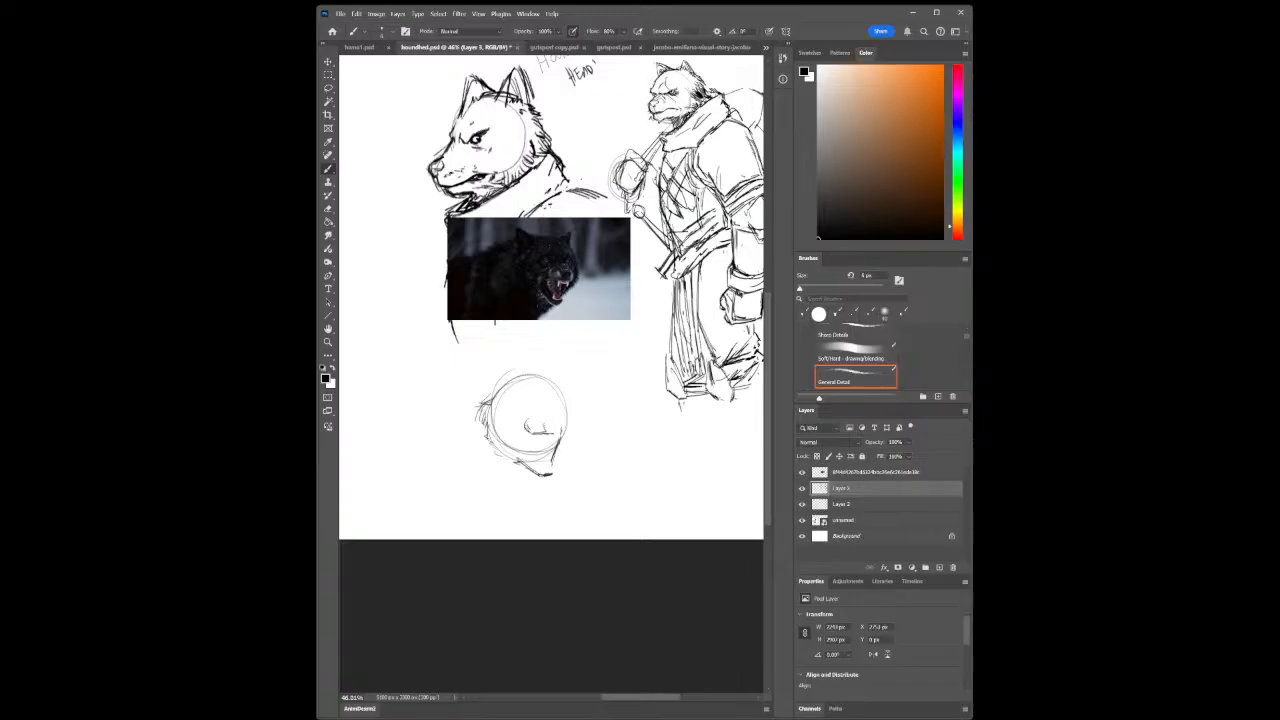
drag(544, 419, 548, 436)
Lasso the nose of the new head, reposition it on the muzzle and deselect it
click(328, 341)
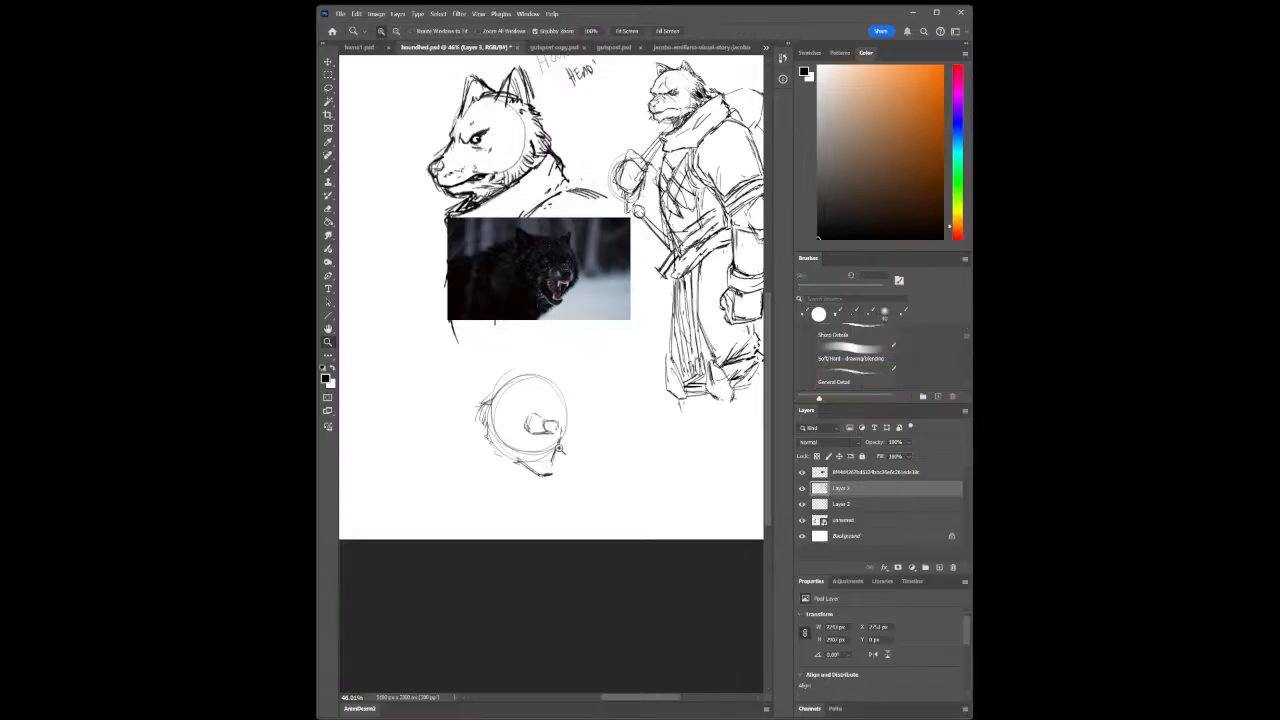
mouse_move(556, 439)
mouse_down()
mouse_move(577, 443)
mouse_move(548, 440)
mouse_move(544, 400)
mouse_move(575, 418)
mouse_move(563, 430)
mouse_move(544, 420)
mouse_up()
click(328, 88)
key(v)
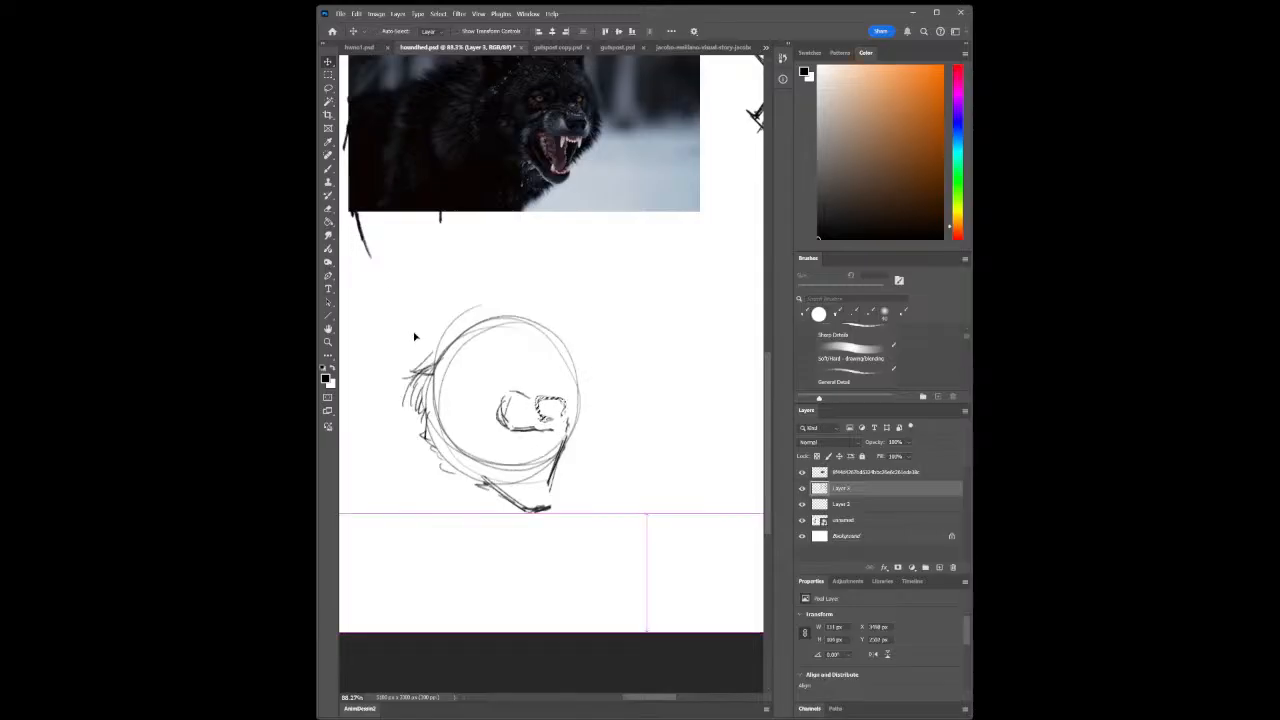
key(ctrl+d)
Draw the upper fangs and the open mouth's lower jaw line with its first front teeth
key(b)
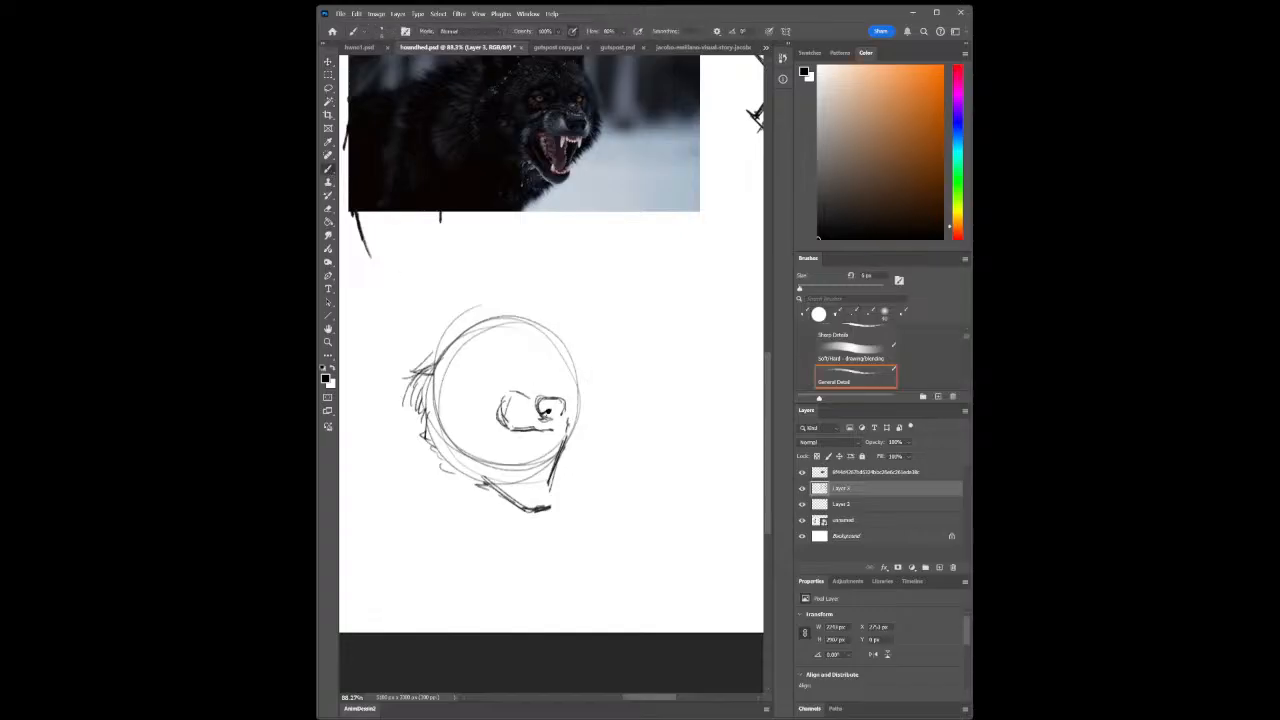
mouse_move(532, 430)
mouse_down()
mouse_move(562, 431)
mouse_move(578, 415)
mouse_move(568, 393)
mouse_move(535, 450)
mouse_up()
drag(544, 437, 544, 446)
mouse_move(502, 426)
mouse_down()
mouse_move(492, 436)
mouse_move(525, 490)
mouse_move(510, 496)
mouse_move(520, 510)
mouse_up()
mouse_move(508, 494)
mouse_down()
mouse_move(536, 514)
mouse_move(529, 491)
mouse_up()
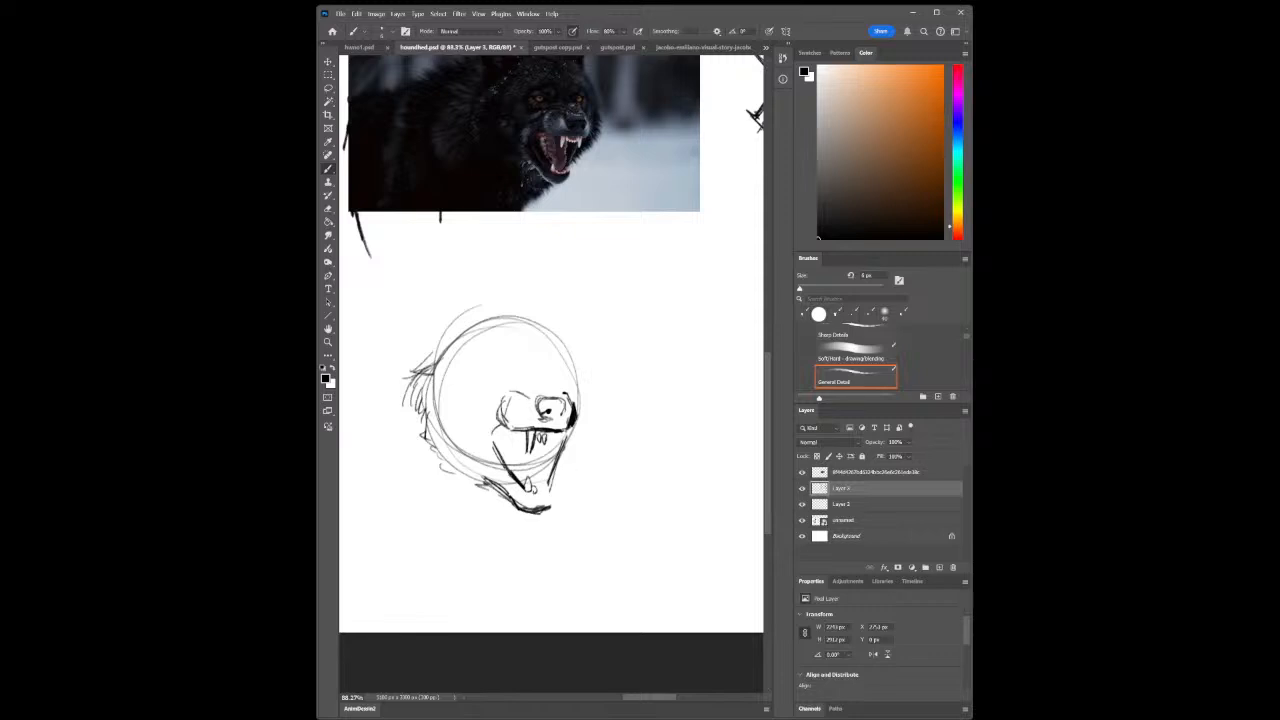
Fill the snarling mouth's lower jaw with front teeth, a tongue line and a row of side teeth
drag(537, 485, 541, 493)
drag(539, 463, 539, 486)
drag(502, 441, 522, 479)
Draw the crease behind the mouth corner and short fur strokes across the cheek
mouse_move(497, 429)
mouse_down()
mouse_move(494, 447)
mouse_move(478, 441)
mouse_up()
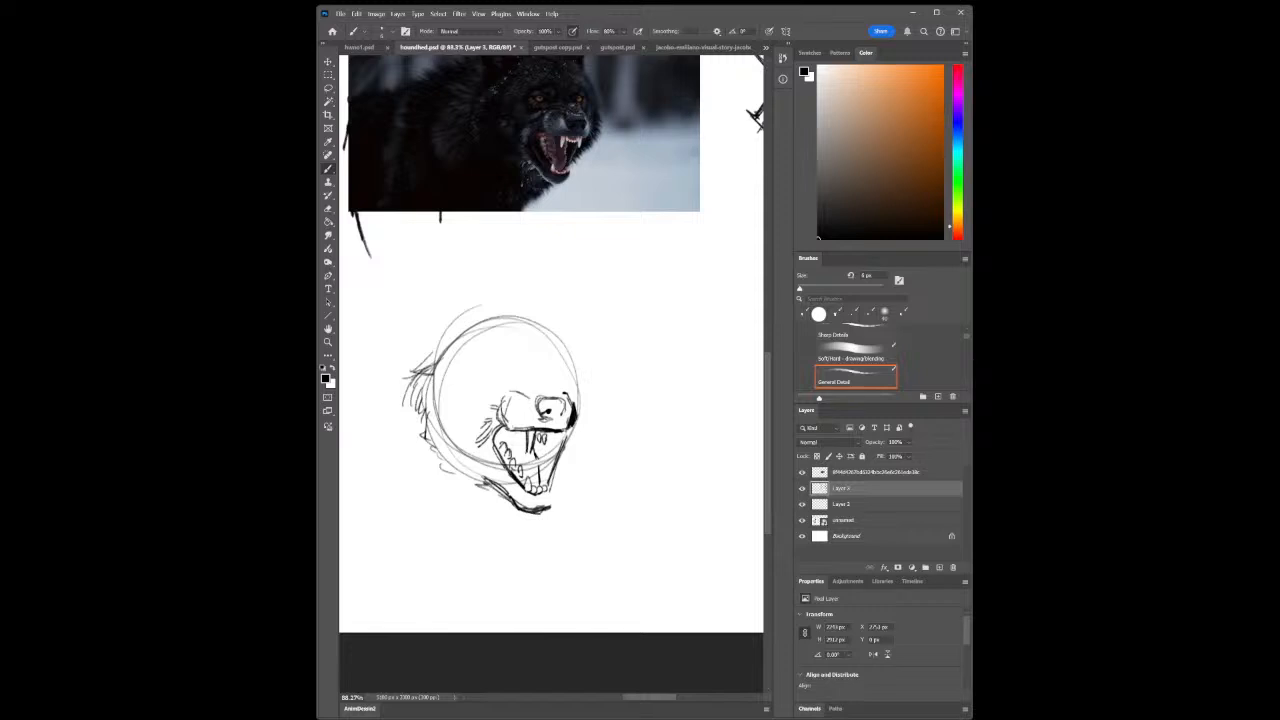
drag(466, 419, 457, 425)
drag(472, 411, 448, 450)
drag(463, 446, 453, 469)
Add more teeth inside the open mouth and sketch the far eye above the nose
click(328, 355)
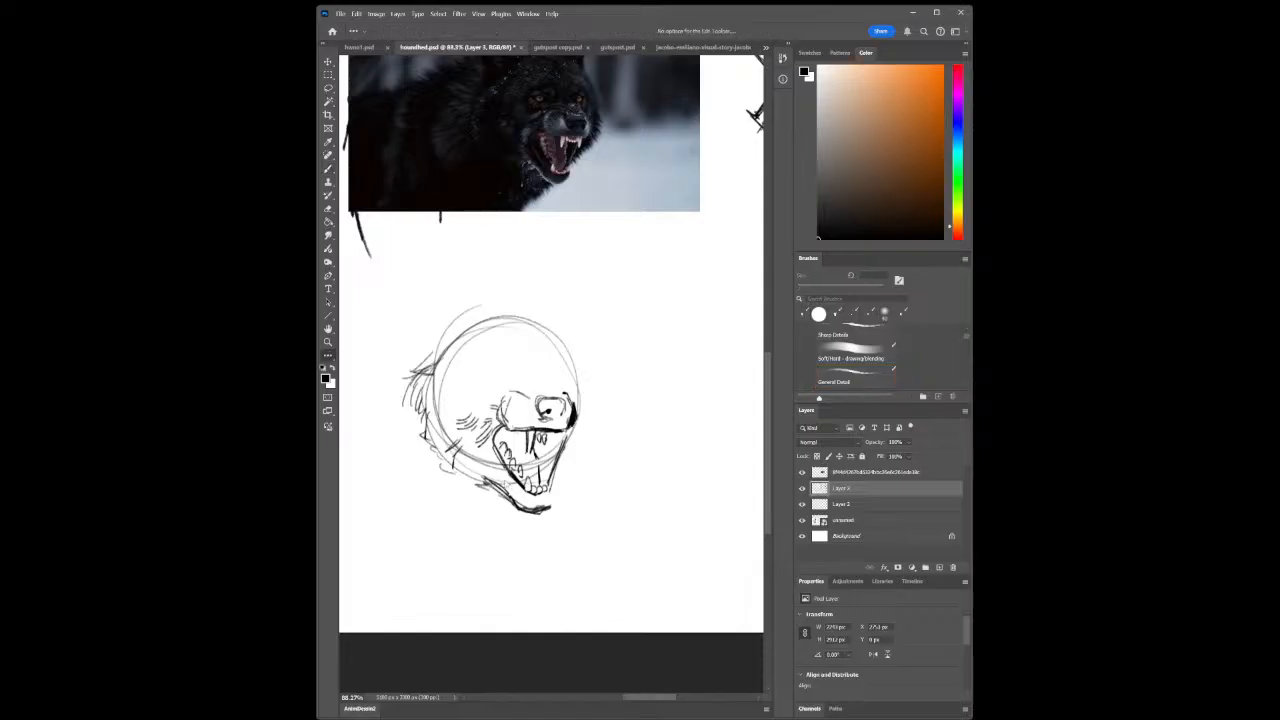
click(328, 341)
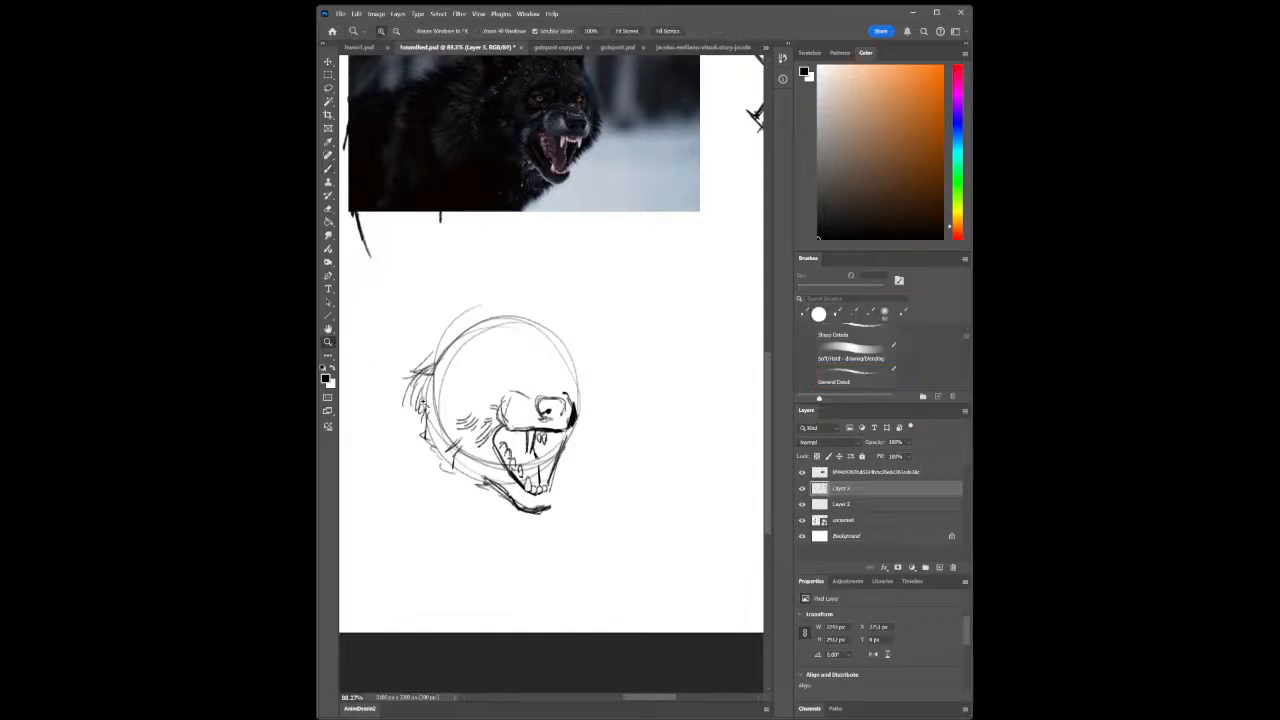
alt+click(546, 468)
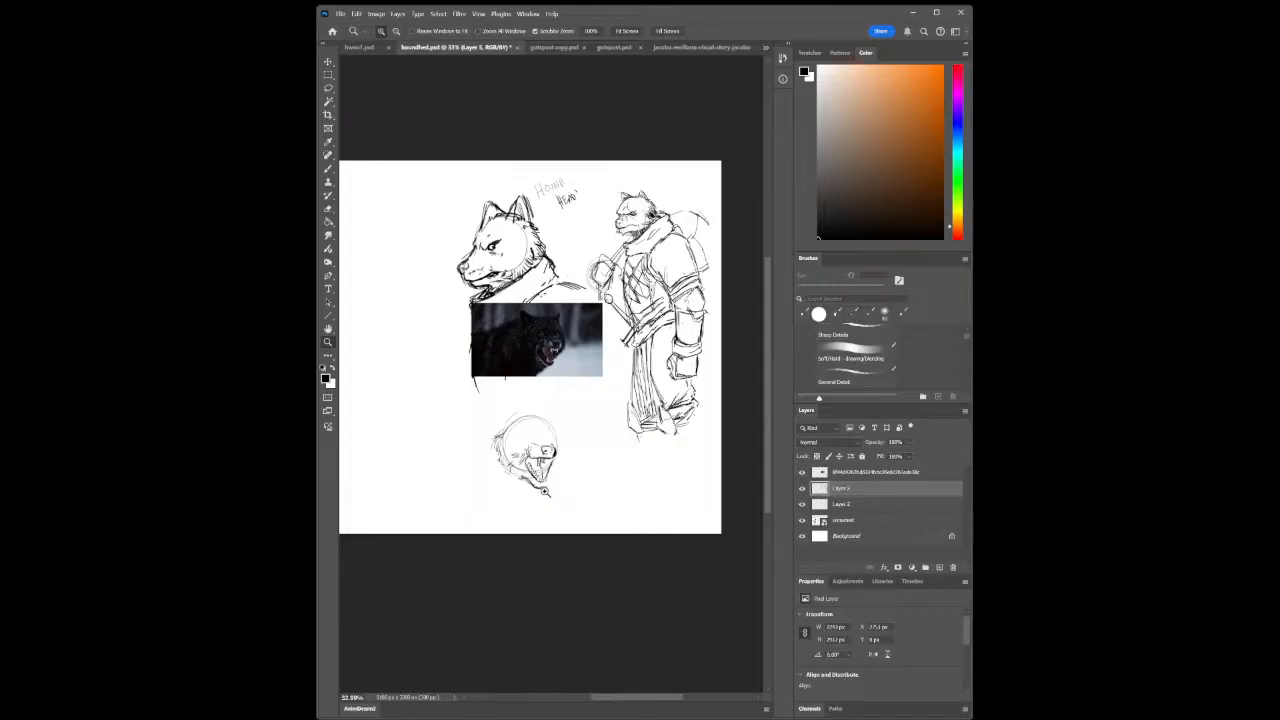
click(546, 470)
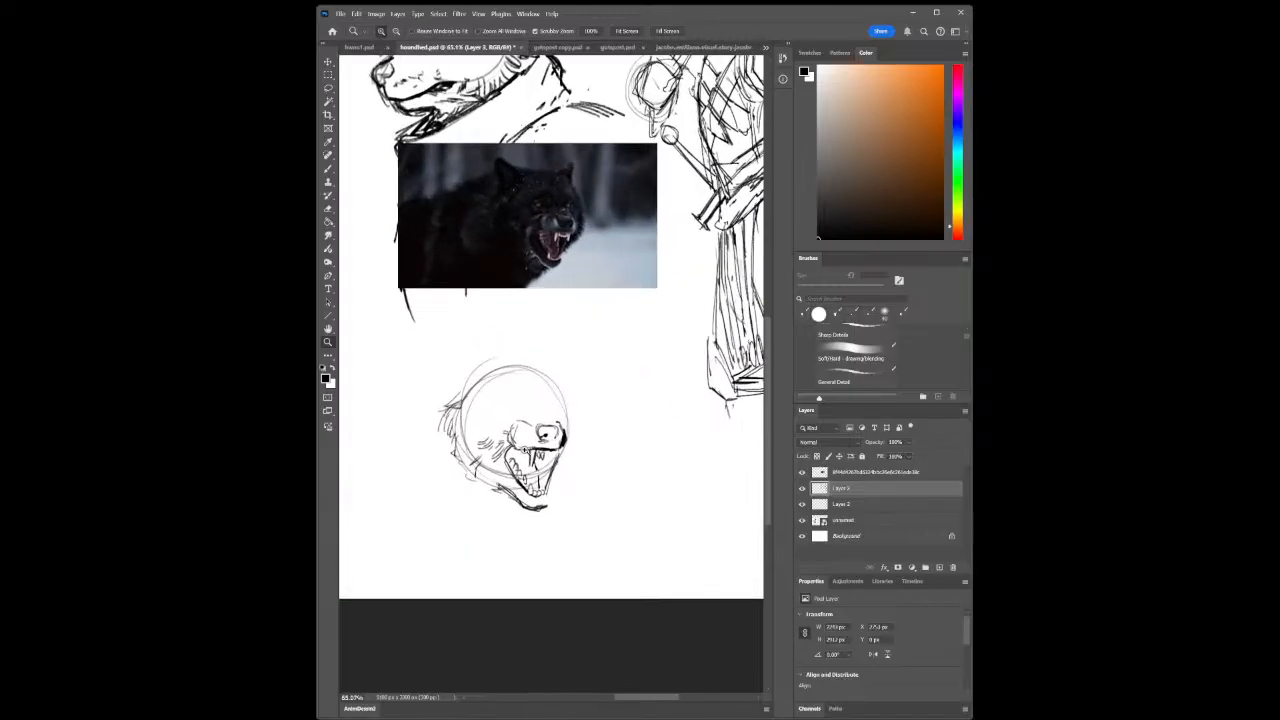
click(328, 168)
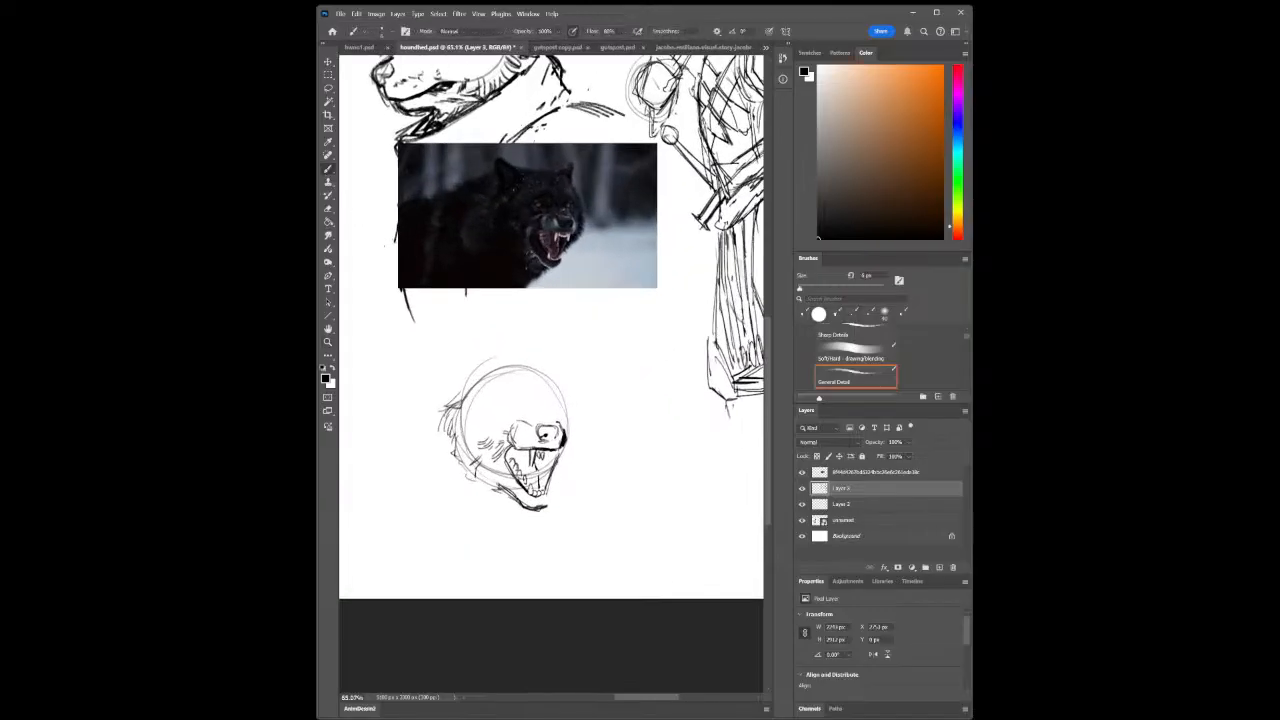
mouse_move(548, 481)
mouse_down()
mouse_move(545, 495)
mouse_move(547, 478)
mouse_up()
drag(546, 457, 544, 471)
drag(564, 407, 568, 427)
Draw furrowed brow wrinkles around the eyes and jagged fur strokes along the top of the head
click(328, 342)
drag(582, 536, 617, 560)
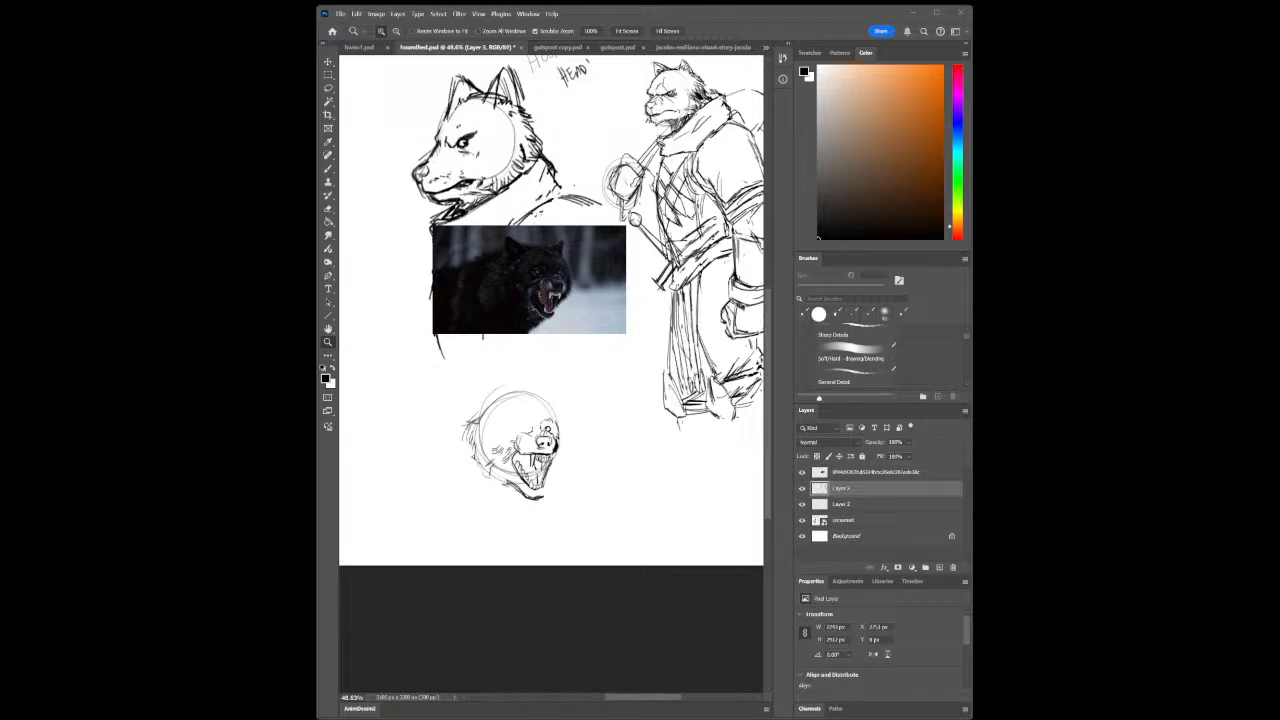
mouse_move(538, 436)
mouse_down()
mouse_move(596, 448)
mouse_move(487, 446)
mouse_move(550, 448)
mouse_up()
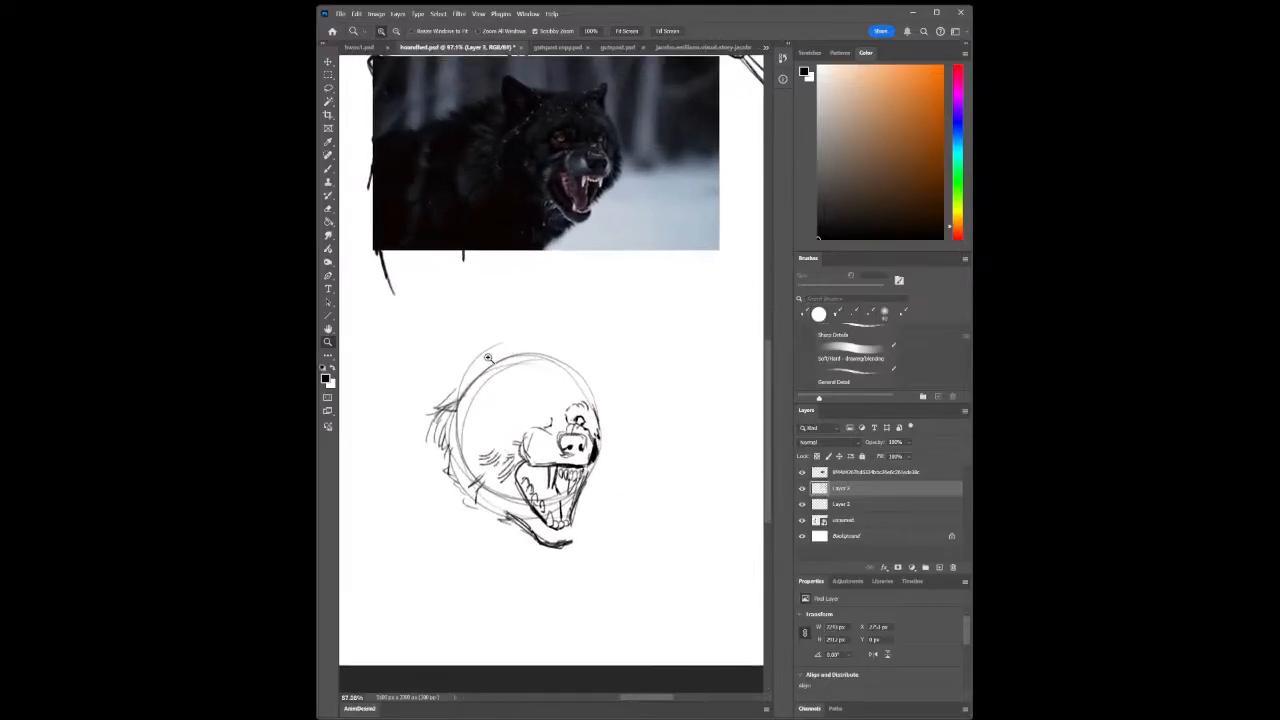
click(328, 168)
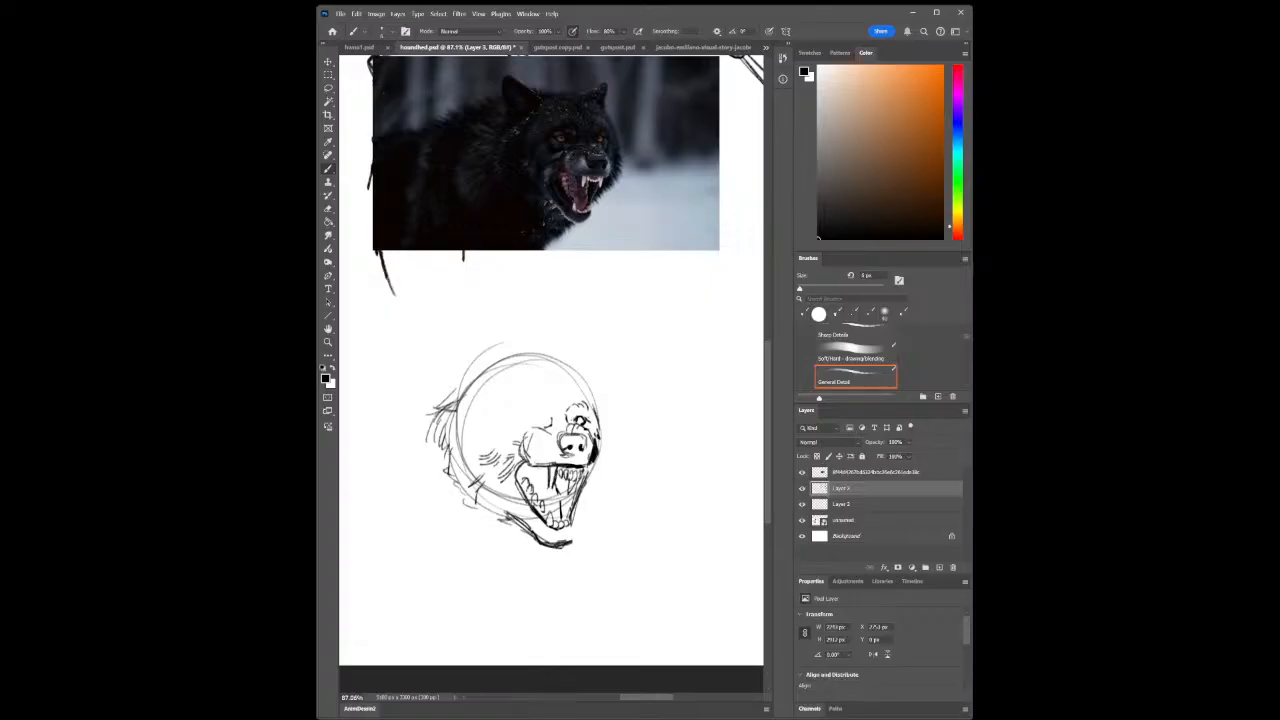
mouse_move(586, 396)
mouse_down()
mouse_move(593, 408)
mouse_move(585, 399)
mouse_up()
mouse_move(562, 411)
mouse_down()
mouse_move(565, 424)
mouse_move(570, 406)
mouse_up()
drag(505, 364, 558, 352)
mouse_move(554, 366)
mouse_down()
mouse_move(562, 356)
mouse_move(583, 381)
mouse_up()
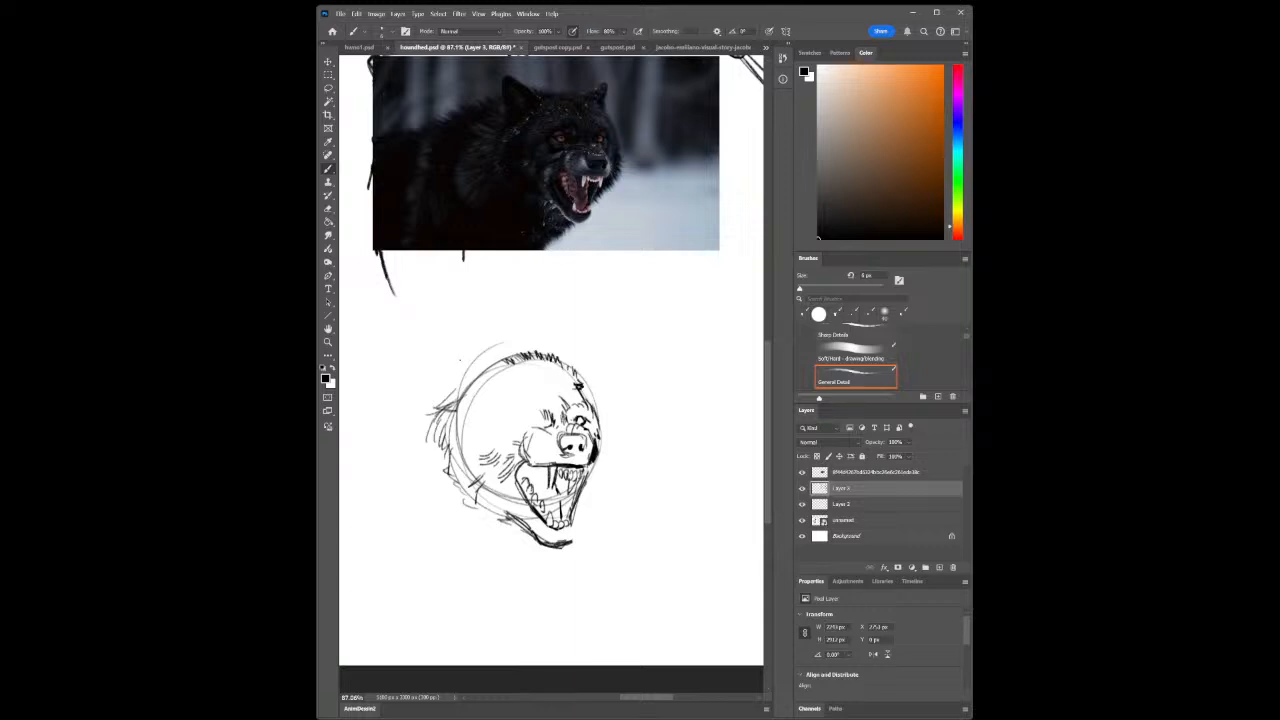
Extend the crown fur toward the back of the head and sketch both sides of the neck
drag(492, 364, 502, 353)
mouse_move(442, 414)
mouse_down()
mouse_move(418, 452)
mouse_move(453, 580)
mouse_up()
drag(506, 538, 478, 588)
drag(442, 518, 463, 570)
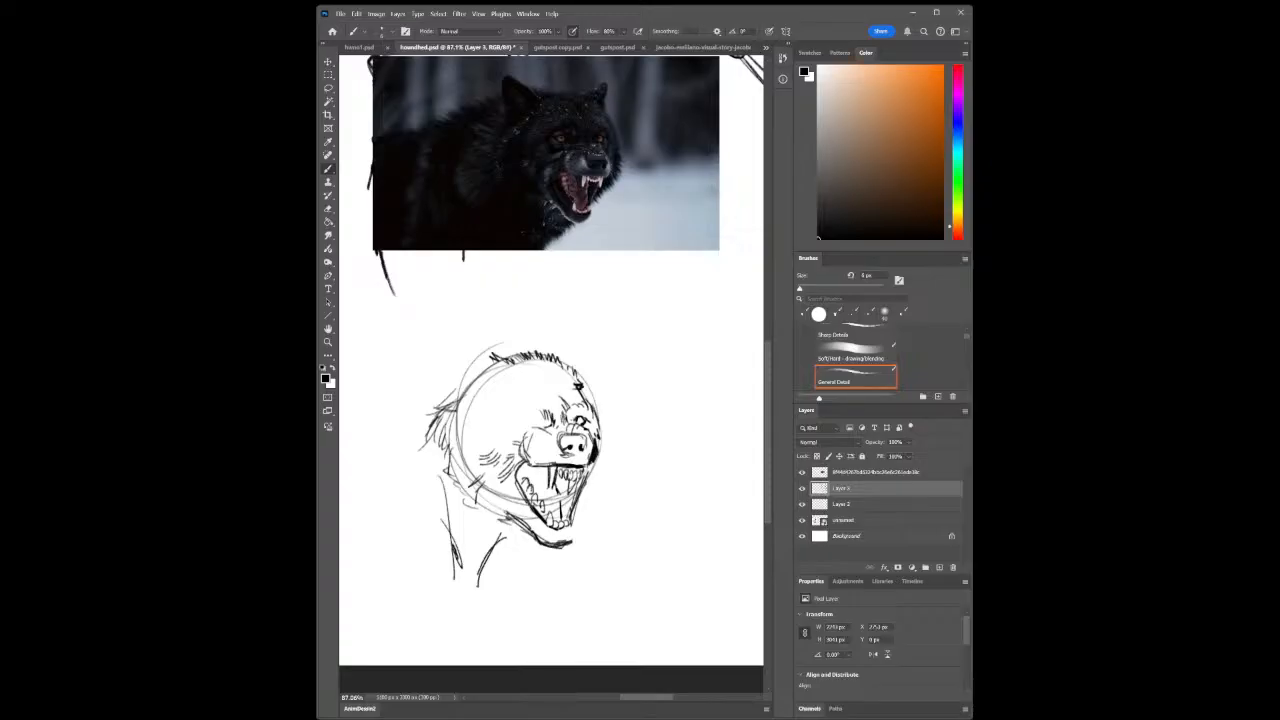
Add marks to the fangs and muzzle, and strengthen the throat and back neck contours
drag(548, 478, 551, 492)
click(328, 343)
drag(645, 568, 619, 573)
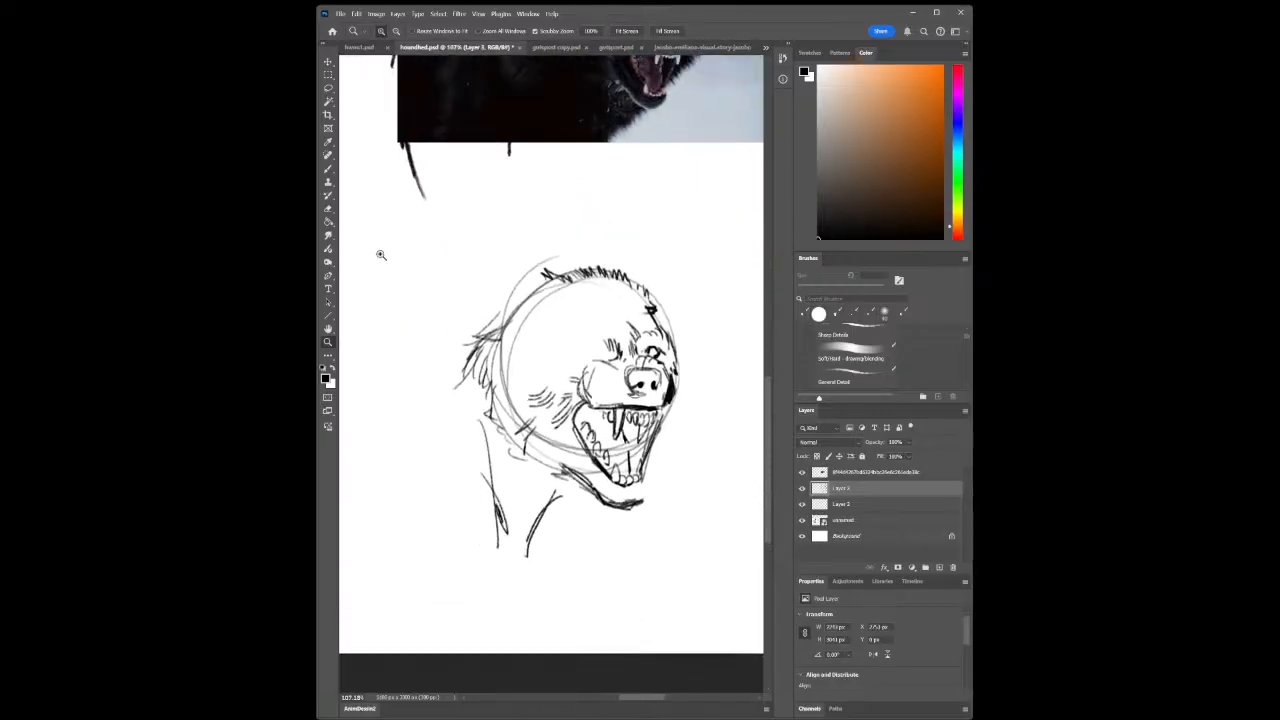
click(328, 169)
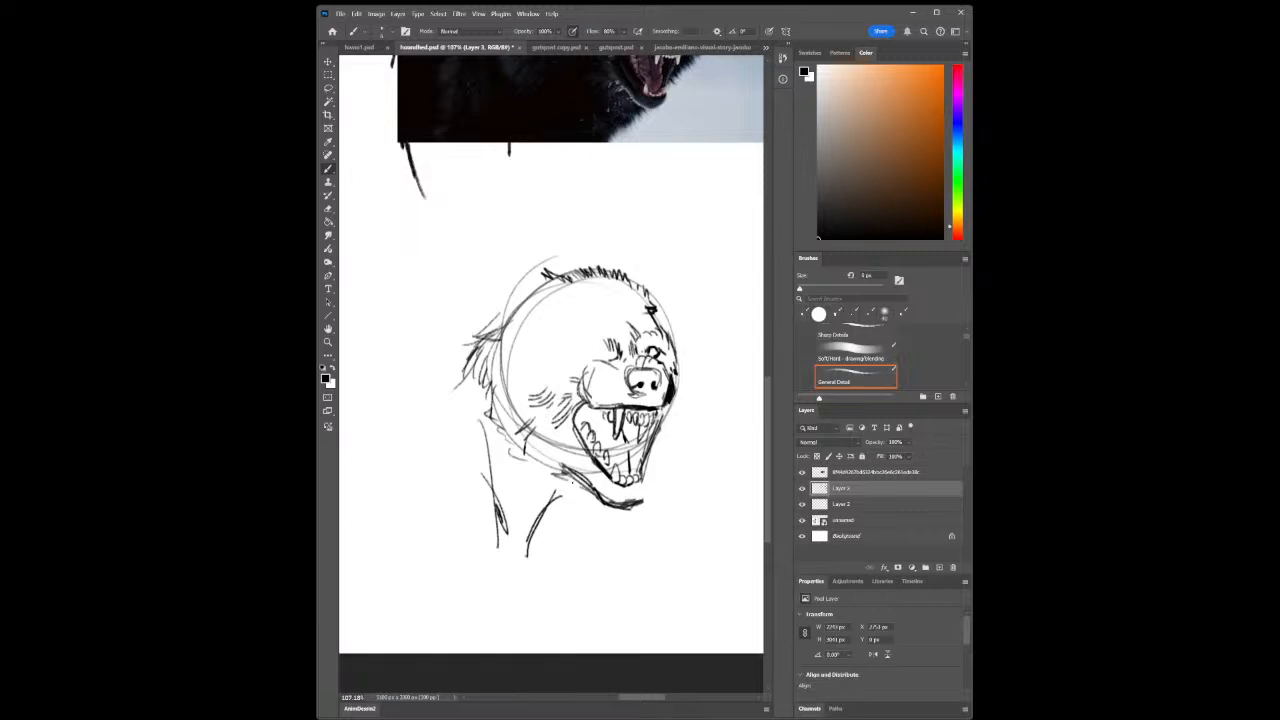
mouse_move(580, 490)
mouse_down()
mouse_move(550, 500)
mouse_move(527, 533)
mouse_up()
drag(590, 381, 604, 387)
drag(579, 381, 605, 389)
drag(475, 419, 518, 577)
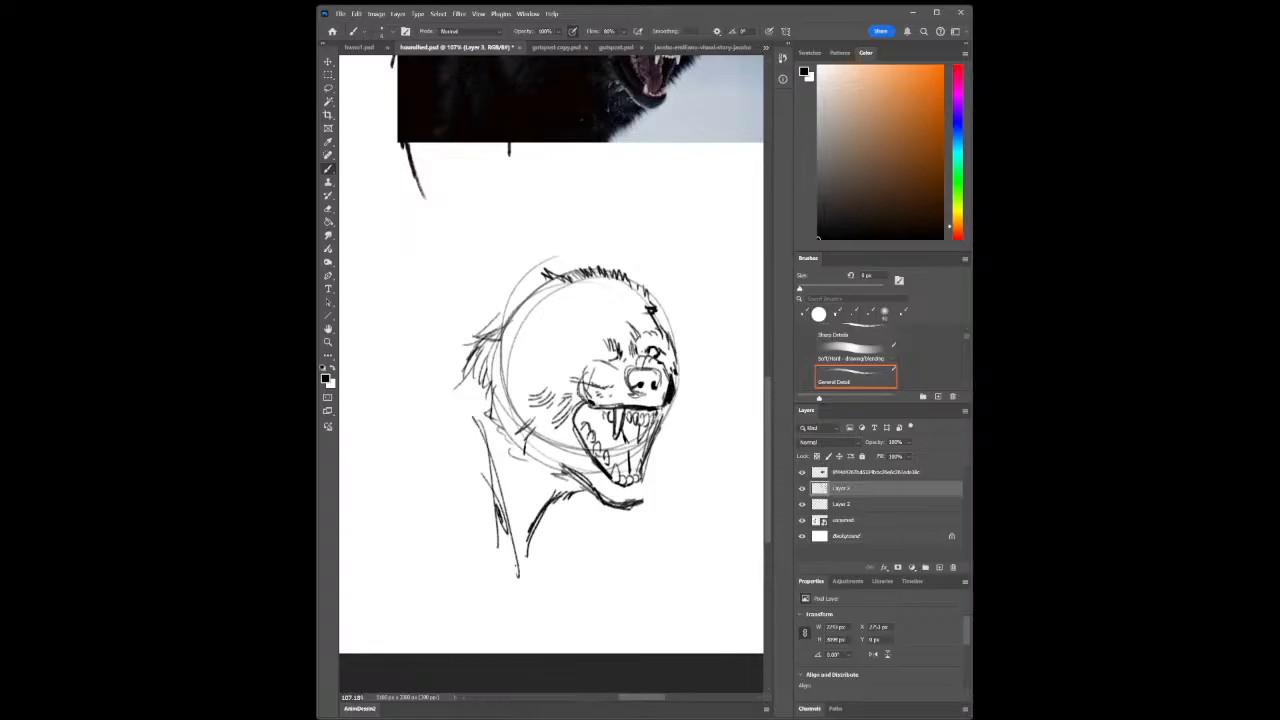
Extend the upper back line from the hound's neck, and sketch the first shoulder and chest strokes
mouse_move(472, 366)
mouse_down()
mouse_move(424, 428)
mouse_move(396, 420)
mouse_move(412, 420)
mouse_up()
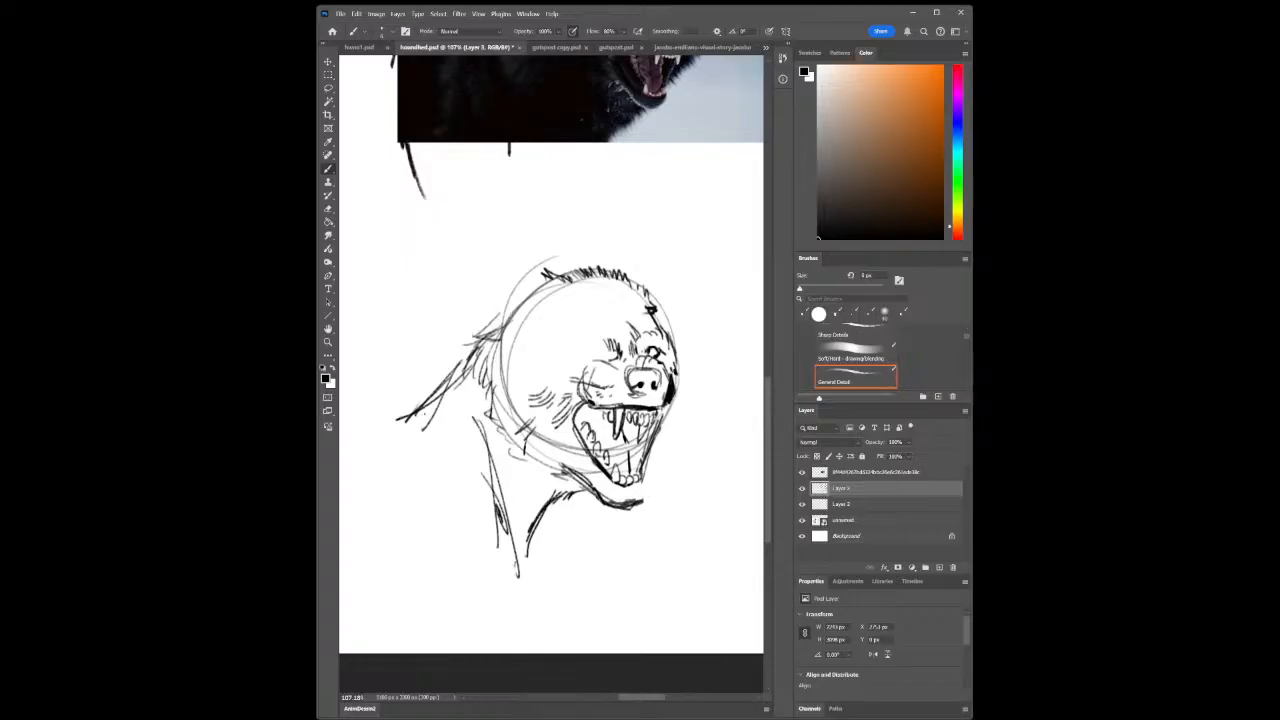
click(329, 342)
mouse_move(528, 462)
mouse_down()
mouse_move(480, 466)
mouse_move(567, 502)
mouse_move(551, 491)
mouse_move(586, 471)
mouse_move(538, 446)
mouse_up()
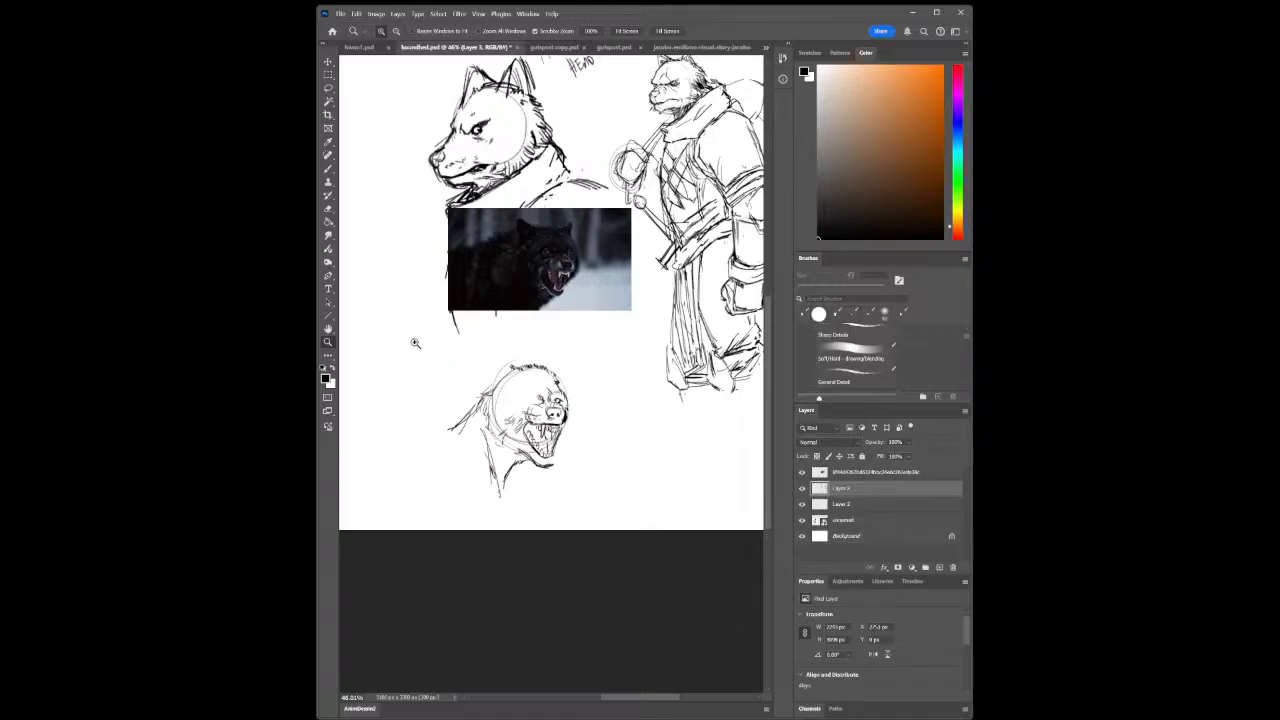
click(328, 168)
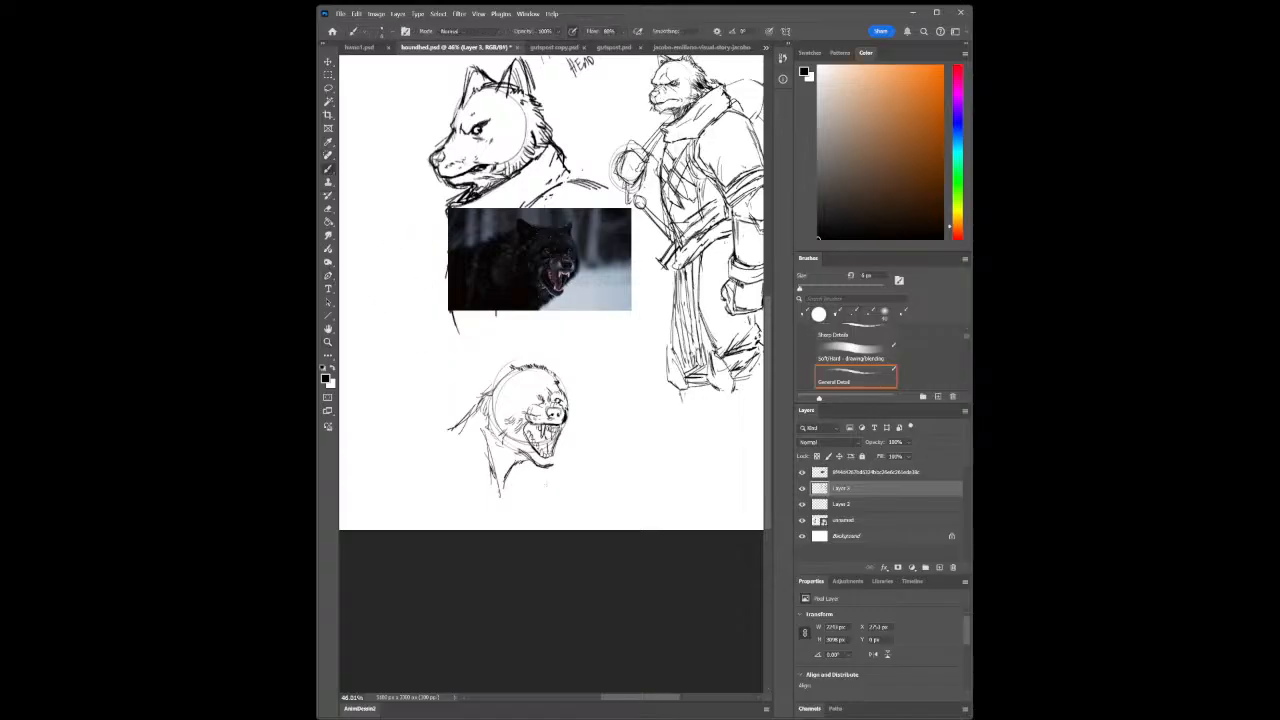
drag(560, 437, 578, 454)
mouse_move(469, 415)
mouse_down()
mouse_move(439, 460)
mouse_move(415, 479)
mouse_up()
mouse_move(442, 437)
mouse_down()
mouse_move(409, 471)
mouse_move(477, 503)
mouse_up()
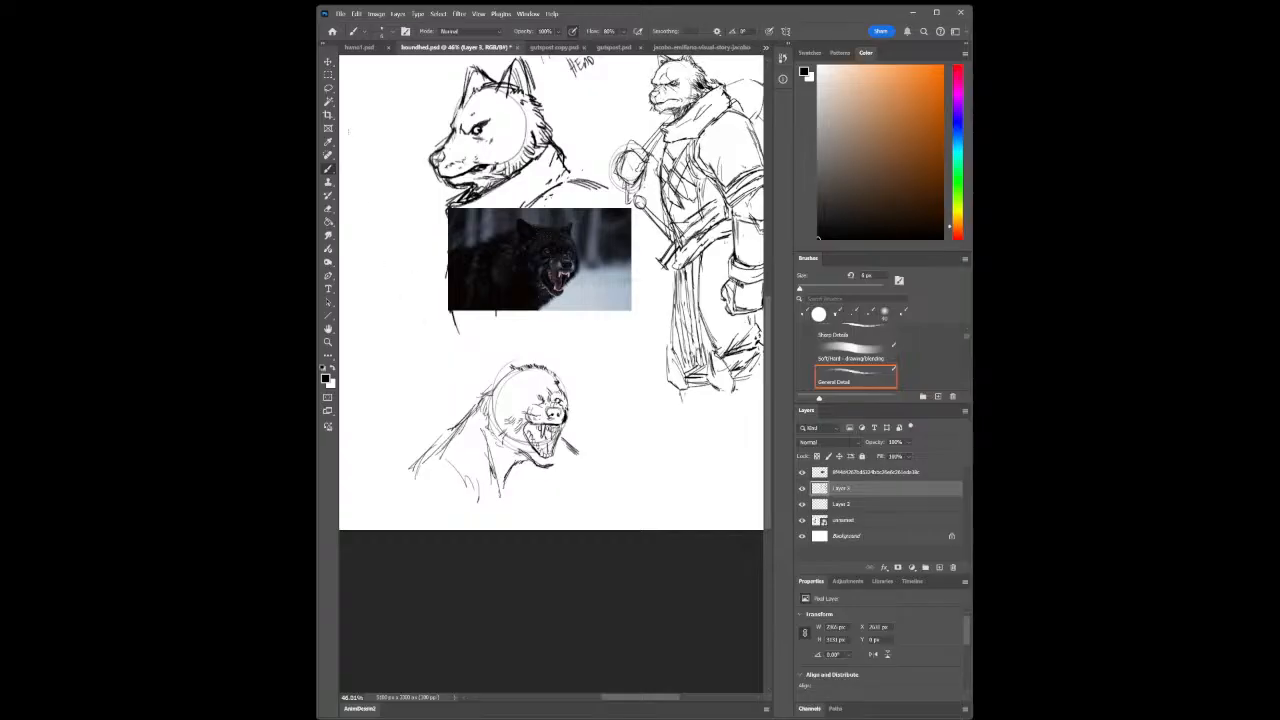
Lasso the snarling head and neck sketch, scale it to about 67% and reposition it just beneath the wolf photo
click(328, 88)
mouse_move(443, 527)
mouse_down()
mouse_move(388, 489)
mouse_move(464, 372)
mouse_move(499, 346)
mouse_move(550, 348)
mouse_move(622, 458)
mouse_move(578, 522)
mouse_move(450, 530)
mouse_up()
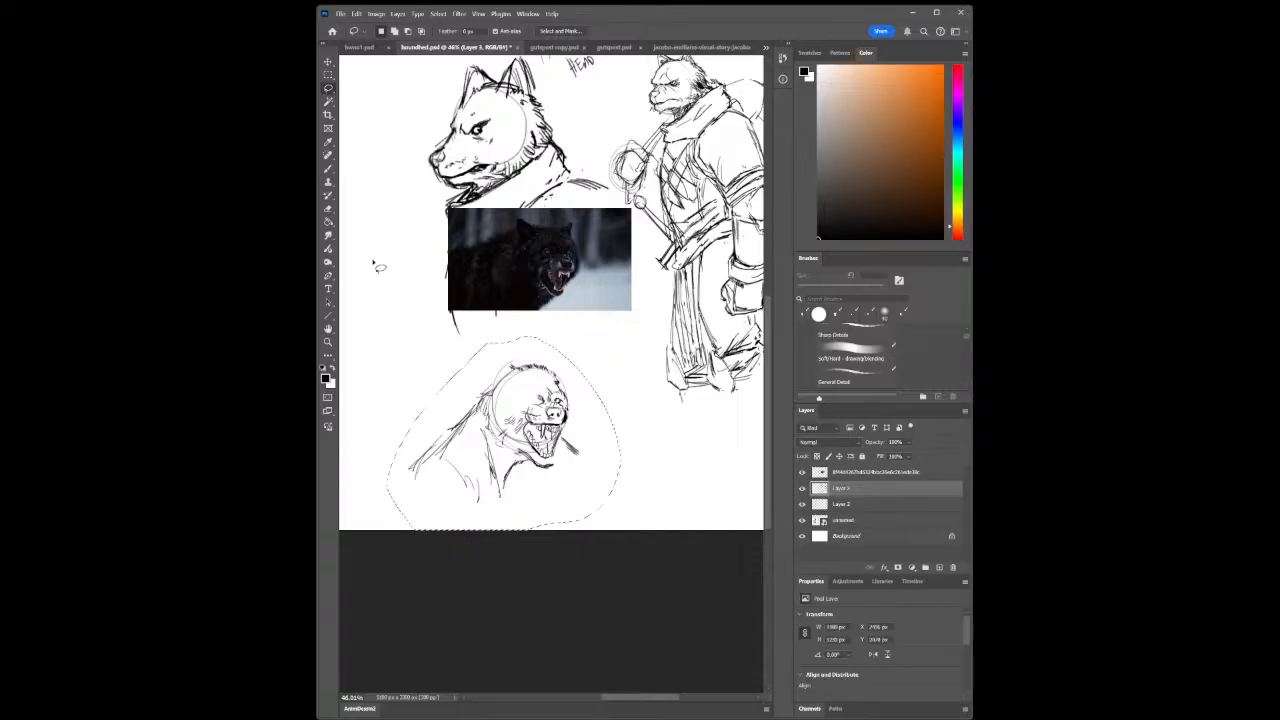
click(328, 61)
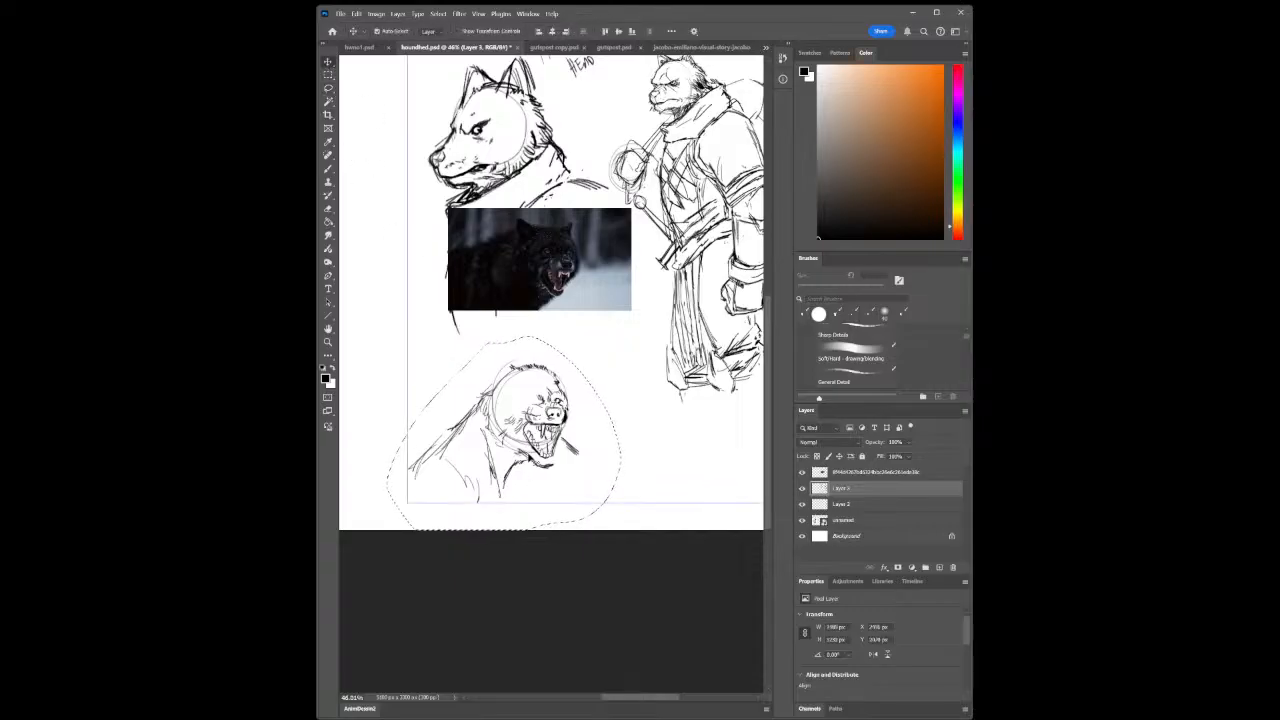
drag(530, 458, 532, 425)
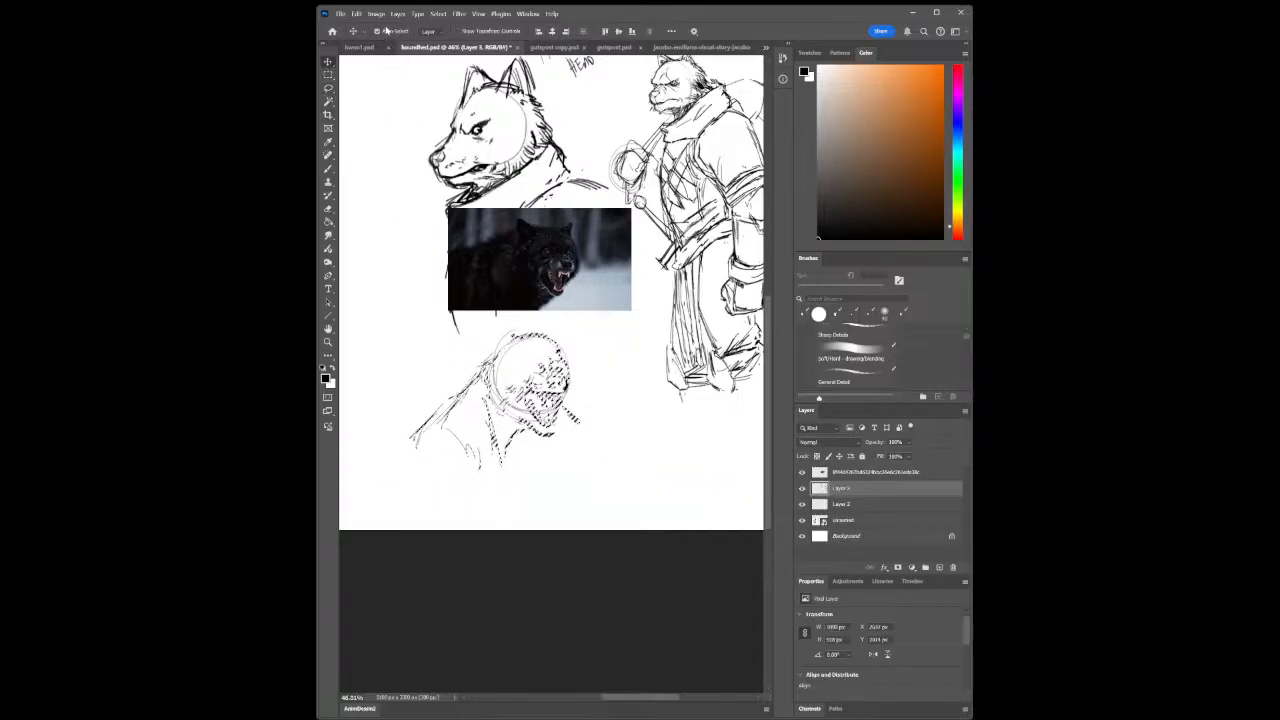
key(ctrl+d)
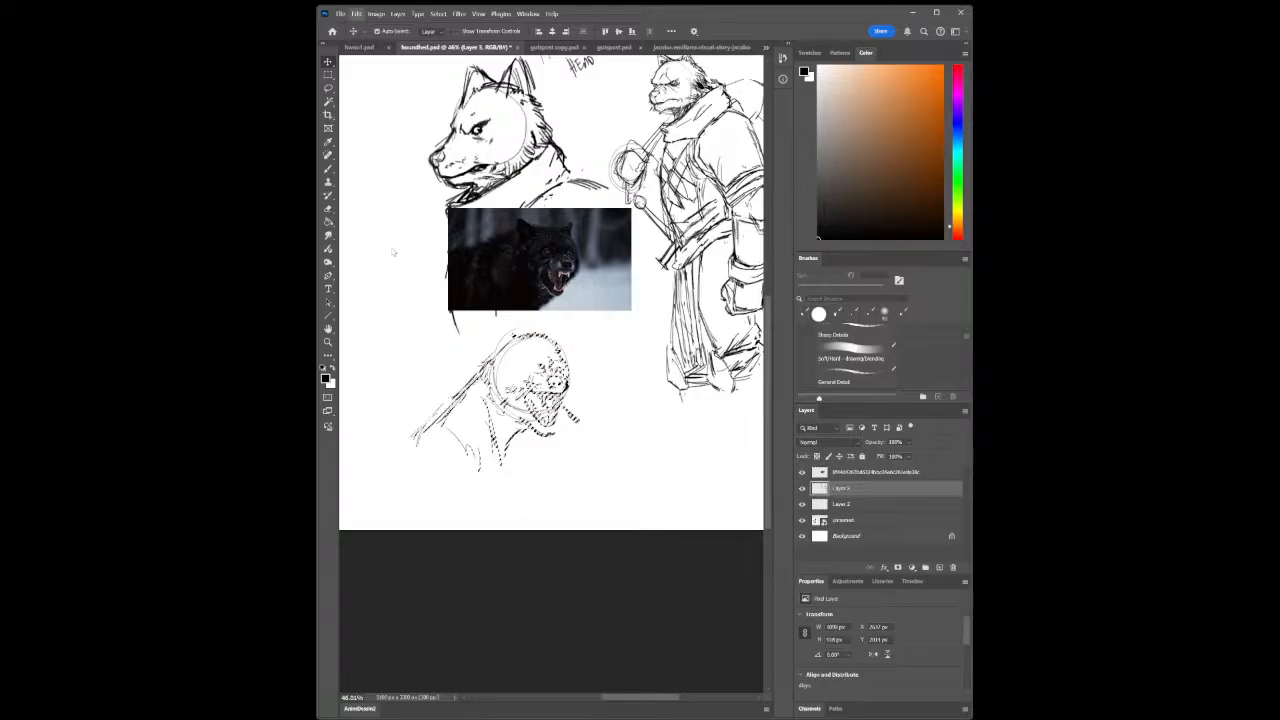
key(ctrl+t)
drag(408, 326, 465, 378)
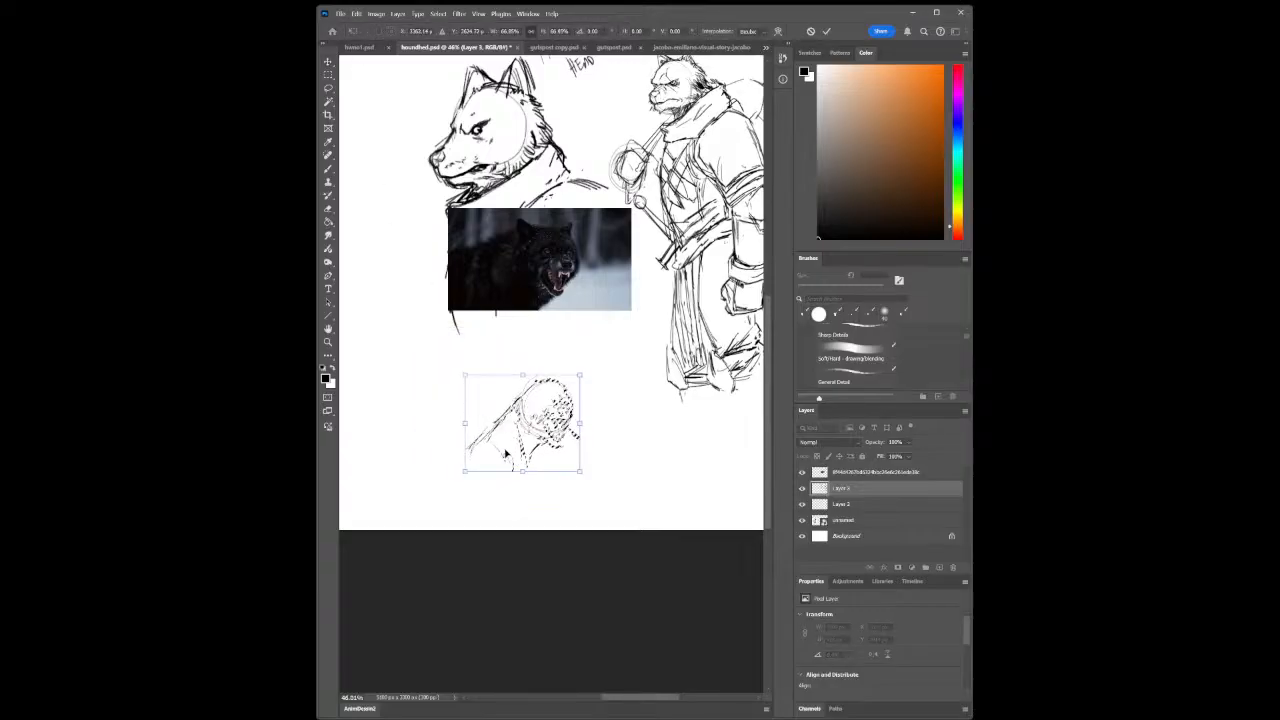
drag(506, 455, 480, 409)
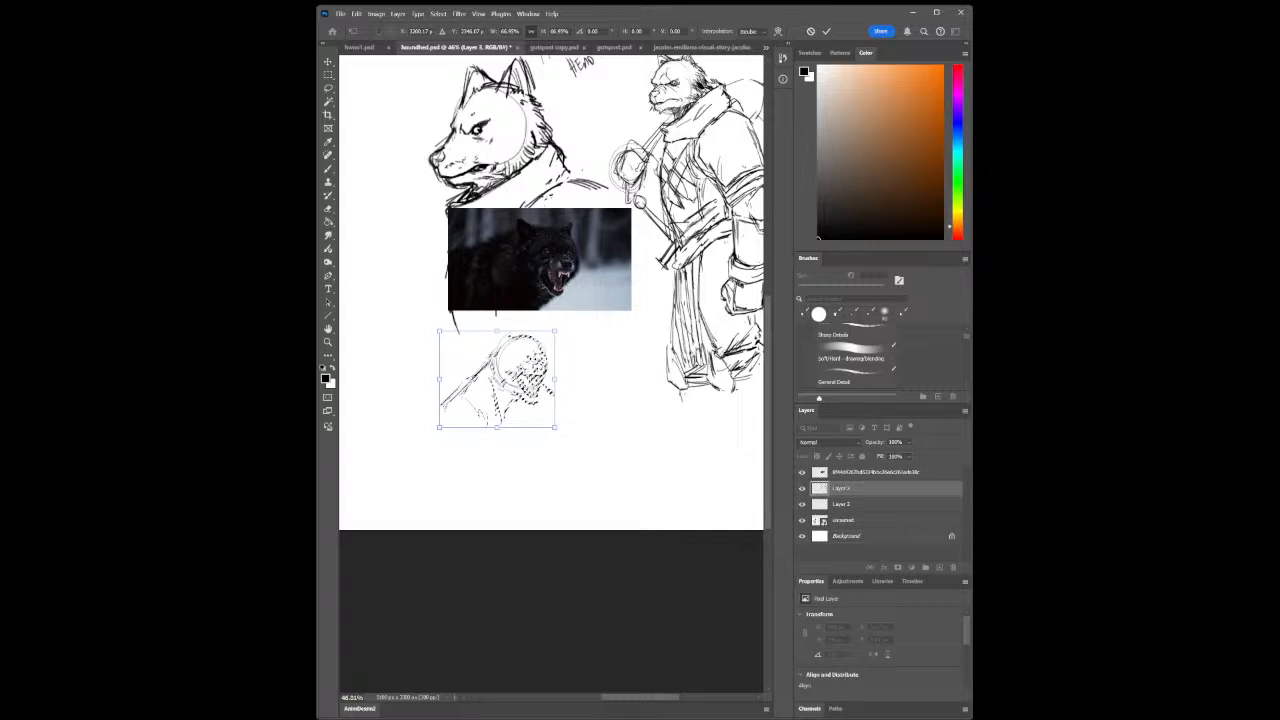
click(826, 31)
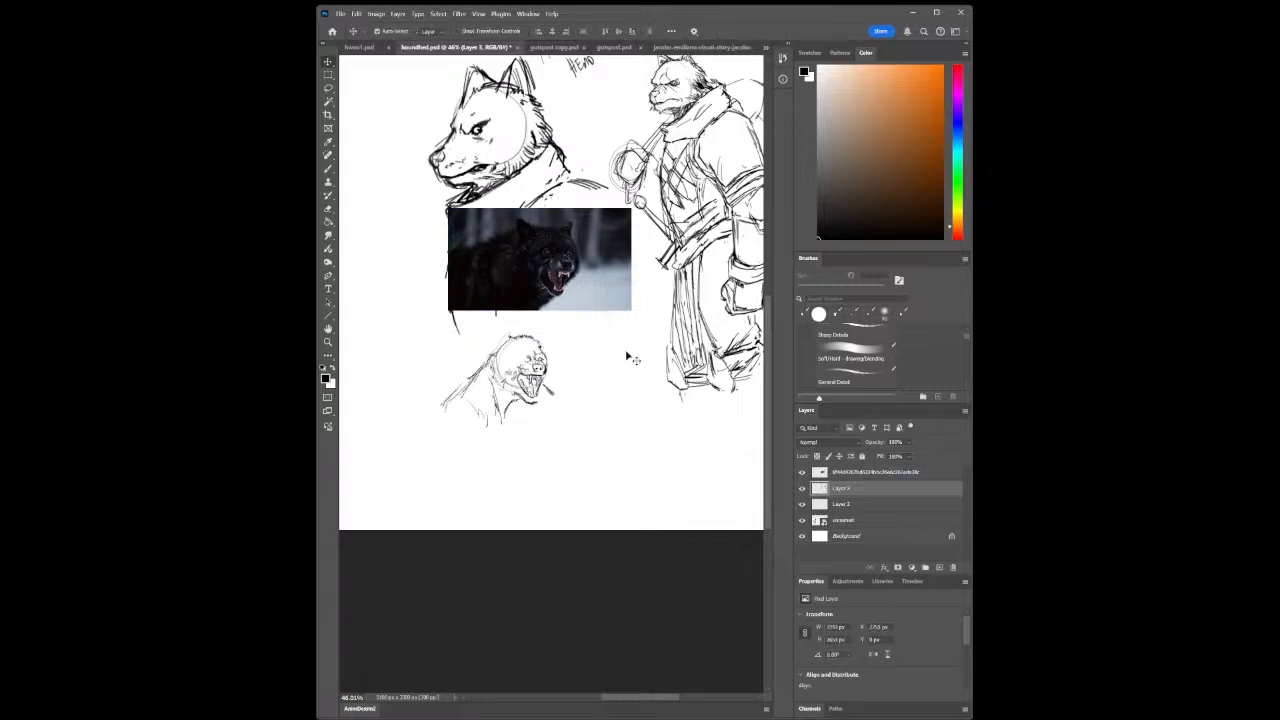
Draw the large rounded near shoulder and the lower contour of the near chest muscle
click(328, 341)
mouse_move(478, 407)
mouse_down()
mouse_move(506, 425)
mouse_move(423, 286)
mouse_up()
click(328, 155)
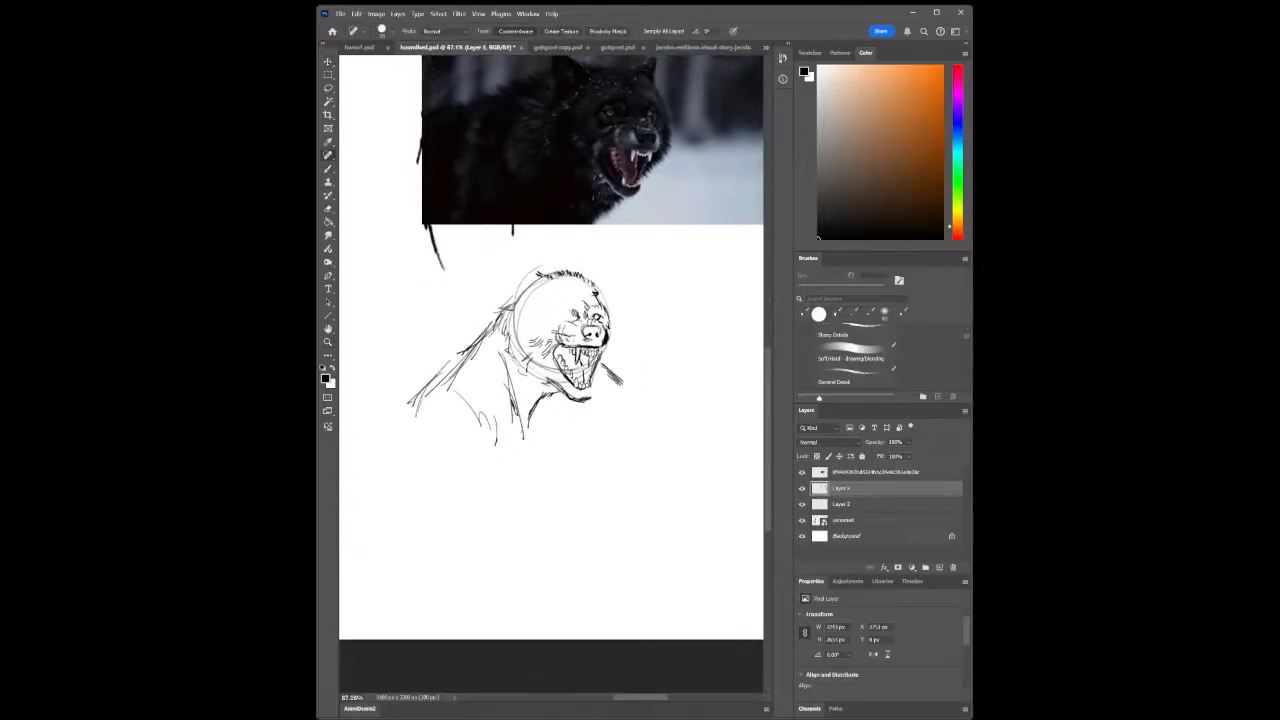
click(329, 169)
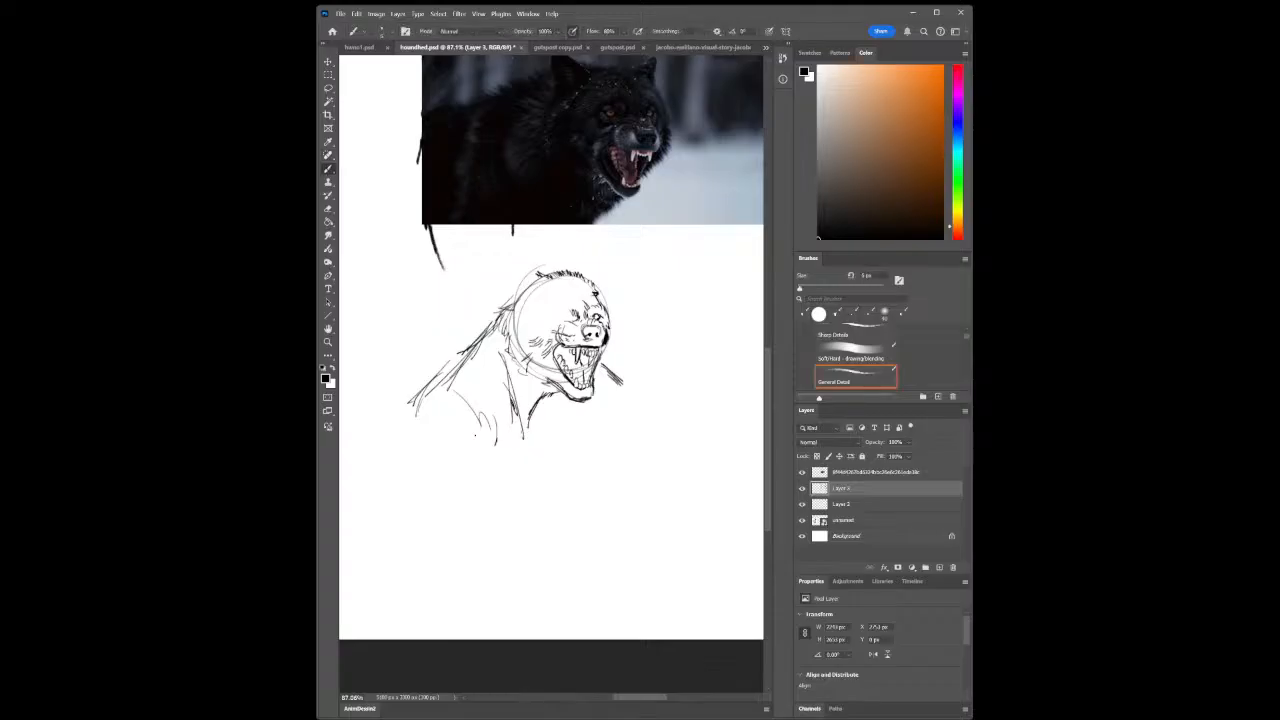
mouse_move(446, 373)
mouse_down()
mouse_move(391, 432)
mouse_move(412, 474)
mouse_move(482, 441)
mouse_move(518, 494)
mouse_move(508, 512)
mouse_move(545, 483)
mouse_up()
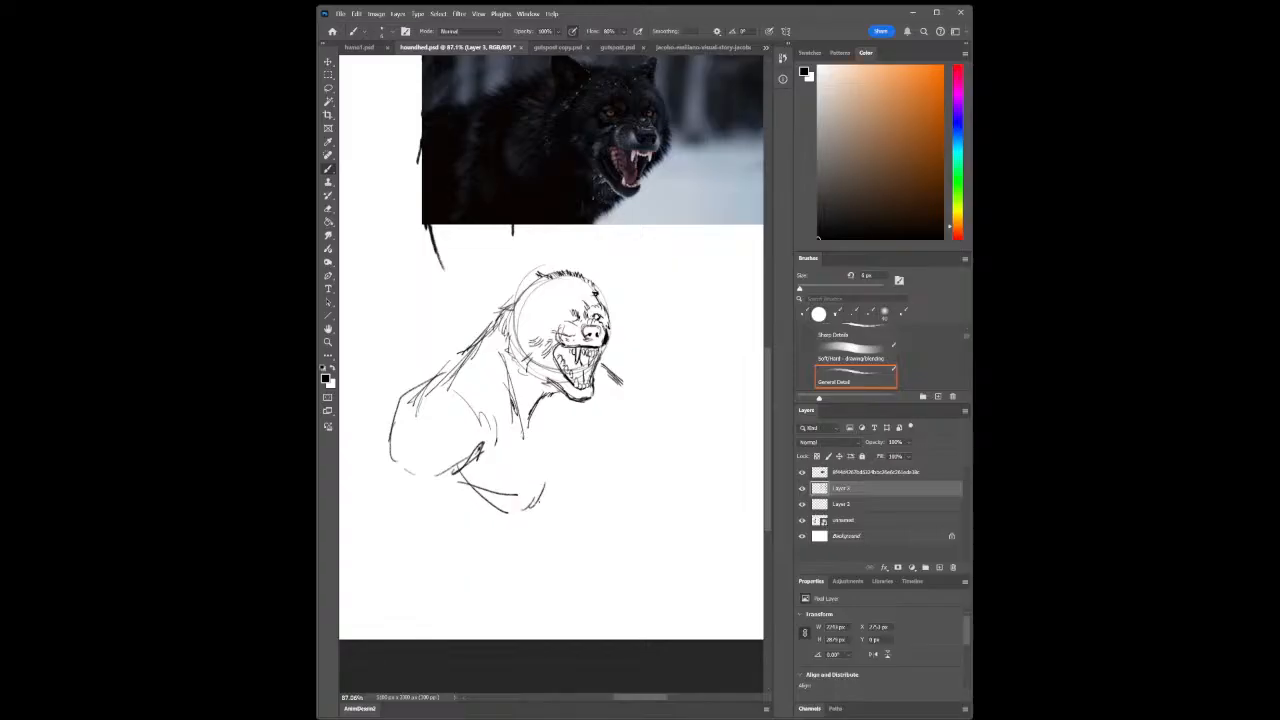
mouse_move(404, 408)
mouse_down()
mouse_move(392, 476)
mouse_move(452, 470)
mouse_move(506, 501)
mouse_up()
mouse_move(454, 484)
mouse_down()
mouse_move(511, 500)
mouse_move(523, 570)
mouse_move(528, 507)
mouse_up()
Add jagged fur along the back of the neck and clean up the front neck lines
drag(514, 376, 533, 434)
drag(457, 363, 469, 344)
drag(465, 354, 483, 339)
mouse_move(474, 343)
mouse_down()
mouse_move(484, 337)
mouse_move(475, 360)
mouse_up()
mouse_move(453, 366)
mouse_down()
mouse_move(469, 361)
mouse_move(455, 365)
mouse_up()
mouse_move(443, 373)
mouse_down()
mouse_move(505, 383)
mouse_move(541, 422)
mouse_move(549, 389)
mouse_move(518, 406)
mouse_move(537, 415)
mouse_move(543, 398)
mouse_move(534, 430)
mouse_move(520, 422)
mouse_move(535, 437)
mouse_up()
click(329, 210)
click(328, 172)
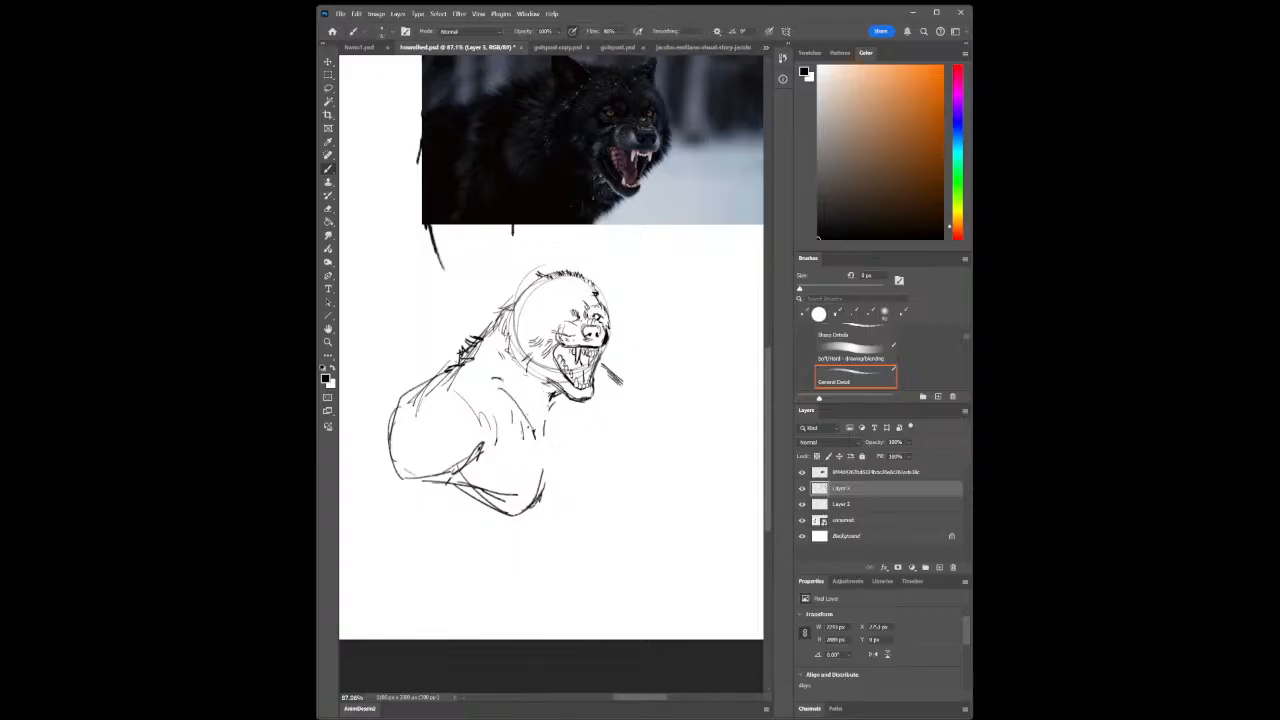
Sketch throat fur and upper chest lines, and outline the near arm below the rounded shoulder
drag(557, 389, 553, 450)
drag(497, 403, 535, 427)
drag(388, 446, 367, 504)
drag(444, 480, 414, 516)
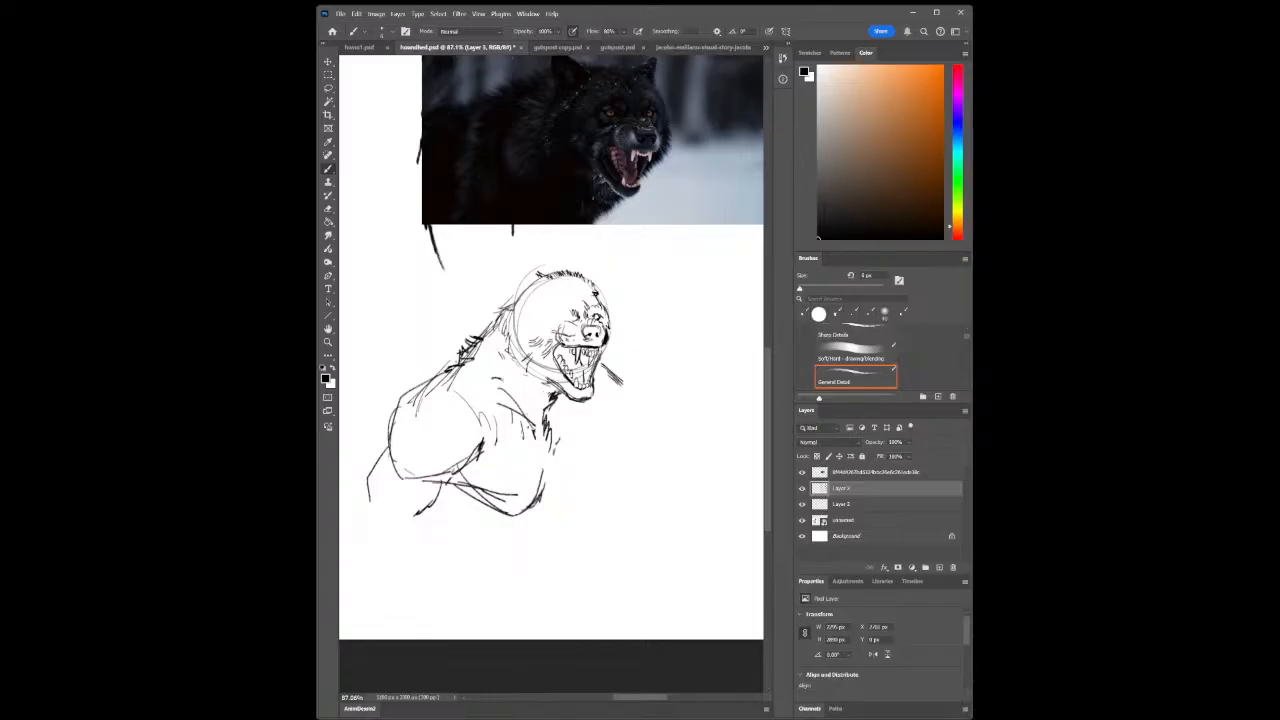
drag(390, 421, 364, 487)
Sketch the far shoulder and the far side of the chest, and start the rib and waist marks
drag(594, 488, 587, 504)
mouse_move(580, 458)
mouse_down()
mouse_move(566, 492)
mouse_move(585, 492)
mouse_up()
mouse_move(608, 400)
mouse_down()
mouse_move(628, 398)
mouse_move(636, 434)
mouse_up()
drag(448, 512, 472, 517)
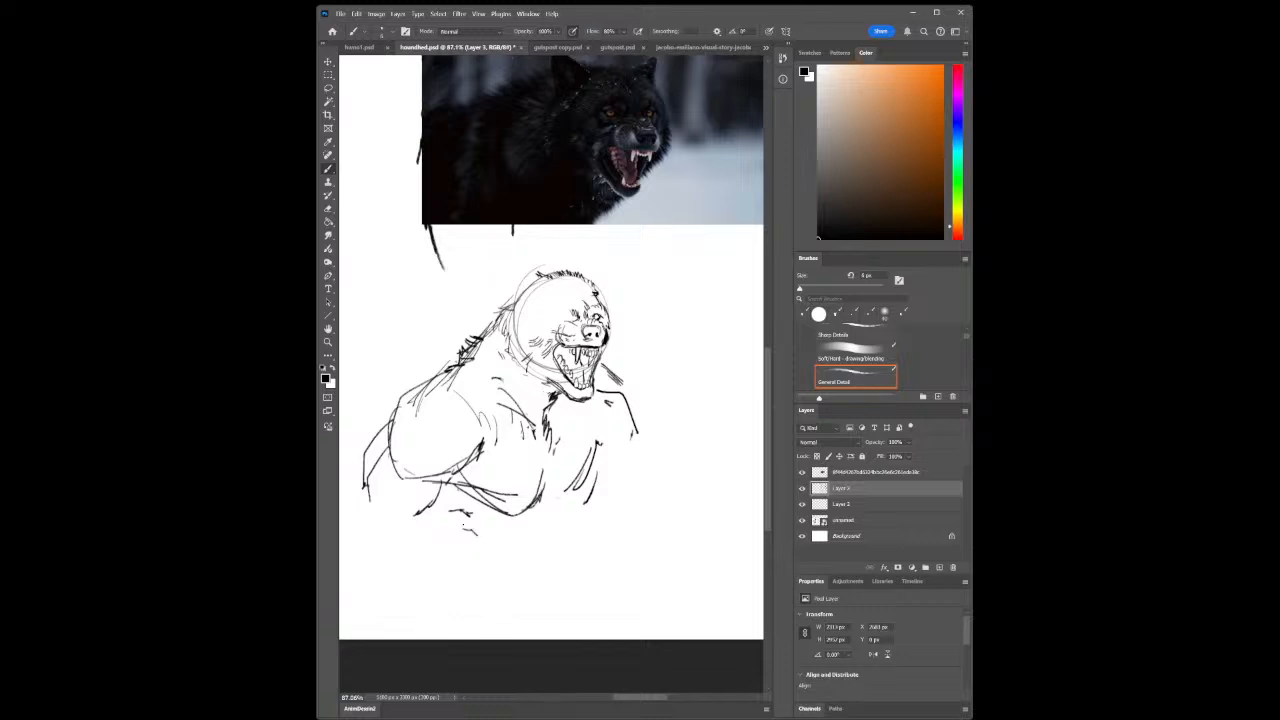
drag(512, 516, 533, 510)
mouse_move(550, 467)
mouse_down()
mouse_move(541, 499)
mouse_move(564, 500)
mouse_move(584, 478)
mouse_up()
drag(422, 516, 456, 548)
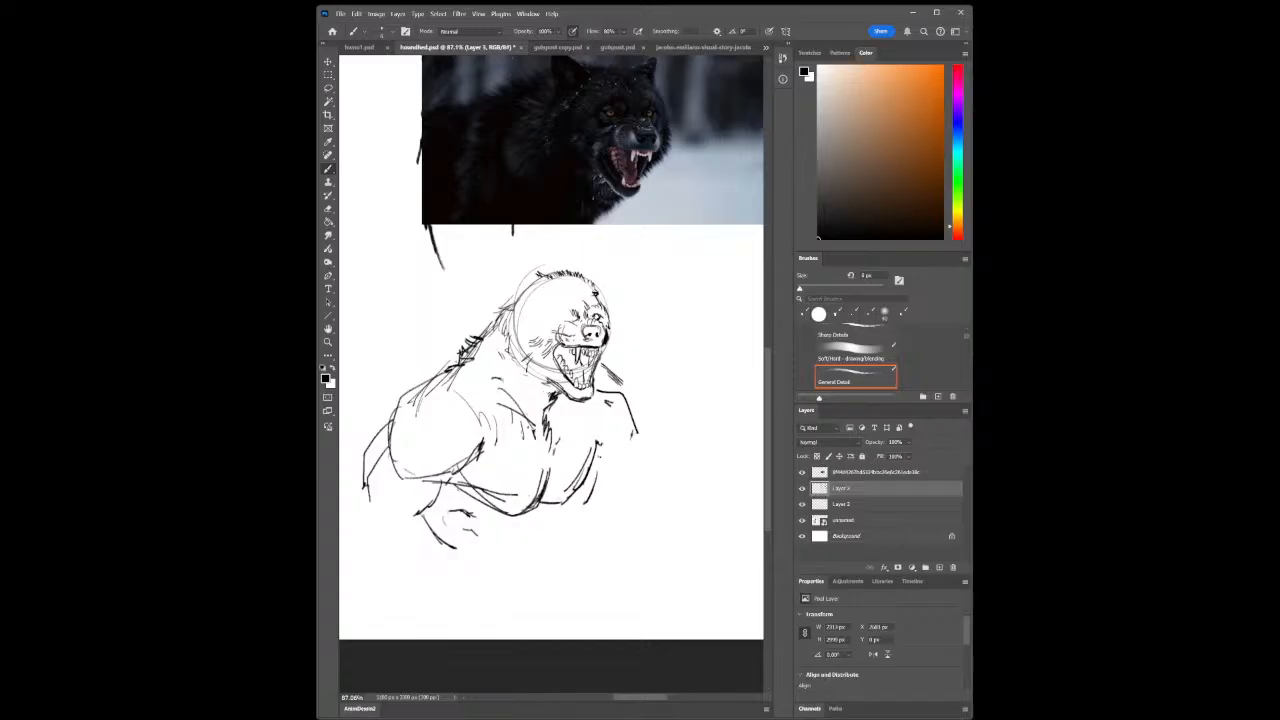
Darken the far chest muscle's lower contour and strengthen the top of the far shoulder
drag(586, 425, 601, 448)
mouse_move(537, 509)
mouse_down()
mouse_move(585, 490)
mouse_move(570, 506)
mouse_up()
drag(595, 482, 577, 508)
drag(604, 458, 621, 465)
drag(594, 387, 619, 394)
Erase the rough lines around the chest muscles and redraw the far chest contour up to the far upper arm
click(328, 221)
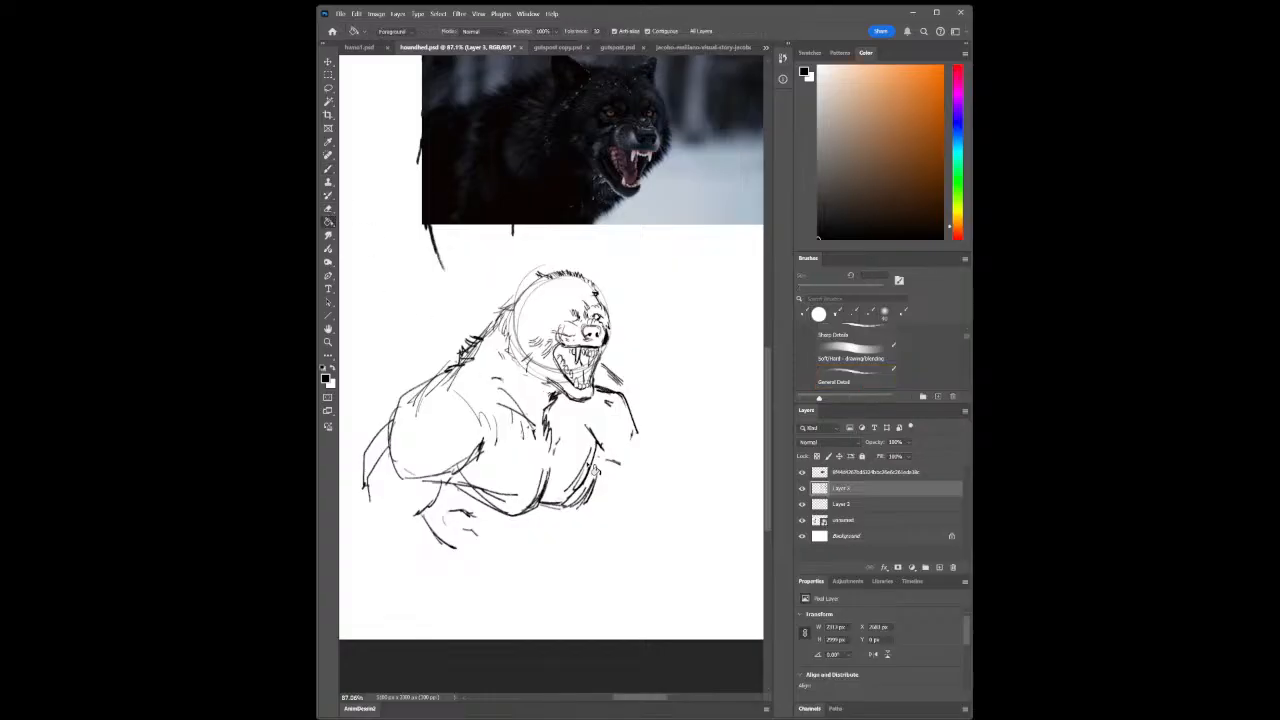
click(329, 211)
drag(554, 502, 590, 466)
mouse_move(503, 496)
mouse_down()
mouse_move(476, 490)
mouse_move(517, 492)
mouse_up()
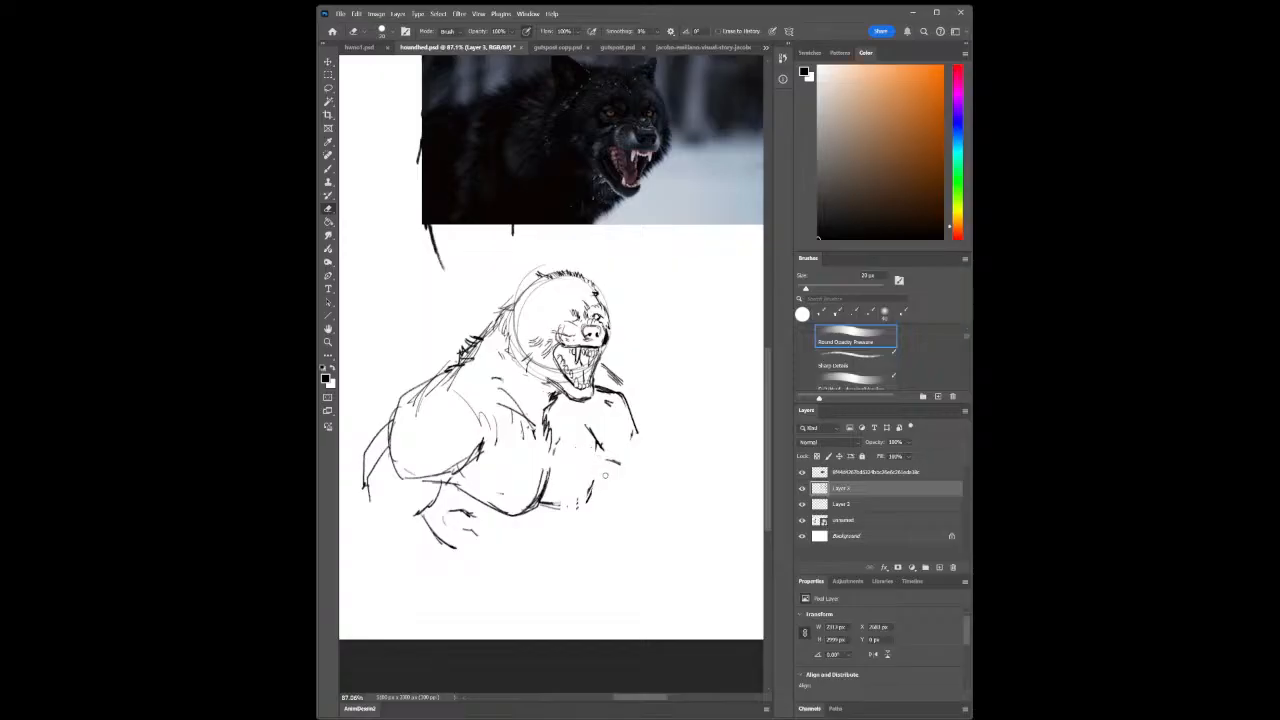
key(b)
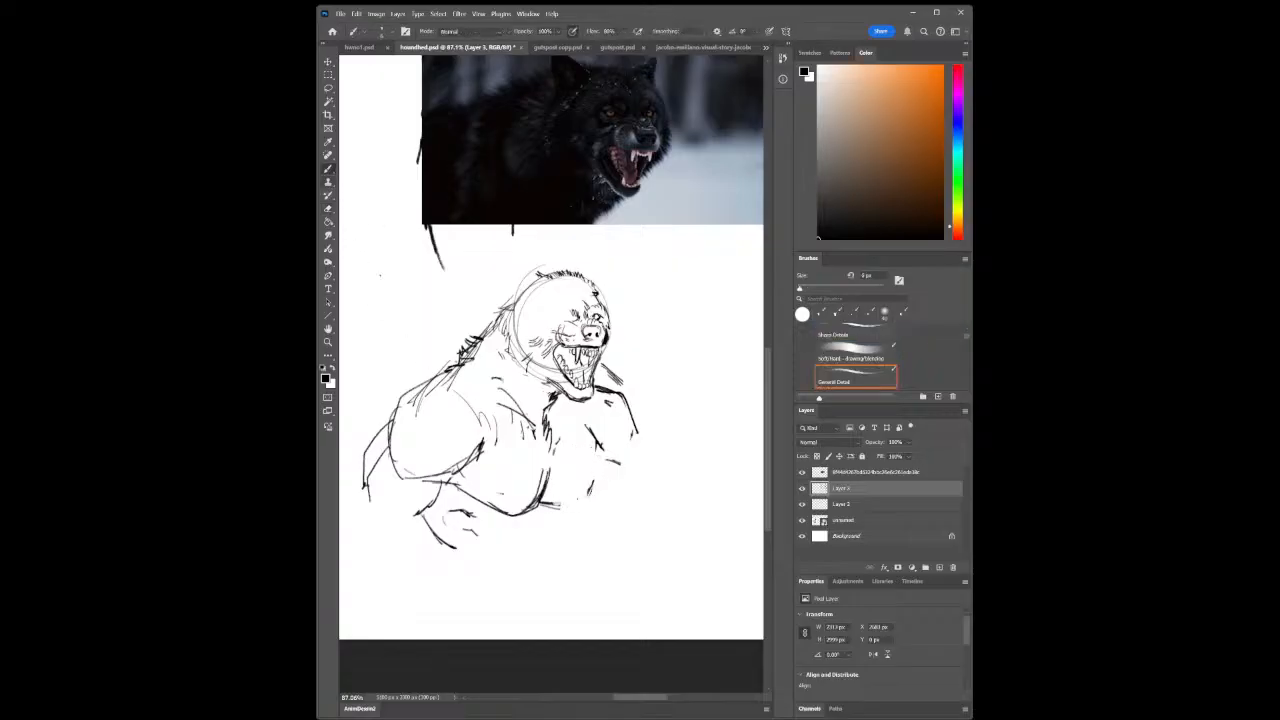
mouse_move(540, 506)
mouse_down()
mouse_move(598, 477)
mouse_move(638, 430)
mouse_move(640, 454)
mouse_up()
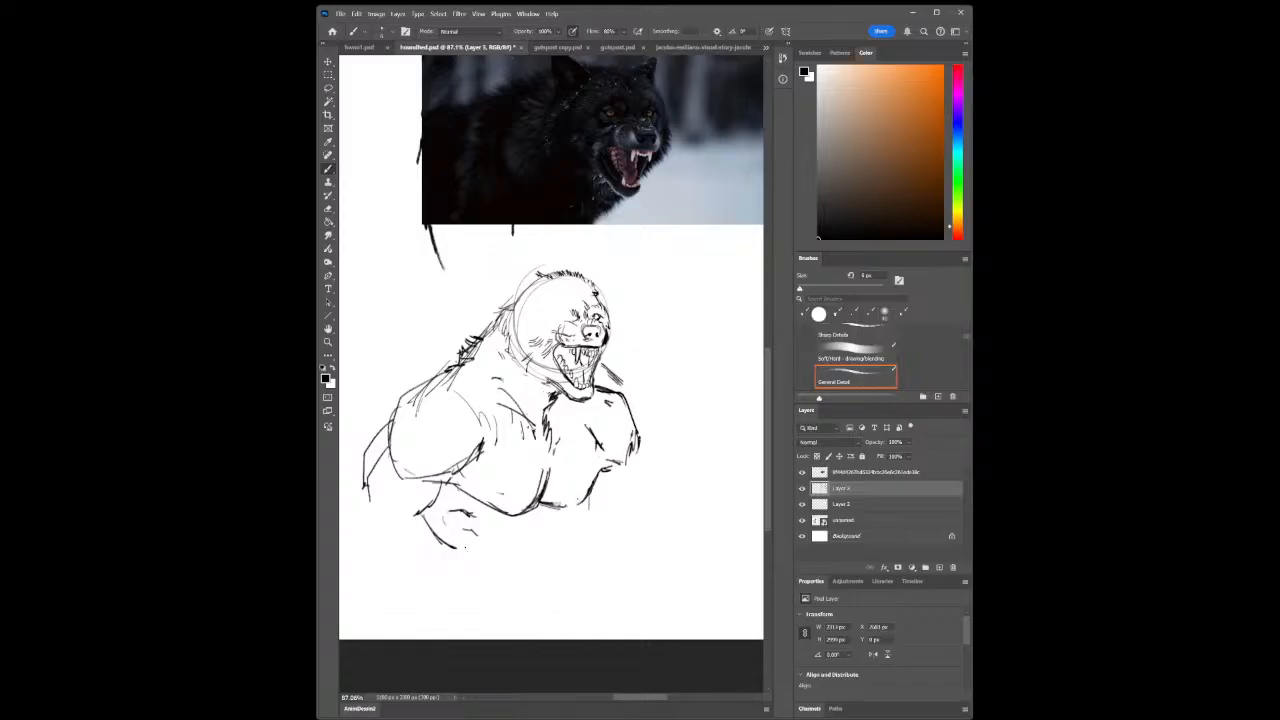
Sketch the abdomen and waist contours beneath the chest, and draw two pointed ears on the head
drag(410, 520, 448, 552)
mouse_move(529, 524)
mouse_down()
mouse_move(546, 519)
mouse_move(516, 538)
mouse_move(524, 548)
mouse_move(568, 525)
mouse_up()
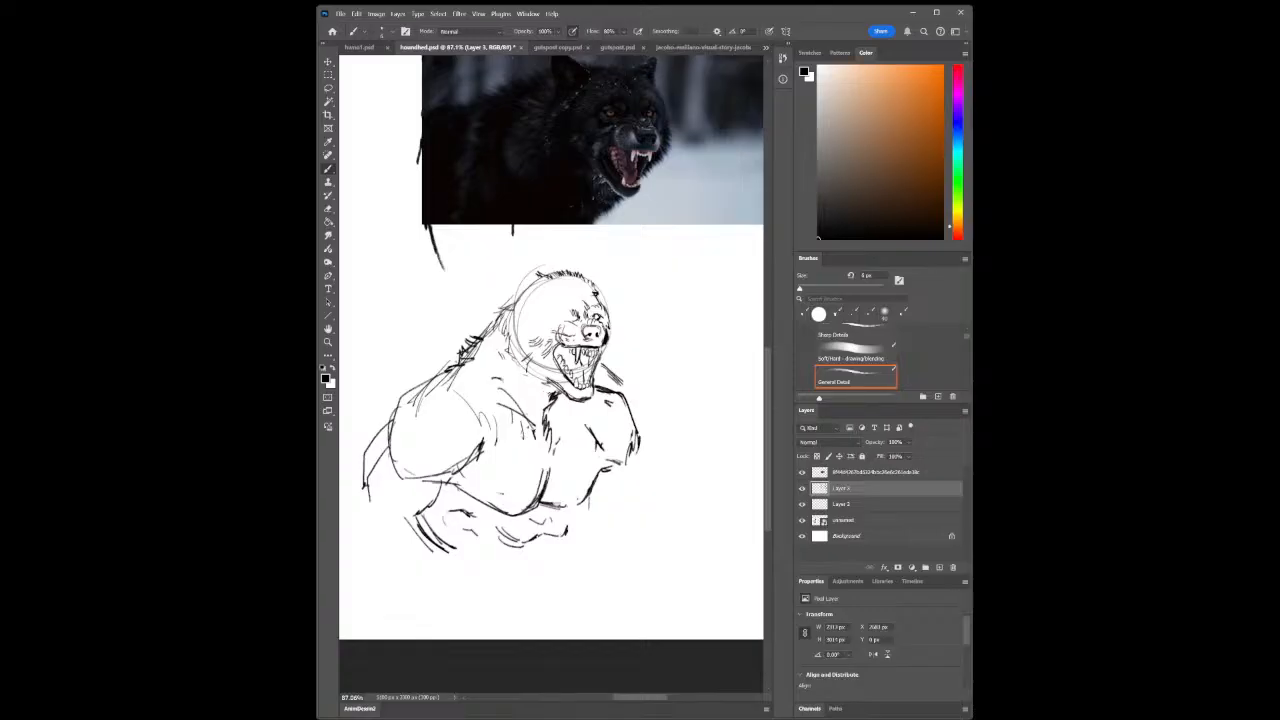
click(327, 341)
mouse_move(590, 482)
mouse_down()
mouse_move(543, 489)
mouse_move(600, 514)
mouse_move(643, 463)
mouse_move(658, 470)
mouse_up()
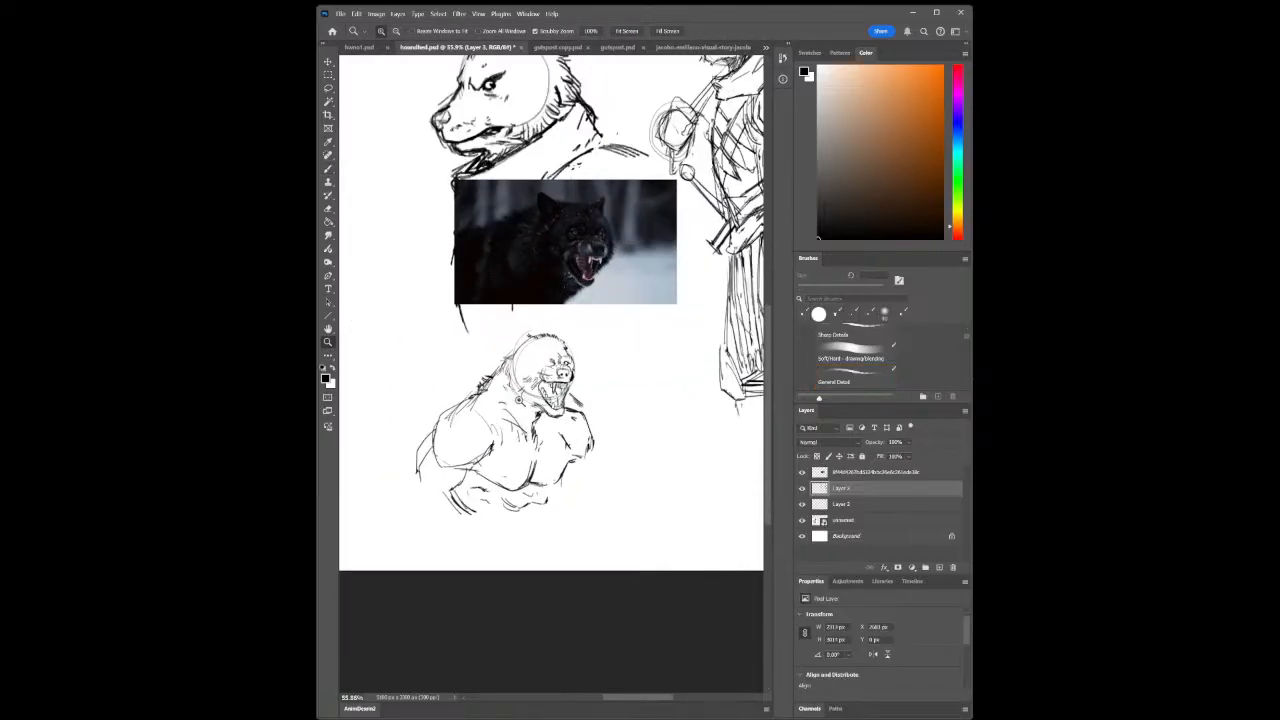
click(327, 170)
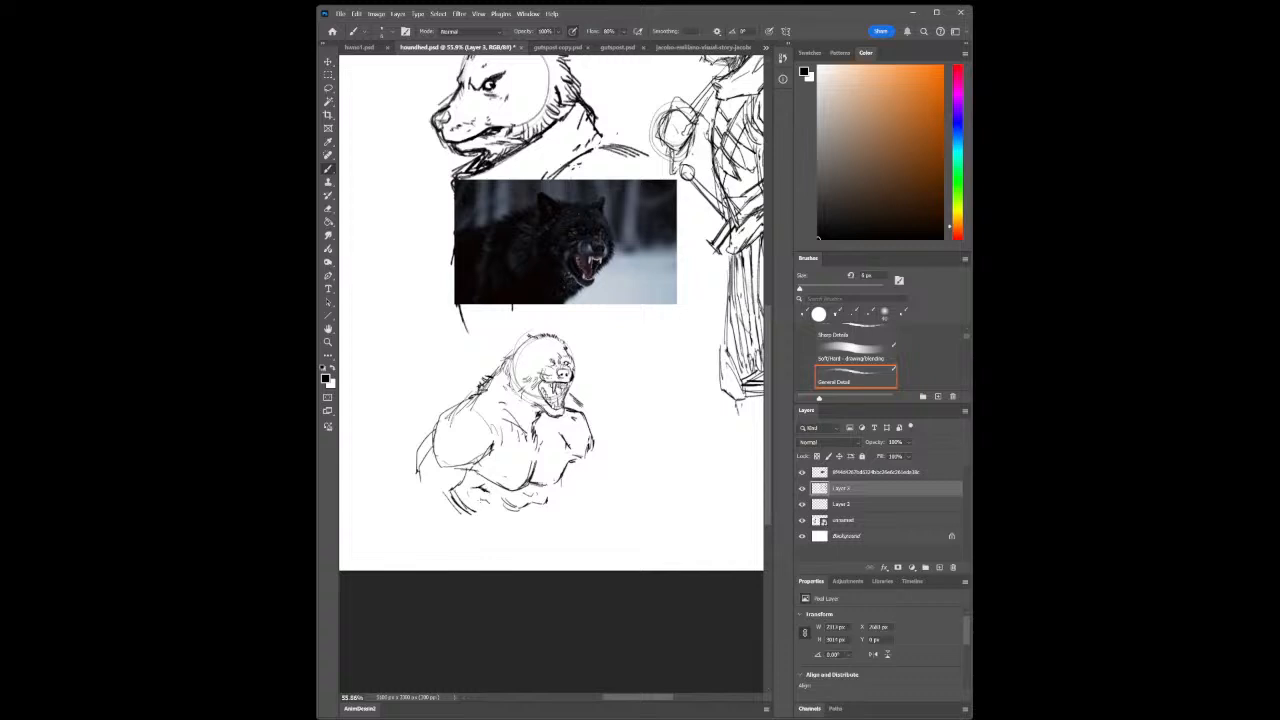
mouse_move(477, 500)
mouse_down()
mouse_move(489, 504)
mouse_move(454, 522)
mouse_up()
mouse_move(558, 498)
mouse_down()
mouse_move(555, 518)
mouse_move(471, 537)
mouse_move(422, 530)
mouse_move(434, 538)
mouse_up()
drag(558, 486, 560, 514)
mouse_move(519, 327)
mouse_down()
mouse_move(534, 338)
mouse_move(521, 349)
mouse_move(567, 348)
mouse_up()
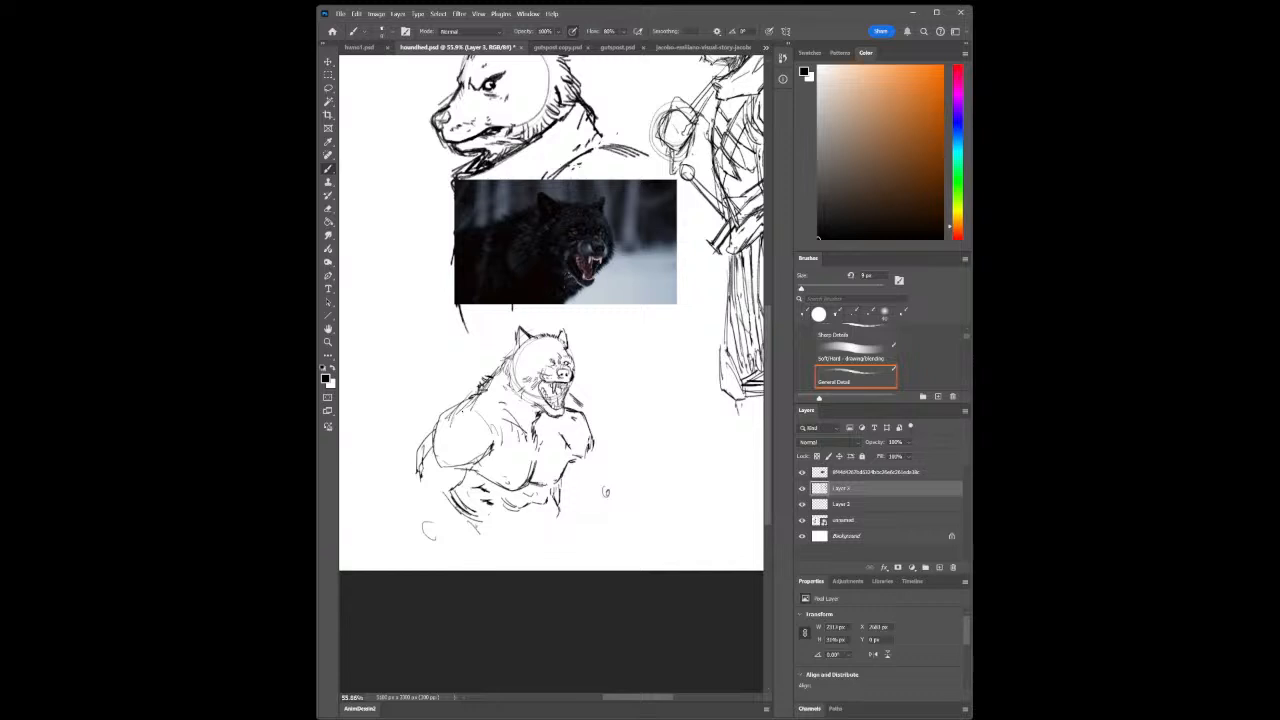
Rework the near arm's outer line, draw the far forearm down to its hand mark and darken the near armpit
key(e)
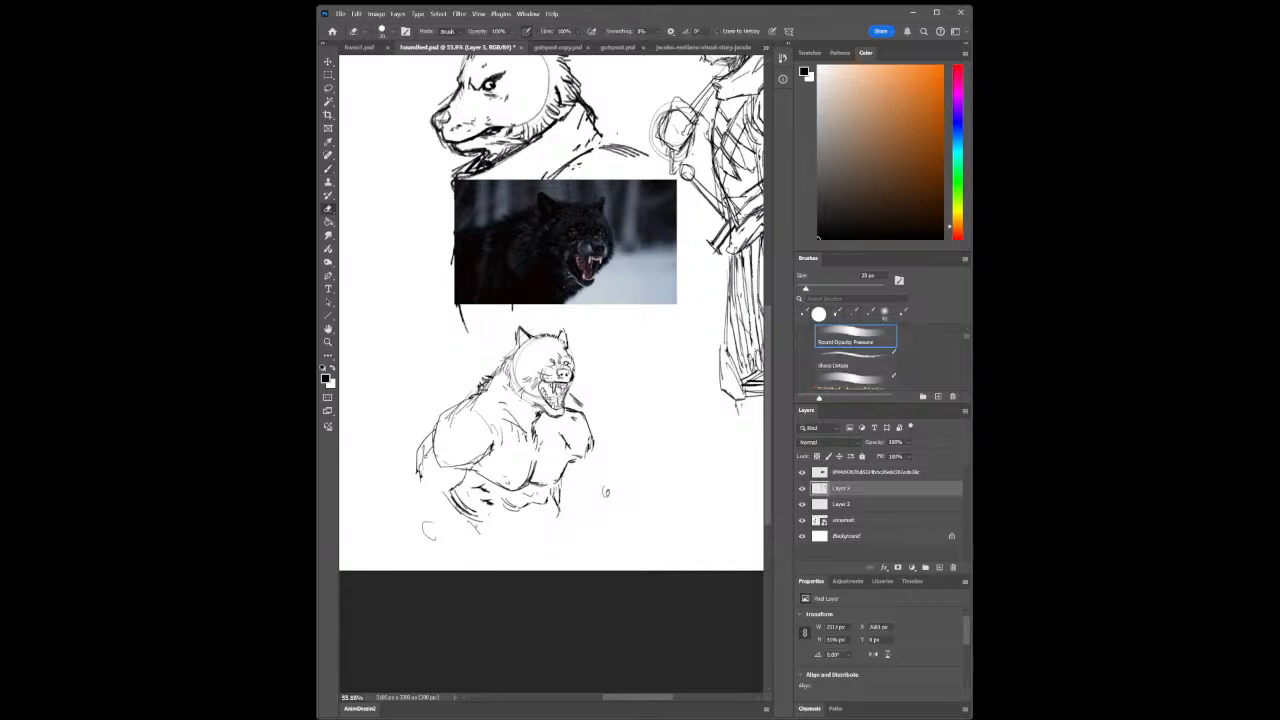
click(395, 414)
click(328, 172)
mouse_move(416, 456)
mouse_down()
mouse_move(407, 486)
mouse_move(461, 487)
mouse_up()
drag(461, 485, 447, 501)
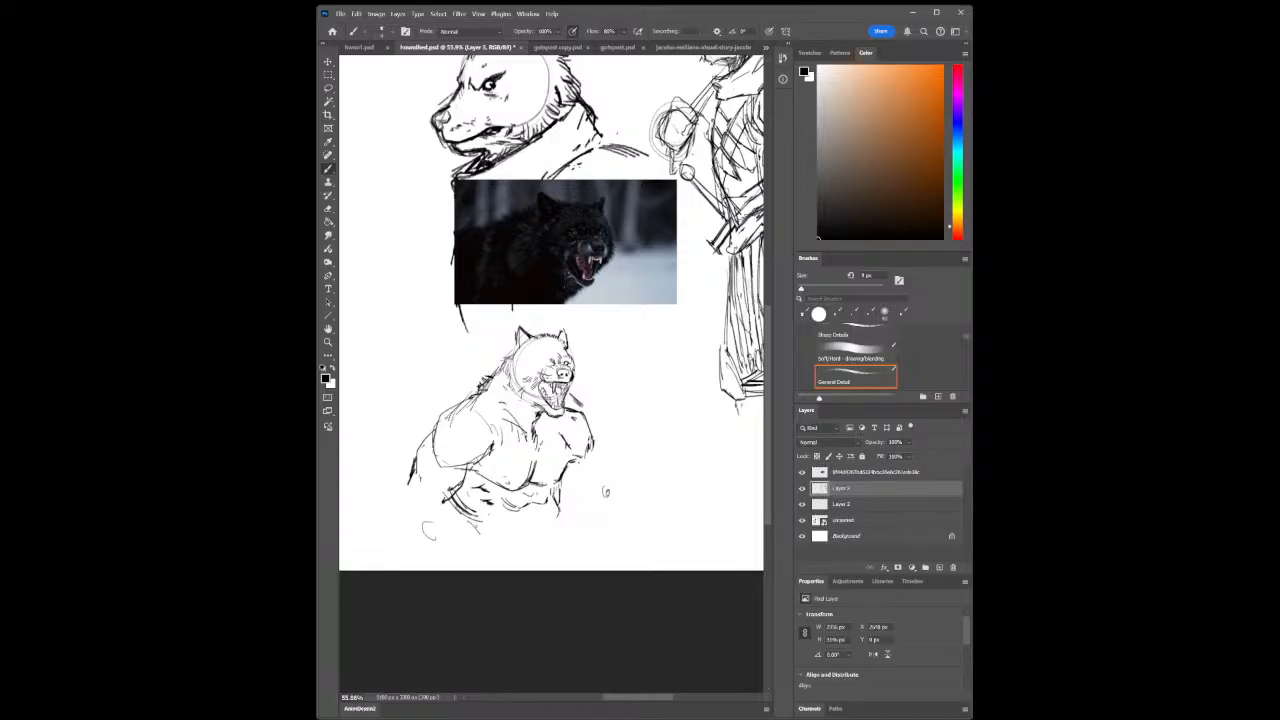
drag(592, 444, 599, 490)
drag(479, 471, 465, 483)
On Layer 2, shade beneath the near shoulder, chest muscles and far arm and along the waist with an enlarged brush
click(818, 505)
key(bracketright)
key(bracketright)
key(bracketright)
key(bracketright)
key(bracketright)
key(bracketright)
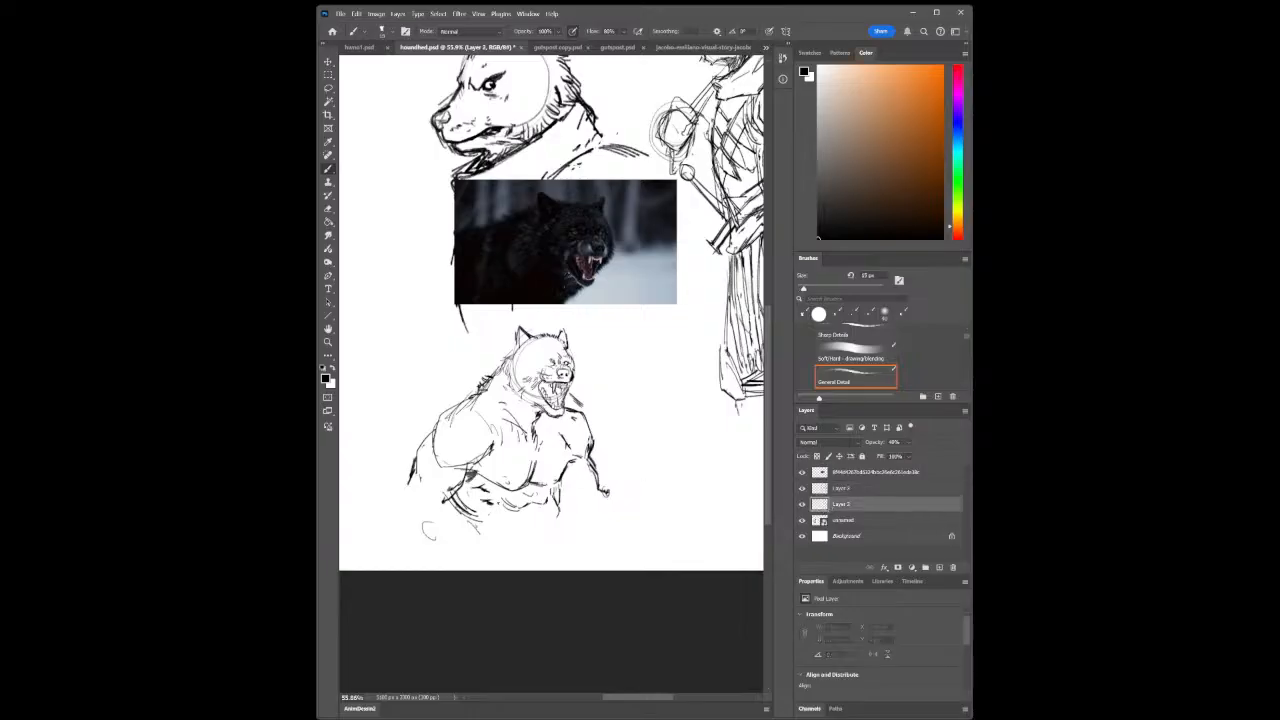
mouse_move(456, 490)
mouse_down()
mouse_move(468, 518)
mouse_move(452, 522)
mouse_up()
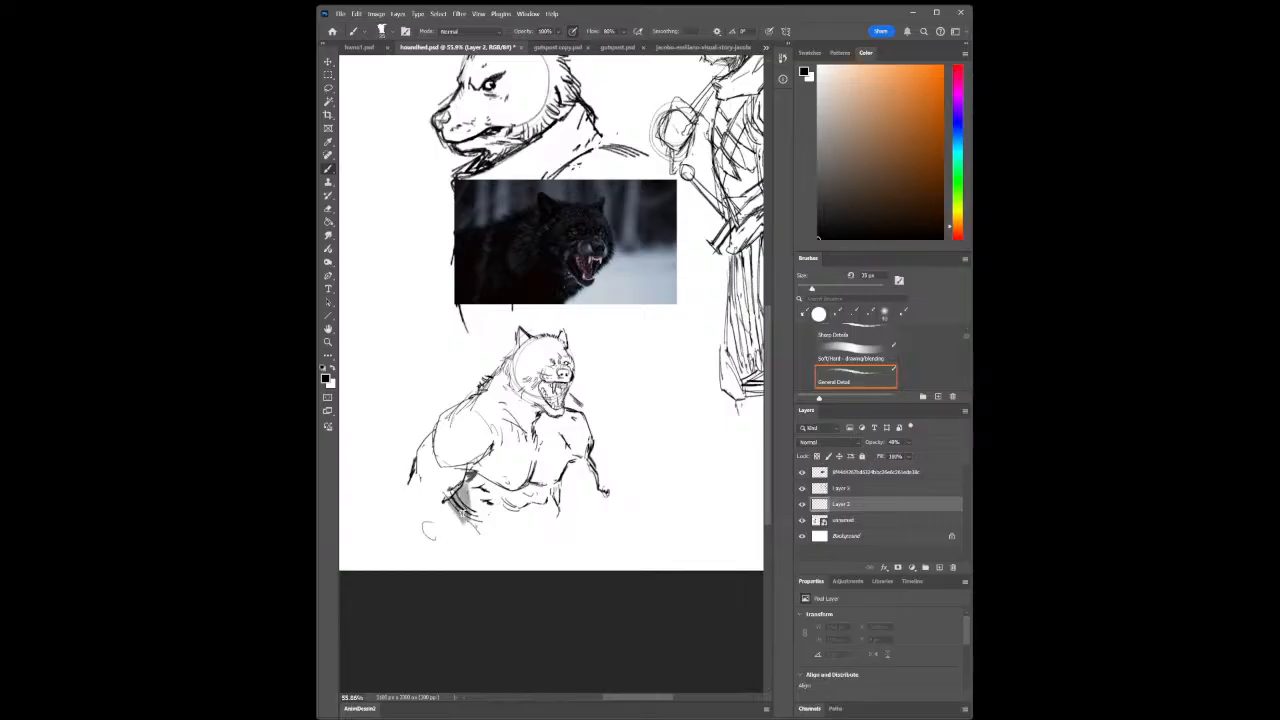
mouse_move(455, 470)
mouse_down()
mouse_move(462, 458)
mouse_move(474, 471)
mouse_move(445, 463)
mouse_up()
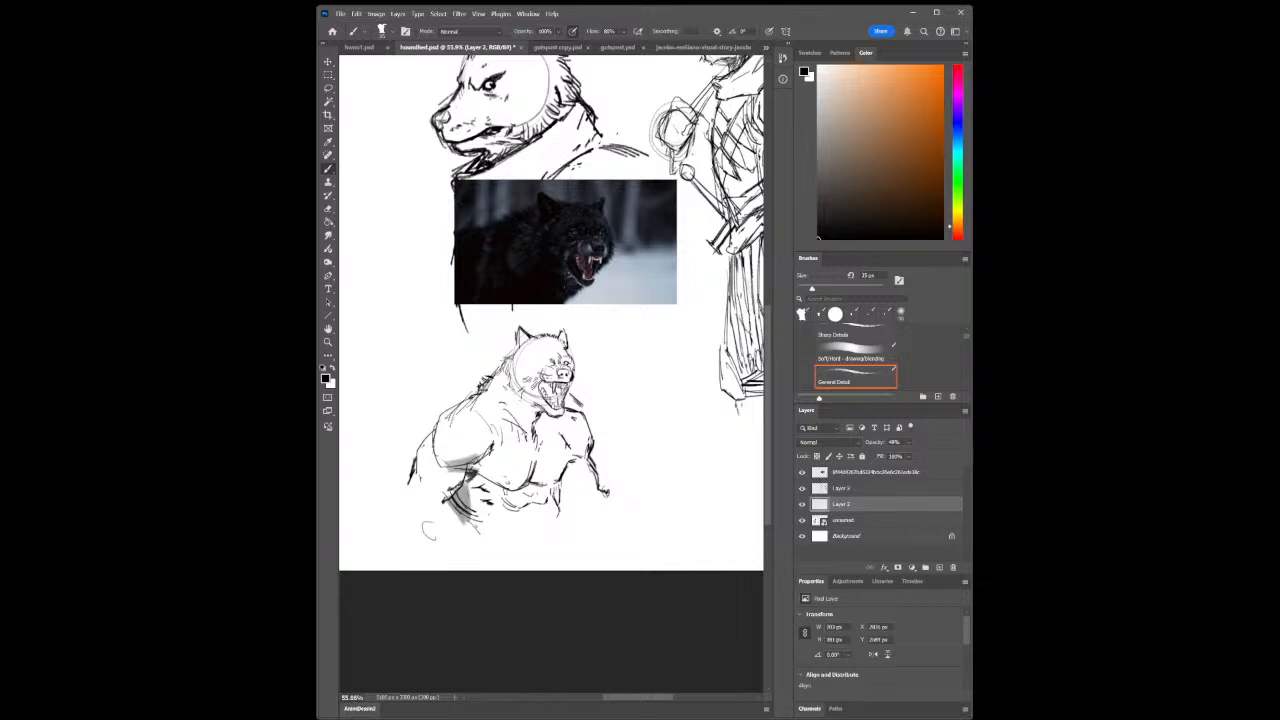
mouse_move(505, 490)
mouse_down()
mouse_move(470, 500)
mouse_move(462, 482)
mouse_move(488, 478)
mouse_move(497, 497)
mouse_up()
mouse_move(493, 487)
mouse_down()
mouse_move(554, 491)
mouse_move(580, 463)
mouse_move(572, 475)
mouse_up()
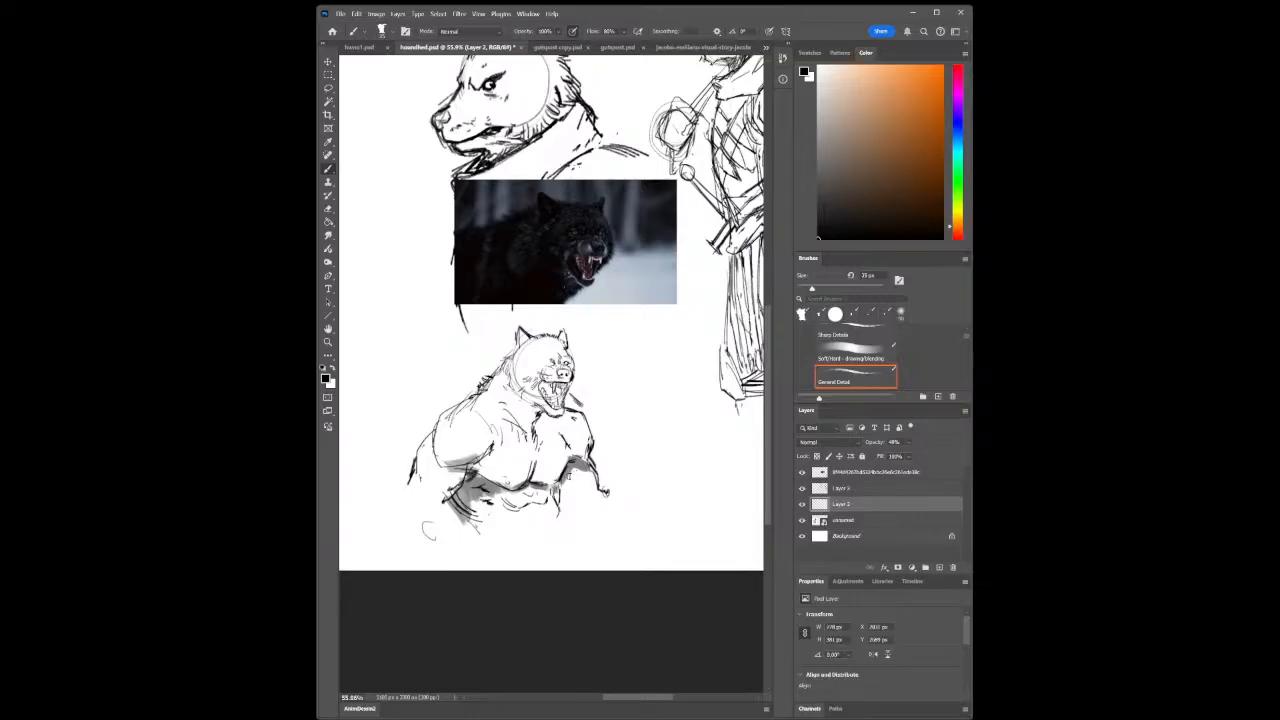
click(328, 342)
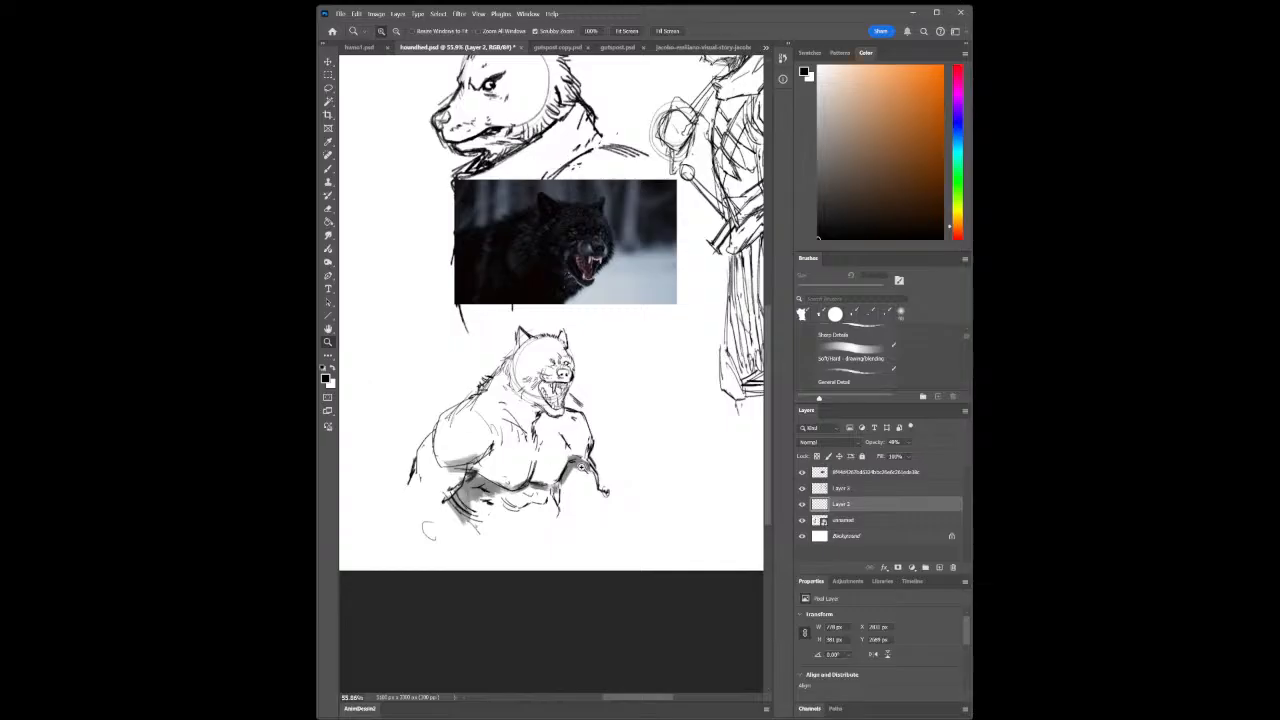
mouse_move(582, 467)
mouse_down()
mouse_move(550, 472)
mouse_move(595, 481)
mouse_up()
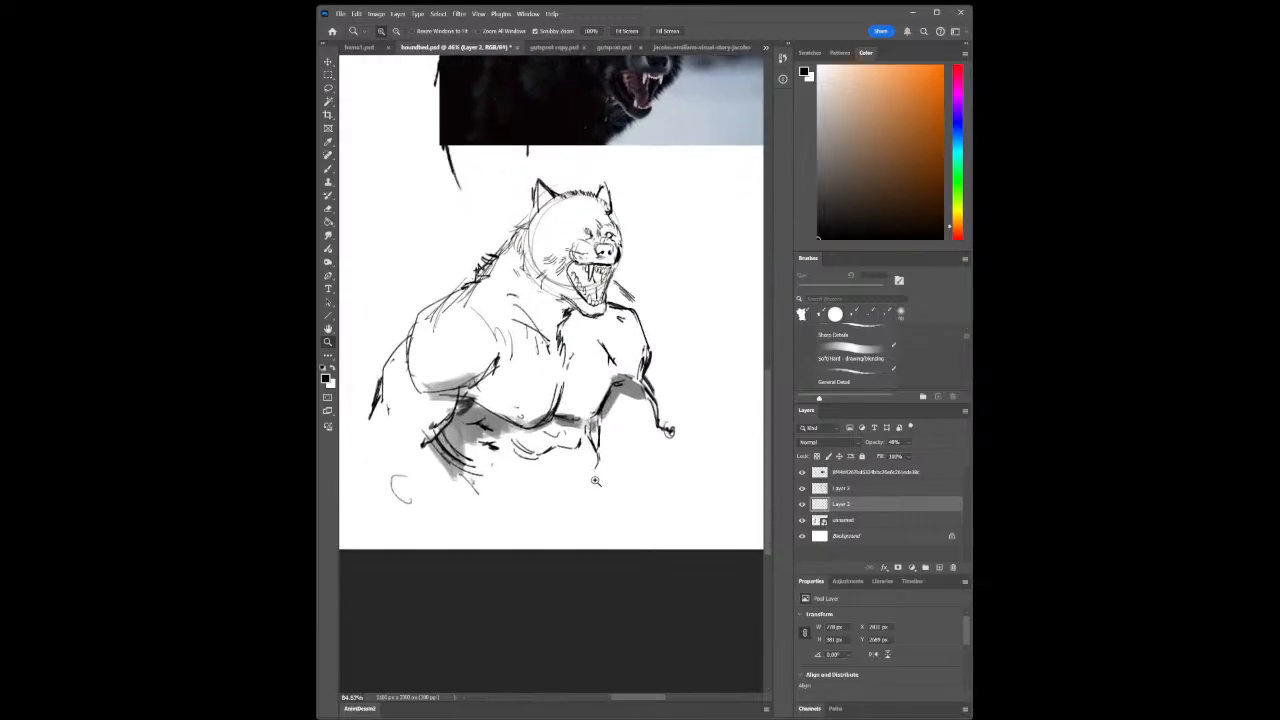
alt+click(595, 481)
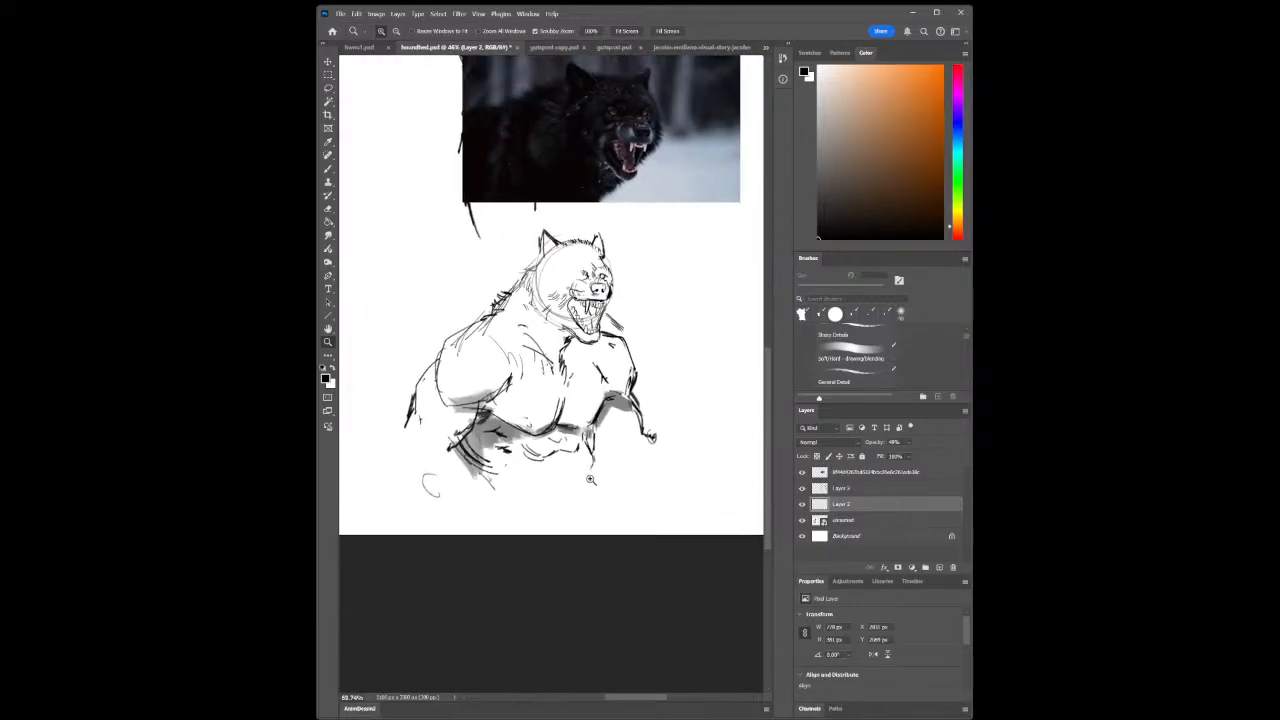
Add the inner forearm line of the bust's far arm and touch up its waist with a smaller brush on the line layer above Layer 2
click(329, 169)
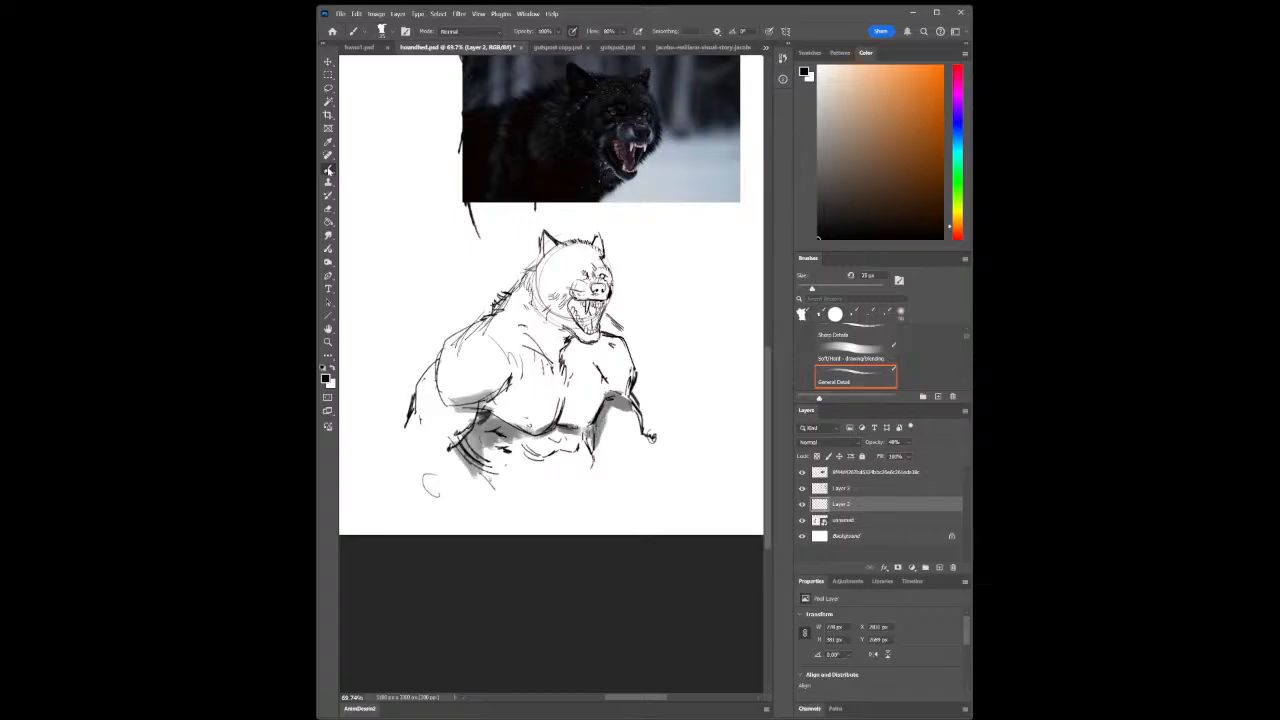
click(840, 488)
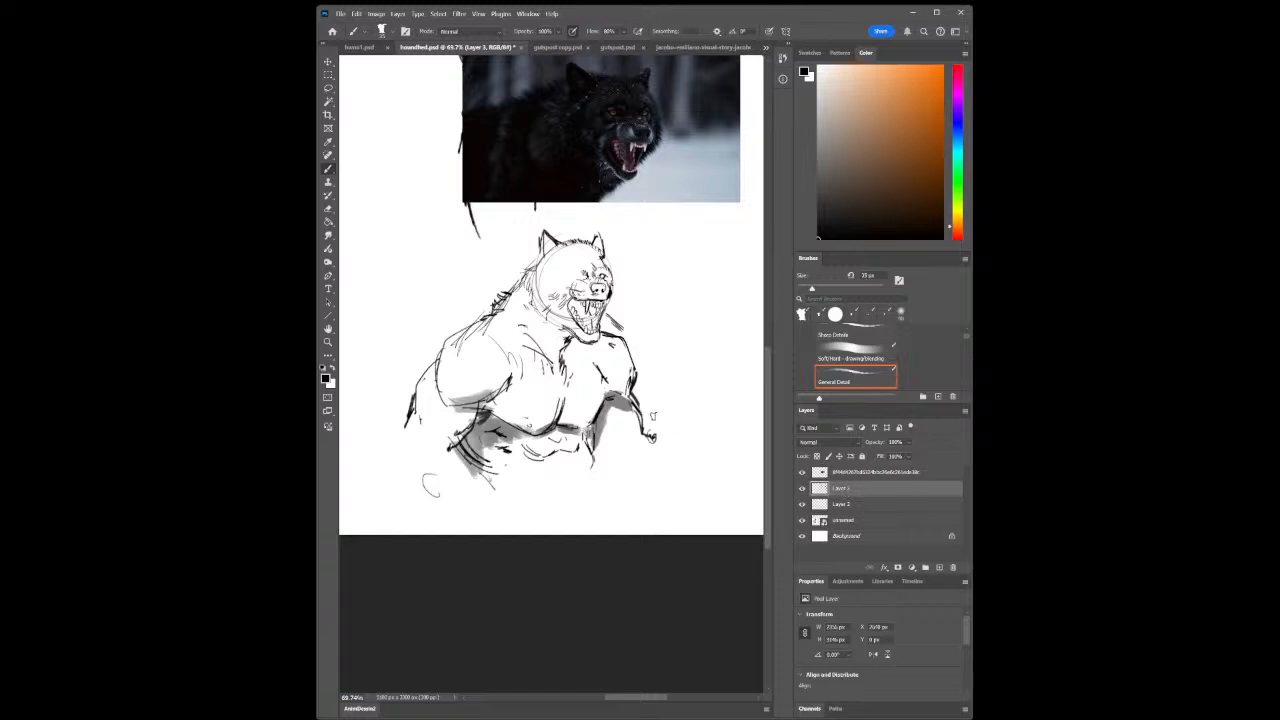
key(bracketleft)
key(bracketleft)
key(bracketleft)
key(bracketleft)
key(bracketleft)
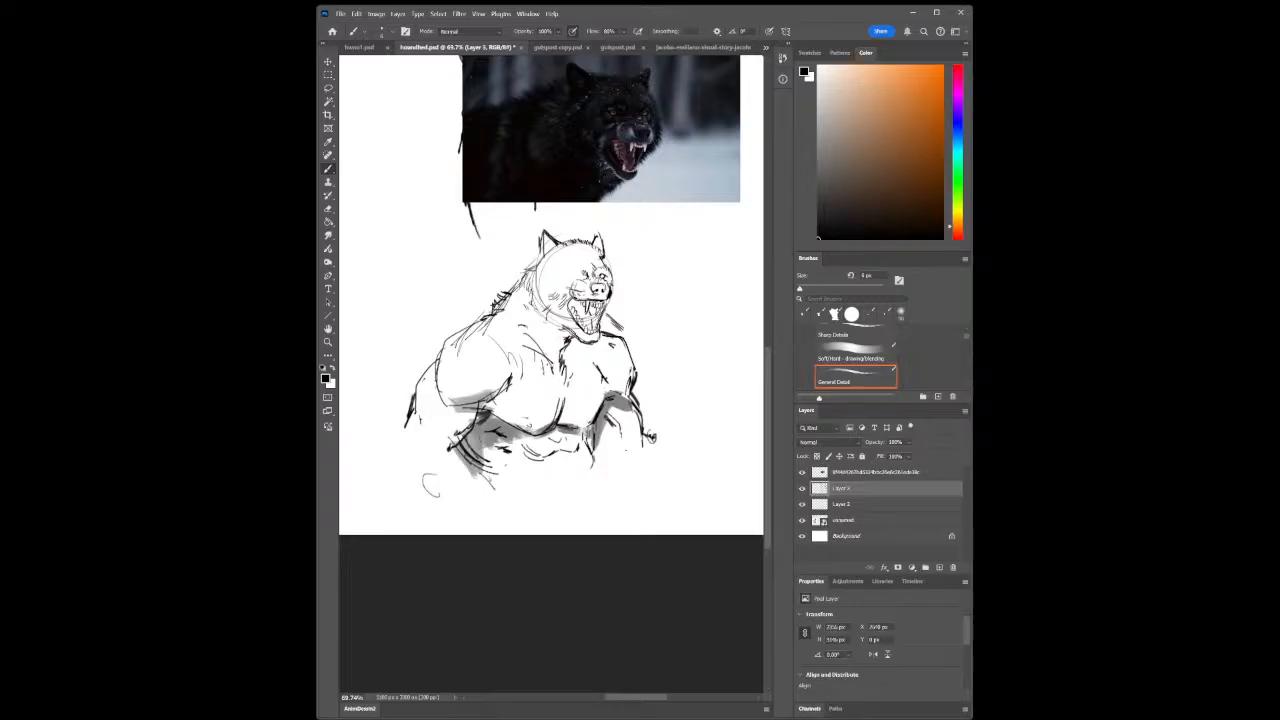
drag(621, 449, 642, 453)
drag(579, 439, 590, 459)
Start a small full-body hound figure in the empty space beside the bust with an oval for the head
click(329, 342)
drag(603, 390, 530, 390)
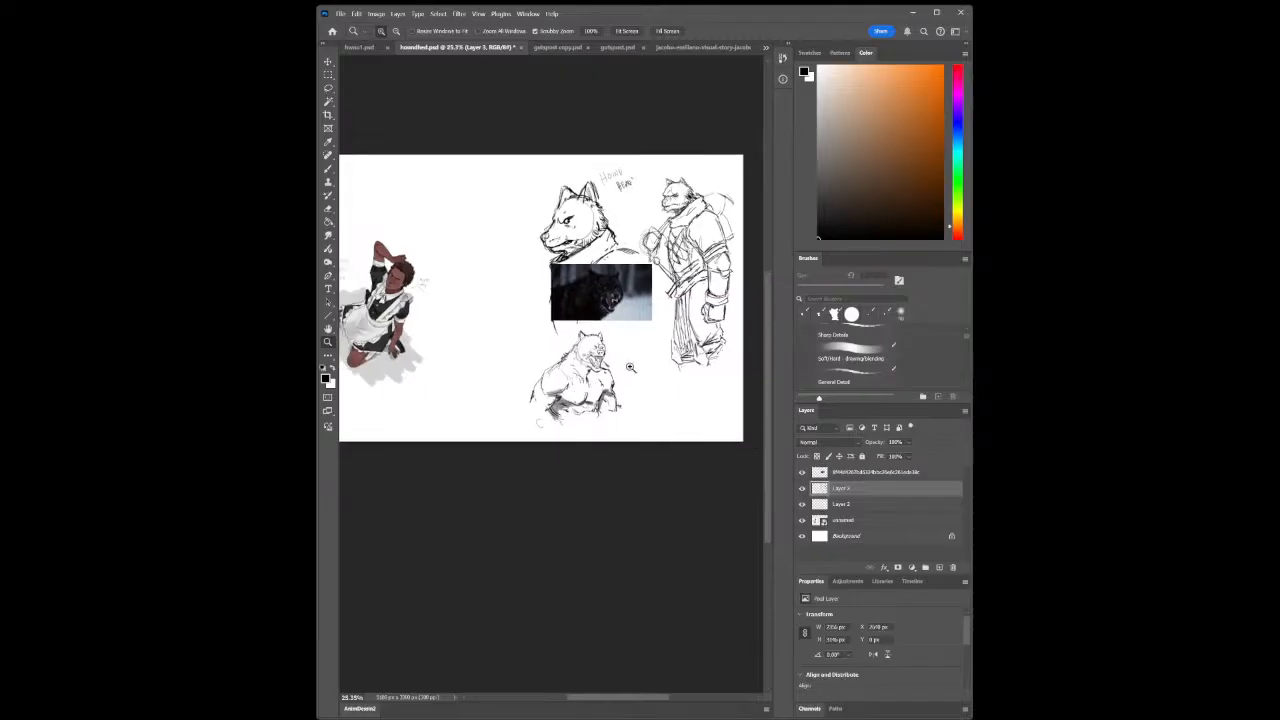
mouse_move(631, 366)
mouse_down()
mouse_move(687, 364)
mouse_move(598, 365)
mouse_up()
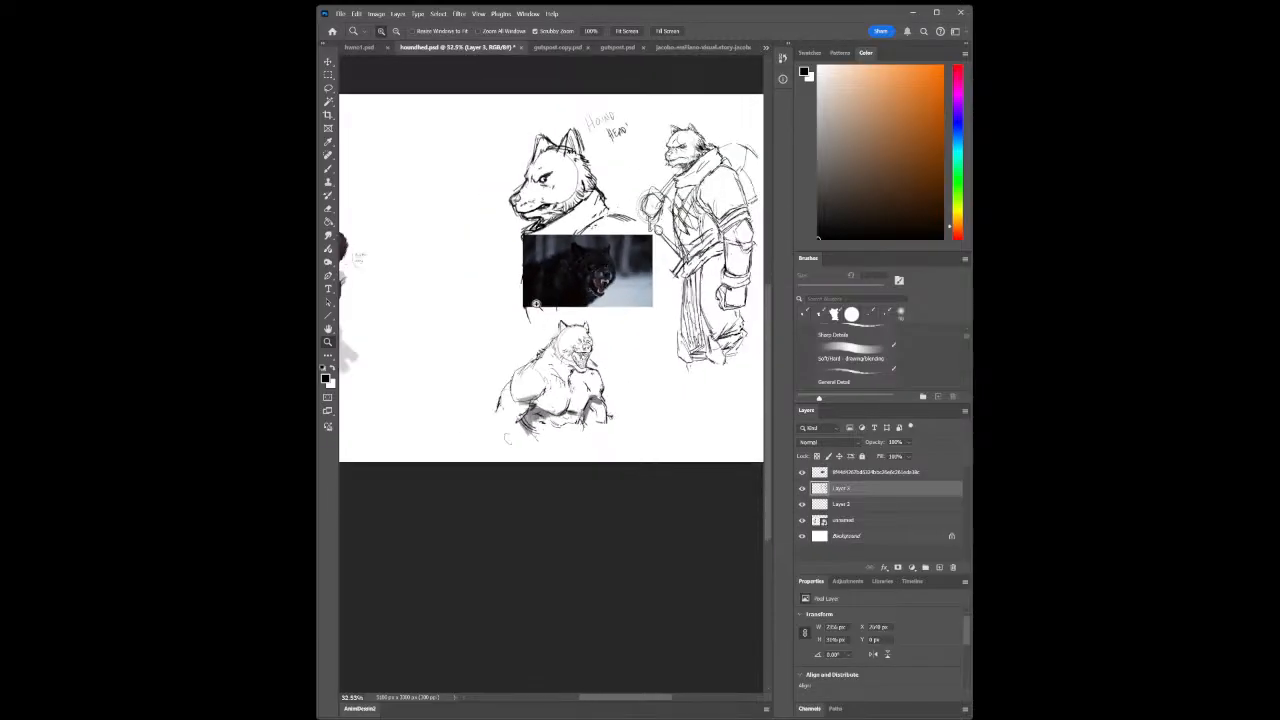
click(331, 174)
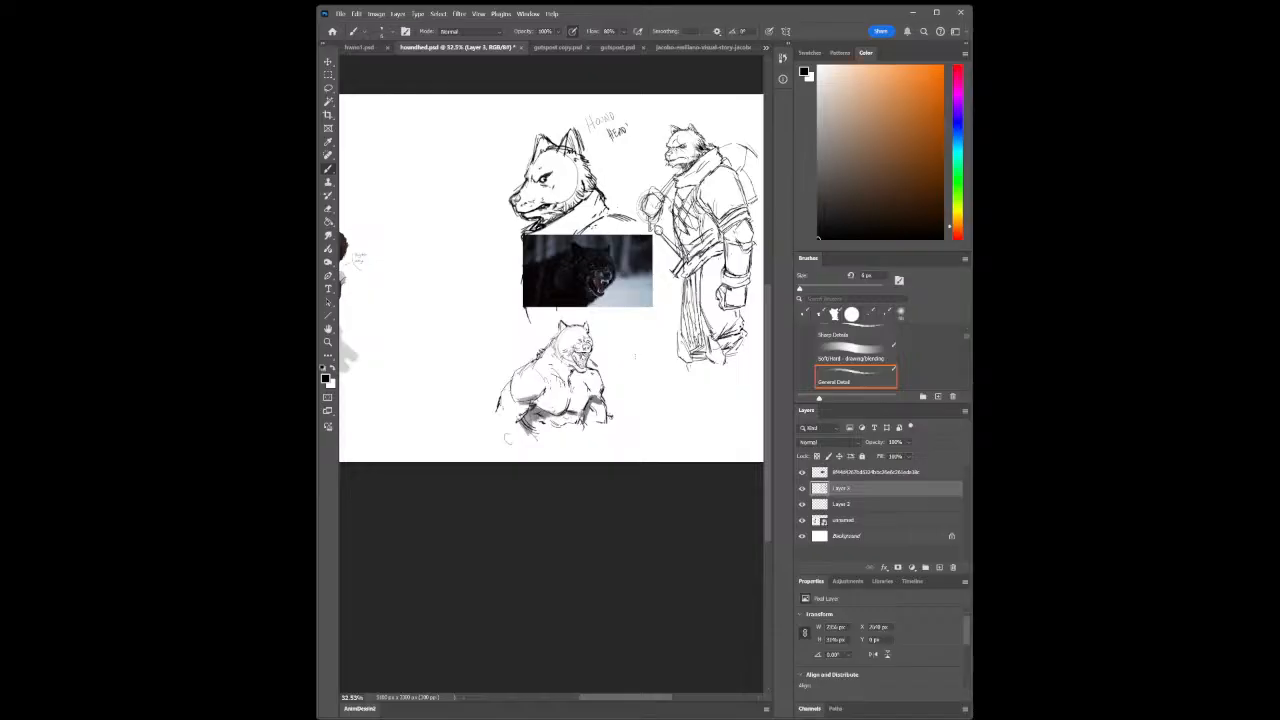
click(331, 343)
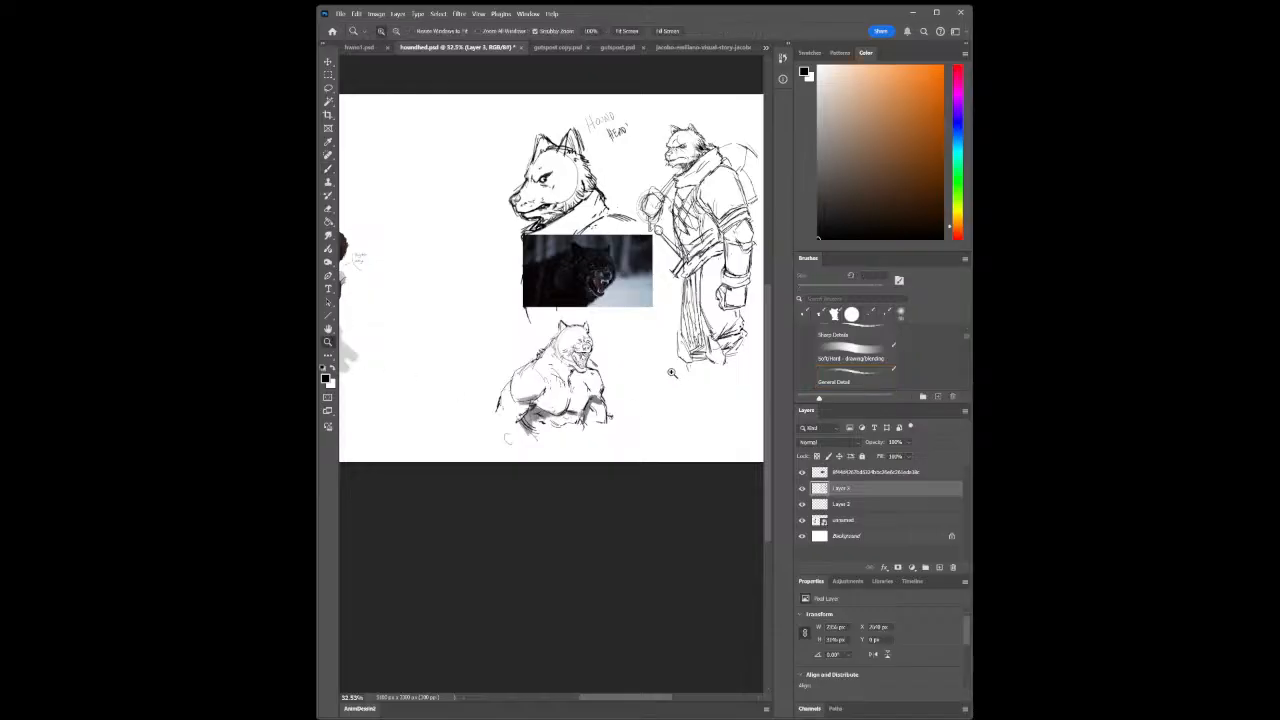
drag(673, 373, 692, 380)
click(328, 169)
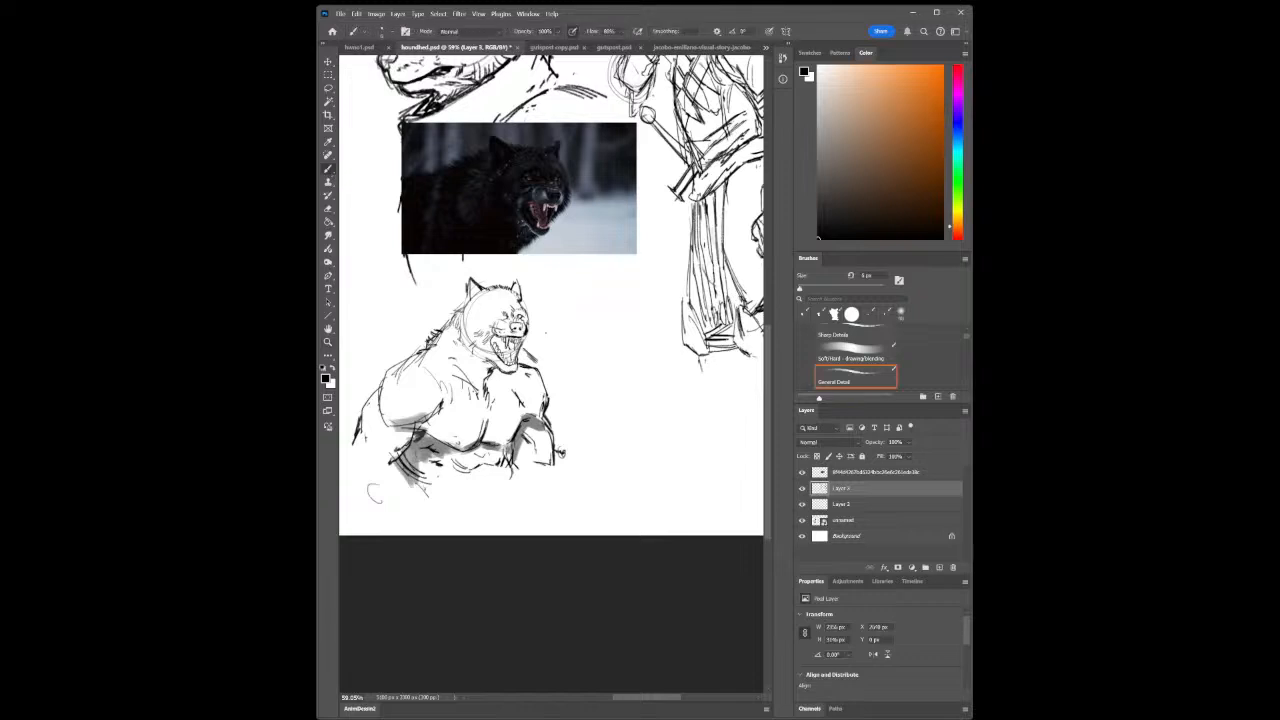
mouse_move(600, 332)
mouse_down()
mouse_move(600, 310)
mouse_move(610, 338)
mouse_move(596, 340)
mouse_move(614, 332)
mouse_move(594, 340)
mouse_up()
click(329, 342)
mouse_move(616, 340)
mouse_down()
mouse_move(603, 286)
mouse_move(611, 354)
mouse_up()
click(328, 168)
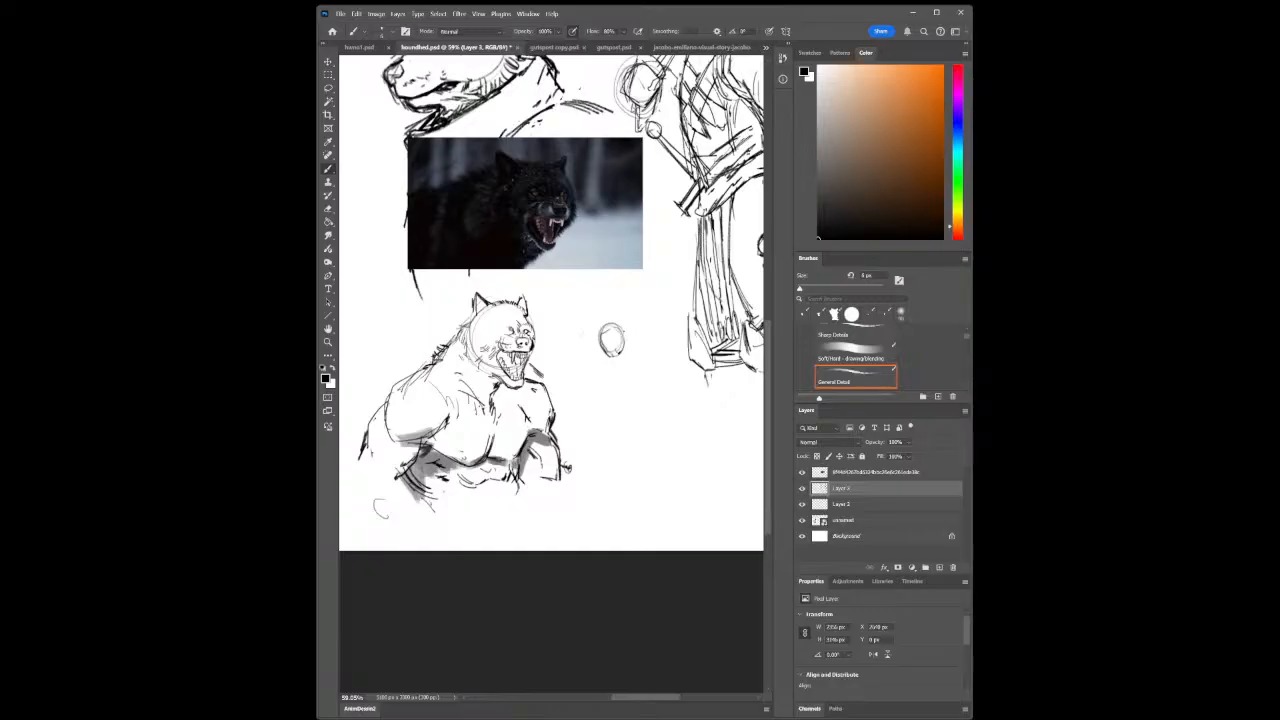
Sketch the small figure's hunched shoulders, chest and upper arms, and rough in the near thigh
mouse_move(620, 330)
mouse_down()
mouse_move(650, 352)
mouse_move(661, 398)
mouse_up()
mouse_move(616, 337)
mouse_down()
mouse_move(642, 341)
mouse_move(661, 374)
mouse_up()
mouse_move(597, 346)
mouse_down()
mouse_move(590, 360)
mouse_move(650, 376)
mouse_up()
mouse_move(633, 363)
mouse_down()
mouse_move(649, 373)
mouse_move(591, 378)
mouse_move(662, 387)
mouse_move(649, 397)
mouse_up()
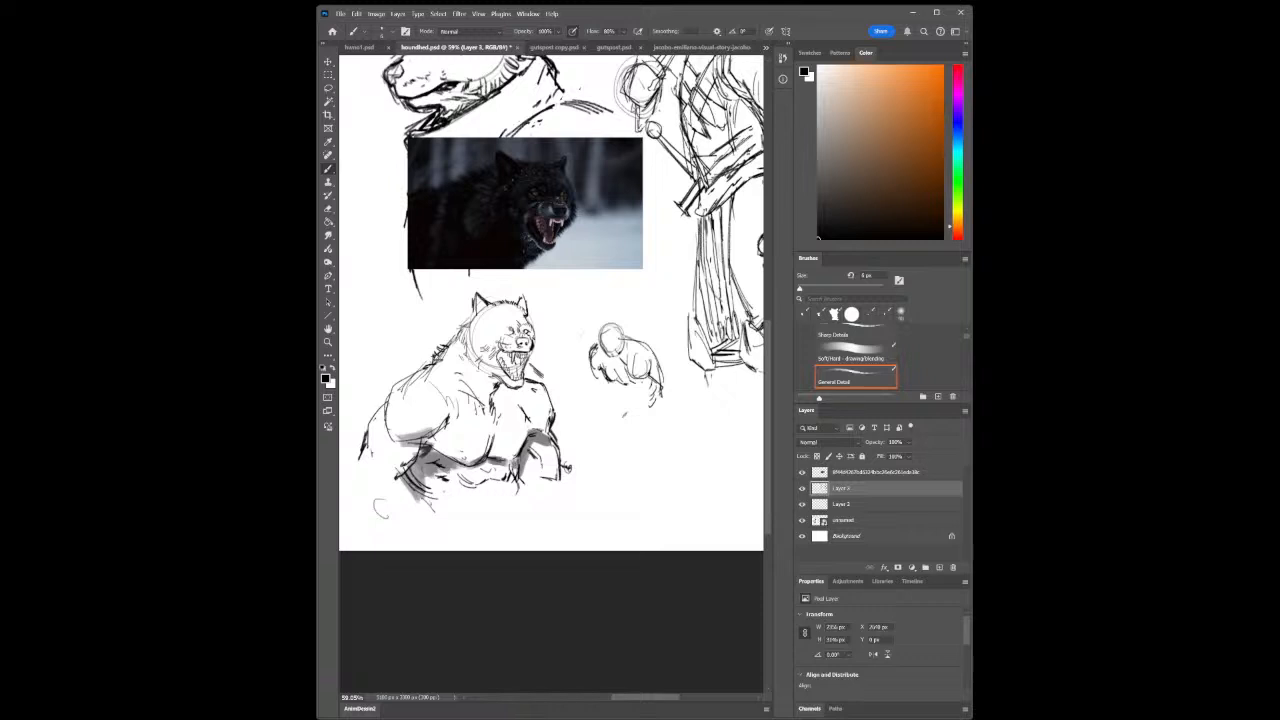
drag(641, 373, 649, 385)
drag(606, 370, 619, 384)
drag(645, 377, 650, 408)
mouse_move(591, 365)
mouse_down()
mouse_move(599, 386)
mouse_move(668, 395)
mouse_move(670, 438)
mouse_up()
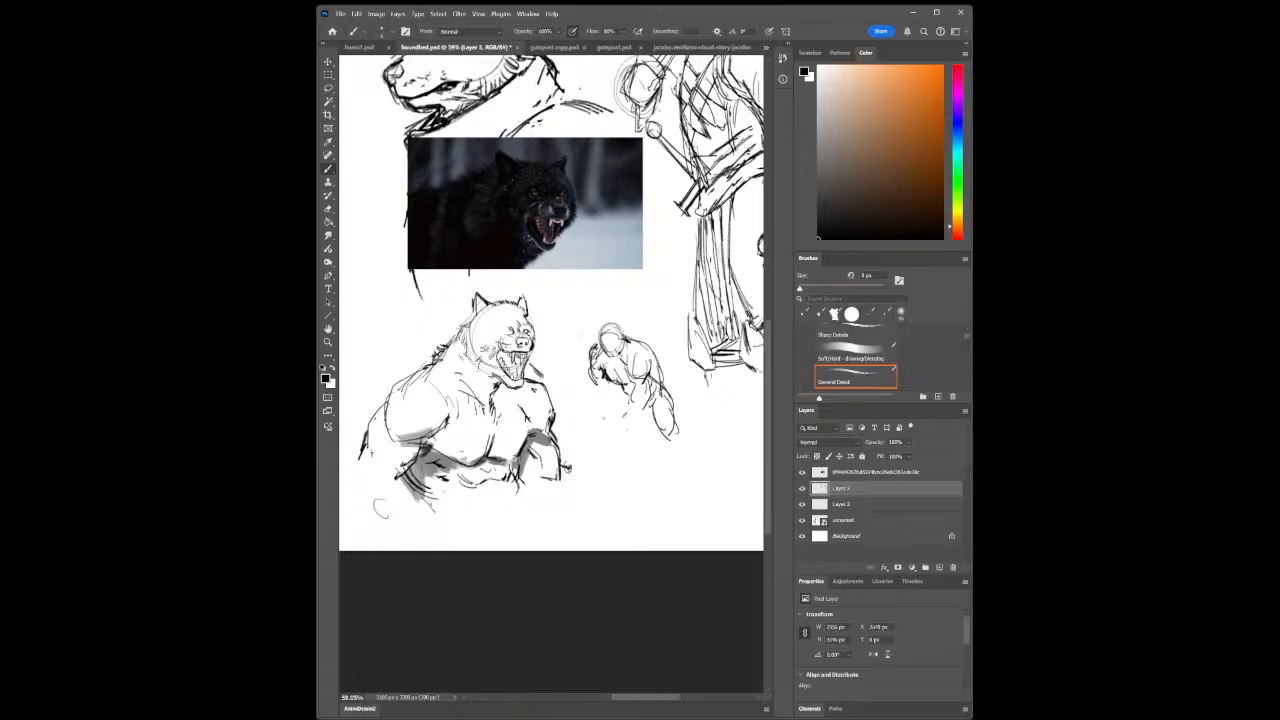
Define the small figure's head and torso lines and draw its near forearm down to a closed fist
mouse_move(601, 339)
mouse_down()
mouse_move(621, 333)
mouse_move(608, 325)
mouse_move(623, 353)
mouse_move(627, 337)
mouse_up()
drag(627, 365, 635, 381)
drag(627, 378, 643, 414)
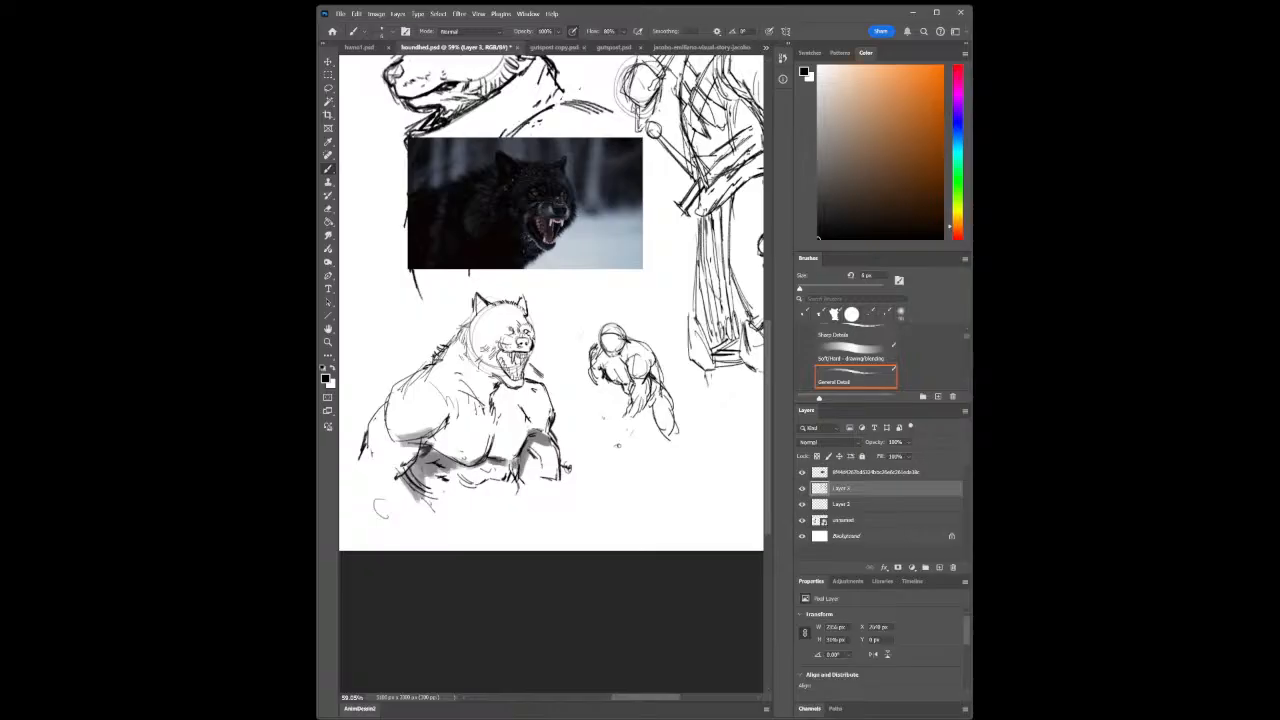
drag(650, 392, 619, 441)
mouse_move(623, 400)
mouse_down()
mouse_move(616, 413)
mouse_move(657, 437)
mouse_up()
mouse_move(632, 439)
mouse_down()
mouse_move(607, 455)
mouse_move(621, 449)
mouse_move(617, 461)
mouse_up()
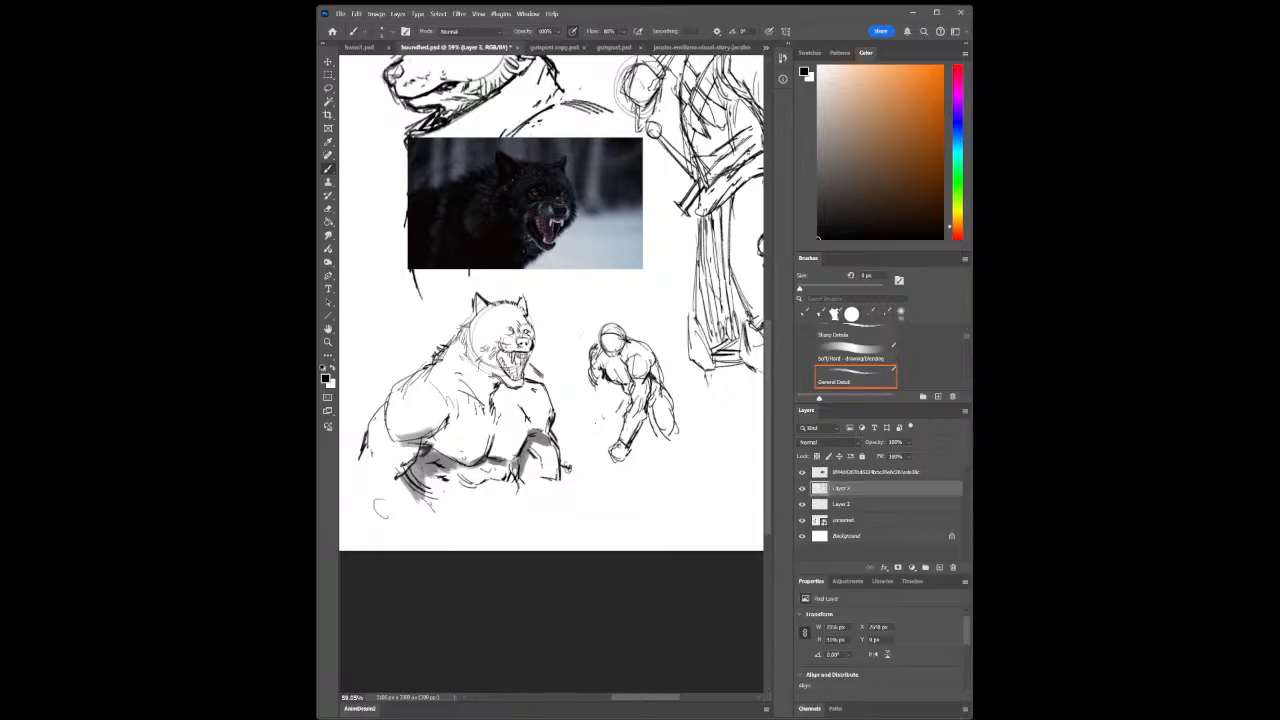
Erase the stray lines at the small figure's far arm and redraw that arm down to a hand meeting the fist
mouse_move(596, 422)
mouse_down()
mouse_move(610, 440)
mouse_move(591, 440)
mouse_move(595, 427)
mouse_move(610, 442)
mouse_move(594, 444)
mouse_move(616, 454)
mouse_up()
click(329, 208)
drag(593, 405, 610, 438)
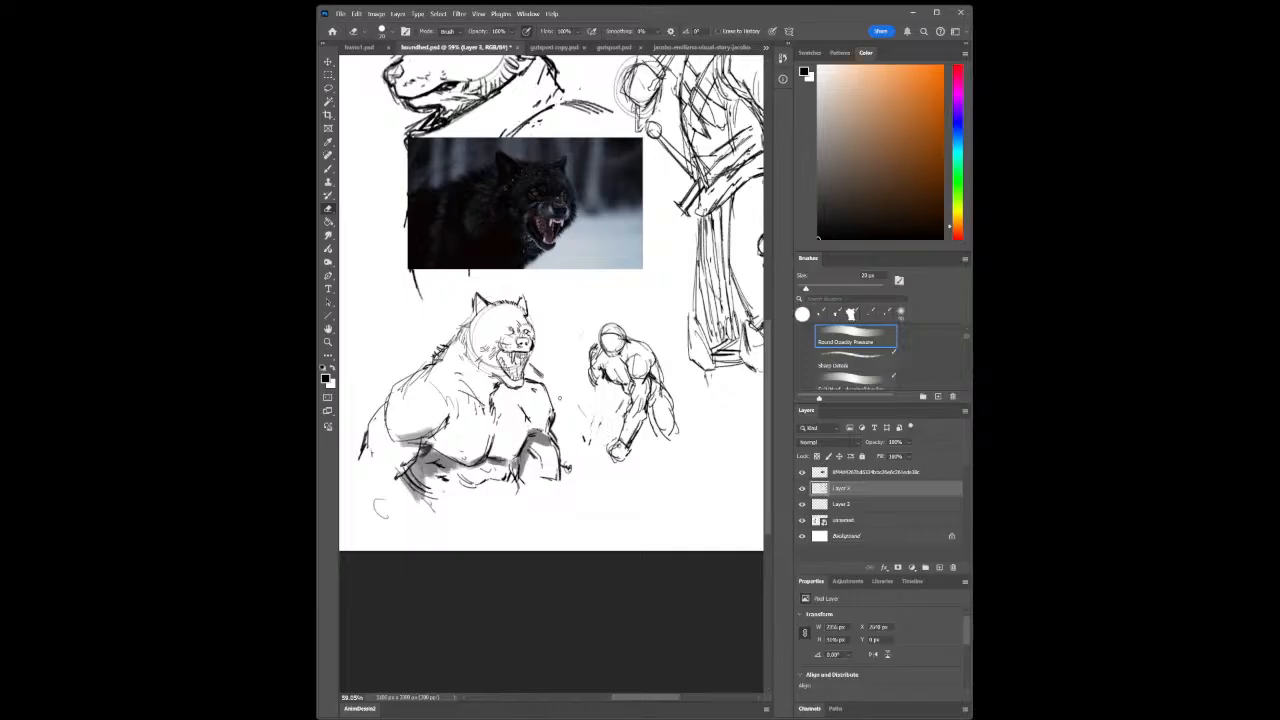
click(329, 168)
mouse_move(592, 363)
mouse_down()
mouse_move(607, 406)
mouse_move(595, 422)
mouse_move(608, 429)
mouse_move(596, 431)
mouse_move(606, 401)
mouse_move(595, 414)
mouse_up()
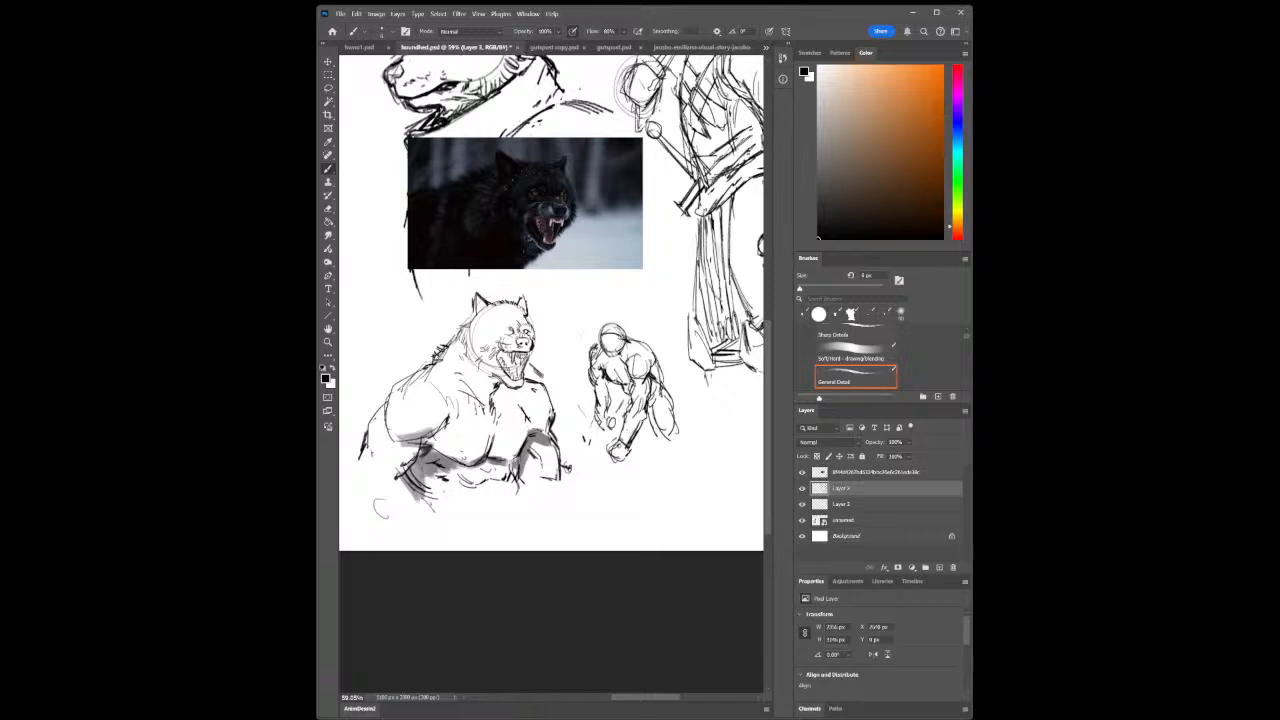
mouse_move(615, 409)
mouse_down()
mouse_move(596, 427)
mouse_move(611, 445)
mouse_up()
Draw a sword in the small figure's hands, with a crossguard and a hatched blade pointing diagonally down
mouse_move(610, 424)
mouse_down()
mouse_move(594, 440)
mouse_move(656, 508)
mouse_up()
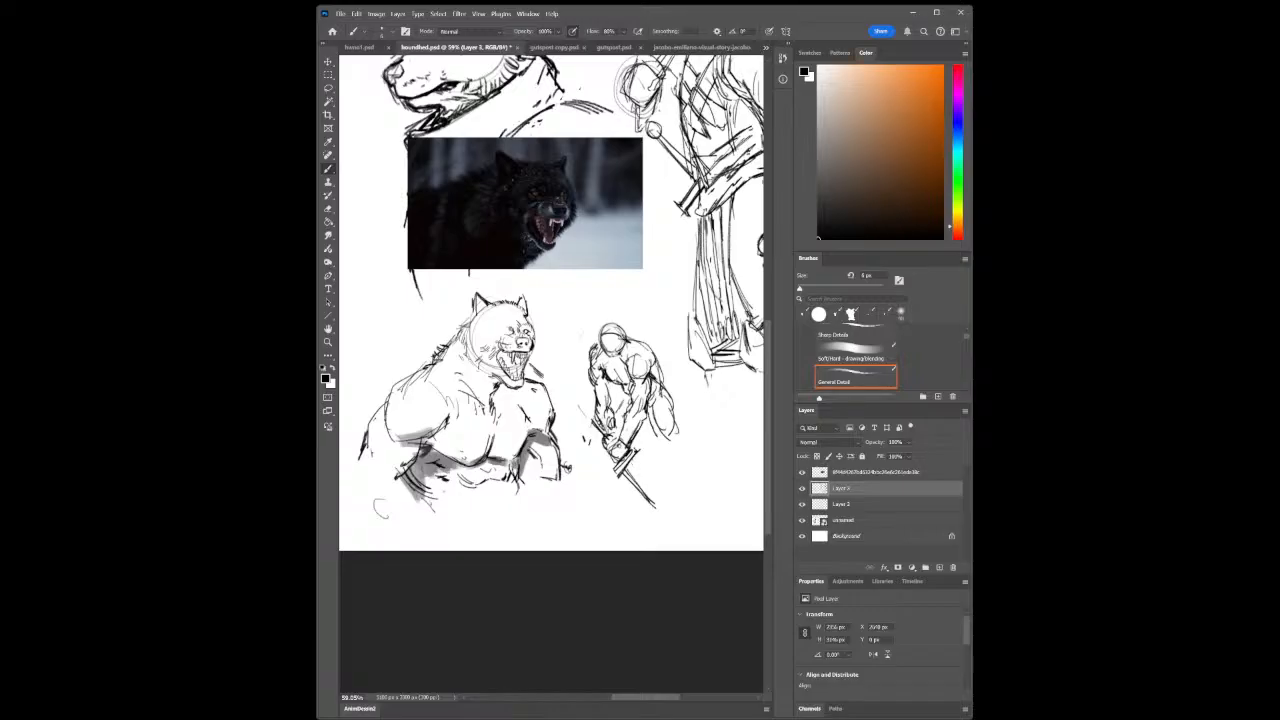
drag(630, 460, 664, 506)
drag(626, 474, 666, 522)
Strengthen the small figure's far shoulder, chest and thigh contours, and add two pointed ears to its head
drag(590, 359, 589, 381)
drag(662, 390, 648, 440)
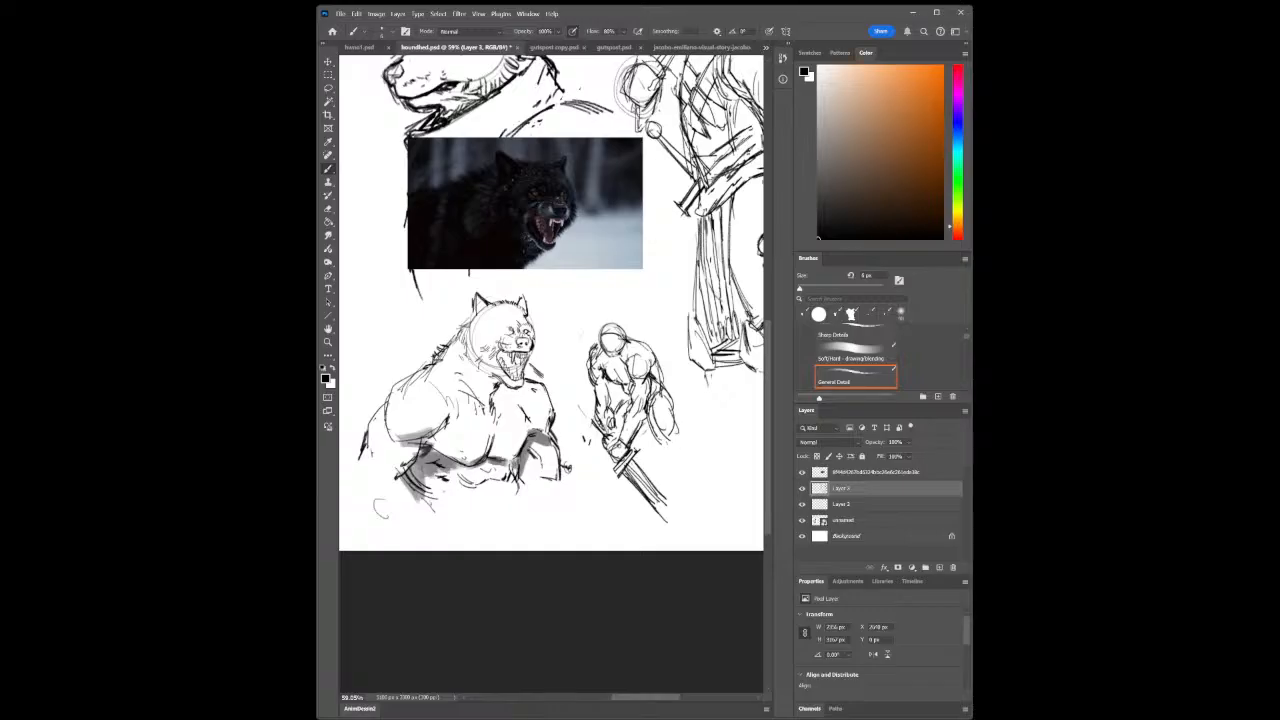
drag(619, 362, 615, 376)
mouse_move(599, 328)
mouse_down()
mouse_move(609, 319)
mouse_move(627, 335)
mouse_move(600, 333)
mouse_up()
Extend the small figure's near leg below the thigh with a knee, calf and rough foot
click(328, 343)
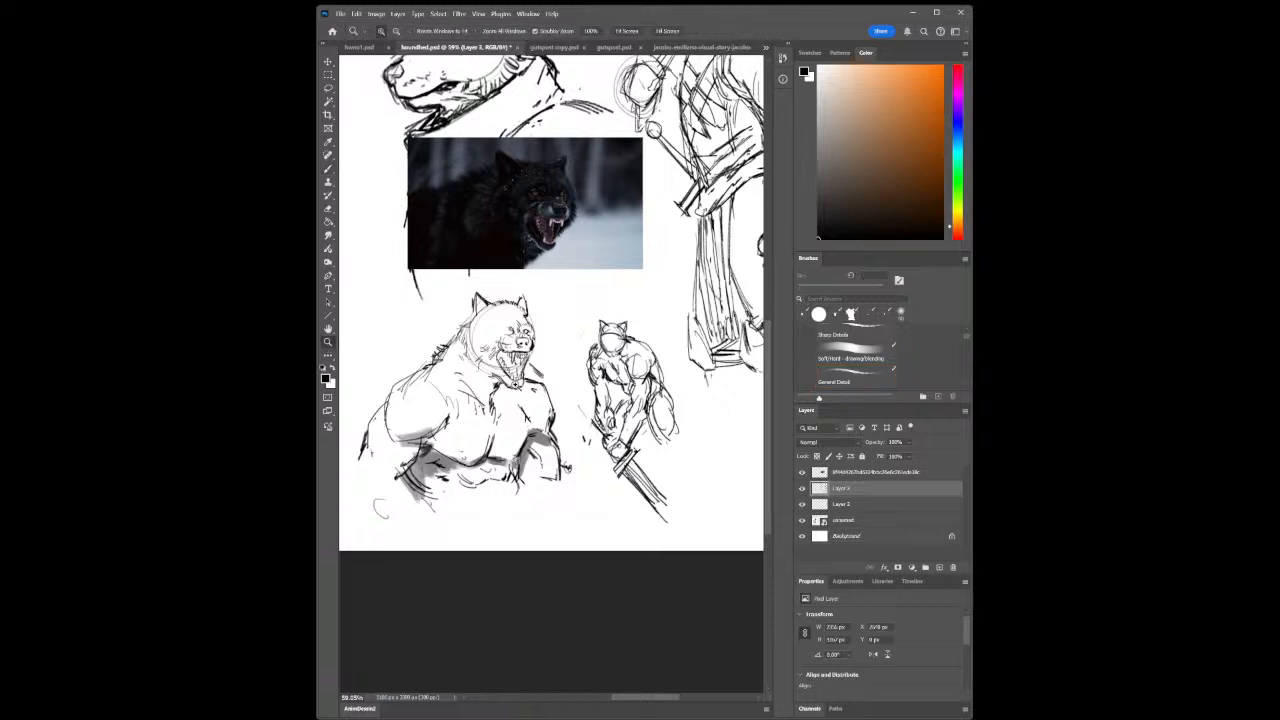
drag(657, 357, 635, 381)
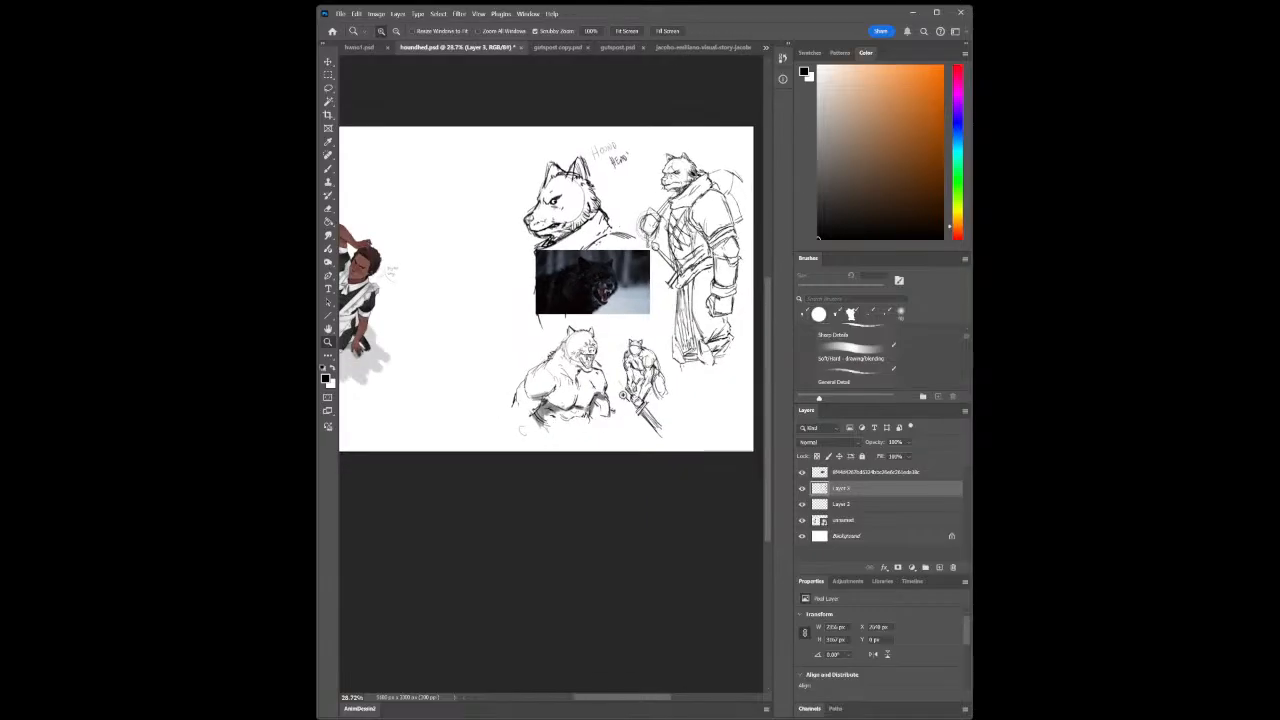
mouse_move(646, 354)
mouse_down()
mouse_move(676, 370)
mouse_move(650, 368)
mouse_up()
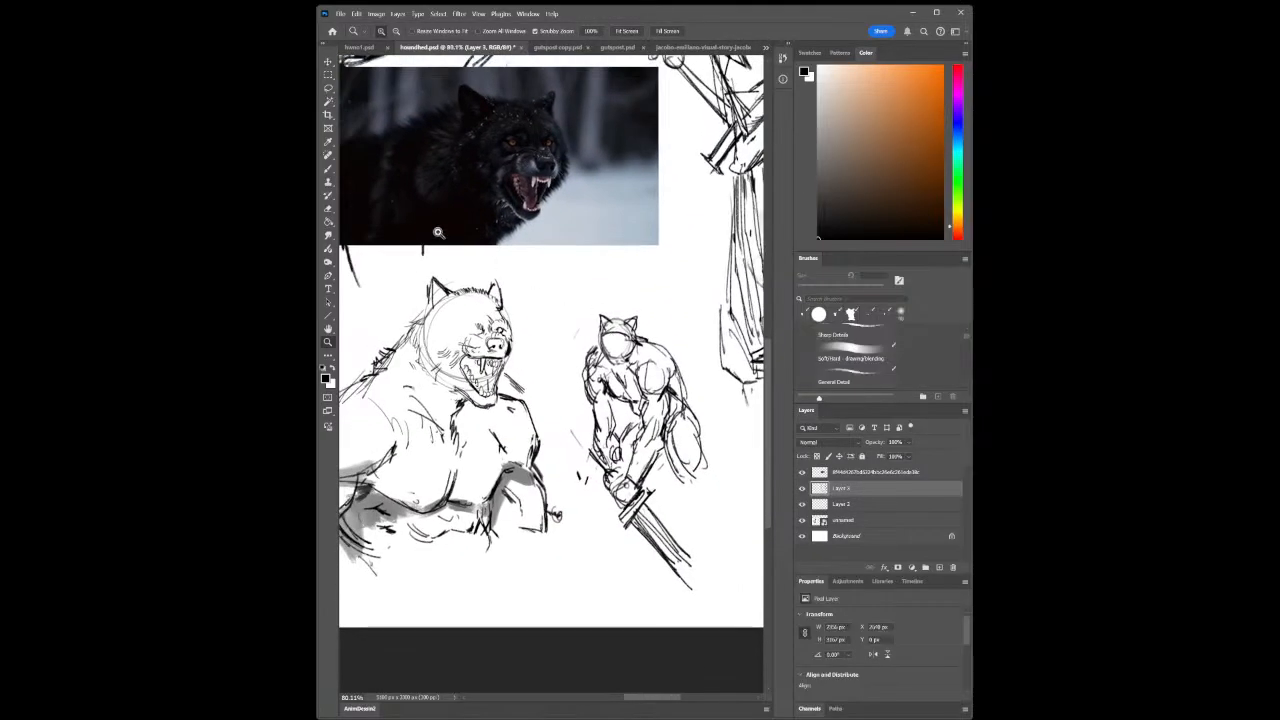
click(328, 168)
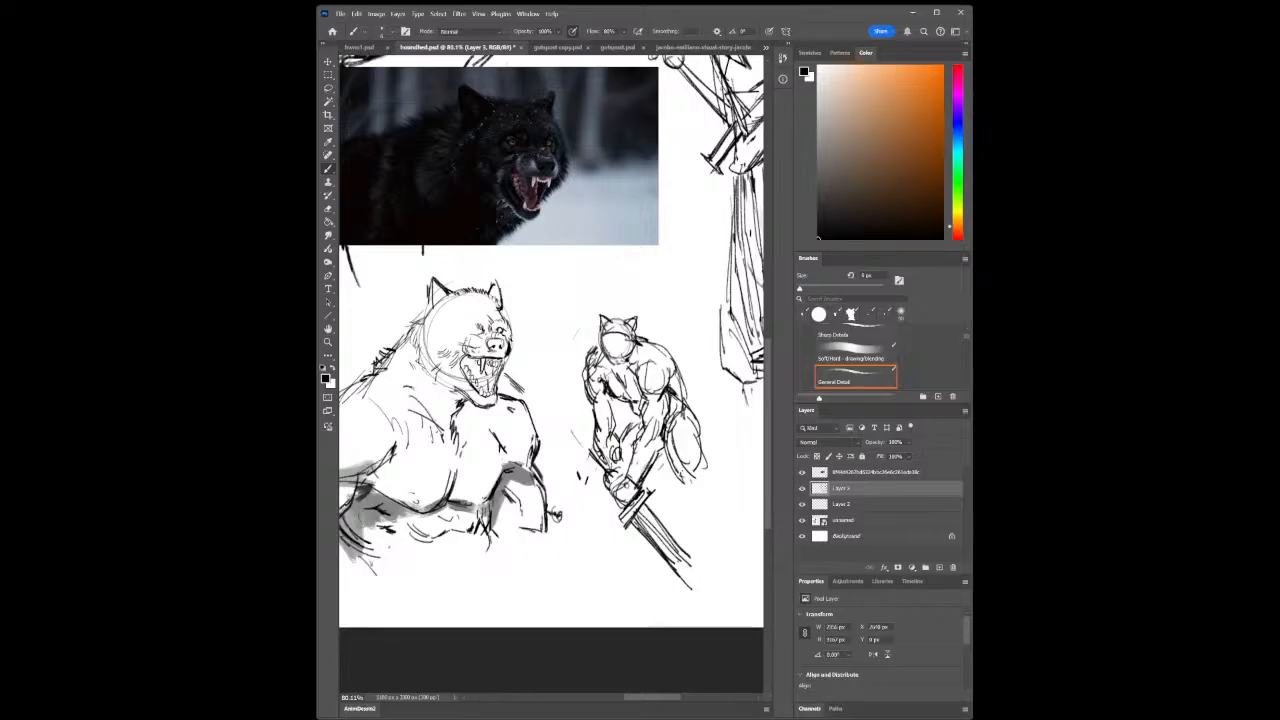
drag(689, 471, 683, 487)
click(328, 343)
drag(684, 471, 655, 471)
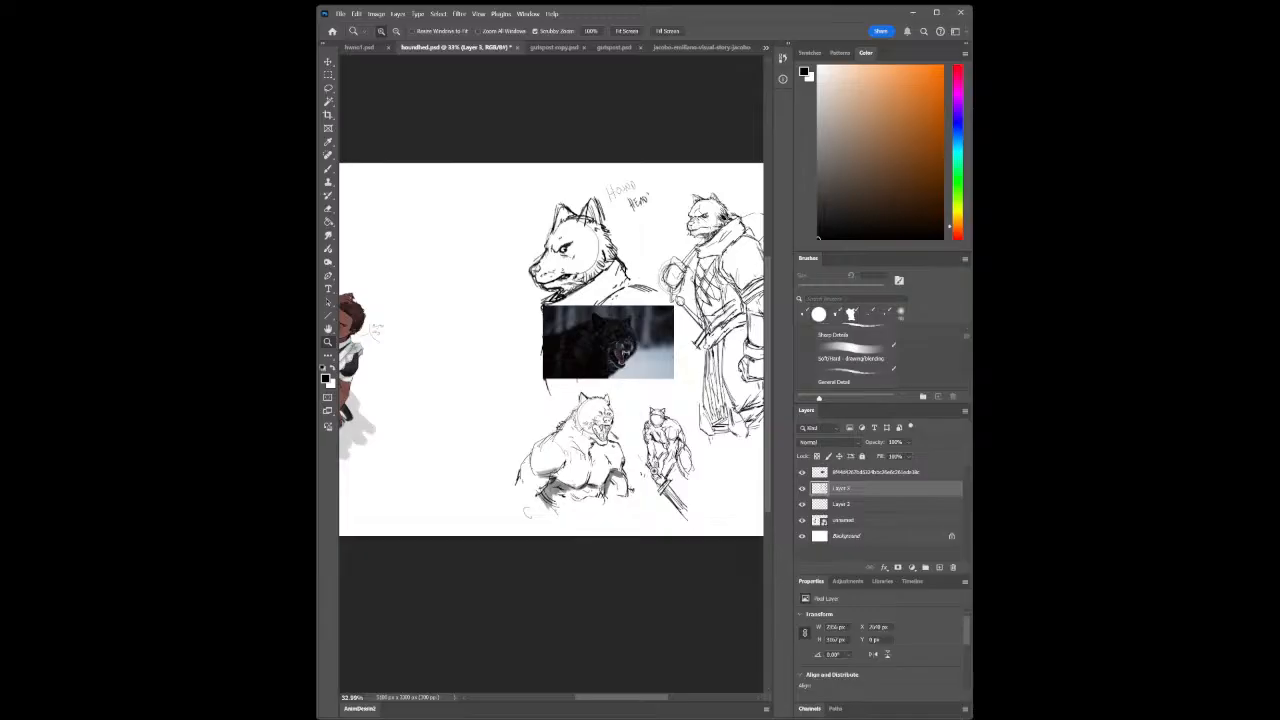
mouse_move(690, 469)
mouse_down()
mouse_move(717, 506)
mouse_move(649, 531)
mouse_up()
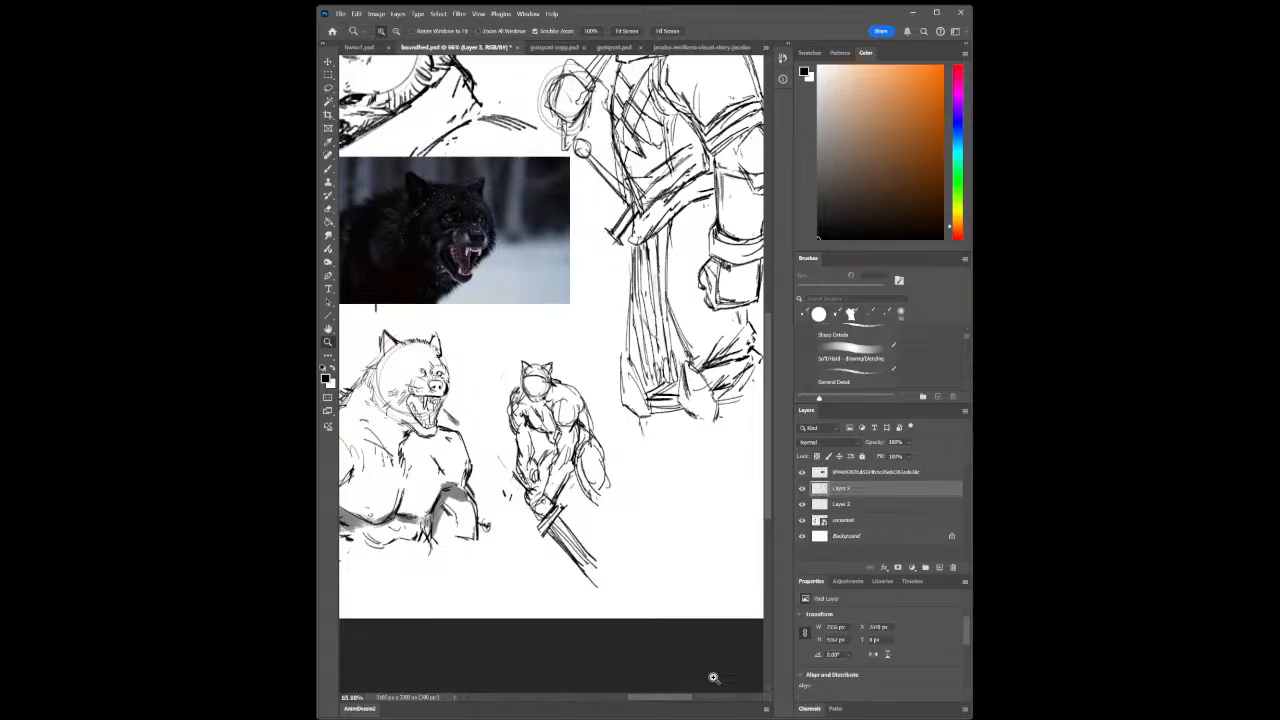
drag(618, 511, 626, 522)
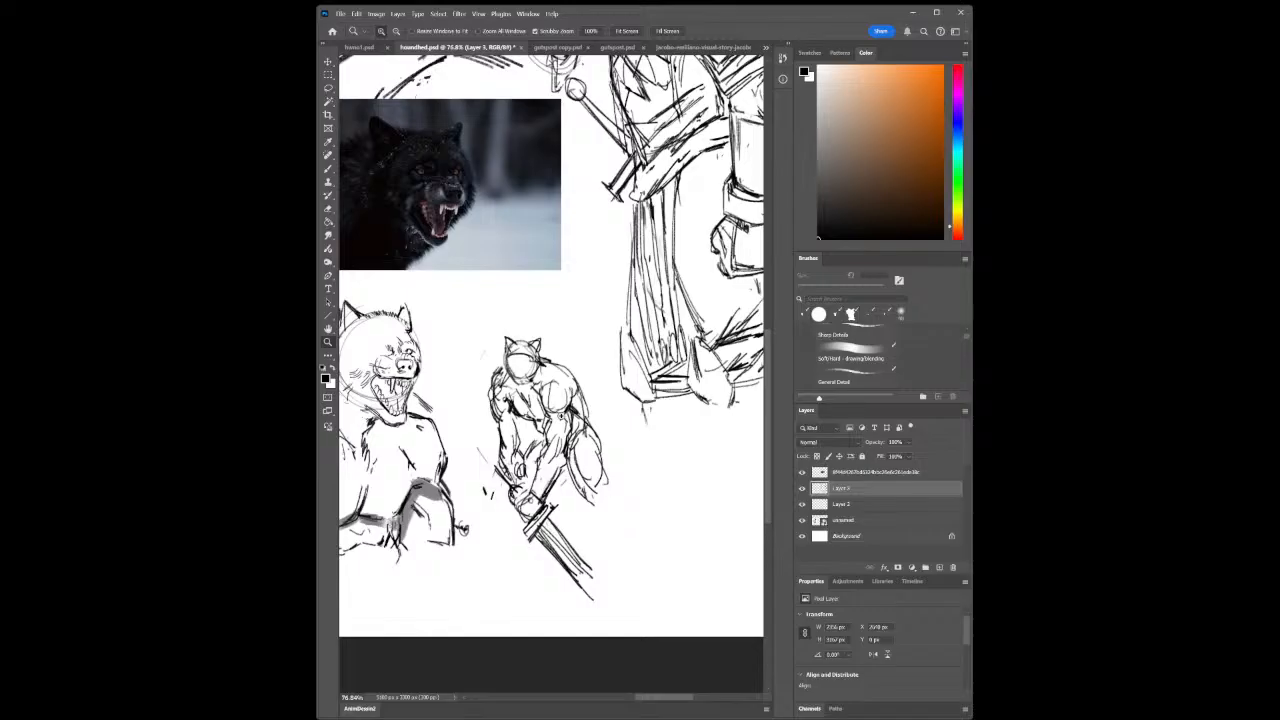
mouse_move(670, 488)
mouse_down()
mouse_move(603, 414)
mouse_move(720, 517)
mouse_move(676, 516)
mouse_up()
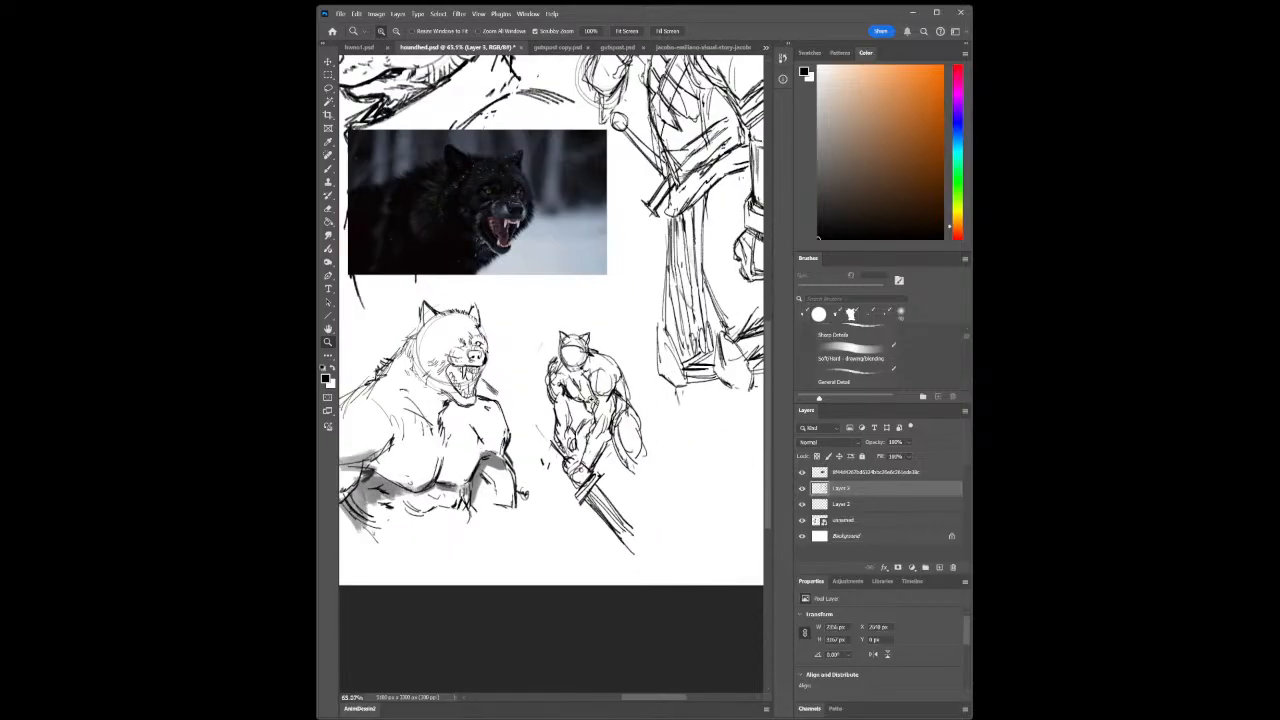
click(329, 181)
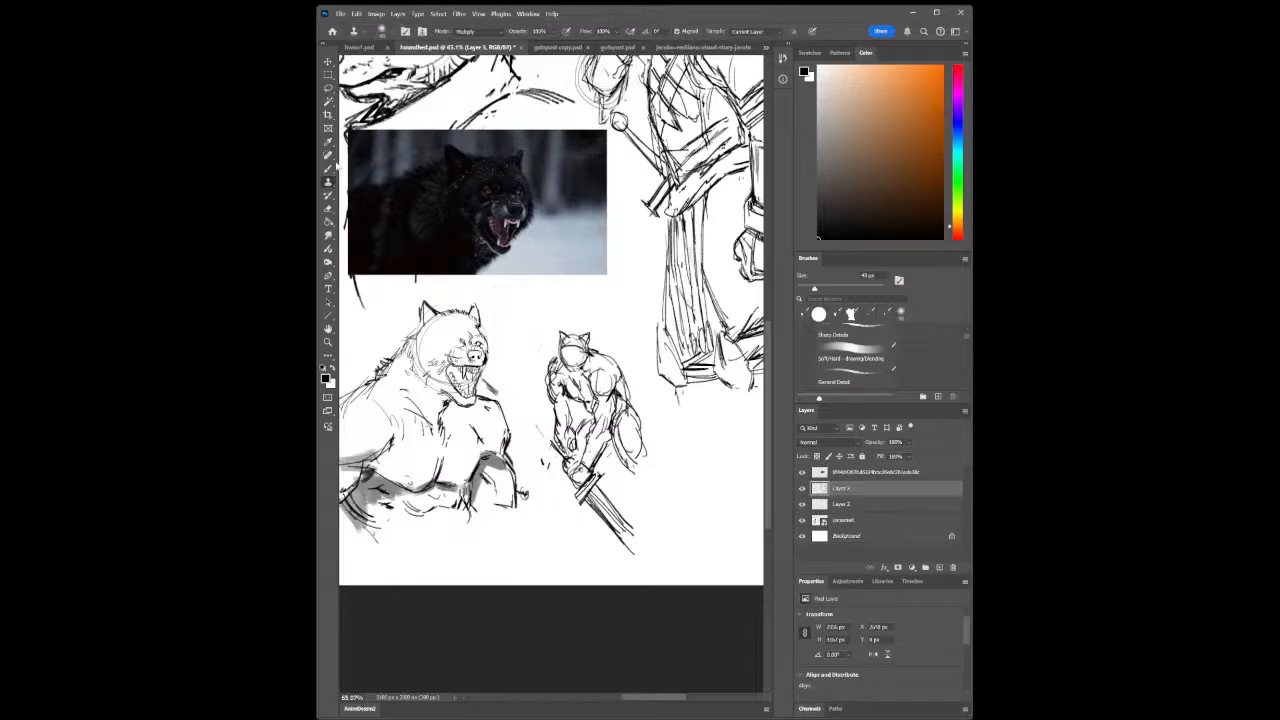
click(329, 168)
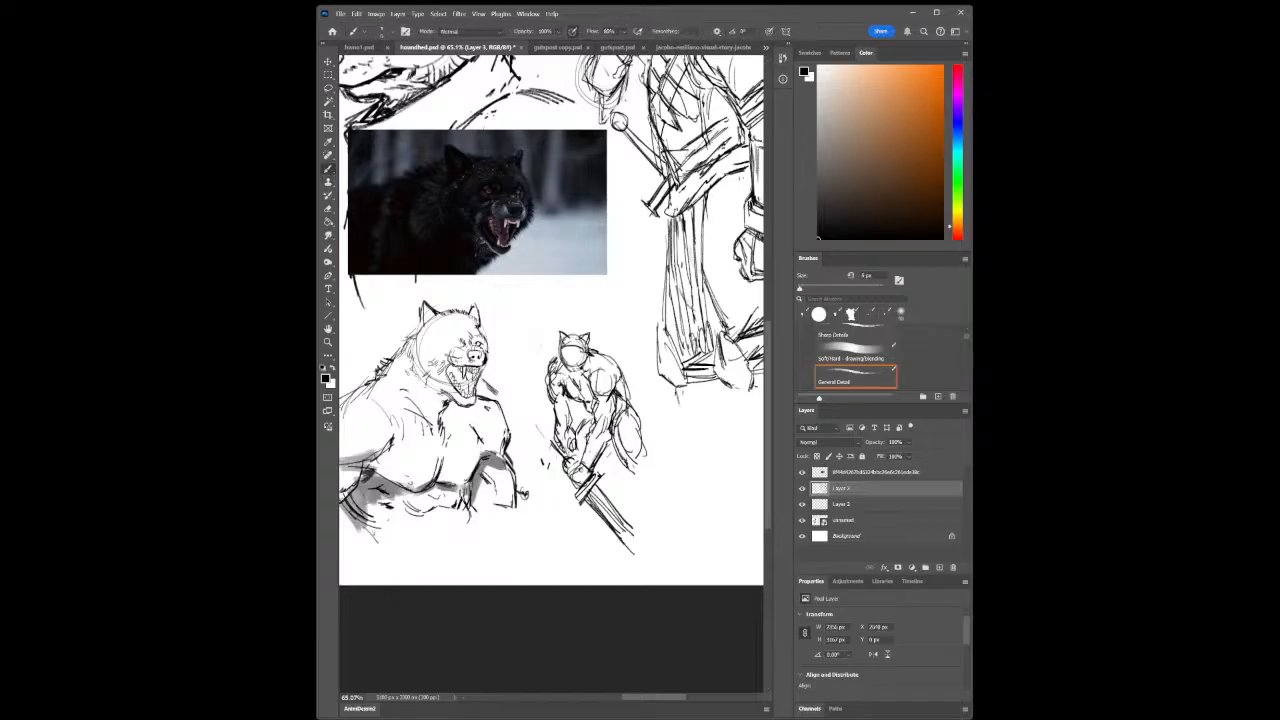
drag(643, 451, 652, 467)
mouse_move(650, 461)
mouse_down()
mouse_move(664, 486)
mouse_move(652, 498)
mouse_move(675, 511)
mouse_up()
drag(651, 460, 654, 498)
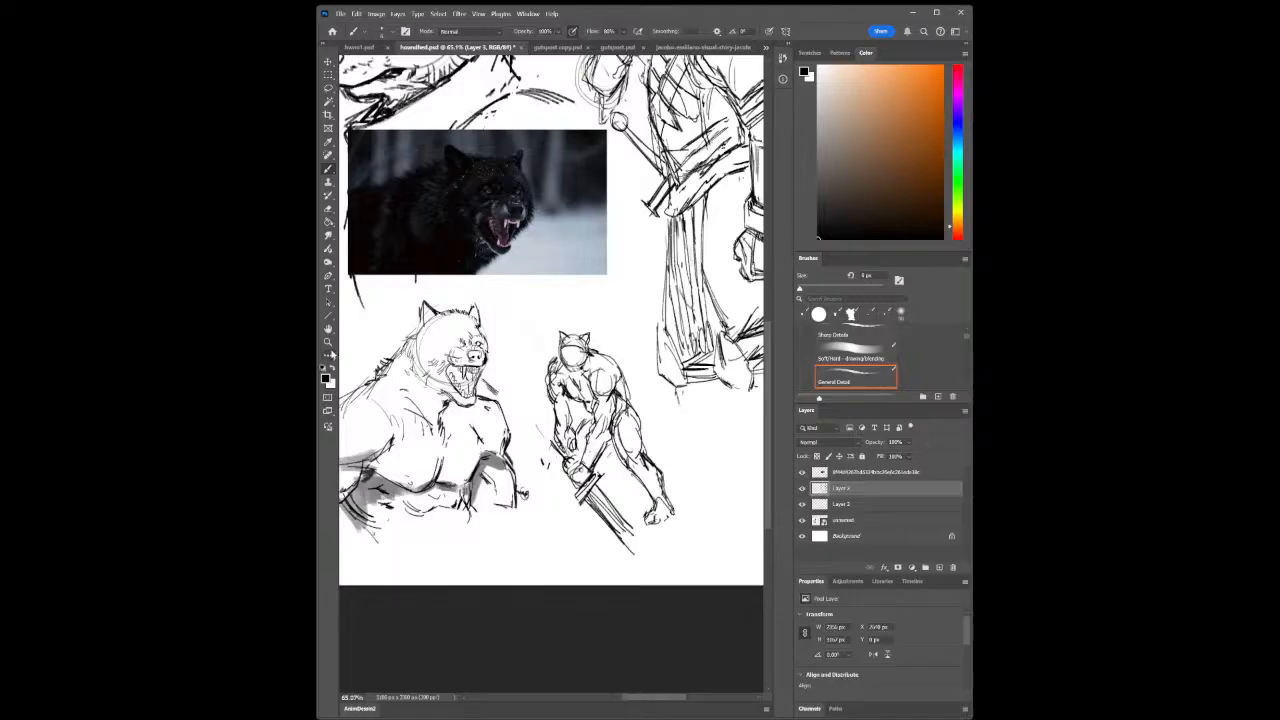
Refine the toes and underside of the small figure's foot with darker lines
click(329, 343)
drag(681, 490, 686, 518)
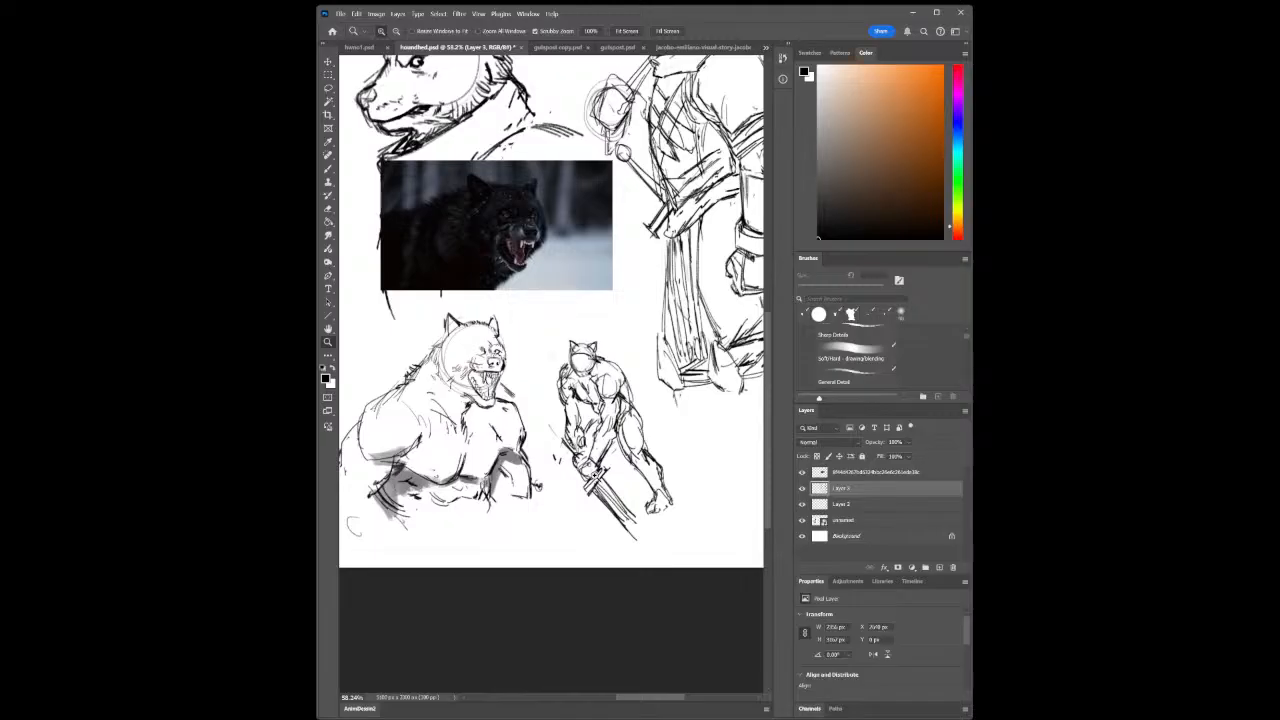
drag(595, 390, 641, 442)
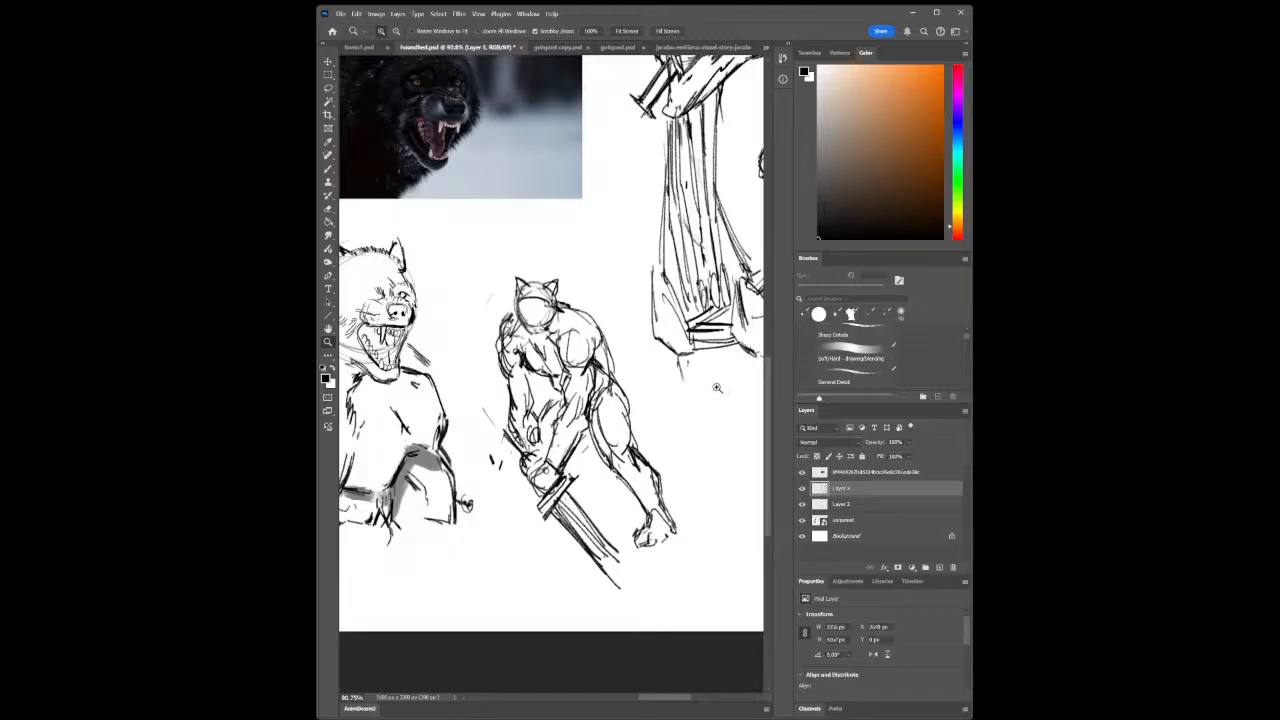
mouse_move(716, 524)
mouse_down()
mouse_move(670, 544)
mouse_move(704, 545)
mouse_move(672, 562)
mouse_up()
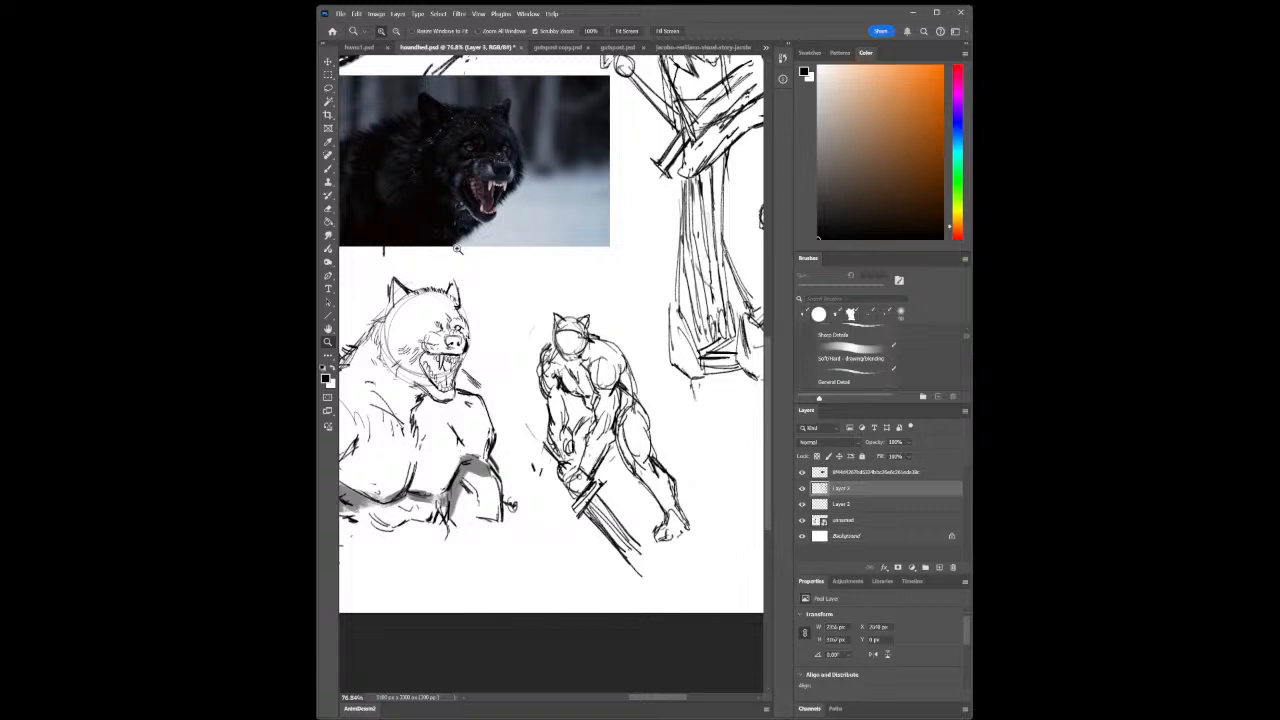
click(329, 169)
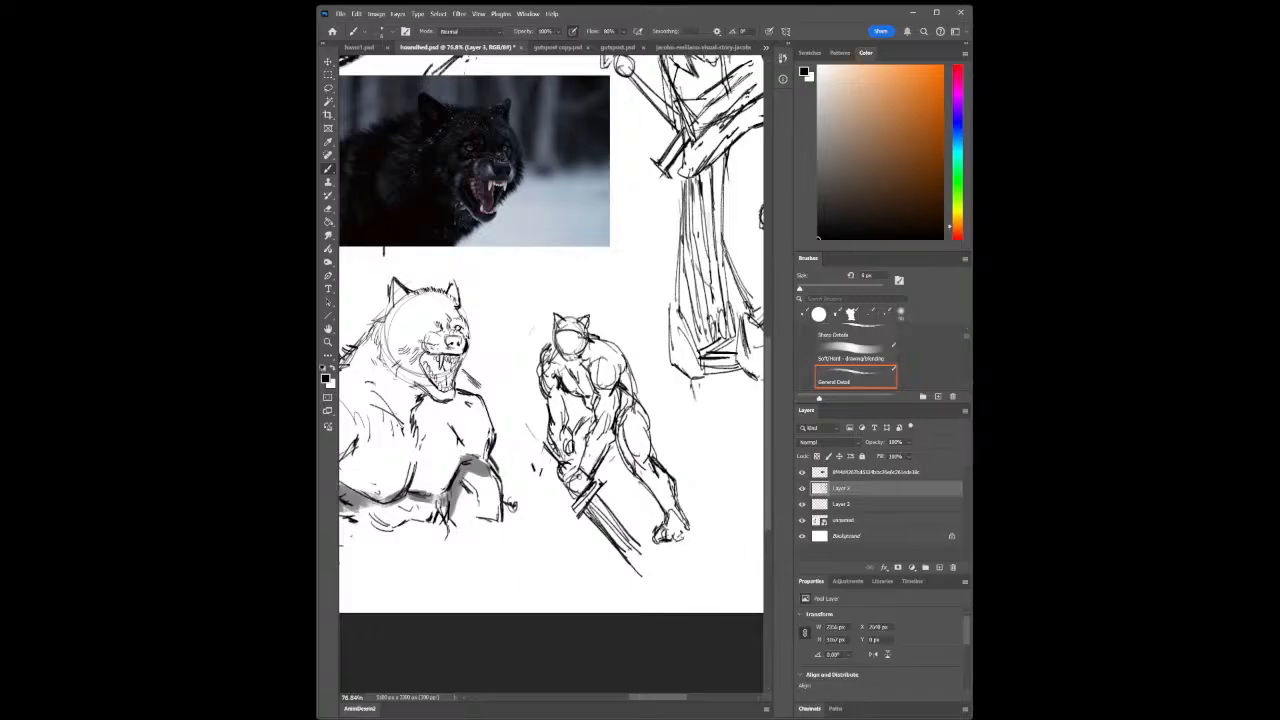
drag(686, 534, 672, 543)
Extend the rounded pack outline behind the standing hound's shoulder with larger curved strokes
click(328, 342)
drag(581, 475, 510, 500)
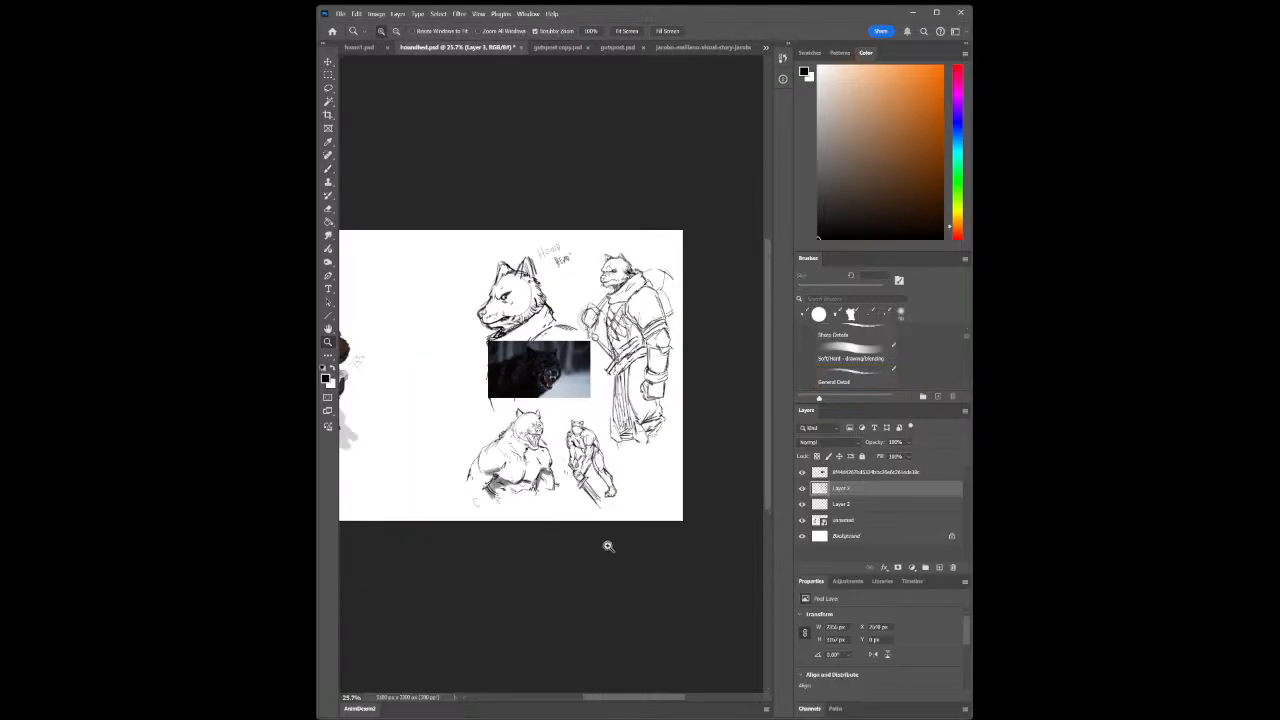
drag(630, 491, 646, 499)
mouse_move(556, 490)
mouse_down()
mouse_move(591, 498)
mouse_move(564, 501)
mouse_move(570, 486)
mouse_up()
drag(690, 298, 705, 319)
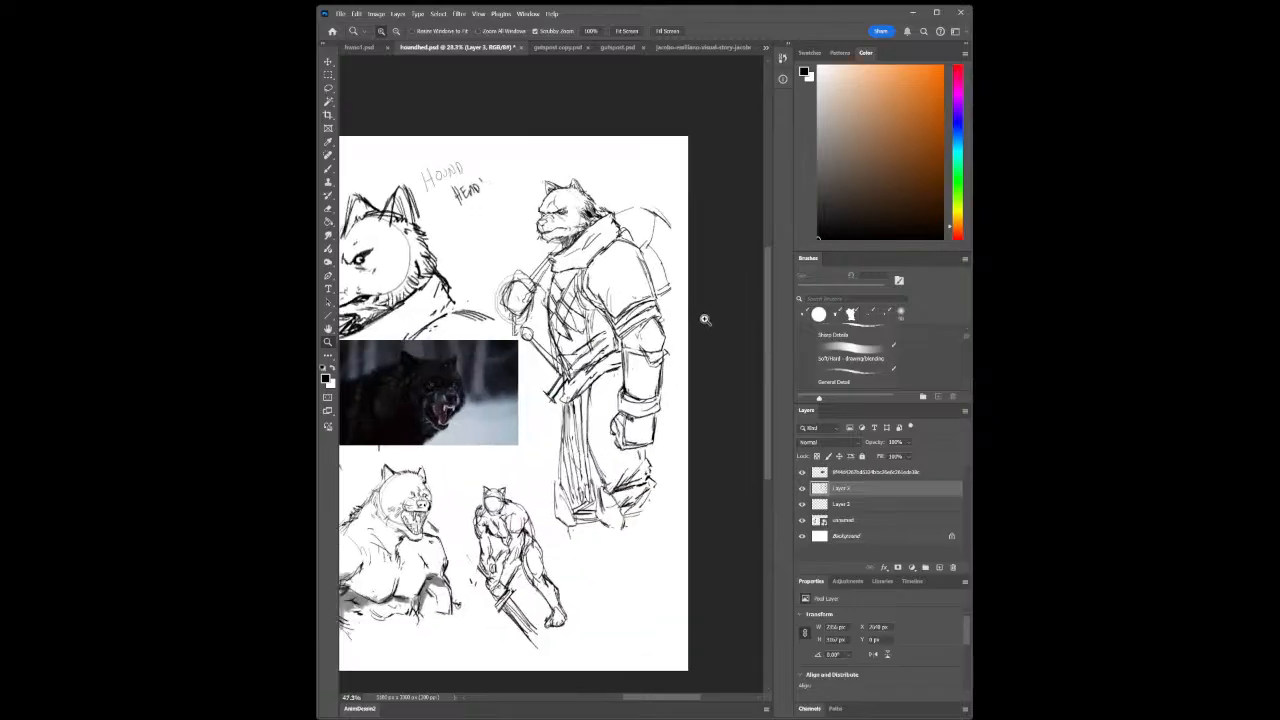
click(328, 168)
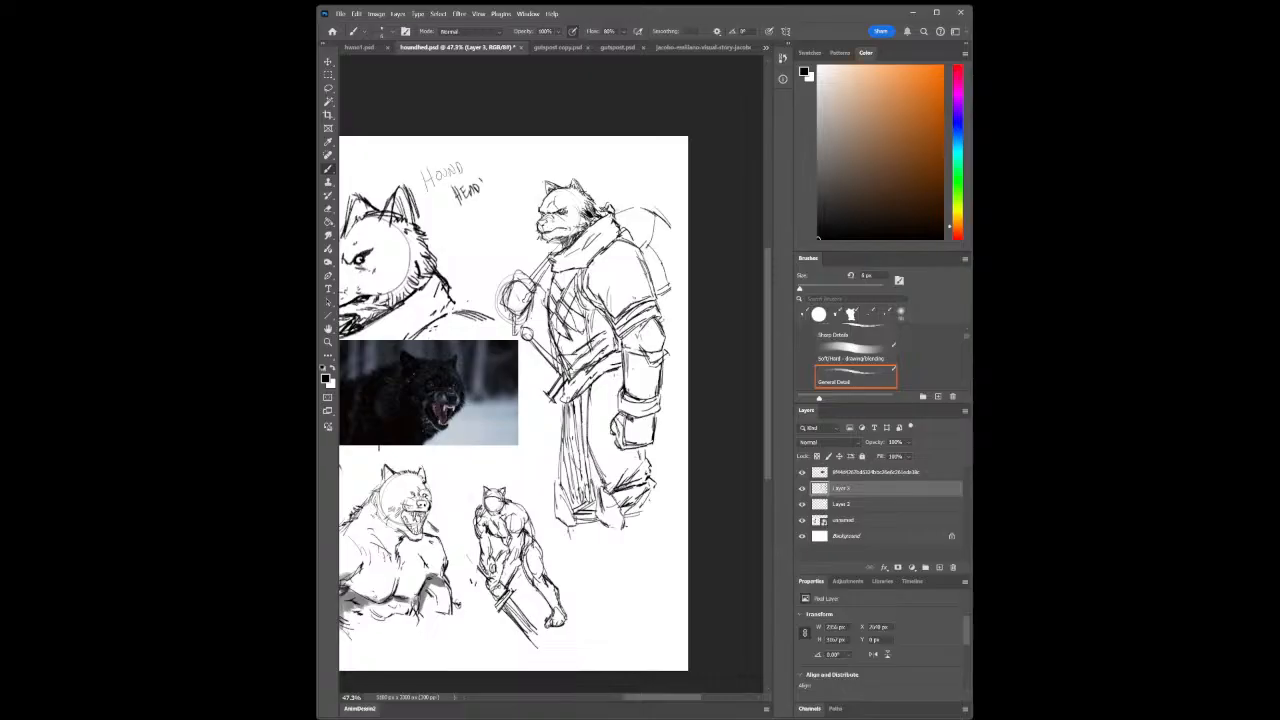
drag(615, 207, 687, 266)
mouse_move(668, 224)
mouse_down()
mouse_move(688, 270)
mouse_move(674, 298)
mouse_up()
Lasso the standing clothed hound, scale it down to about 84%, reposition it within the page, and deselect it
click(327, 341)
click(655, 331)
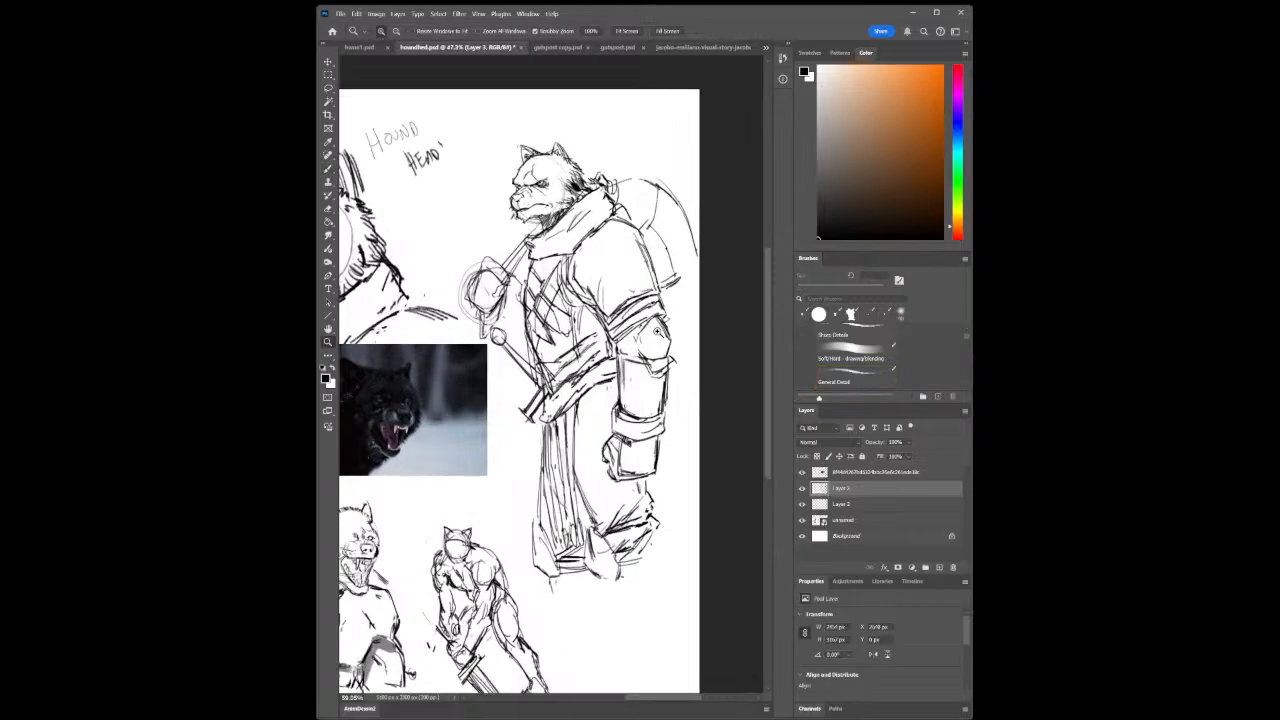
mouse_move(657, 331)
mouse_down()
mouse_move(724, 335)
mouse_move(641, 343)
mouse_up()
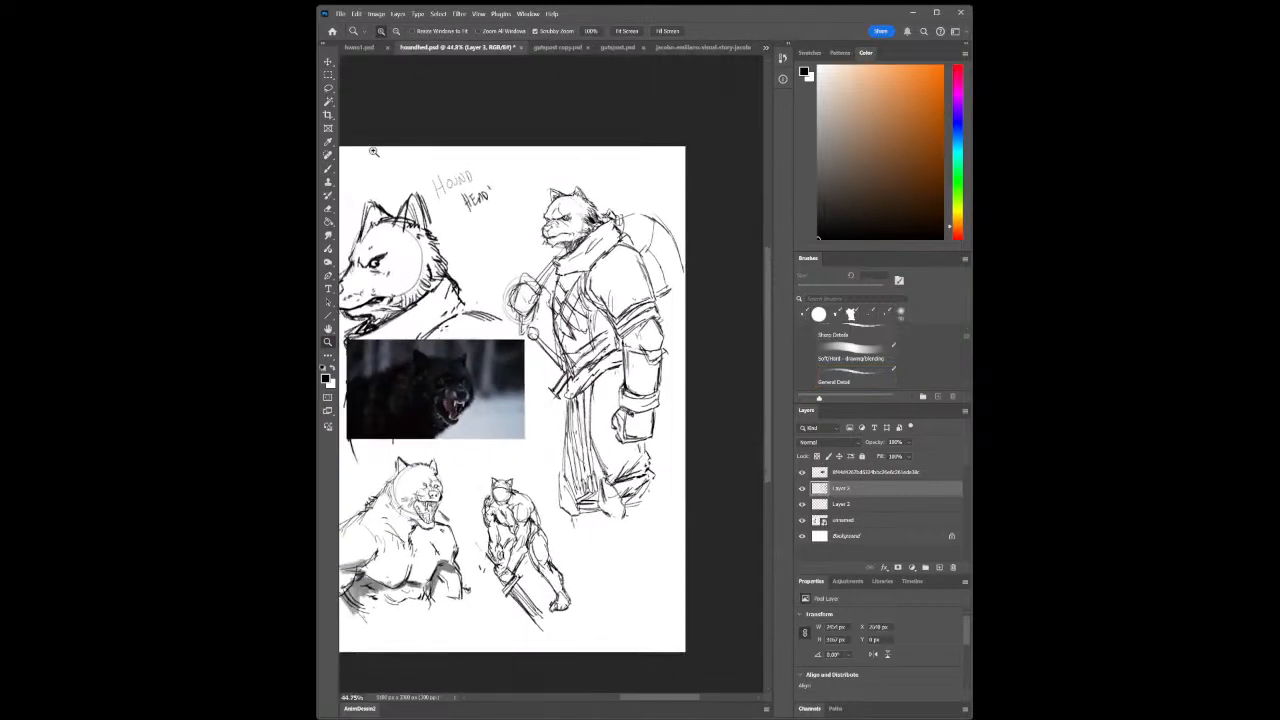
click(328, 88)
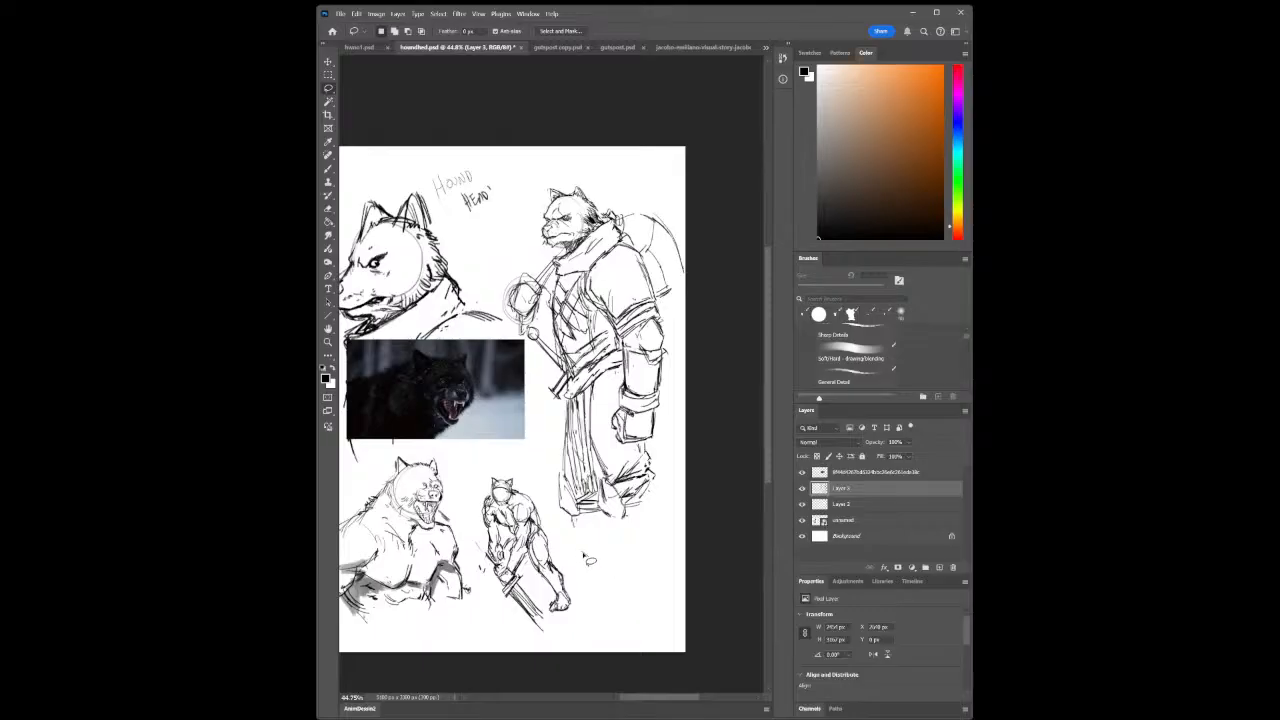
mouse_move(590, 561)
mouse_down()
mouse_move(550, 512)
mouse_move(541, 395)
mouse_move(505, 268)
mouse_move(551, 157)
mouse_move(622, 146)
mouse_move(665, 172)
mouse_move(690, 210)
mouse_move(683, 463)
mouse_move(669, 543)
mouse_move(628, 578)
mouse_up()
key(ctrl+t)
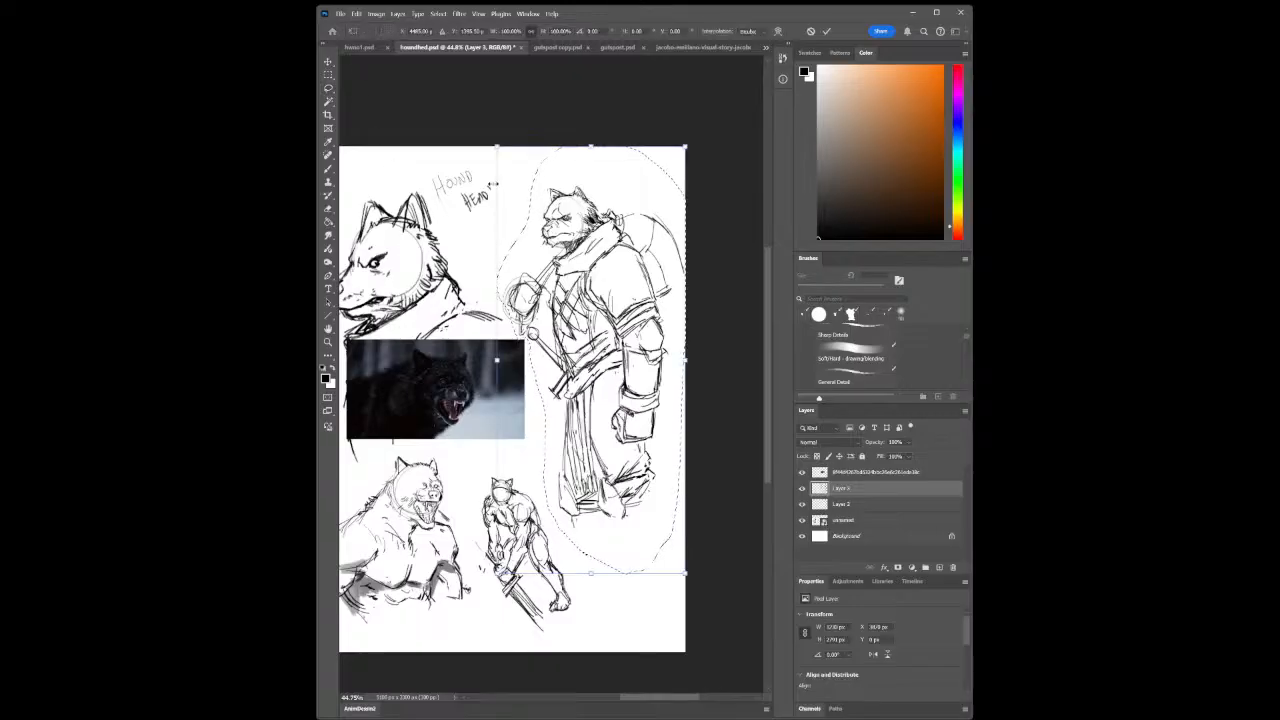
mouse_move(497, 147)
mouse_down()
mouse_move(537, 237)
mouse_move(488, 146)
mouse_up()
drag(553, 251, 566, 263)
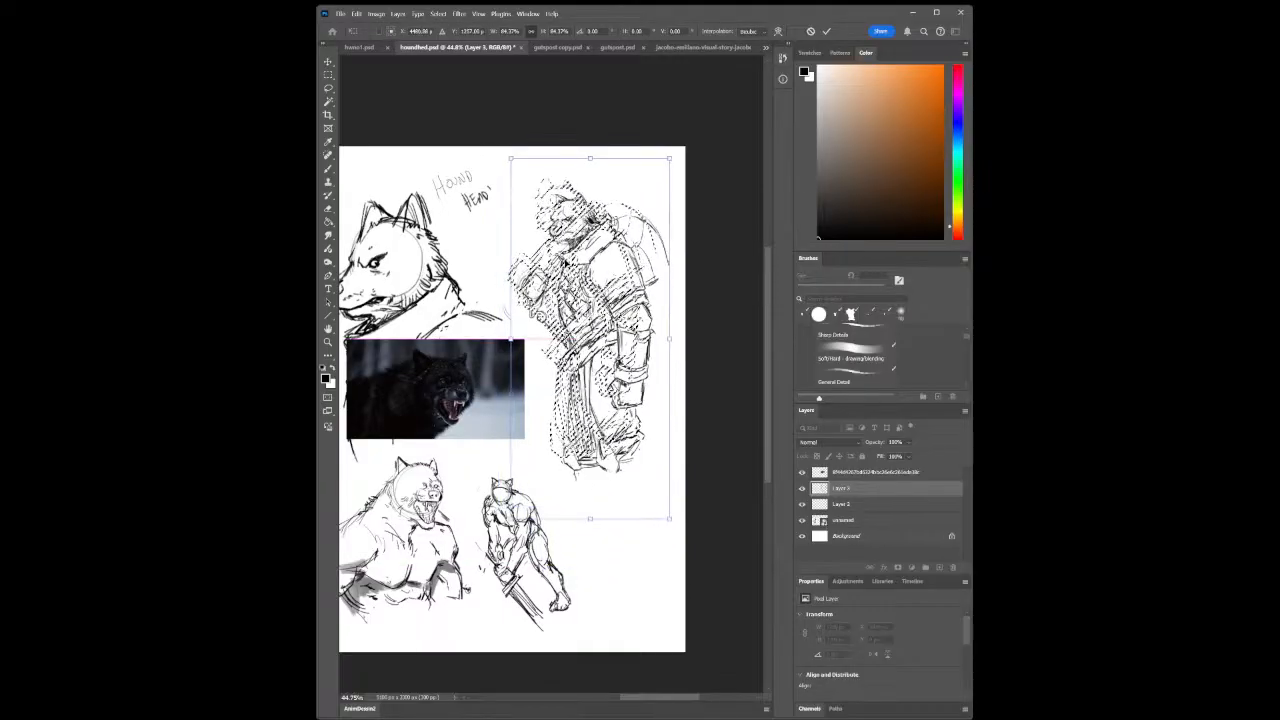
click(826, 31)
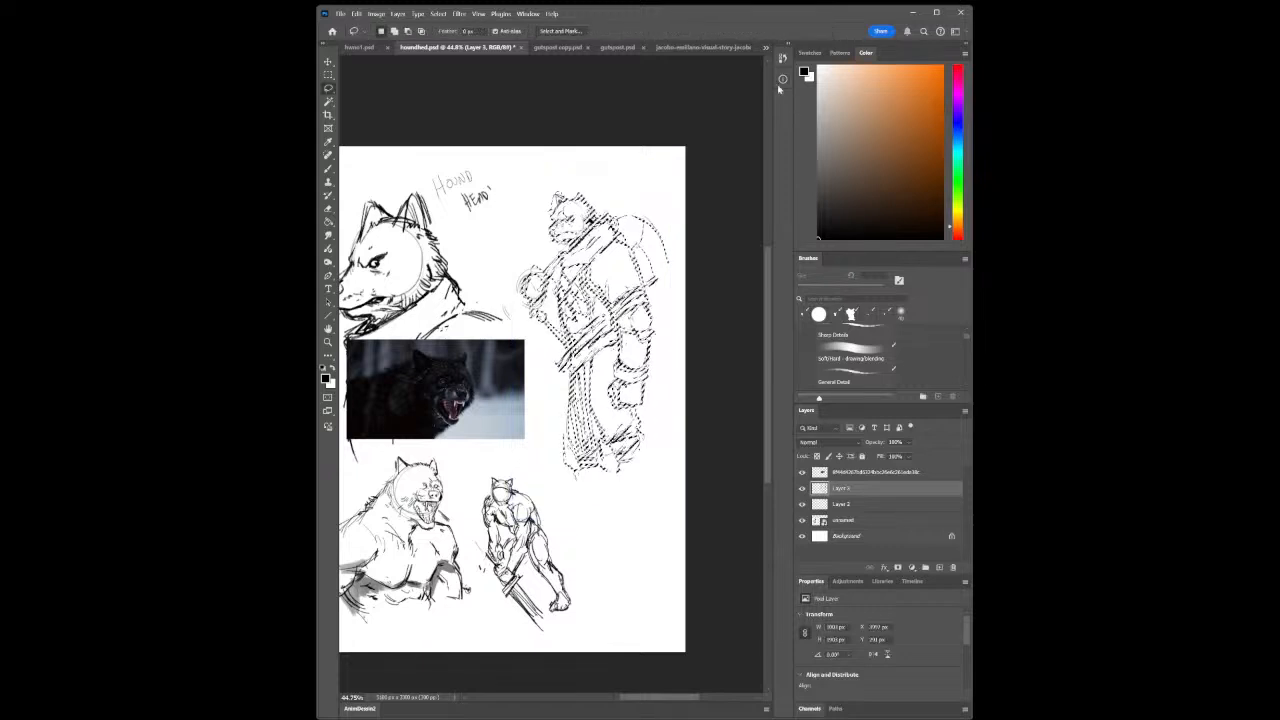
key(ctrl+d)
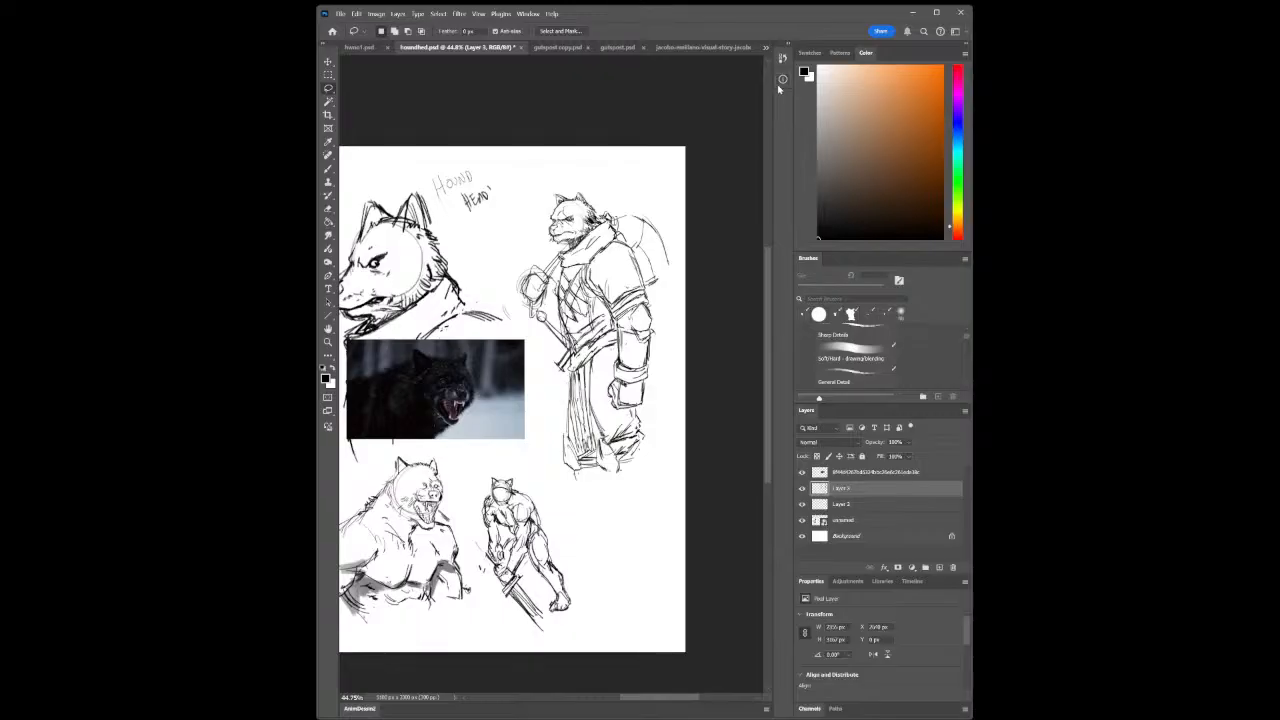
Draw the inner collar edge and hatch the neck shadow between the standing hound's jaw and scarf
click(328, 341)
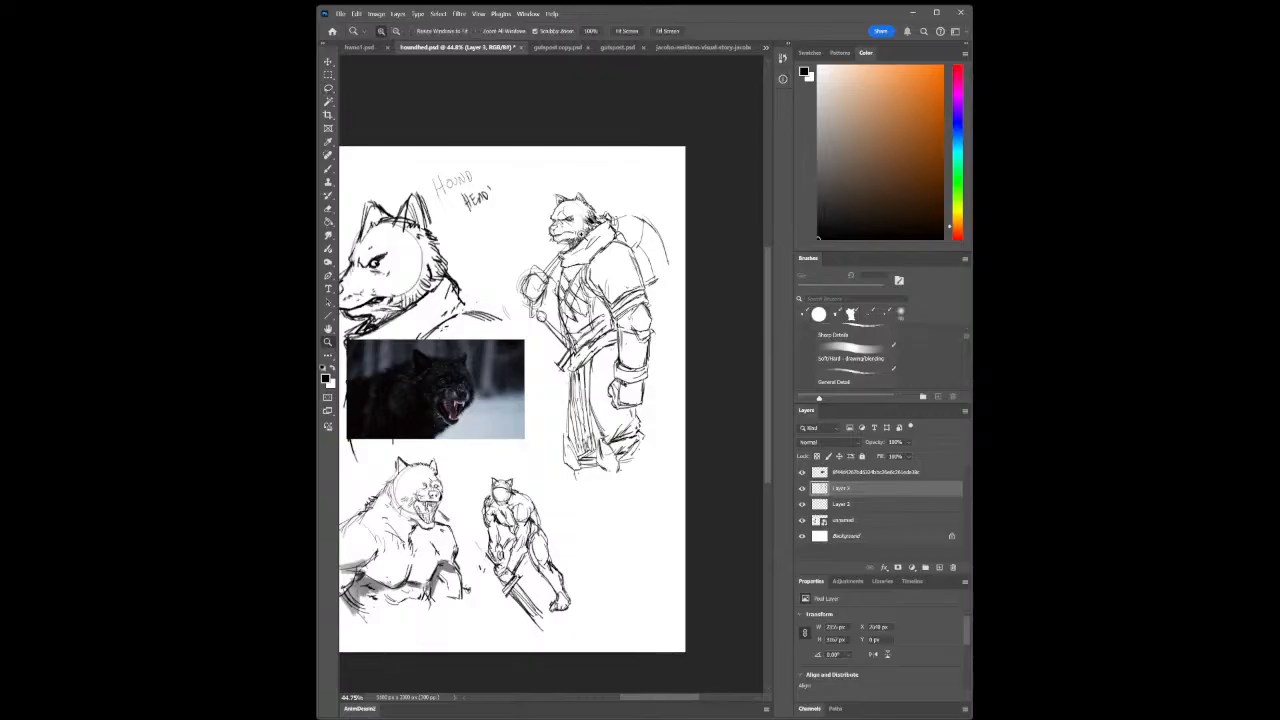
drag(580, 234, 606, 256)
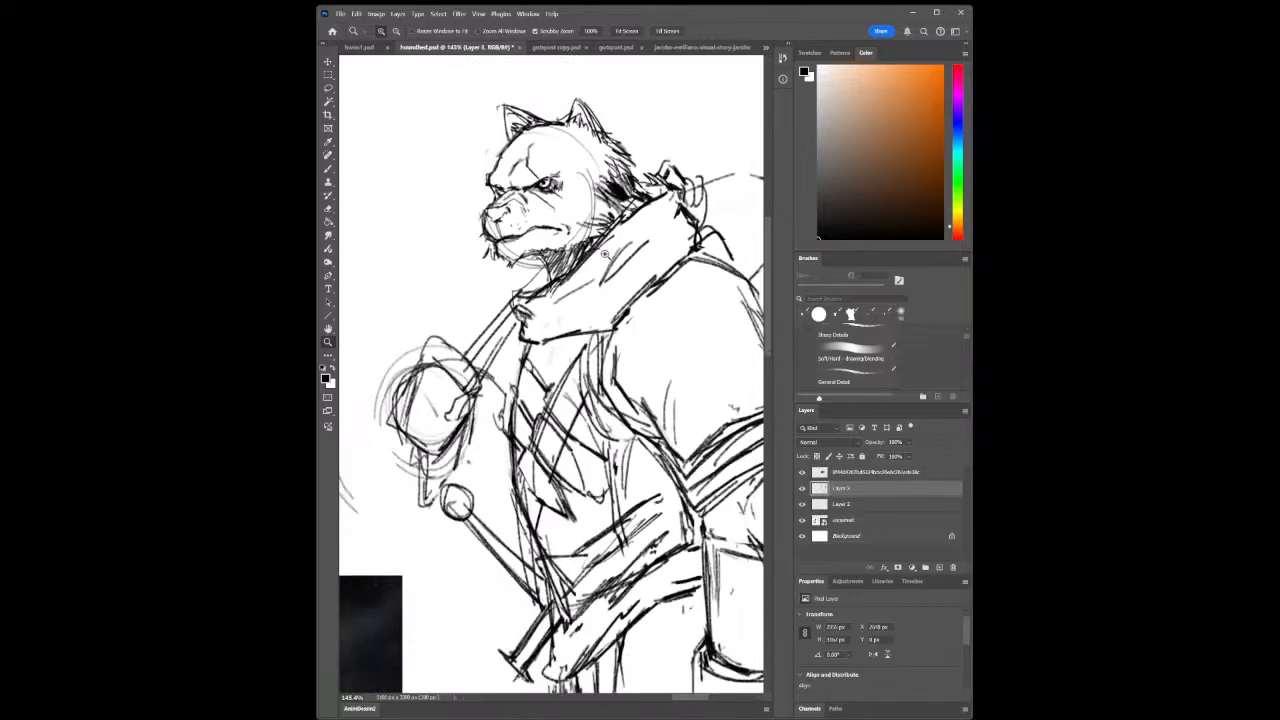
click(329, 168)
drag(515, 296, 543, 269)
drag(541, 288, 547, 268)
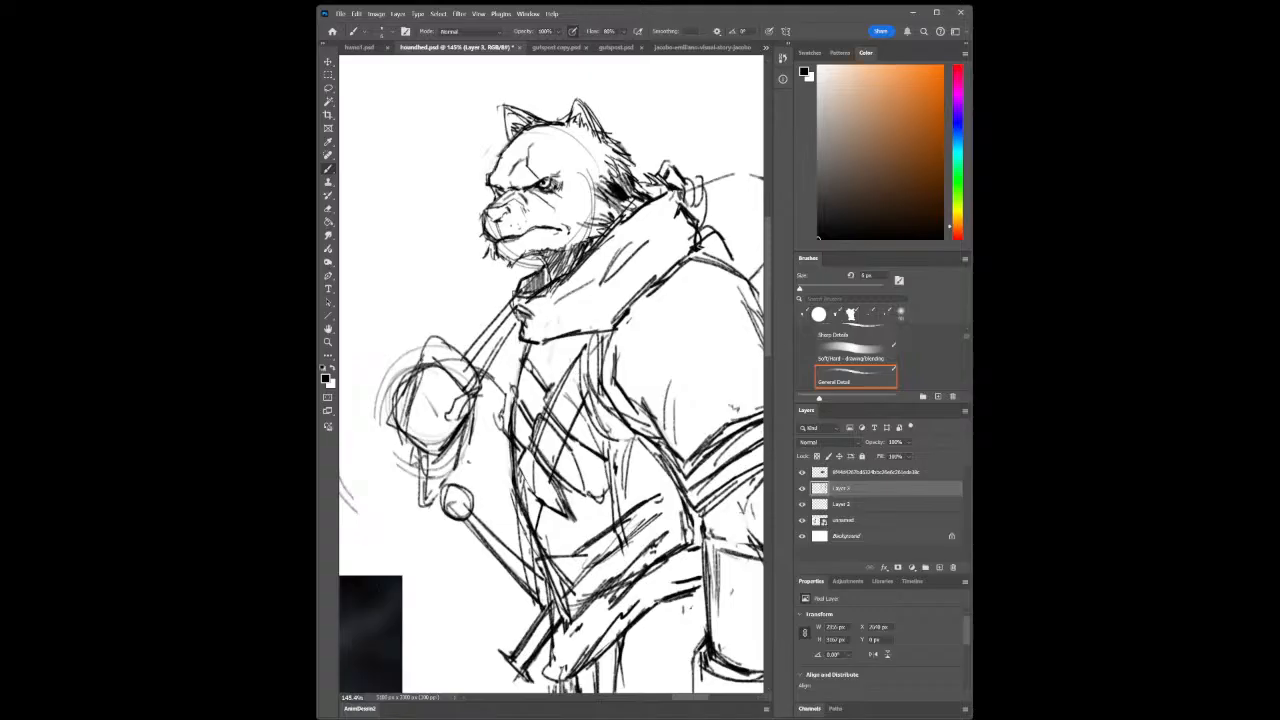
Add diagonal fold lines across the standing hound's scarf, from the throat up toward the shoulder
click(331, 342)
drag(560, 385, 503, 392)
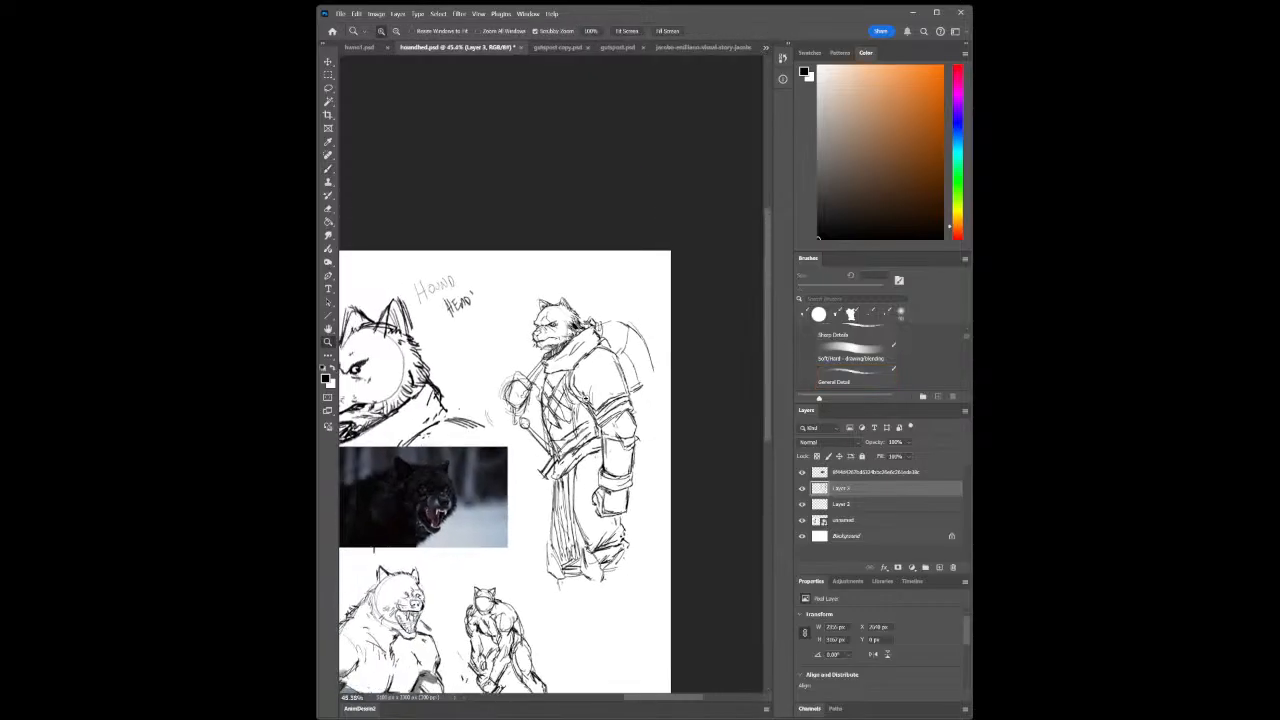
mouse_move(594, 370)
mouse_down()
mouse_move(614, 381)
mouse_move(545, 379)
mouse_move(600, 380)
mouse_up()
key(b)
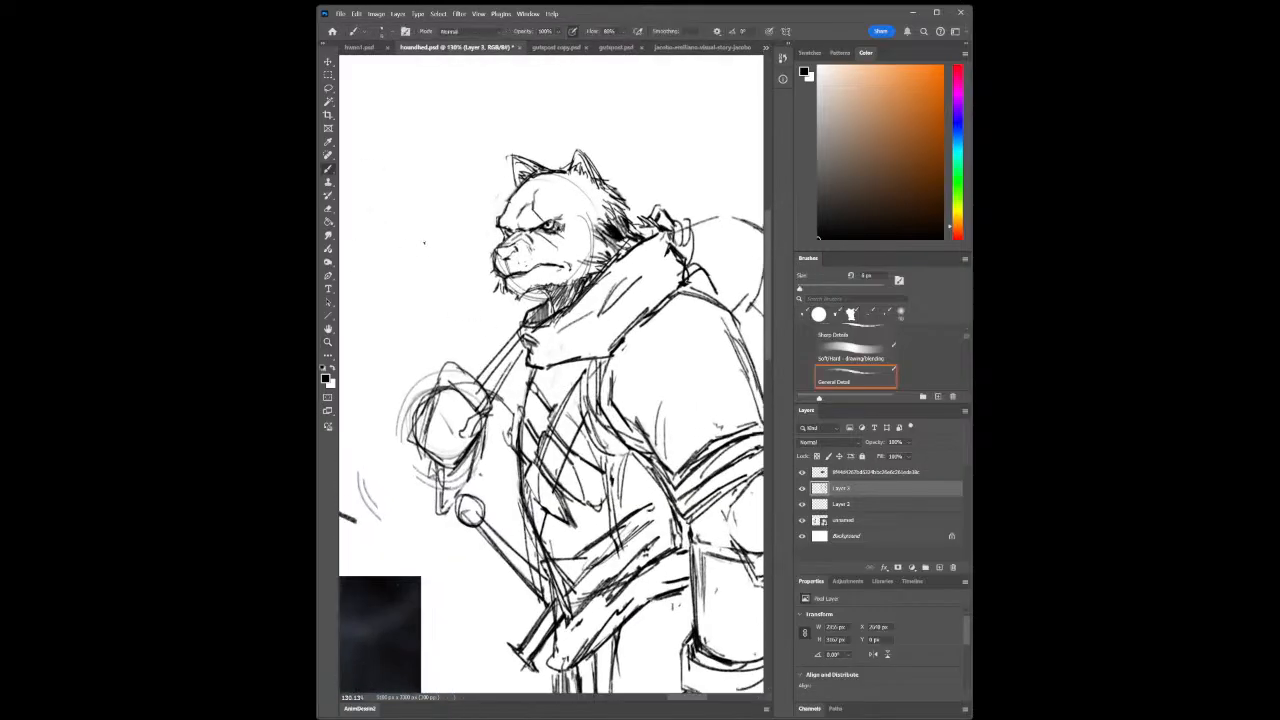
drag(528, 344, 598, 304)
mouse_move(530, 358)
mouse_down()
mouse_move(592, 336)
mouse_move(623, 281)
mouse_up()
drag(605, 307, 637, 269)
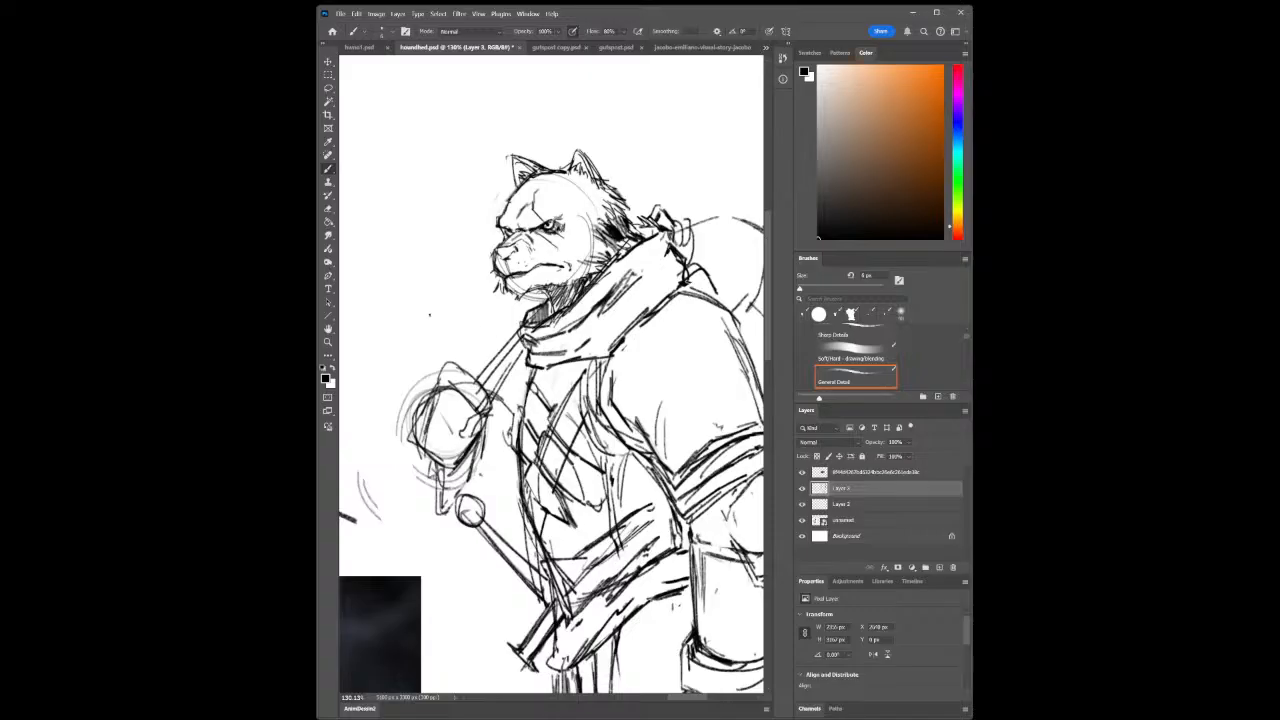
Examine the standing hound and its proportions against the other sketches on the sheet
click(328, 342)
drag(574, 442, 460, 460)
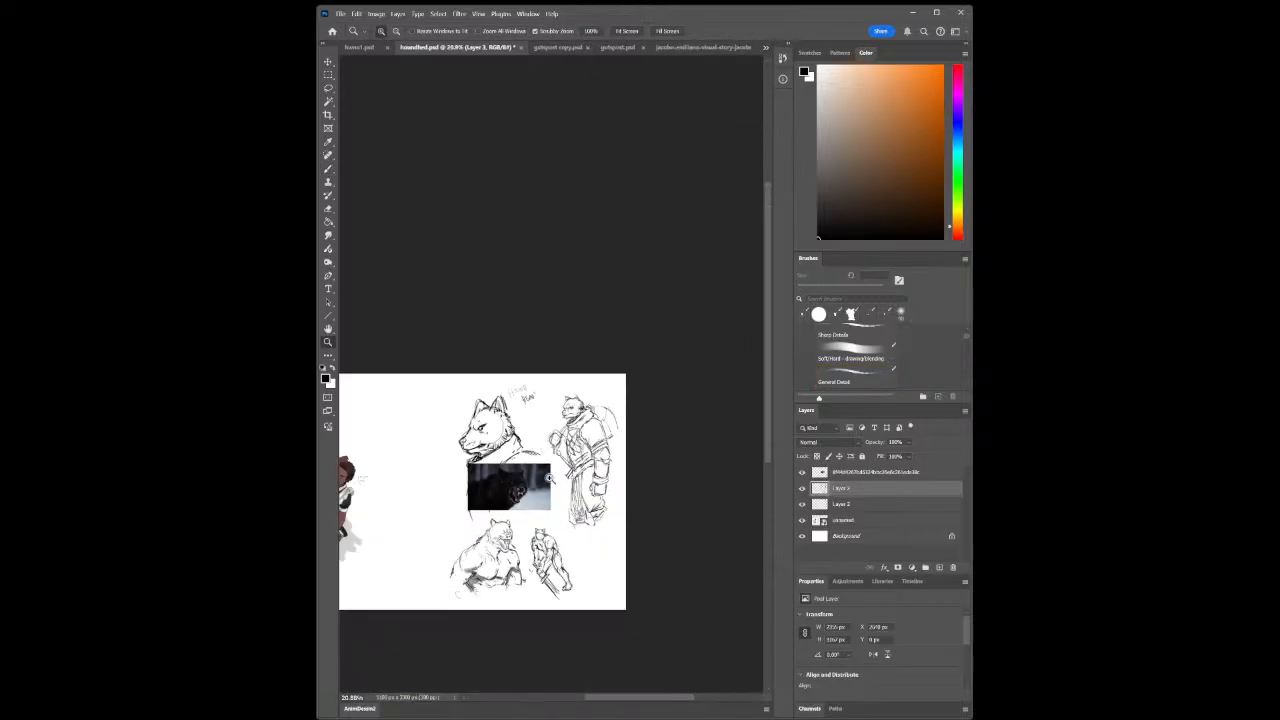
drag(557, 488, 607, 490)
mouse_move(603, 373)
mouse_down()
mouse_move(635, 380)
mouse_move(608, 385)
mouse_up()
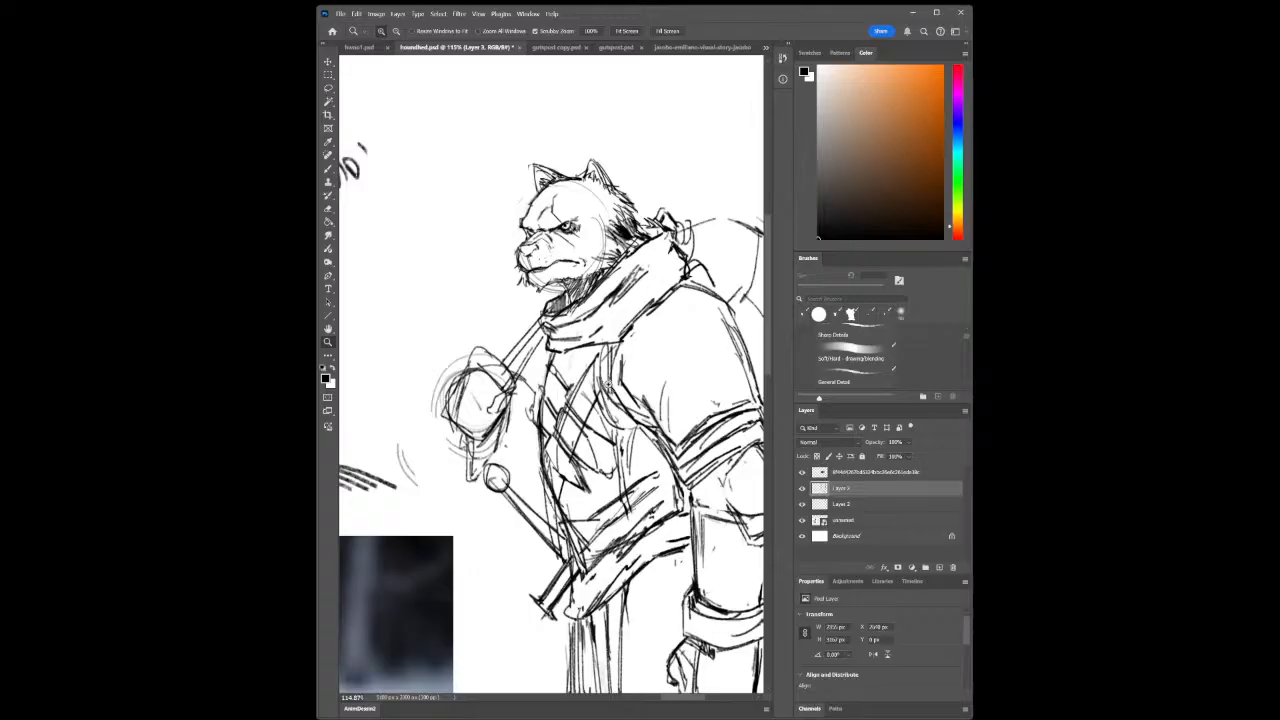
click(328, 169)
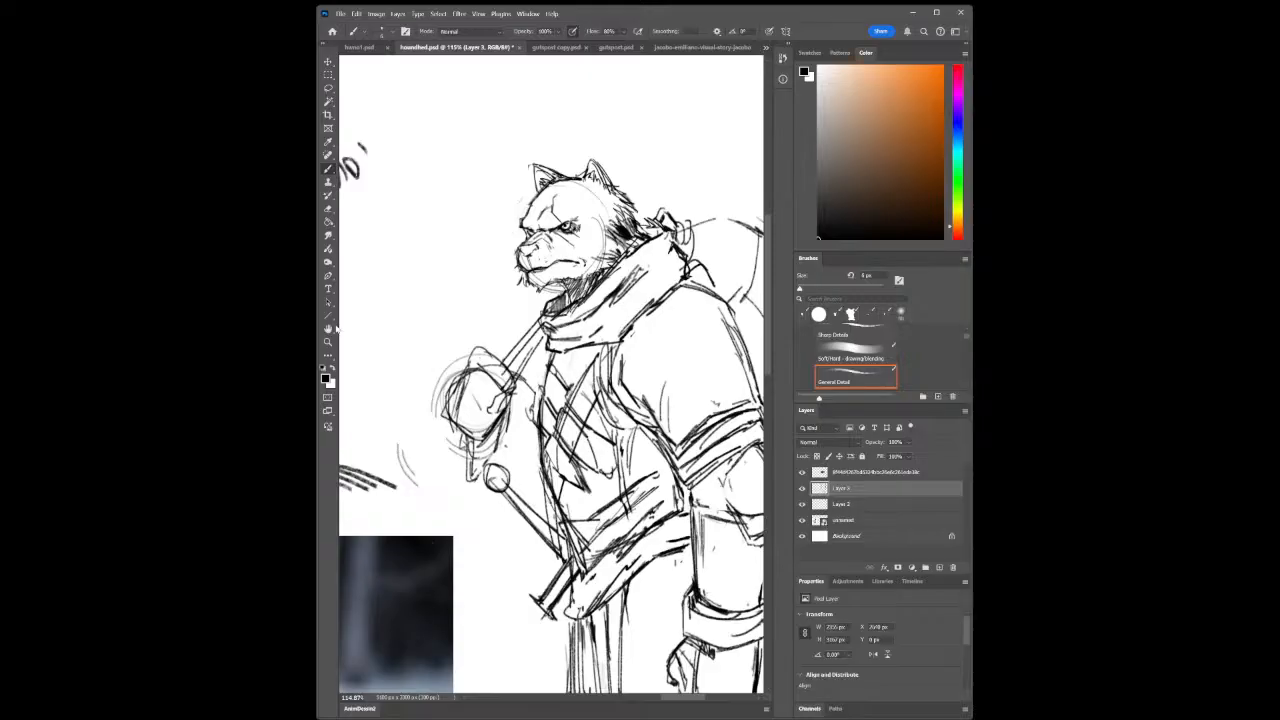
click(328, 342)
drag(560, 438, 455, 430)
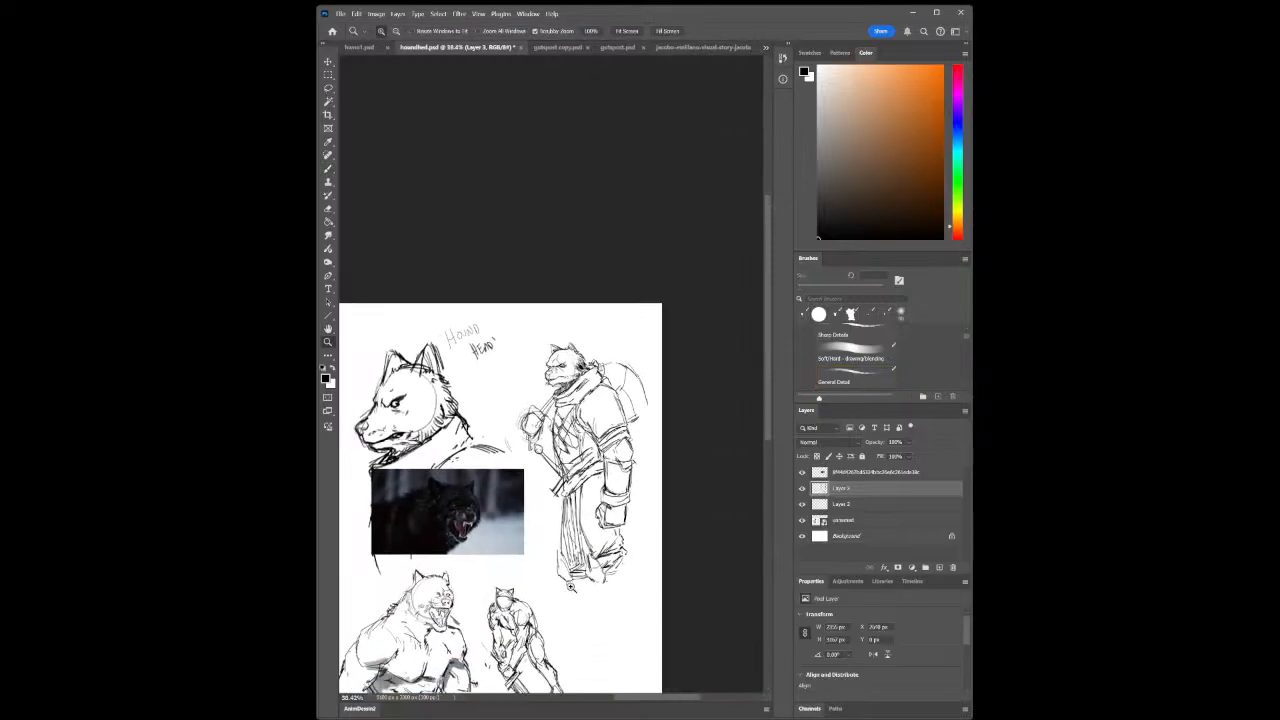
drag(569, 587, 552, 608)
drag(476, 650, 526, 638)
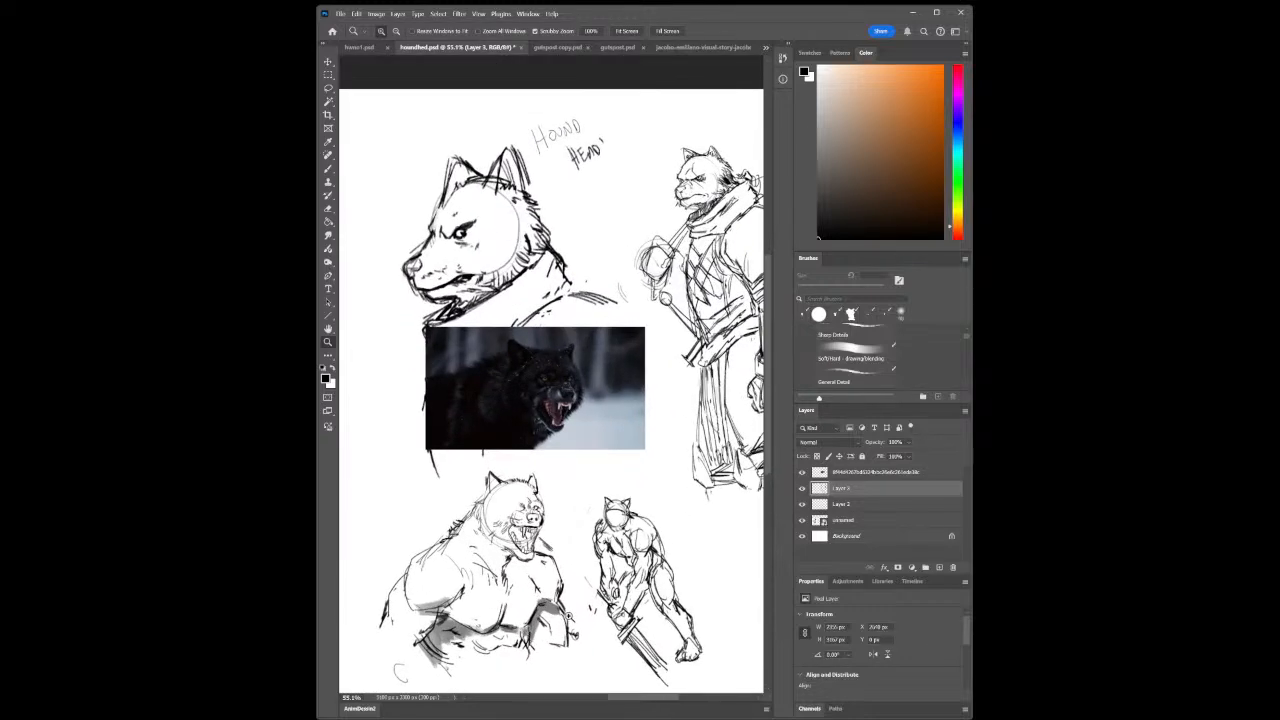
Add short fur strokes at the base of the snarling bust's near ear and darken the far ear's outline
drag(543, 574, 558, 484)
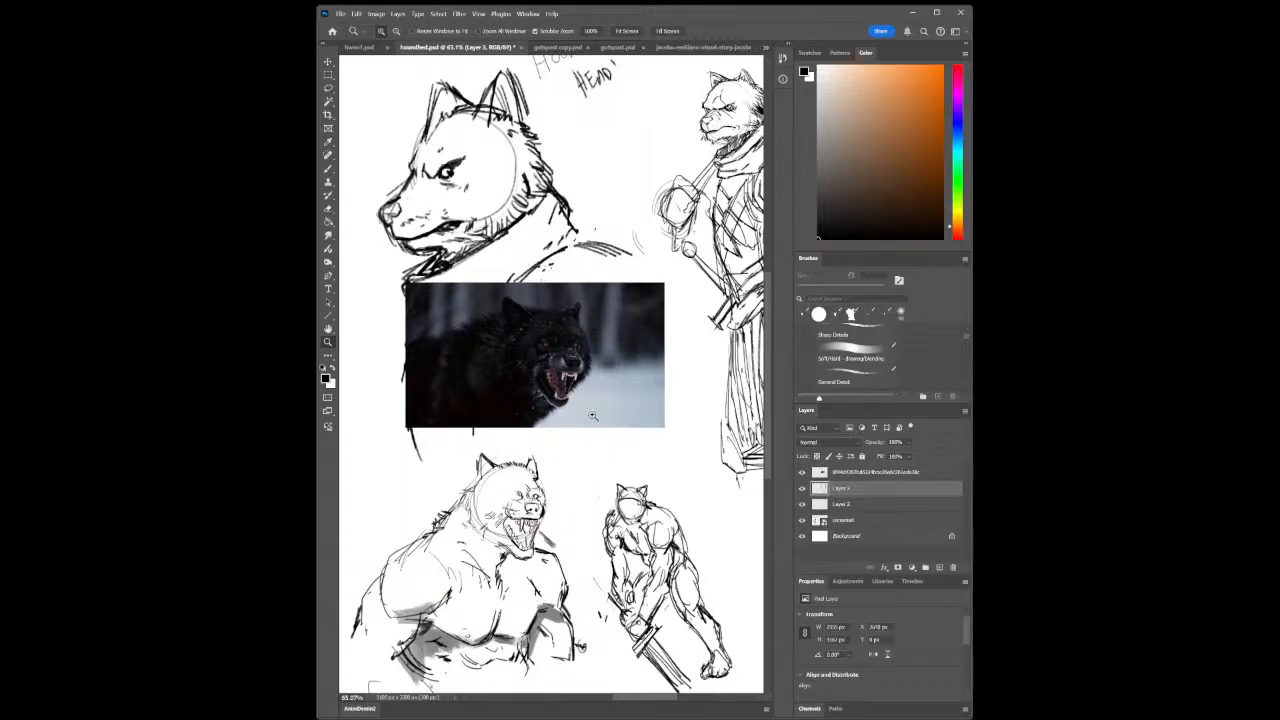
drag(502, 527, 531, 535)
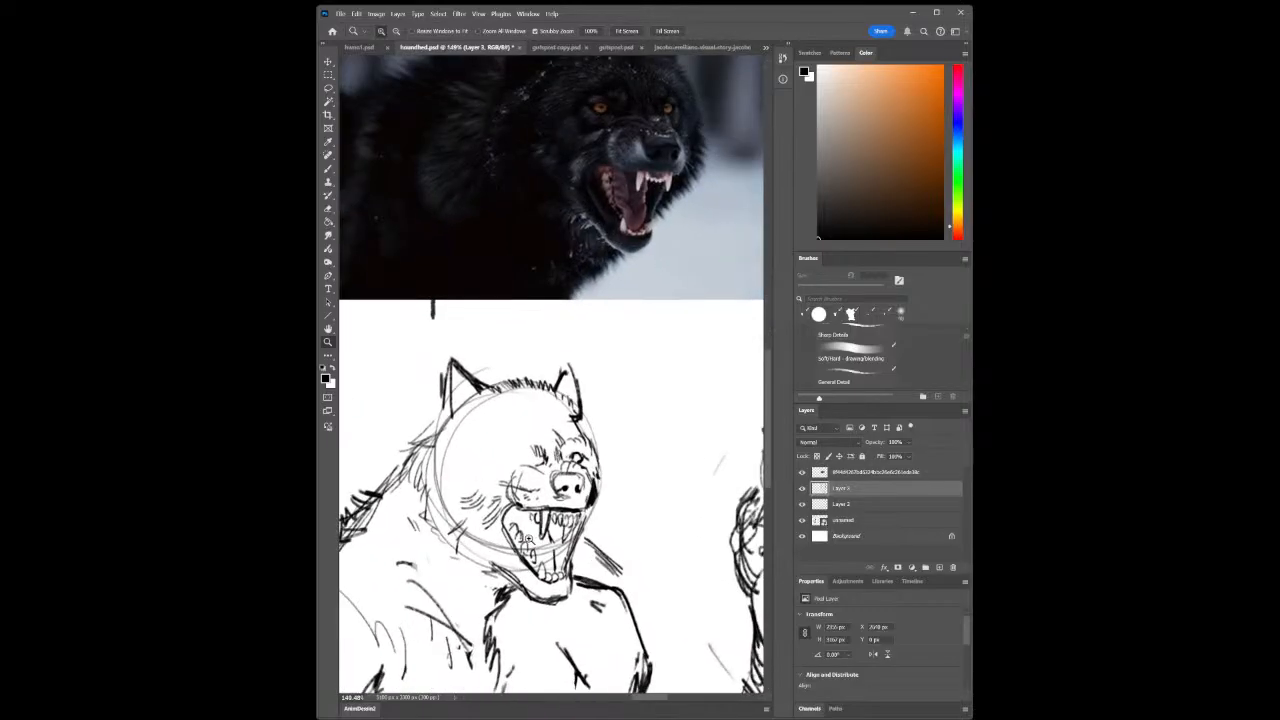
click(328, 168)
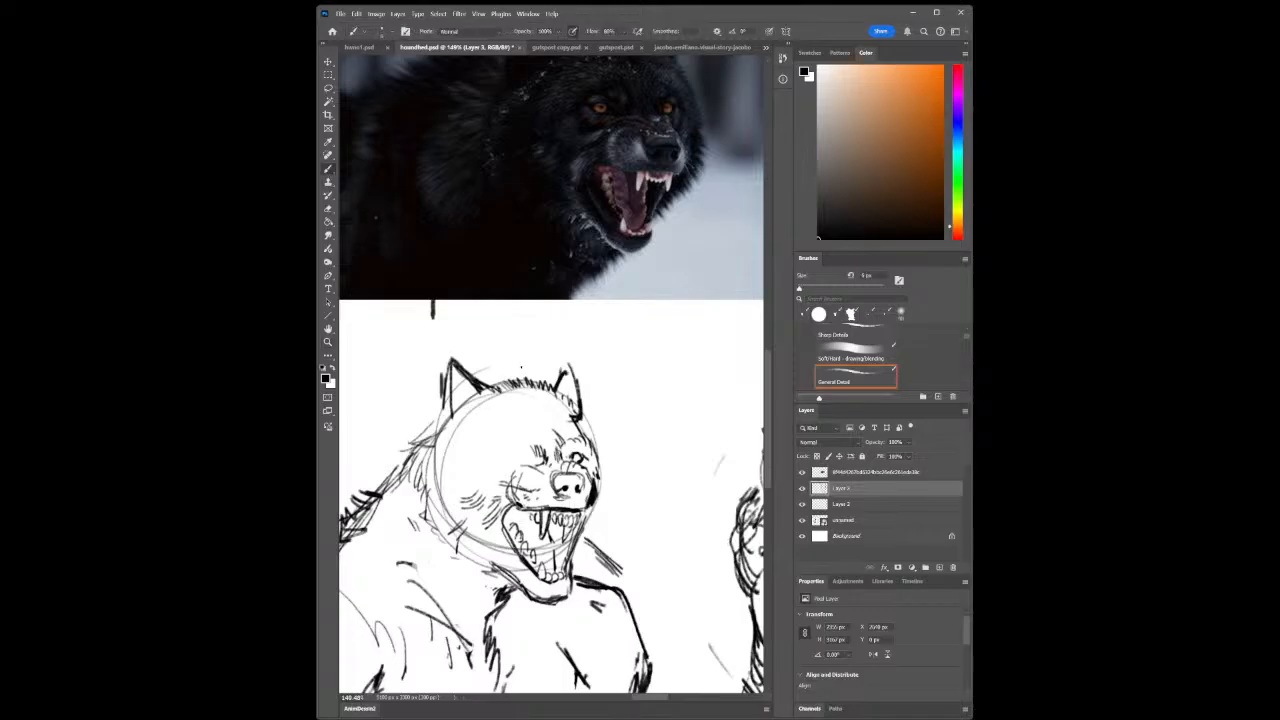
mouse_move(457, 406)
mouse_down()
mouse_move(462, 418)
mouse_move(472, 409)
mouse_up()
drag(473, 395, 486, 401)
drag(474, 393, 473, 408)
drag(462, 401, 462, 411)
mouse_move(566, 363)
mouse_down()
mouse_move(550, 387)
mouse_move(582, 430)
mouse_up()
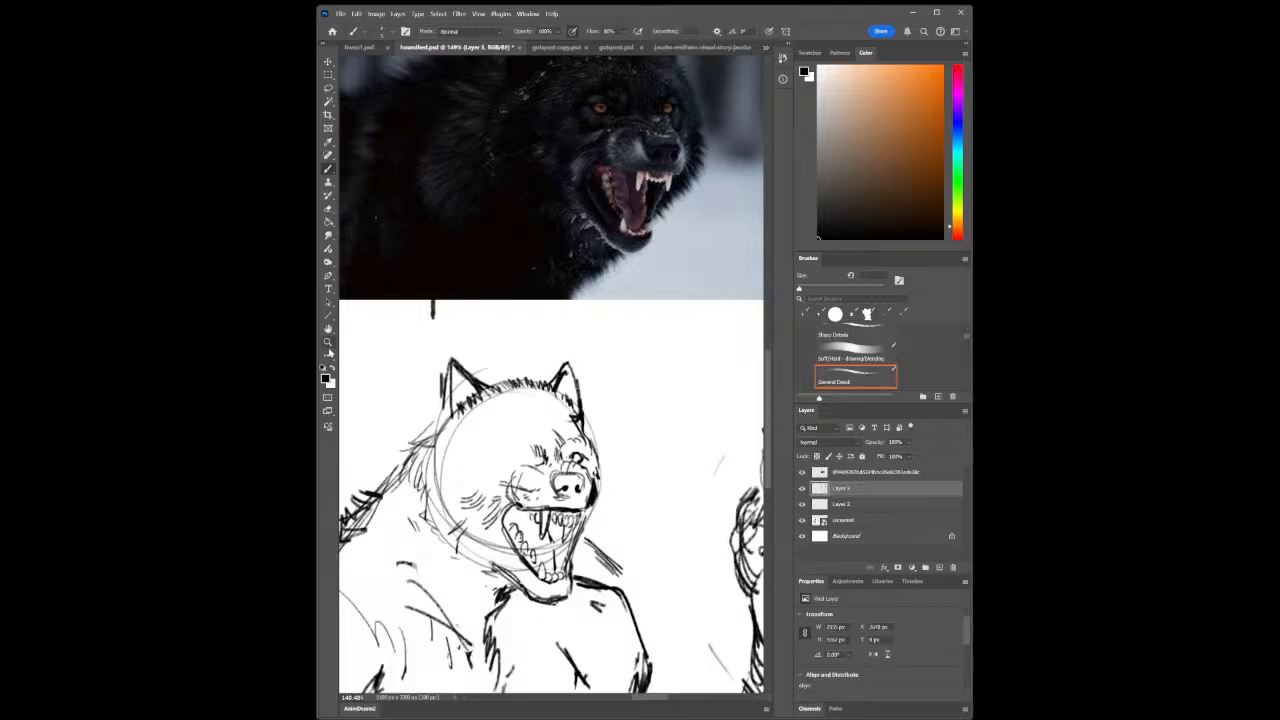
Add short fur strokes across the snarling bust's lower neck, above the near shoulder and chest
click(328, 343)
drag(534, 502, 503, 531)
drag(517, 578, 538, 583)
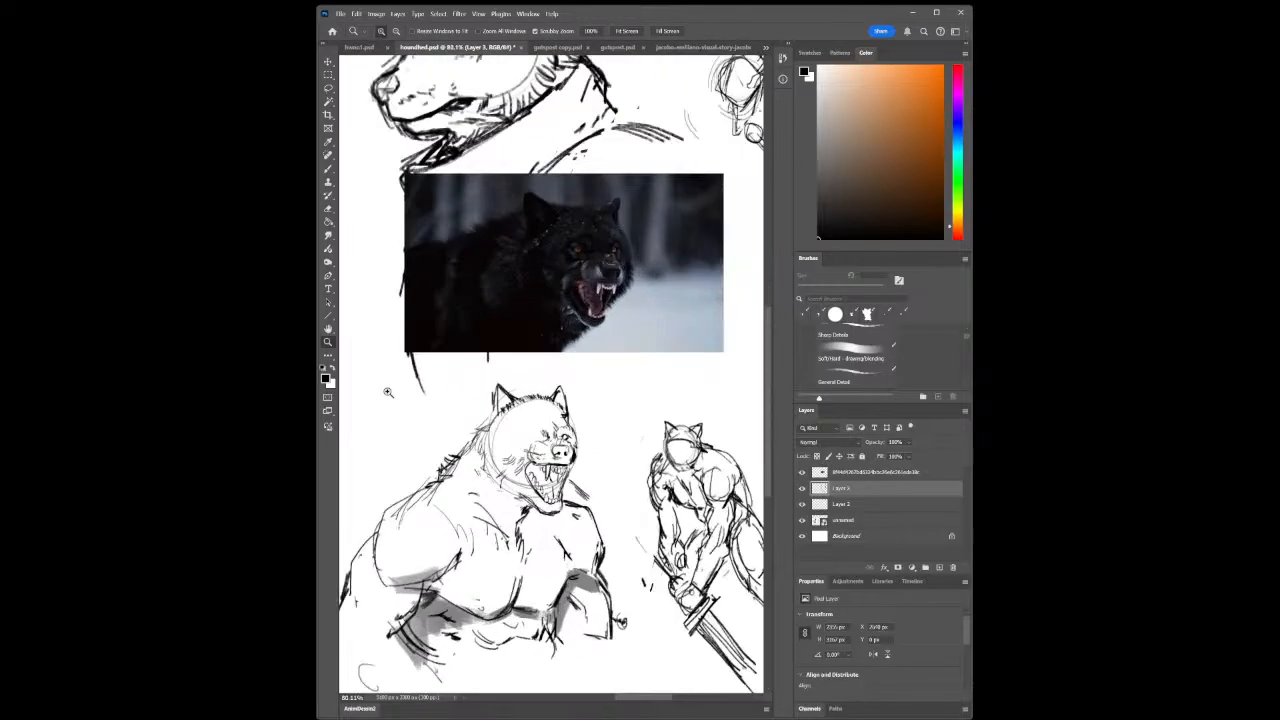
click(328, 168)
drag(444, 490, 495, 515)
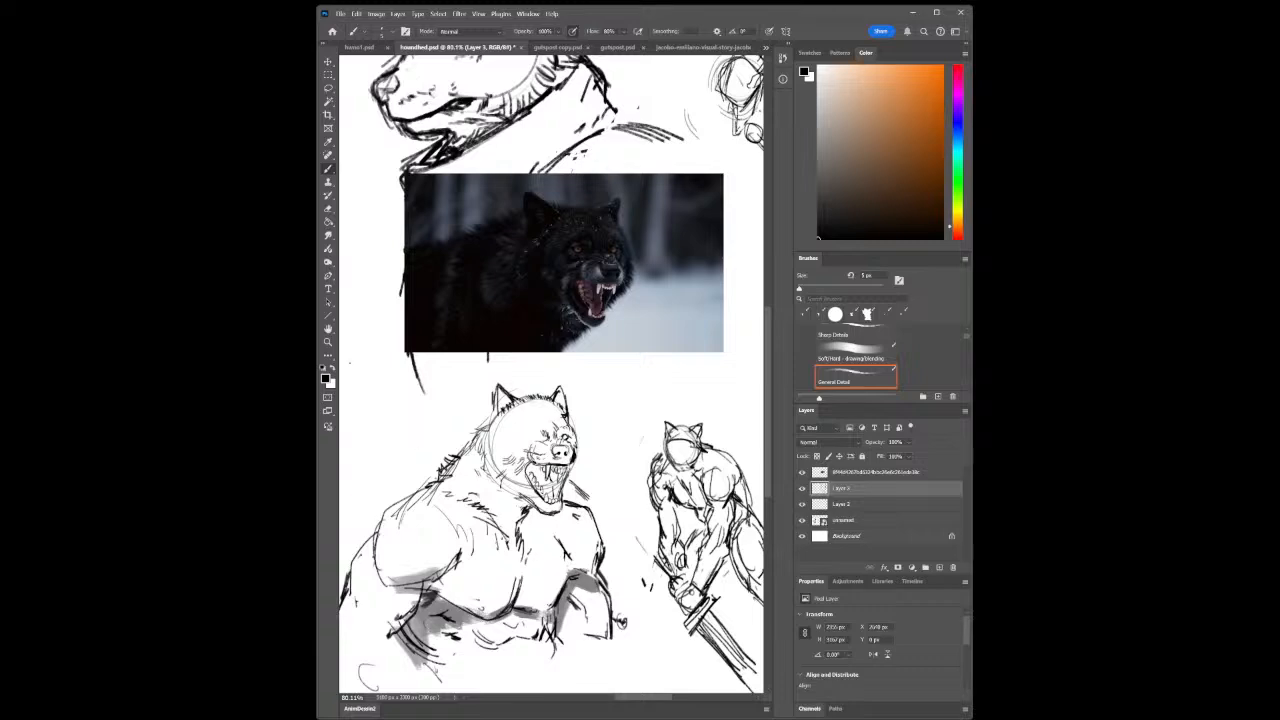
Darken the snarling bust's furrowed brow and the upper contour of its muzzle
key(z)
drag(507, 484, 435, 500)
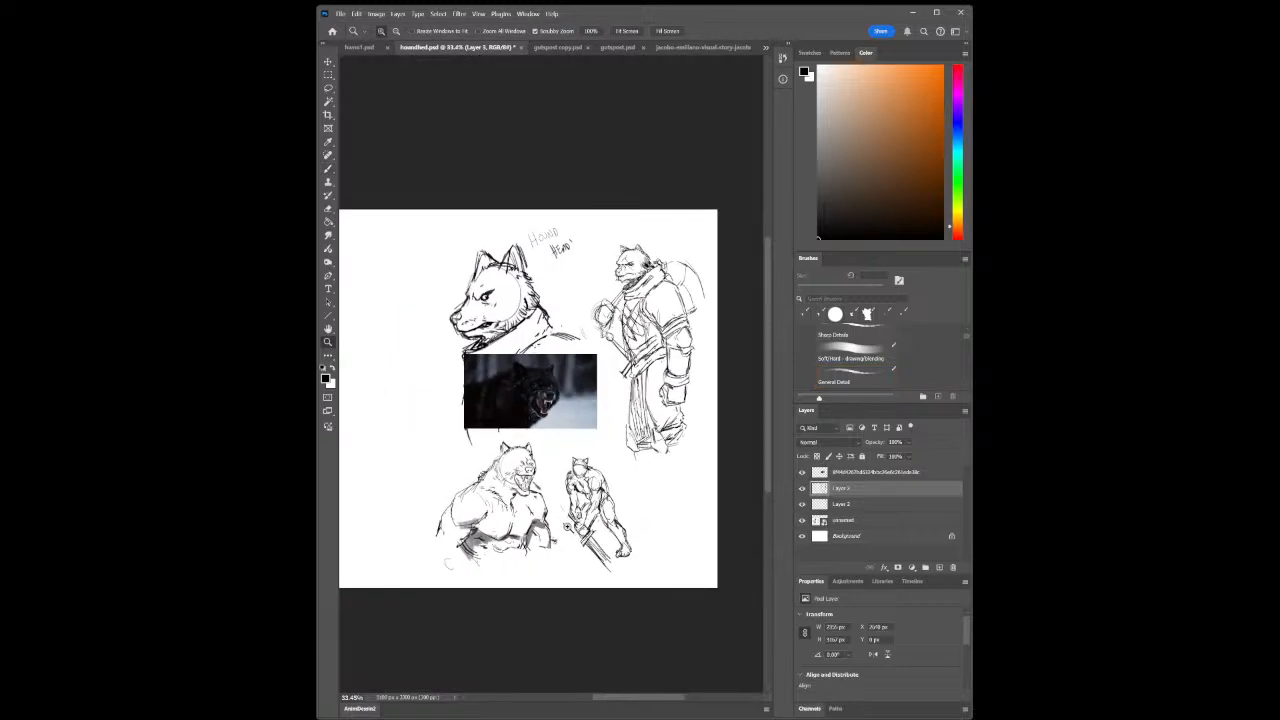
drag(518, 508, 525, 502)
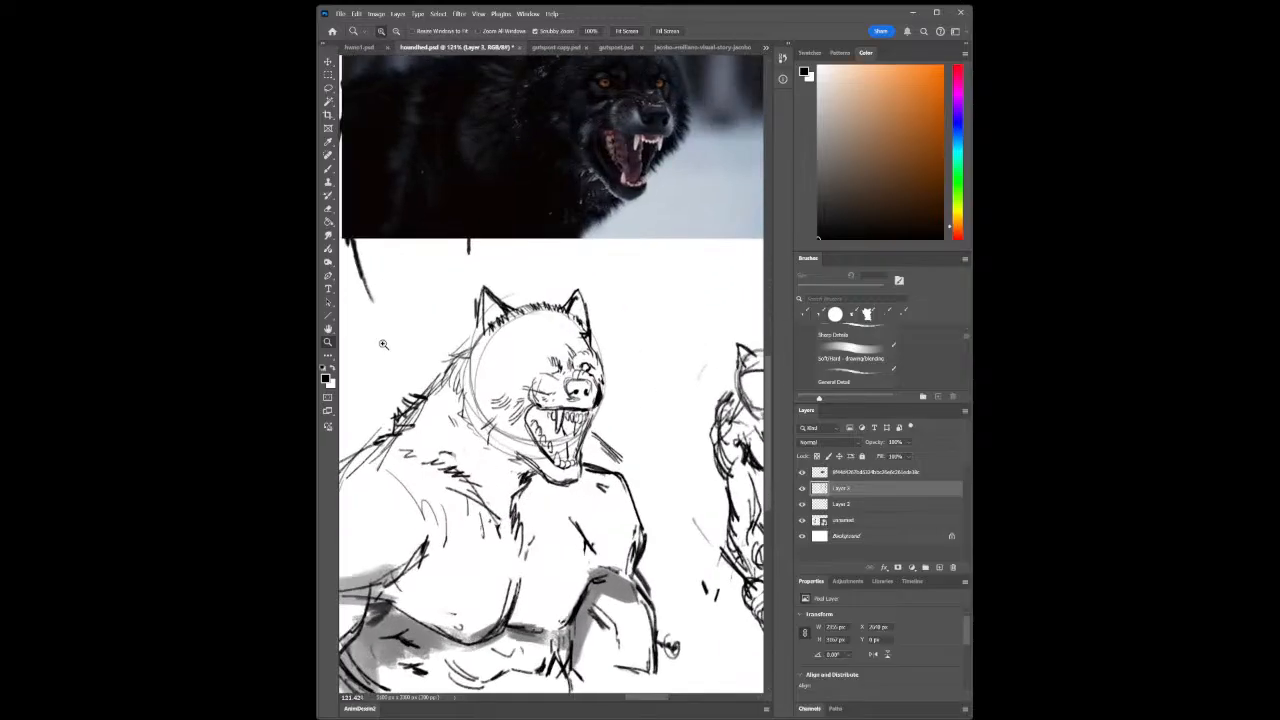
click(328, 168)
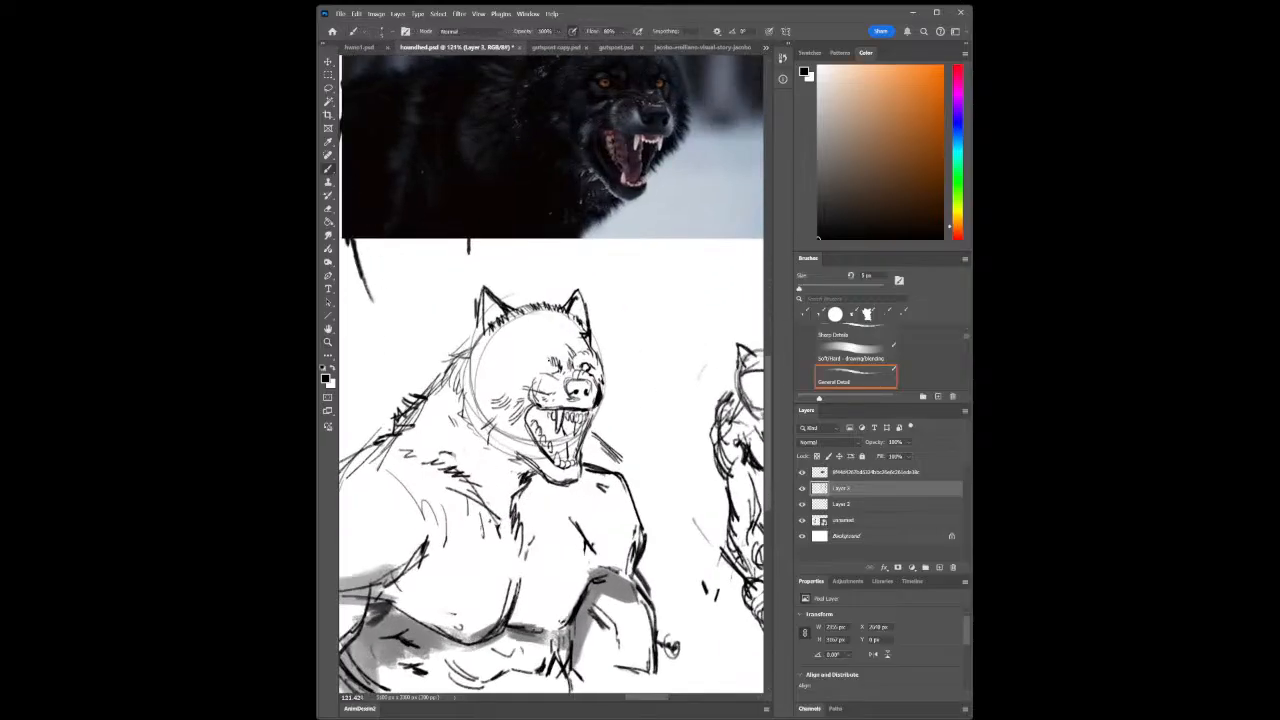
drag(541, 356, 562, 373)
mouse_move(549, 371)
mouse_down()
mouse_move(563, 375)
mouse_move(541, 381)
mouse_move(559, 379)
mouse_up()
mouse_move(551, 375)
mouse_down()
mouse_move(533, 395)
mouse_move(529, 377)
mouse_up()
click(328, 355)
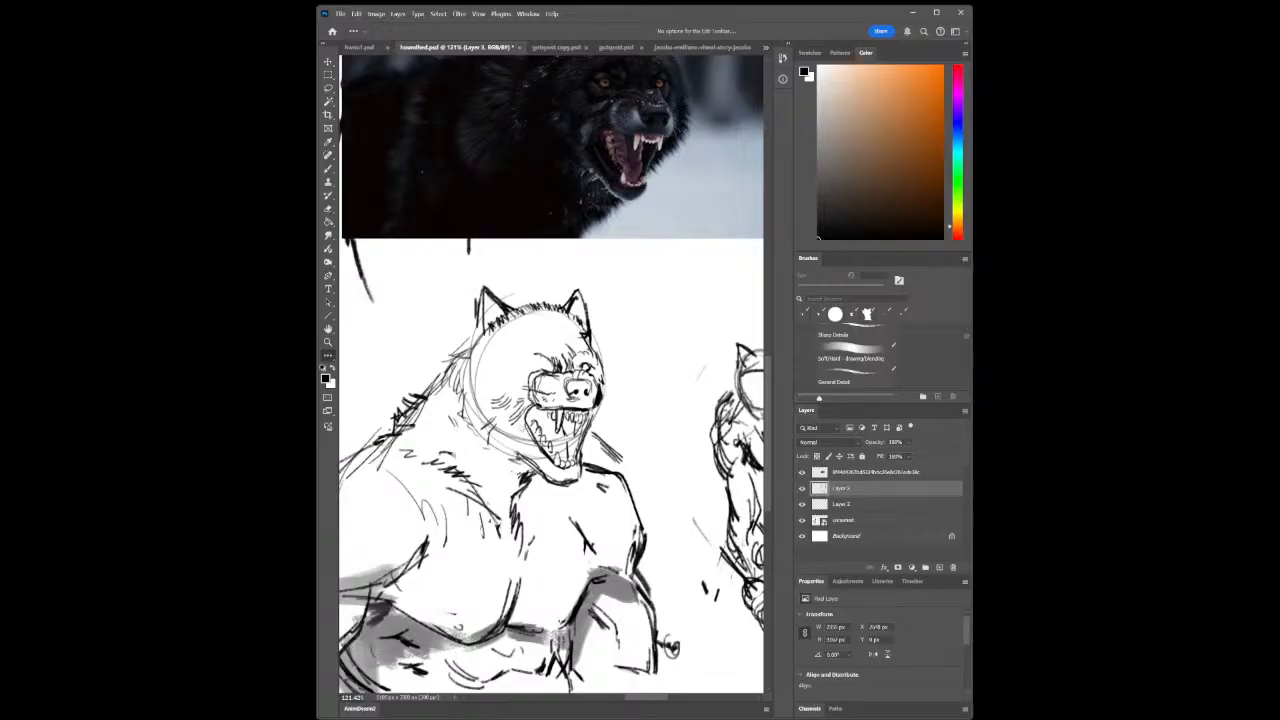
click(328, 342)
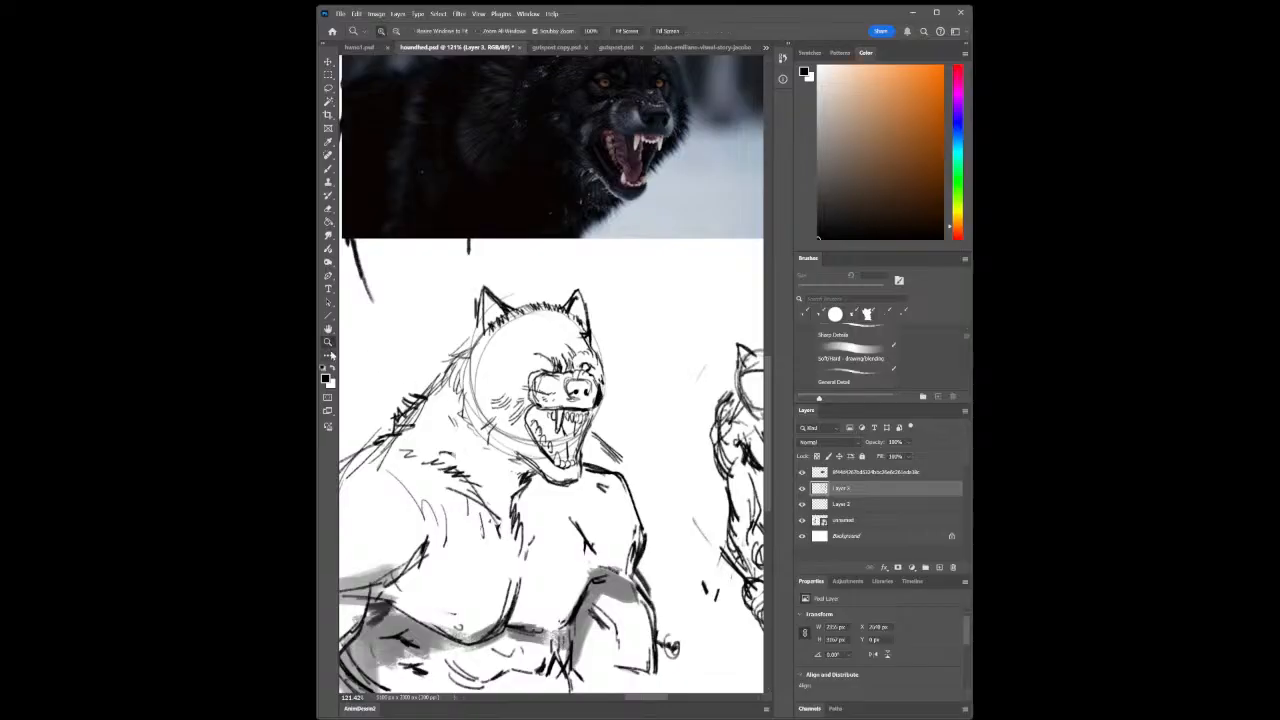
mouse_move(521, 420)
mouse_down()
mouse_move(445, 422)
mouse_move(493, 474)
mouse_move(400, 455)
mouse_move(408, 423)
mouse_up()
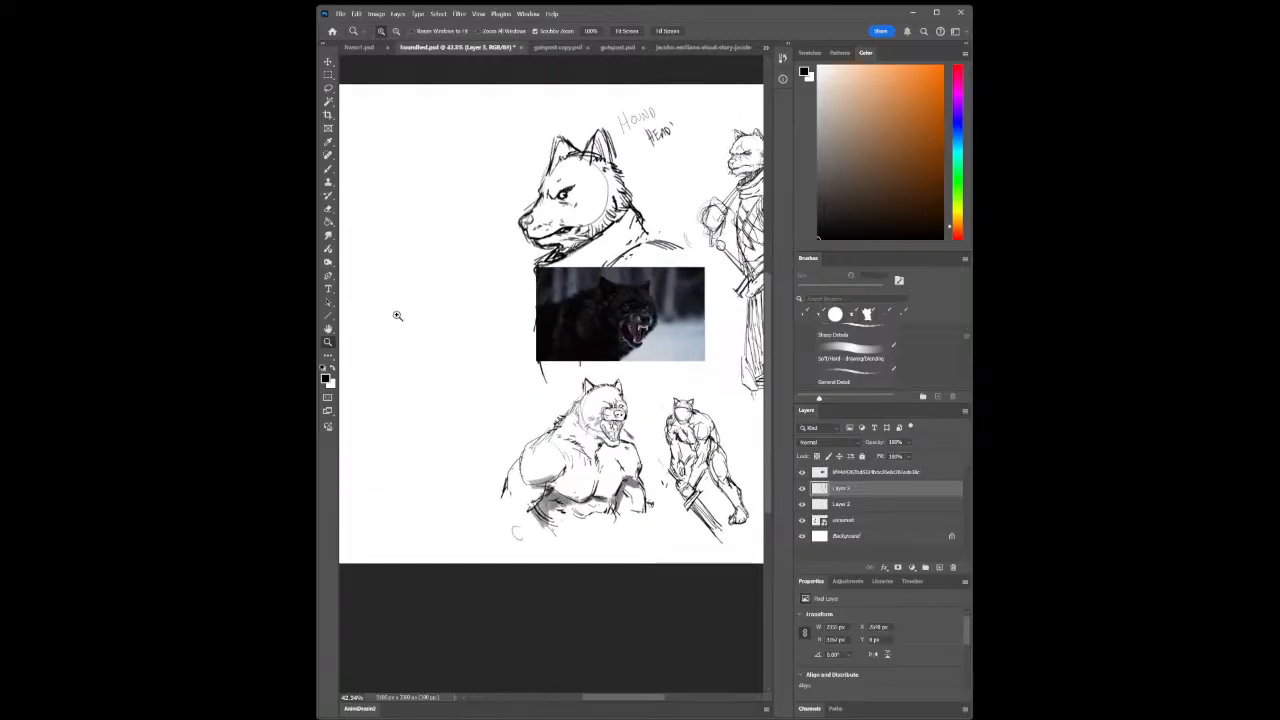
key(b)
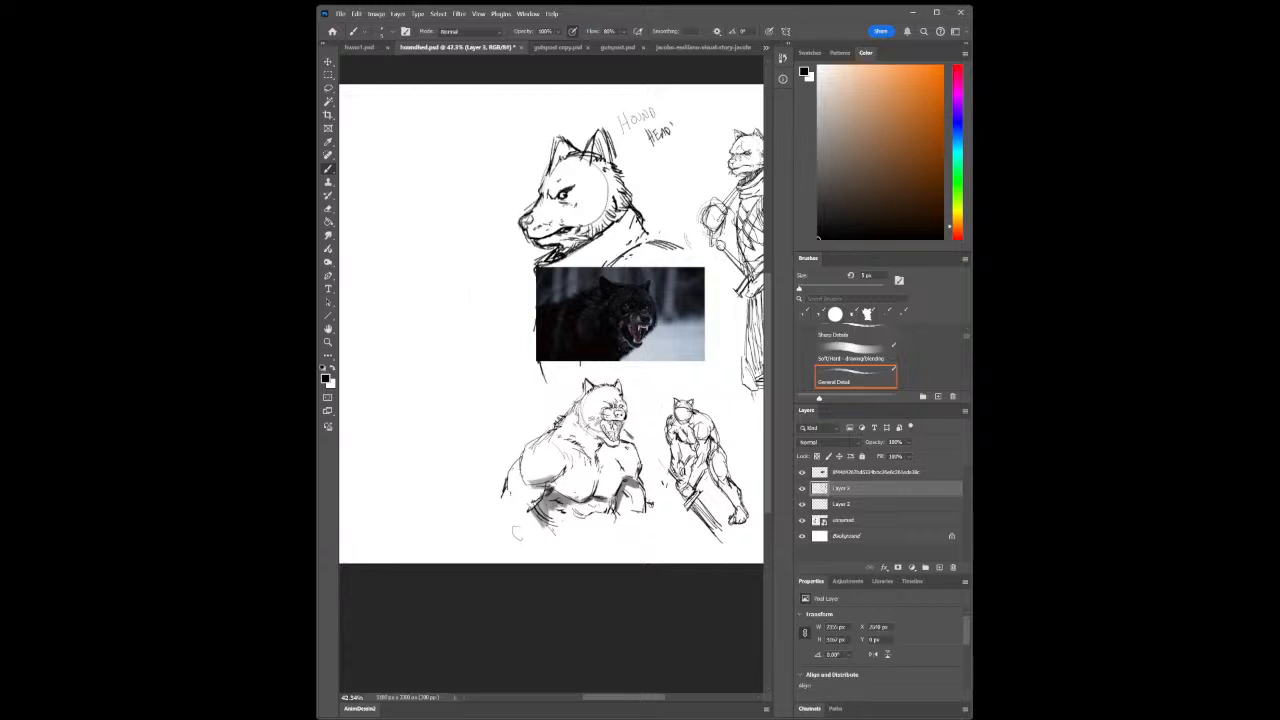
click(328, 342)
mouse_move(612, 396)
mouse_down()
mouse_move(652, 421)
mouse_move(628, 421)
mouse_move(690, 438)
mouse_up()
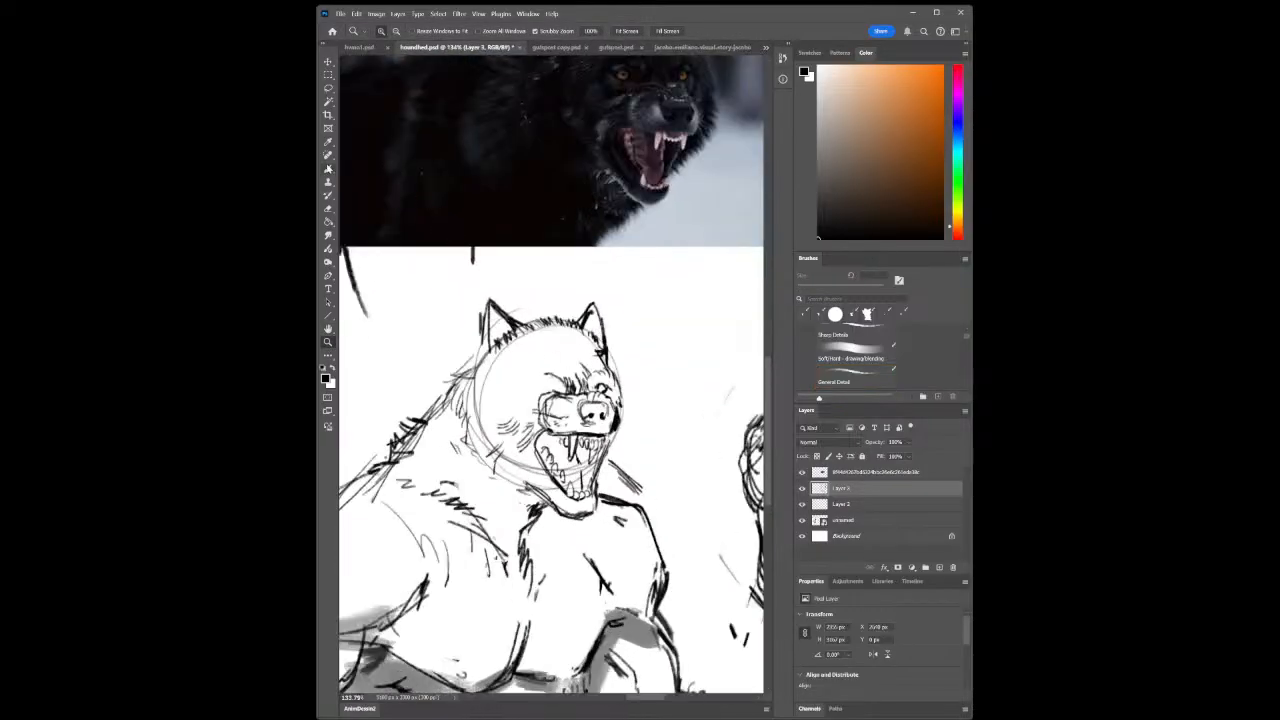
Draw darker brow and eye strokes on the near side of the snarling bust's face
click(328, 168)
mouse_move(526, 373)
mouse_down()
mouse_move(568, 383)
mouse_move(522, 391)
mouse_move(556, 391)
mouse_move(546, 394)
mouse_move(529, 380)
mouse_move(535, 365)
mouse_move(533, 383)
mouse_move(555, 374)
mouse_up()
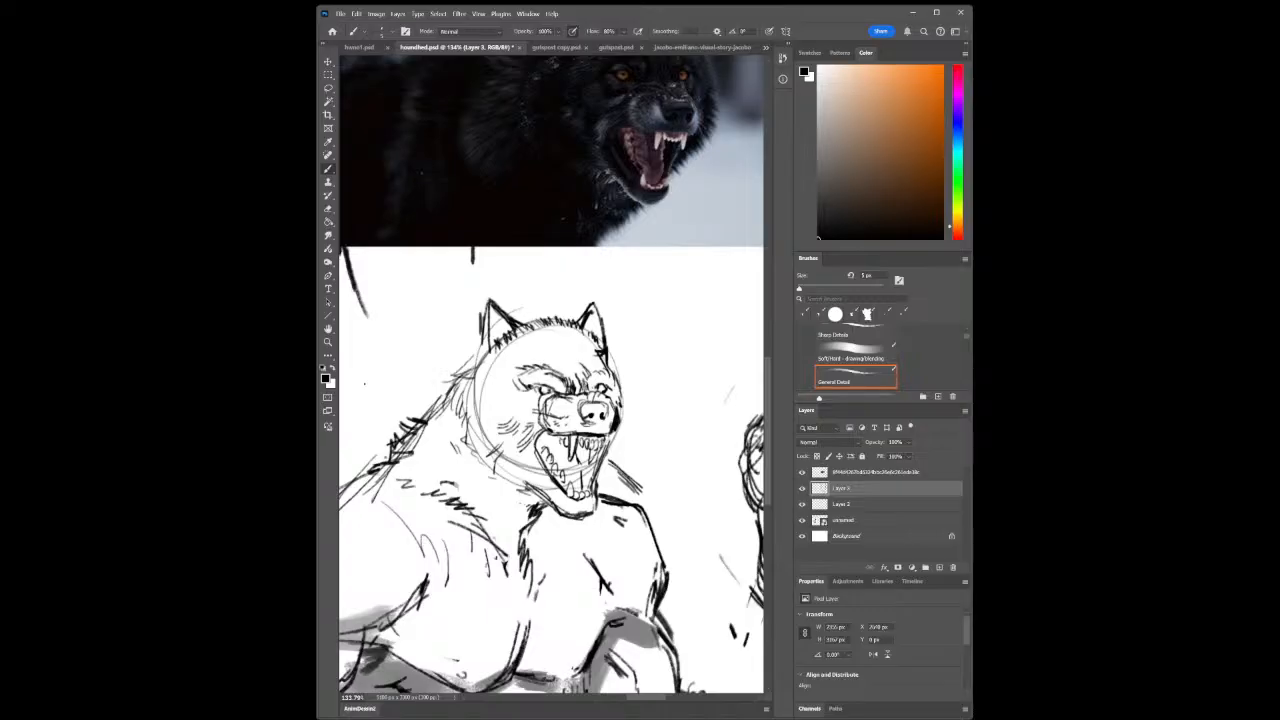
Extend the snarling bust's near arm with outer contour strokes and darken the crease by the armpit
click(328, 342)
drag(486, 394, 470, 464)
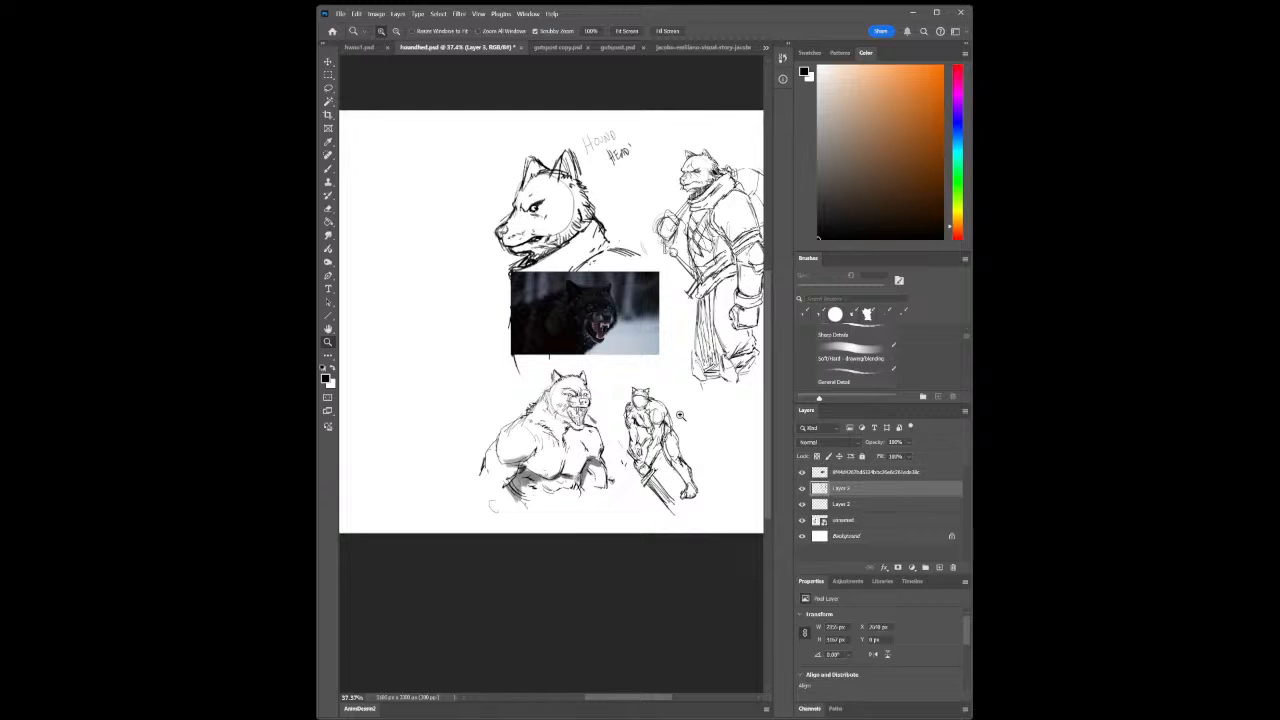
drag(500, 503, 540, 505)
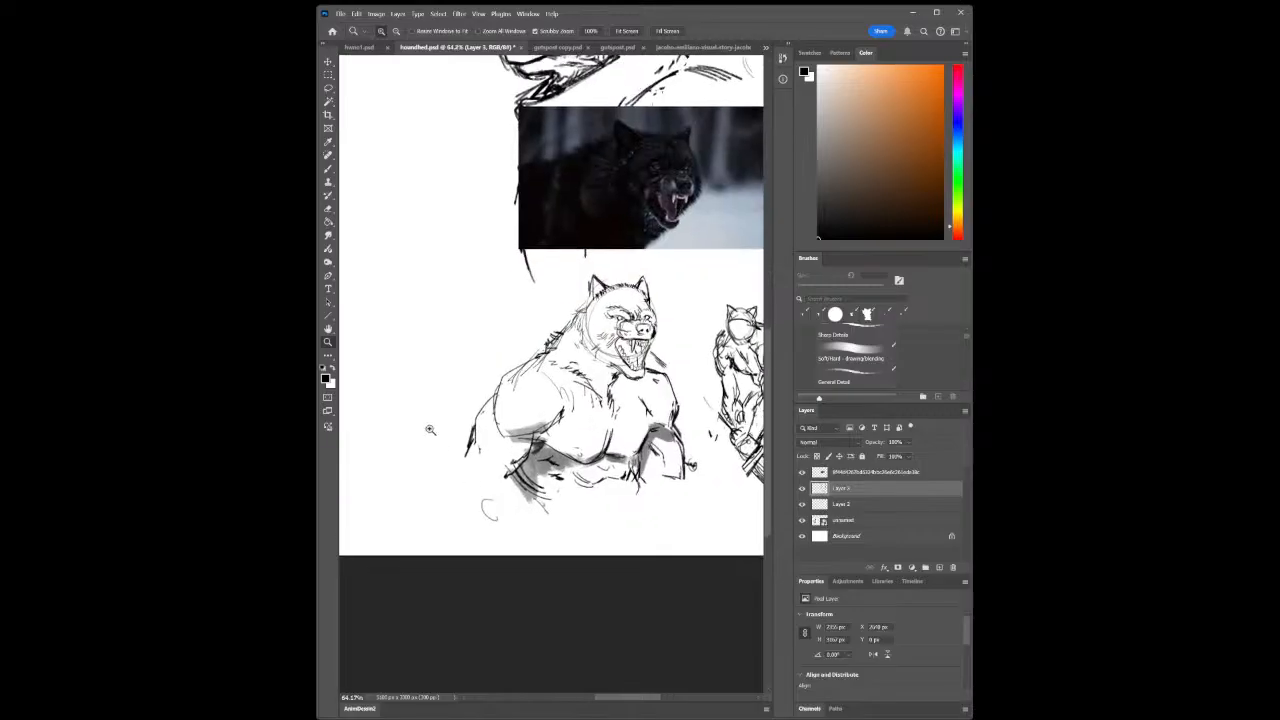
key(b)
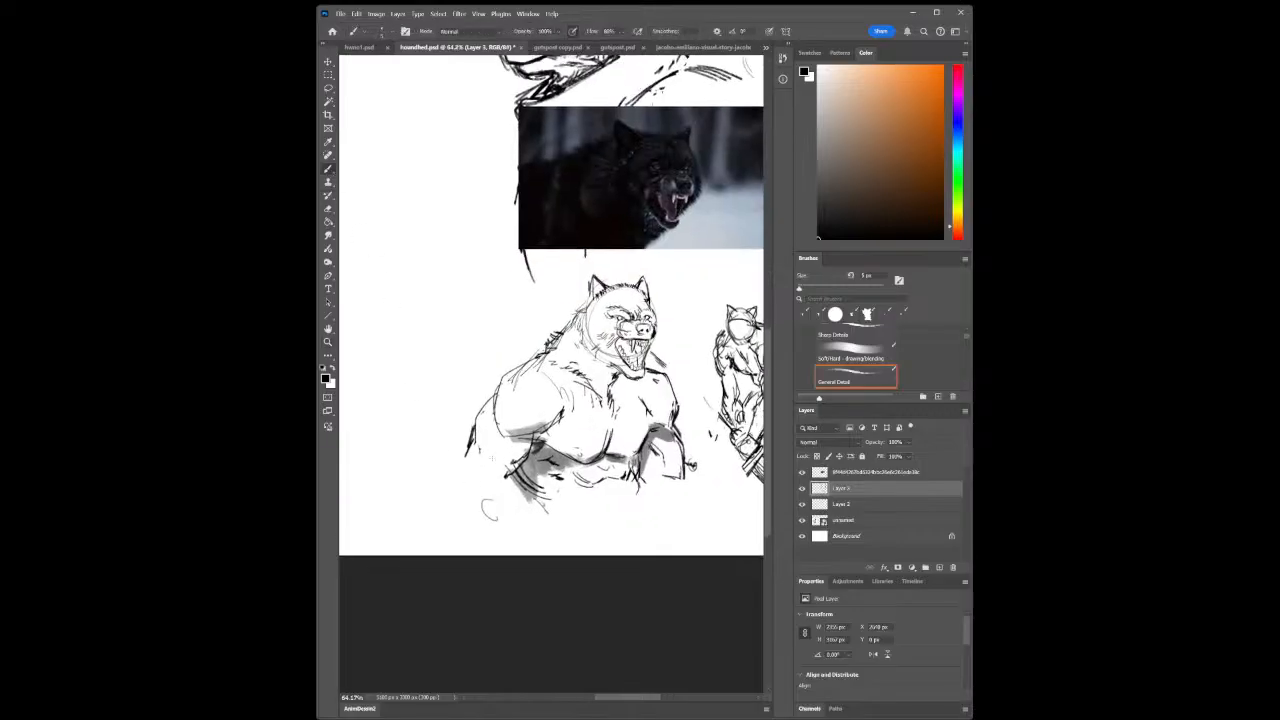
drag(467, 456, 490, 493)
drag(511, 461, 531, 443)
Add short dark fur strokes along the back of the snarling bust's neck and inner lines in both ears
click(328, 342)
mouse_move(534, 449)
mouse_down()
mouse_move(504, 455)
mouse_move(570, 453)
mouse_up()
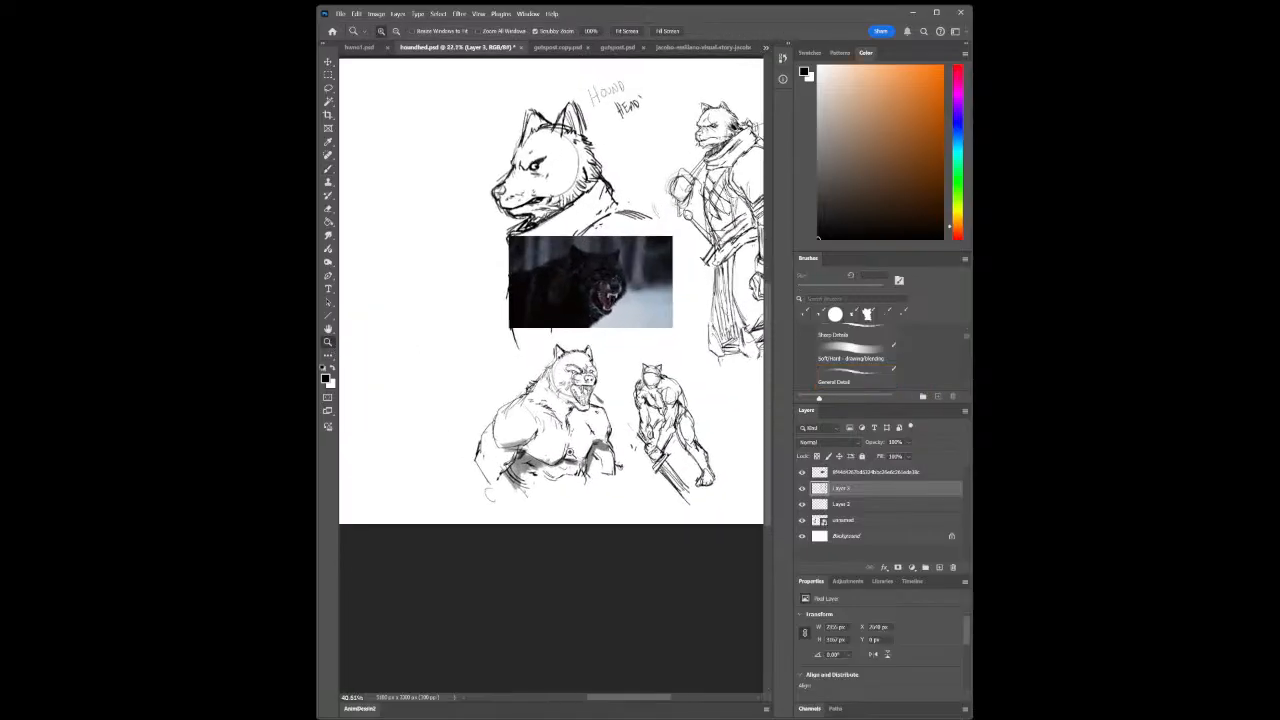
key(b)
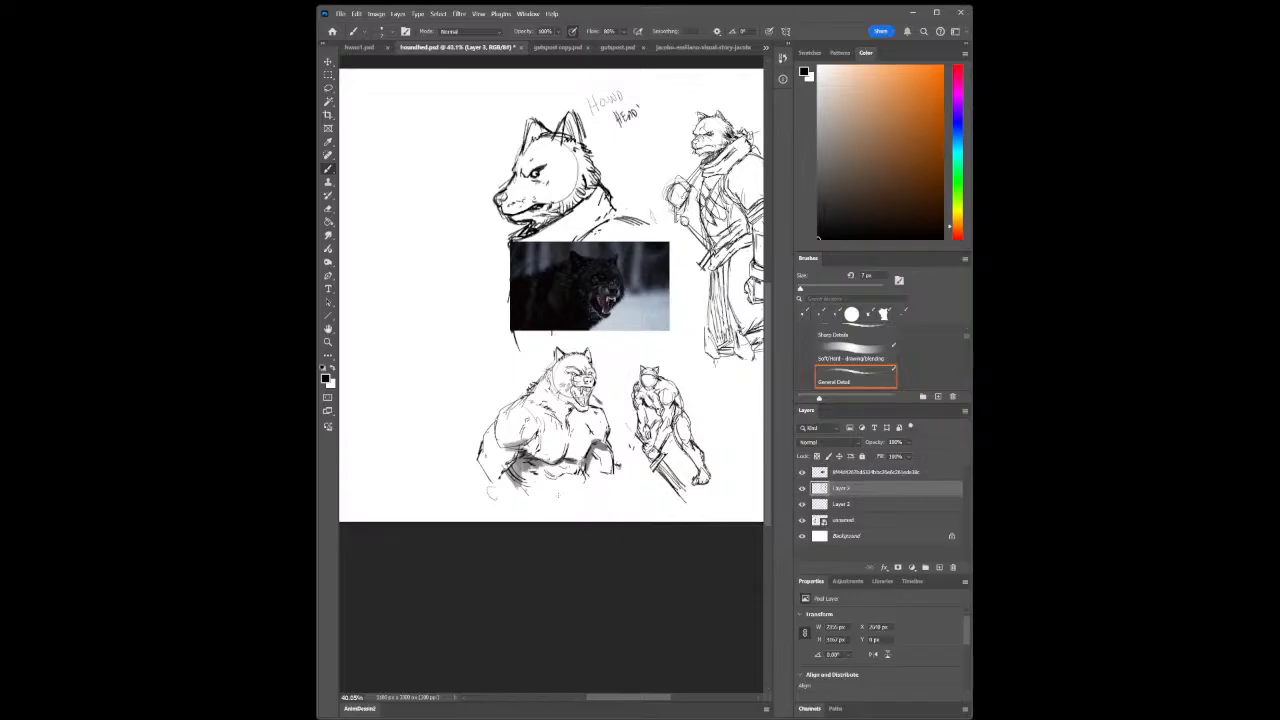
key(z)
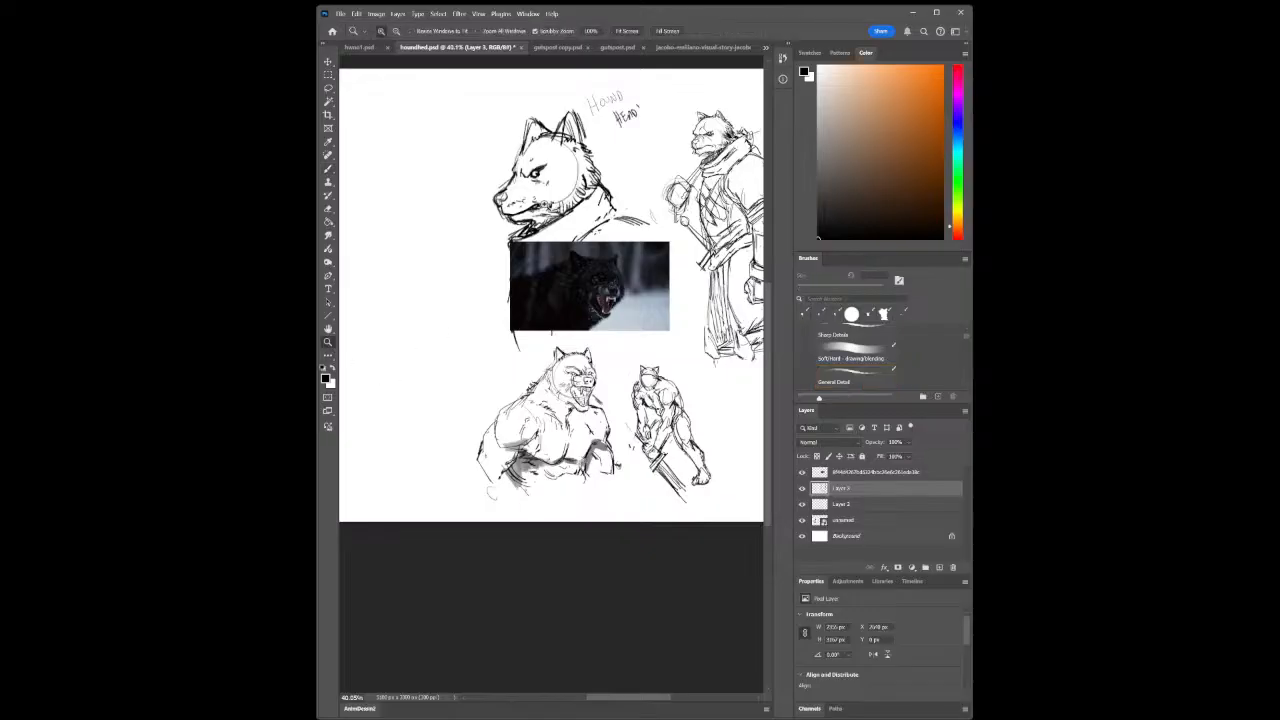
drag(580, 418, 610, 421)
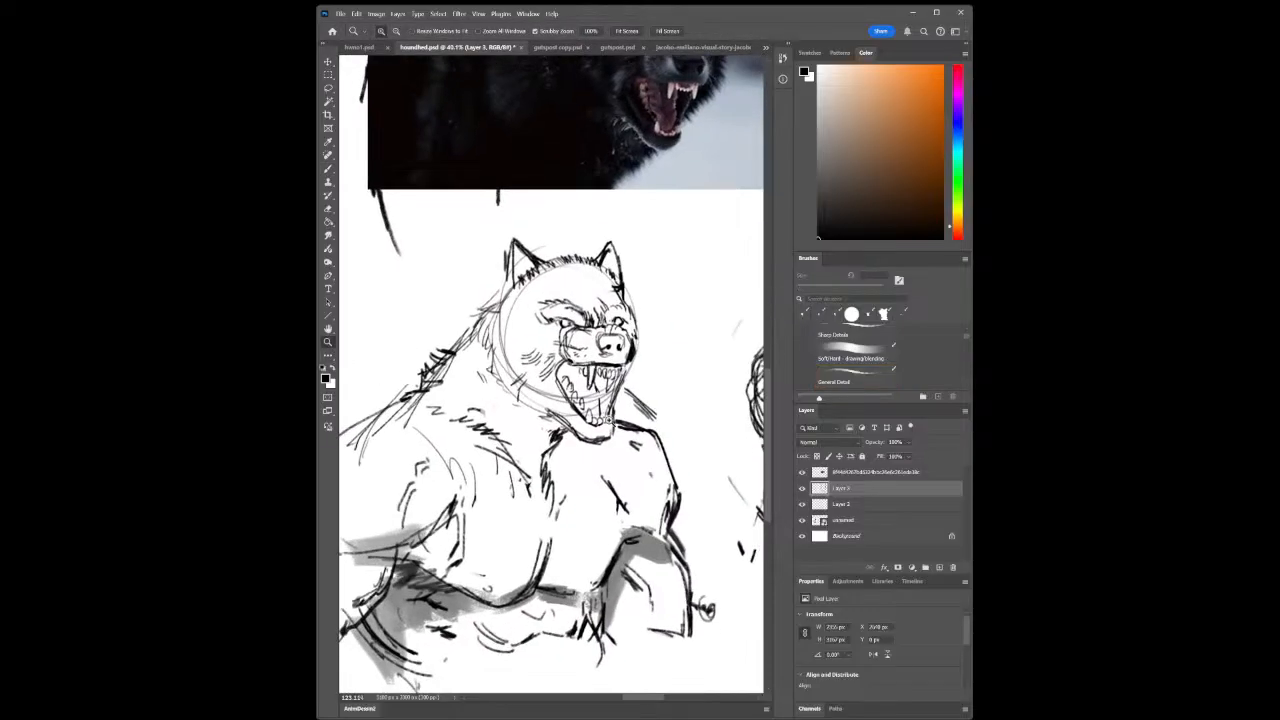
click(328, 168)
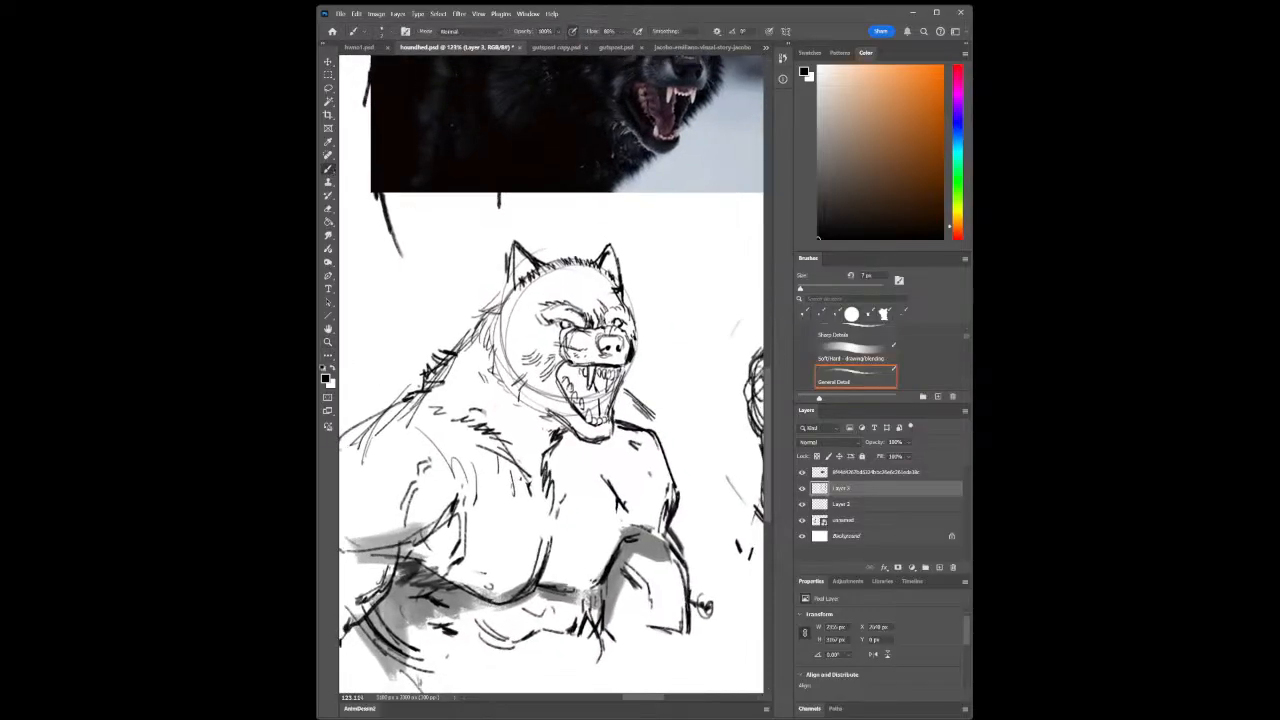
mouse_move(448, 352)
mouse_down()
mouse_move(505, 290)
mouse_move(489, 309)
mouse_up()
drag(522, 265, 517, 267)
mouse_move(614, 260)
mouse_down()
mouse_move(604, 270)
mouse_move(616, 263)
mouse_up()
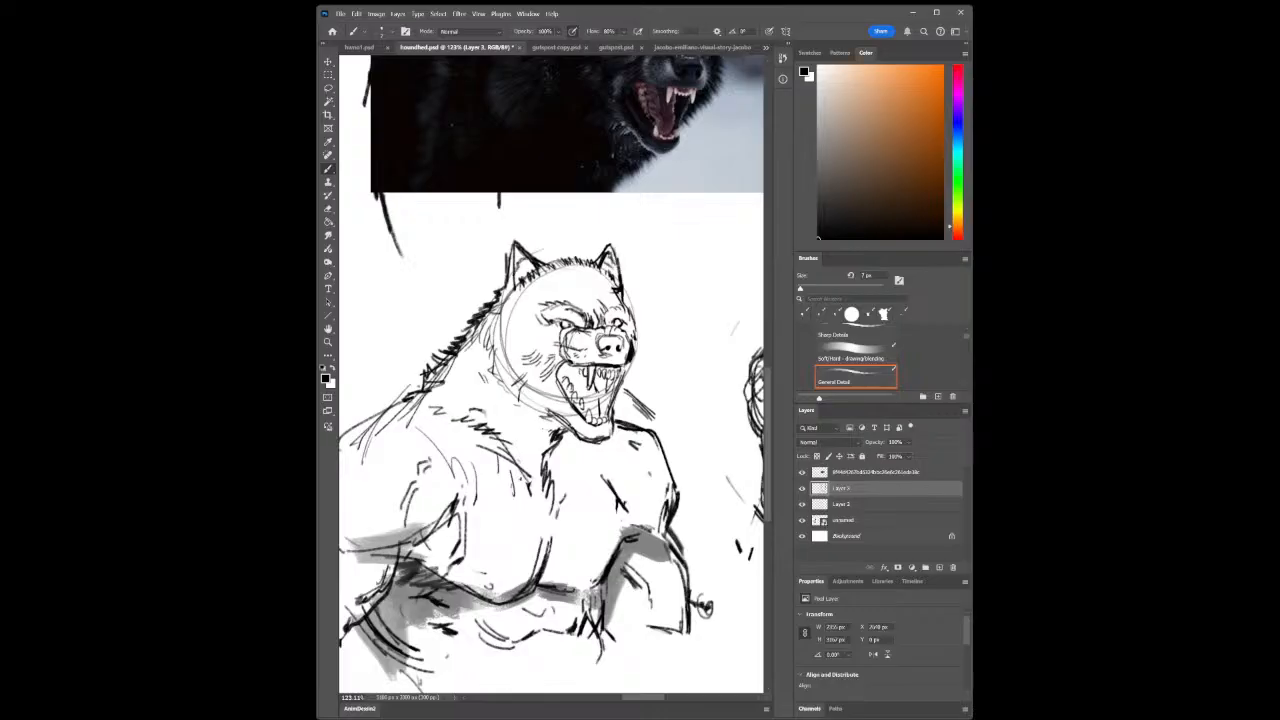
Hide the black wolf reference photo and save the document
click(328, 342)
drag(534, 460, 390, 478)
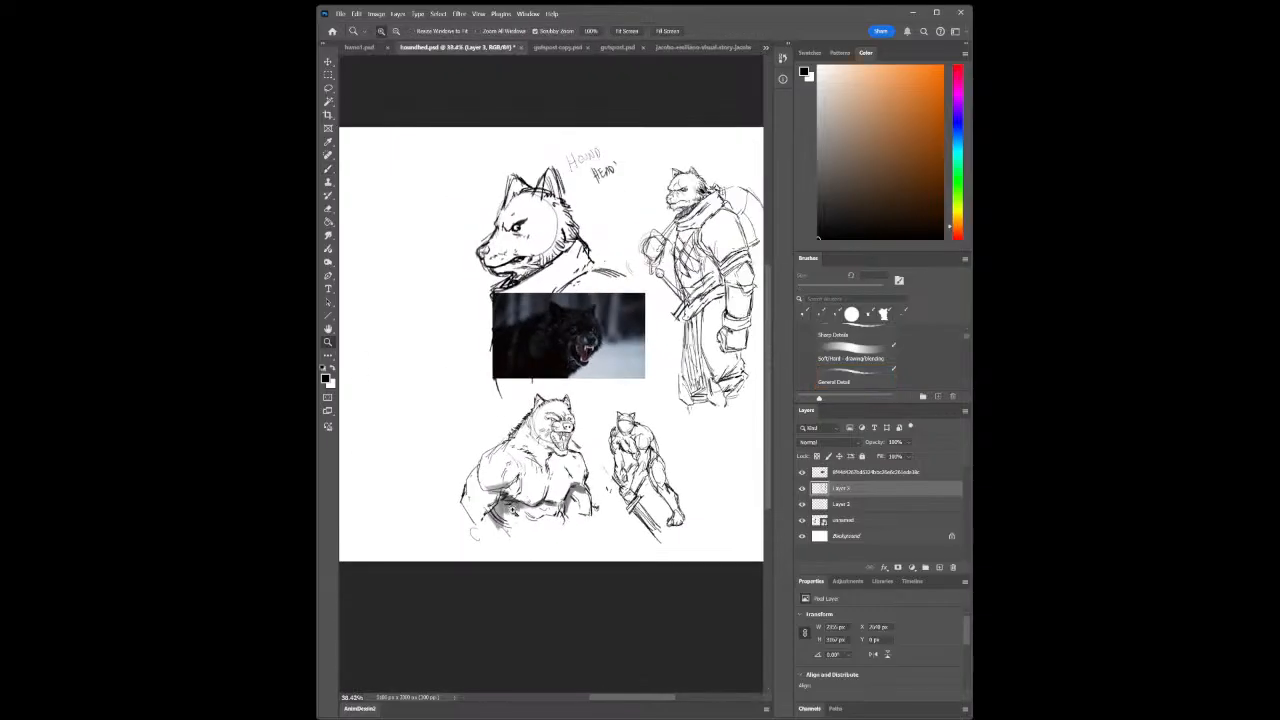
drag(506, 512, 561, 528)
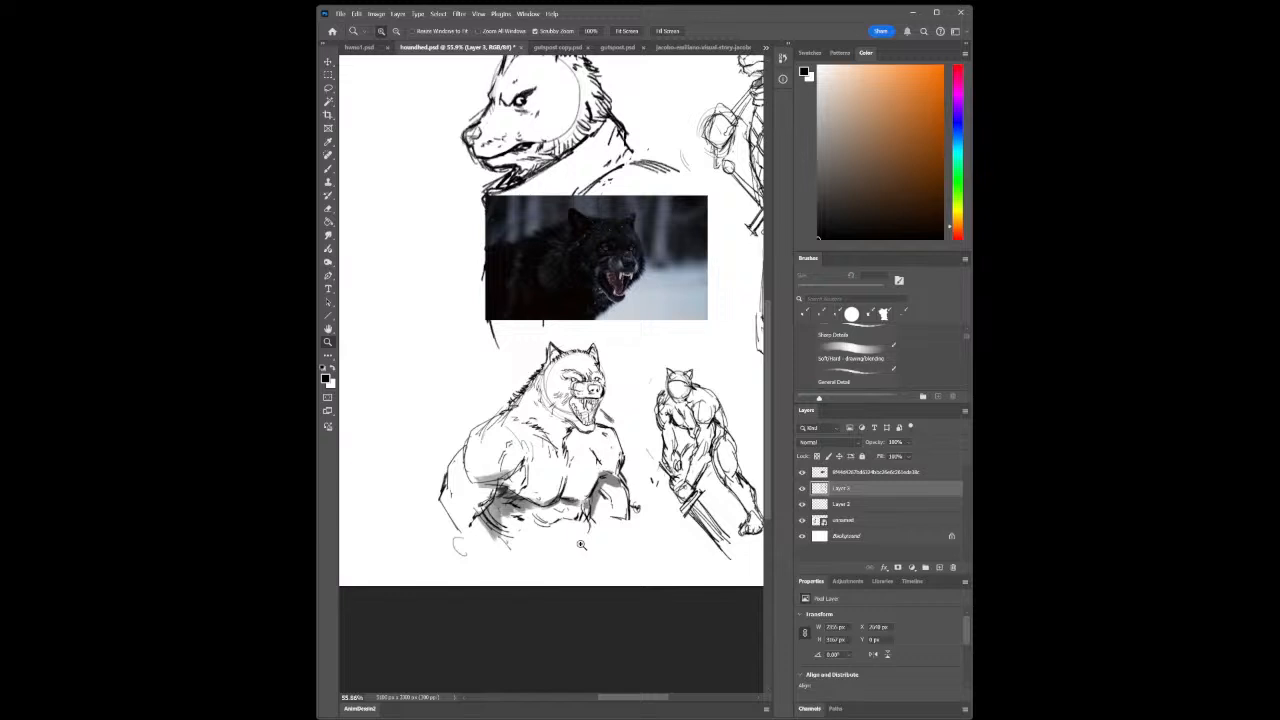
click(801, 472)
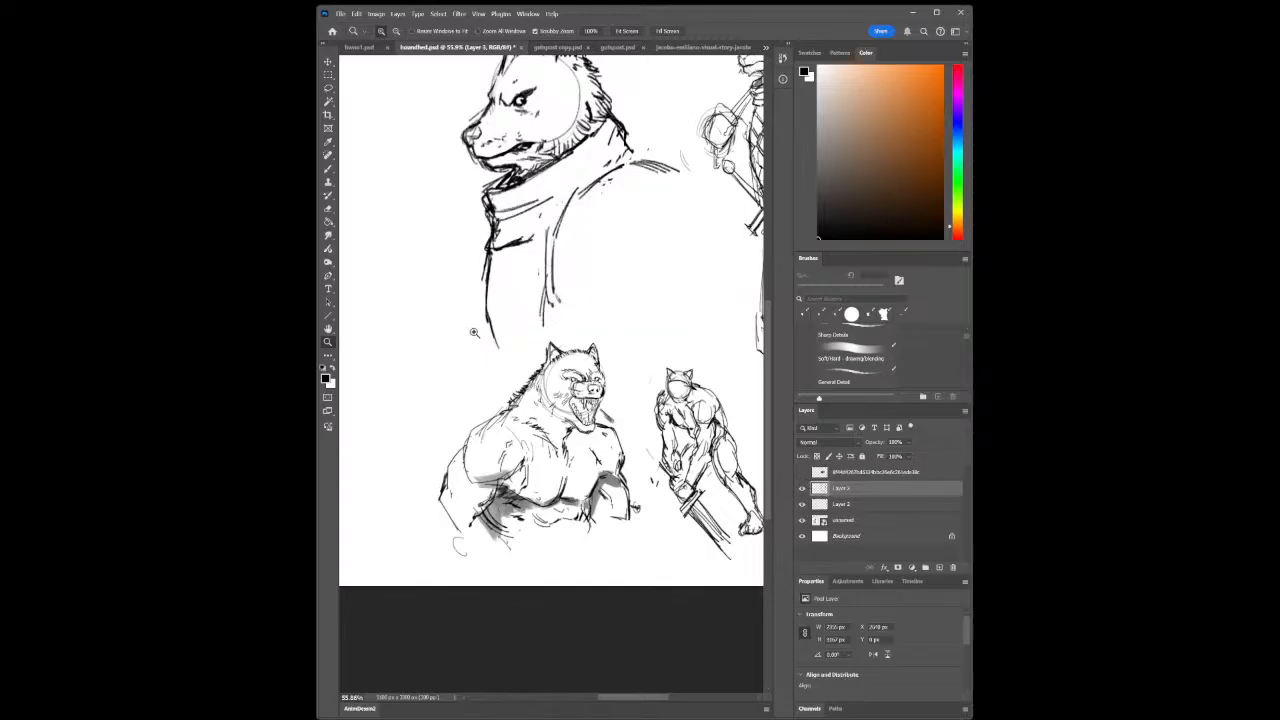
drag(525, 339, 458, 347)
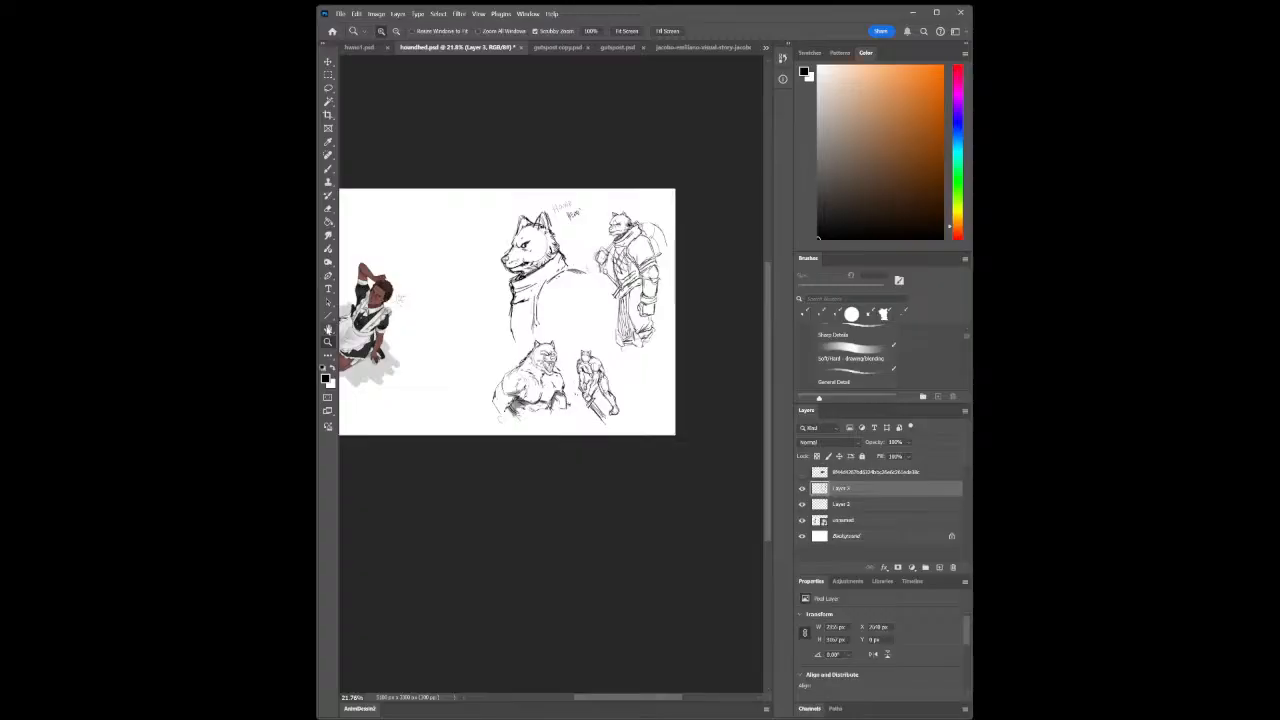
mouse_move(565, 219)
mouse_down()
mouse_move(591, 237)
mouse_move(556, 222)
mouse_up()
drag(473, 249, 551, 222)
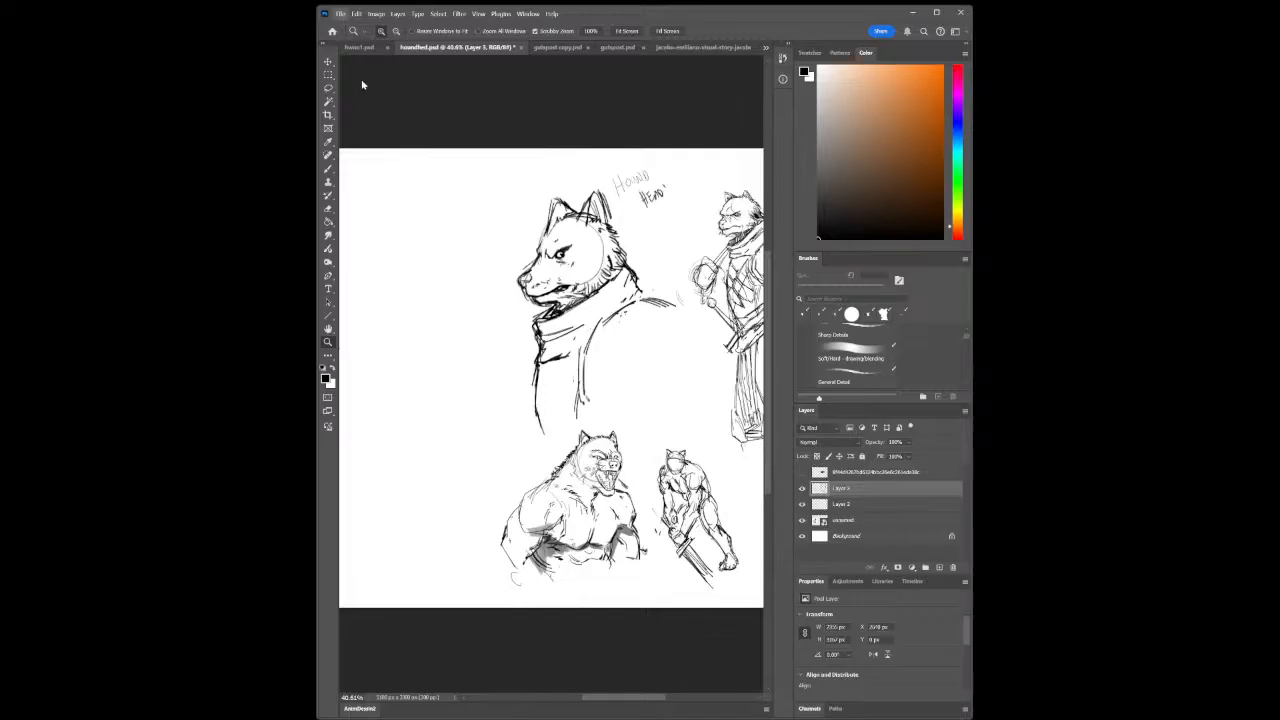
key(ctrl+s)
Hide the layer with the painted figure in the maid outfit
drag(458, 298, 433, 306)
drag(400, 296, 431, 290)
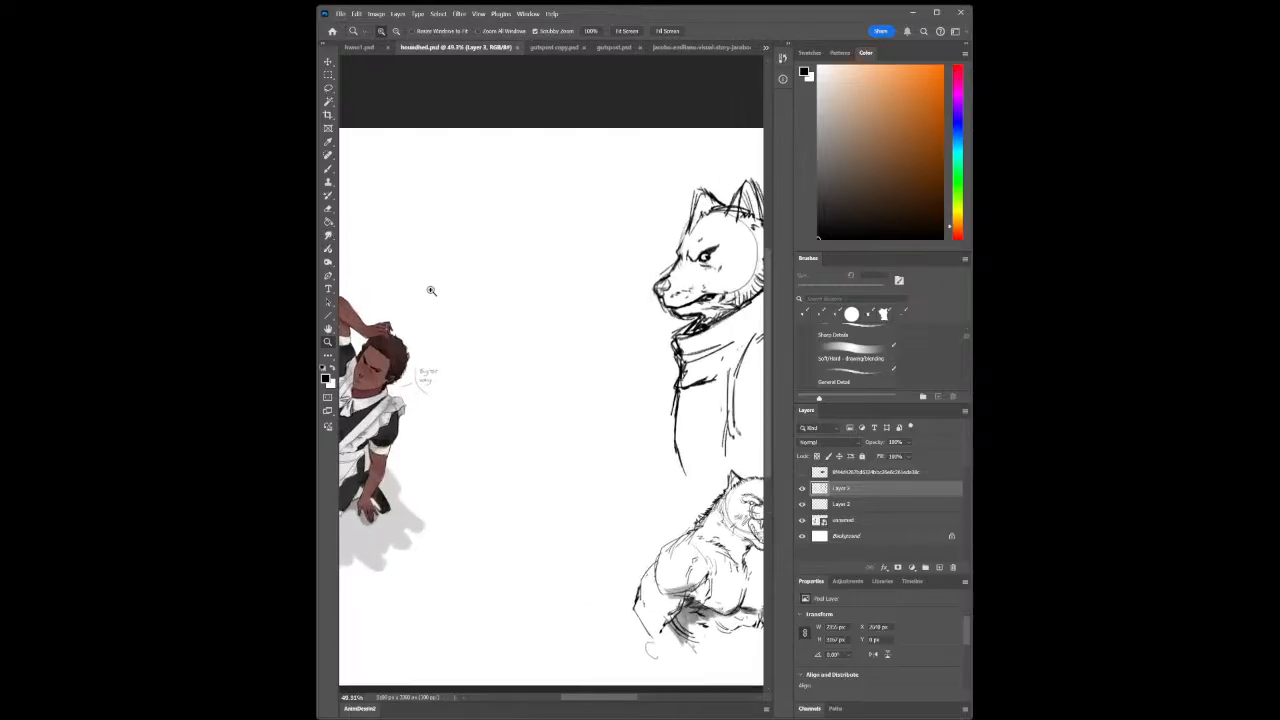
click(328, 169)
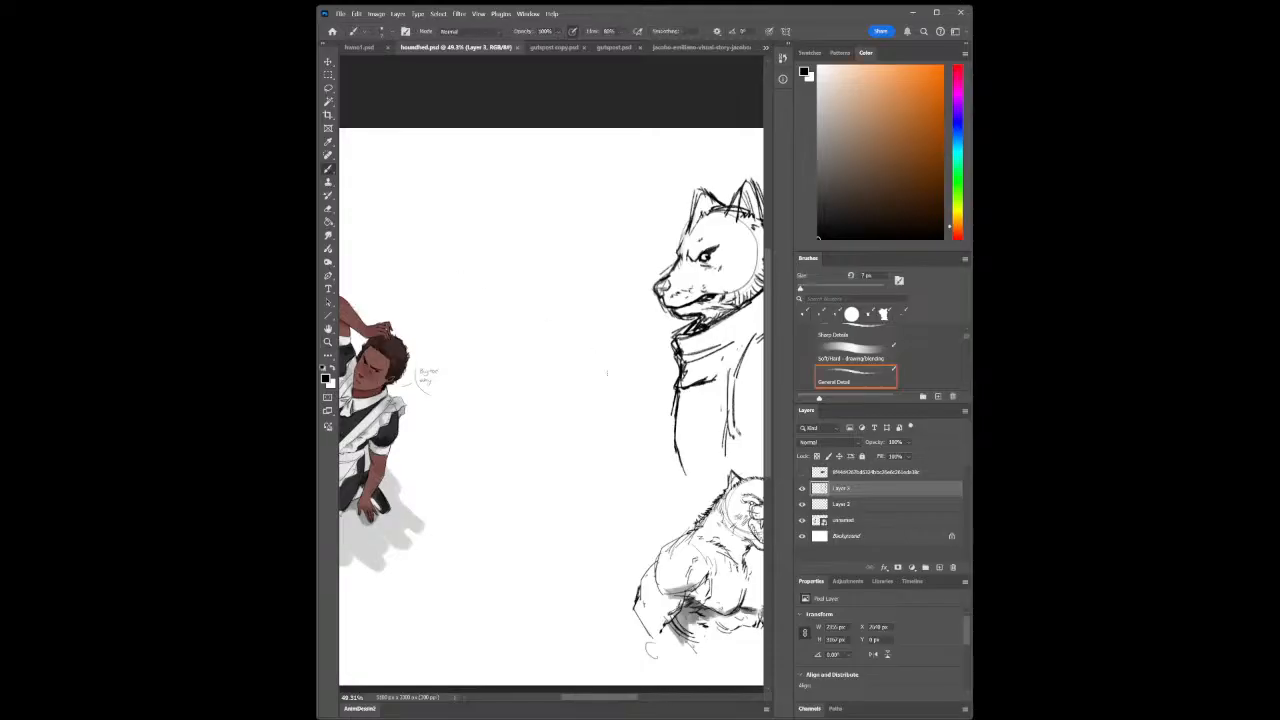
click(802, 521)
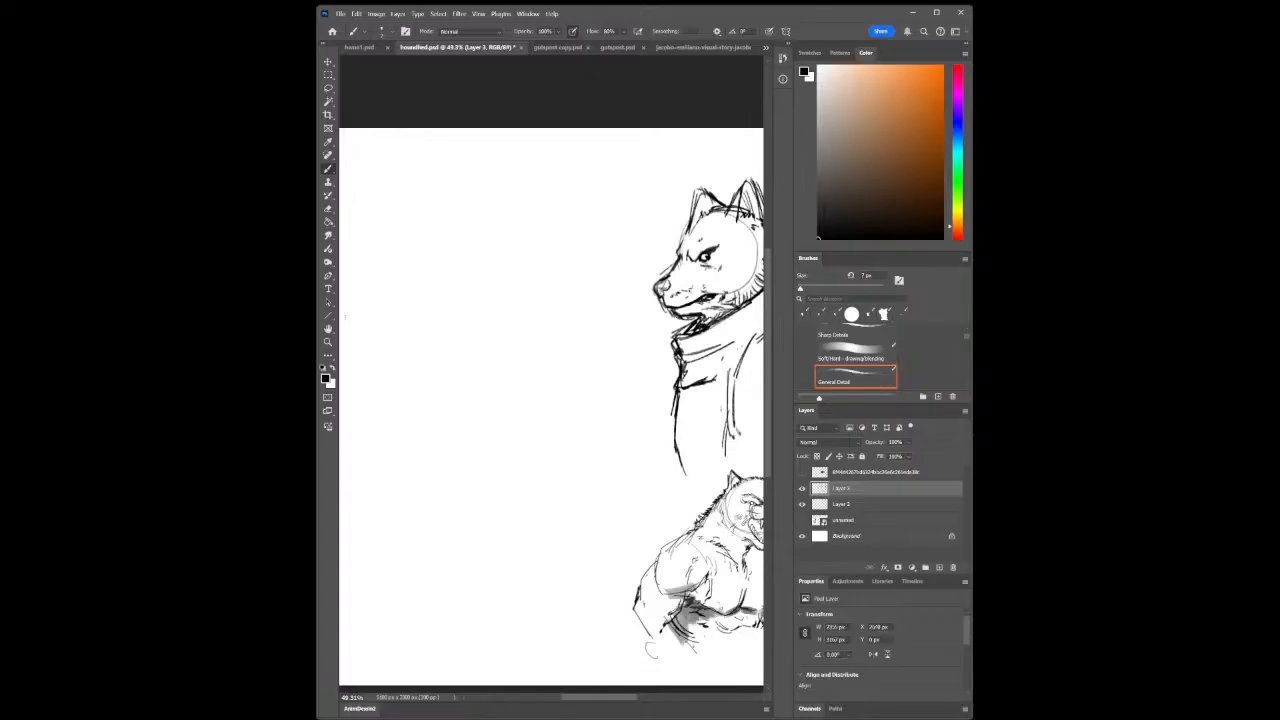
Sketch a front-view skull's round eye sockets, nasal cavity and one cheekbone in the empty area beside the large hound head
click(328, 342)
drag(518, 368, 430, 372)
mouse_move(550, 396)
mouse_down()
mouse_move(566, 401)
mouse_move(495, 363)
mouse_up()
click(328, 169)
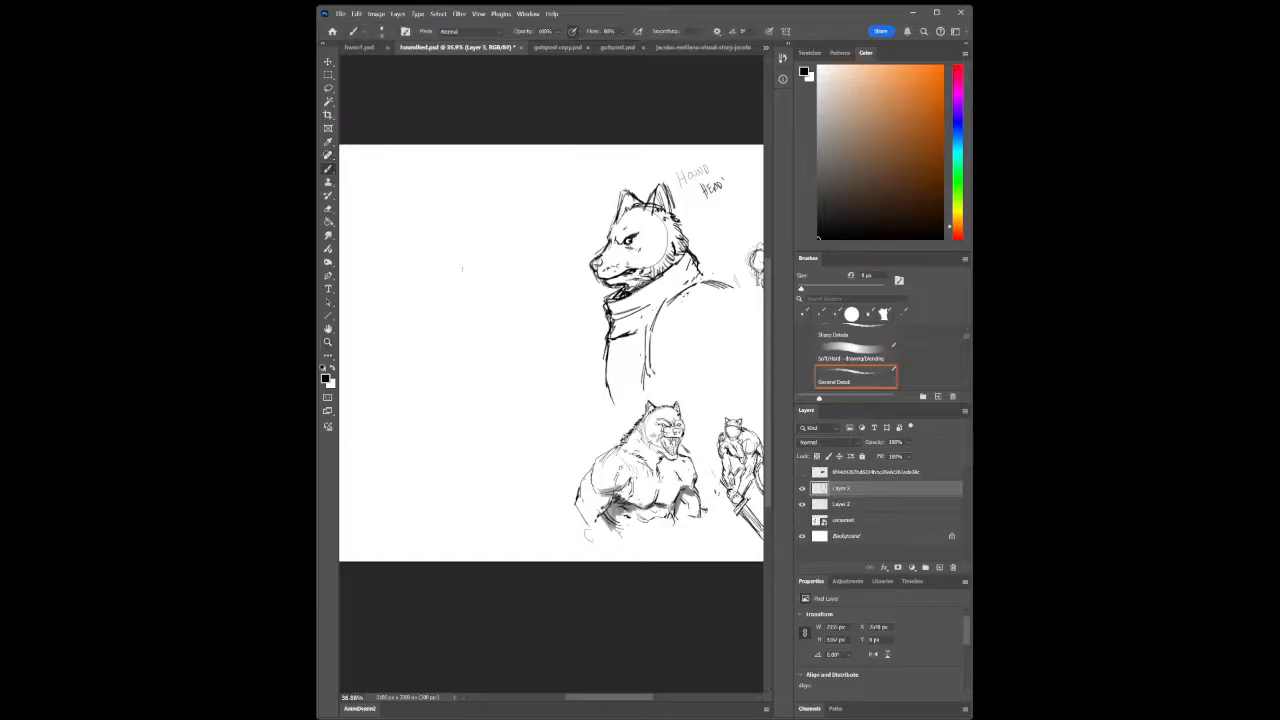
mouse_move(459, 254)
mouse_down()
mouse_move(466, 265)
mouse_move(474, 244)
mouse_move(471, 266)
mouse_up()
mouse_move(500, 243)
mouse_down()
mouse_move(497, 259)
mouse_move(518, 263)
mouse_up()
drag(490, 266, 485, 279)
mouse_move(497, 257)
mouse_down()
mouse_move(513, 265)
mouse_move(452, 260)
mouse_move(450, 284)
mouse_move(462, 286)
mouse_up()
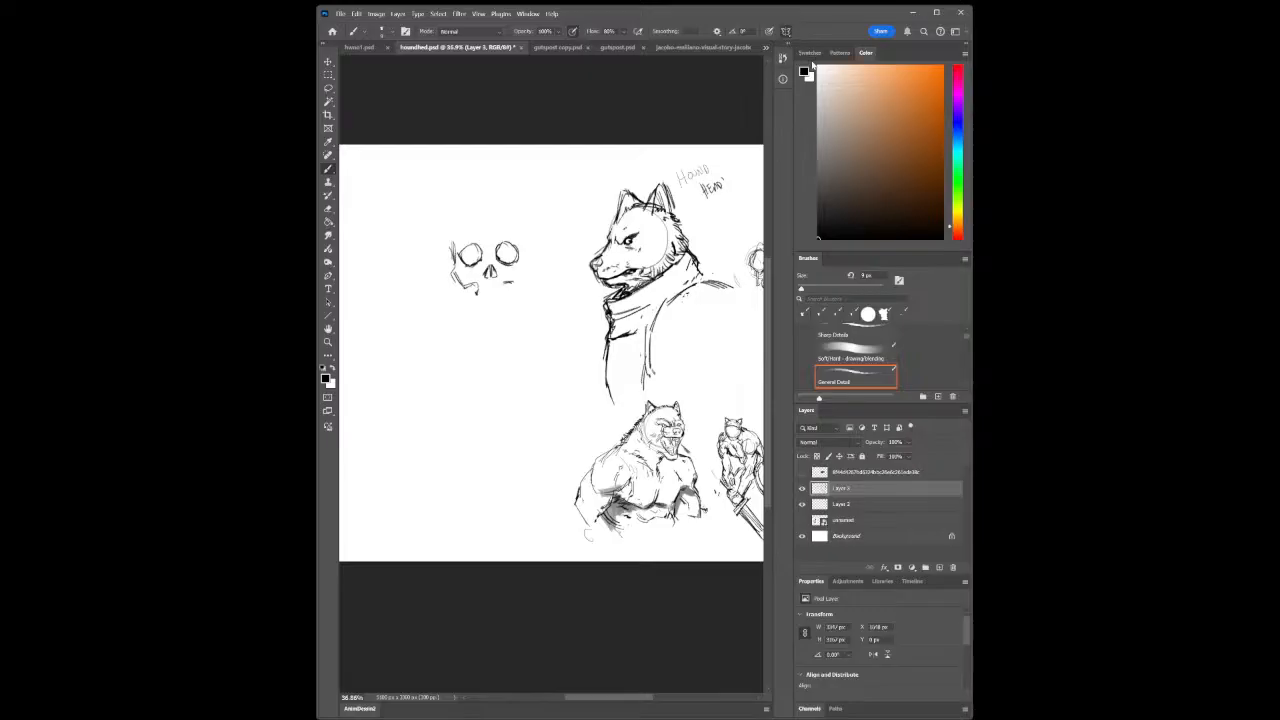
Place a vertical paint symmetry axis through the centre of the skull's nasal cavity
key(ctrl+t)
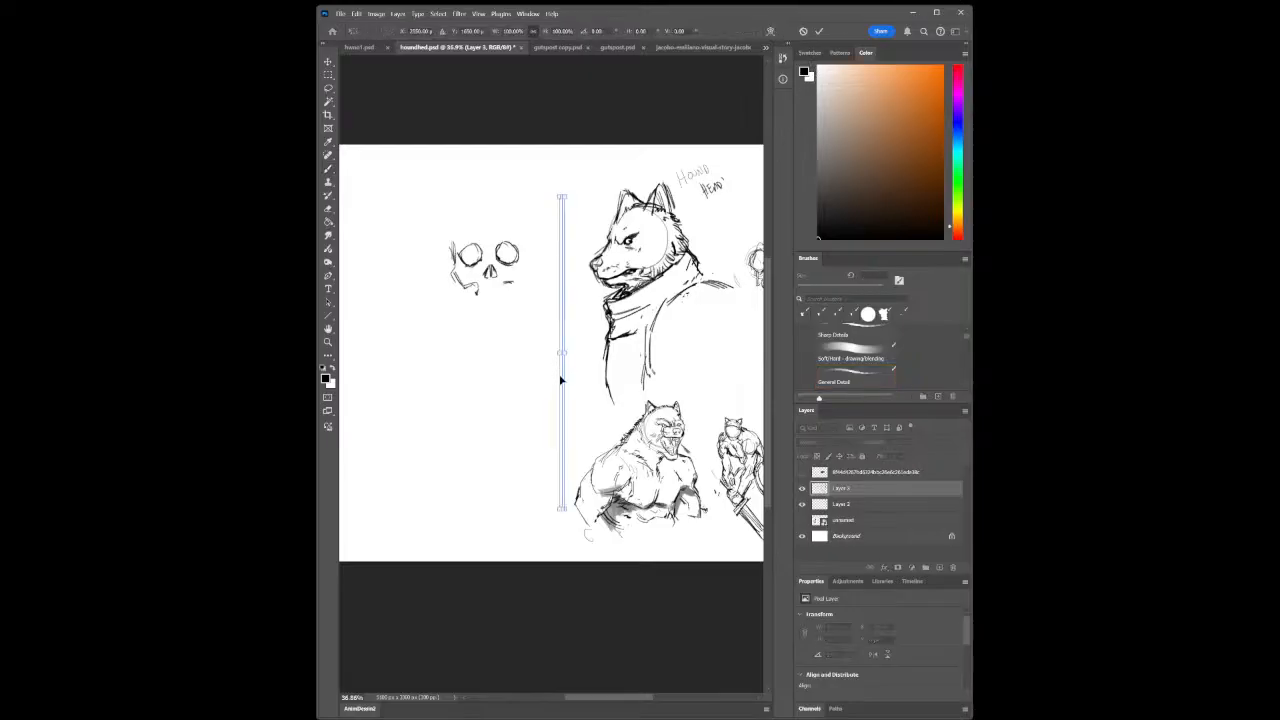
drag(563, 380, 490, 366)
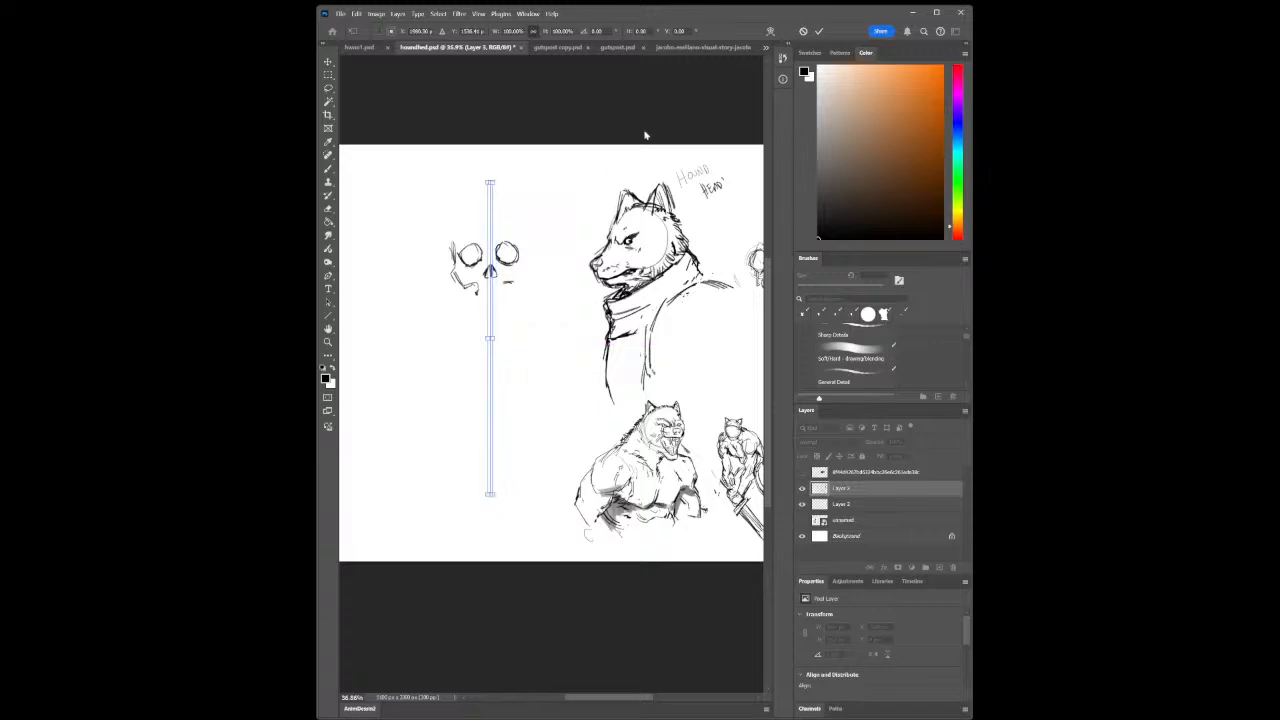
click(328, 168)
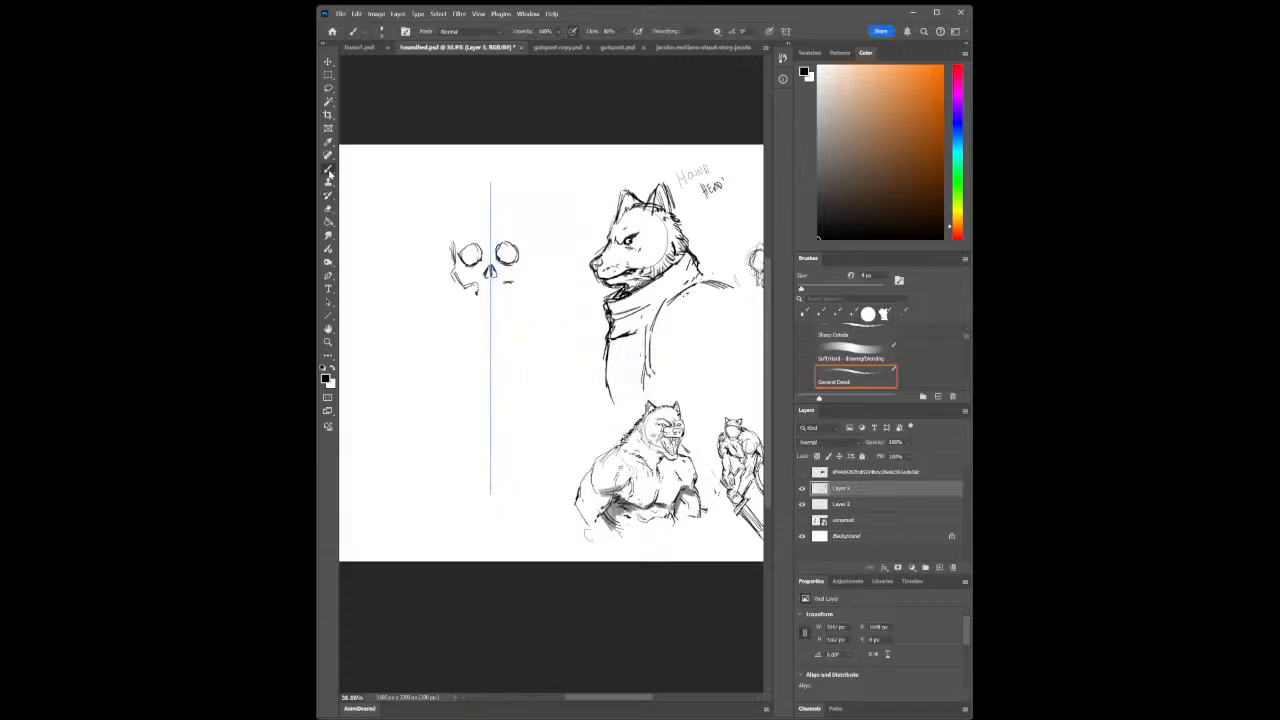
Draw the skull's cheekbones, upper jaw and lower jaw symmetrically, darkening the hollows beside the teeth
drag(529, 275, 522, 287)
drag(459, 282, 472, 323)
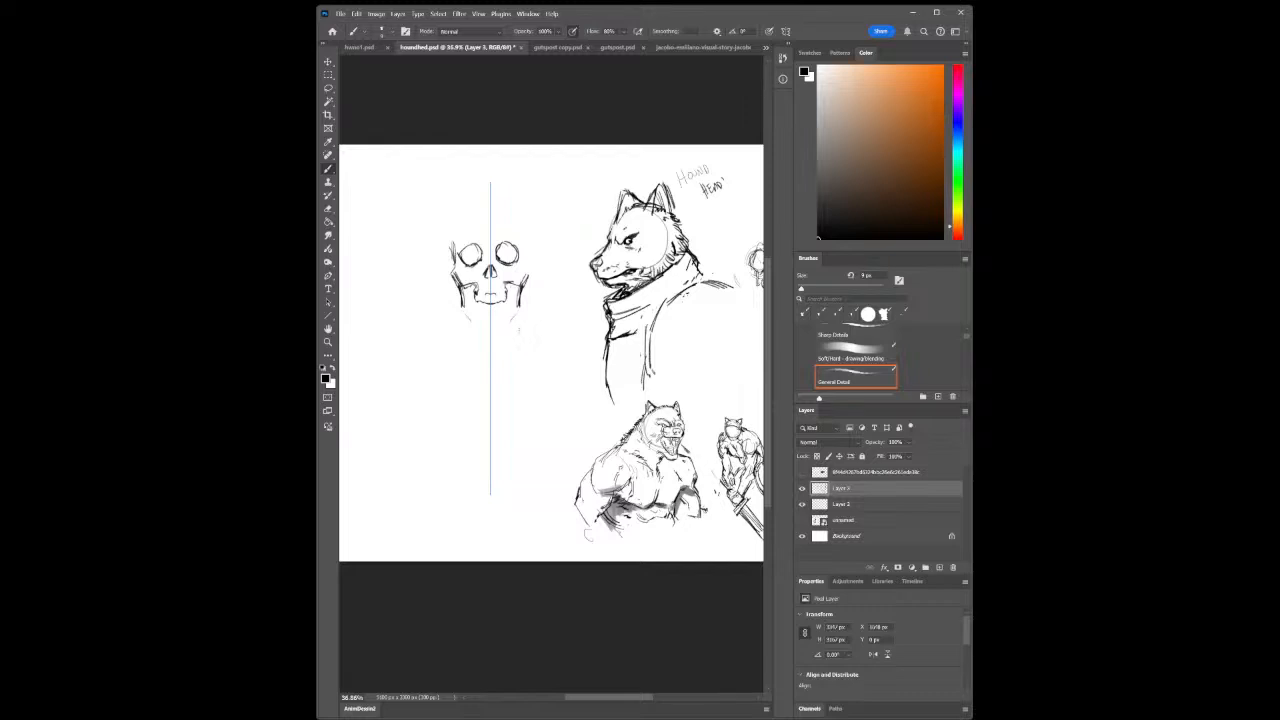
mouse_move(460, 284)
mouse_down()
mouse_move(461, 308)
mouse_move(491, 328)
mouse_move(477, 327)
mouse_up()
drag(470, 283, 468, 301)
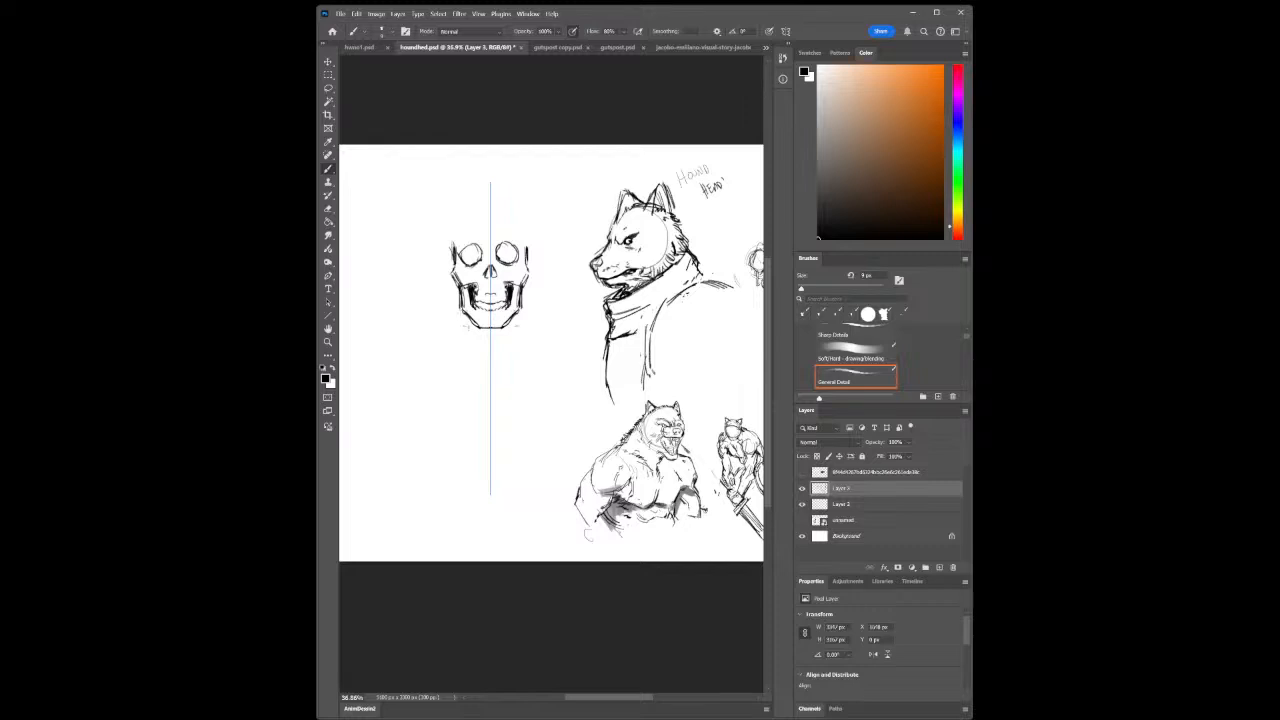
Sketch a curved collar band beneath the skull's jaw, with neck lines and sloping shoulder lines on both sides
drag(459, 323, 490, 334)
mouse_move(595, 702)
mouse_down()
mouse_move(638, 703)
mouse_move(606, 700)
mouse_up()
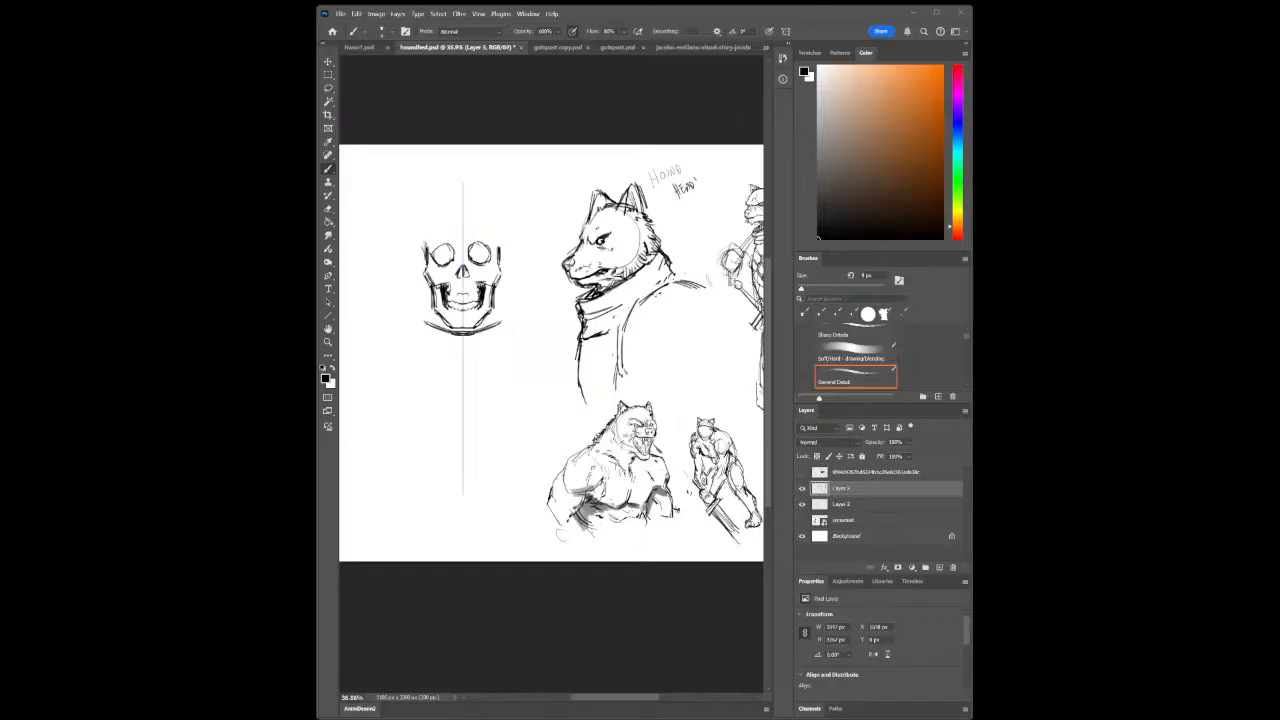
mouse_move(421, 327)
mouse_down()
mouse_move(505, 328)
mouse_move(464, 345)
mouse_up()
drag(424, 331, 465, 345)
drag(424, 331, 463, 344)
drag(423, 329, 440, 340)
mouse_move(441, 319)
mouse_down()
mouse_move(447, 331)
mouse_move(429, 326)
mouse_up()
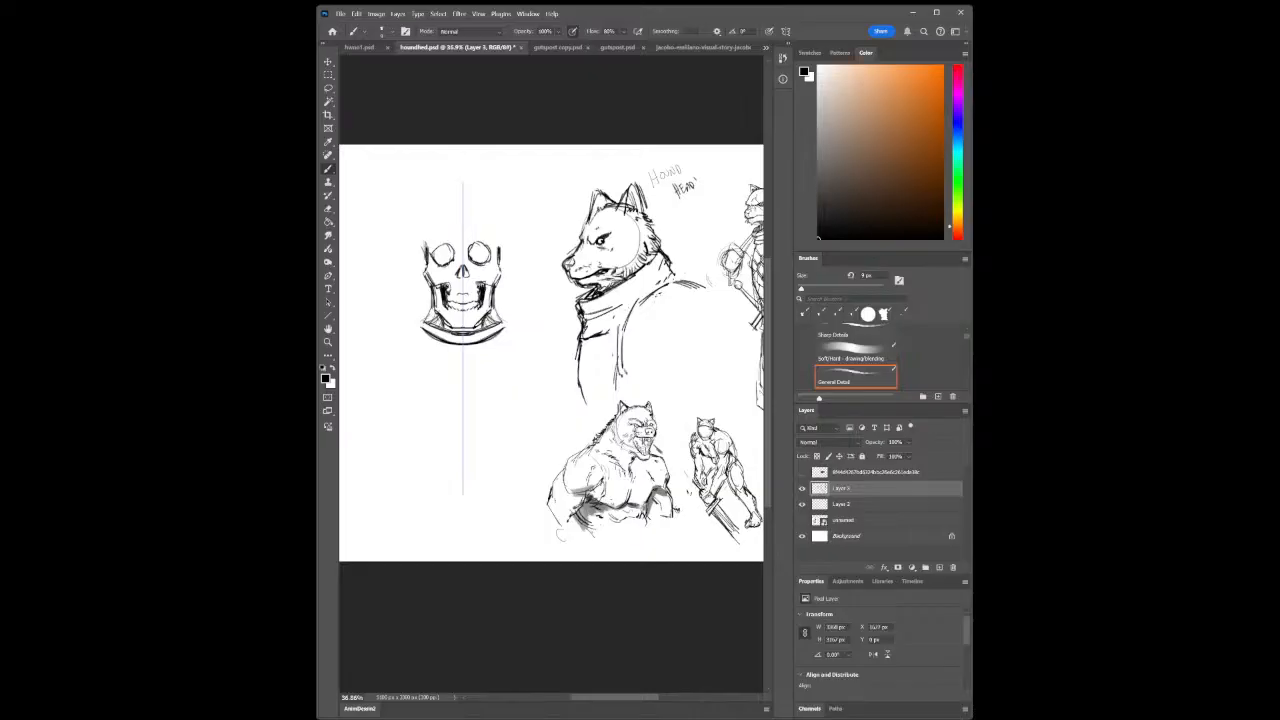
drag(430, 304, 421, 324)
mouse_move(420, 317)
mouse_down()
mouse_move(396, 354)
mouse_move(405, 347)
mouse_up()
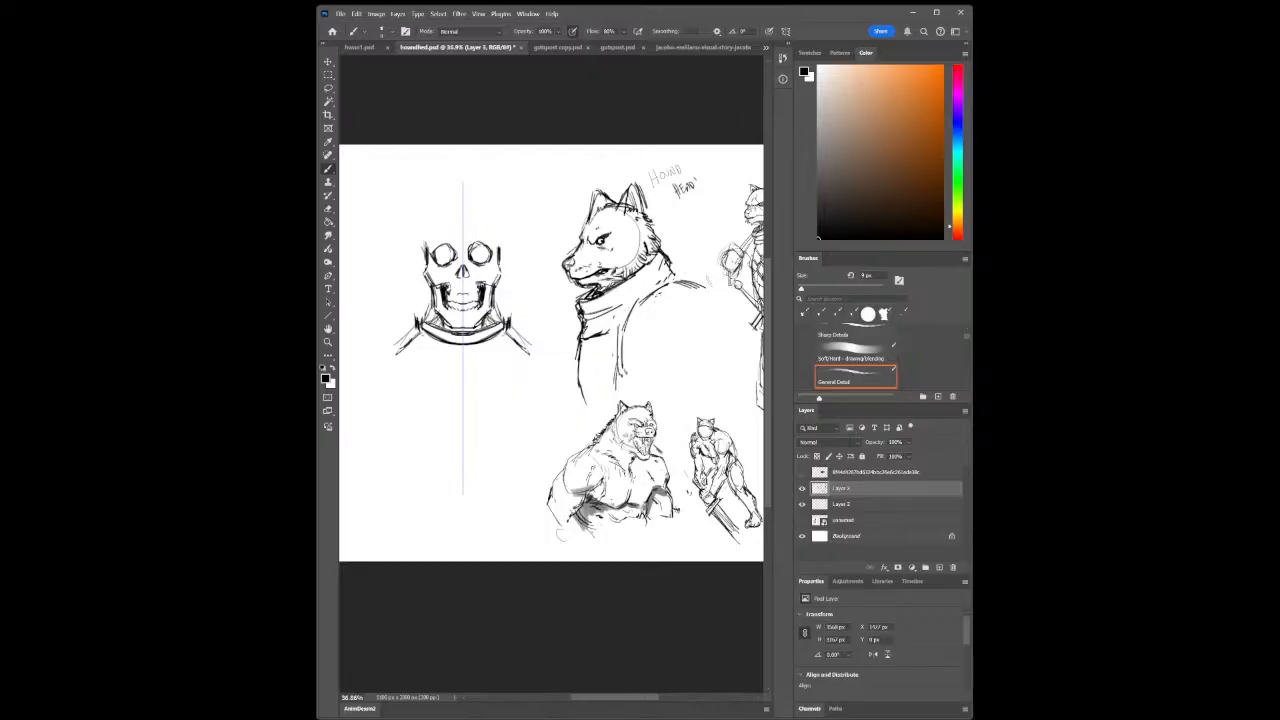
Fill the skull's nasal cavity and both eye sockets with dark strokes using a larger brush
drag(462, 267, 460, 277)
key(bracketright)
key(bracketright)
drag(435, 252, 452, 252)
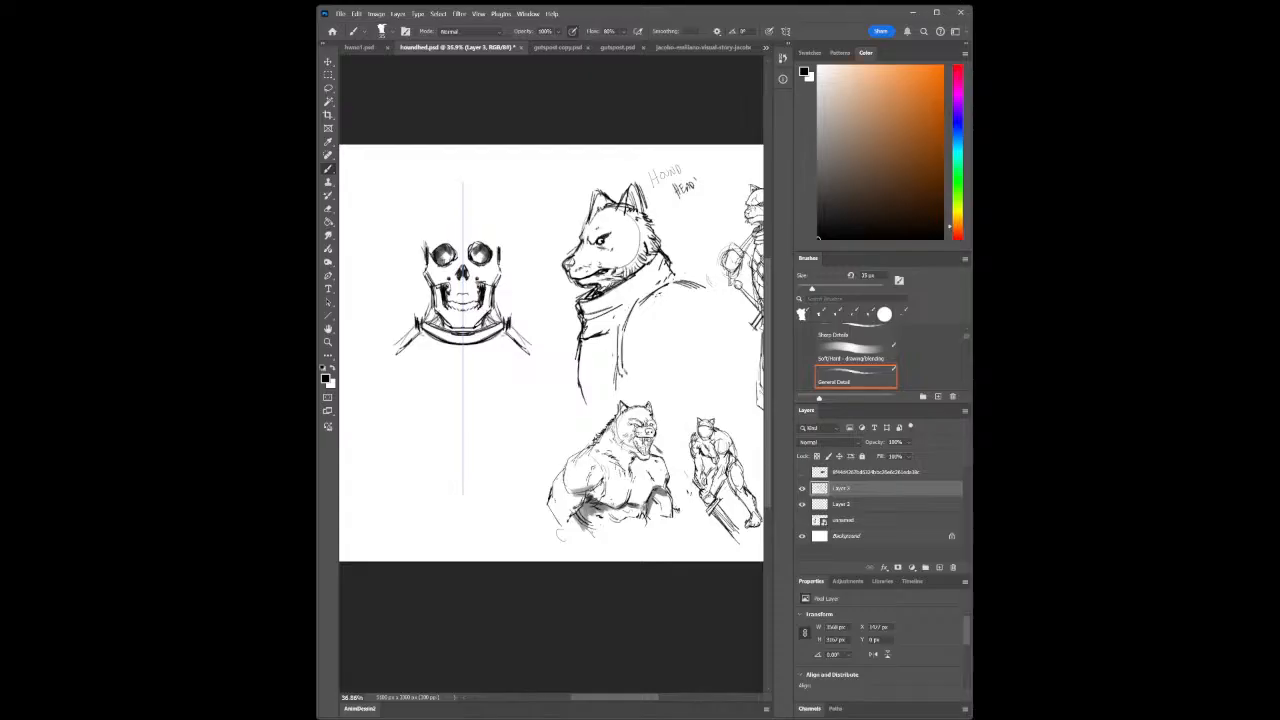
drag(444, 258, 452, 256)
drag(472, 250, 475, 264)
Outline the skull's domed cranium with a smaller brush, reworking the contour and adding temple lines inside it
key(bracketleft)
key(bracketleft)
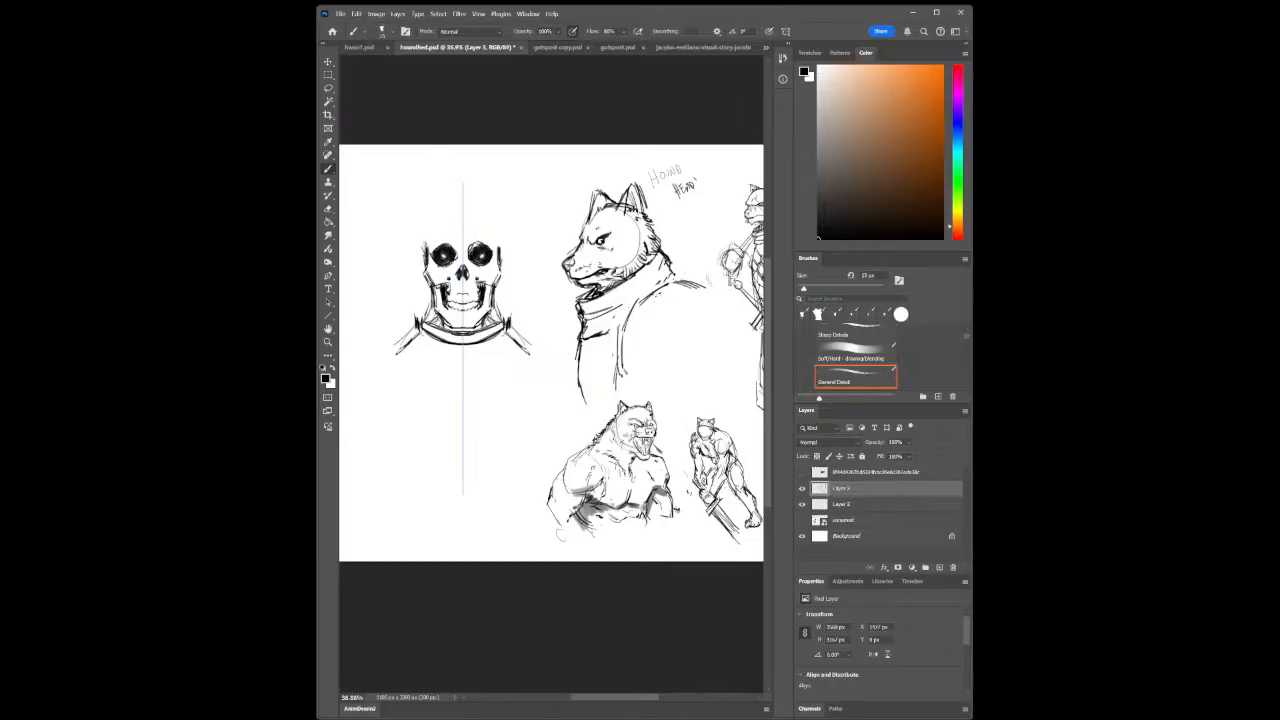
mouse_move(504, 246)
mouse_down()
mouse_move(501, 265)
mouse_move(496, 216)
mouse_move(470, 200)
mouse_move(500, 237)
mouse_move(472, 201)
mouse_up()
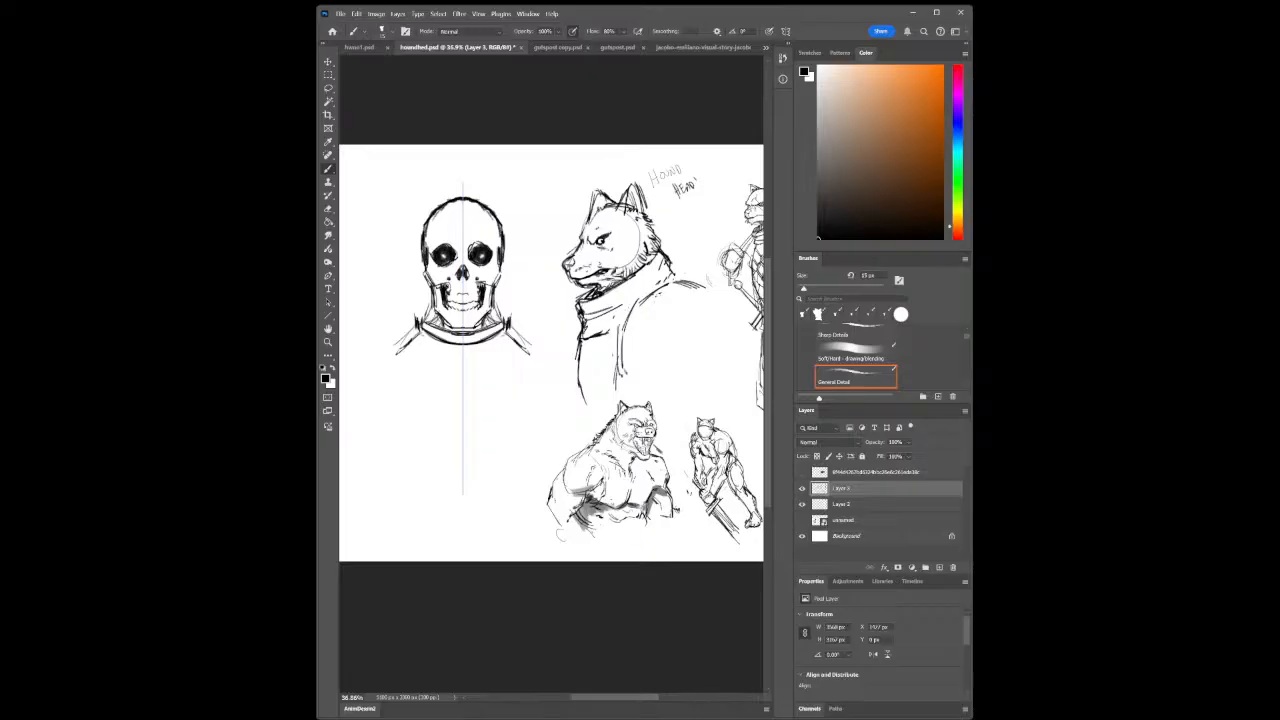
key(ctrl+z)
key(ctrl+z)
key(ctrl+z)
key(ctrl+z)
key(ctrl+z)
key(ctrl+z)
drag(493, 212, 503, 232)
mouse_move(432, 214)
mouse_down()
mouse_move(501, 235)
mouse_move(482, 202)
mouse_up()
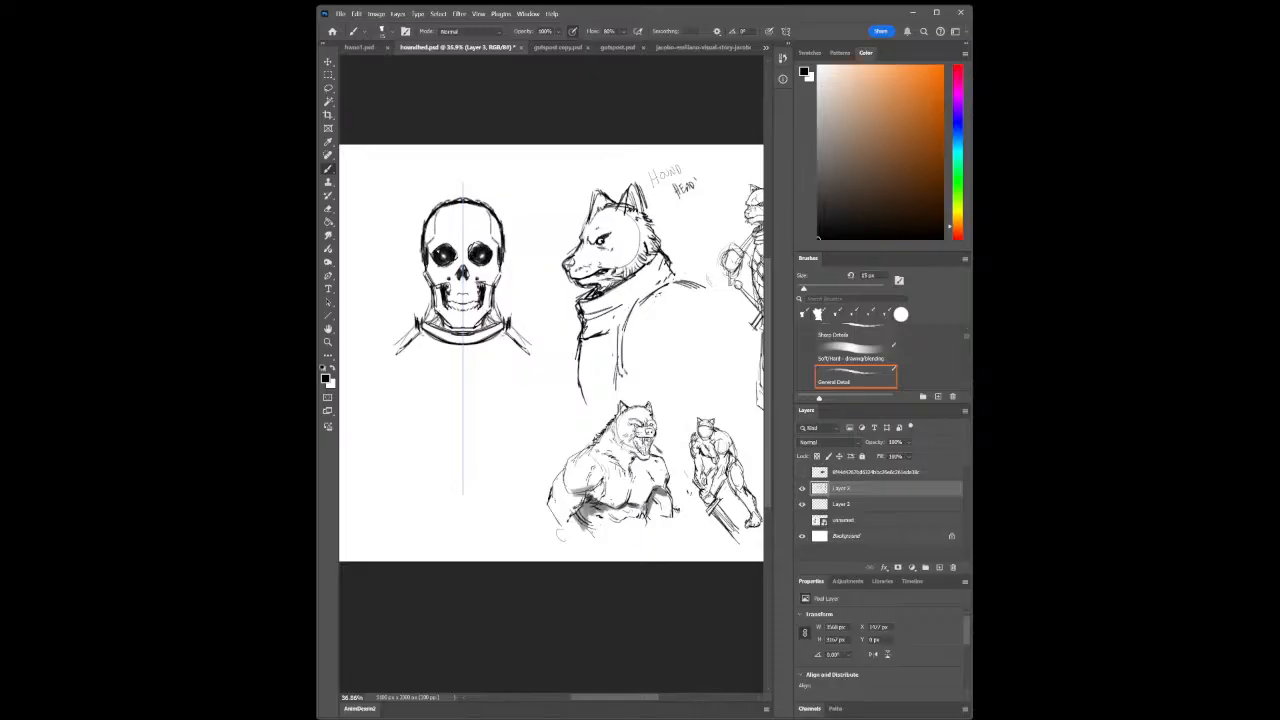
Darken the area between the skull's chin and the collar band with a 20 px brush
key(bracketleft)
key(bracketleft)
key(bracketleft)
key(bracketright)
key(bracketright)
key(bracketright)
key(bracketright)
key(bracketright)
drag(438, 319, 461, 330)
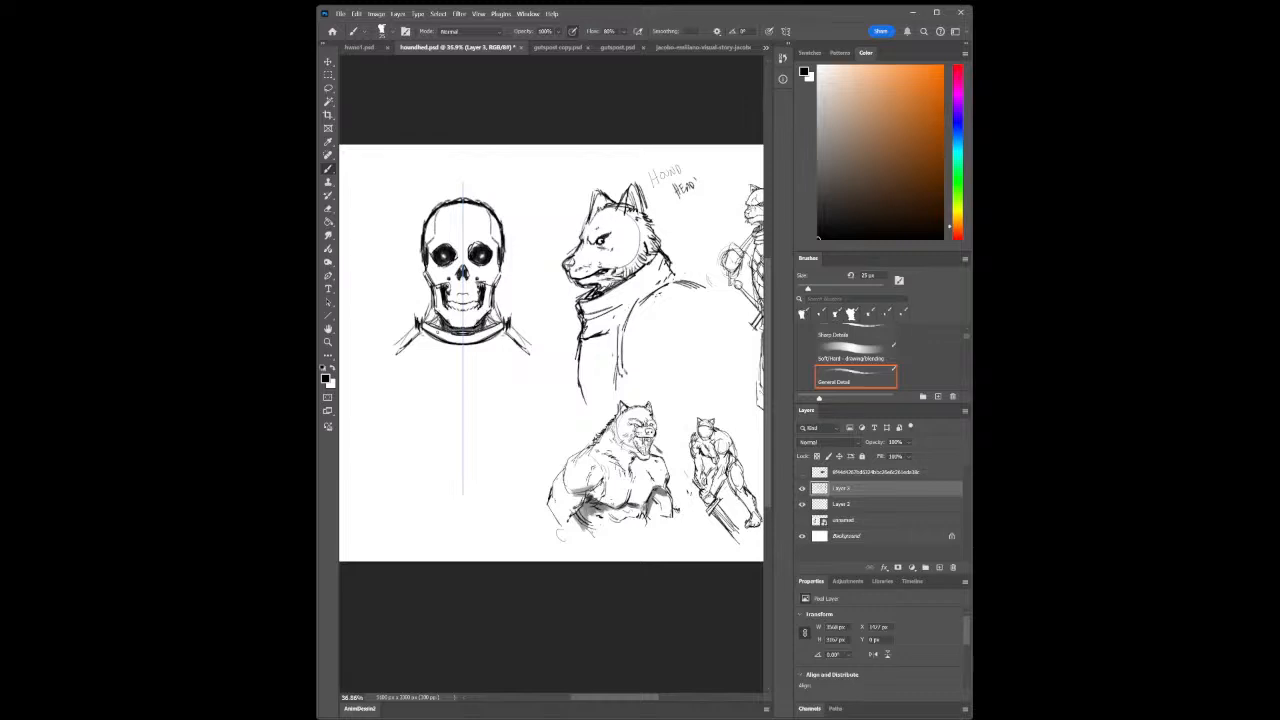
Shade around the skull's nasal cavity, inner eye sockets and upper jaw on Layer 2
key(bracketleft)
key(bracketleft)
key(bracketleft)
key(alt+bracketleft)
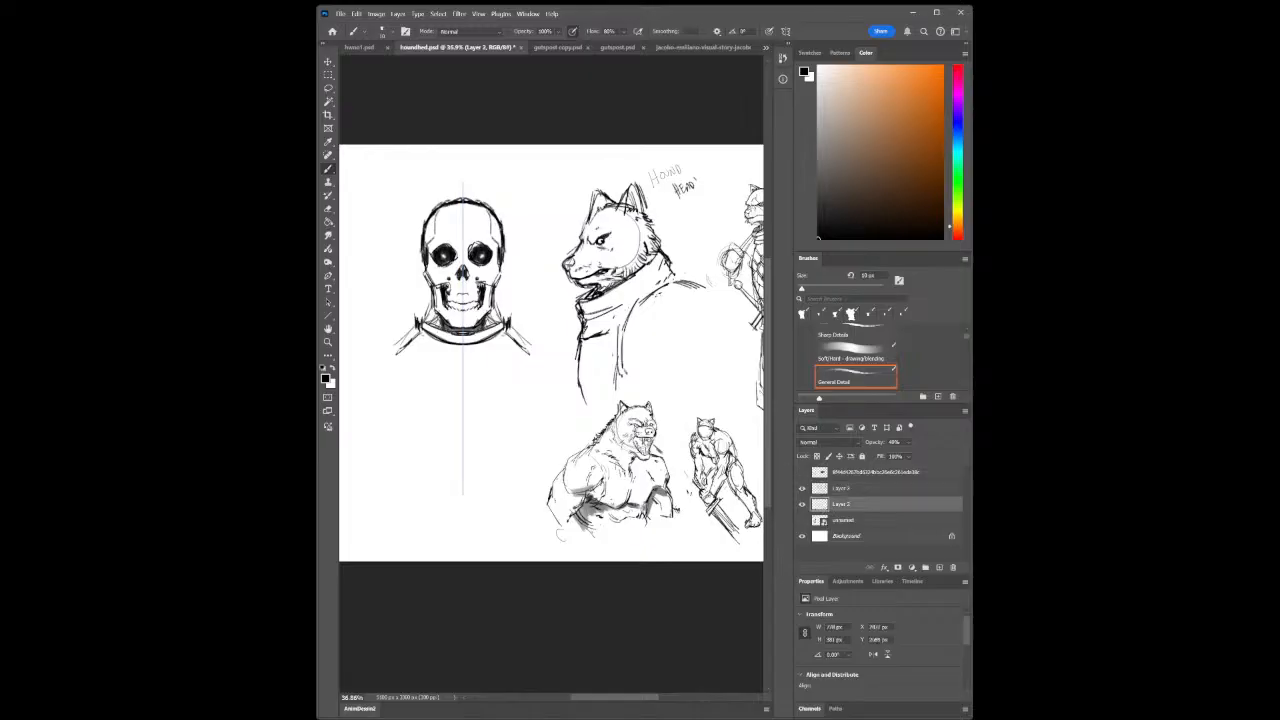
drag(464, 257, 470, 275)
key(bracketright)
mouse_move(457, 252)
mouse_down()
mouse_move(466, 260)
mouse_move(441, 284)
mouse_move(454, 295)
mouse_up()
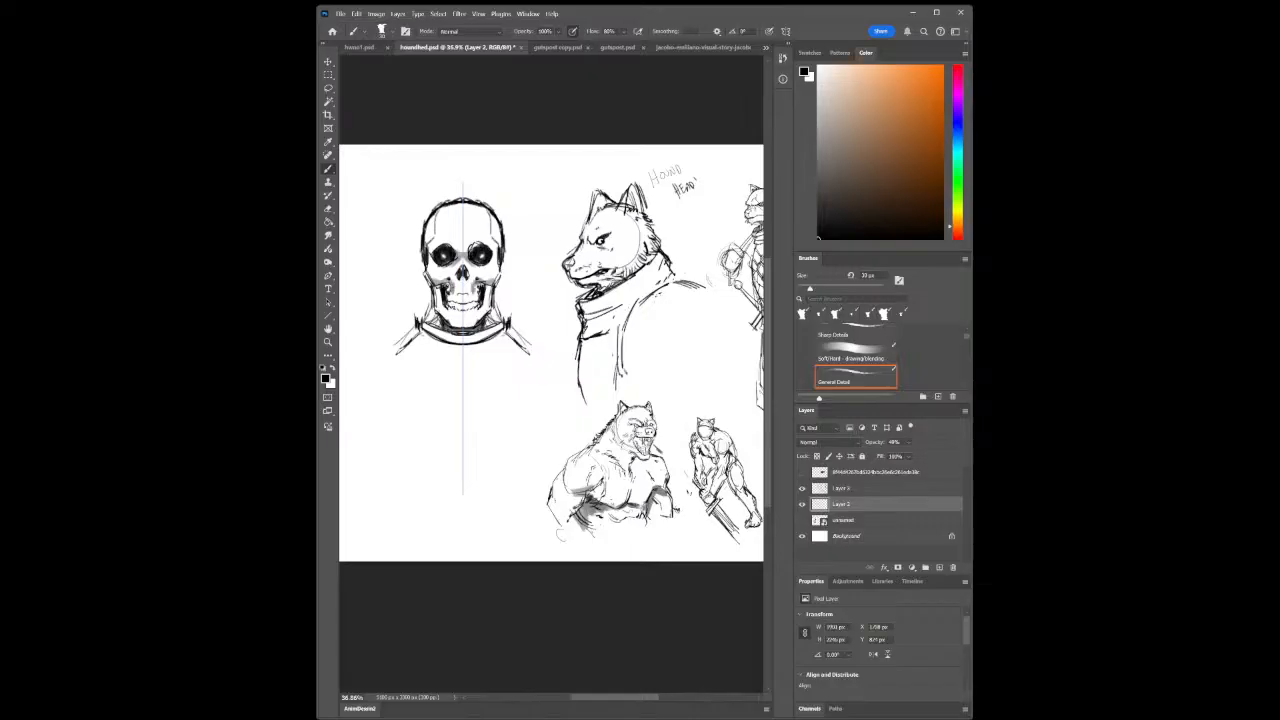
Shade the skull's cheeks and jaw sides on Layer 2, and mark the line between the teeth in black with a smaller brush
mouse_move(437, 300)
mouse_down()
mouse_move(445, 319)
mouse_move(439, 289)
mouse_move(440, 309)
mouse_up()
key(z)
click(480, 283)
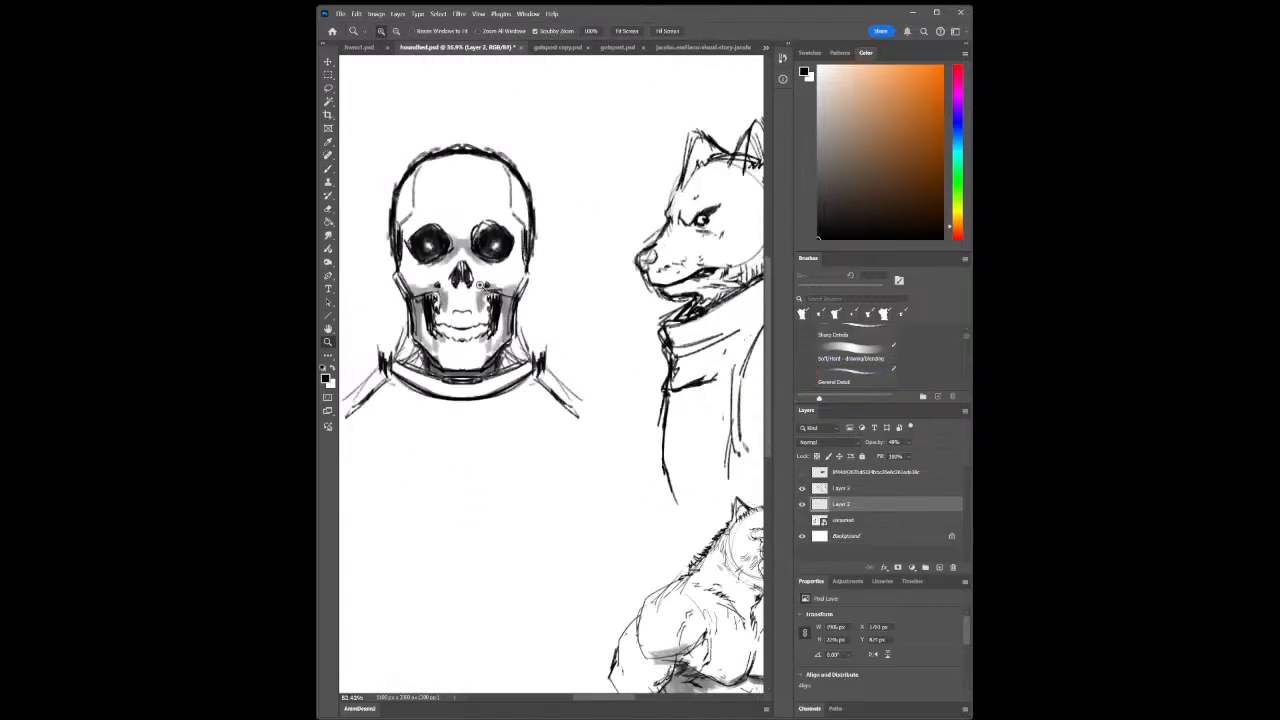
mouse_move(480, 285)
mouse_down()
mouse_move(420, 282)
mouse_move(524, 277)
mouse_up()
click(329, 170)
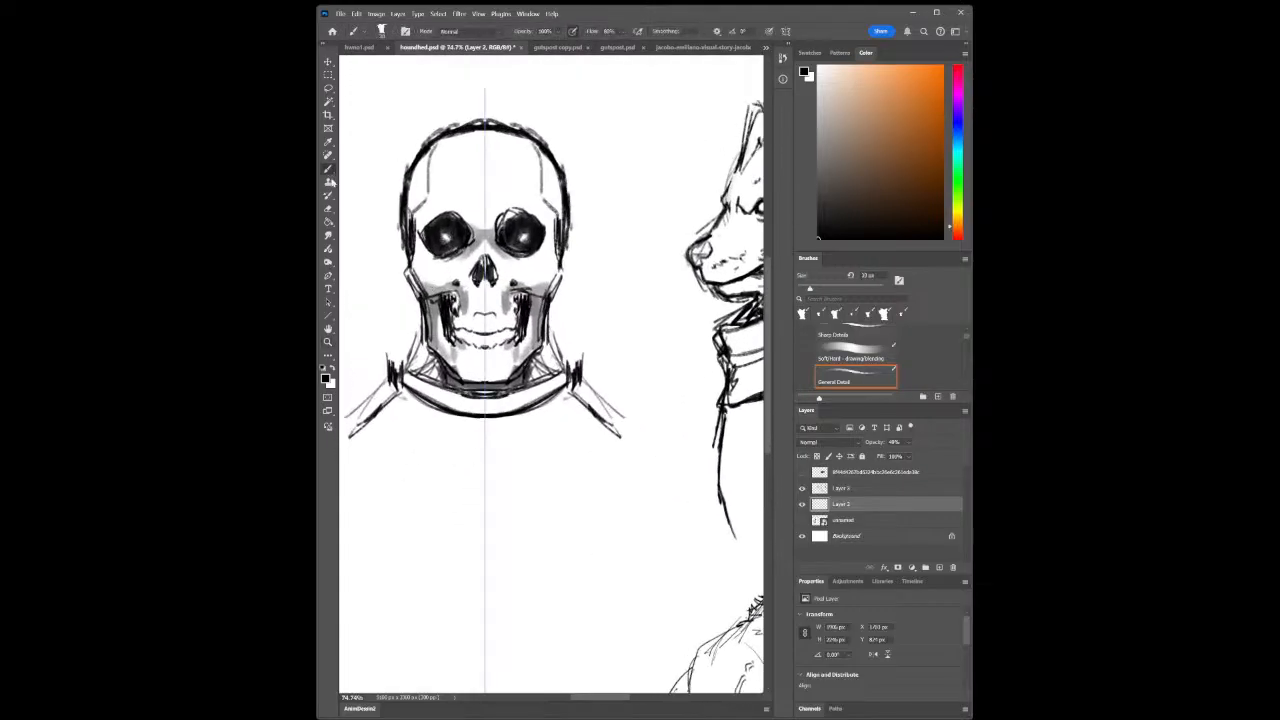
click(815, 174)
click(818, 237)
key(bracketleft)
key(bracketleft)
drag(457, 330, 479, 336)
click(328, 342)
mouse_move(501, 379)
mouse_down()
mouse_move(473, 384)
mouse_move(503, 376)
mouse_up()
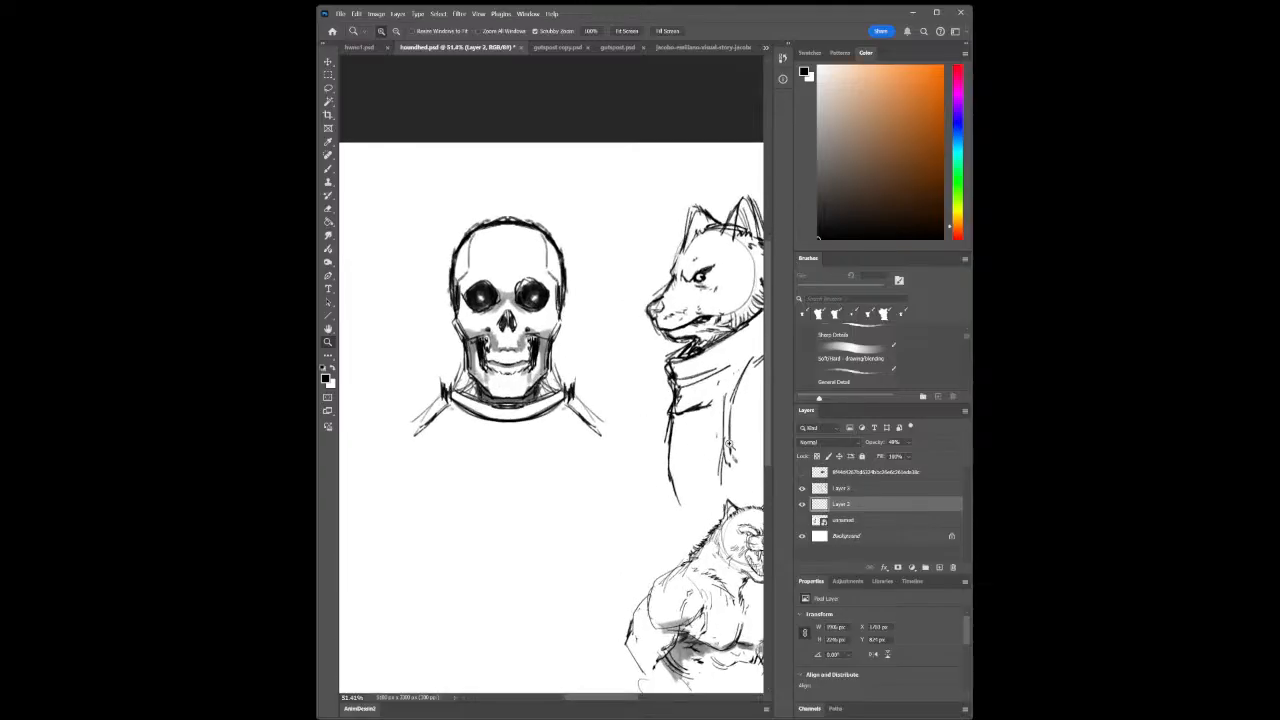
Draw the teeth and reinforce the skull's jaw and chin contours with a 10 px brush on the line layer above Layer 2
click(840, 488)
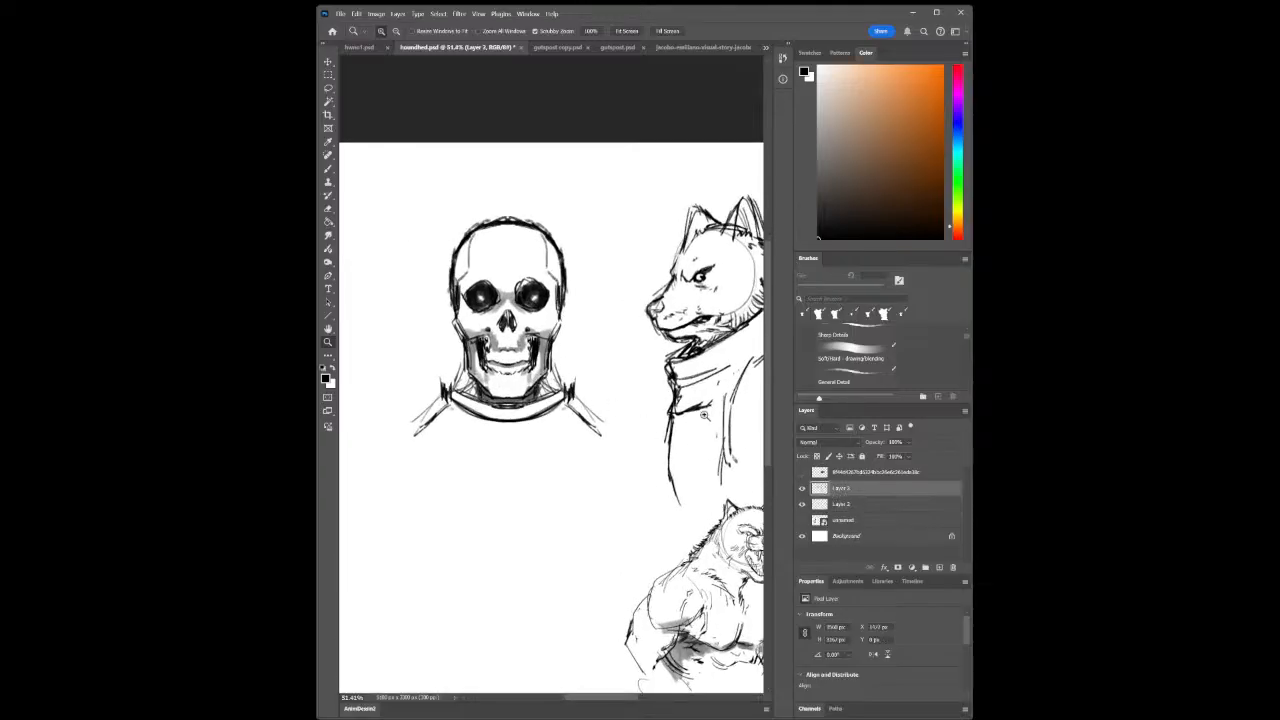
click(329, 168)
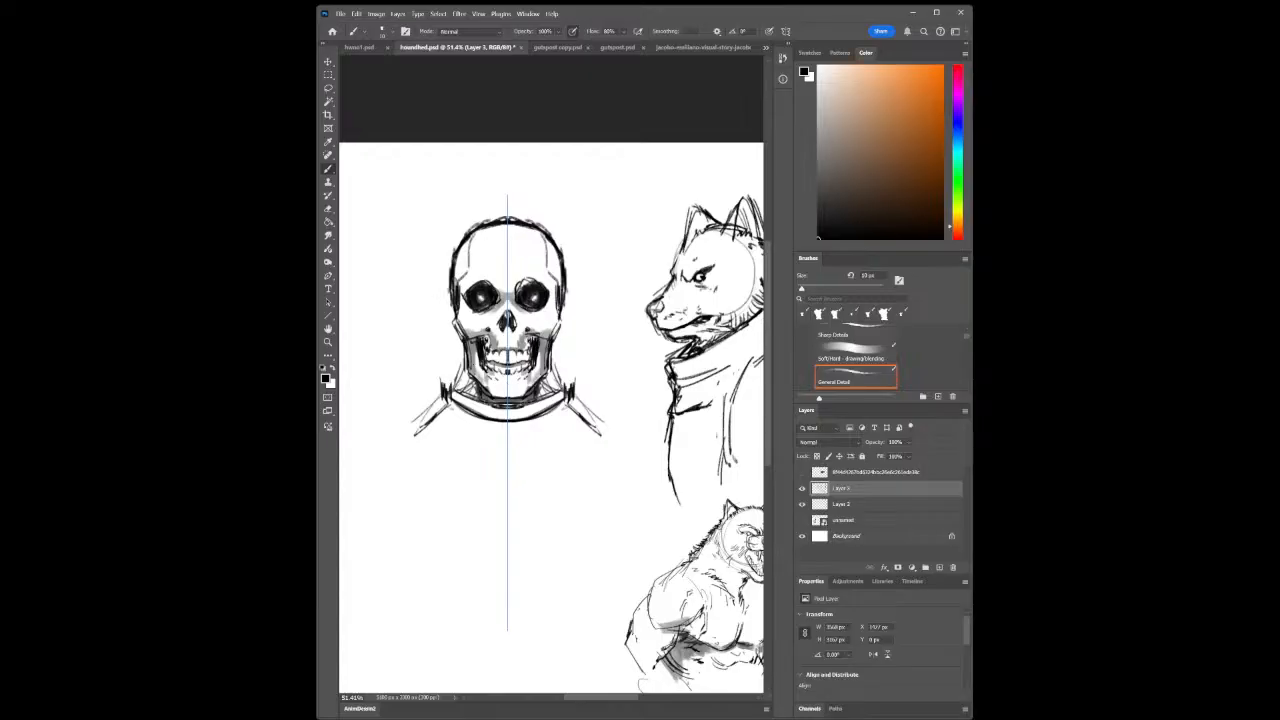
drag(467, 341, 470, 373)
drag(538, 343, 559, 331)
drag(486, 398, 509, 401)
click(328, 343)
mouse_move(557, 456)
mouse_down()
mouse_move(529, 522)
mouse_move(545, 468)
mouse_up()
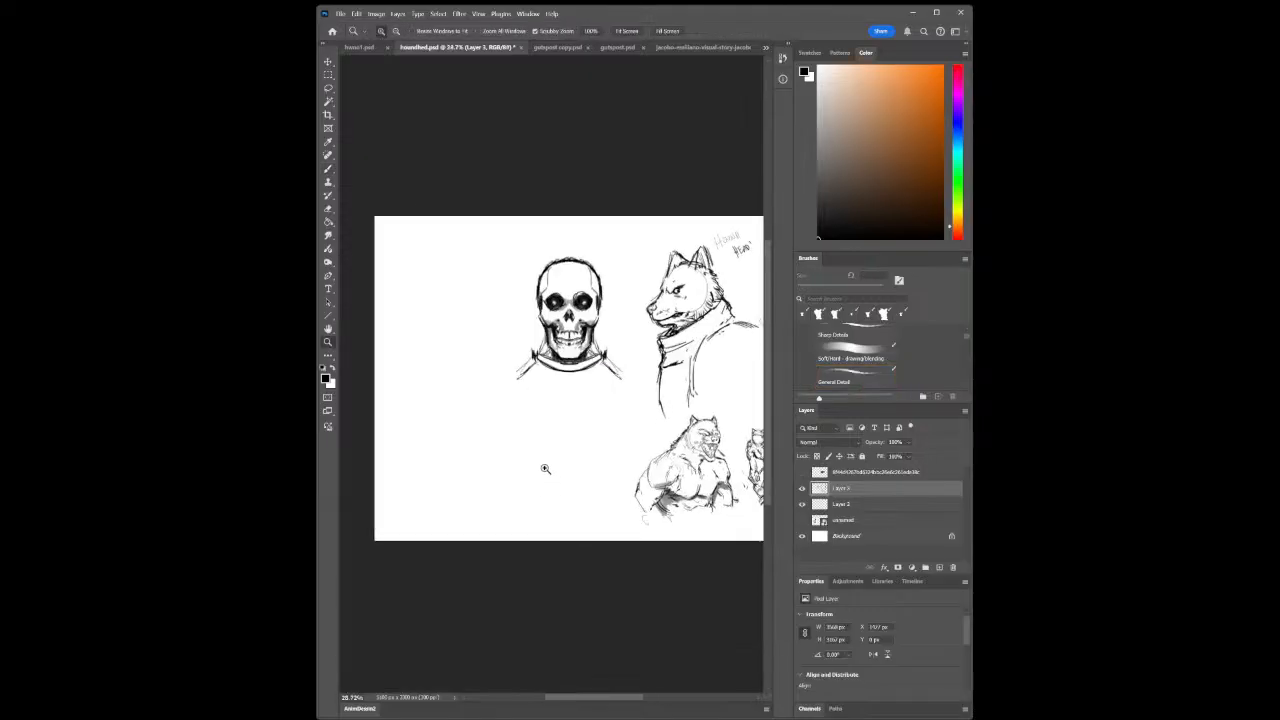
Erase a strip across the temples and draw a narrow headband around the skull's forehead
mouse_move(579, 328)
mouse_down()
mouse_move(615, 326)
mouse_move(591, 340)
mouse_up()
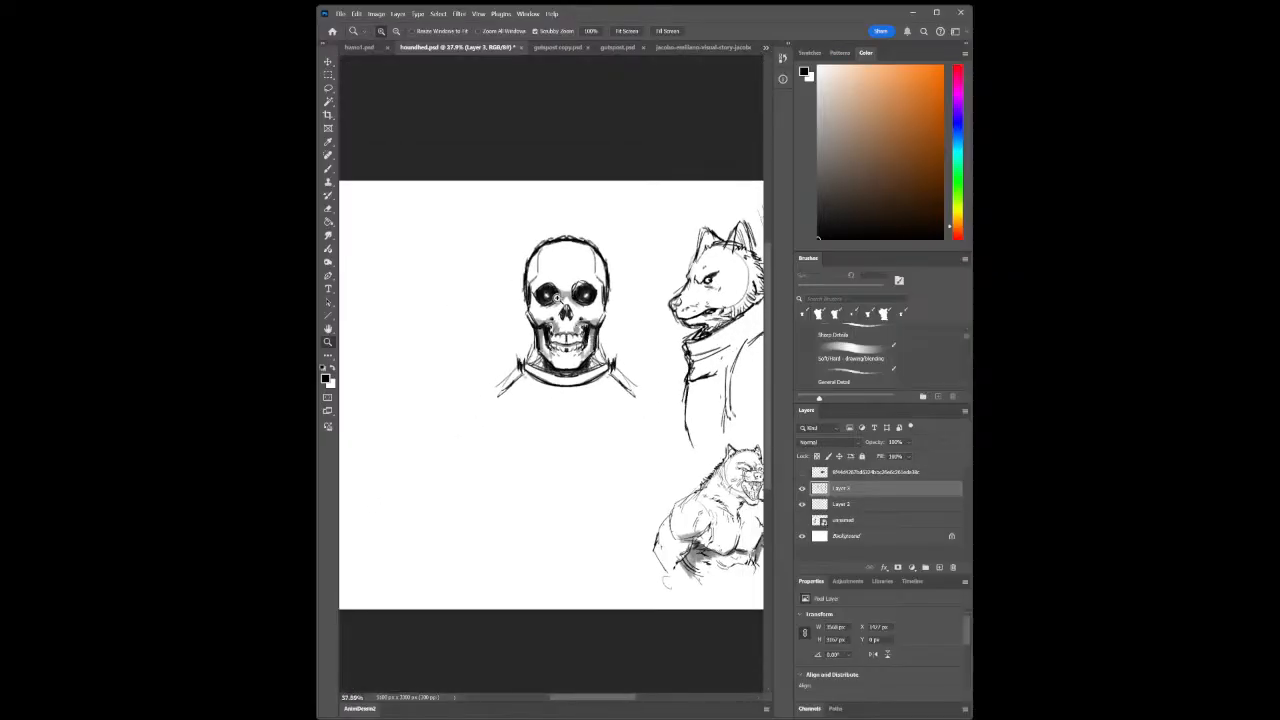
drag(556, 297, 500, 234)
key(b)
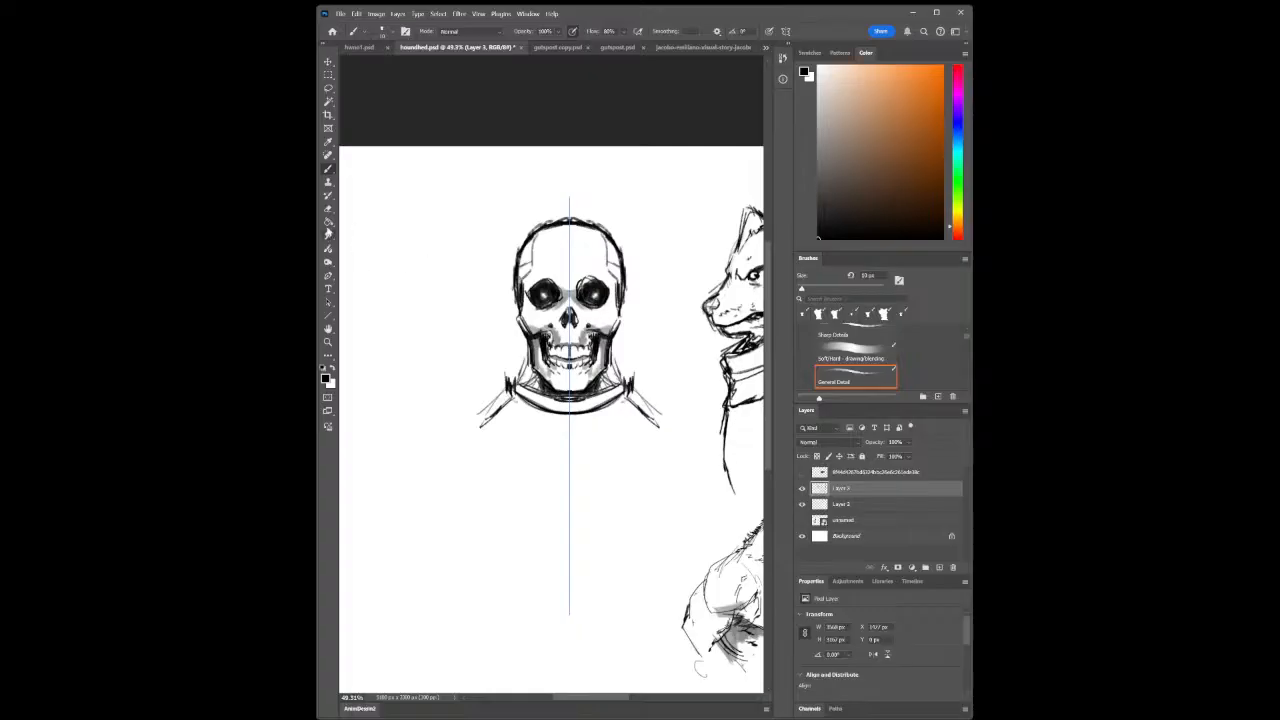
click(328, 208)
mouse_move(520, 263)
mouse_down()
mouse_move(533, 261)
mouse_move(511, 268)
mouse_move(546, 249)
mouse_up()
key(b)
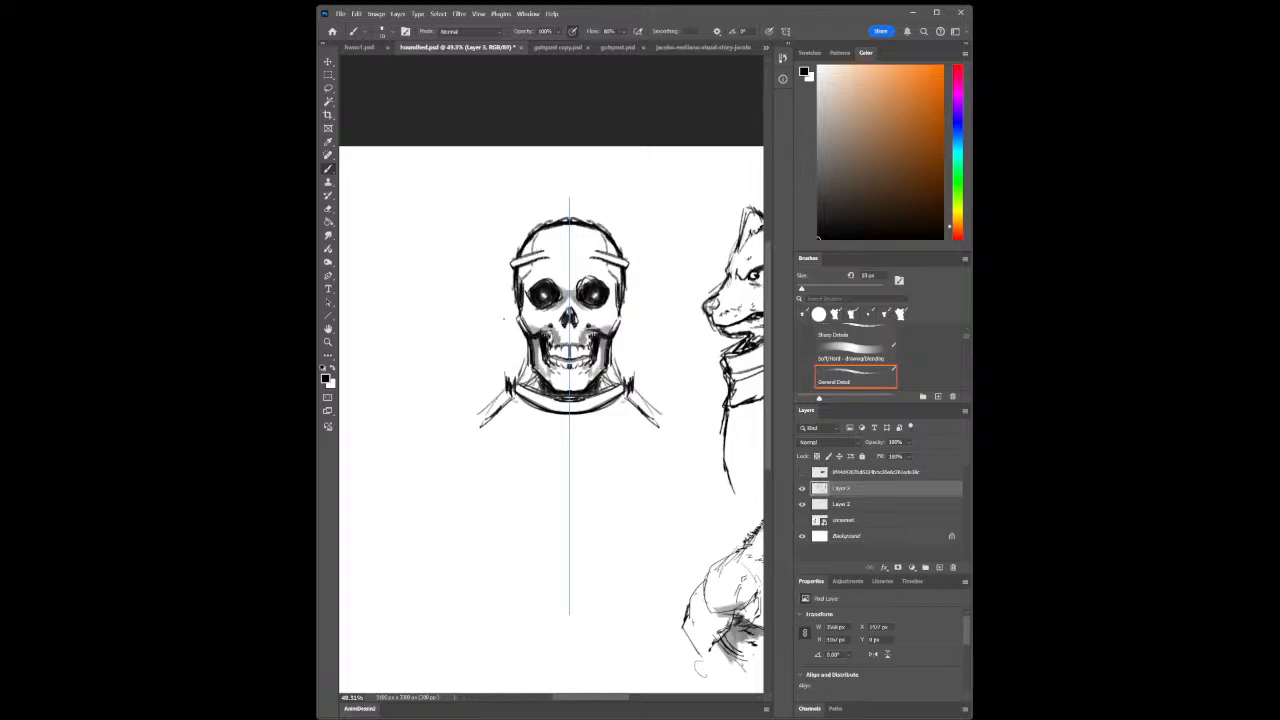
drag(541, 259, 563, 255)
drag(522, 257, 563, 256)
Rework the collar ends and shoulder lines with short strokes, and add a second, lower edge to the collar
drag(510, 386, 508, 402)
drag(522, 281, 524, 297)
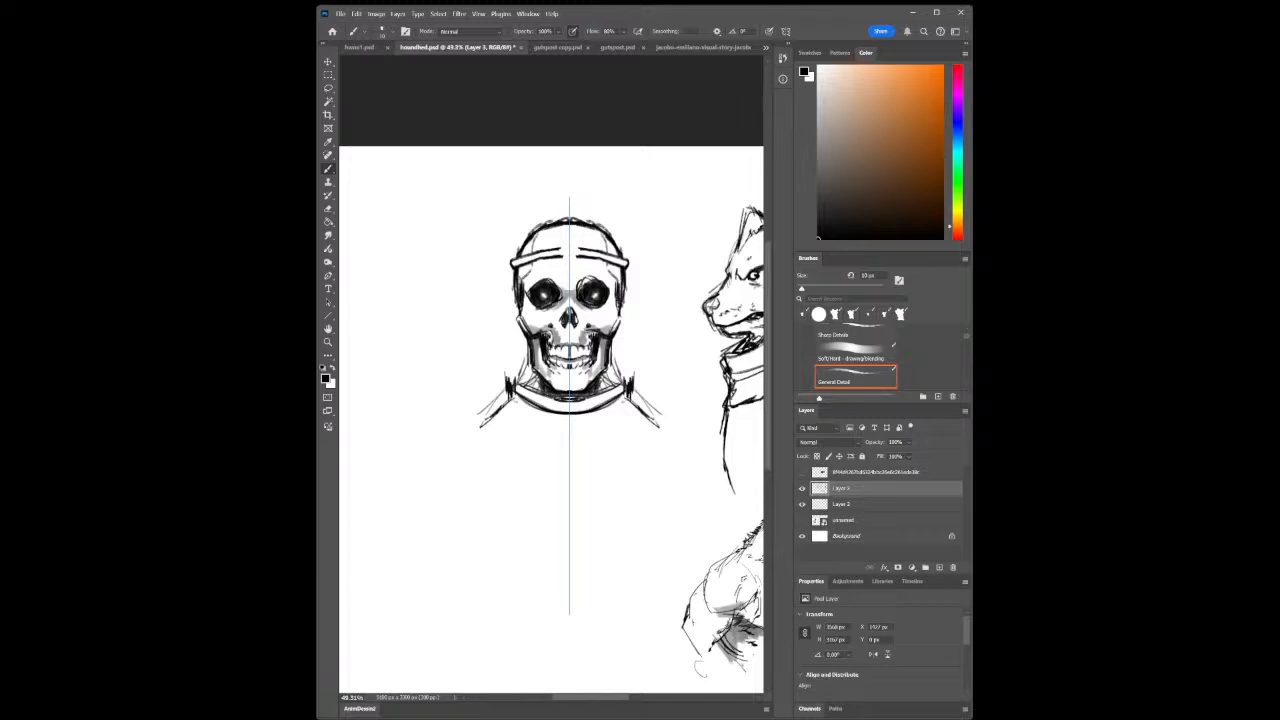
drag(507, 402, 478, 444)
mouse_move(515, 386)
mouse_down()
mouse_move(504, 406)
mouse_move(525, 416)
mouse_up()
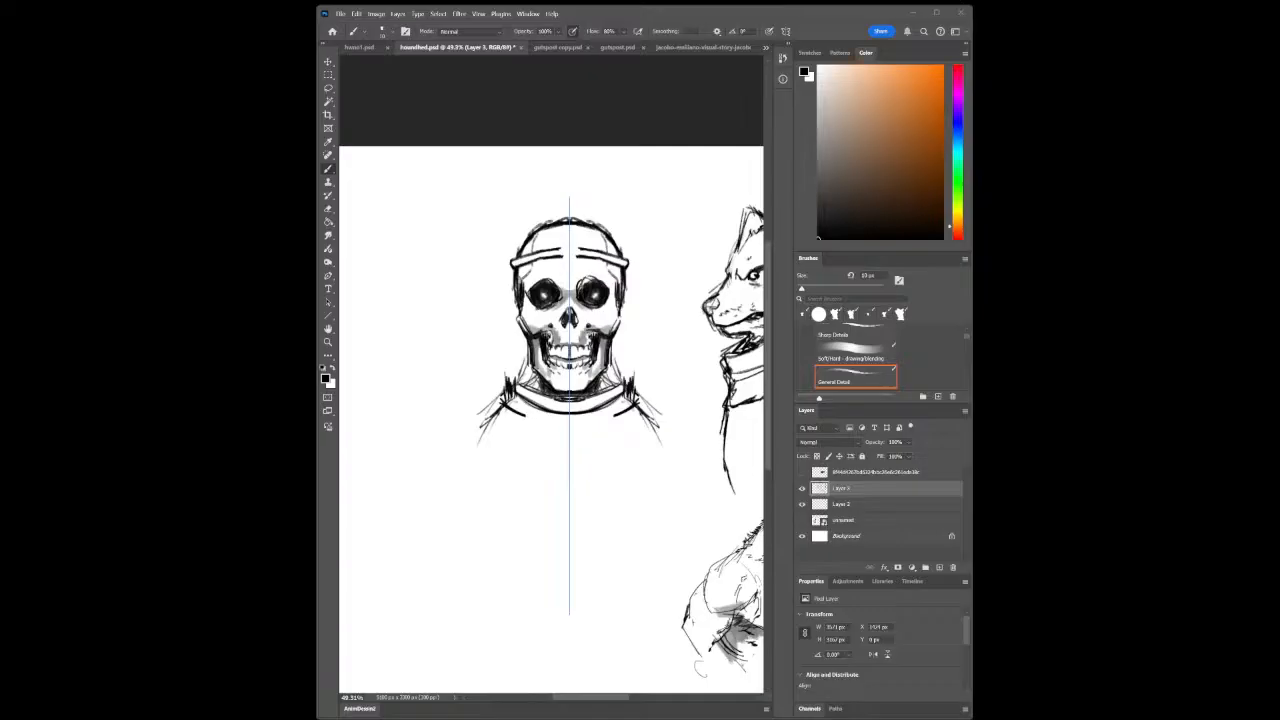
drag(509, 378, 535, 391)
mouse_move(469, 392)
mouse_down()
mouse_move(450, 394)
mouse_move(568, 432)
mouse_move(538, 425)
mouse_up()
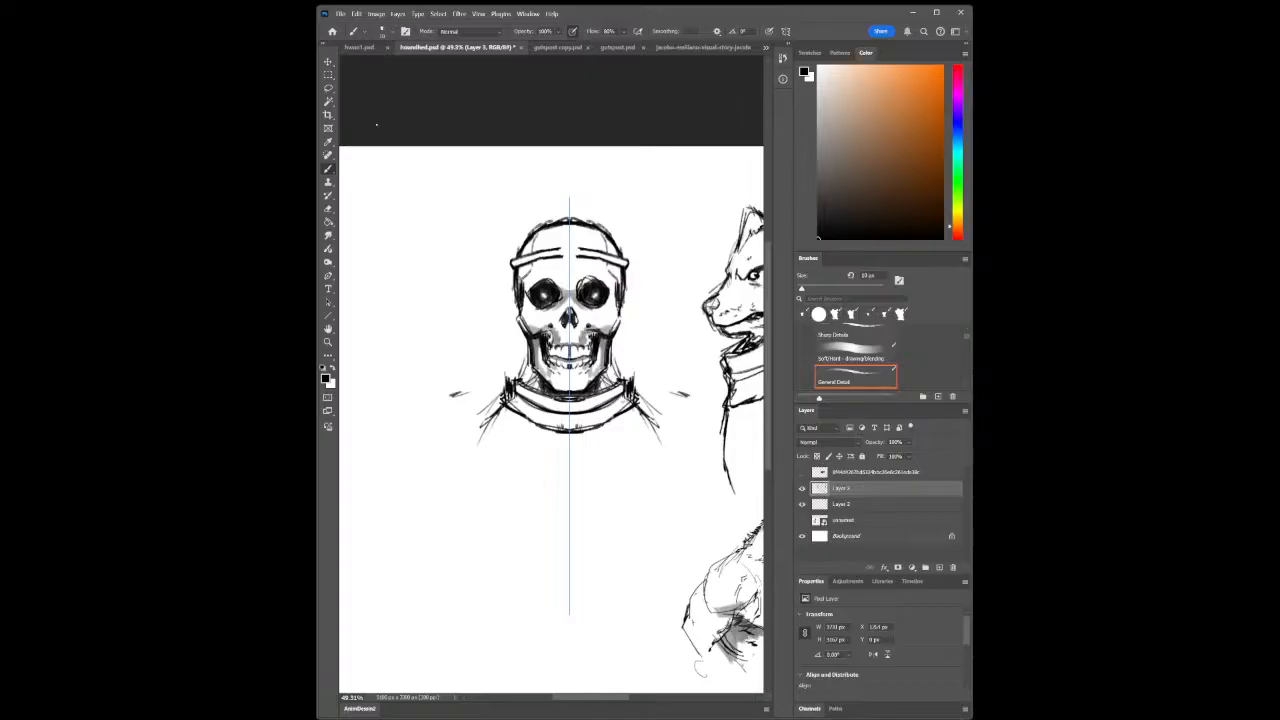
Erase the hatching at both collar ends and redraw them as rounded folds with short shoulder lines
key(e)
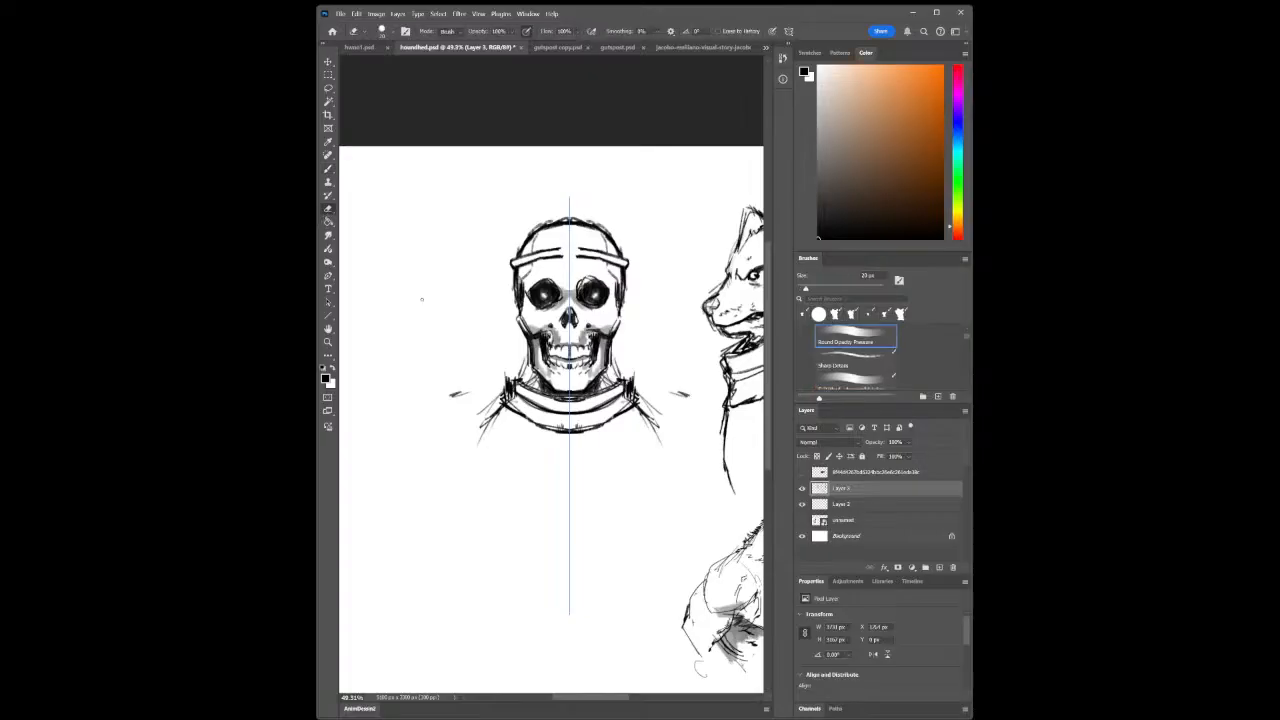
mouse_move(504, 396)
mouse_down()
mouse_move(514, 386)
mouse_move(506, 400)
mouse_move(500, 380)
mouse_up()
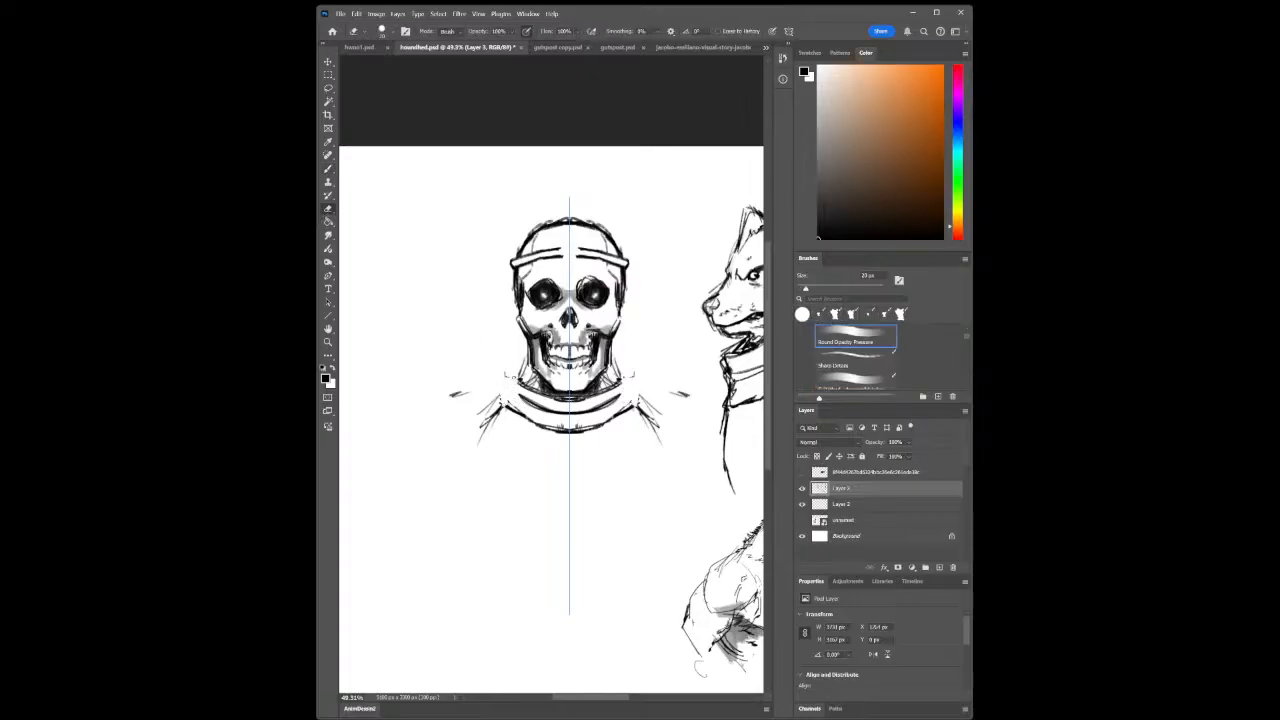
key(b)
mouse_move(502, 385)
mouse_down()
mouse_move(502, 407)
mouse_move(515, 378)
mouse_move(522, 386)
mouse_move(503, 409)
mouse_move(511, 376)
mouse_move(507, 411)
mouse_move(502, 380)
mouse_move(518, 374)
mouse_move(462, 408)
mouse_up()
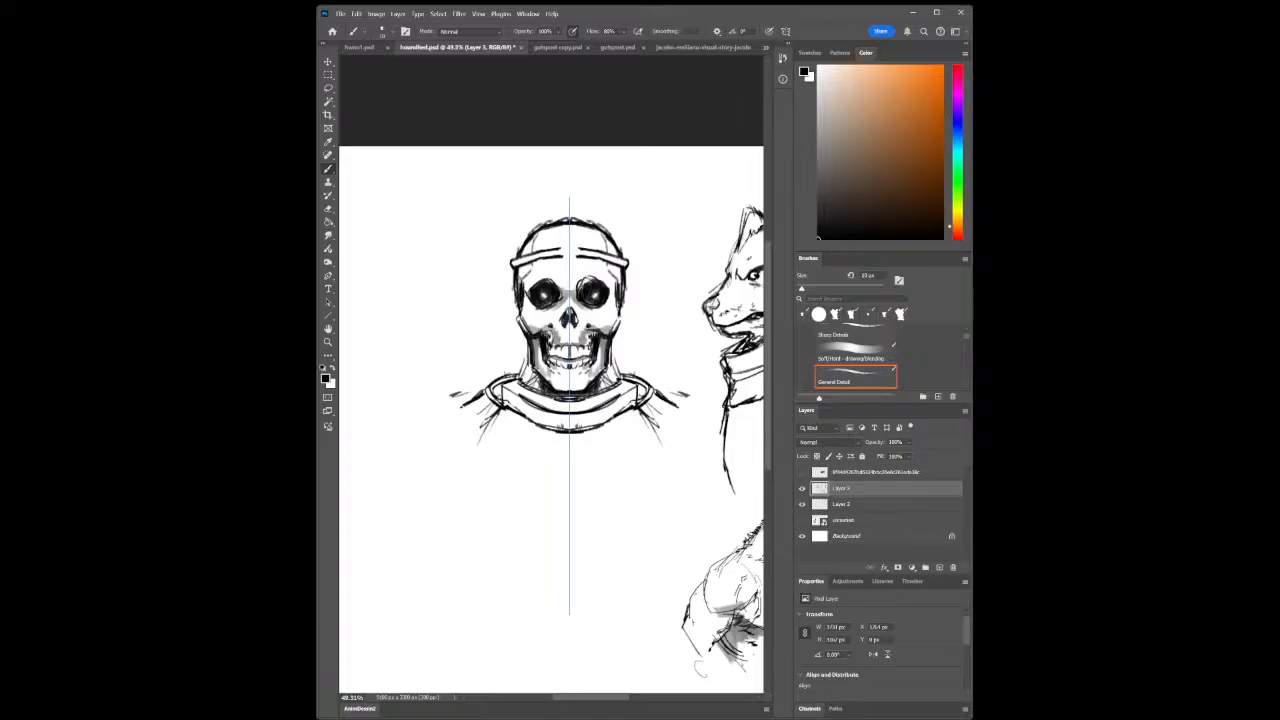
Erase the stray shoulder strokes below the collar and redraw the collar's lower edge as a clean curve
click(328, 208)
mouse_move(493, 418)
mouse_down()
mouse_move(480, 438)
mouse_move(493, 408)
mouse_move(526, 420)
mouse_up()
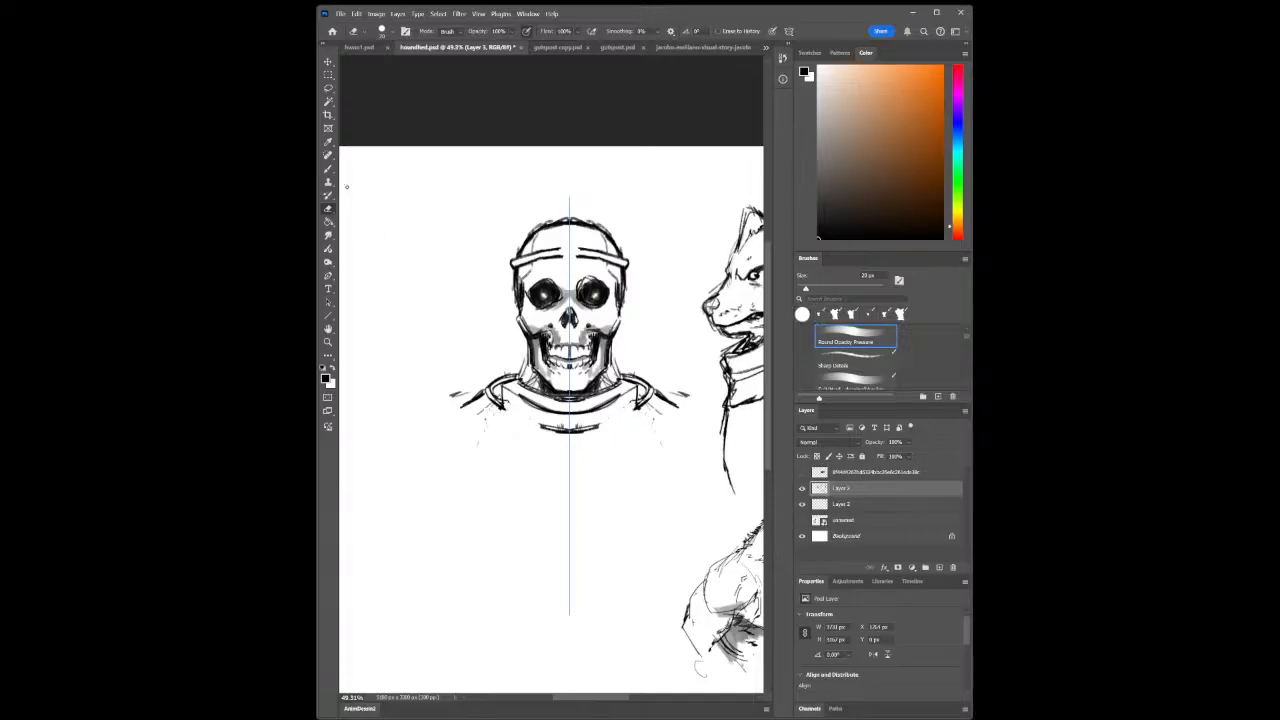
key(b)
drag(505, 408, 547, 430)
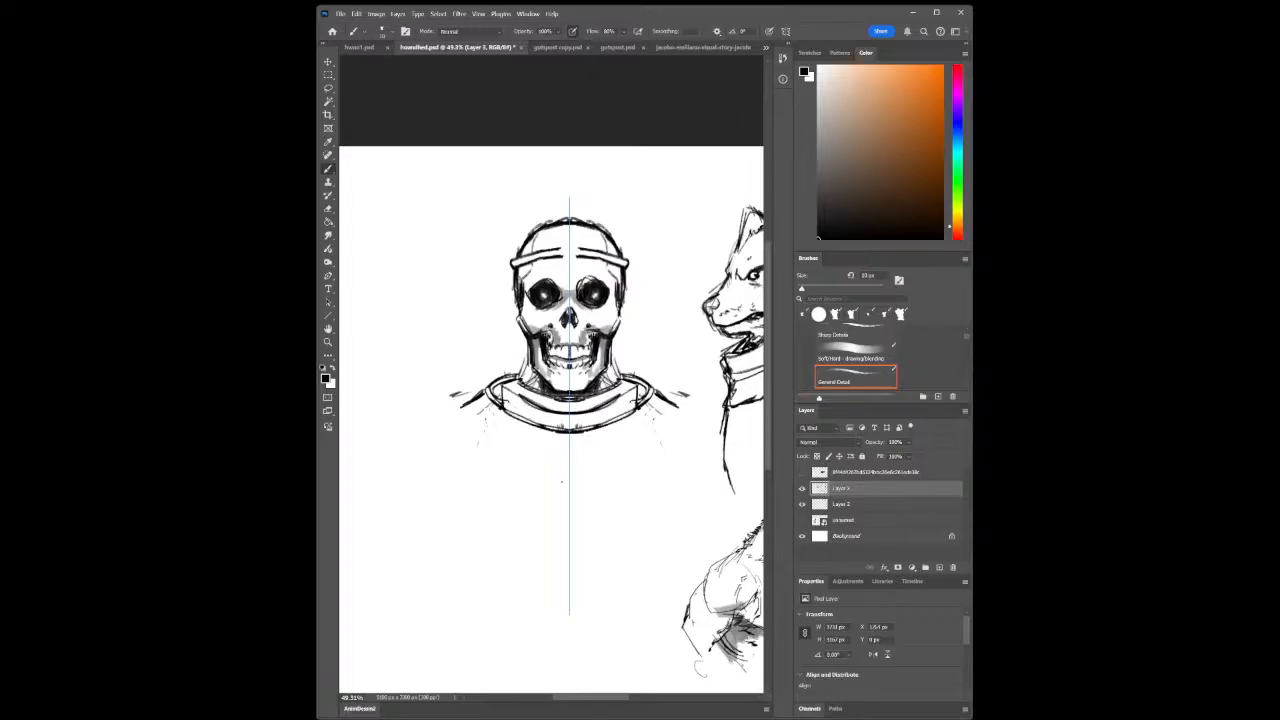
Shade the neck area beneath the chin, inside the collar, on Layer 2, enlarging the brush to 40 px
click(862, 506)
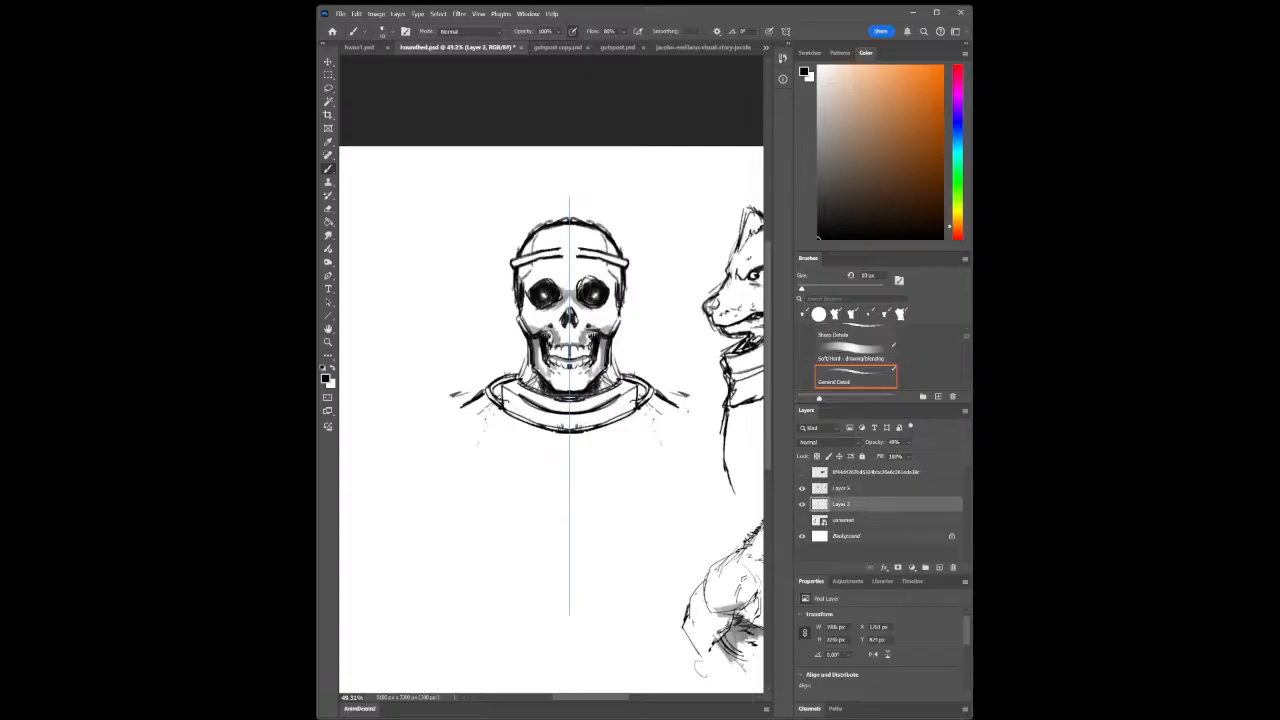
drag(545, 397, 555, 411)
drag(546, 394, 557, 411)
drag(553, 397, 563, 413)
key(bracketright)
key(bracketright)
key(bracketright)
key(bracketright)
key(bracketright)
key(bracketright)
mouse_move(556, 402)
mouse_down()
mouse_move(585, 410)
mouse_move(555, 404)
mouse_move(586, 395)
mouse_up()
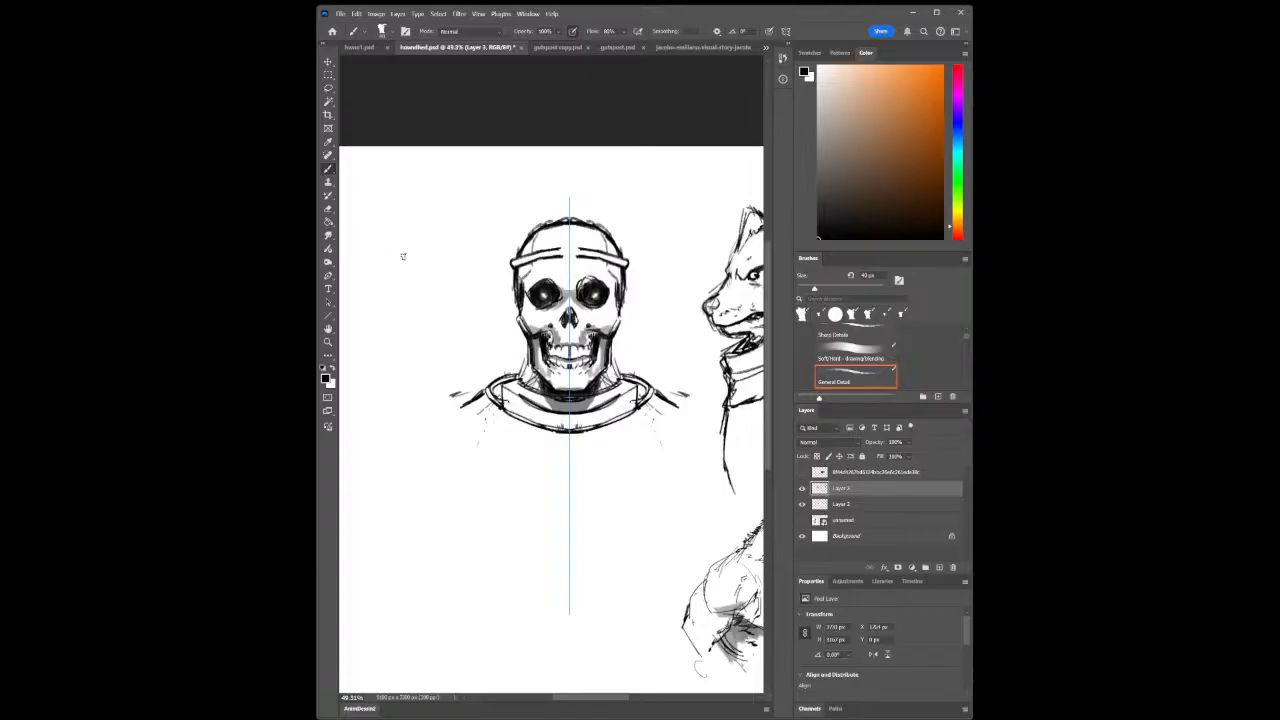
Examine the armoured skull figure in the two open poster illustrations, and return to the hound sketch sheet
click(552, 47)
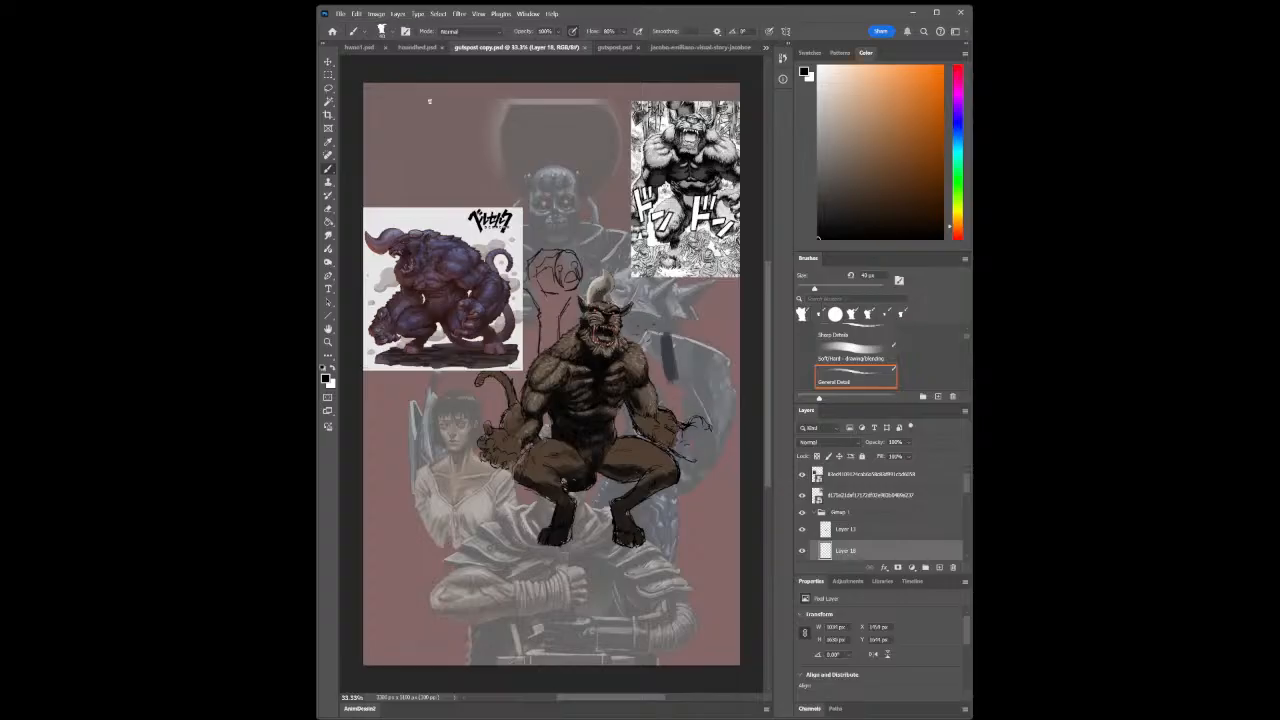
click(608, 47)
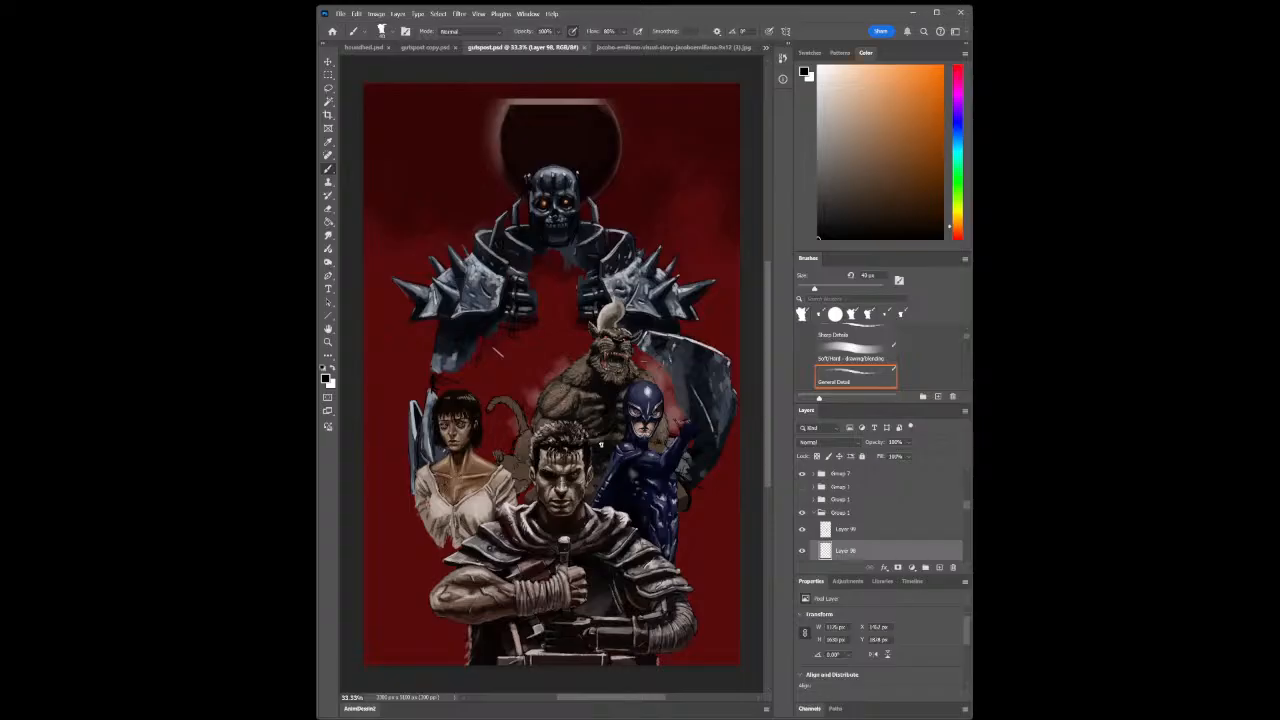
click(366, 48)
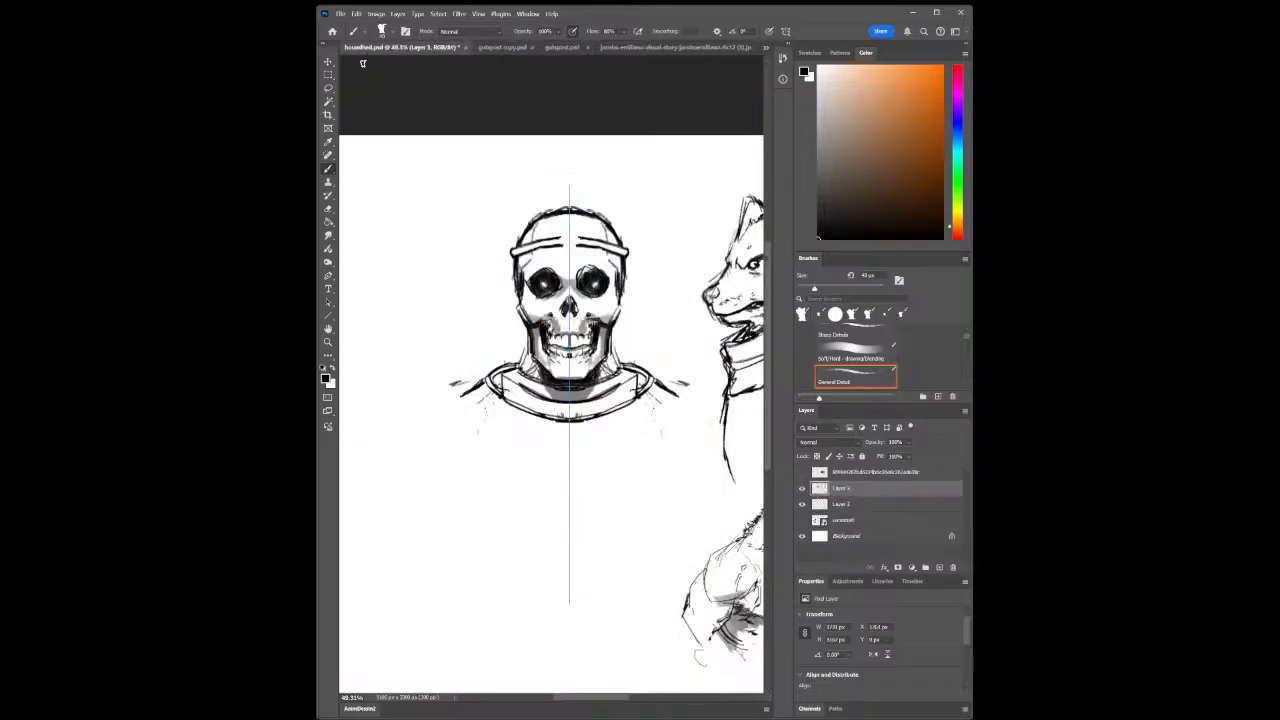
click(500, 48)
click(566, 49)
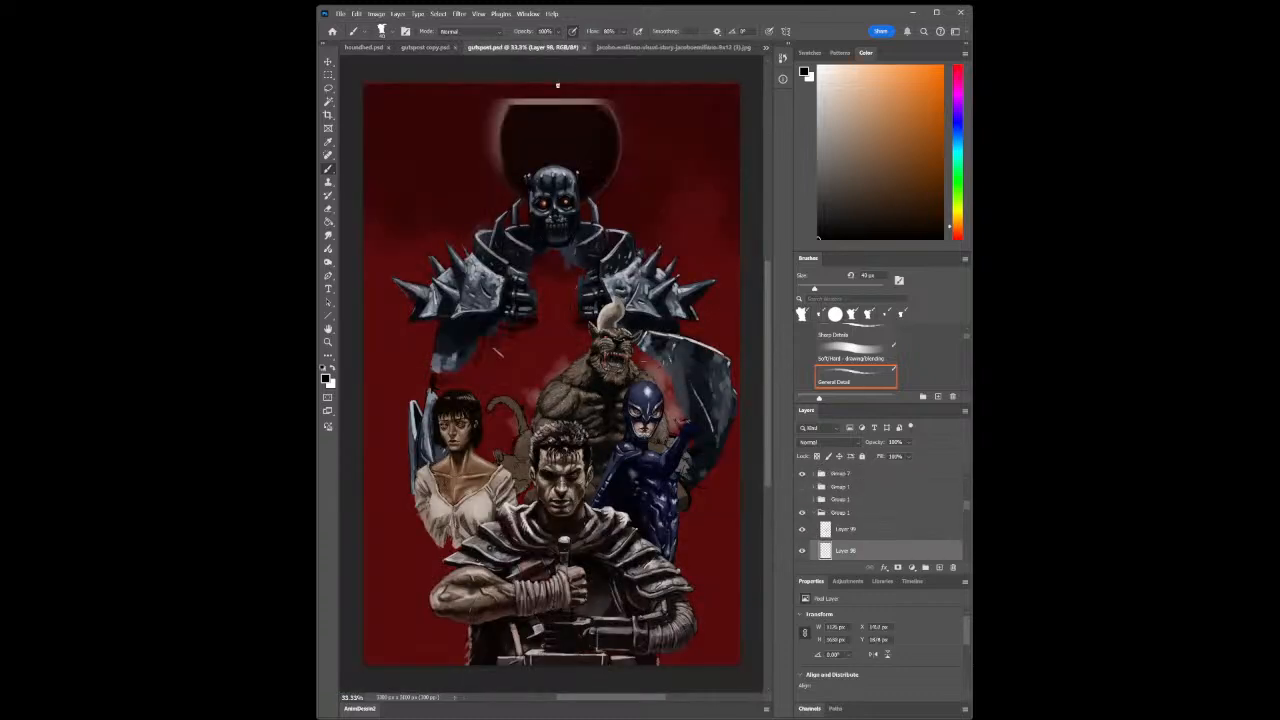
click(366, 48)
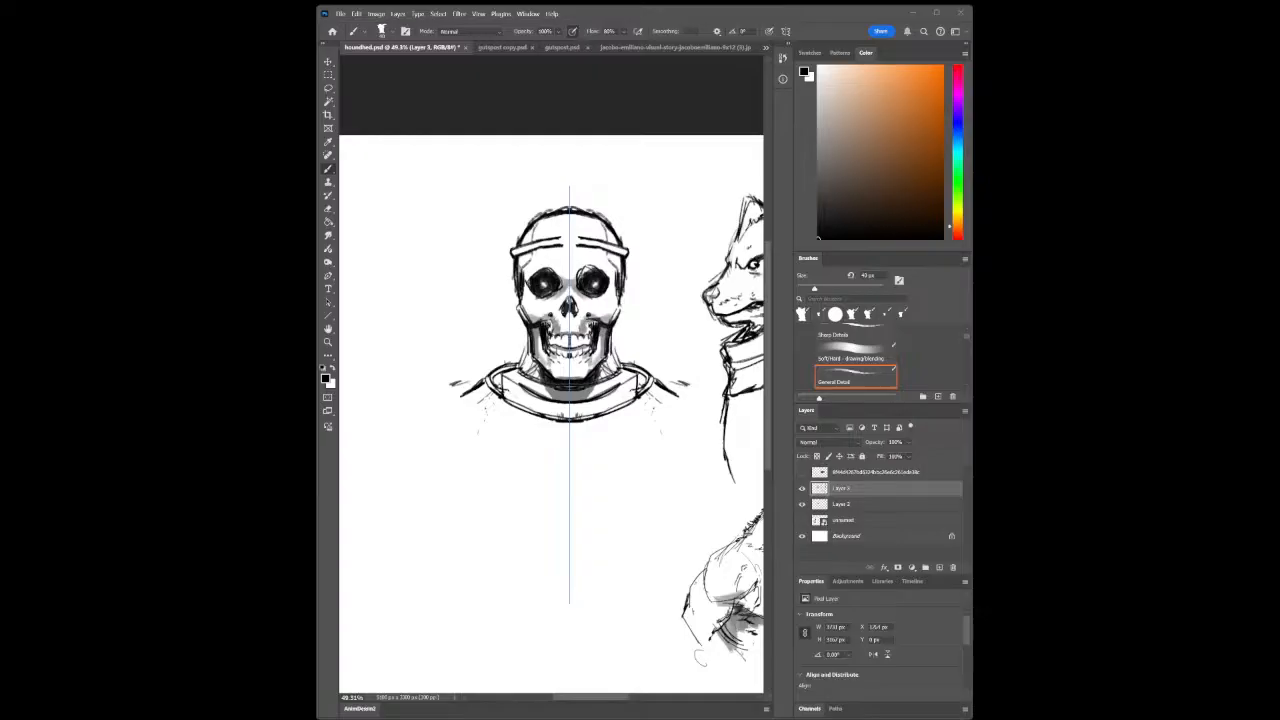
Erase the heavy strokes beside the eye sockets and draw a cloth hood hanging from the headband to the collar with a 10 px brush
key(bracketleft)
key(bracketleft)
key(bracketleft)
click(328, 208)
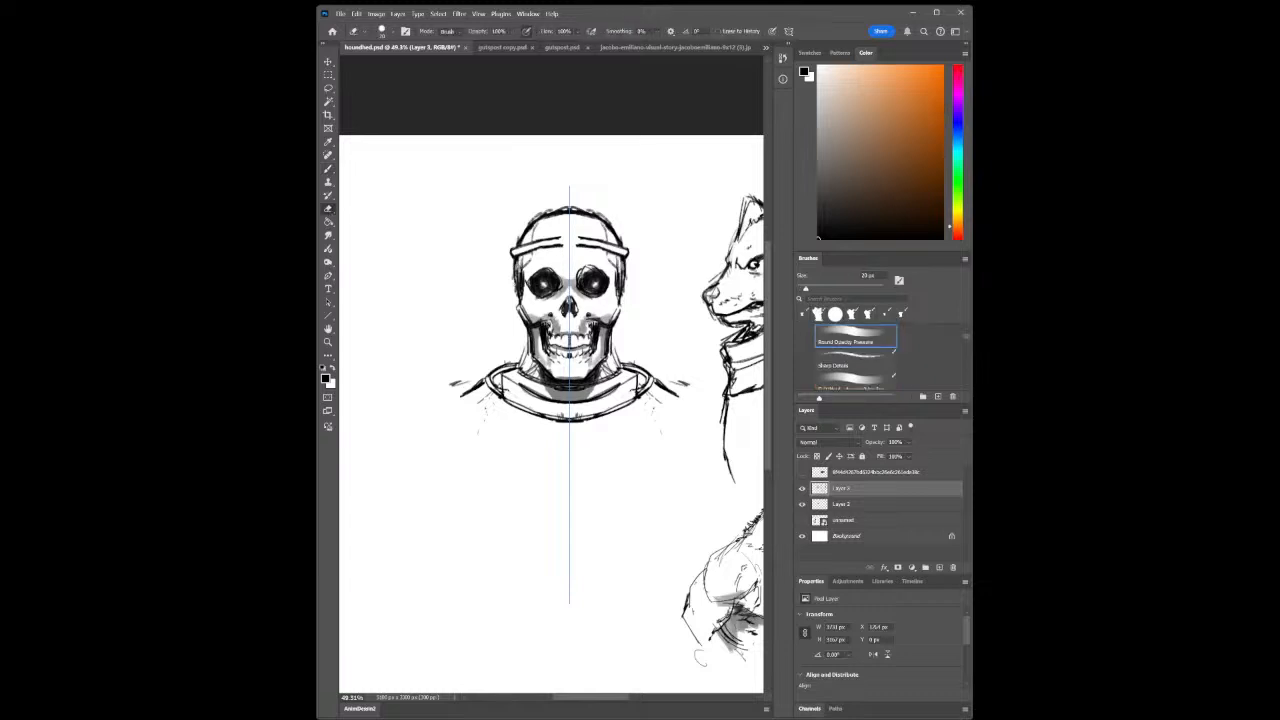
drag(519, 280, 520, 299)
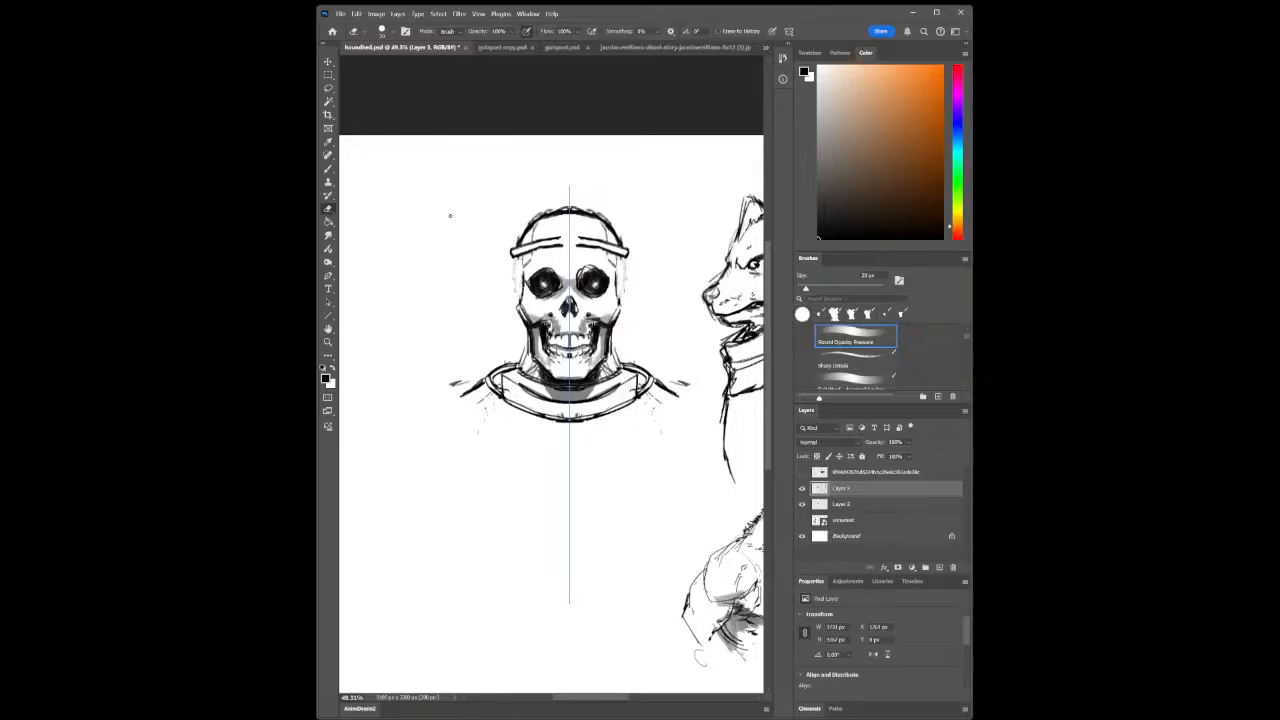
click(328, 171)
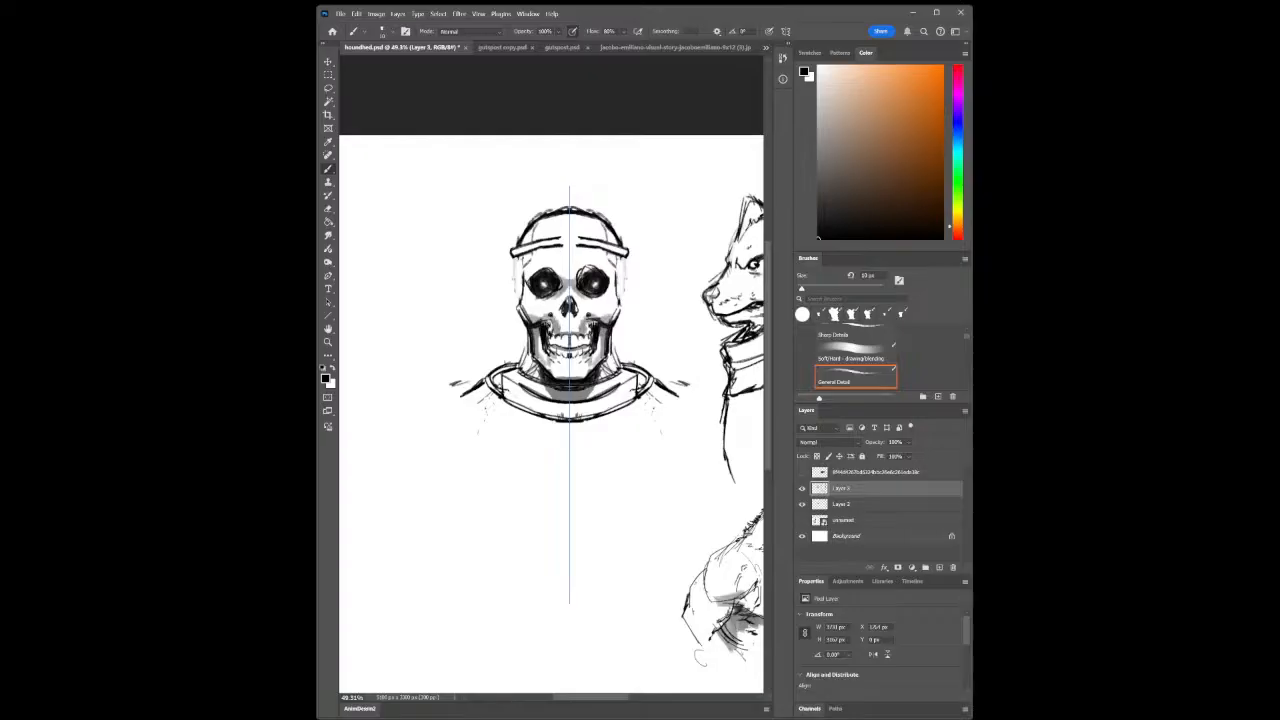
drag(524, 257, 515, 360)
mouse_move(512, 352)
mouse_down()
mouse_move(512, 376)
mouse_move(526, 346)
mouse_move(538, 382)
mouse_up()
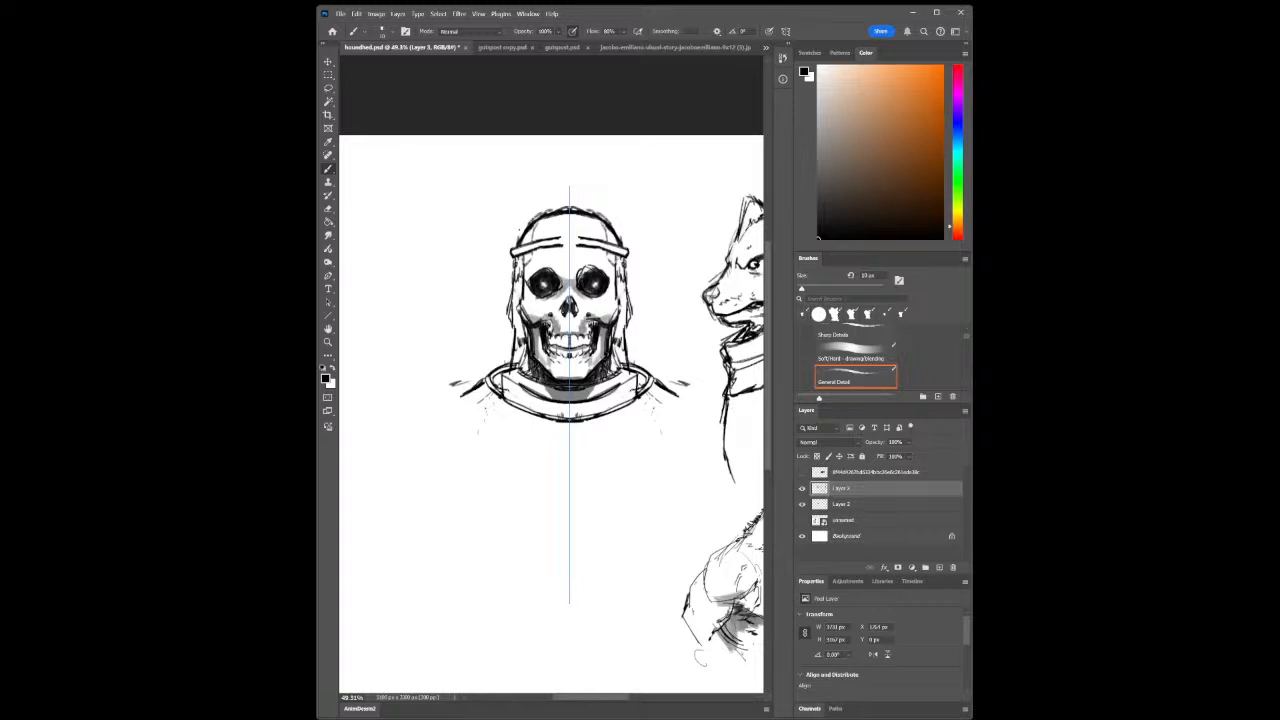
Add small thorn-like points along the headband and at both of its ends to suggest a crown
mouse_move(599, 235)
mouse_down()
mouse_move(634, 241)
mouse_move(612, 244)
mouse_up()
drag(609, 248, 619, 256)
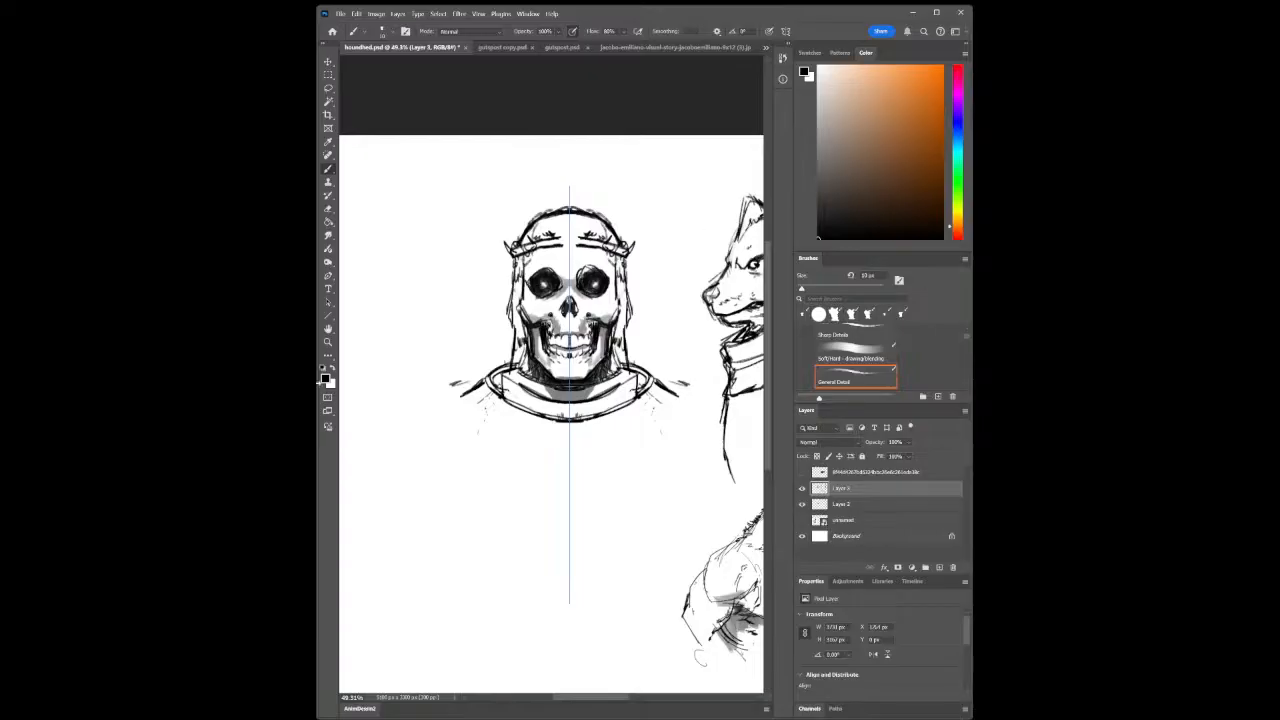
click(328, 343)
drag(649, 447, 682, 463)
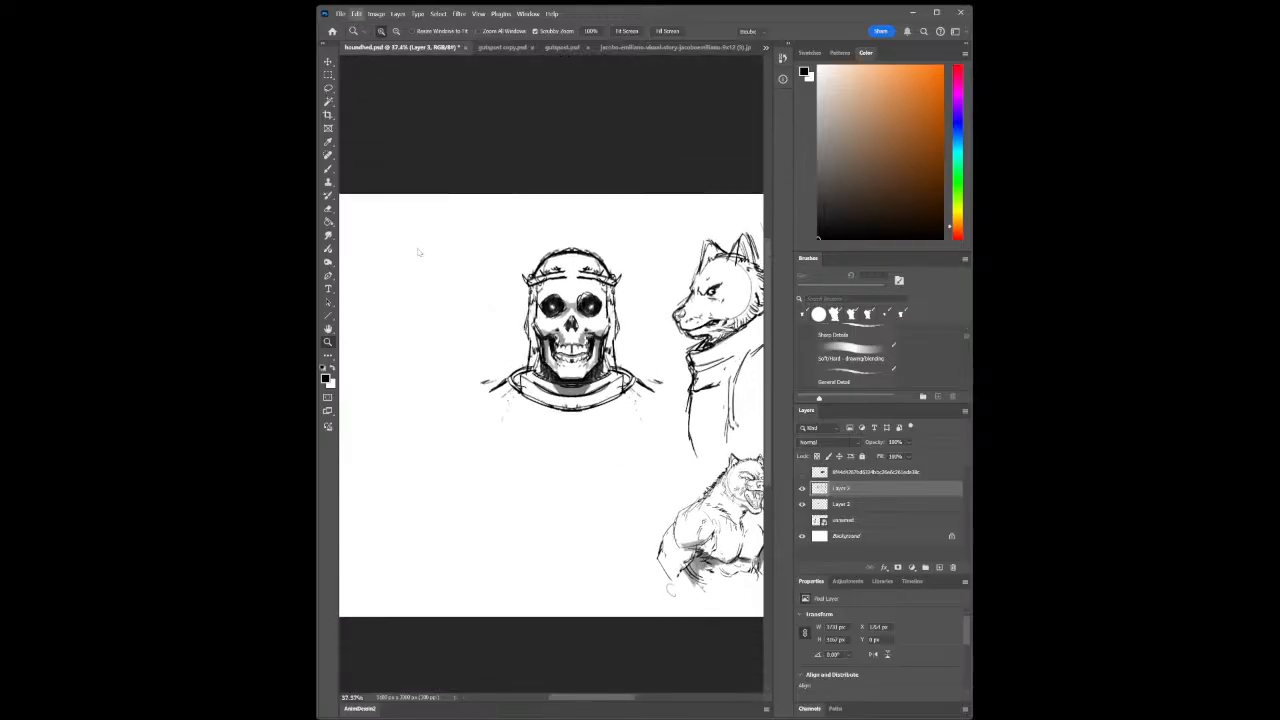
key(ctrl+t)
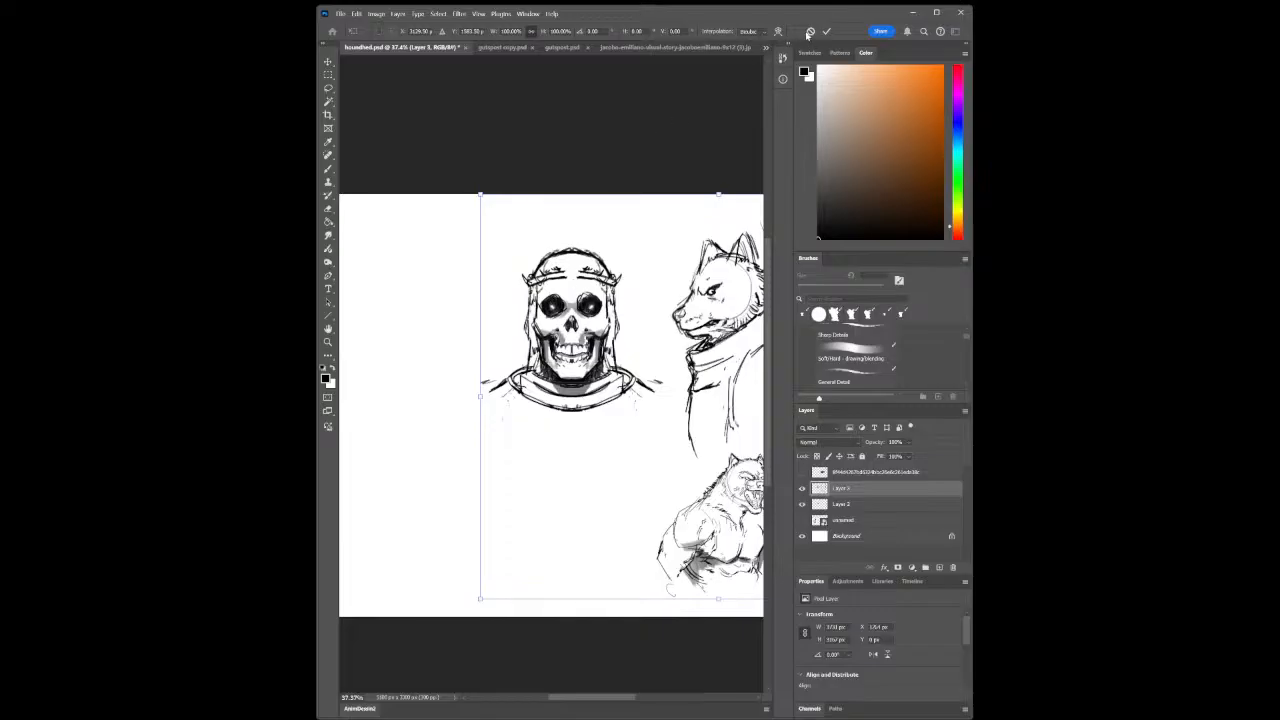
click(810, 32)
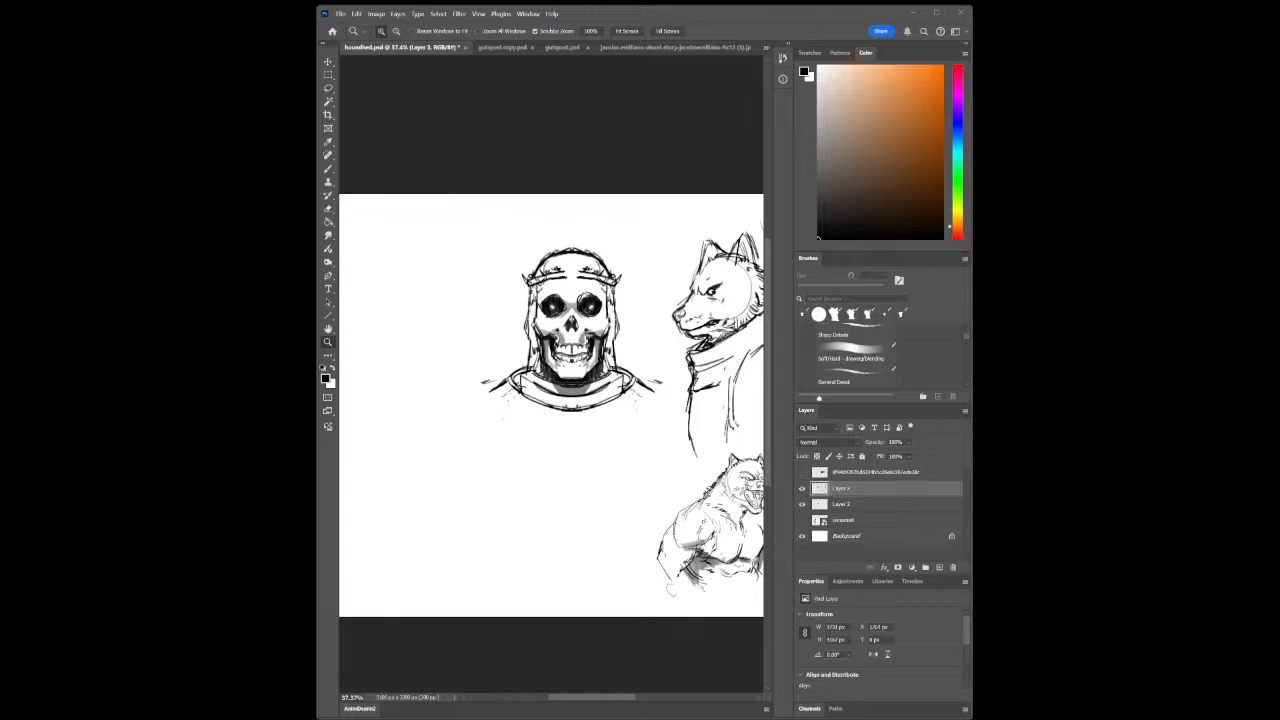
key(l)
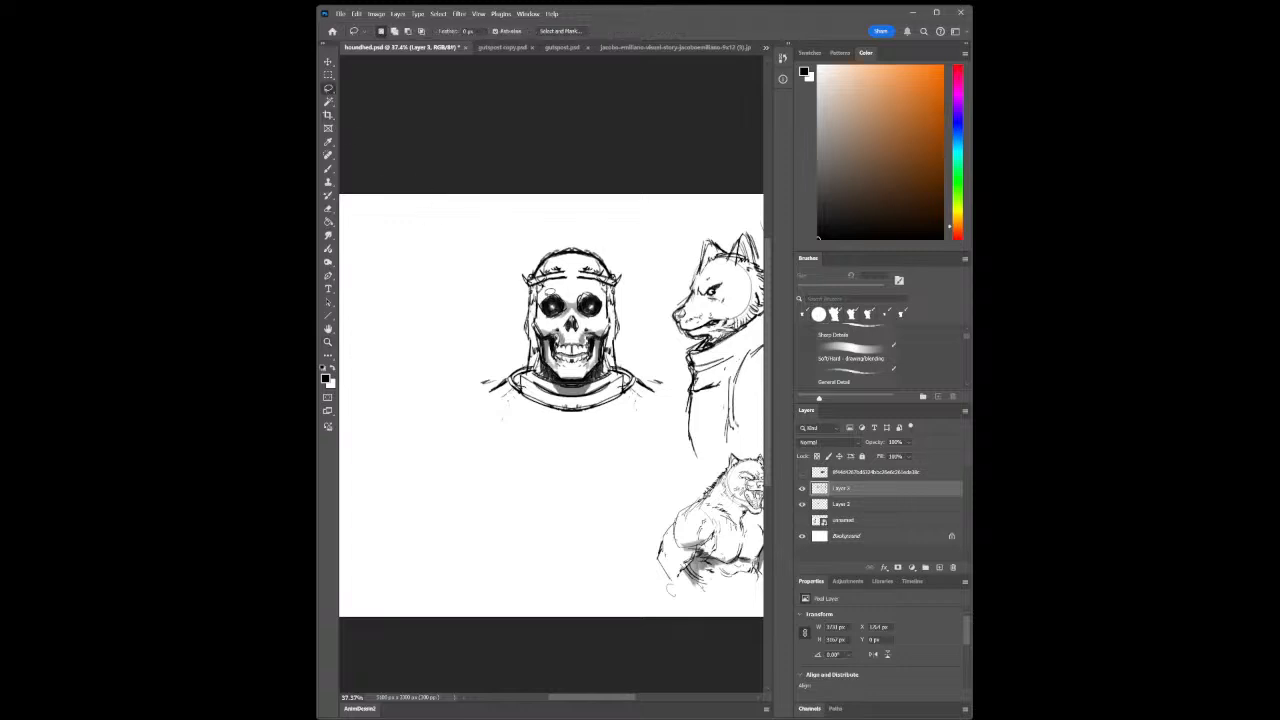
mouse_move(541, 232)
mouse_down()
mouse_move(495, 316)
mouse_move(479, 395)
mouse_move(497, 431)
mouse_move(558, 462)
mouse_move(628, 459)
mouse_move(681, 384)
mouse_move(603, 240)
mouse_move(585, 225)
mouse_move(543, 234)
mouse_up()
key(ctrl+t)
drag(478, 219, 524, 297)
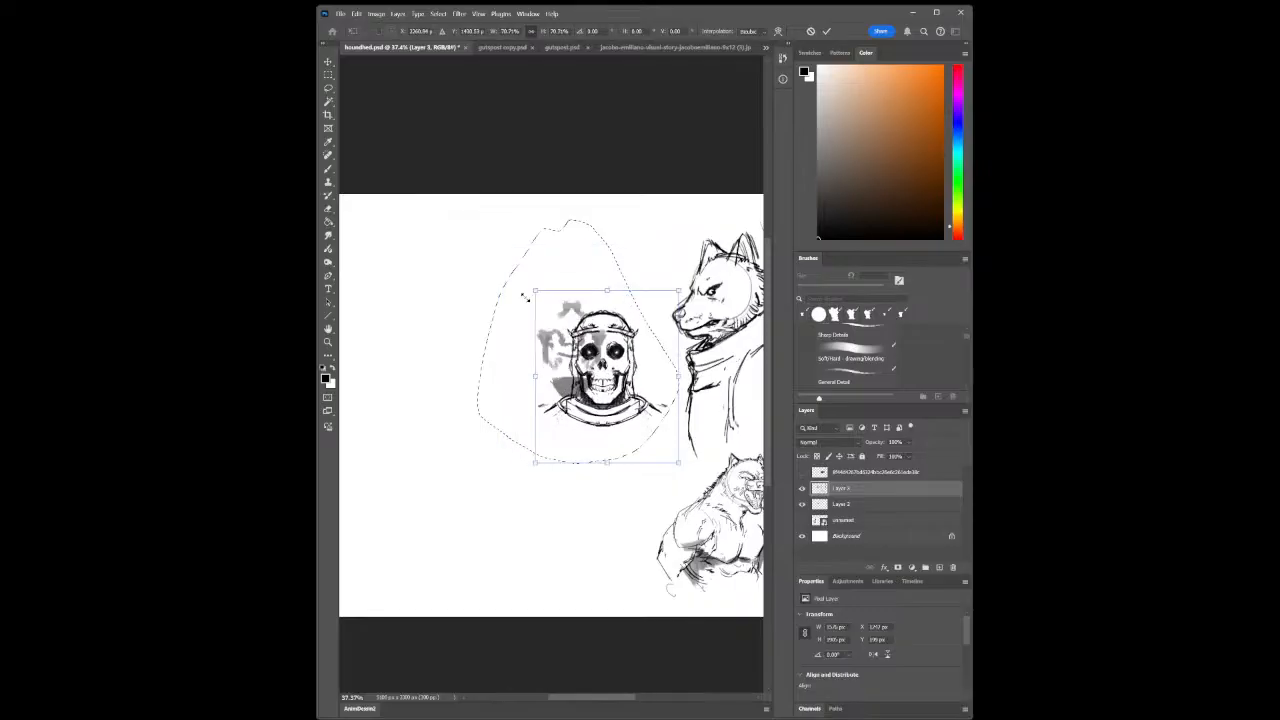
key(ctrl+z)
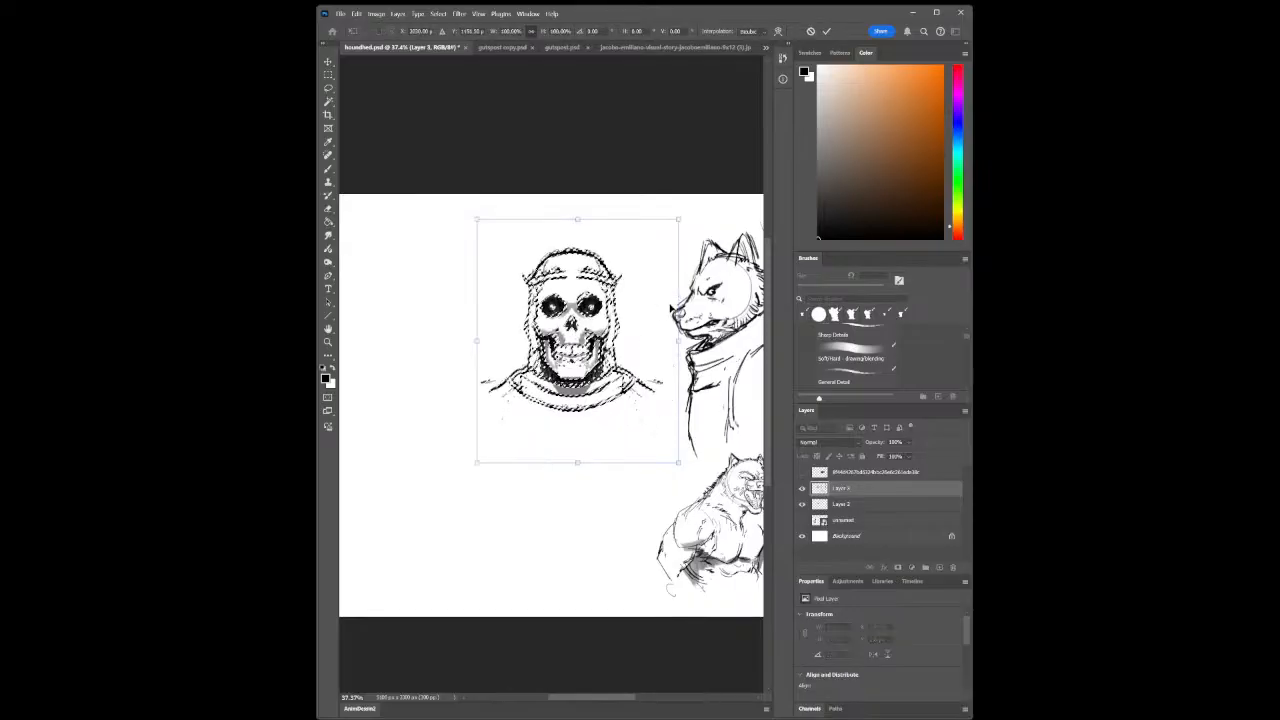
shift+click(869, 508)
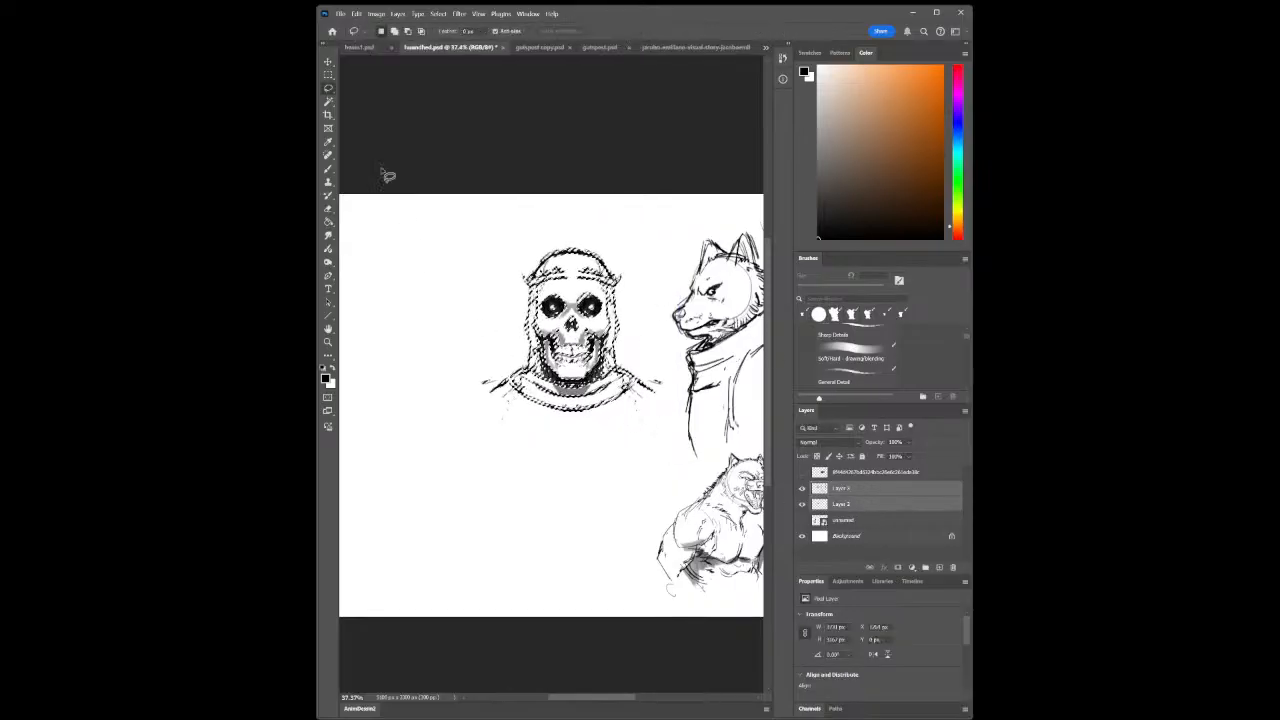
click(354, 15)
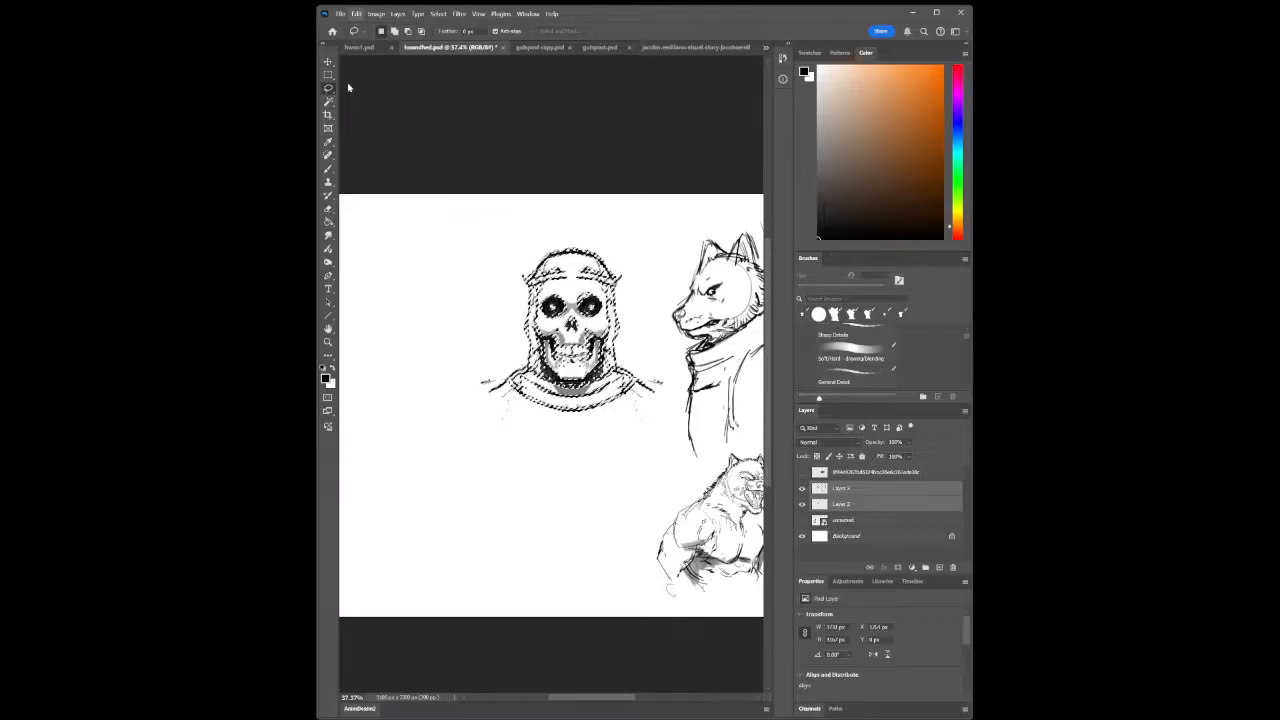
click(392, 253)
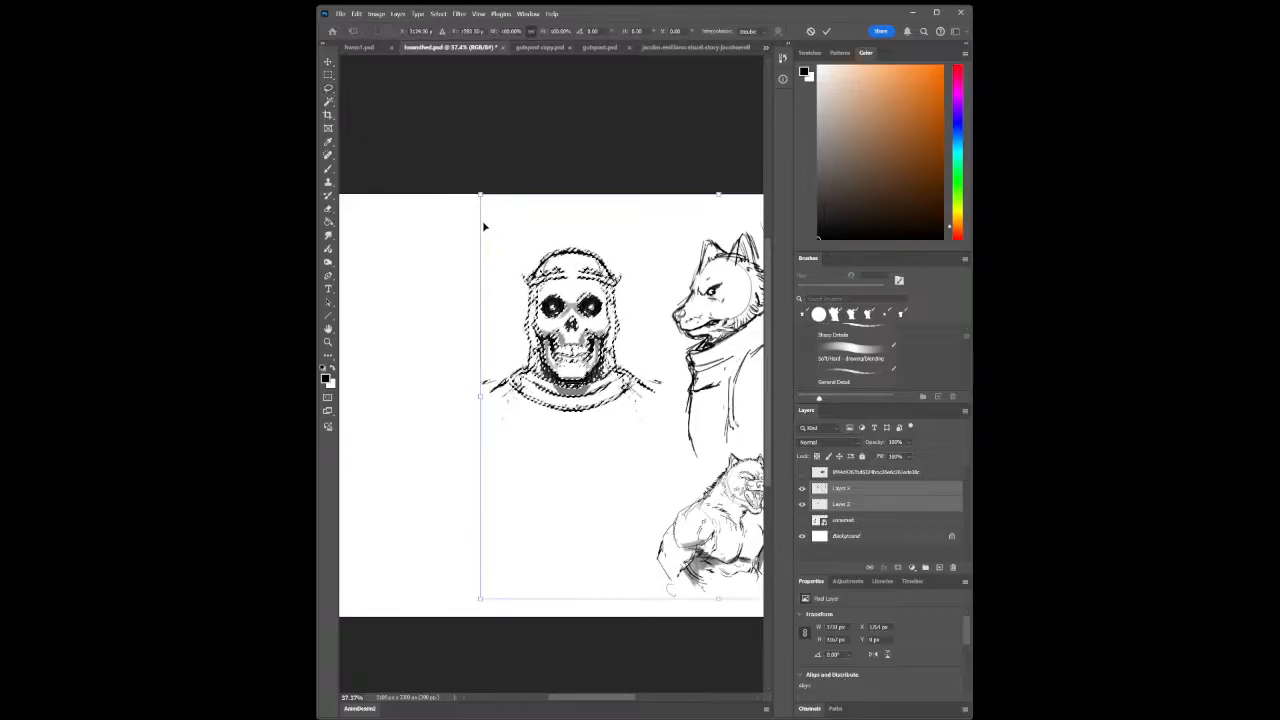
click(825, 32)
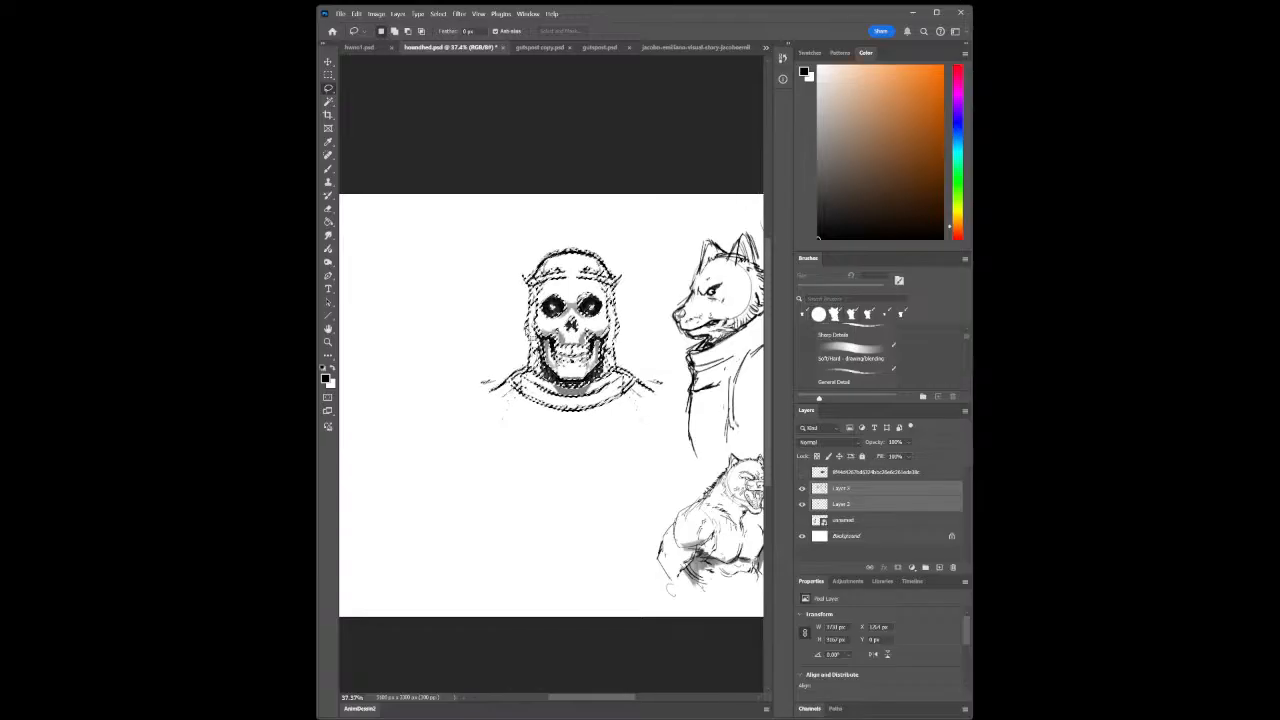
key(ctrl+d)
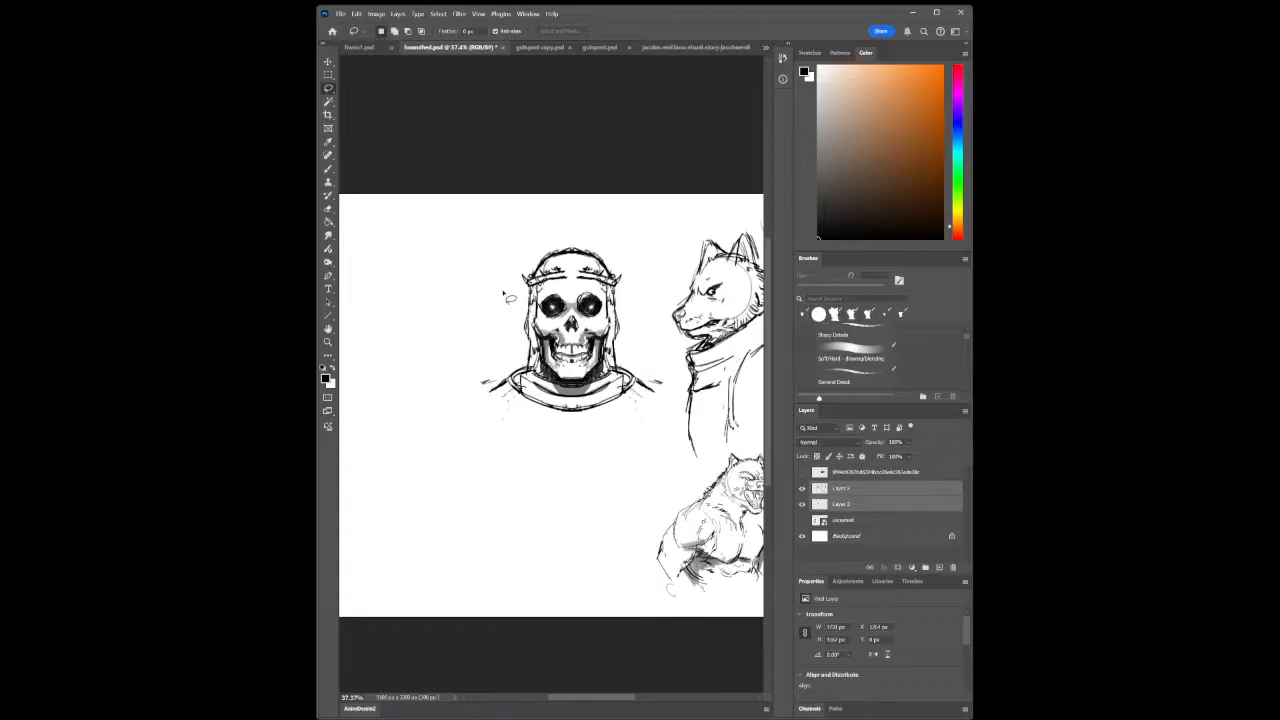
Draw mirrored shoulder lines and torso sides below the collar on the upper sketch layer with a 10 px brush
click(328, 168)
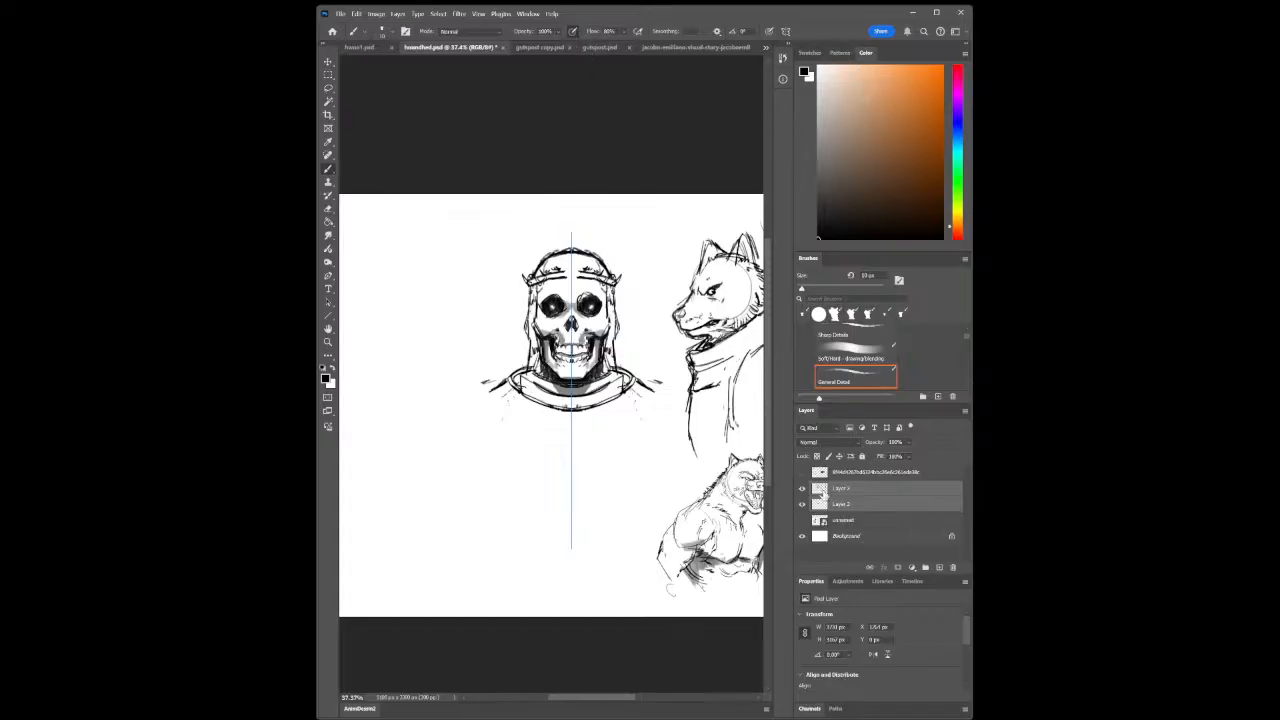
click(823, 494)
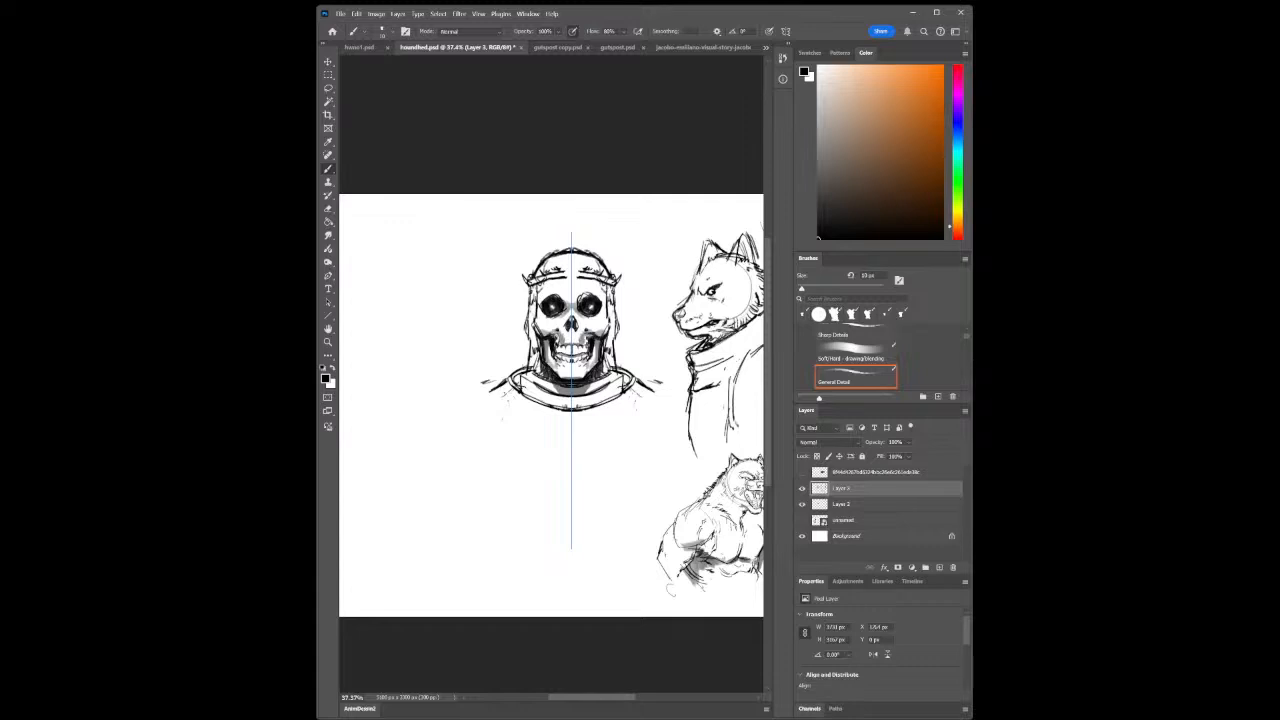
drag(507, 384, 491, 396)
mouse_move(496, 391)
mouse_down()
mouse_move(477, 399)
mouse_move(484, 412)
mouse_up()
drag(482, 403, 491, 432)
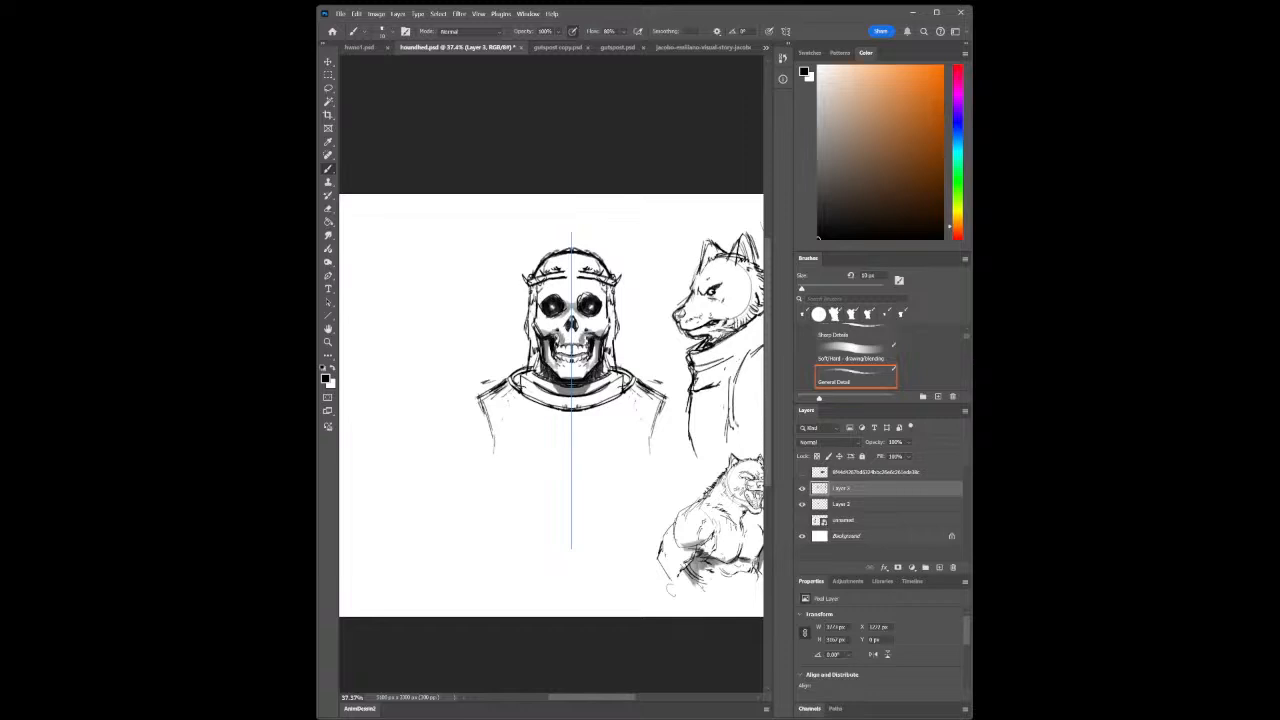
drag(495, 437, 489, 472)
drag(499, 387, 480, 411)
mouse_move(495, 393)
mouse_down()
mouse_move(480, 407)
mouse_move(496, 381)
mouse_up()
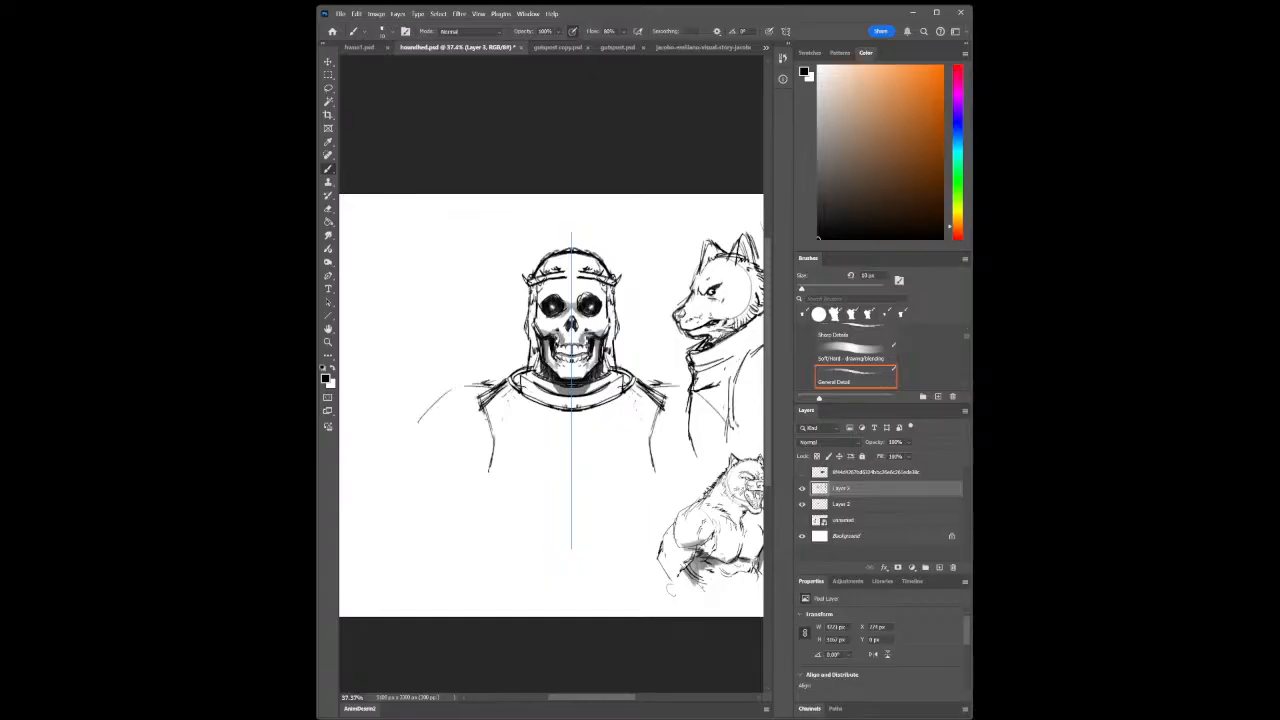
Undo the last strokes extending outward from the shoulders and turn off the mirrored painting
key(ctrl+z)
key(ctrl+z)
key(ctrl+z)
click(807, 46)
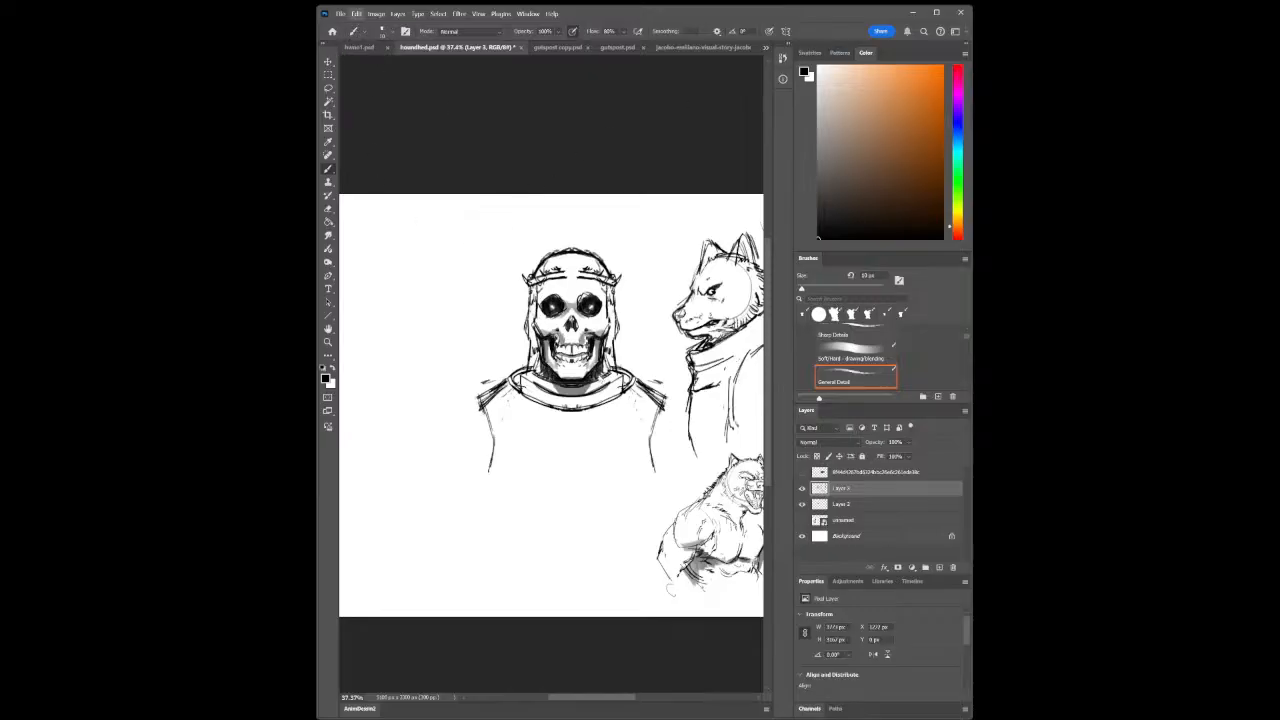
Merge Layer 2 with the sketch layer above it into a single layer
click(862, 506)
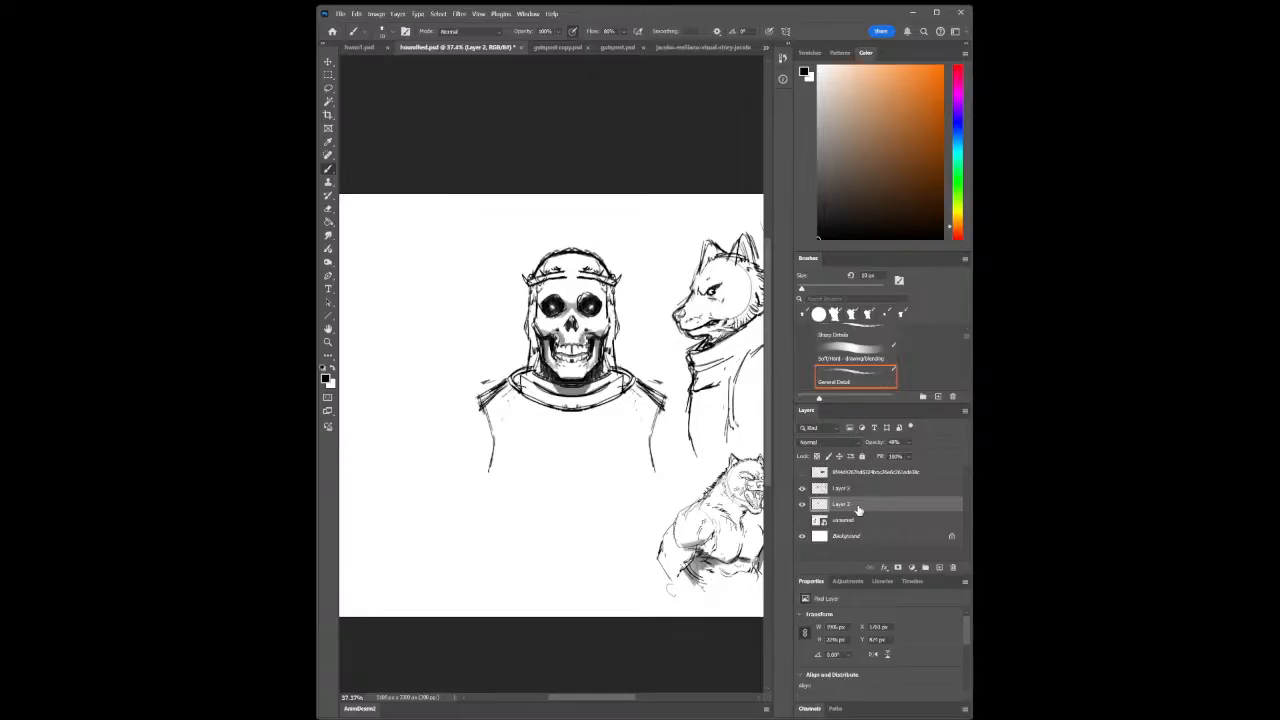
shift+click(855, 488)
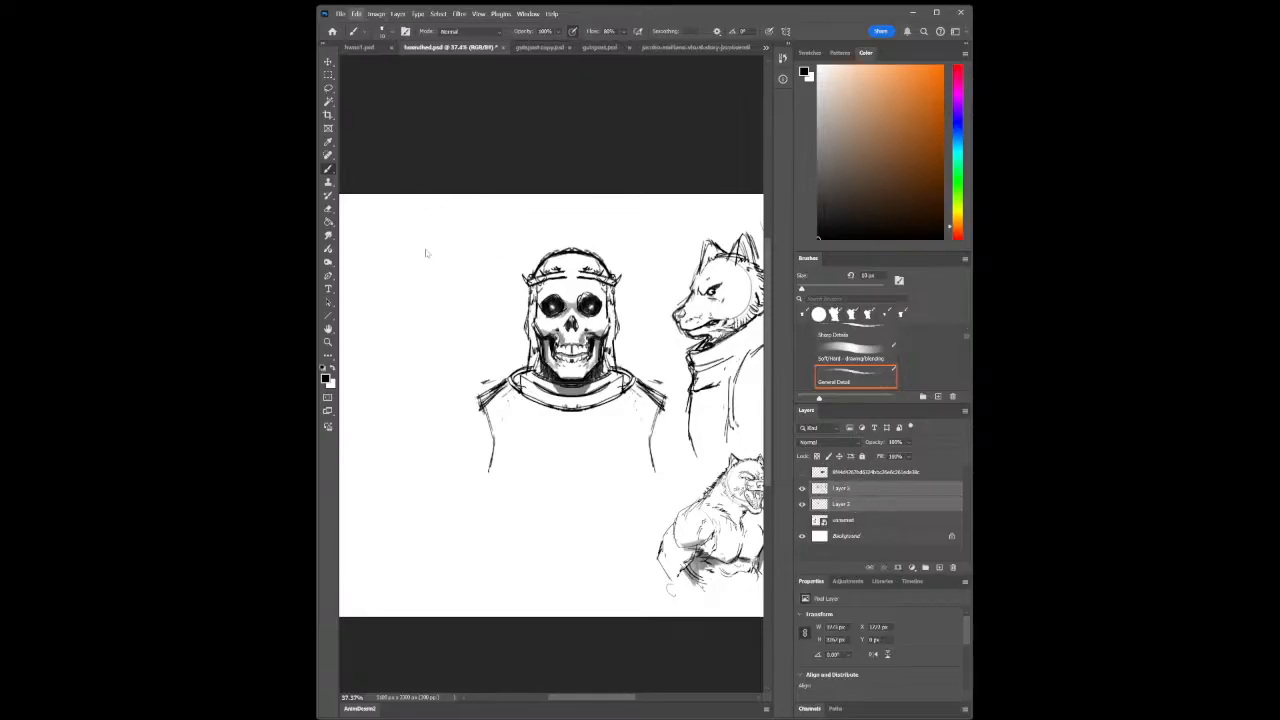
key(ctrl+t)
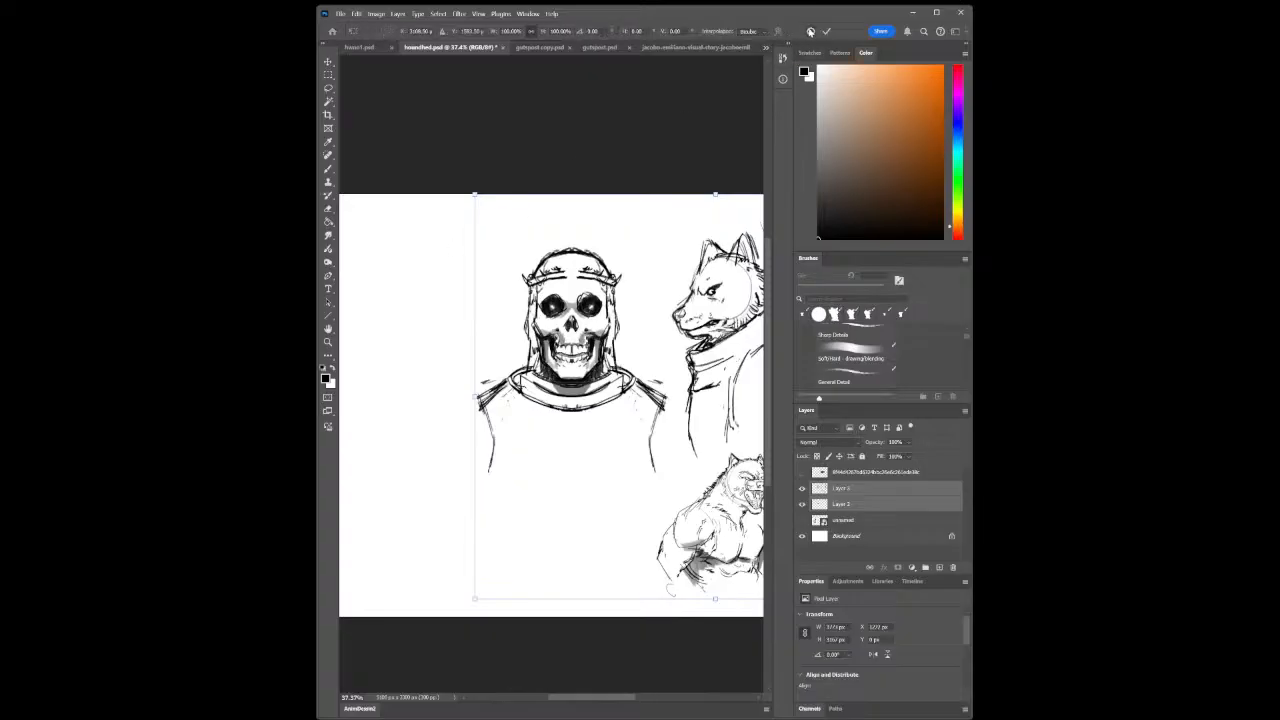
key(Return)
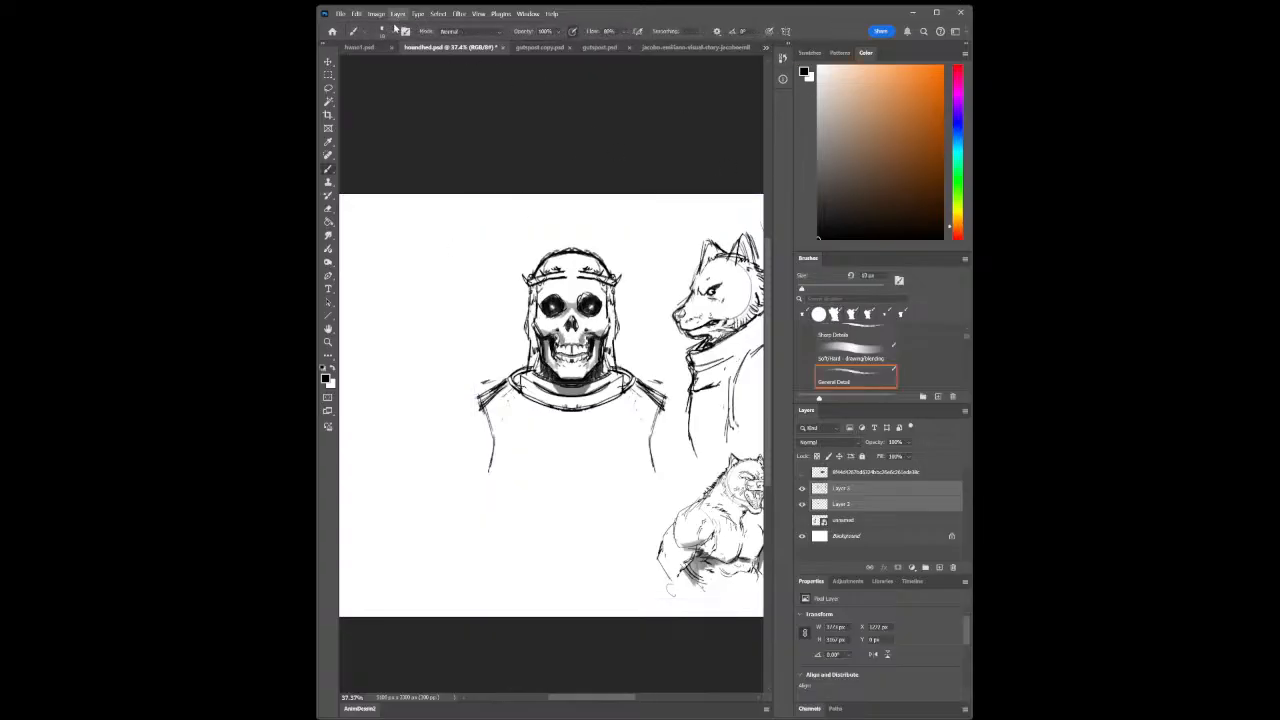
key(ctrl+e)
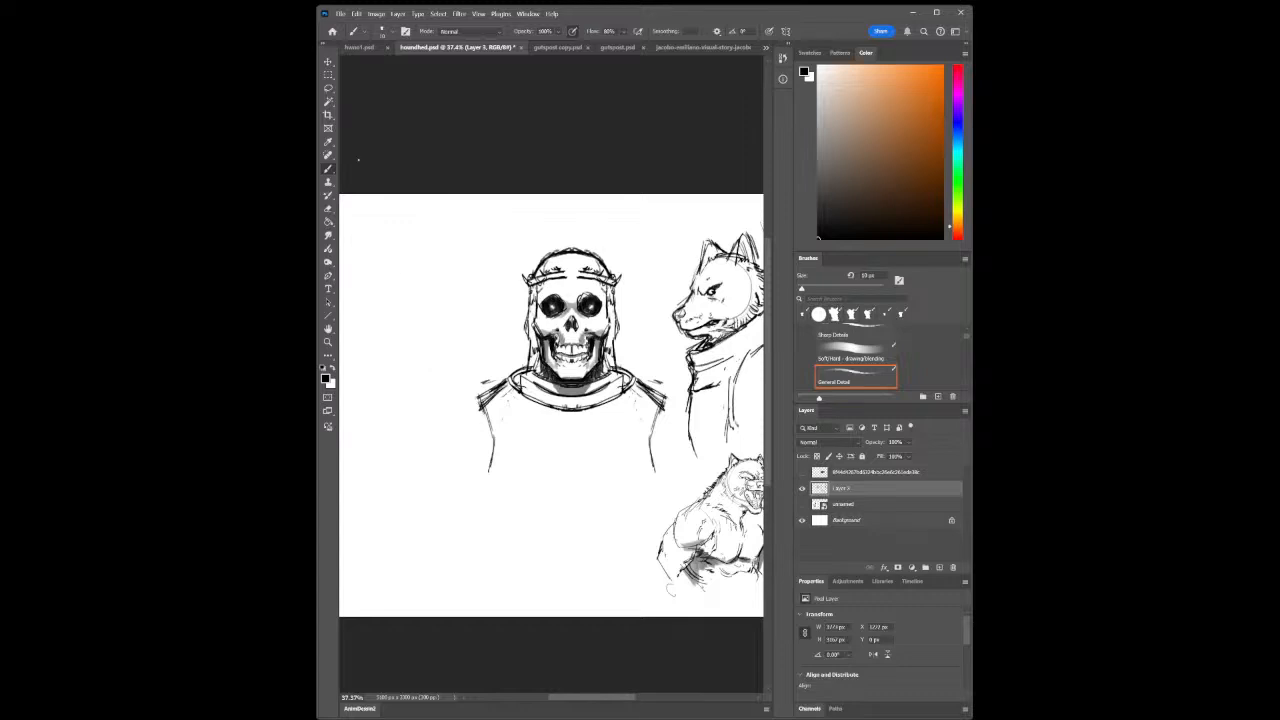
Lasso the skull bust, scale it down to about 64%, and move it farther from the hounds toward the sheet's upper left
key(l)
click(509, 535)
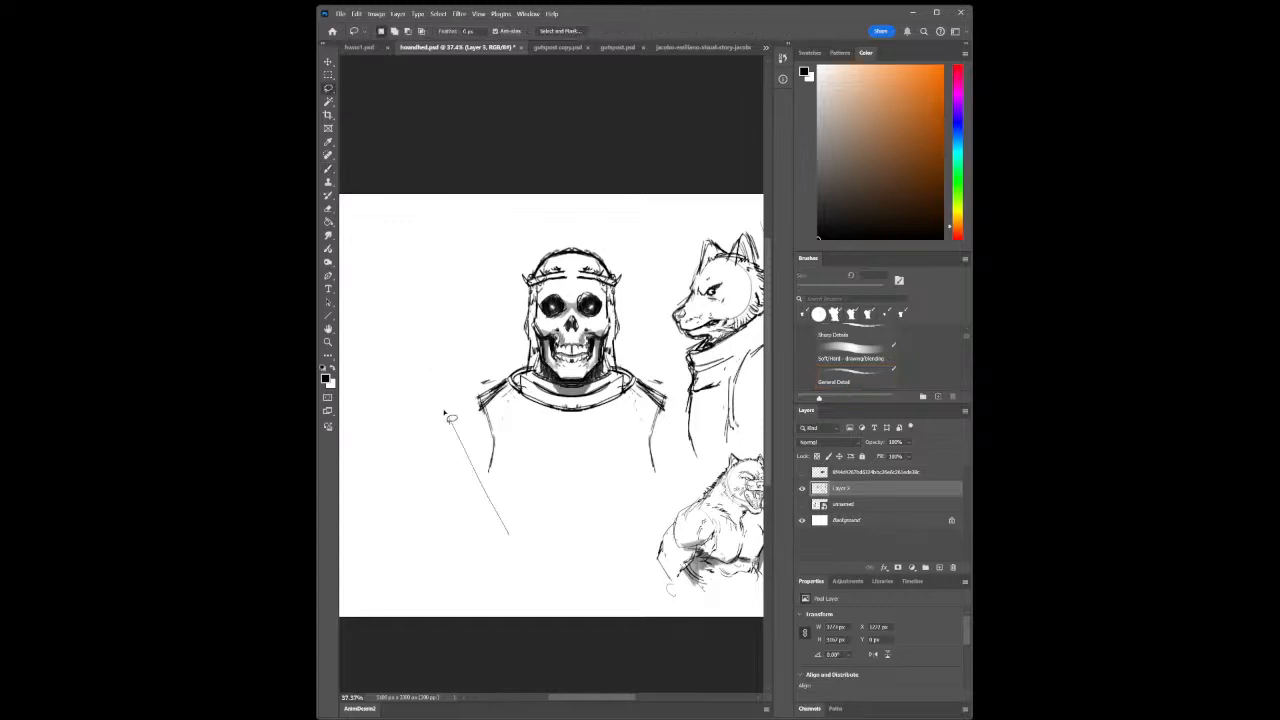
mouse_move(446, 413)
mouse_down()
mouse_move(527, 230)
mouse_move(597, 226)
mouse_move(642, 276)
mouse_move(686, 400)
mouse_move(672, 490)
mouse_move(600, 536)
mouse_up()
key(ctrl+t)
mouse_move(445, 220)
mouse_down()
mouse_move(529, 334)
mouse_move(517, 329)
mouse_up()
drag(587, 383, 466, 291)
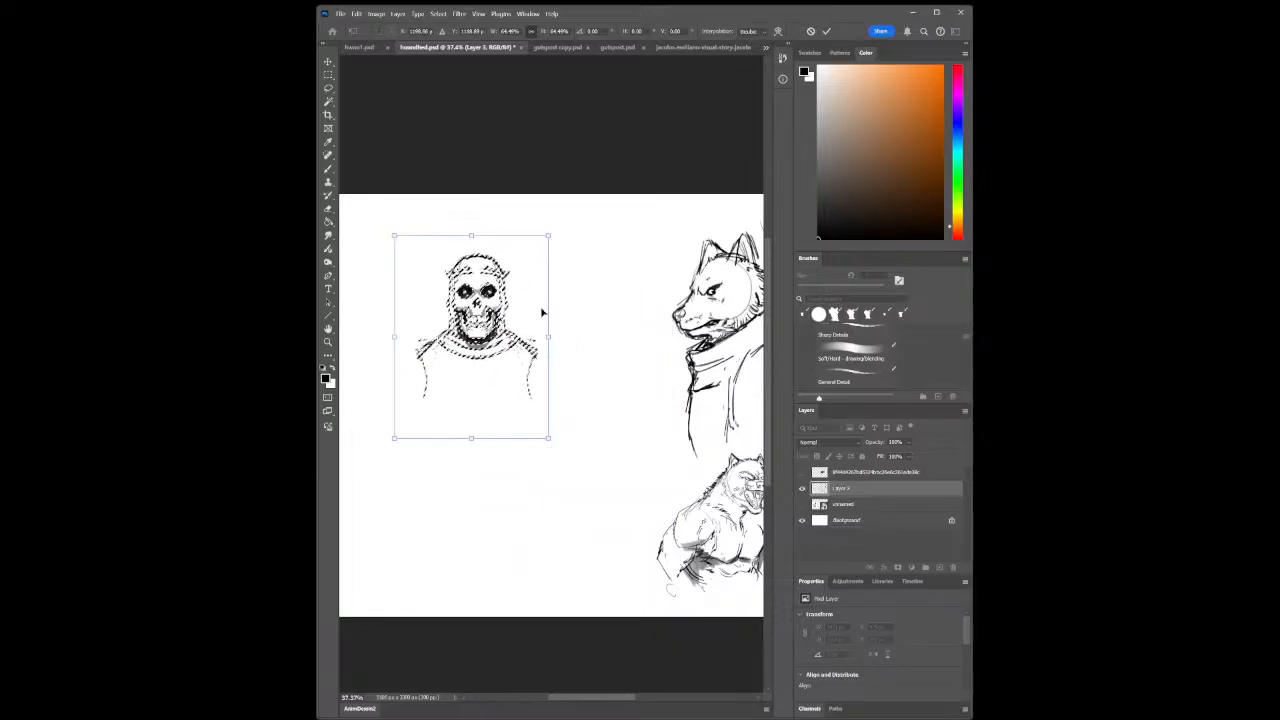
key(Return)
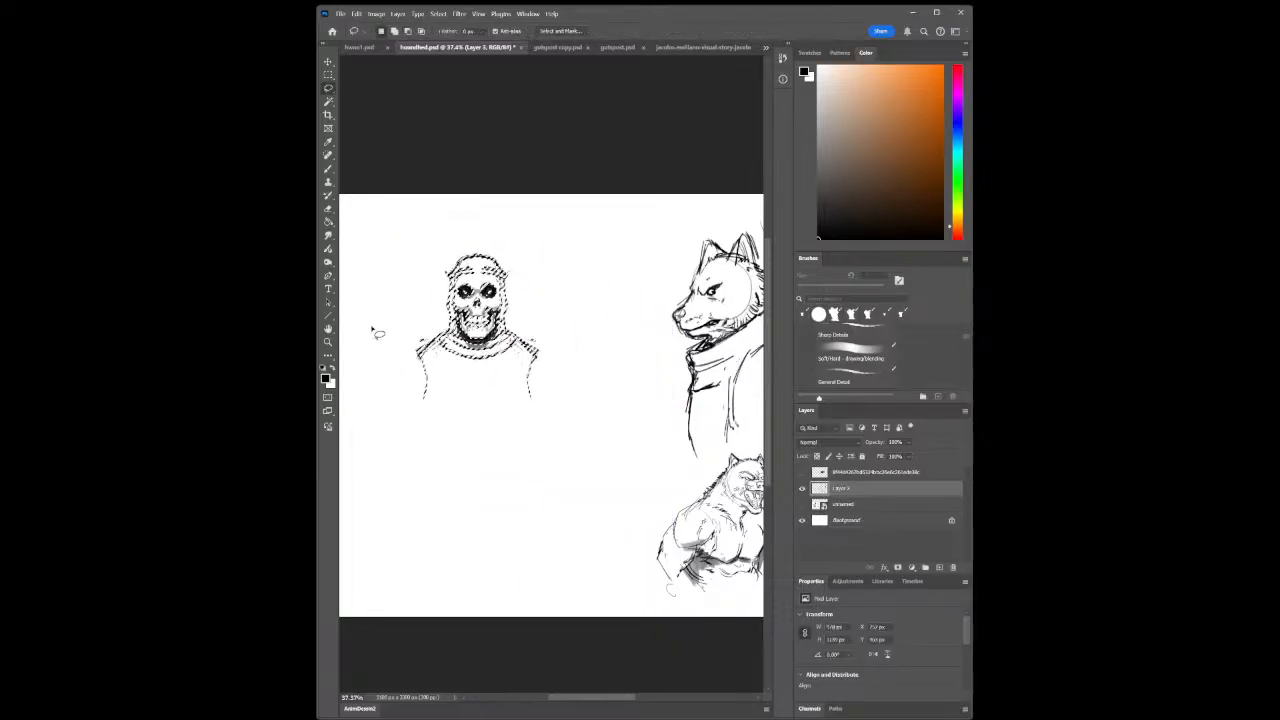
Deselect the bust and sketch a large rounded pauldron over the figure's right shoulder with a 10 px brush
key(z)
click(420, 345)
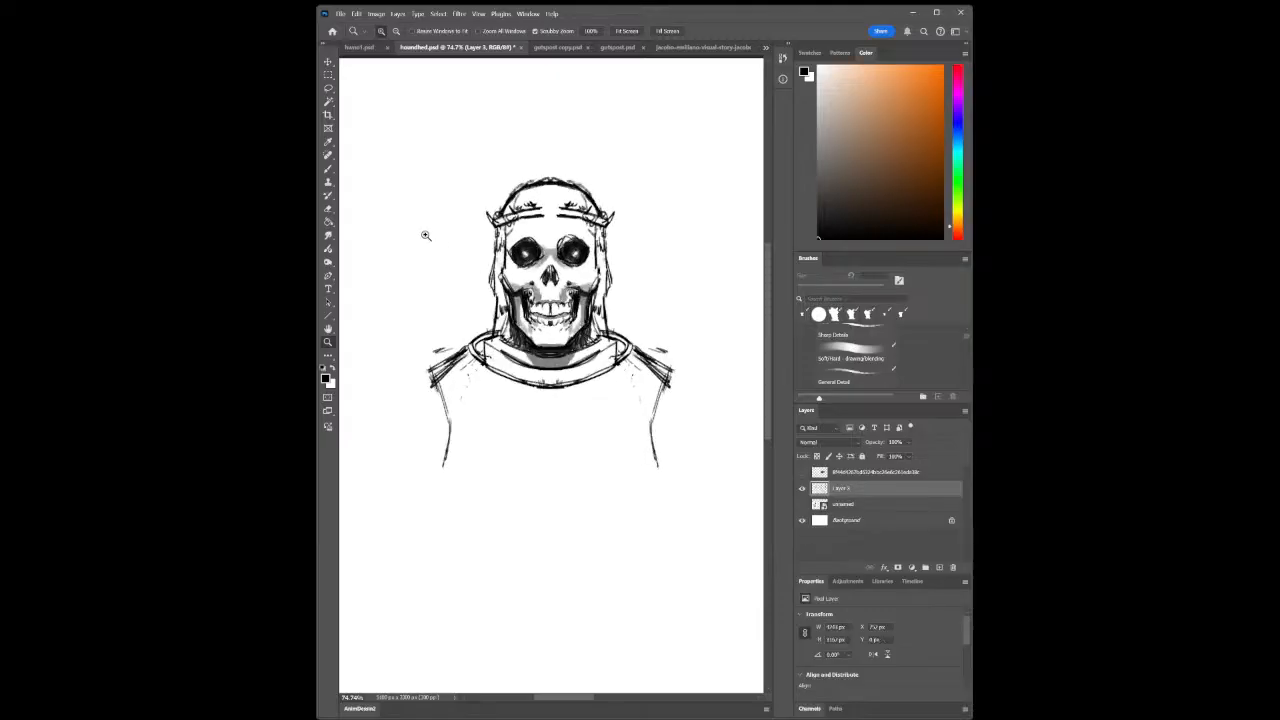
drag(484, 372, 438, 423)
key(ctrl+0)
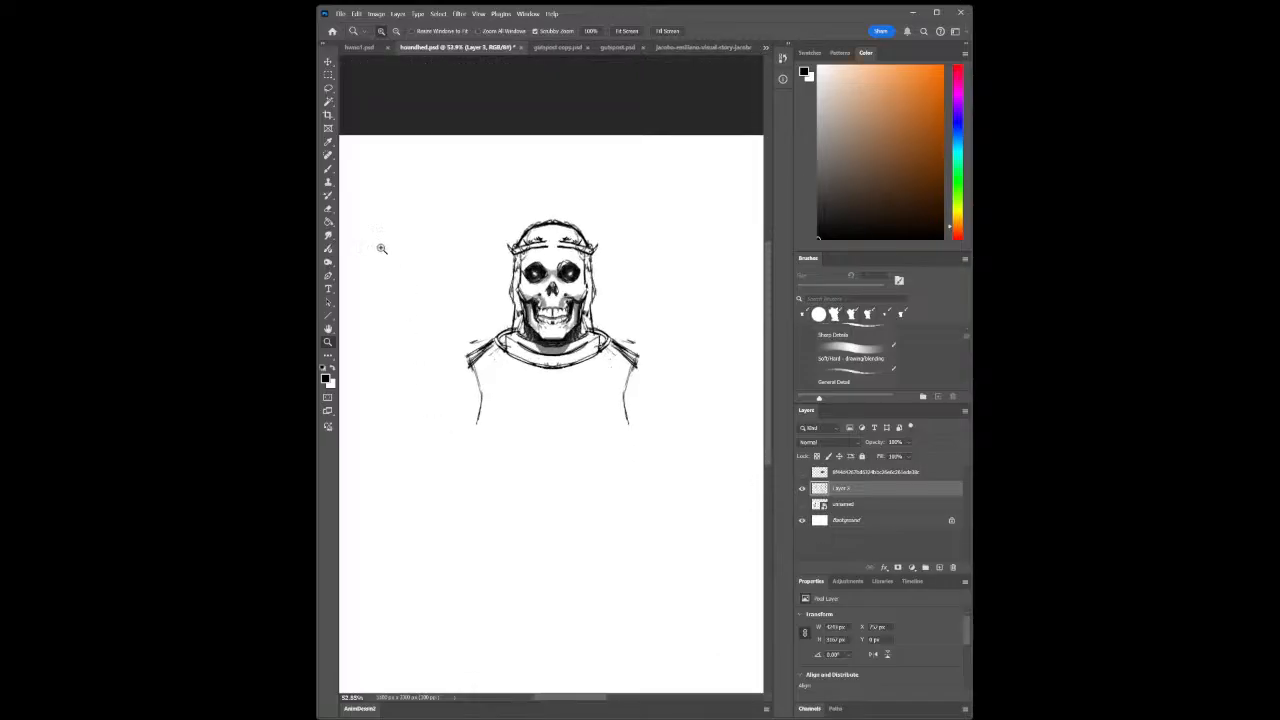
key(b)
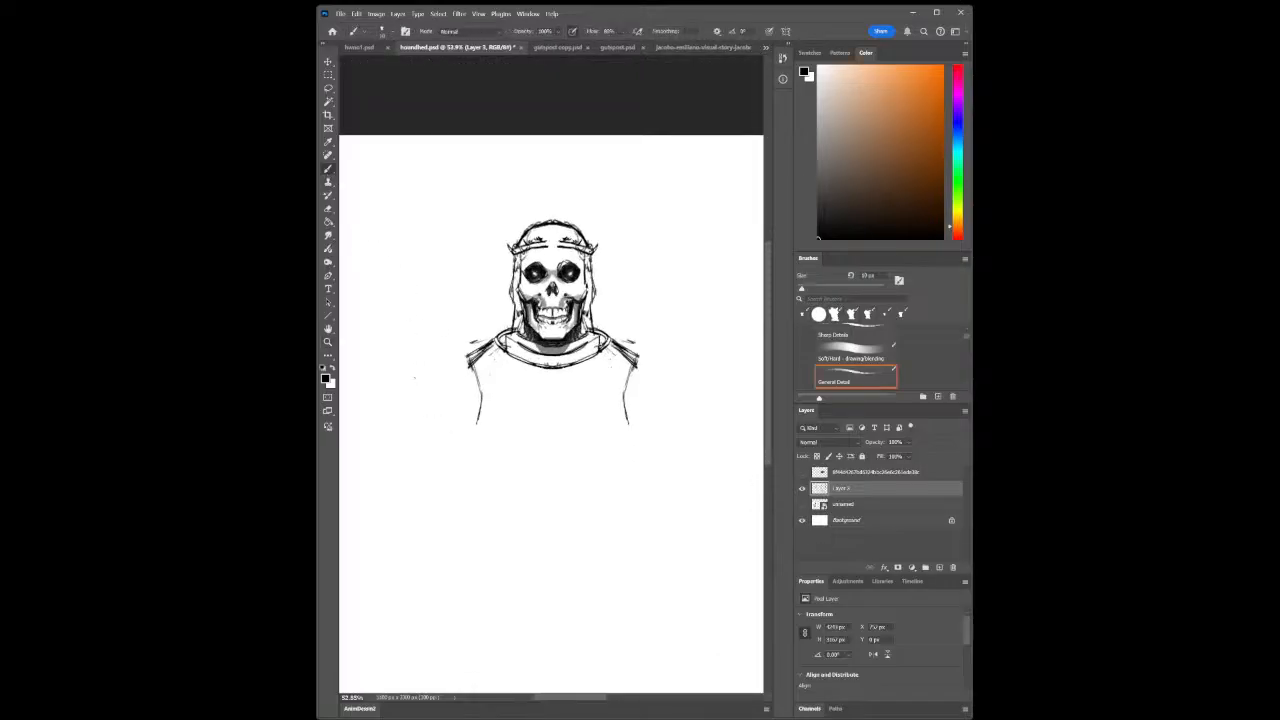
mouse_move(391, 384)
mouse_down()
mouse_move(427, 351)
mouse_move(468, 344)
mouse_move(491, 395)
mouse_up()
mouse_move(404, 384)
mouse_down()
mouse_move(393, 430)
mouse_move(450, 446)
mouse_move(382, 436)
mouse_up()
mouse_move(386, 437)
mouse_down()
mouse_move(468, 446)
mouse_move(491, 412)
mouse_up()
mouse_move(387, 450)
mouse_down()
mouse_move(388, 410)
mouse_move(406, 386)
mouse_move(460, 356)
mouse_move(391, 408)
mouse_up()
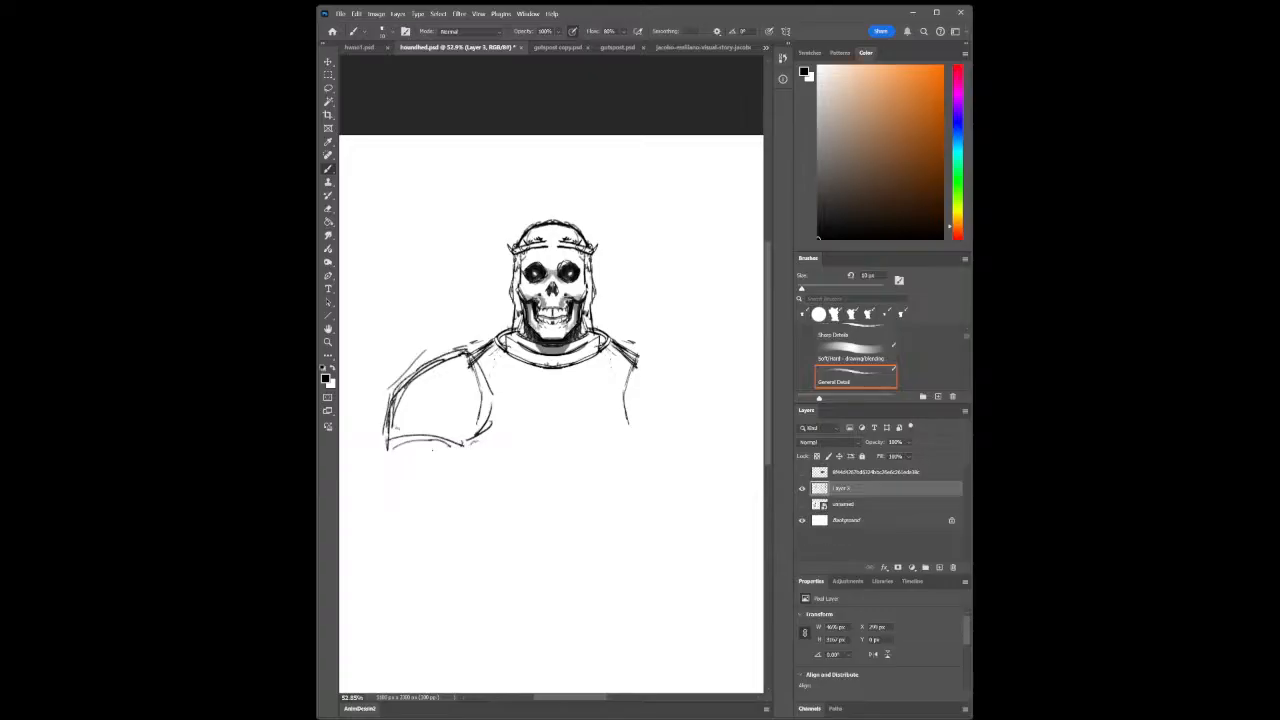
Reinforce the pauldron's lower rim and inner curve, and add short torso lines beneath it
drag(424, 451, 462, 445)
mouse_move(471, 355)
mouse_down()
mouse_move(500, 390)
mouse_move(494, 480)
mouse_up()
drag(482, 437, 499, 473)
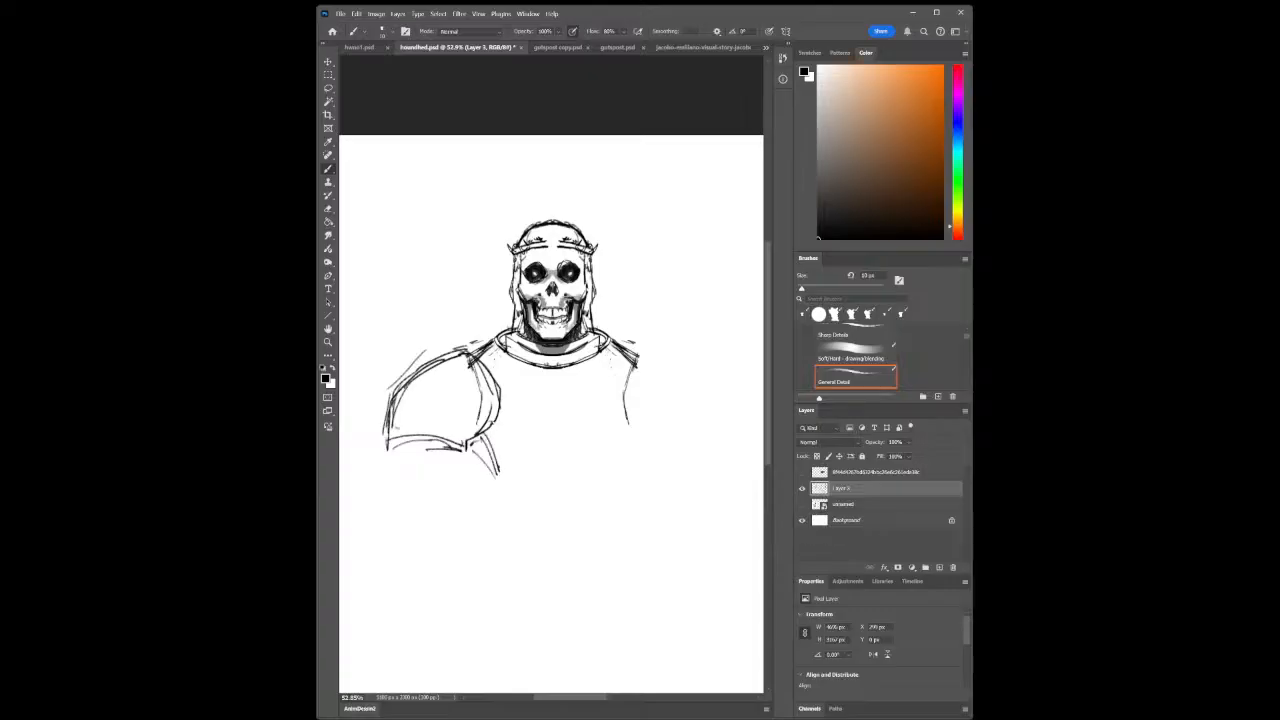
Erase the stray lines inside and above the pauldron, and redraw its outer edge more boldly
key(e)
drag(474, 358, 480, 396)
mouse_move(455, 345)
mouse_down()
mouse_move(398, 390)
mouse_move(463, 350)
mouse_move(412, 364)
mouse_up()
key(b)
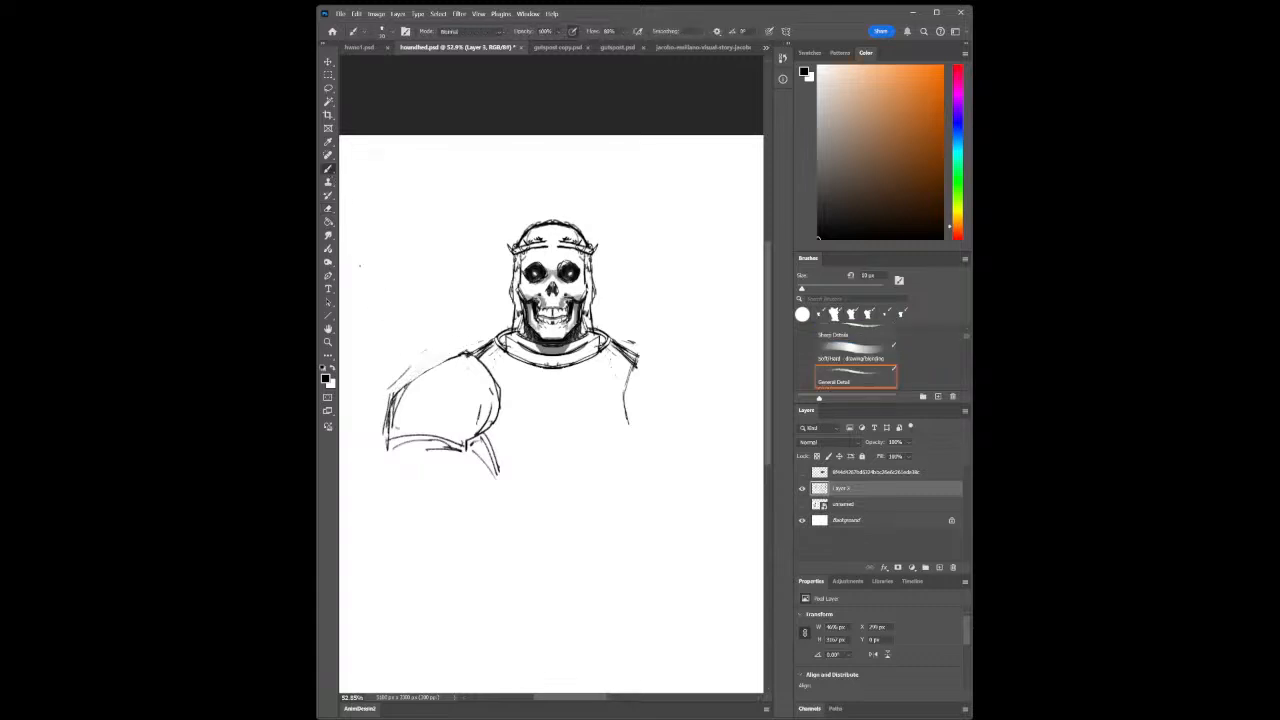
mouse_move(388, 443)
mouse_down()
mouse_move(393, 402)
mouse_move(388, 439)
mouse_move(419, 373)
mouse_move(451, 353)
mouse_up()
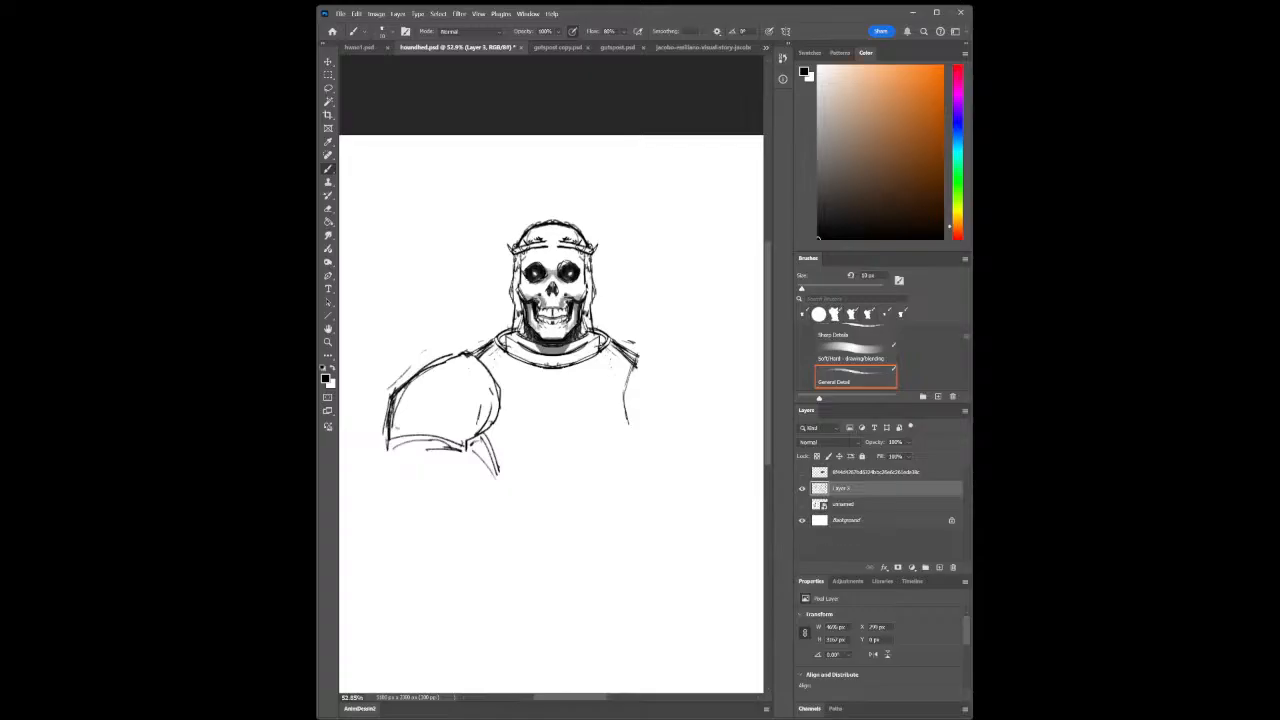
Draw a sword grip with a round pommel at the centre of the chest, and extend the opposite torso line
drag(515, 270, 511, 282)
mouse_move(548, 465)
mouse_down()
mouse_move(558, 403)
mouse_move(562, 464)
mouse_up()
drag(562, 416, 562, 470)
mouse_move(549, 420)
mouse_down()
mouse_move(549, 468)
mouse_move(562, 473)
mouse_move(551, 474)
mouse_up()
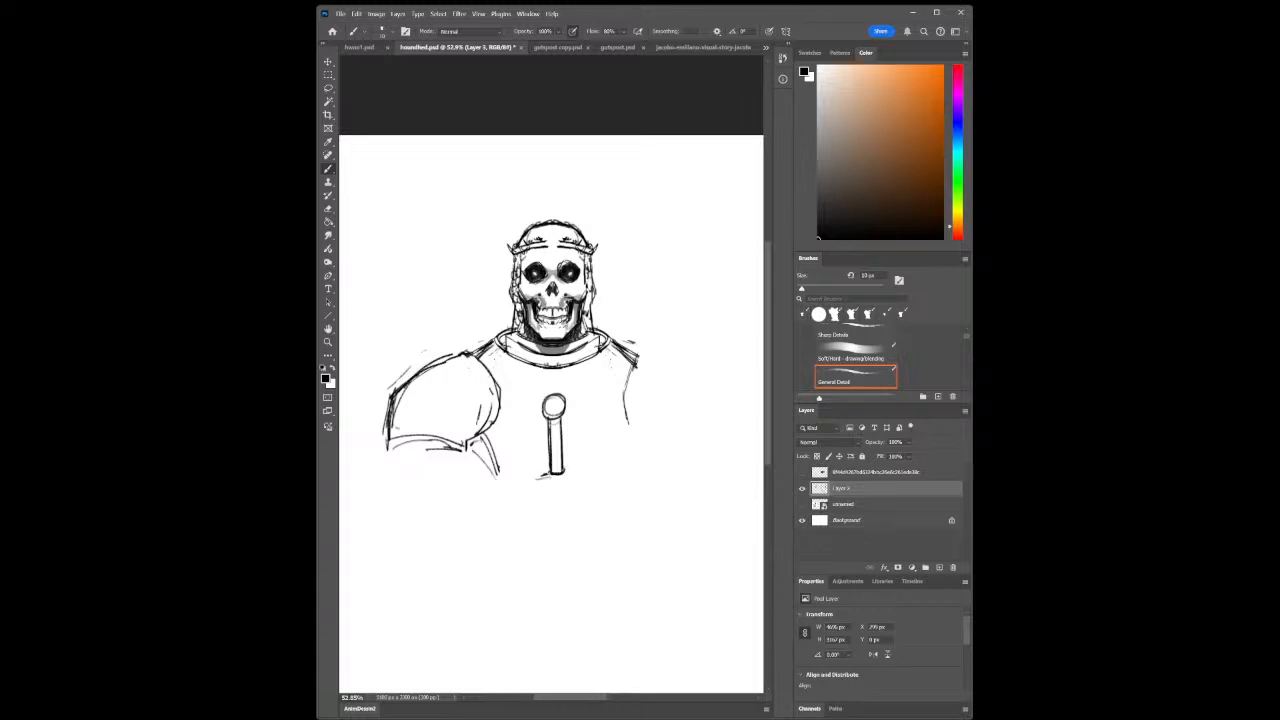
drag(627, 425, 644, 438)
Sketch overlapping armour plates down the upper arm beneath the pauldron, darkening their outer edges
mouse_move(394, 443)
mouse_down()
mouse_move(398, 476)
mouse_move(432, 470)
mouse_move(393, 482)
mouse_up()
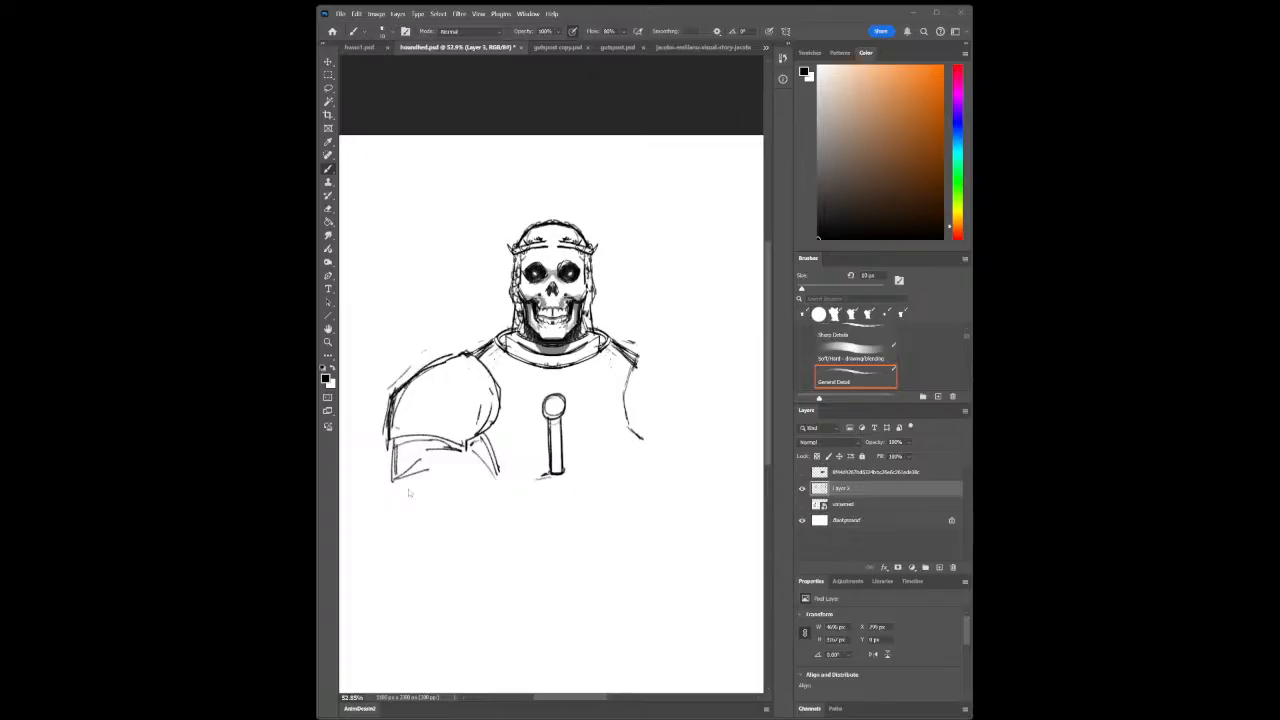
mouse_move(392, 442)
mouse_down()
mouse_move(392, 494)
mouse_move(442, 465)
mouse_up()
mouse_move(400, 485)
mouse_down()
mouse_move(454, 467)
mouse_move(402, 516)
mouse_up()
mouse_move(393, 444)
mouse_down()
mouse_move(401, 512)
mouse_move(452, 485)
mouse_up()
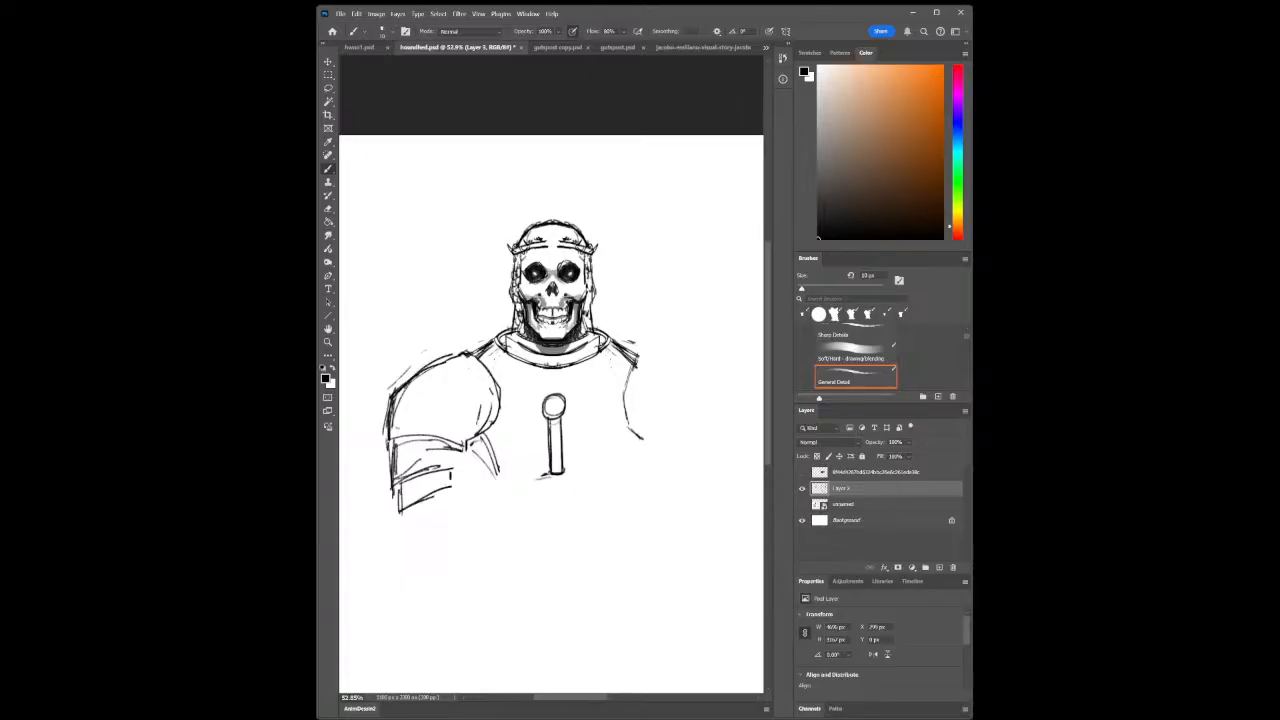
drag(386, 400, 381, 446)
mouse_move(390, 448)
mouse_down()
mouse_move(390, 489)
mouse_move(428, 467)
mouse_move(394, 494)
mouse_move(462, 463)
mouse_up()
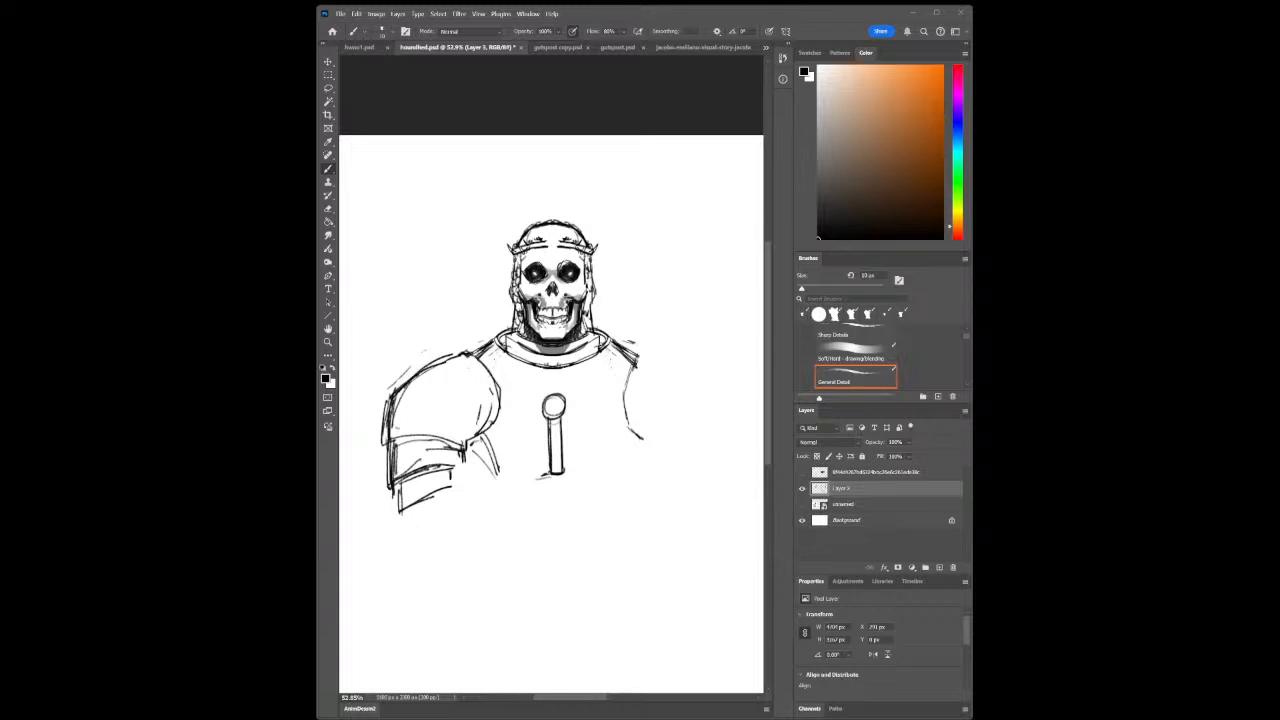
drag(399, 484, 406, 516)
Add short torso marks beneath the pauldron and sword grip, and erase the stray lines outside the pauldron and upper arm
drag(488, 474, 482, 498)
drag(556, 483, 547, 490)
key(e)
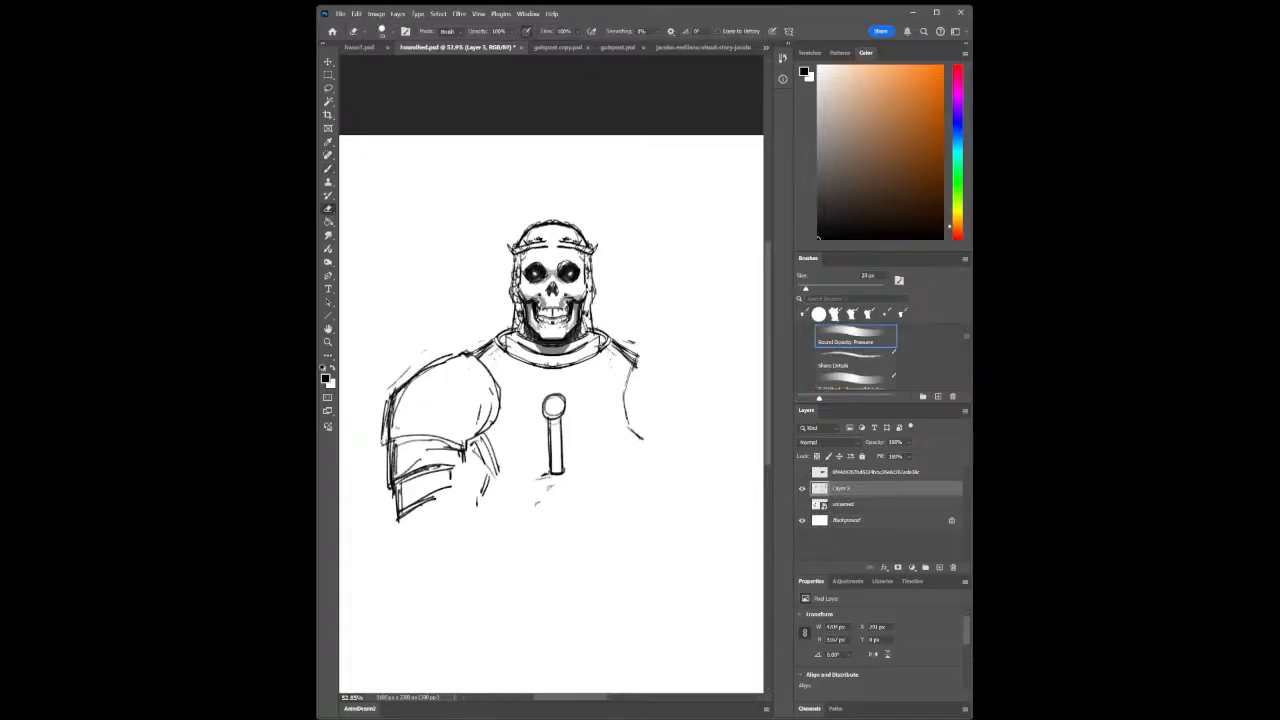
drag(388, 397, 382, 443)
mouse_move(391, 387)
mouse_down()
mouse_move(410, 366)
mouse_move(434, 366)
mouse_up()
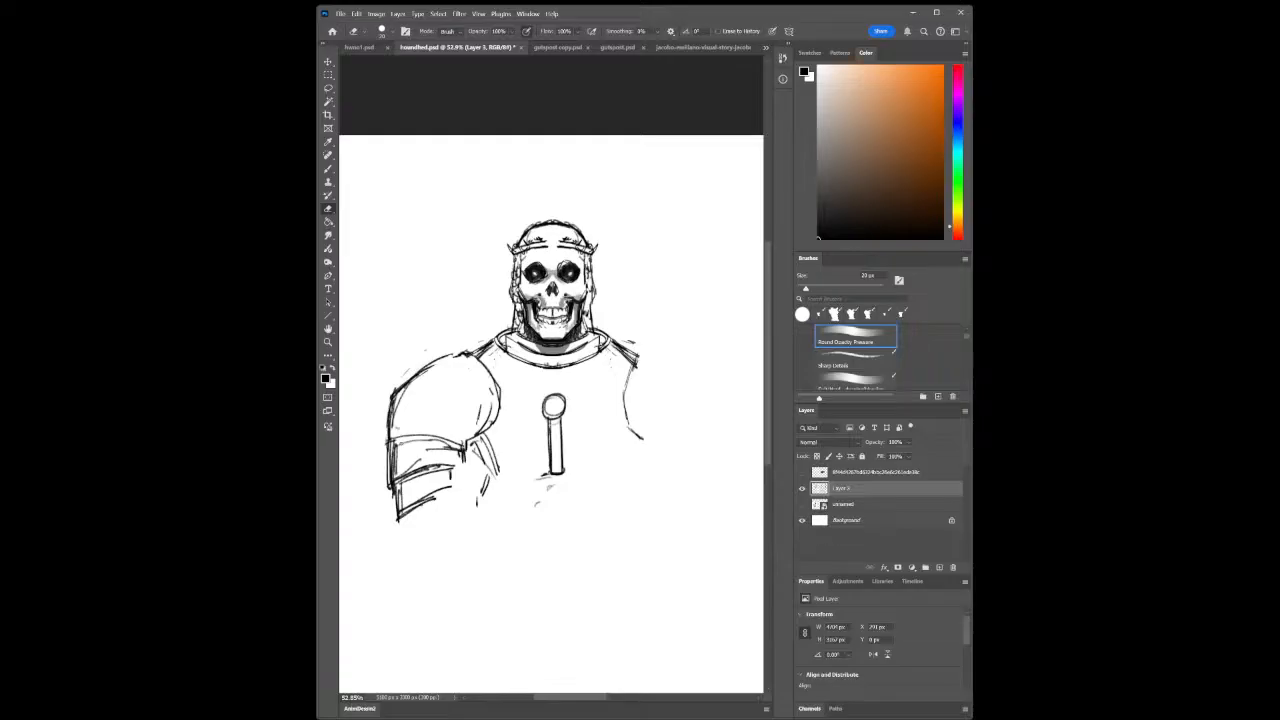
mouse_move(395, 440)
mouse_down()
mouse_move(388, 488)
mouse_move(384, 452)
mouse_up()
Redraw the outer edge of the upper-arm plates and darken their inner ends and the pauldron's inner curve
click(328, 169)
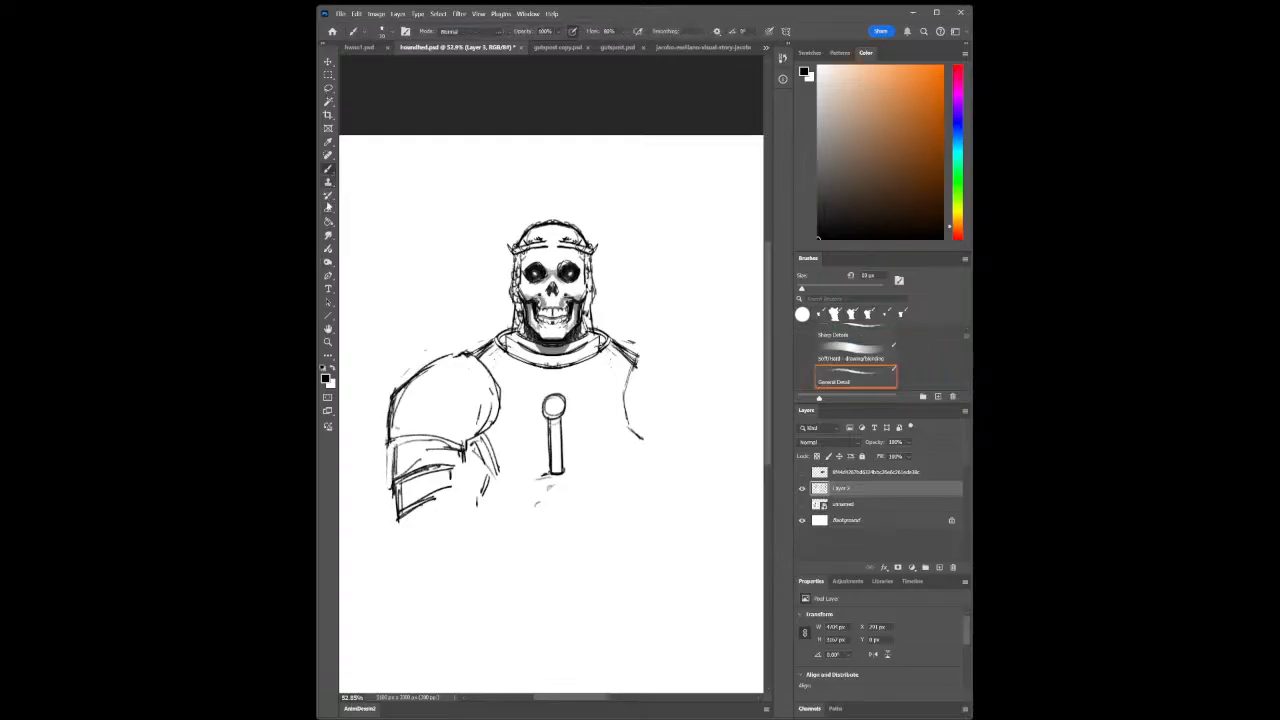
drag(394, 438, 396, 510)
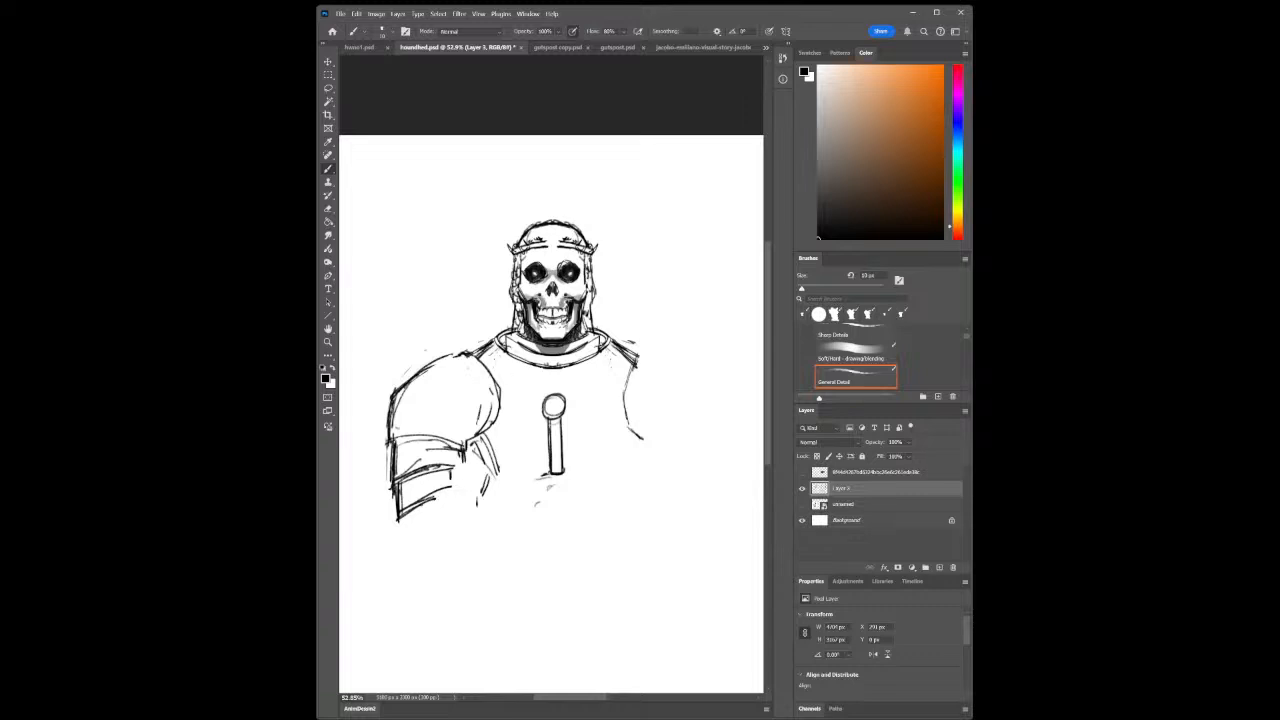
mouse_move(431, 496)
mouse_down()
mouse_move(459, 491)
mouse_move(487, 391)
mouse_move(499, 399)
mouse_up()
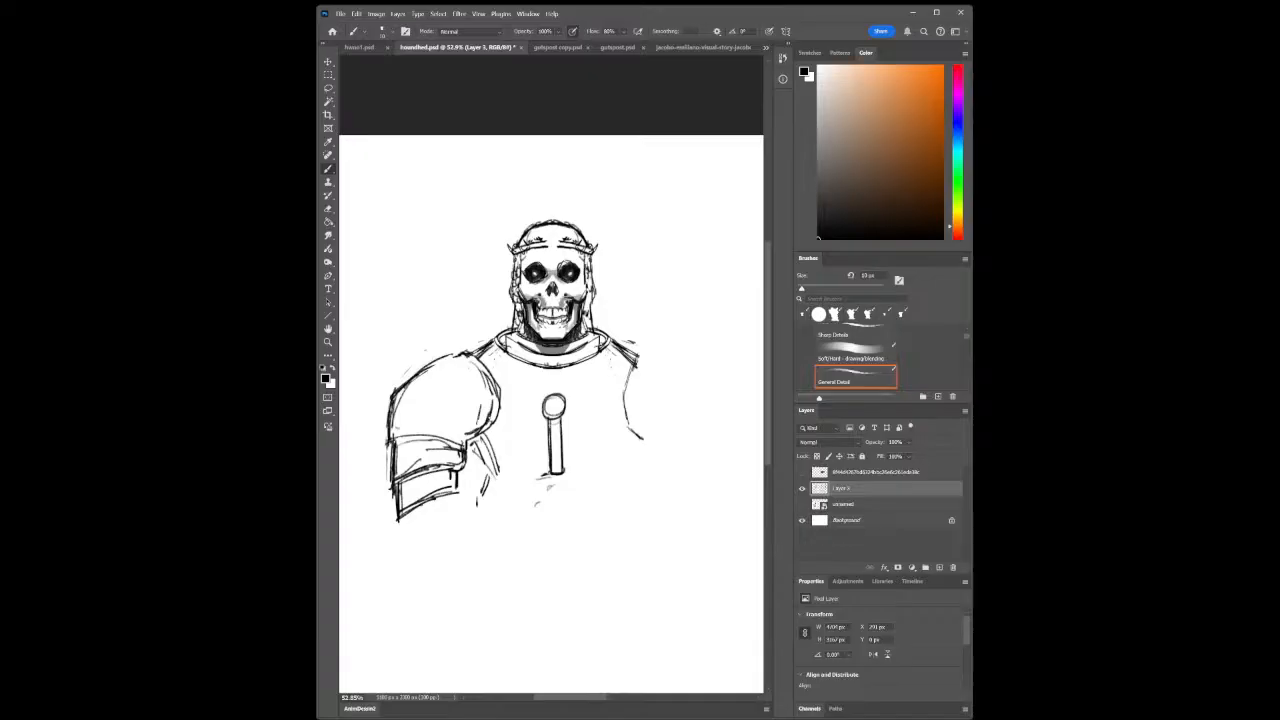
Erase the black fill of the skull's eye socket on the pauldron side
click(333, 342)
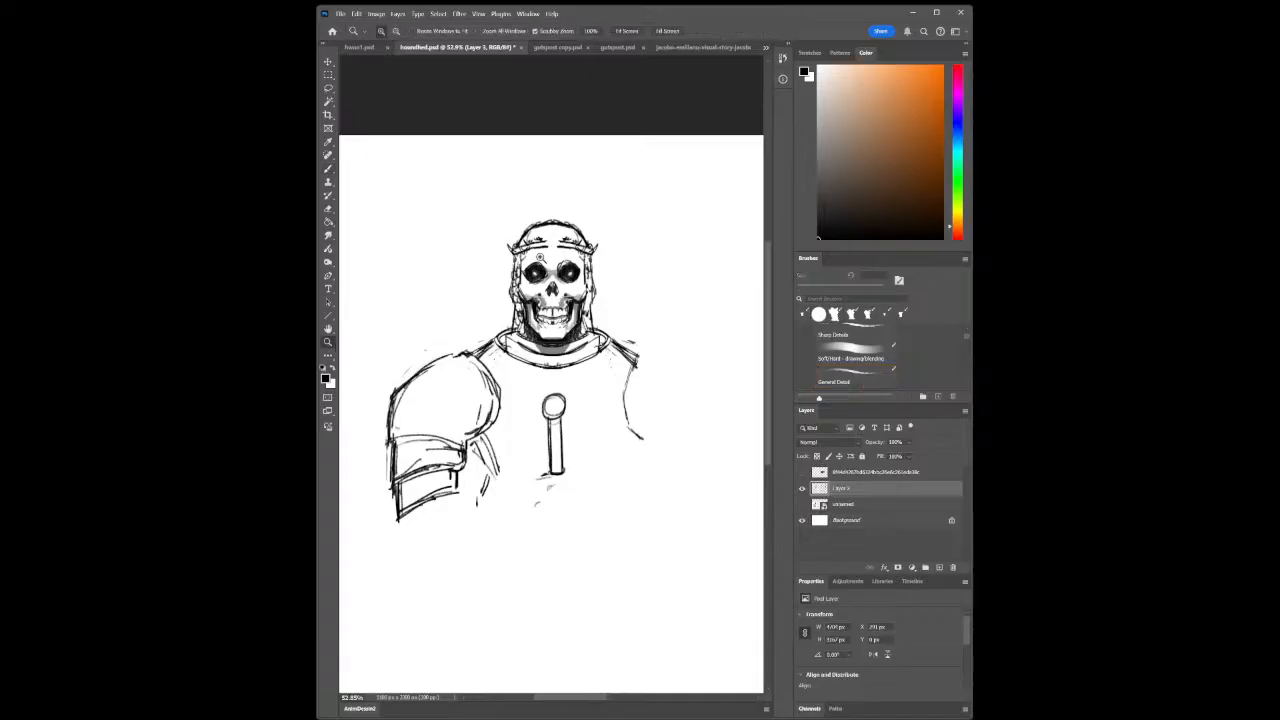
drag(540, 256, 560, 268)
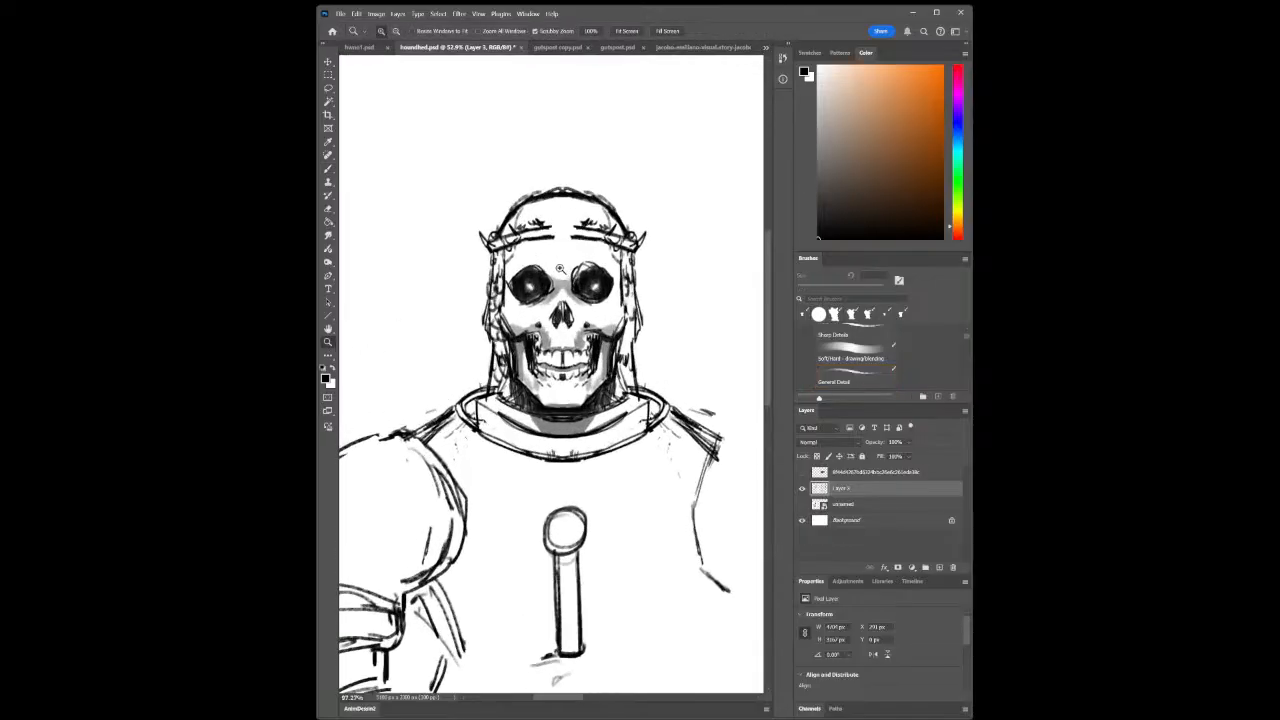
click(328, 208)
mouse_move(514, 292)
mouse_down()
mouse_move(530, 268)
mouse_move(518, 300)
mouse_move(550, 282)
mouse_up()
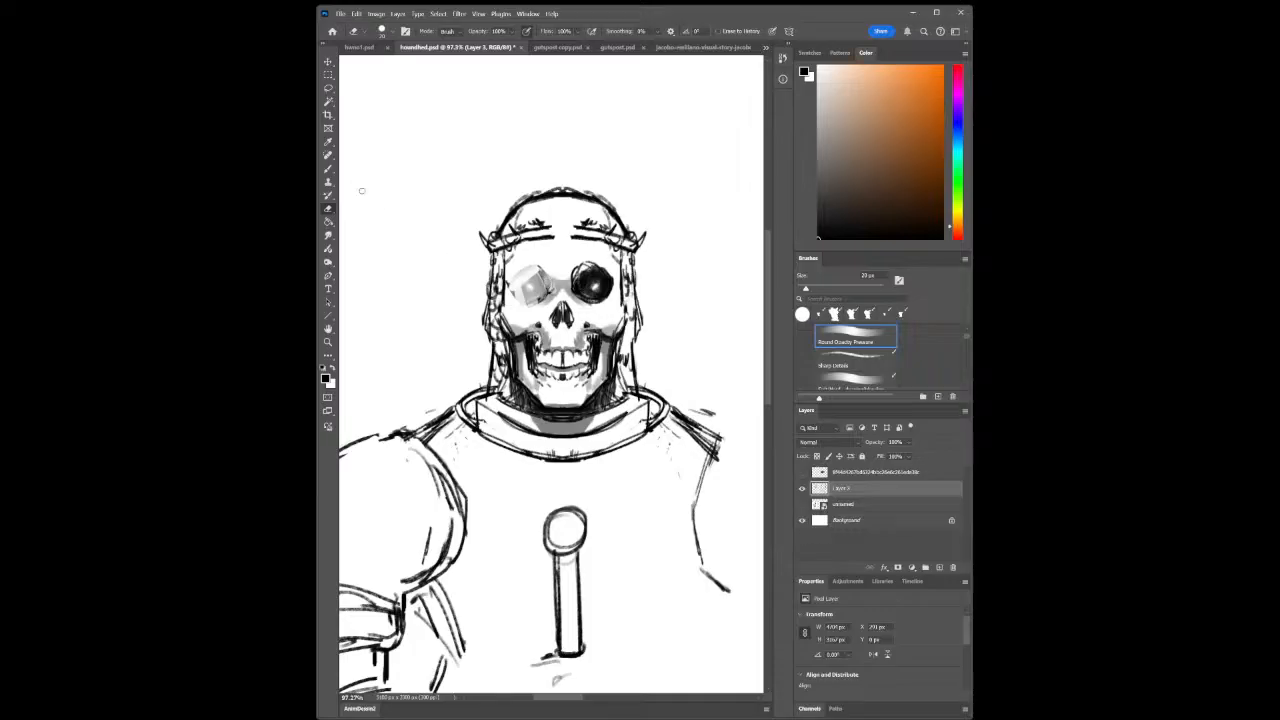
Sketch a pale eye with lids and surrounding creases in the erased socket, cleaning up the eyeball with the eraser
click(328, 168)
drag(518, 289, 540, 285)
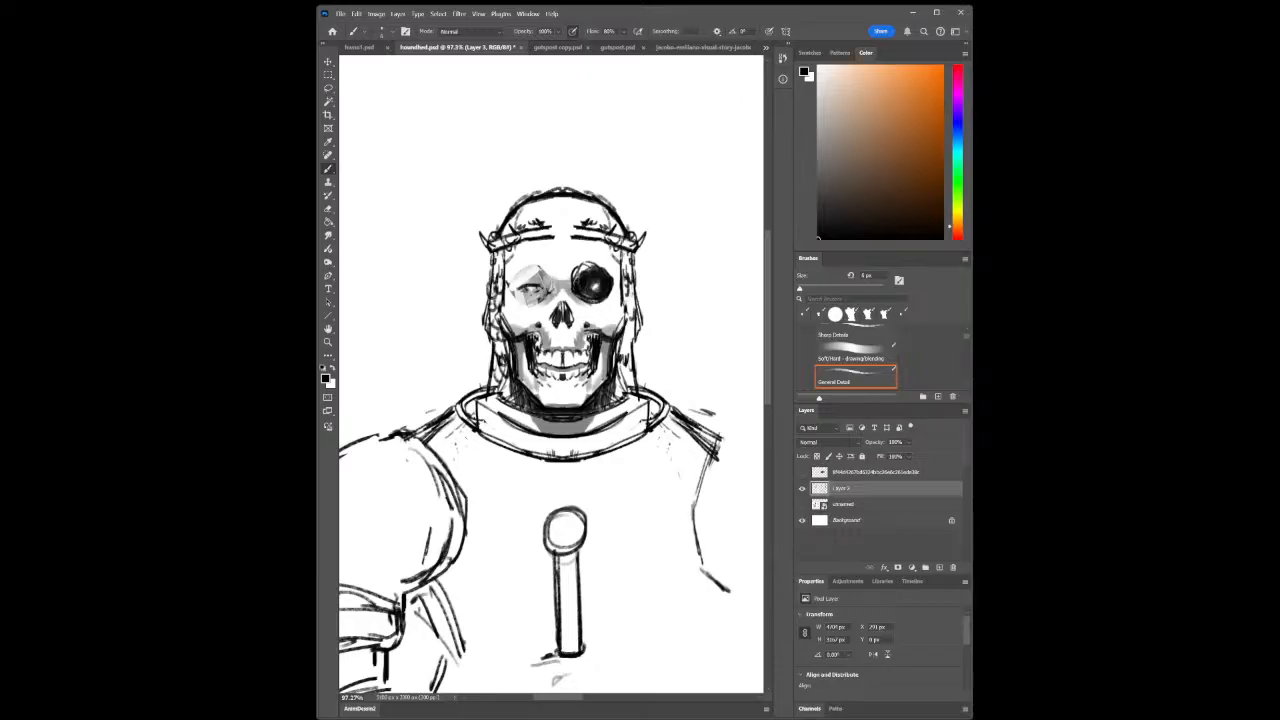
mouse_move(543, 293)
mouse_down()
mouse_move(517, 294)
mouse_move(531, 305)
mouse_up()
key(e)
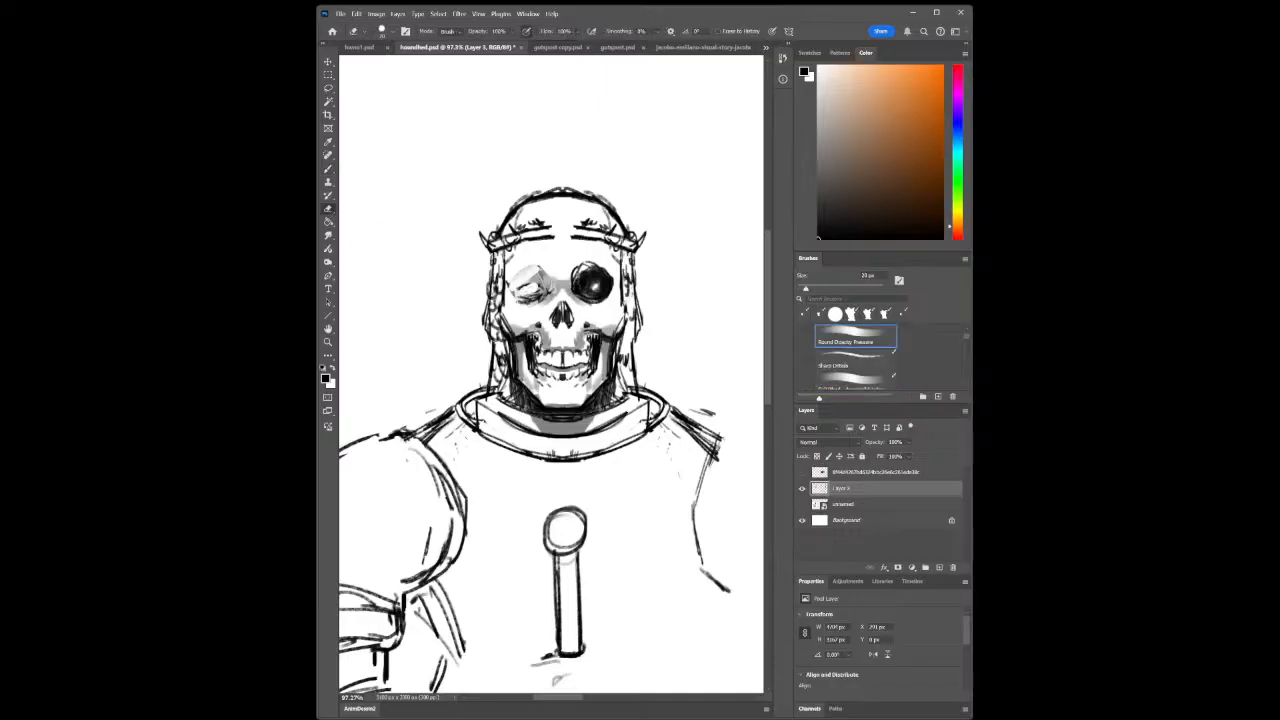
click(328, 169)
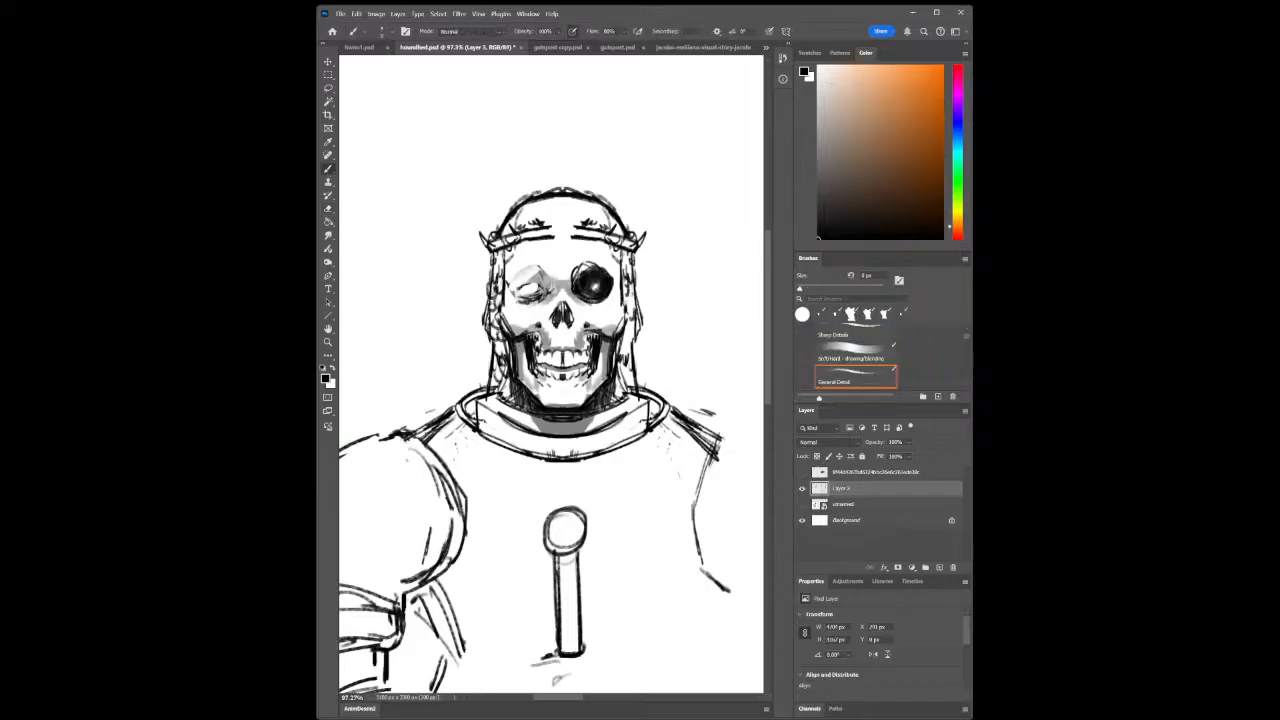
drag(525, 285, 531, 278)
drag(517, 285, 543, 273)
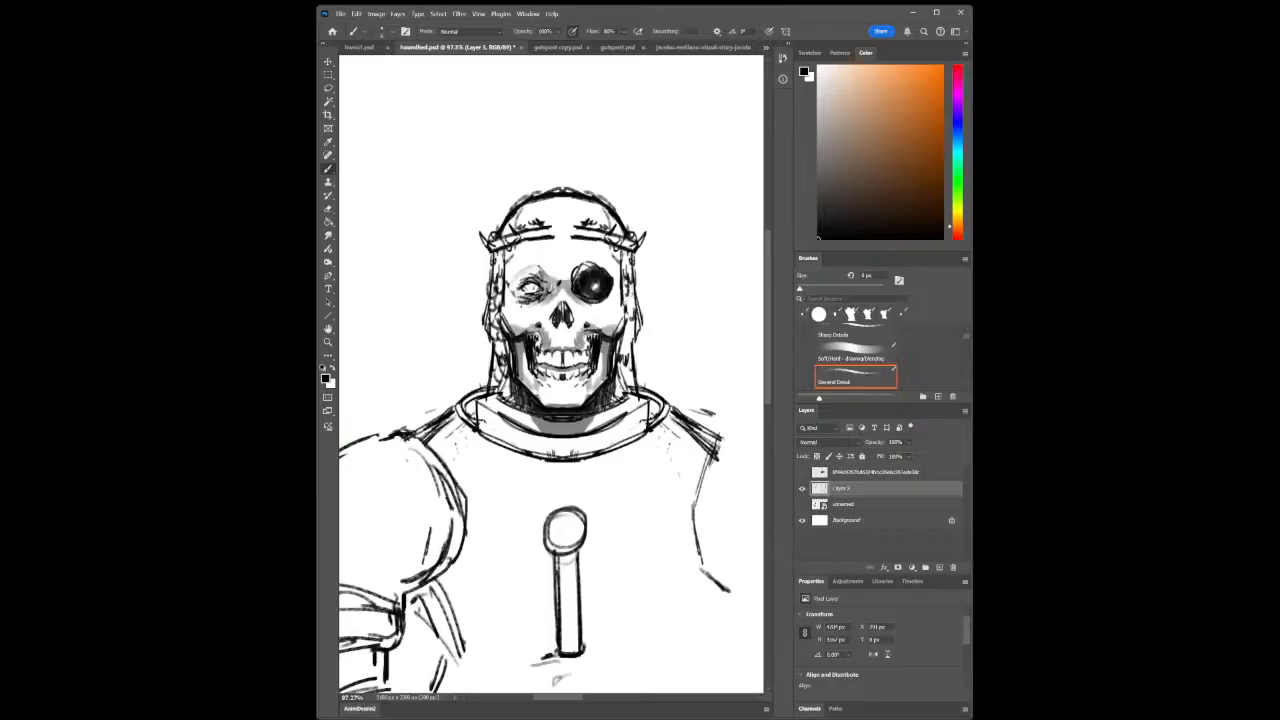
drag(542, 303, 559, 301)
Erase the dark cheek hollow on the pauldron side and draw torn flesh lines over the cheek and upper lip
click(328, 208)
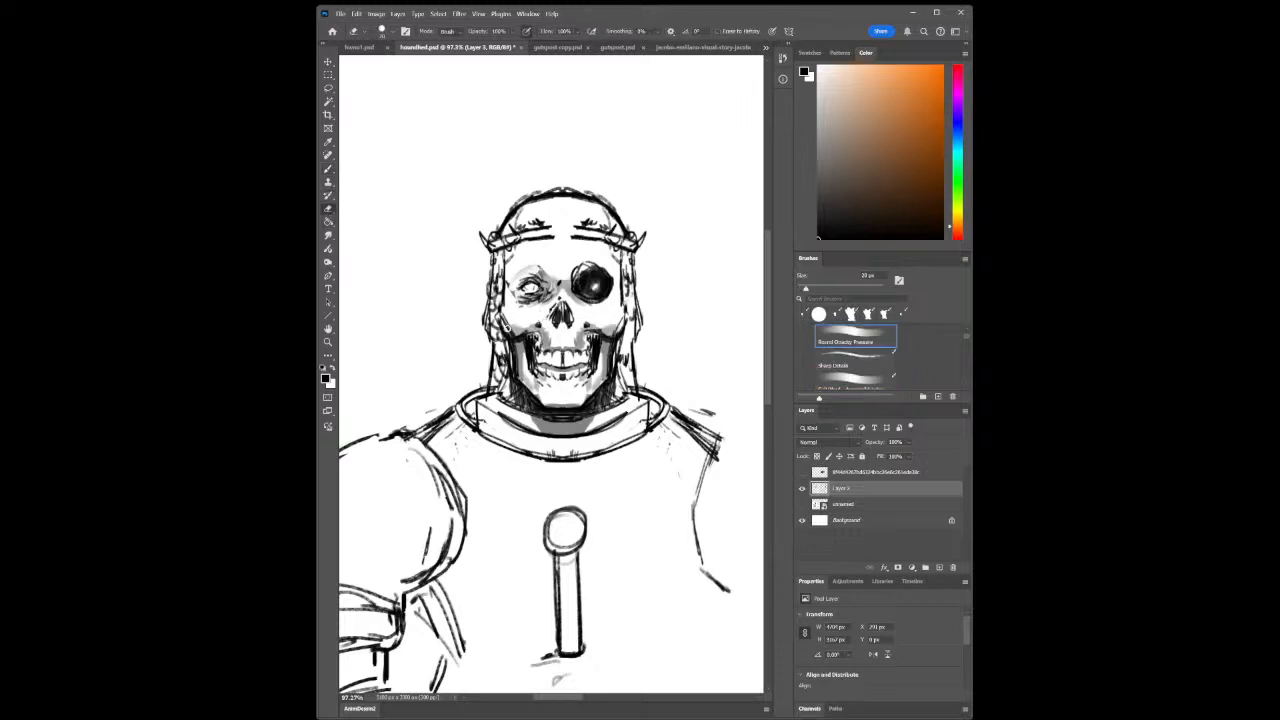
mouse_move(522, 328)
mouse_down()
mouse_move(530, 349)
mouse_move(545, 344)
mouse_up()
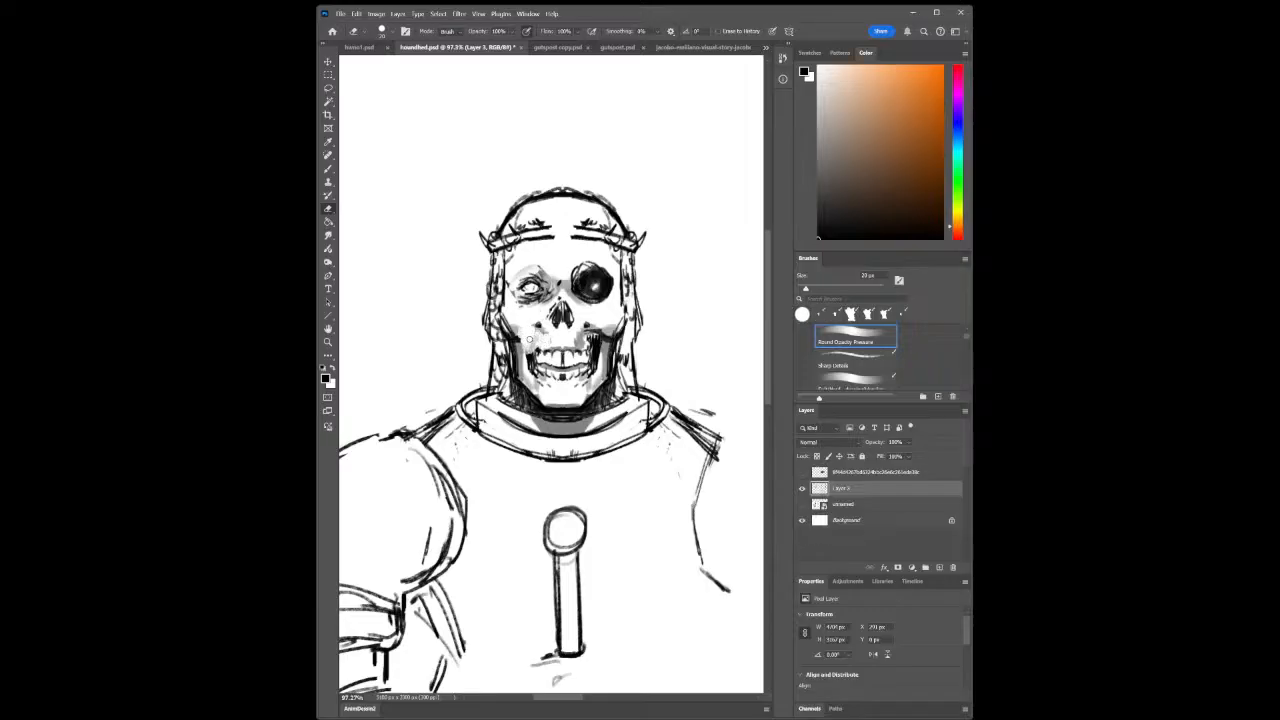
click(328, 168)
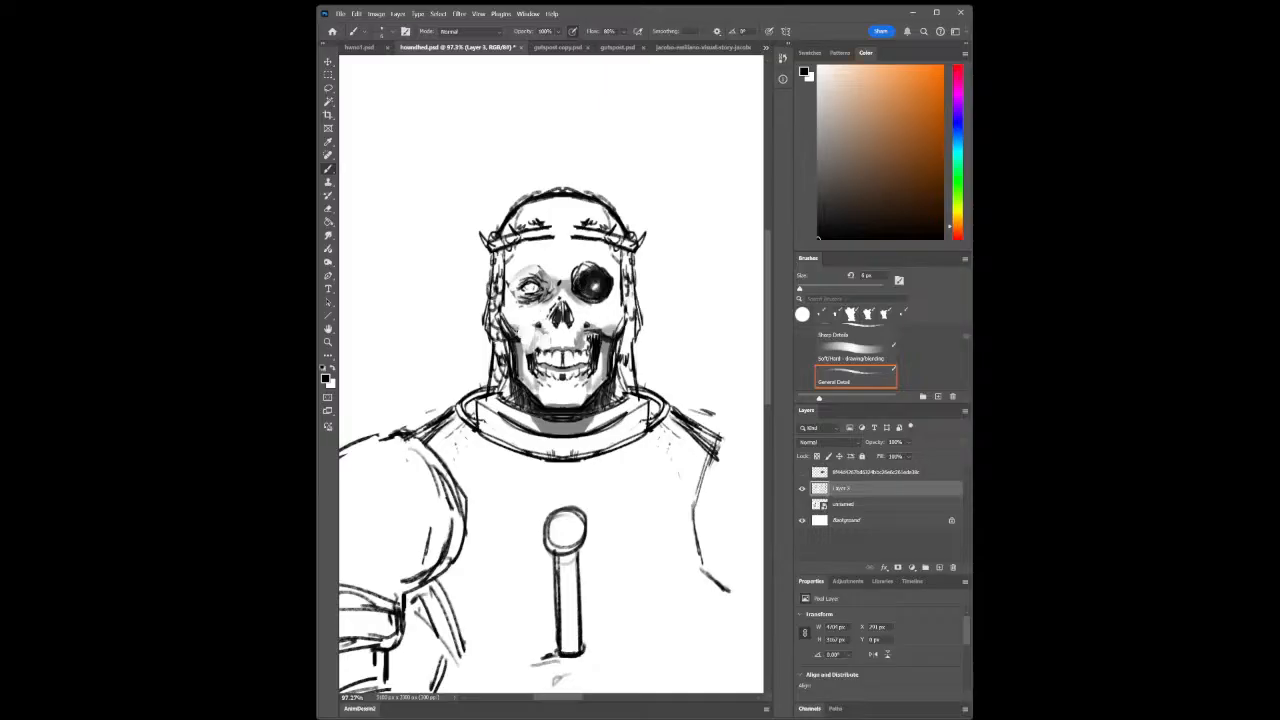
mouse_move(525, 315)
mouse_down()
mouse_move(522, 357)
mouse_move(573, 343)
mouse_up()
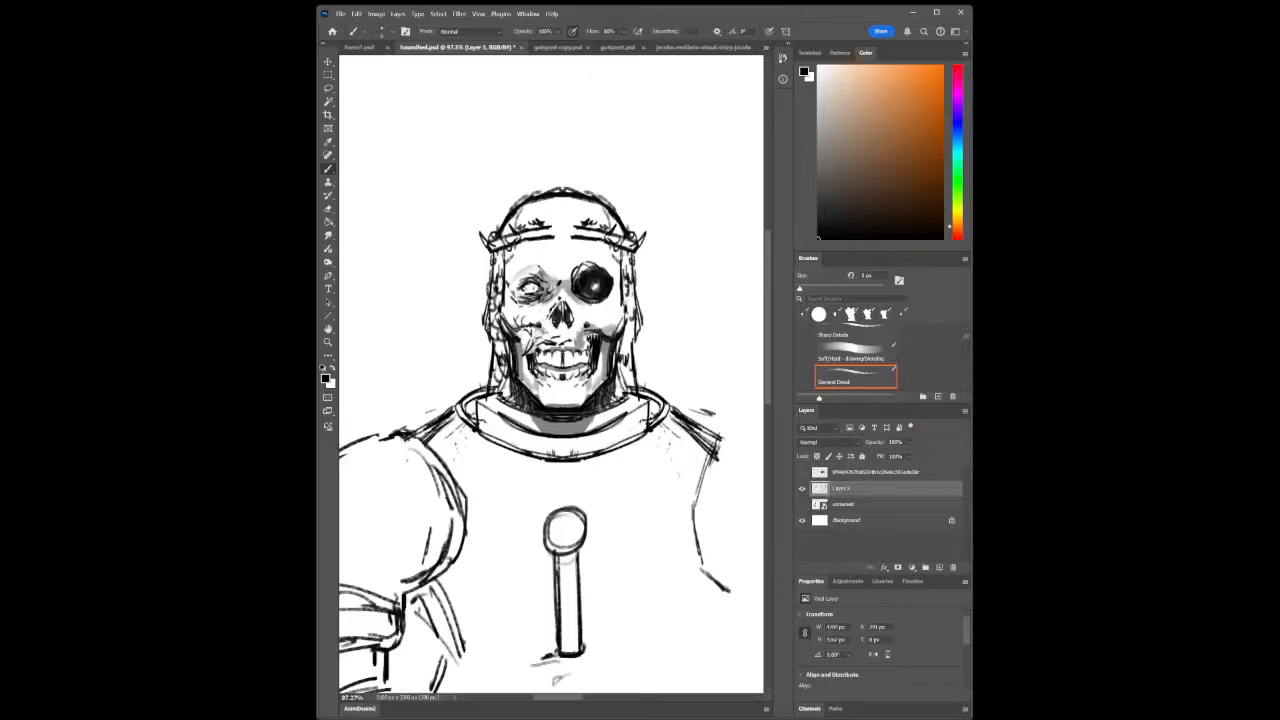
Create a layer beneath the line drawing and, with a larger brush, shade grey around the pale eye, brow and nose bridge
click(912, 510)
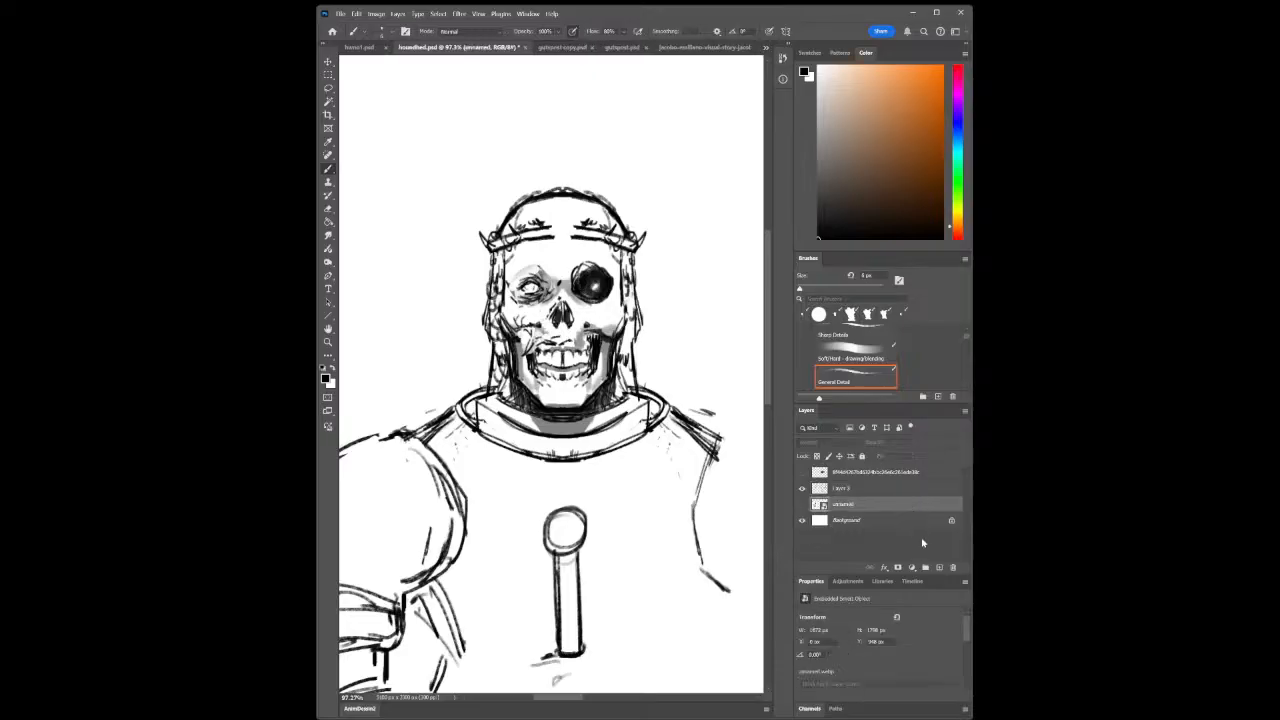
click(938, 567)
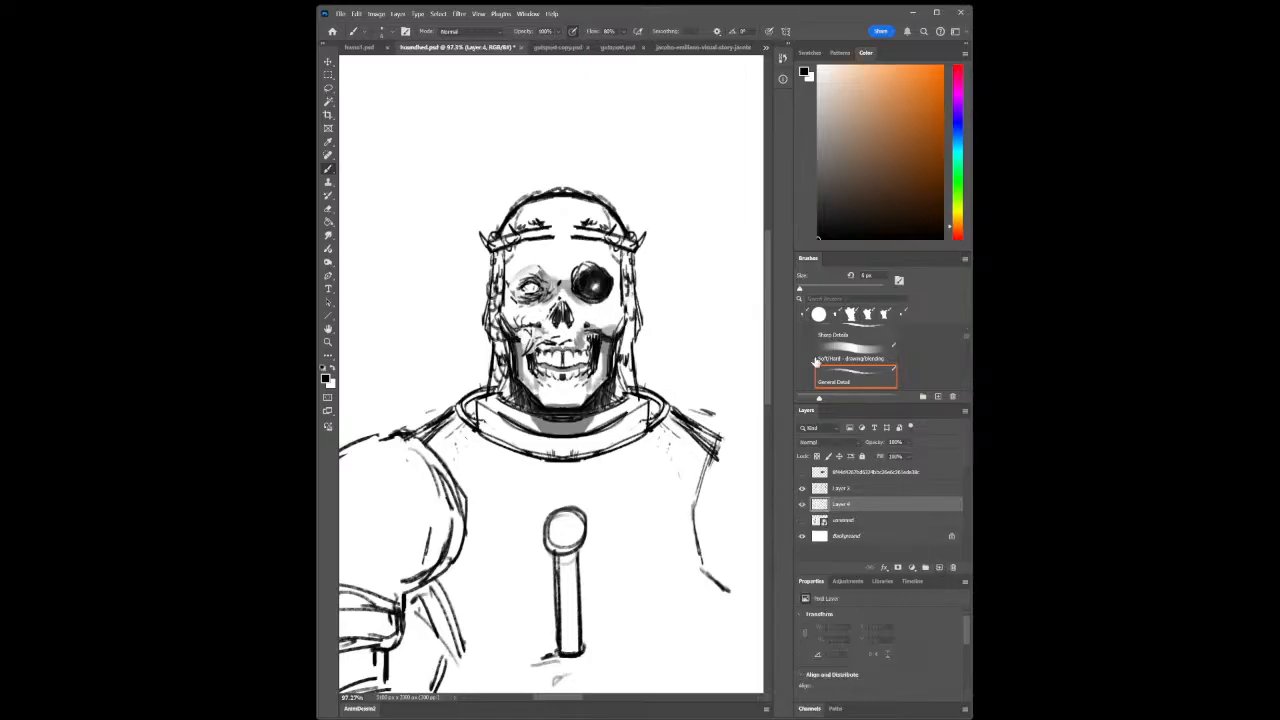
key(bracketright)
key(bracketright)
key(bracketright)
key(bracketright)
key(bracketright)
drag(514, 288, 516, 304)
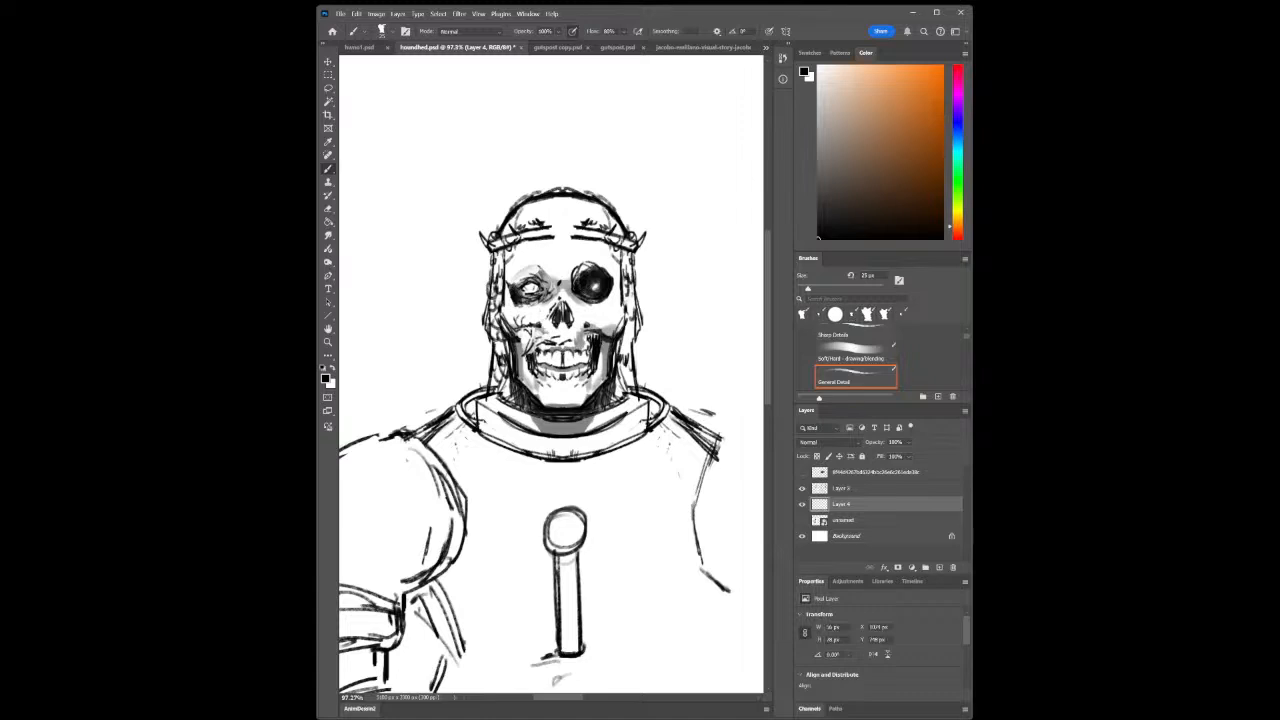
key(ctrl+z)
drag(884, 440, 881, 435)
mouse_move(520, 298)
mouse_down()
mouse_move(530, 270)
mouse_move(545, 280)
mouse_move(538, 293)
mouse_move(540, 272)
mouse_move(526, 273)
mouse_move(567, 289)
mouse_move(508, 278)
mouse_move(553, 260)
mouse_up()
Draw fine brow and nose-bridge creases above the pale eye on the line drawing layer with a smaller brush
click(838, 489)
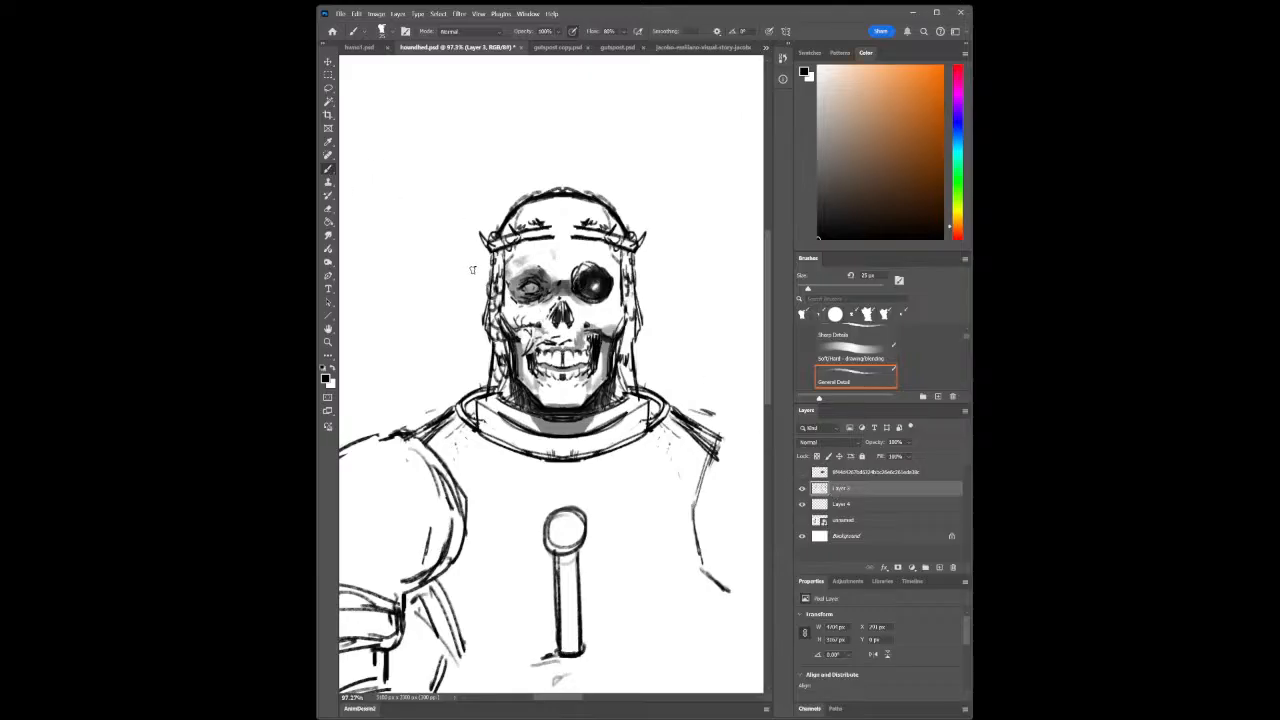
key(bracketleft)
key(bracketleft)
key(bracketleft)
key(bracketleft)
key(bracketleft)
mouse_move(508, 268)
mouse_down()
mouse_move(538, 256)
mouse_move(562, 277)
mouse_up()
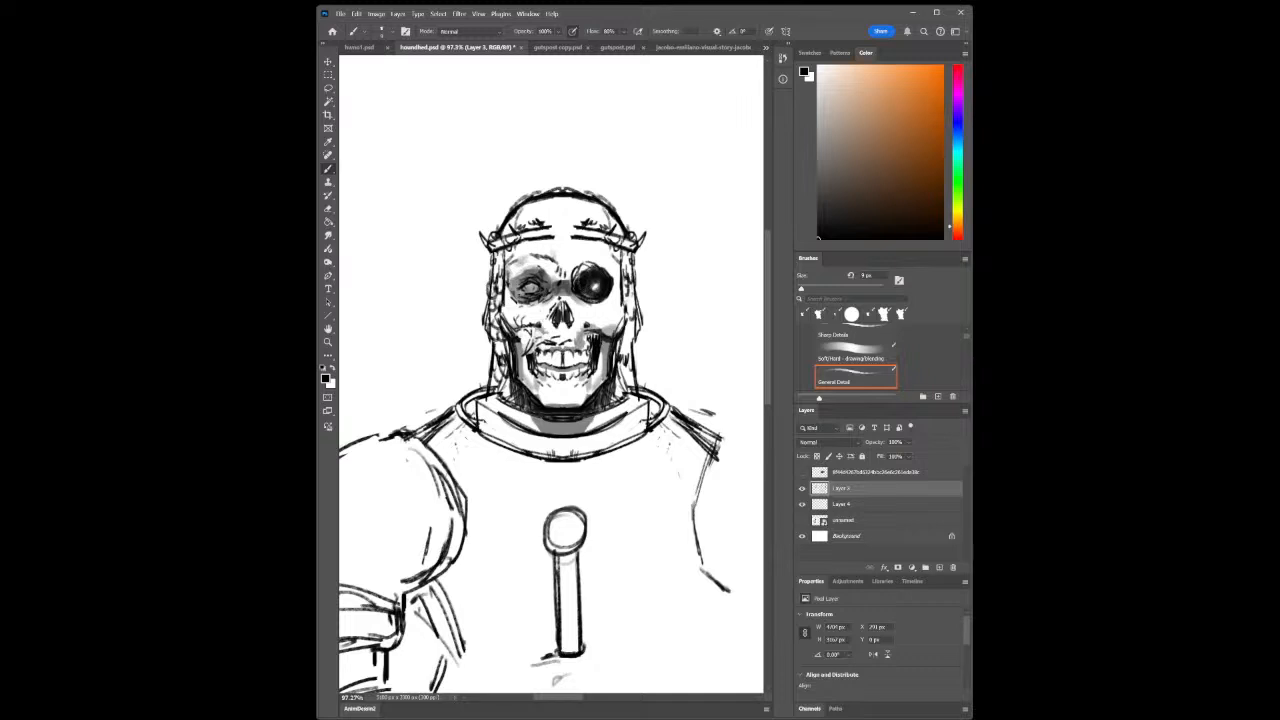
Join the thorn crown's band across the middle of the forehead with the brush
click(328, 342)
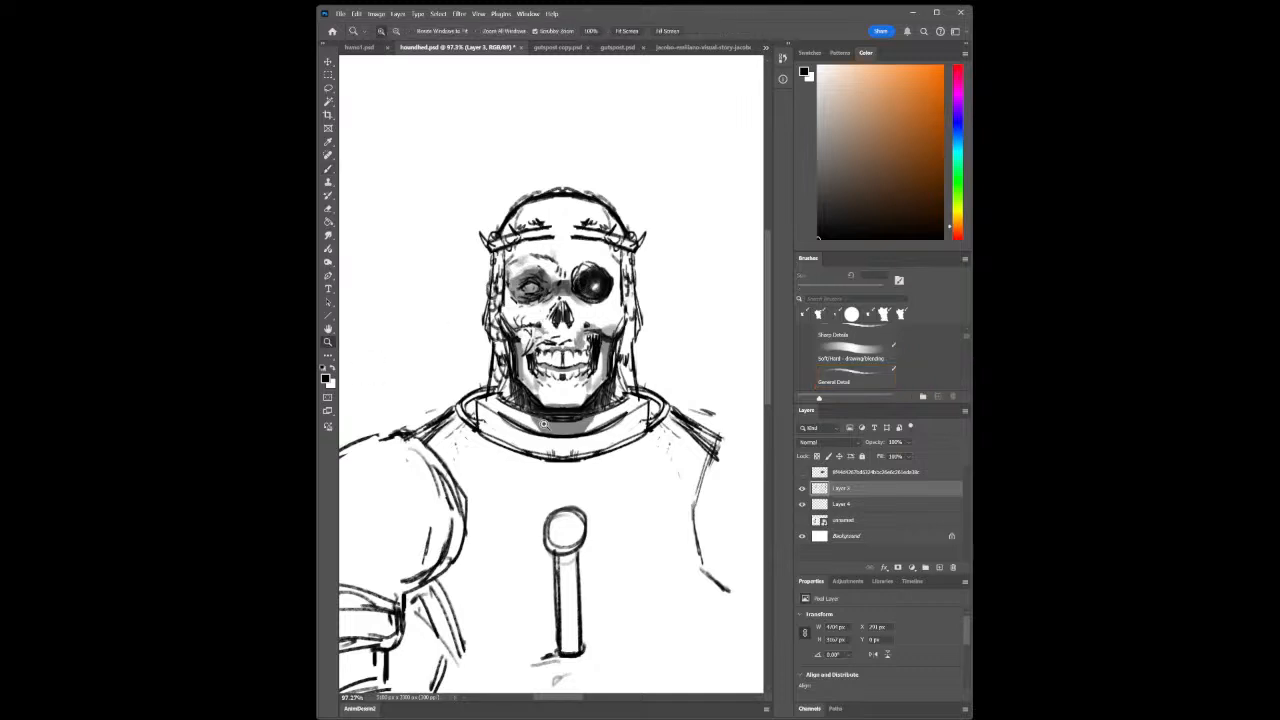
drag(541, 424, 472, 450)
drag(591, 513, 600, 511)
drag(563, 419, 510, 438)
drag(570, 441, 602, 470)
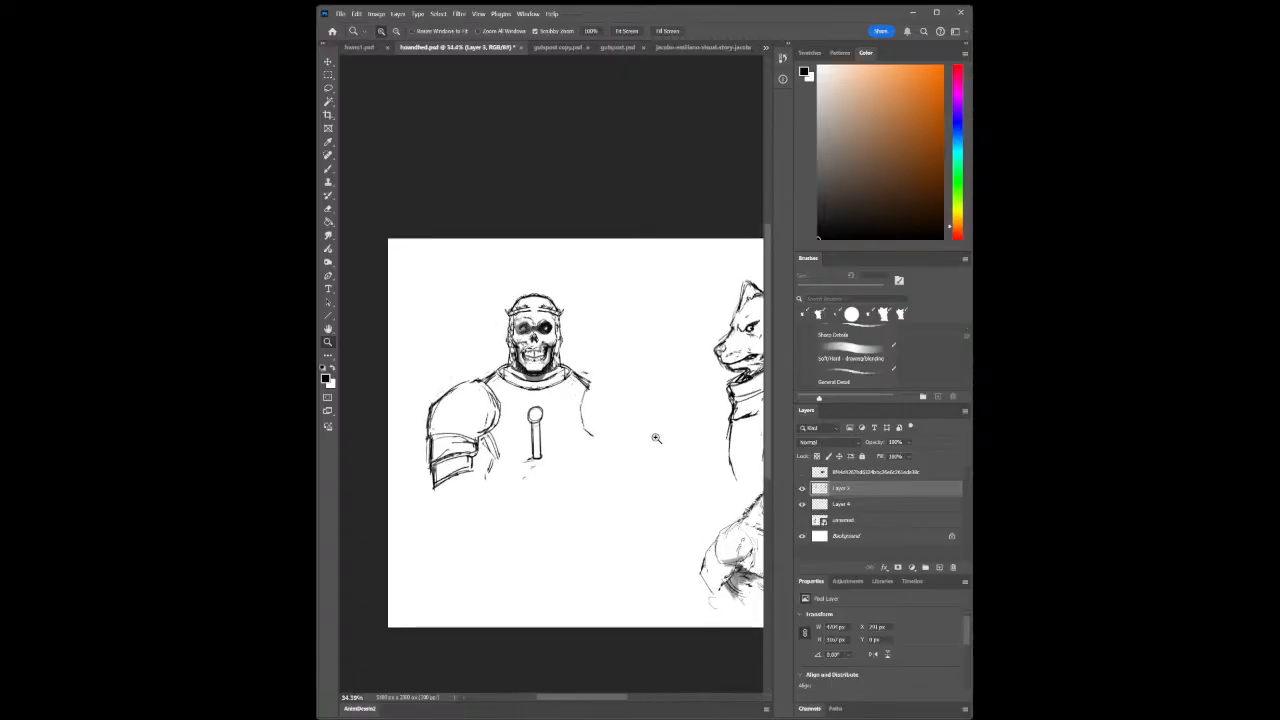
mouse_move(678, 426)
mouse_down()
mouse_move(586, 423)
mouse_move(615, 423)
mouse_up()
mouse_move(552, 304)
mouse_down()
mouse_move(589, 314)
mouse_move(467, 342)
mouse_up()
drag(390, 314, 438, 336)
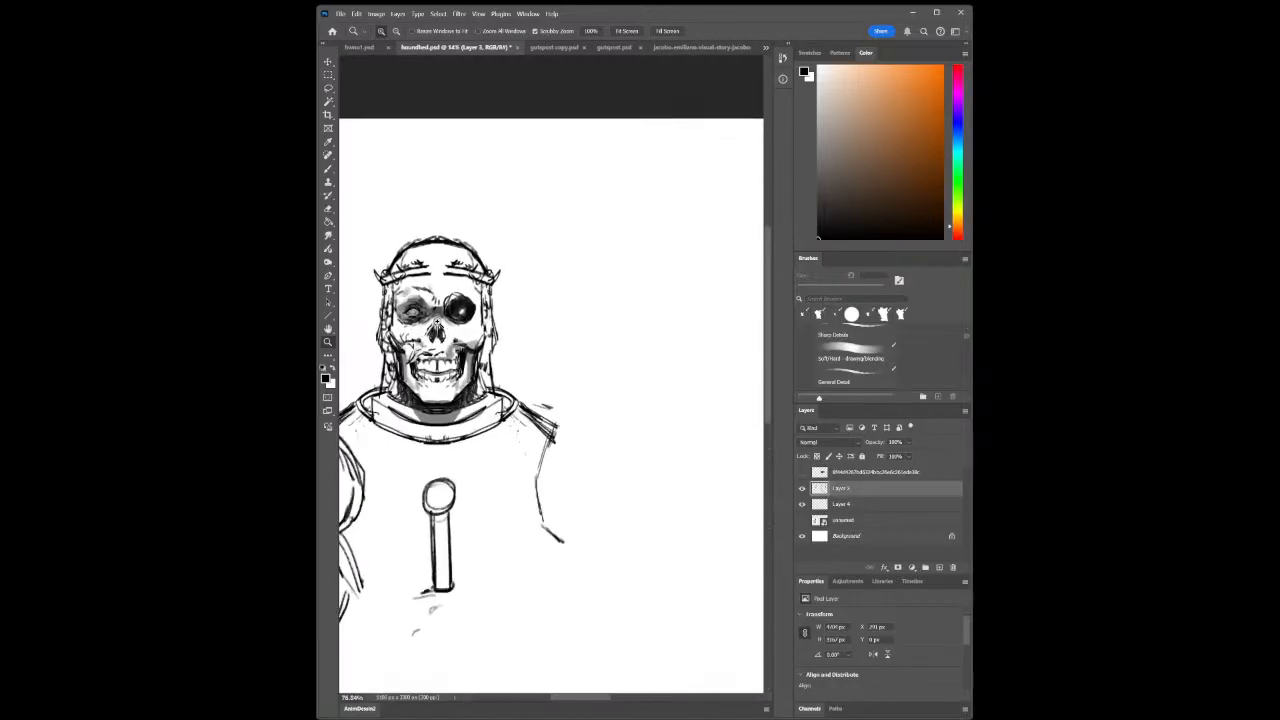
click(328, 168)
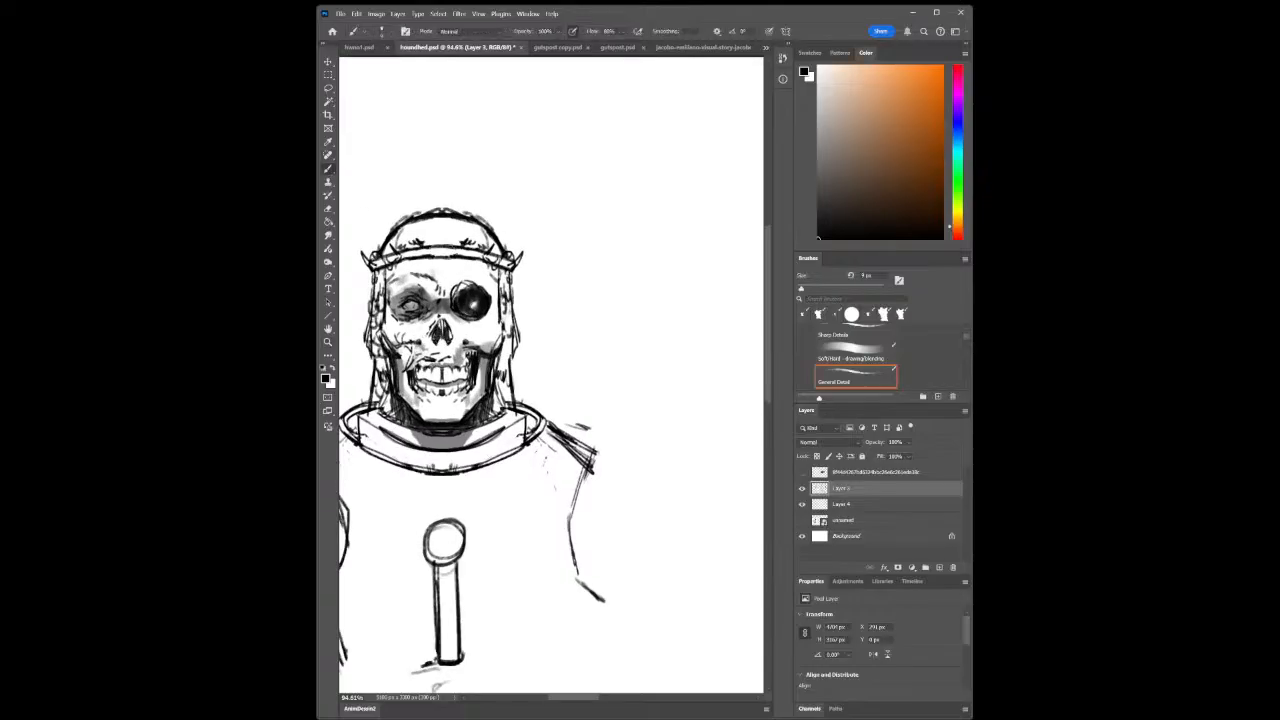
Draw curled ornaments along the pauldron's lower rim, inner side and top, and a short curve on the chest beside it
click(328, 342)
drag(516, 407, 536, 520)
drag(606, 615, 615, 616)
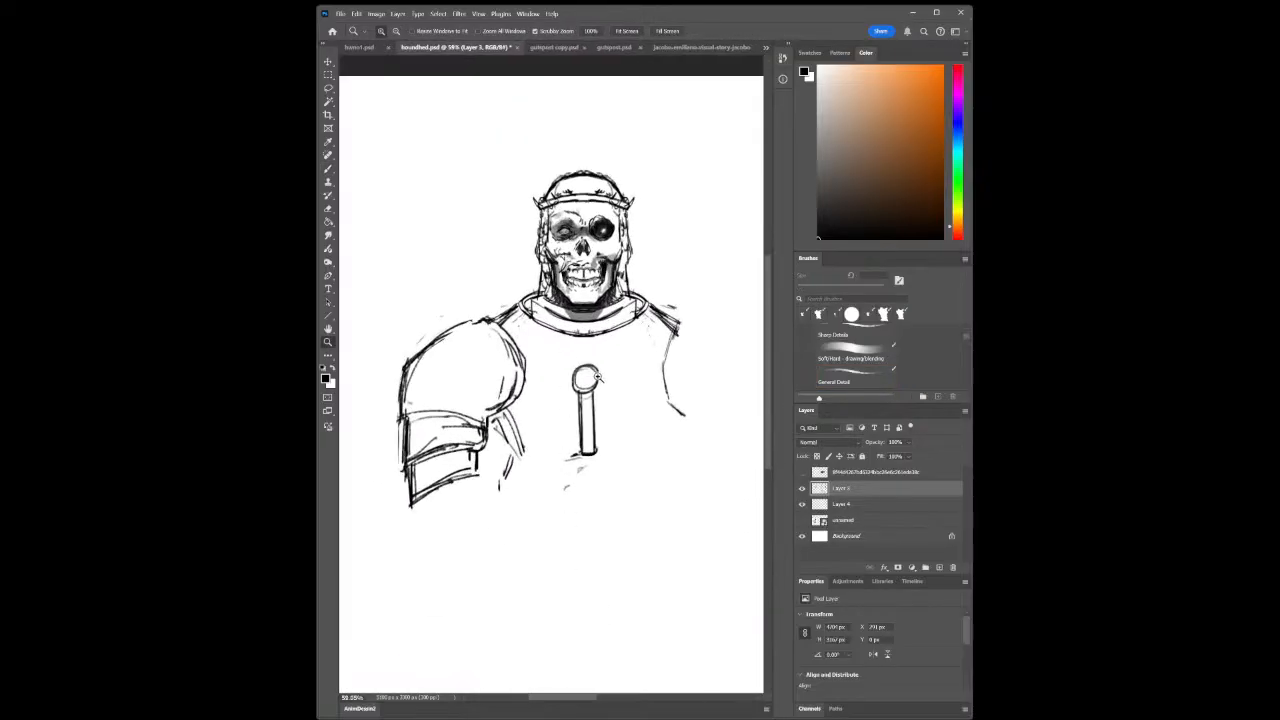
drag(572, 244, 586, 364)
drag(585, 576, 471, 420)
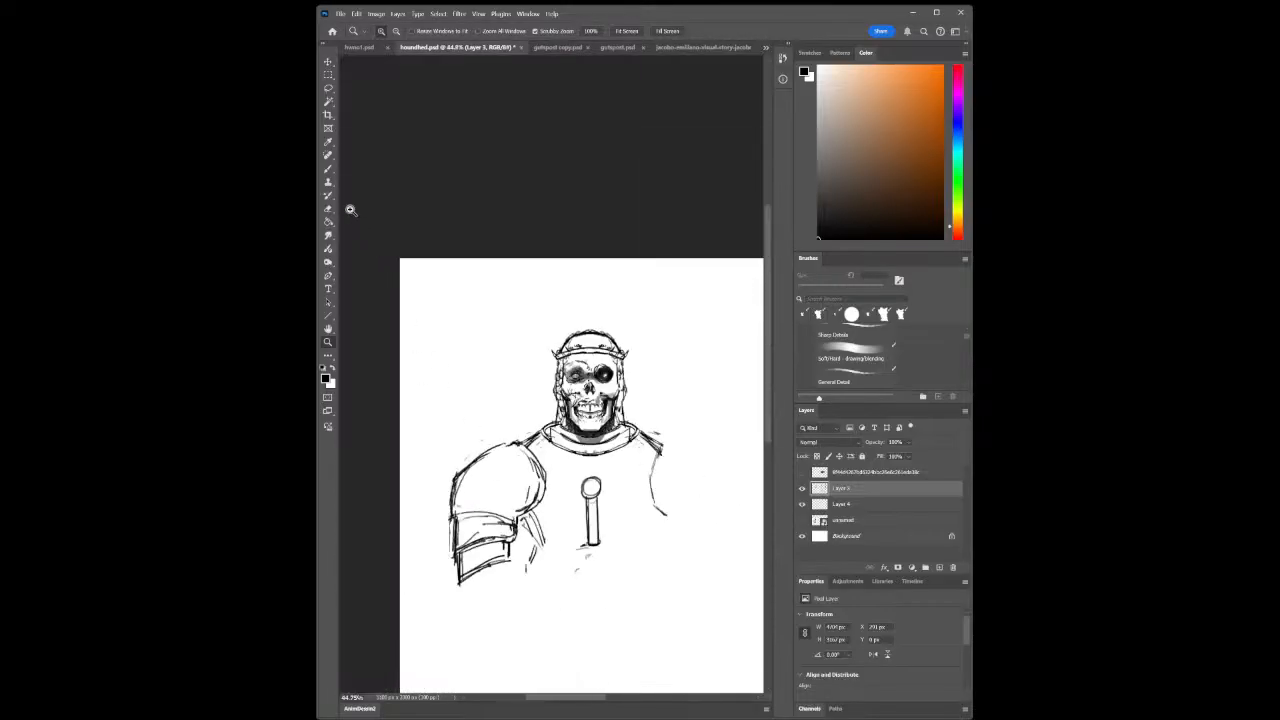
click(329, 180)
key(b)
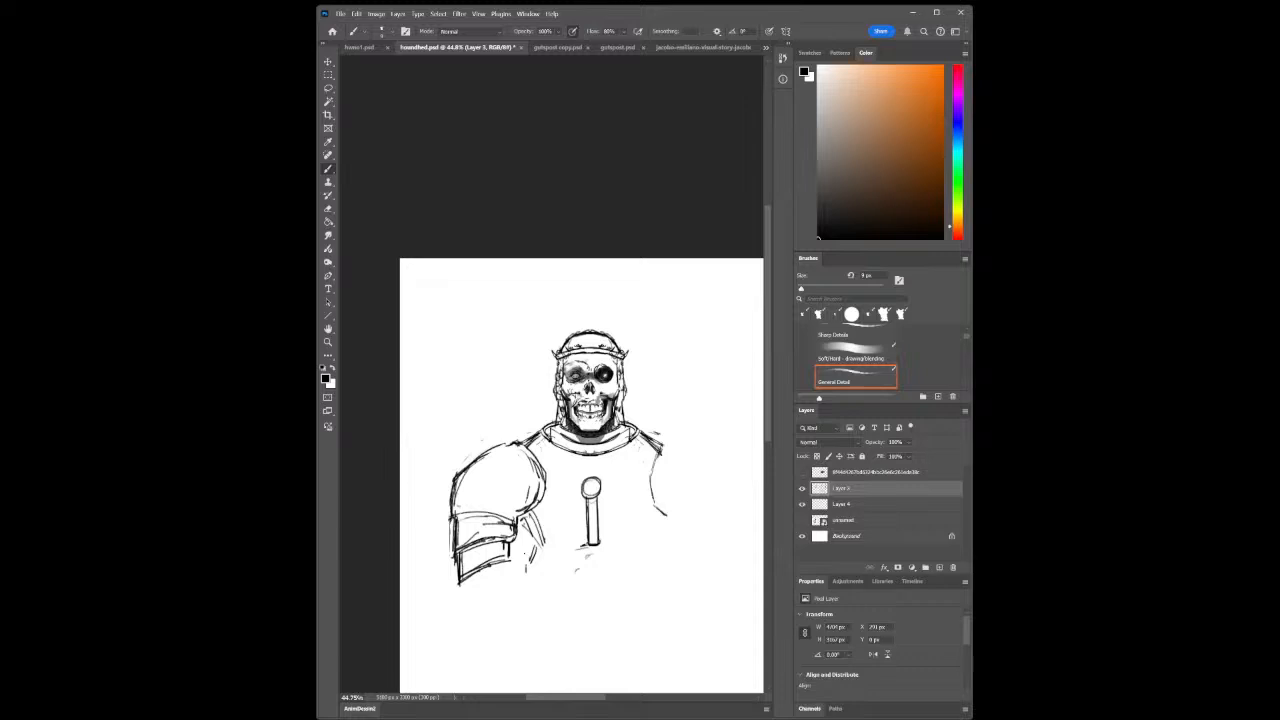
mouse_move(526, 522)
mouse_down()
mouse_move(525, 561)
mouse_move(560, 516)
mouse_up()
drag(470, 505, 510, 513)
drag(505, 502, 496, 508)
drag(470, 494, 467, 504)
drag(536, 483, 532, 493)
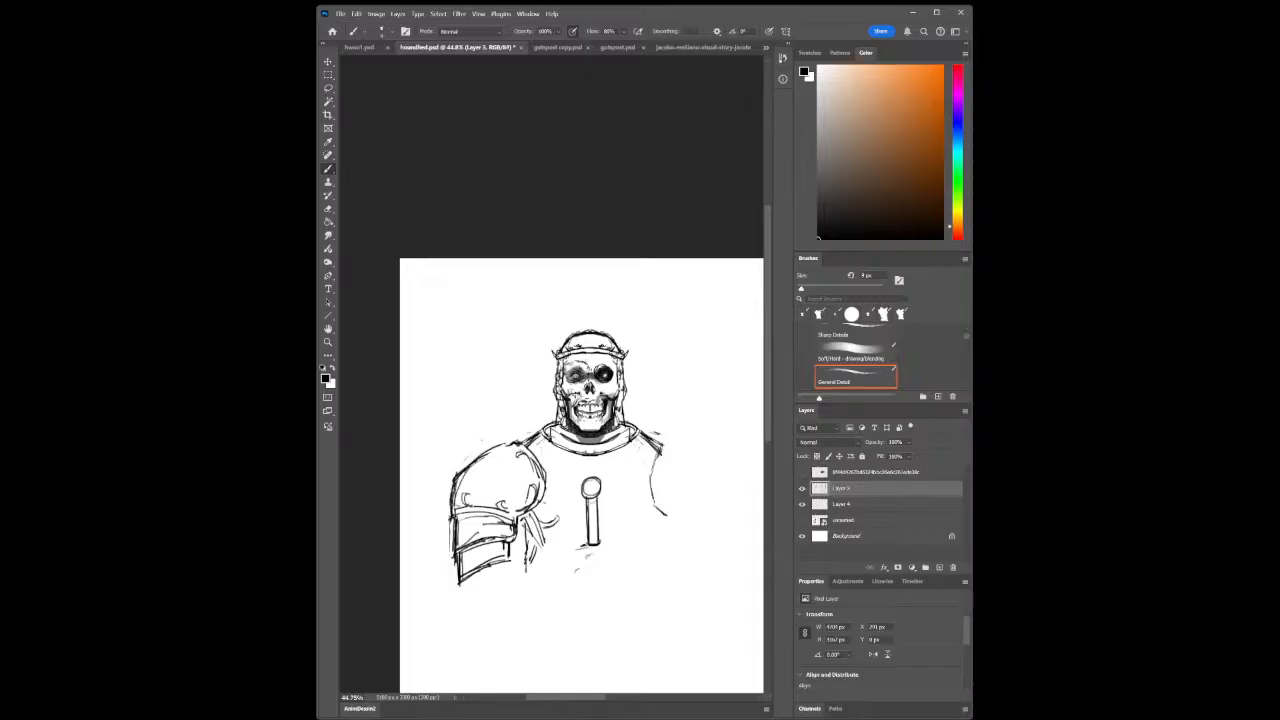
drag(512, 453, 529, 445)
Add short hatching to the opposite side of the chest and extend that side of the torso downward
drag(631, 513, 640, 519)
mouse_move(631, 517)
mouse_down()
mouse_move(648, 537)
mouse_move(653, 527)
mouse_up()
drag(653, 527, 651, 553)
Erase the stray lines outside the upper-arm plate beneath the pauldron
click(329, 343)
drag(593, 354, 606, 480)
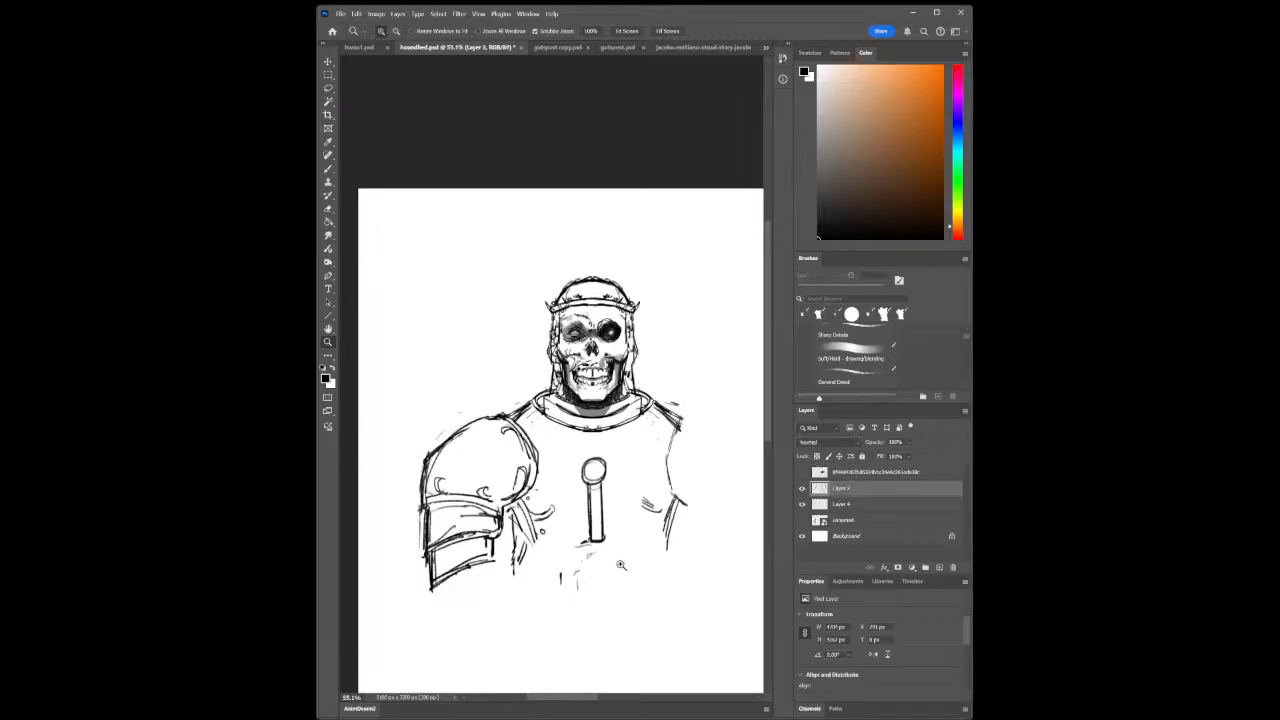
drag(599, 571, 574, 553)
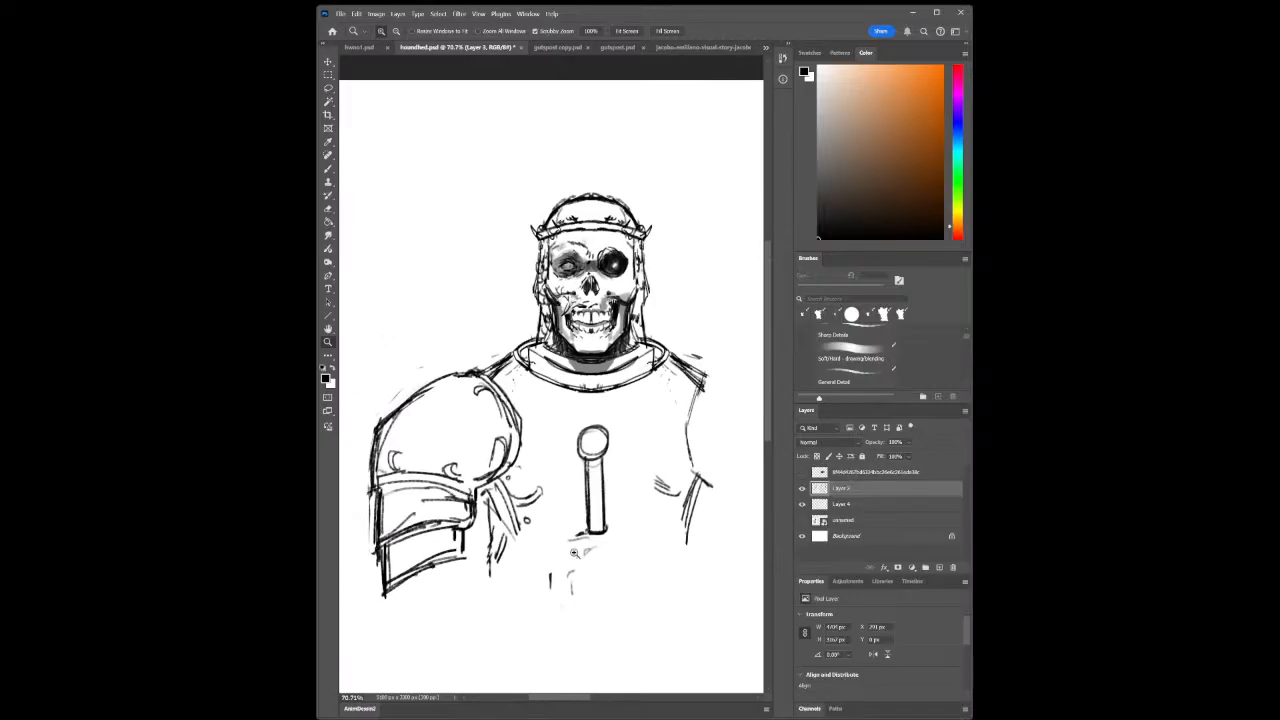
click(328, 168)
click(328, 208)
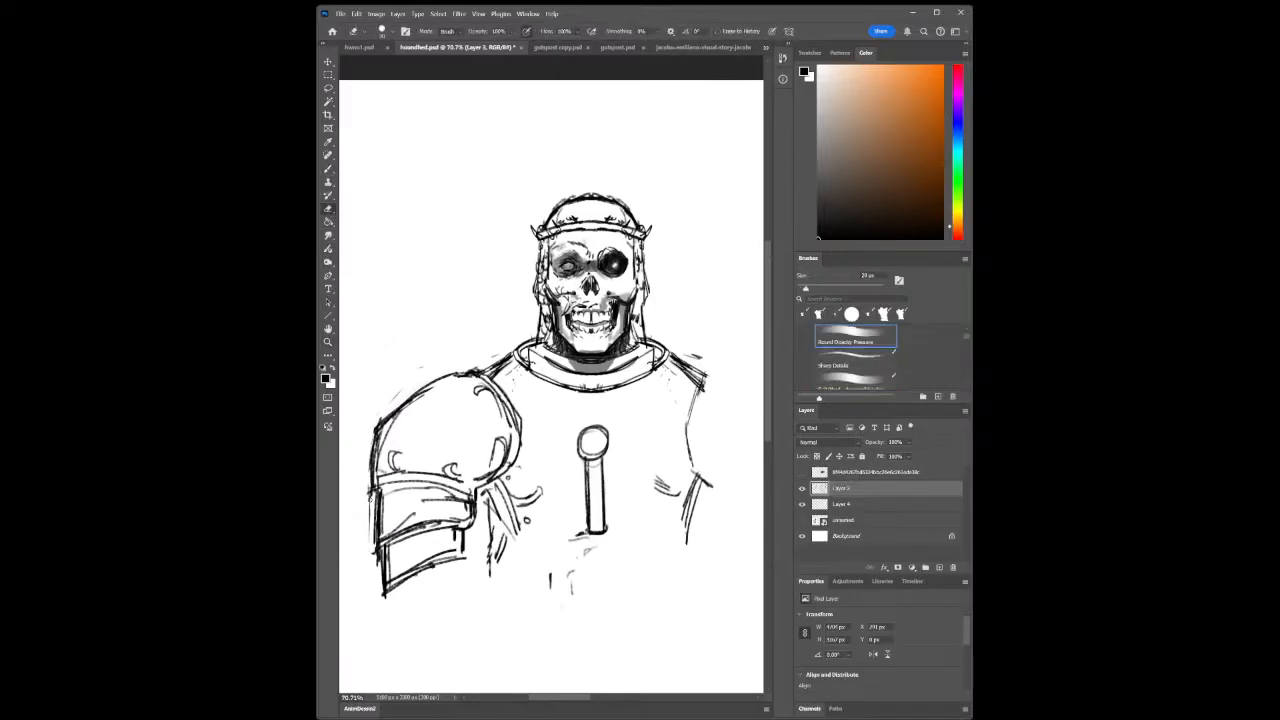
mouse_move(372, 540)
mouse_down()
mouse_move(379, 494)
mouse_move(379, 527)
mouse_up()
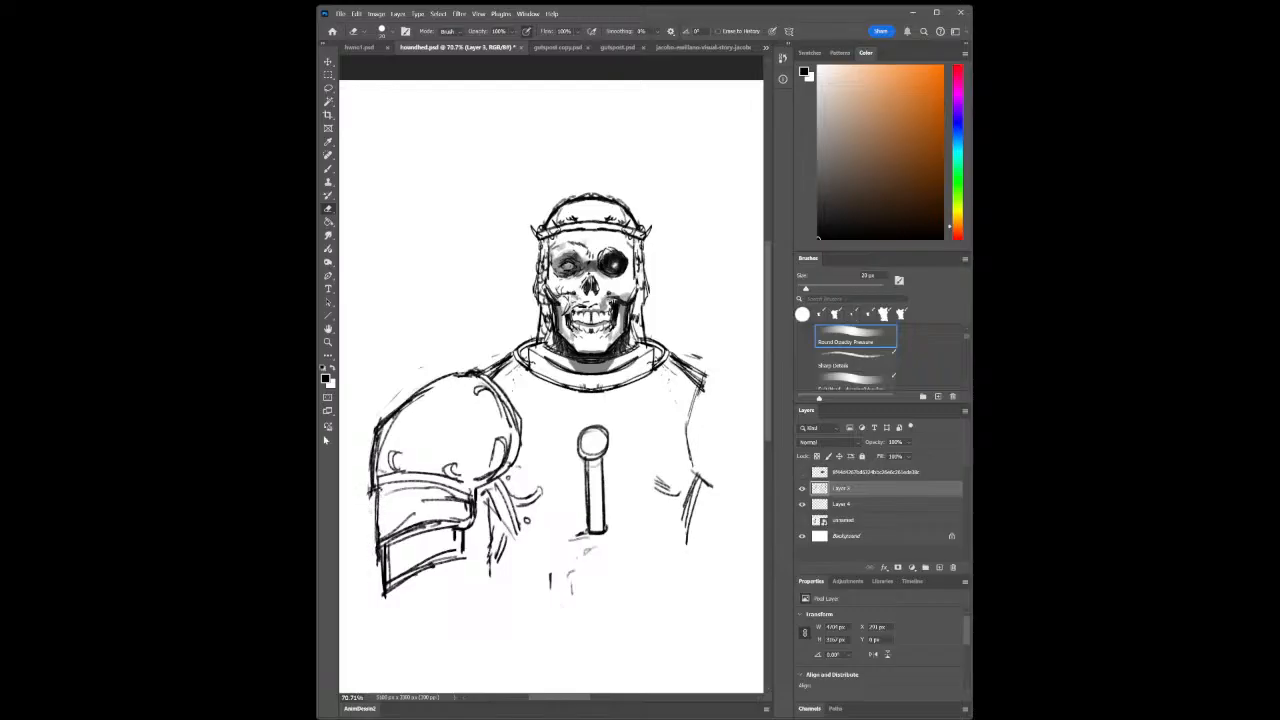
Redraw the outer corner where the two upper-arm plates meet
click(328, 168)
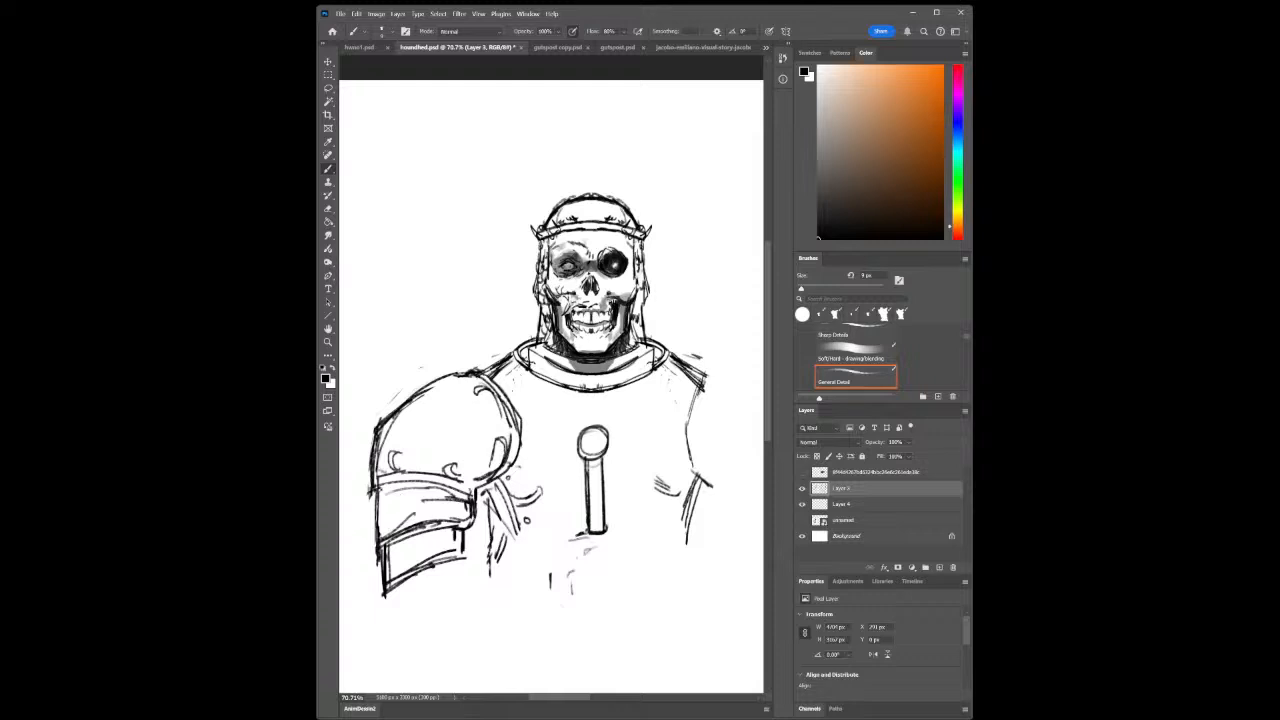
drag(376, 538, 375, 546)
click(329, 343)
drag(637, 588, 565, 592)
drag(668, 601, 609, 600)
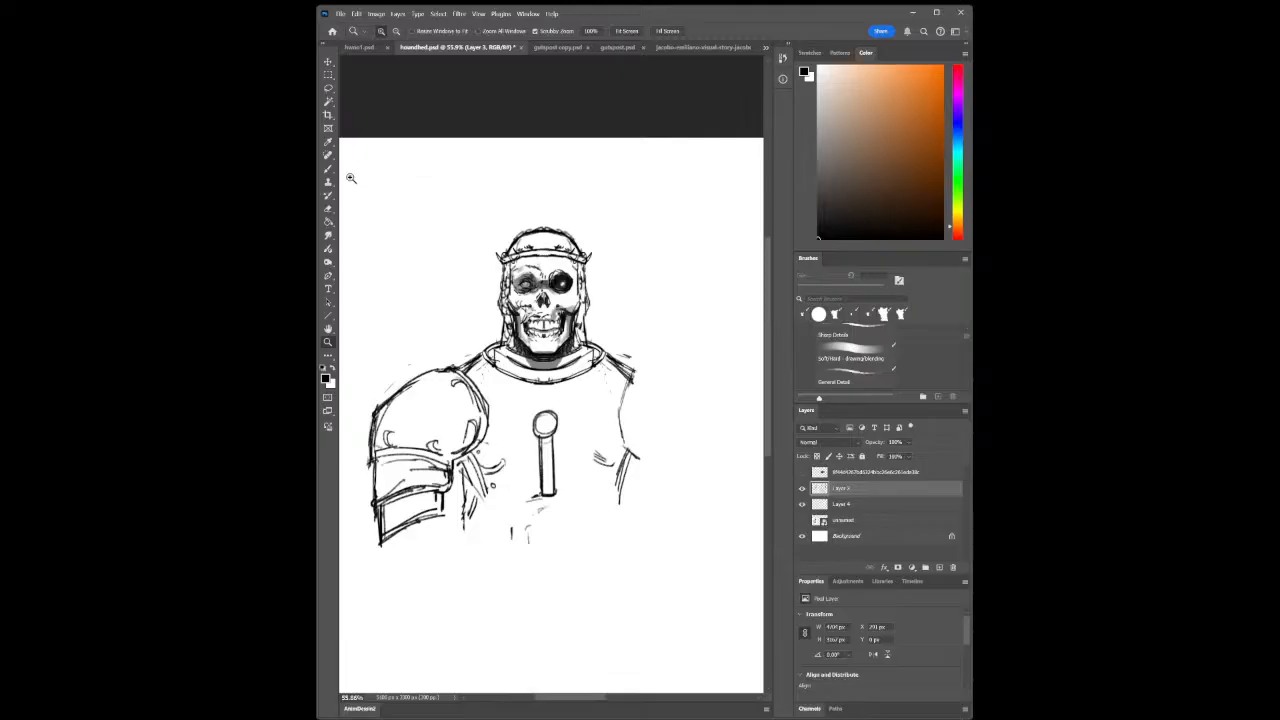
Draw the curved inner rim of the opposite pauldron from the shoulder down to the armpit
key(b)
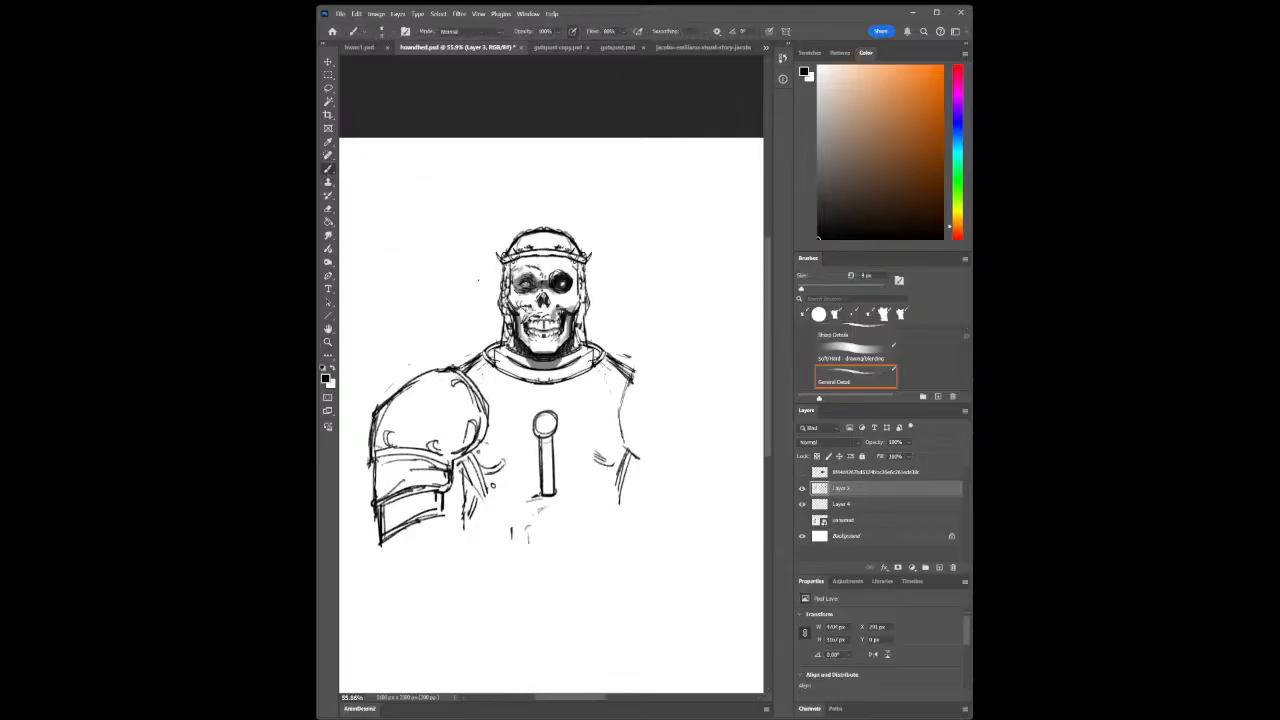
mouse_move(634, 366)
mouse_down()
mouse_move(629, 383)
mouse_move(646, 368)
mouse_up()
drag(533, 339, 550, 339)
mouse_move(634, 367)
mouse_down()
mouse_move(658, 366)
mouse_move(632, 395)
mouse_move(627, 430)
mouse_move(652, 457)
mouse_up()
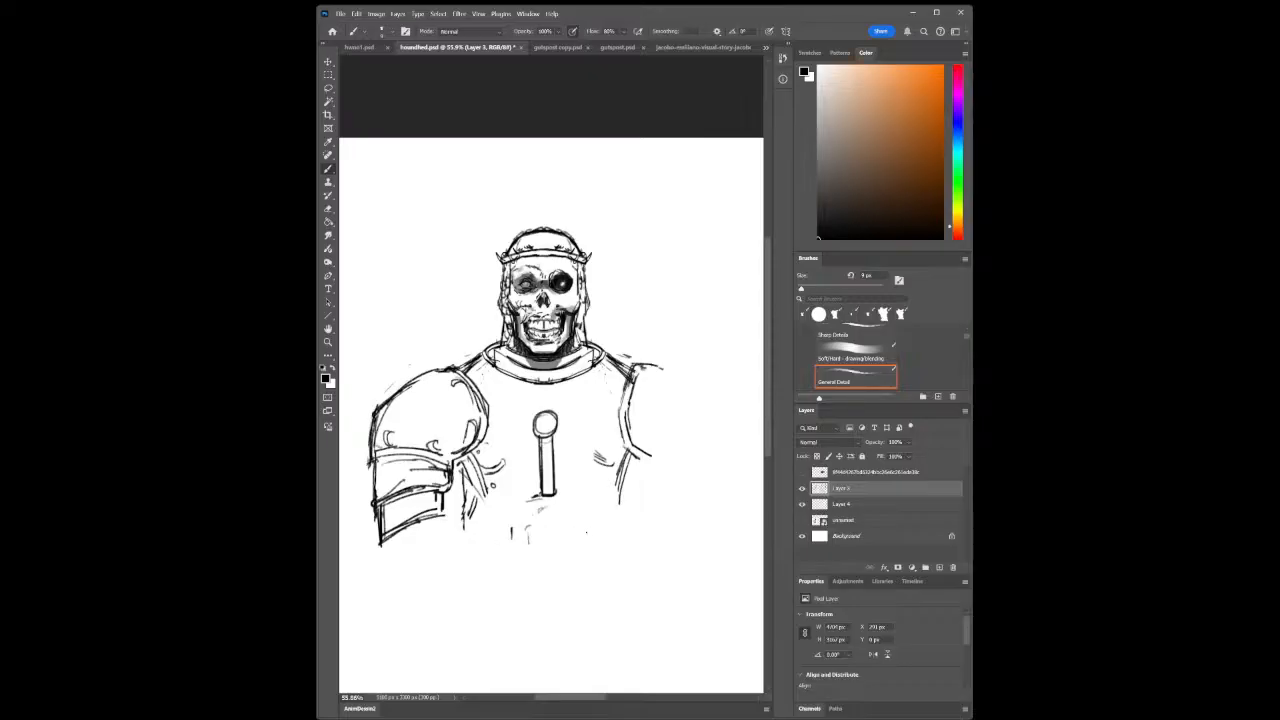
Outline the opposite pauldron's rounded top, outer edge and lower rim, and mark the upper arm beneath it
click(328, 342)
mouse_move(529, 515)
mouse_down()
mouse_move(507, 599)
mouse_move(586, 491)
mouse_up()
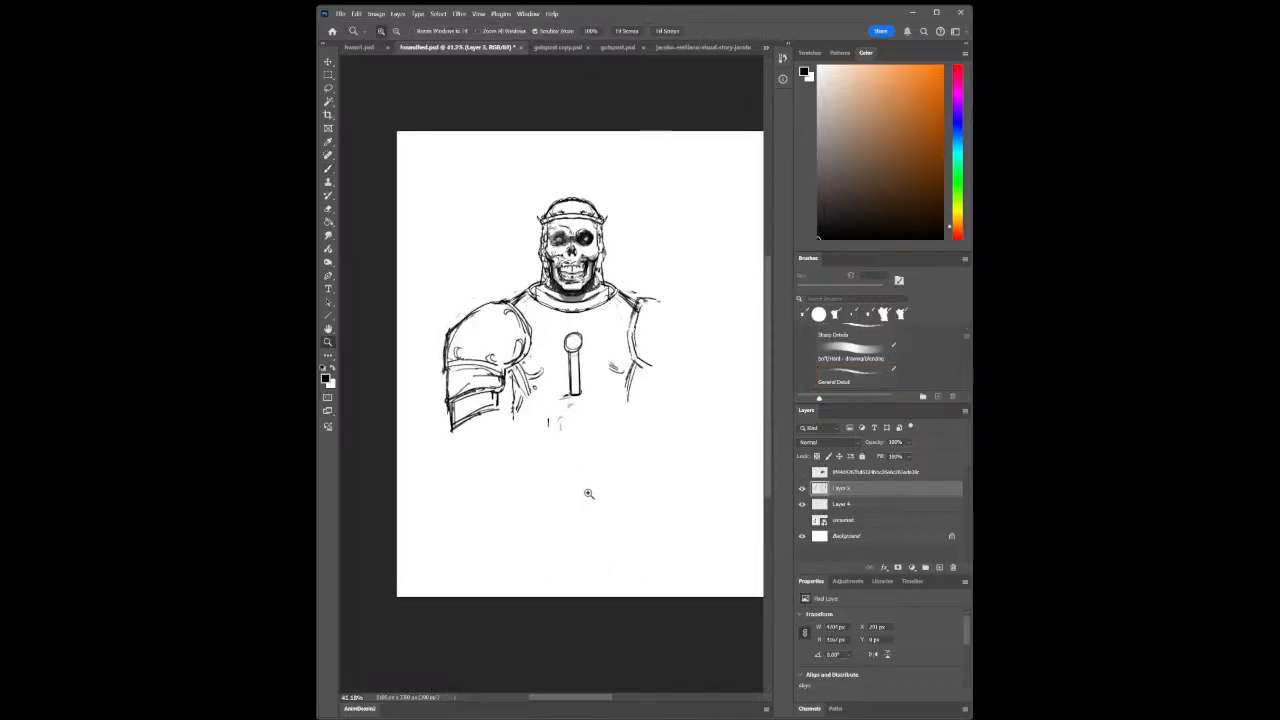
click(328, 169)
mouse_move(655, 300)
mouse_down()
mouse_move(692, 321)
mouse_move(708, 355)
mouse_up()
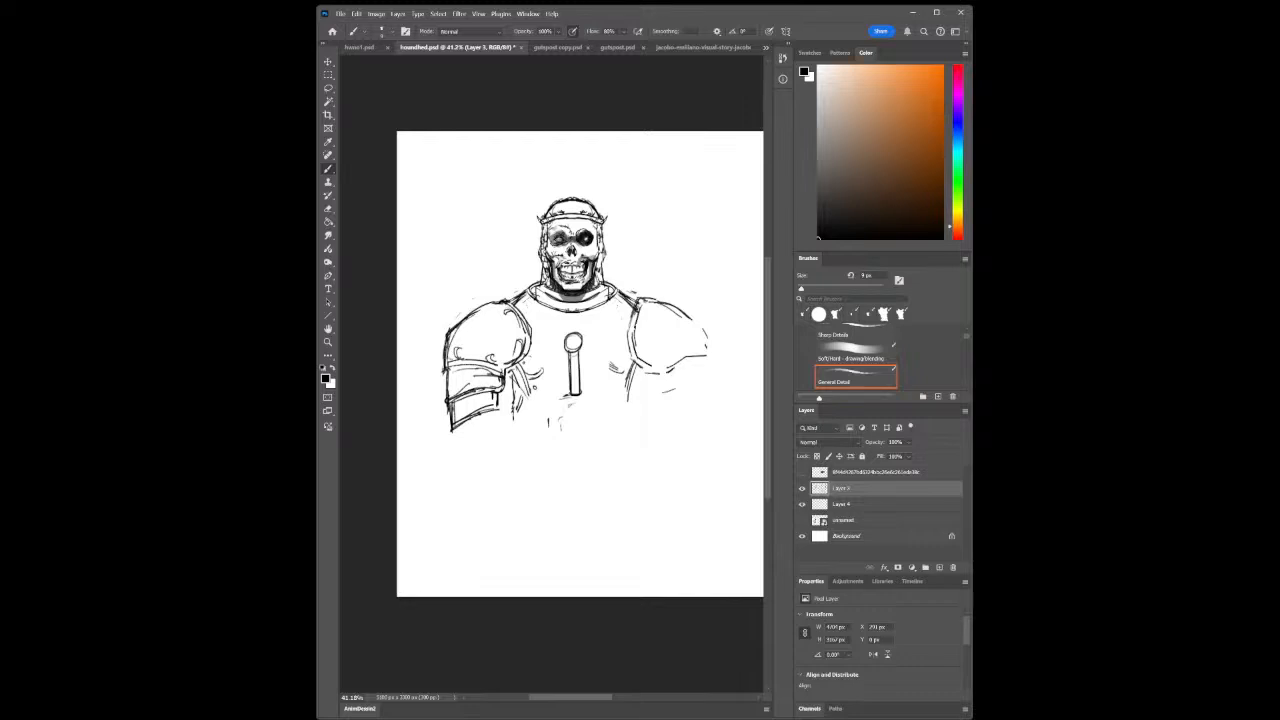
drag(675, 368, 708, 356)
View the whole character sheet, compare it with the two gutspost paintings, and return to the skull knight's sheet
key(ctrl+0)
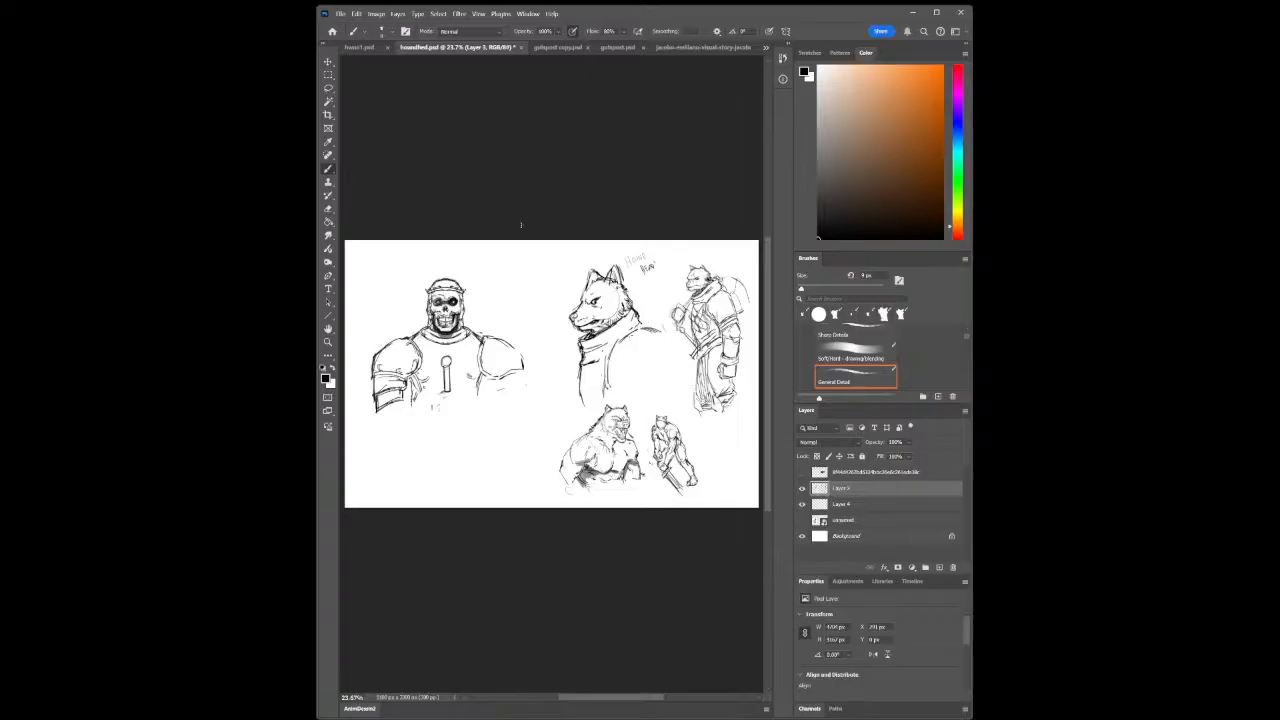
click(560, 48)
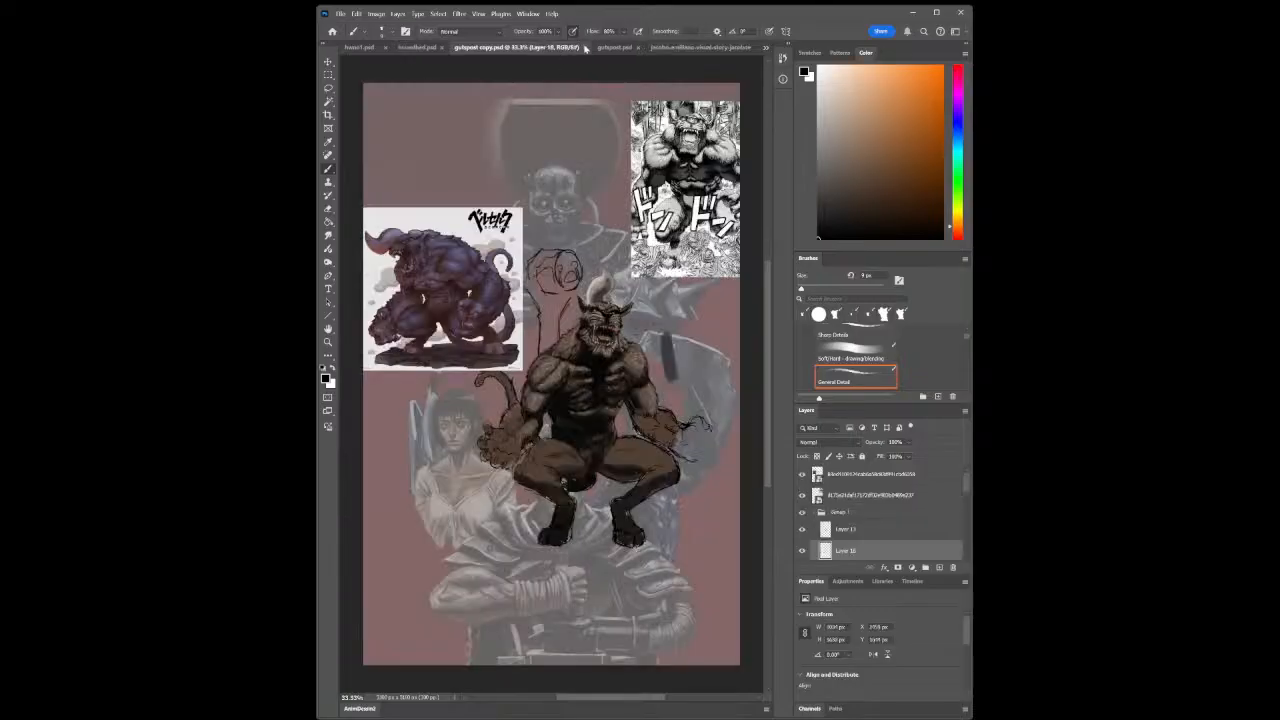
click(620, 48)
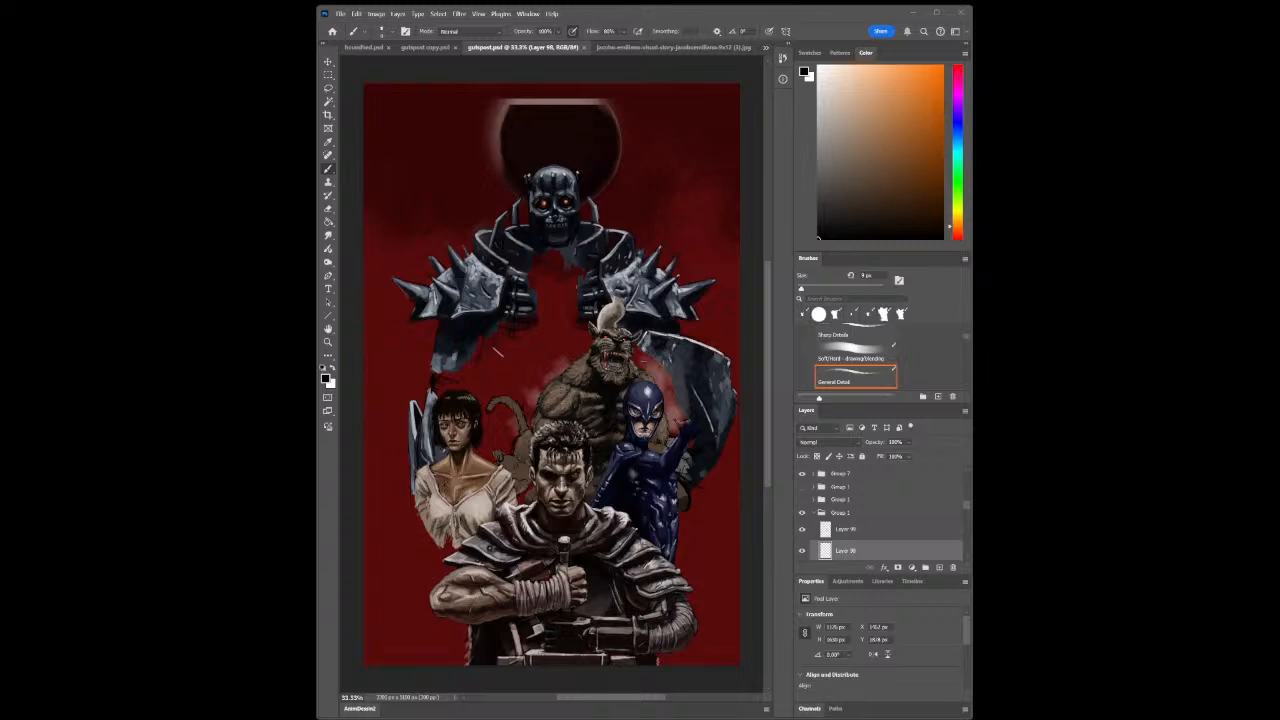
click(425, 47)
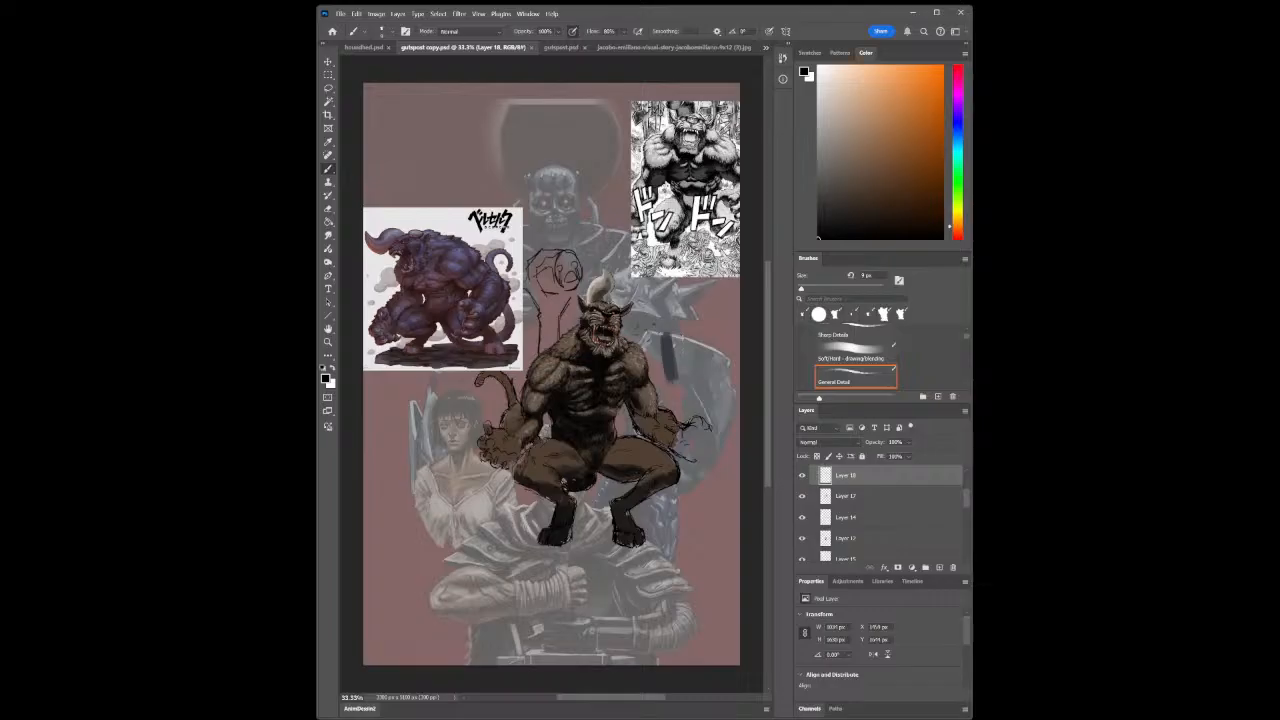
click(560, 47)
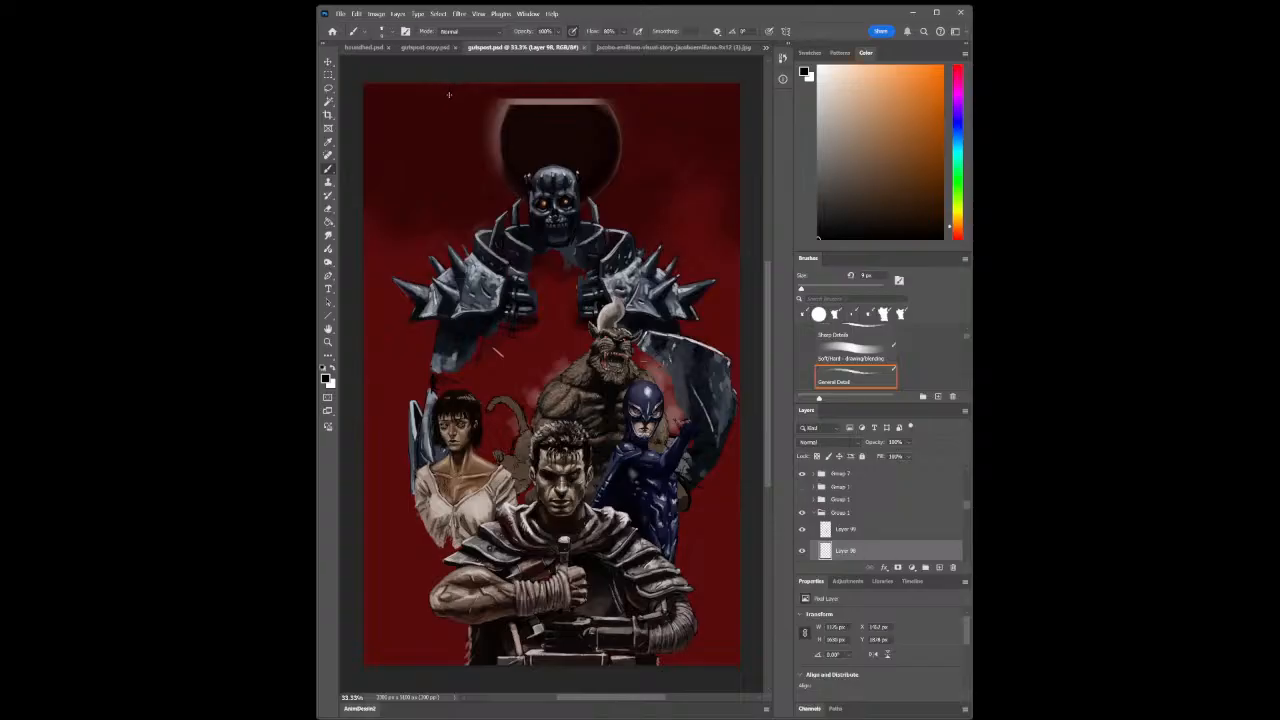
click(366, 48)
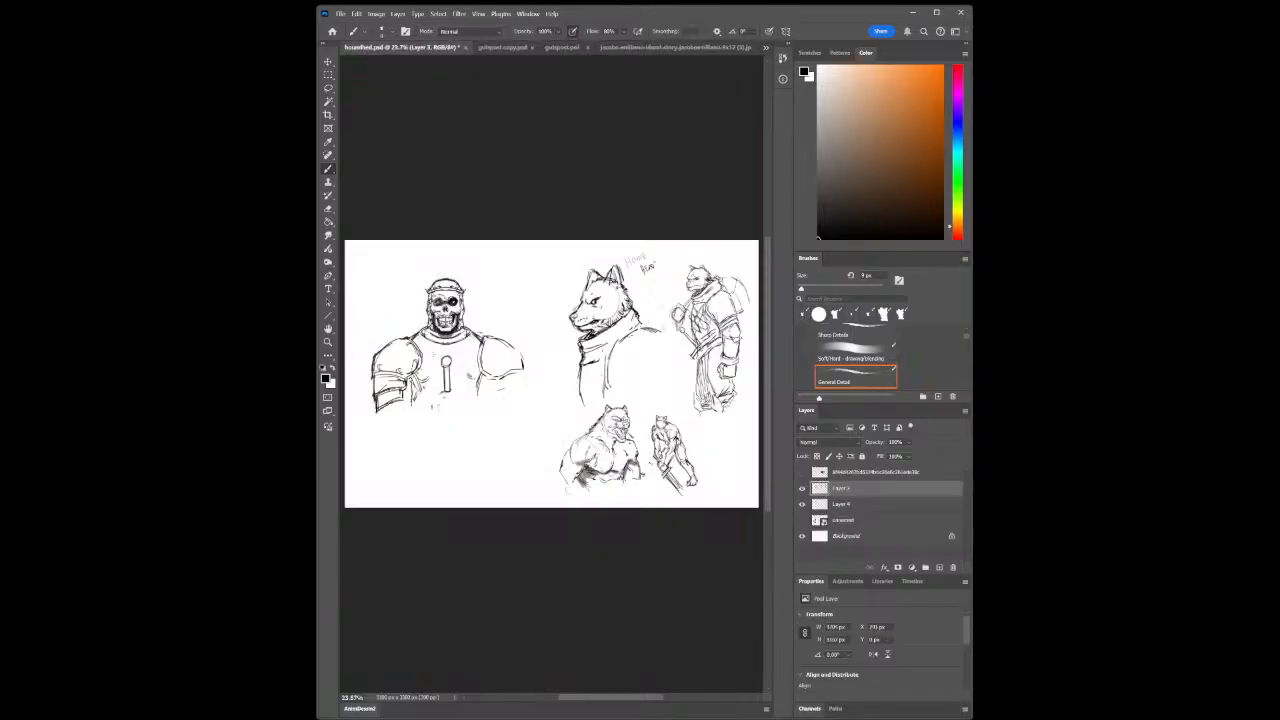
Add the lines of a further upper-arm plate, the torso edge beside it, and the curved inner elbow
click(328, 342)
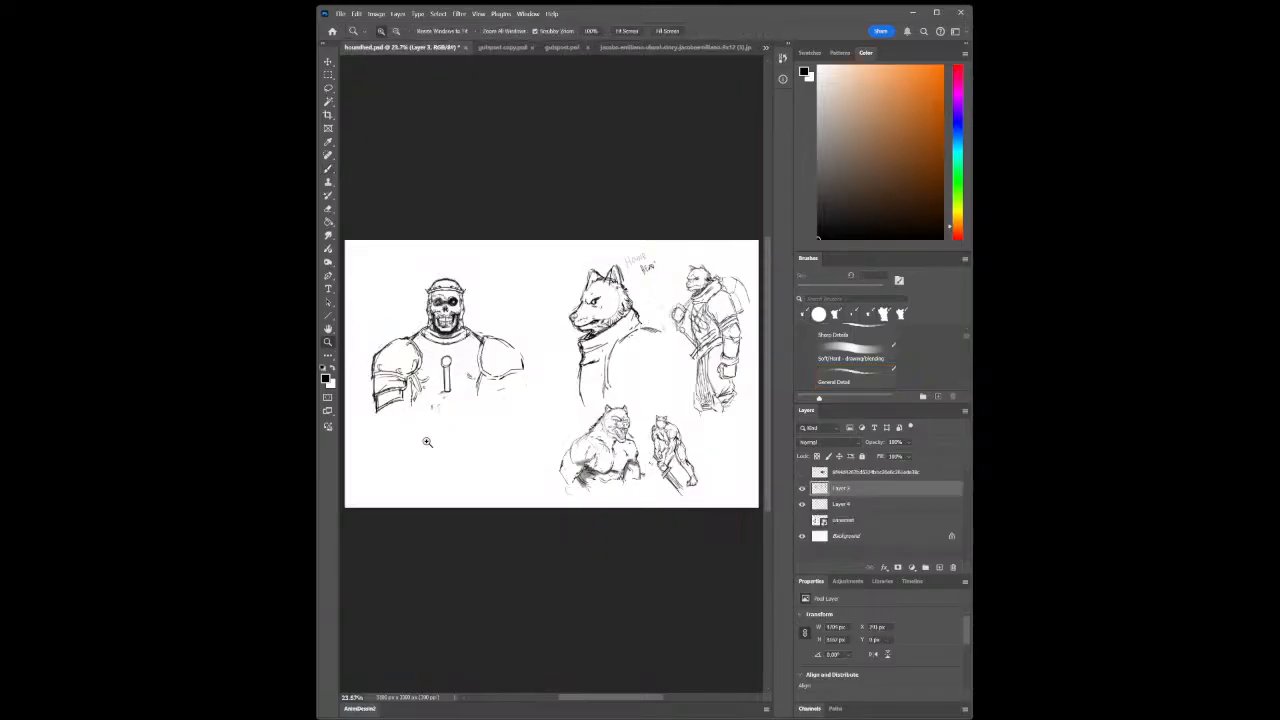
drag(394, 448, 514, 434)
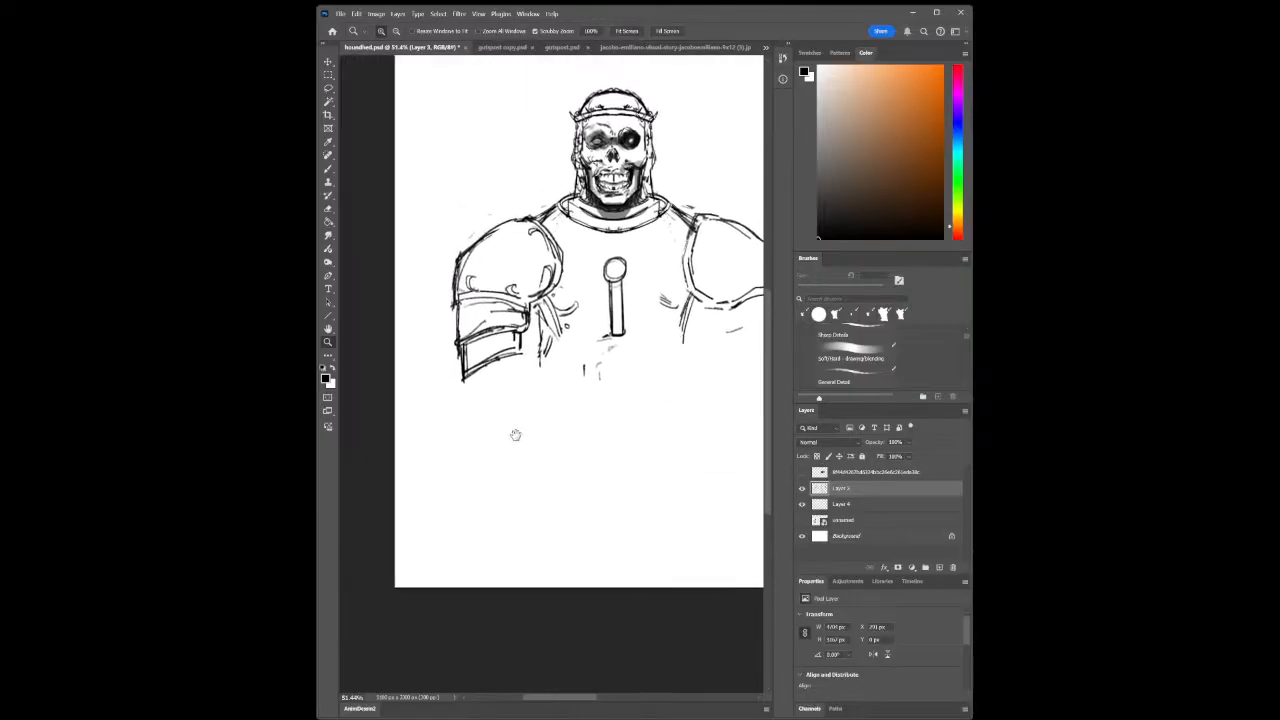
click(328, 168)
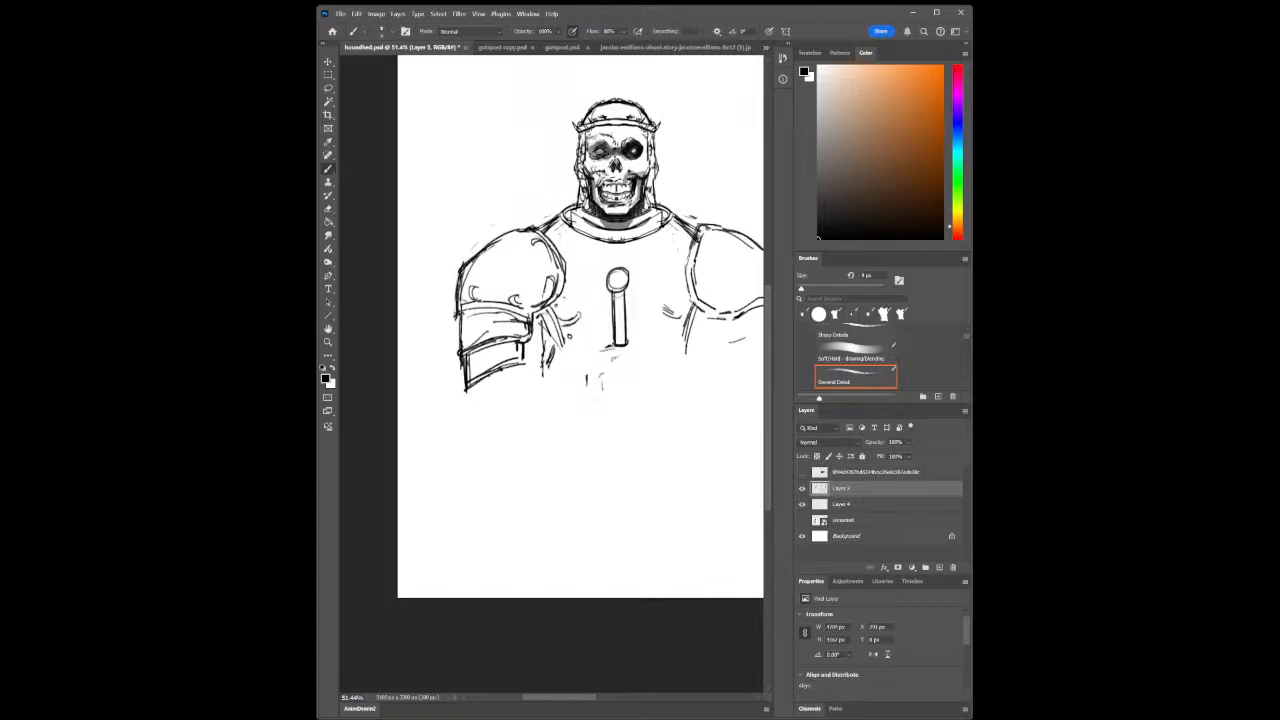
drag(551, 360, 547, 380)
mouse_move(533, 377)
mouse_down()
mouse_move(543, 386)
mouse_move(469, 409)
mouse_up()
drag(462, 357, 471, 413)
mouse_move(519, 364)
mouse_down()
mouse_move(512, 426)
mouse_move(552, 392)
mouse_move(545, 408)
mouse_up()
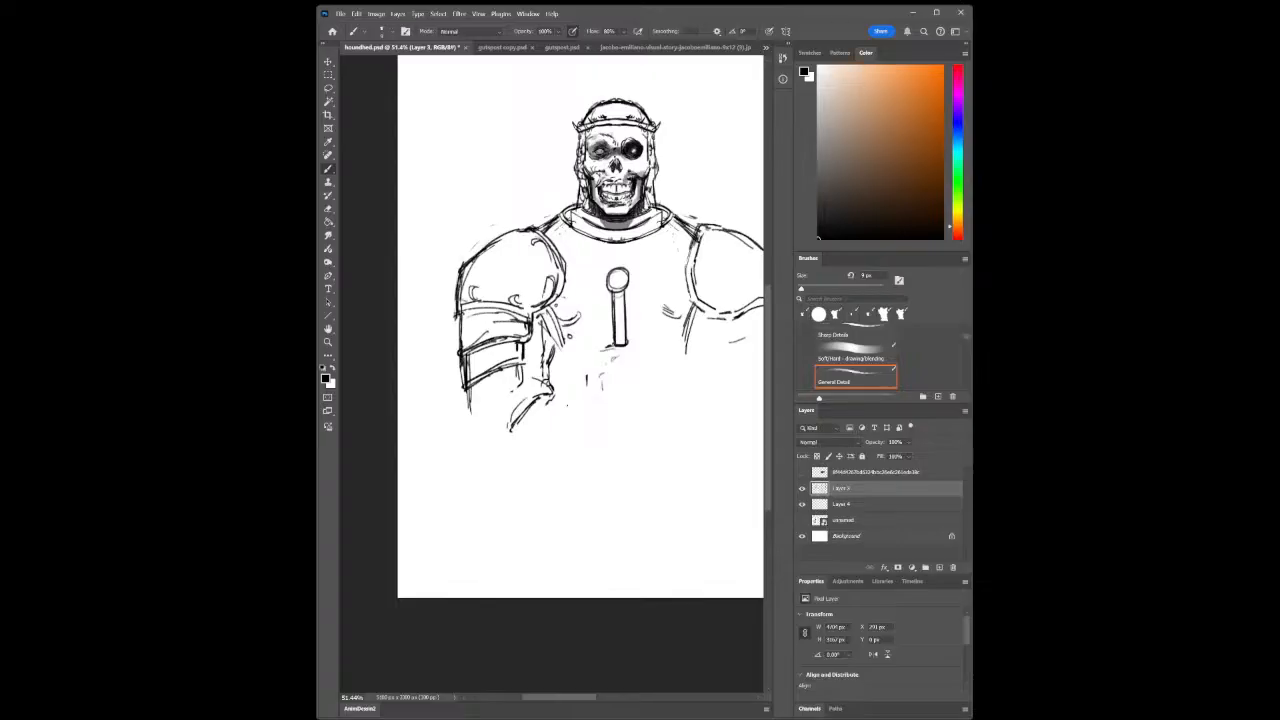
Draw the forearm's upper edge across the waist, an inner ring on the sword pommel, and the lowest arm plate's bottom edge
drag(552, 391, 590, 391)
drag(620, 275, 621, 286)
mouse_move(556, 391)
mouse_down()
mouse_move(594, 396)
mouse_move(585, 388)
mouse_up()
drag(532, 426, 563, 393)
drag(472, 412, 505, 393)
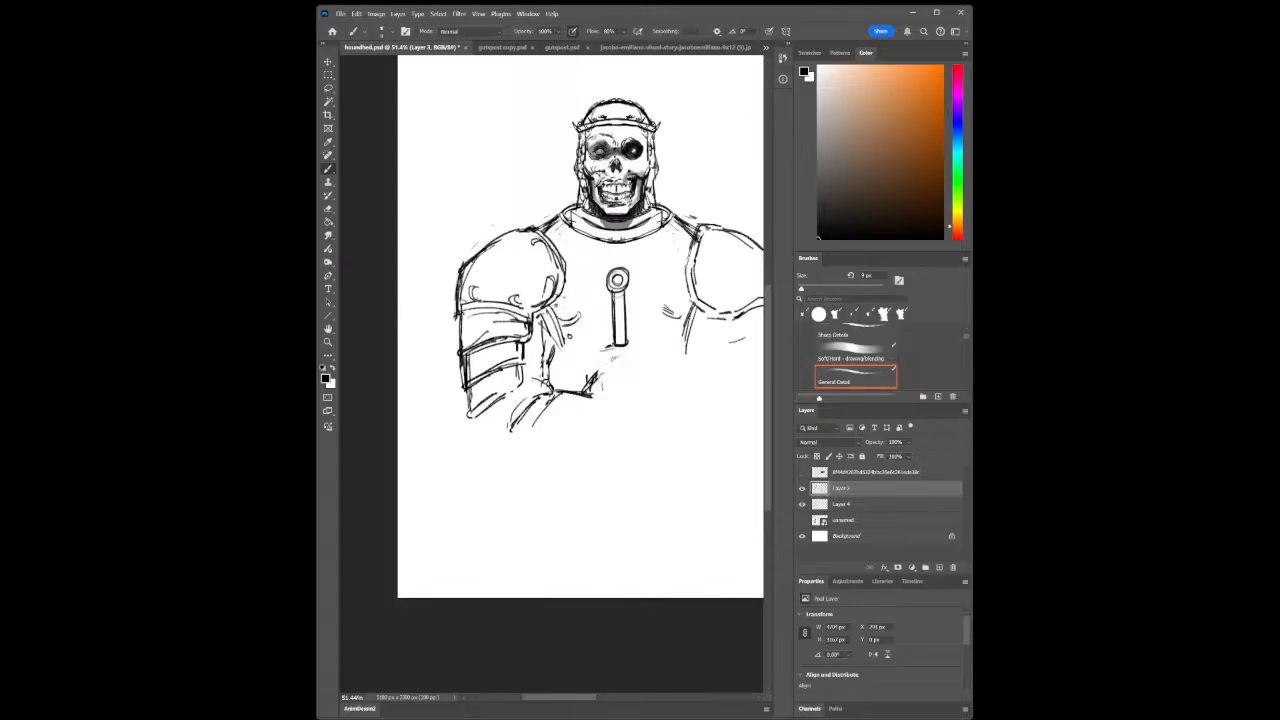
Hatch the armpit beside the finished pauldron, add another curl along its lower rim, and extend the opposite chest crease
drag(542, 311, 560, 344)
drag(498, 287, 492, 301)
mouse_move(541, 311)
mouse_down()
mouse_move(557, 319)
mouse_move(561, 296)
mouse_up()
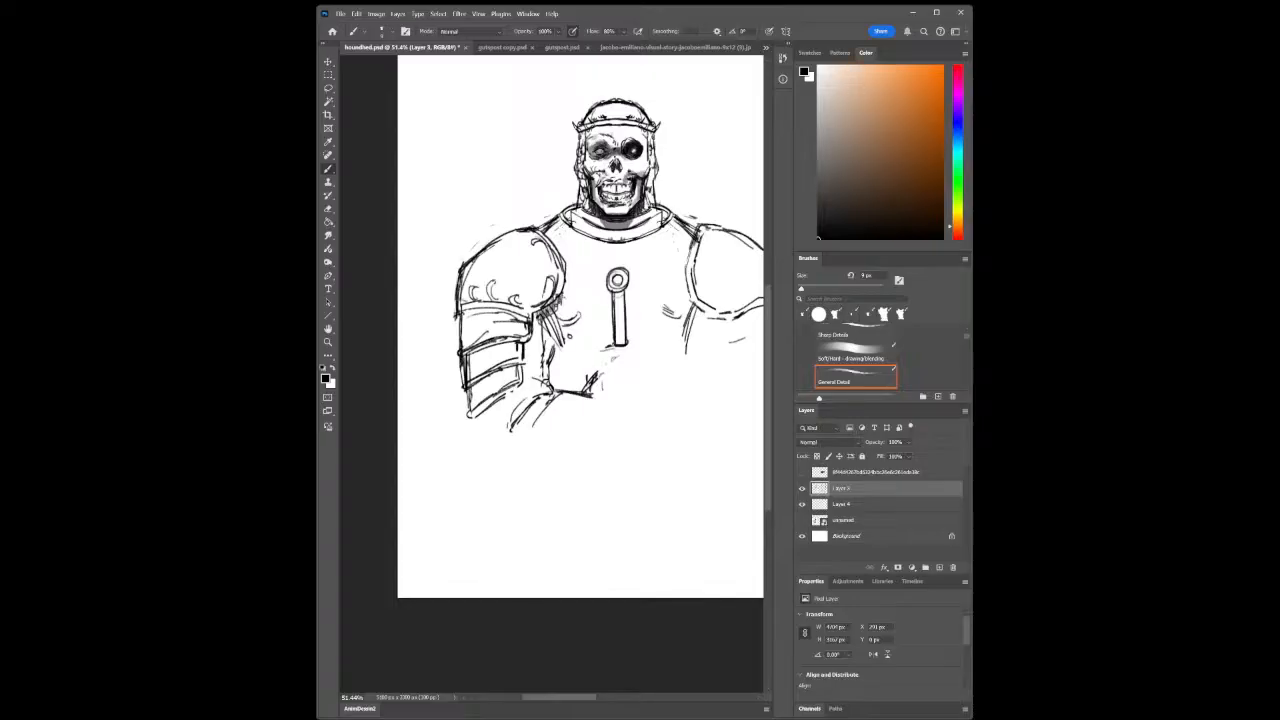
mouse_move(666, 313)
mouse_down()
mouse_move(681, 319)
mouse_move(686, 245)
mouse_up()
Sketch the rounded elbow below the arm plates and the underside and wrist end of the bent forearm
drag(542, 395, 561, 389)
mouse_move(473, 417)
mouse_down()
mouse_move(478, 445)
mouse_move(511, 455)
mouse_move(499, 455)
mouse_up()
drag(514, 406, 535, 396)
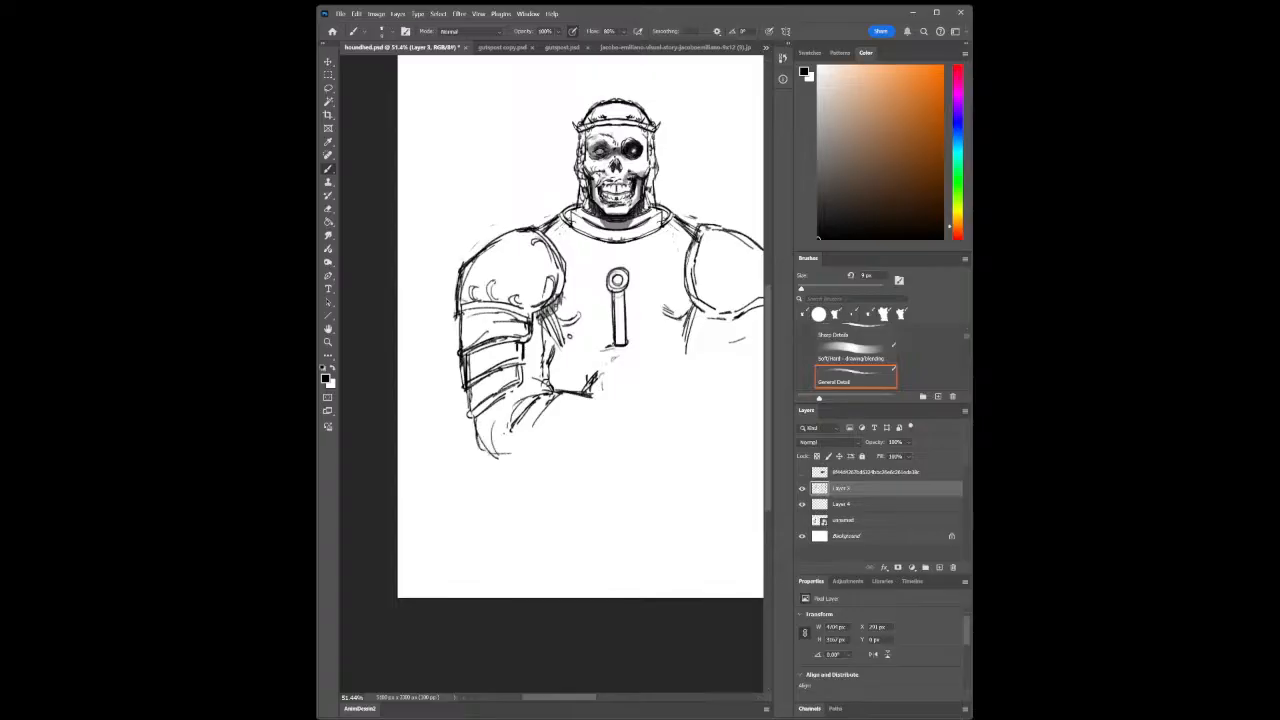
mouse_move(494, 465)
mouse_down()
mouse_move(554, 462)
mouse_move(607, 444)
mouse_up()
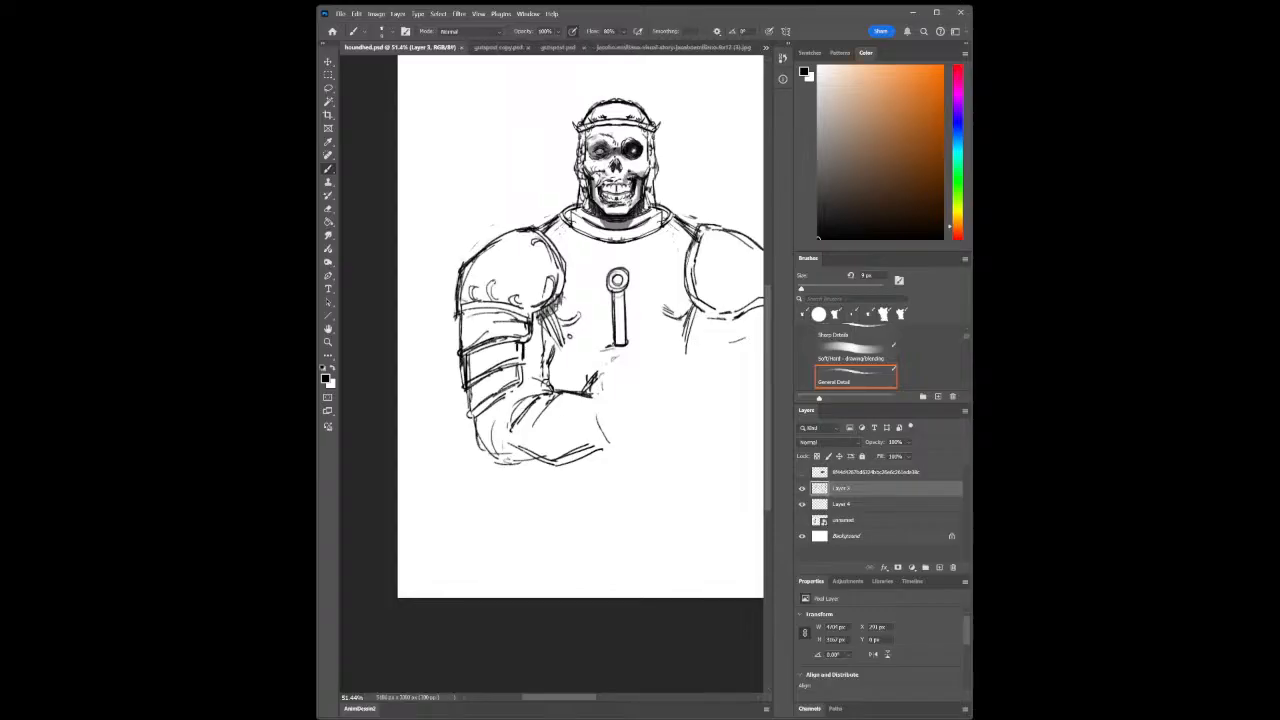
drag(519, 447, 541, 459)
Erase the rough inner-elbow and forearm underside lines and redraw them as a bracer with curved elbow and wrist edges
key(e)
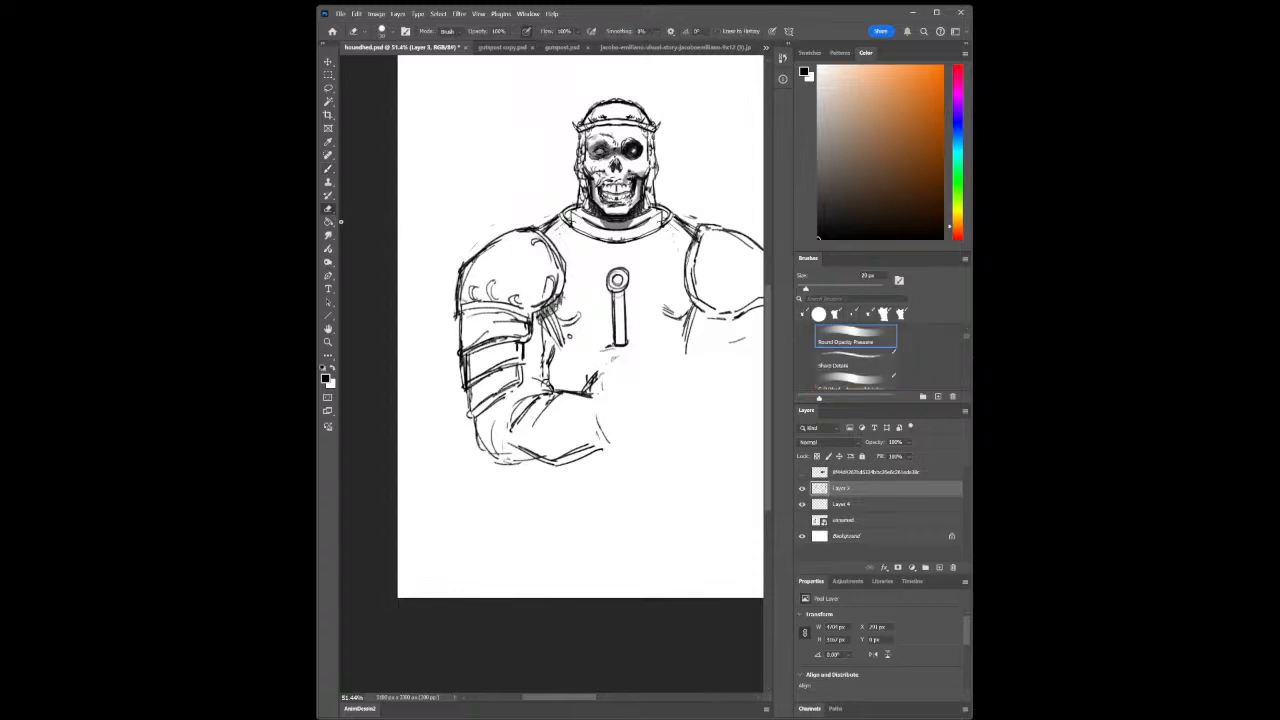
mouse_move(516, 419)
mouse_down()
mouse_move(515, 447)
mouse_move(516, 406)
mouse_move(526, 451)
mouse_move(541, 417)
mouse_move(530, 396)
mouse_up()
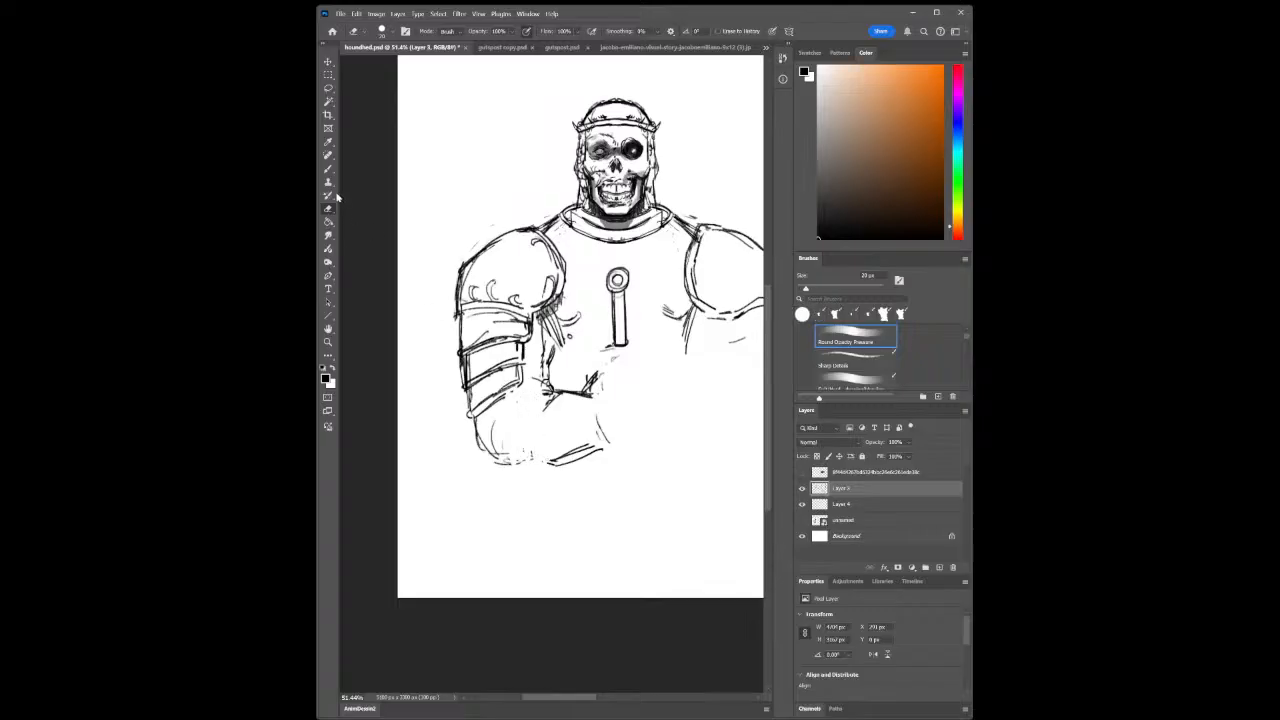
key(b)
mouse_move(509, 446)
mouse_down()
mouse_move(521, 473)
mouse_move(516, 402)
mouse_up()
mouse_move(515, 465)
mouse_down()
mouse_move(527, 394)
mouse_move(510, 421)
mouse_move(526, 467)
mouse_move(564, 461)
mouse_up()
drag(523, 463, 572, 457)
mouse_move(528, 397)
mouse_down()
mouse_move(574, 392)
mouse_move(594, 450)
mouse_up()
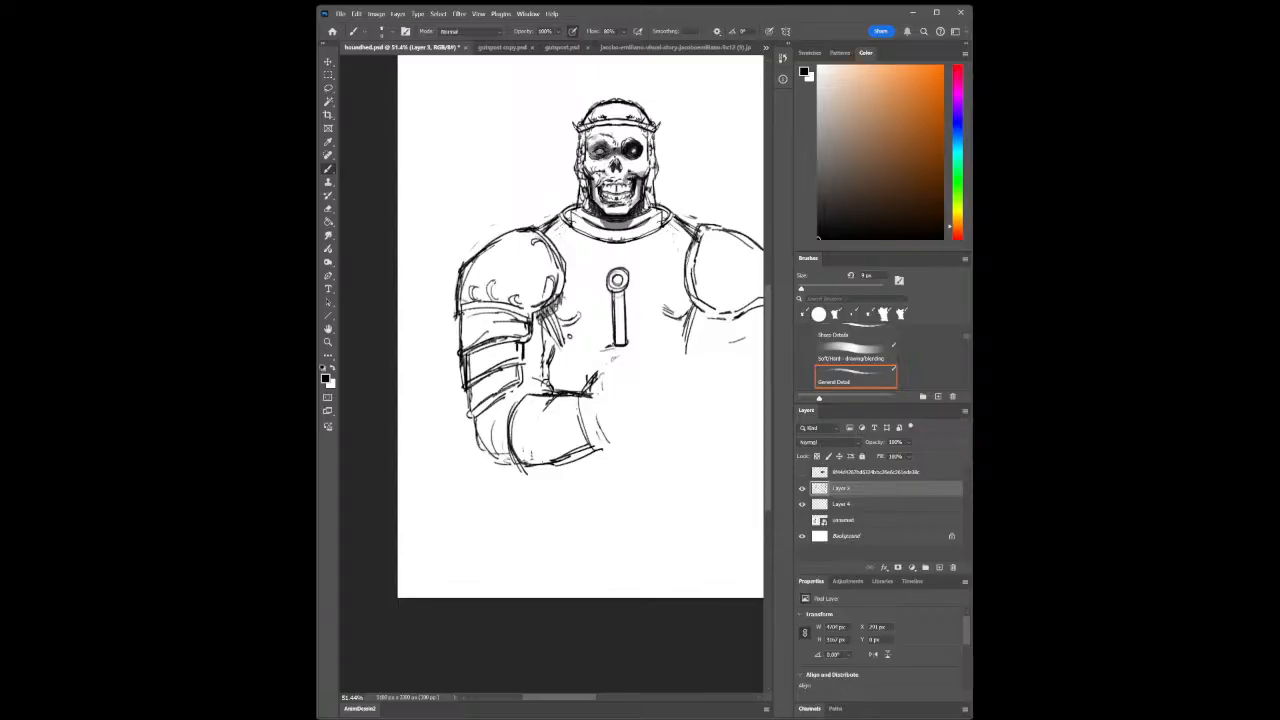
mouse_move(576, 398)
mouse_down()
mouse_move(595, 449)
mouse_move(533, 463)
mouse_move(592, 454)
mouse_up()
Open the recent sheet of uniformed figures lettered A to E and add a new layer just above its grey Layer 1
click(488, 48)
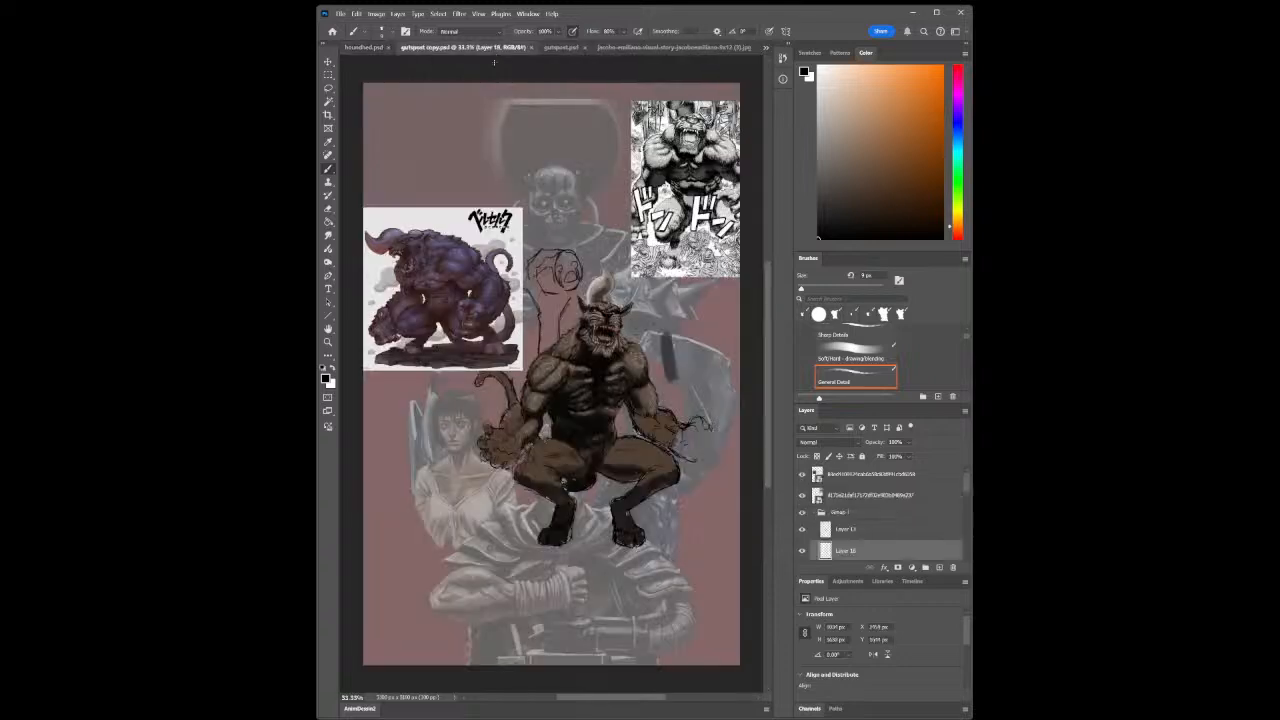
click(561, 48)
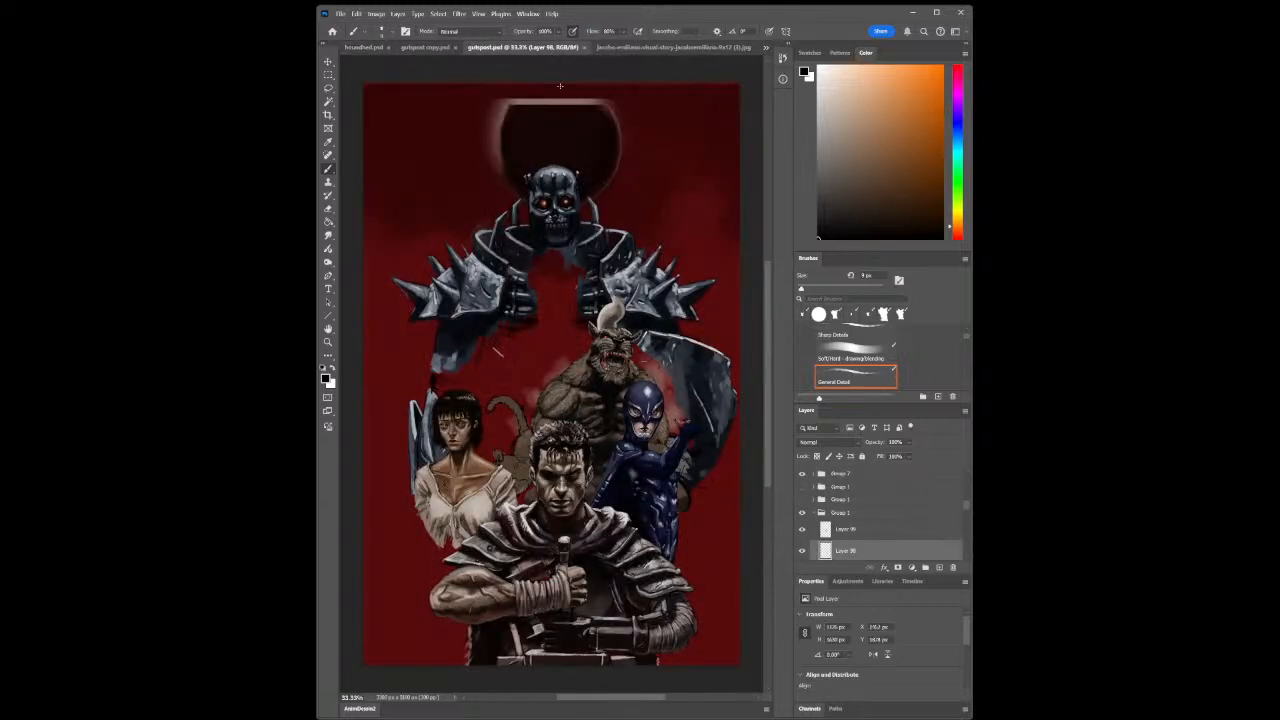
click(333, 32)
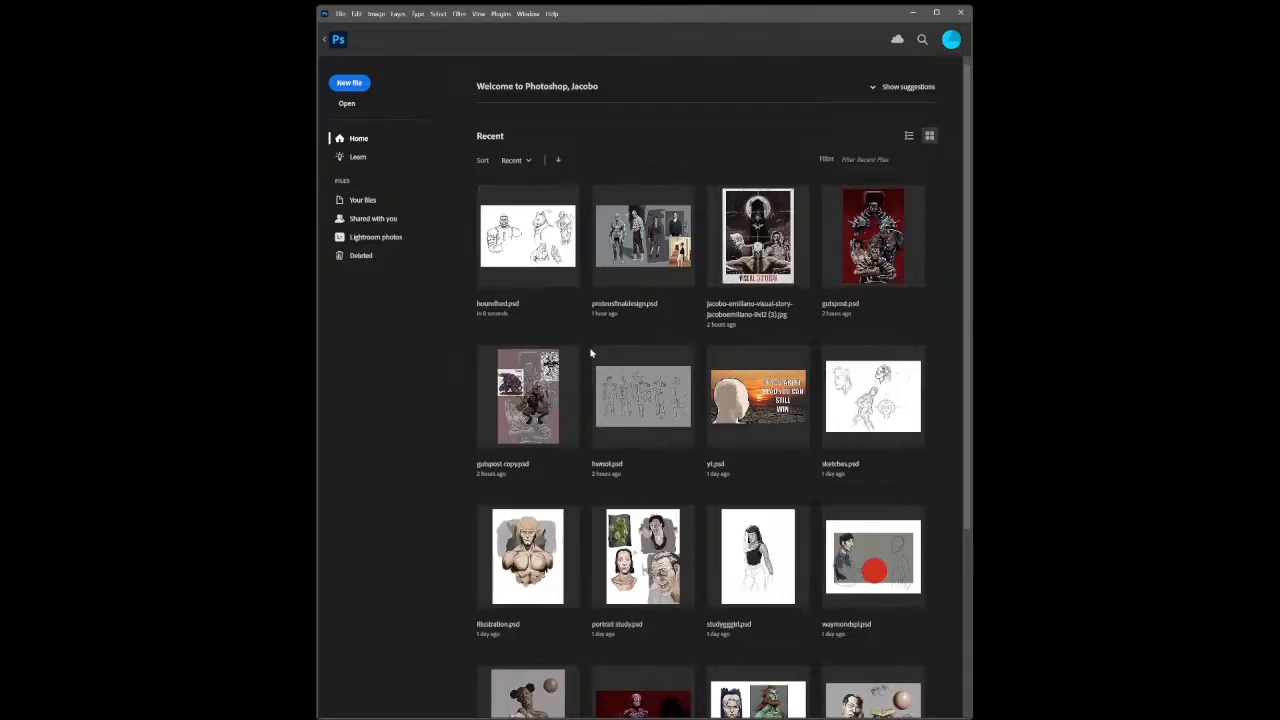
click(620, 382)
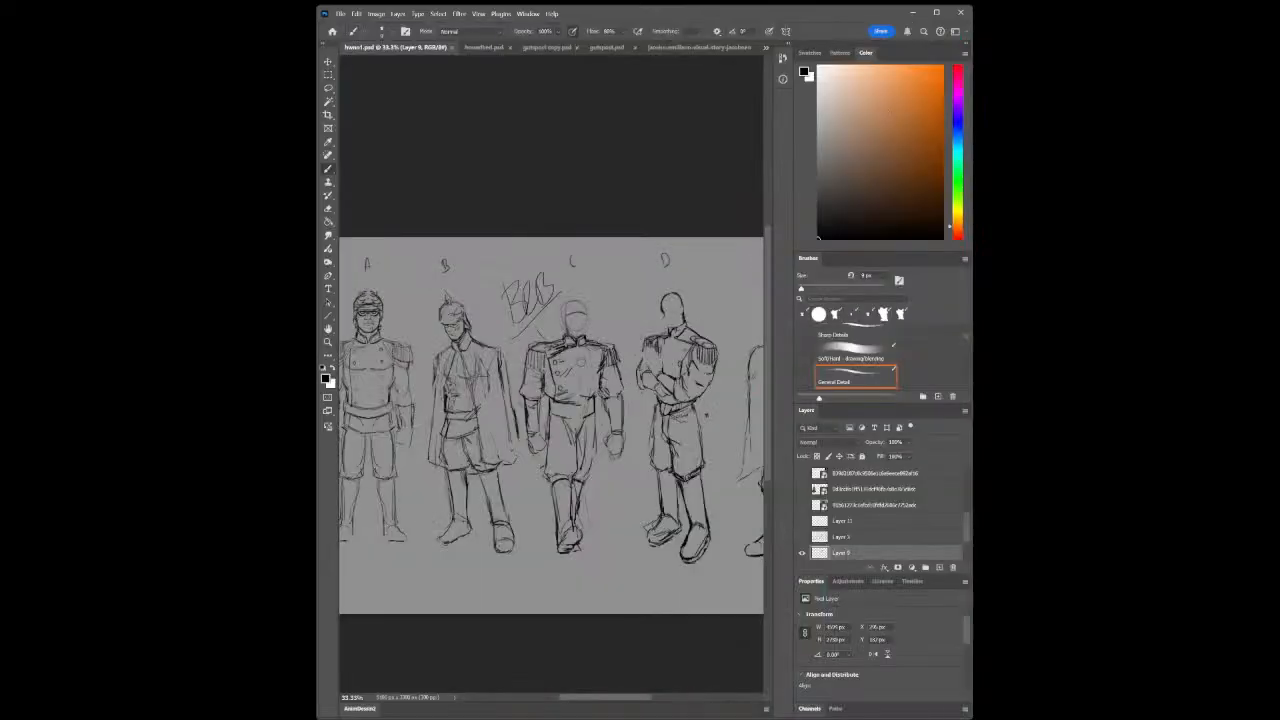
click(328, 342)
drag(552, 398, 528, 352)
drag(494, 456, 512, 461)
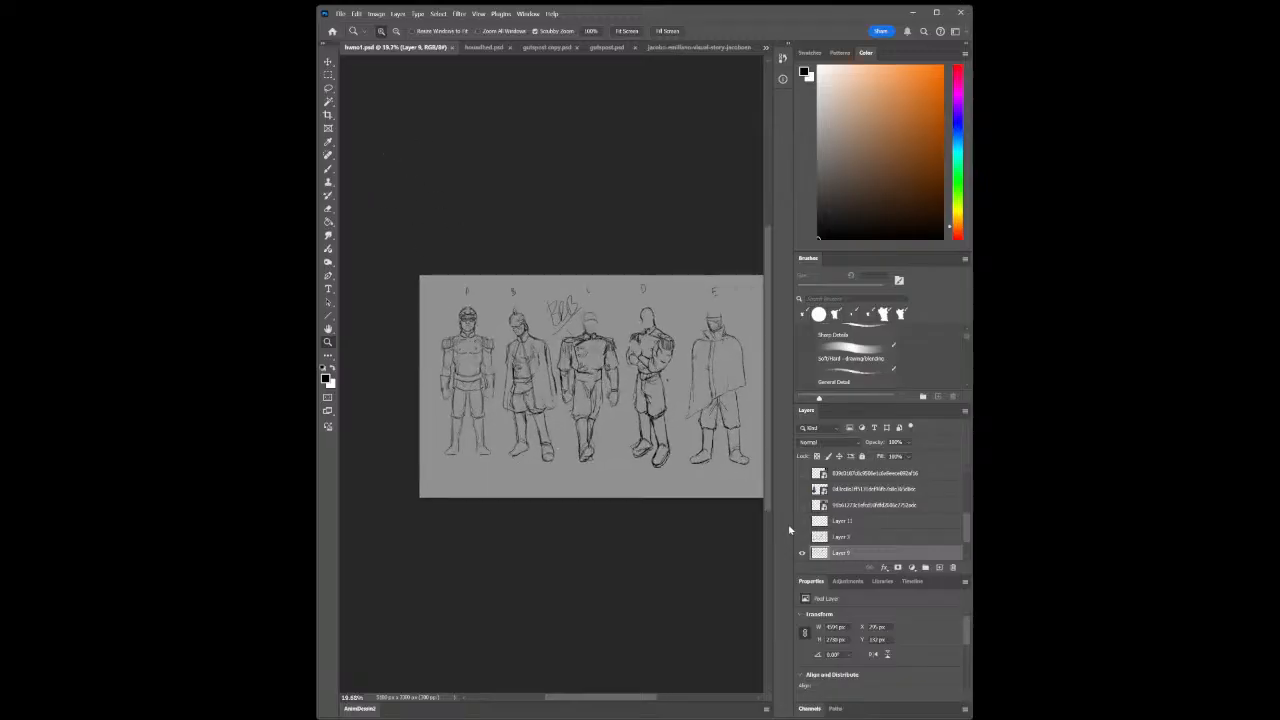
scroll(940, 540, down, 2)
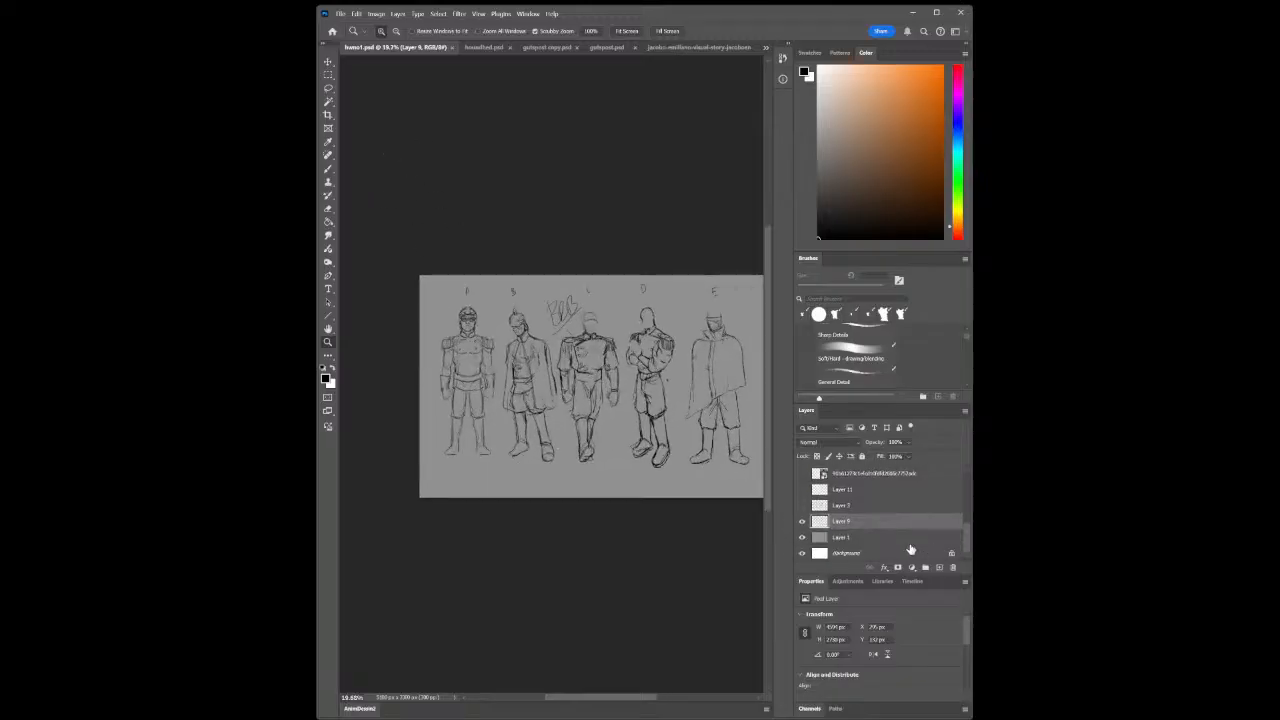
click(922, 542)
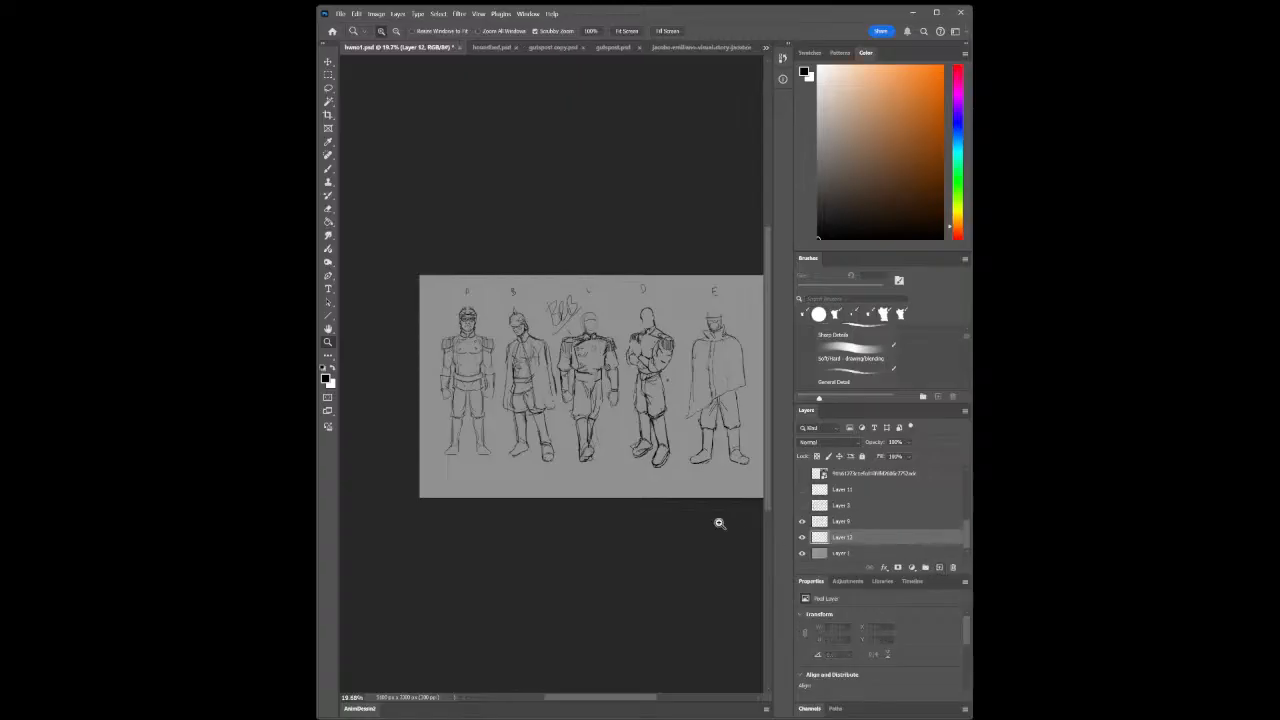
Switch back to the skull knight's sheet and examine the bent arm and the unfinished opposite shoulder
click(490, 48)
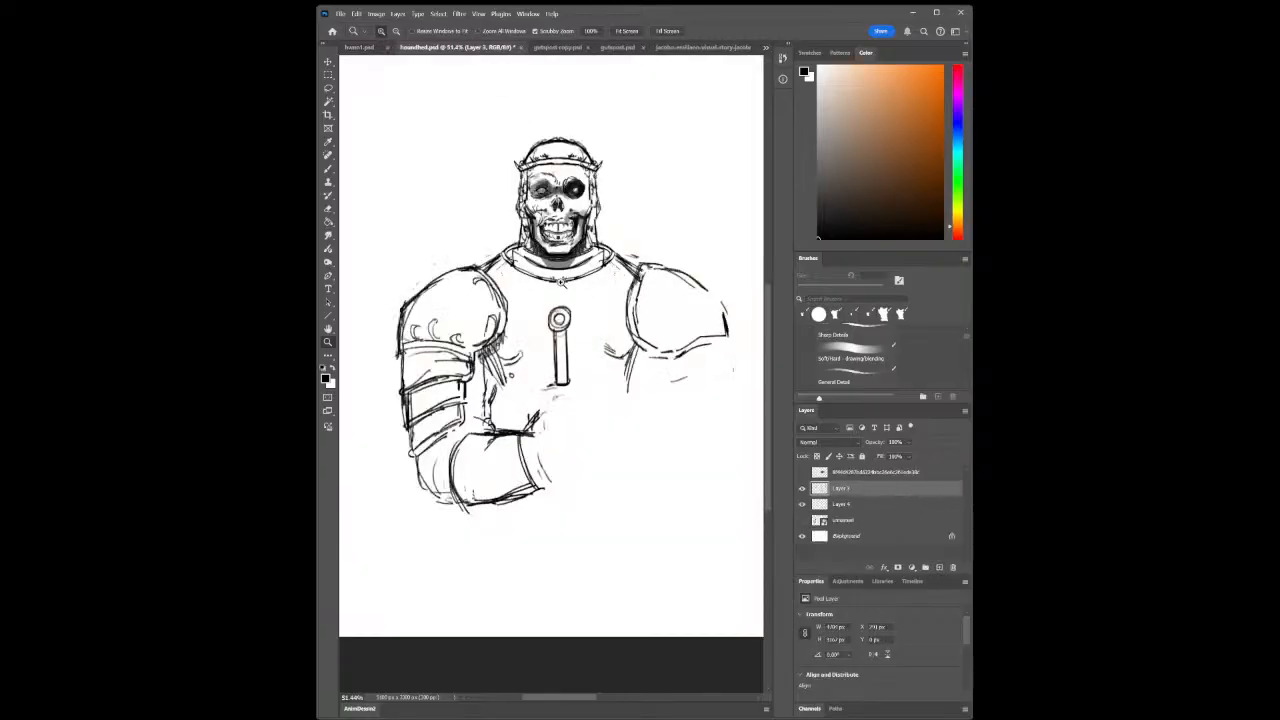
scroll(662, 284, down, 3)
drag(693, 310, 530, 312)
drag(698, 247, 743, 268)
mouse_move(538, 331)
mouse_down()
mouse_move(648, 310)
mouse_move(681, 319)
mouse_up()
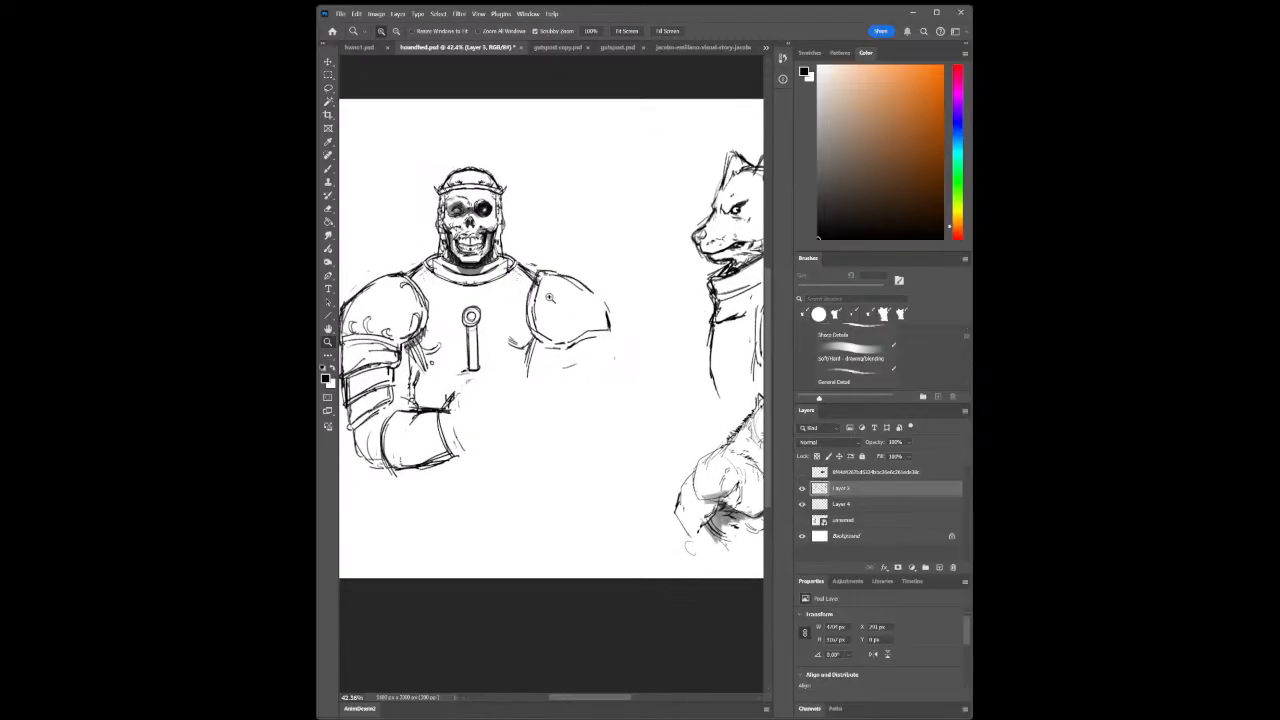
Return to the uniformed figures' sheet and hide the layer holding the figure sketches
click(390, 47)
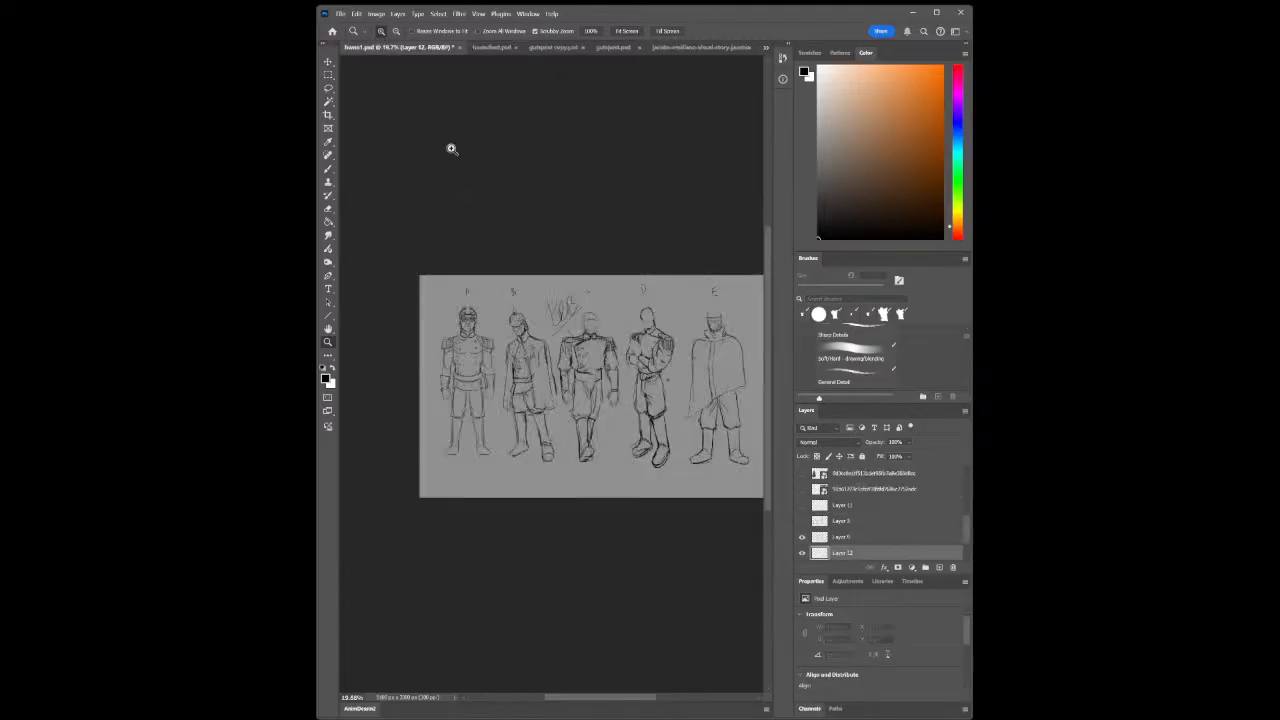
click(802, 537)
key(b)
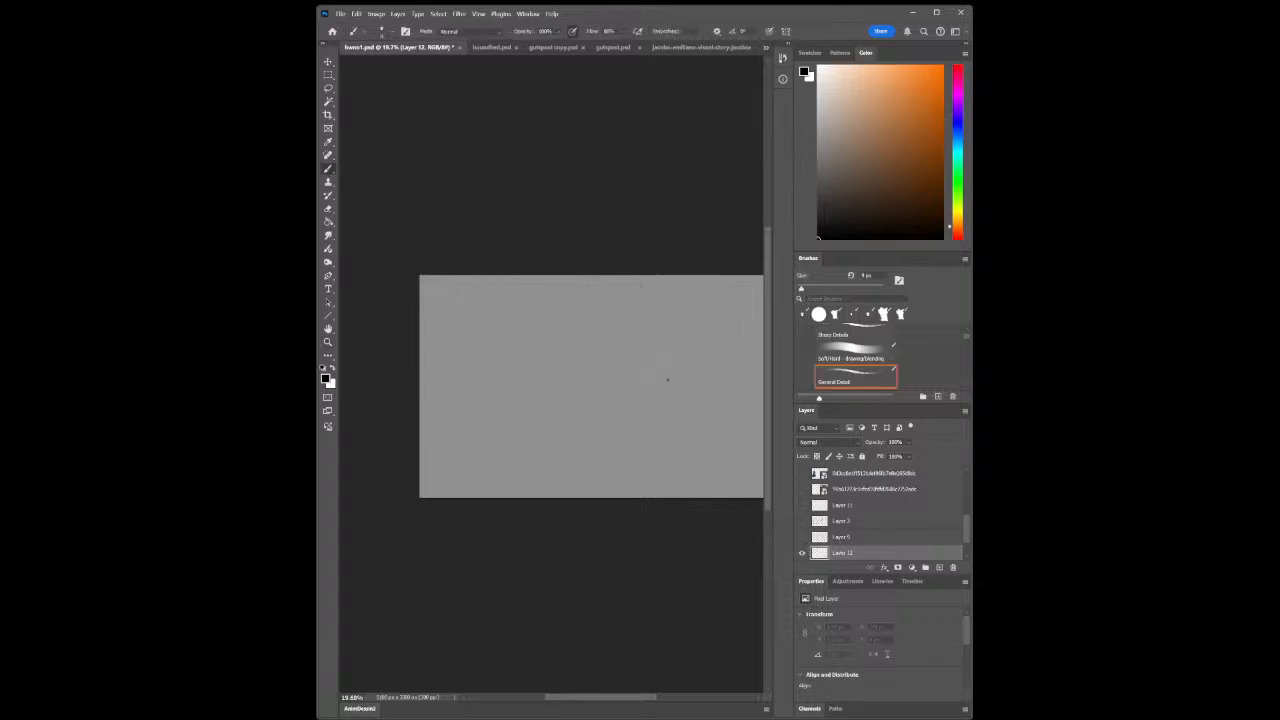
On the skull knight's sheet, reinforce the bracer's edges and outline the rounded fist beyond the wrist
click(490, 47)
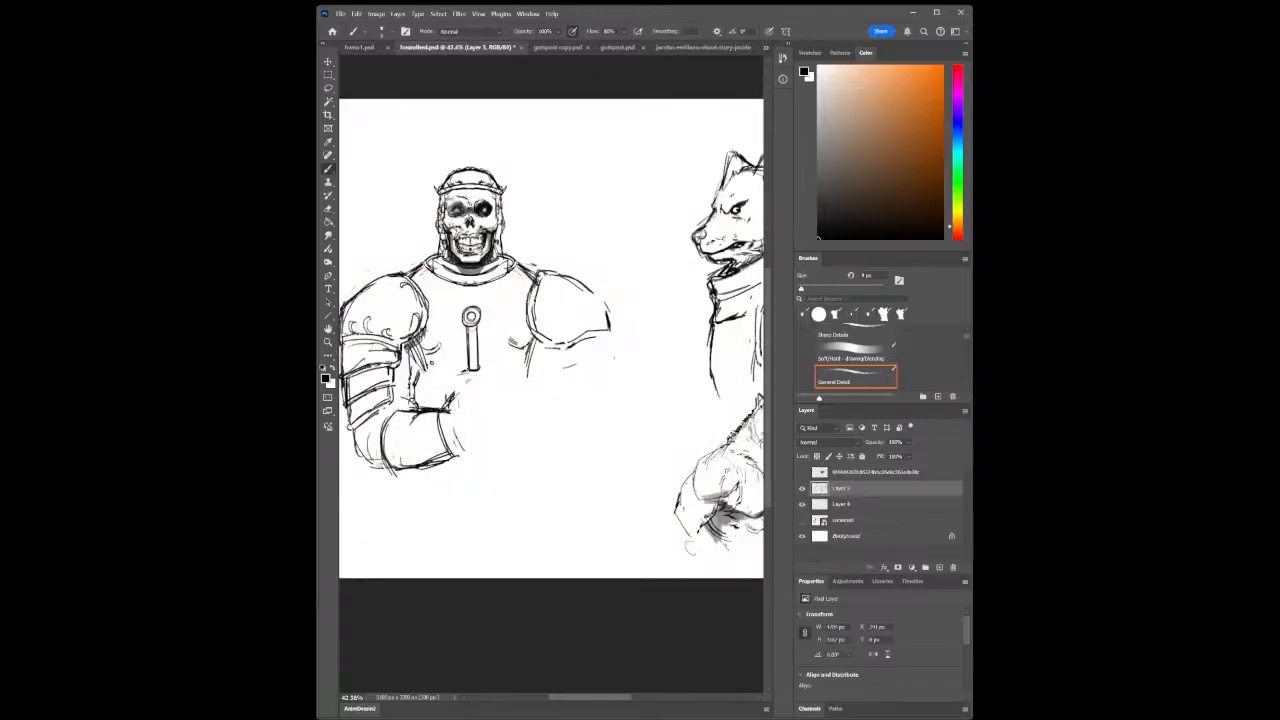
drag(382, 454, 393, 472)
mouse_move(390, 415)
mouse_down()
mouse_move(440, 411)
mouse_move(460, 458)
mouse_up()
mouse_move(442, 436)
mouse_down()
mouse_move(452, 459)
mouse_move(492, 455)
mouse_up()
drag(446, 408, 462, 396)
drag(466, 391, 484, 389)
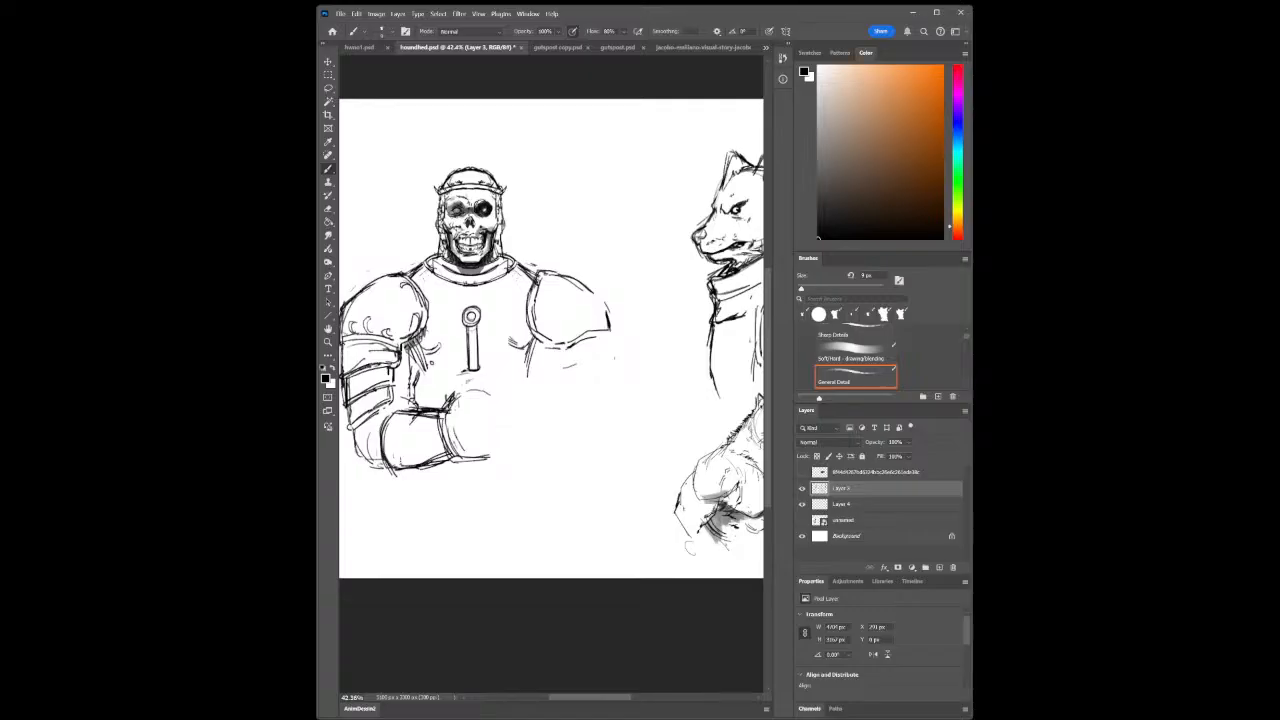
mouse_move(449, 411)
mouse_down()
mouse_move(481, 390)
mouse_move(501, 431)
mouse_move(487, 452)
mouse_move(498, 453)
mouse_up()
Lasso the sword hilt on the skull knight's chest, move it down to meet the top of the fist, and deselect it
click(328, 88)
mouse_move(479, 377)
mouse_down()
mouse_move(460, 362)
mouse_move(477, 289)
mouse_move(492, 370)
mouse_move(478, 380)
mouse_up()
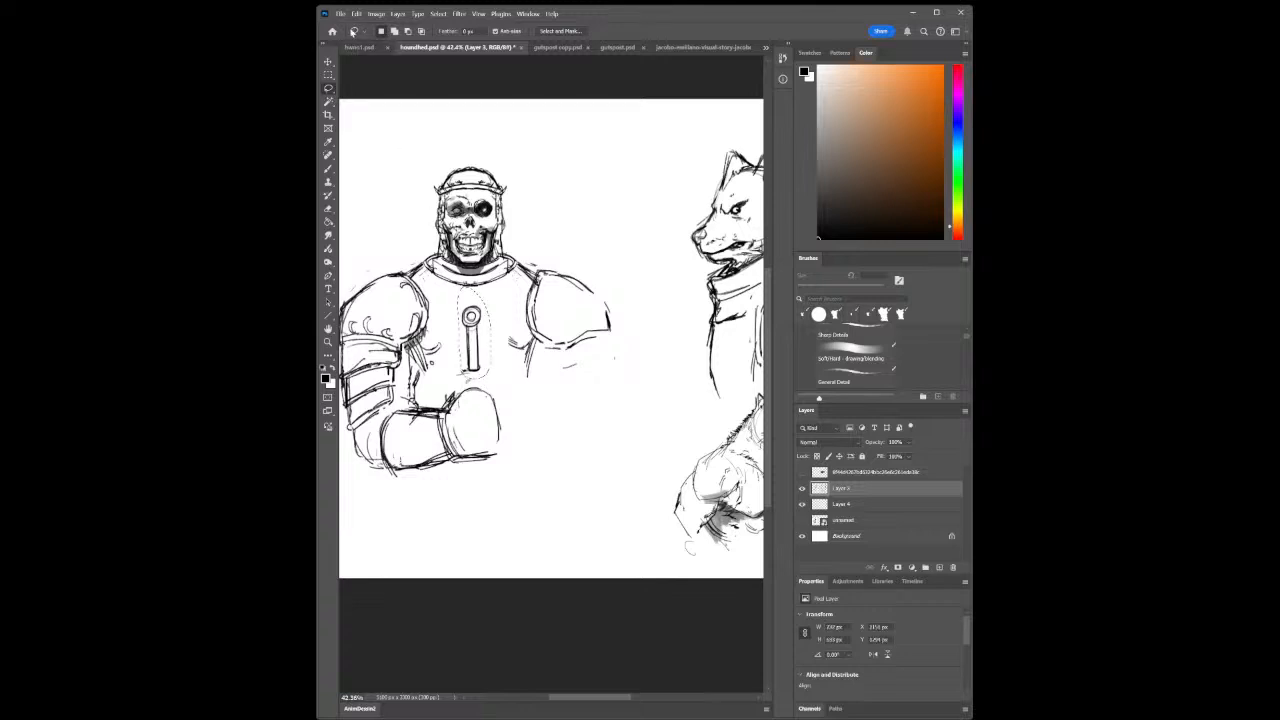
key(ctrl+t)
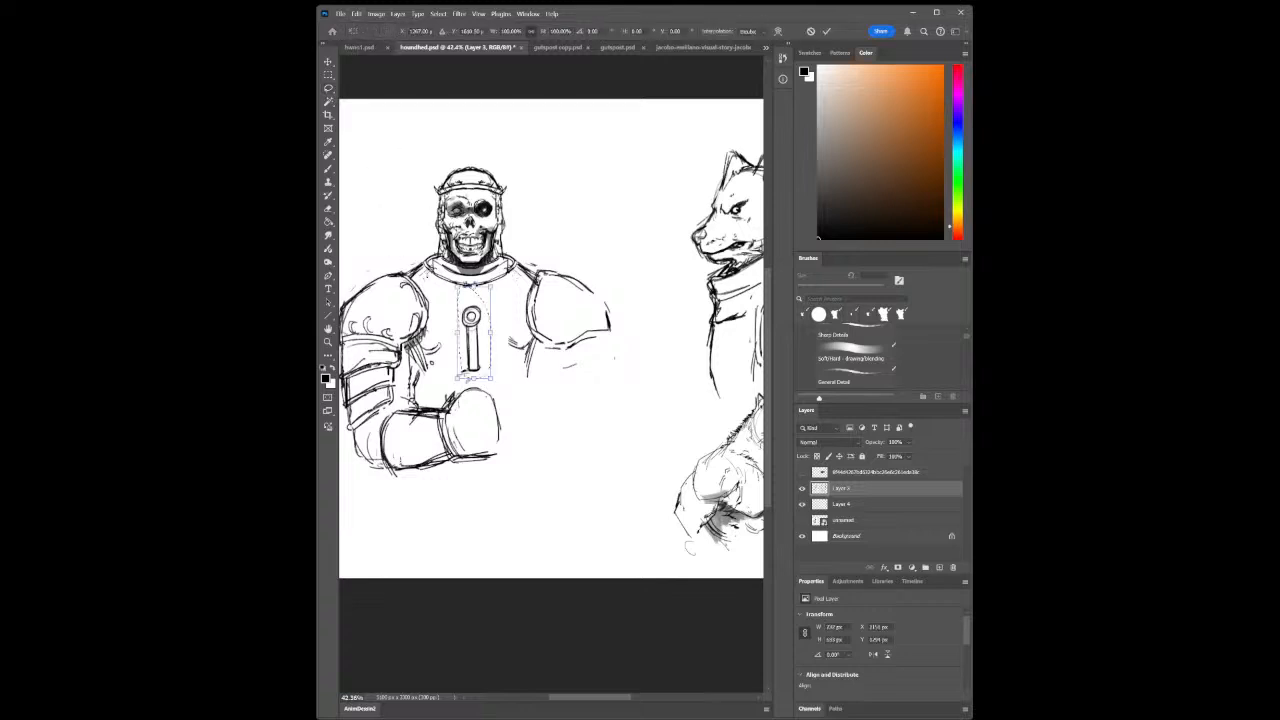
drag(478, 326, 481, 345)
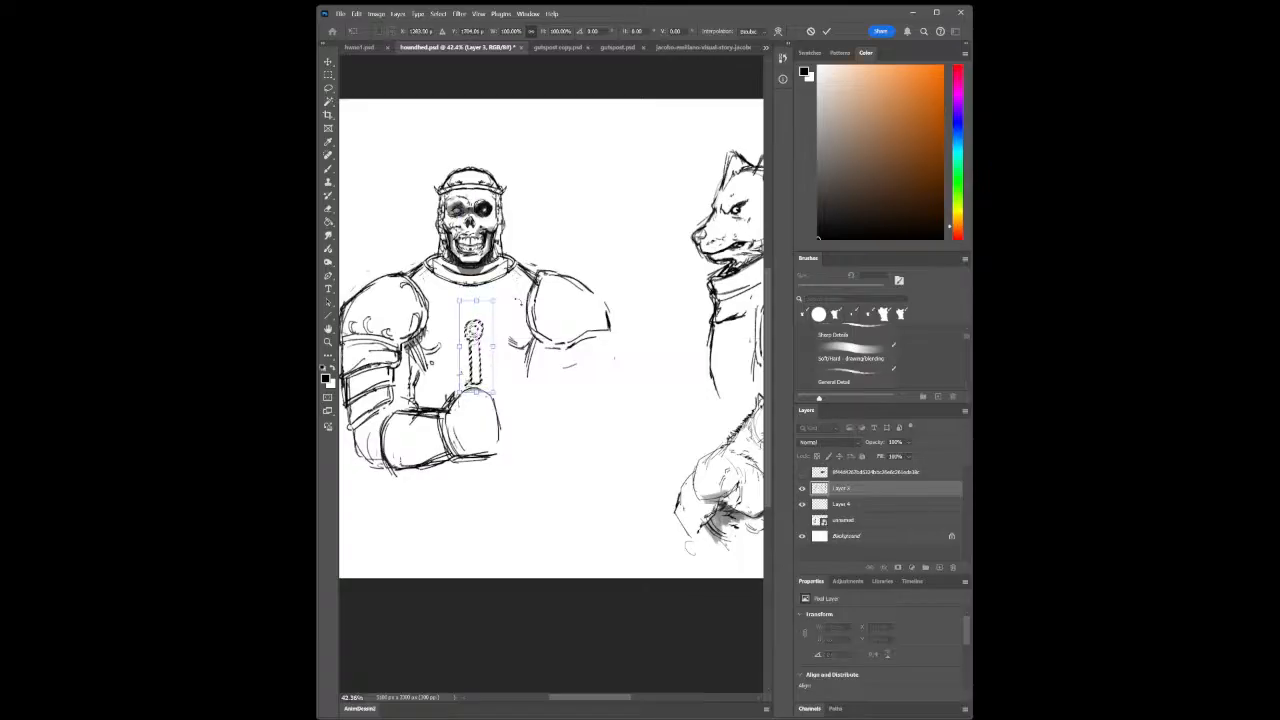
click(826, 31)
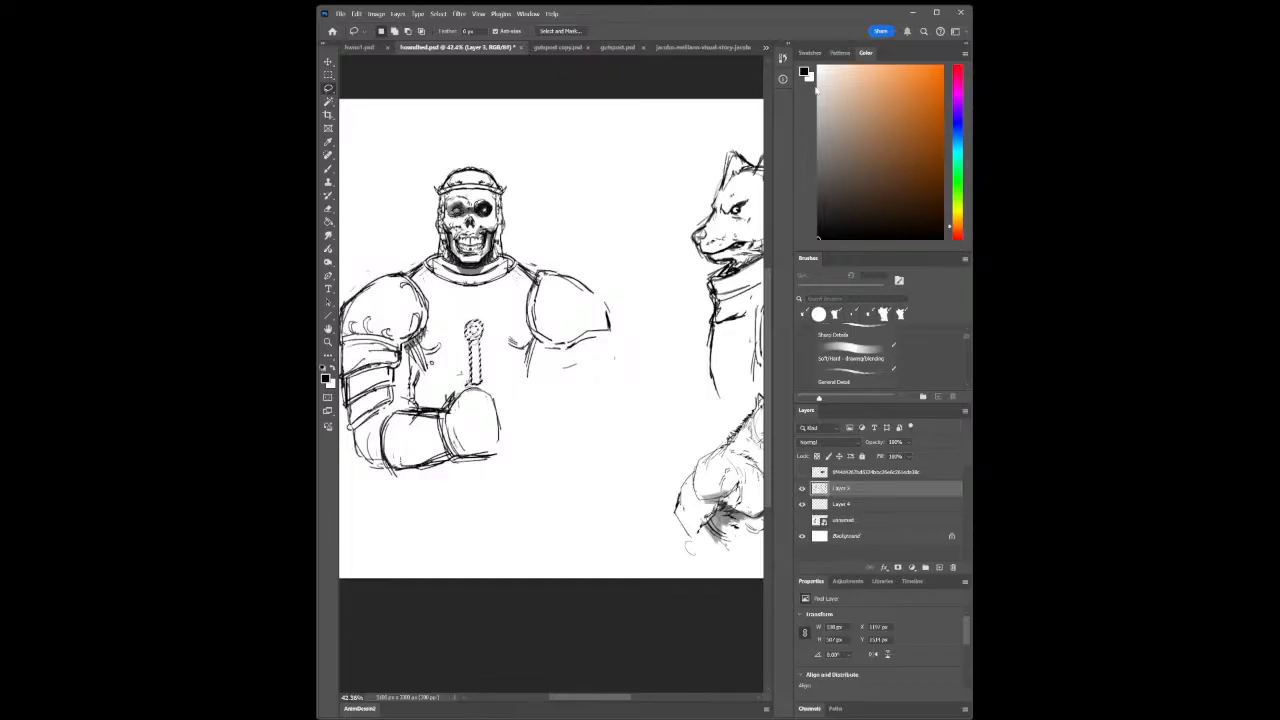
click(328, 168)
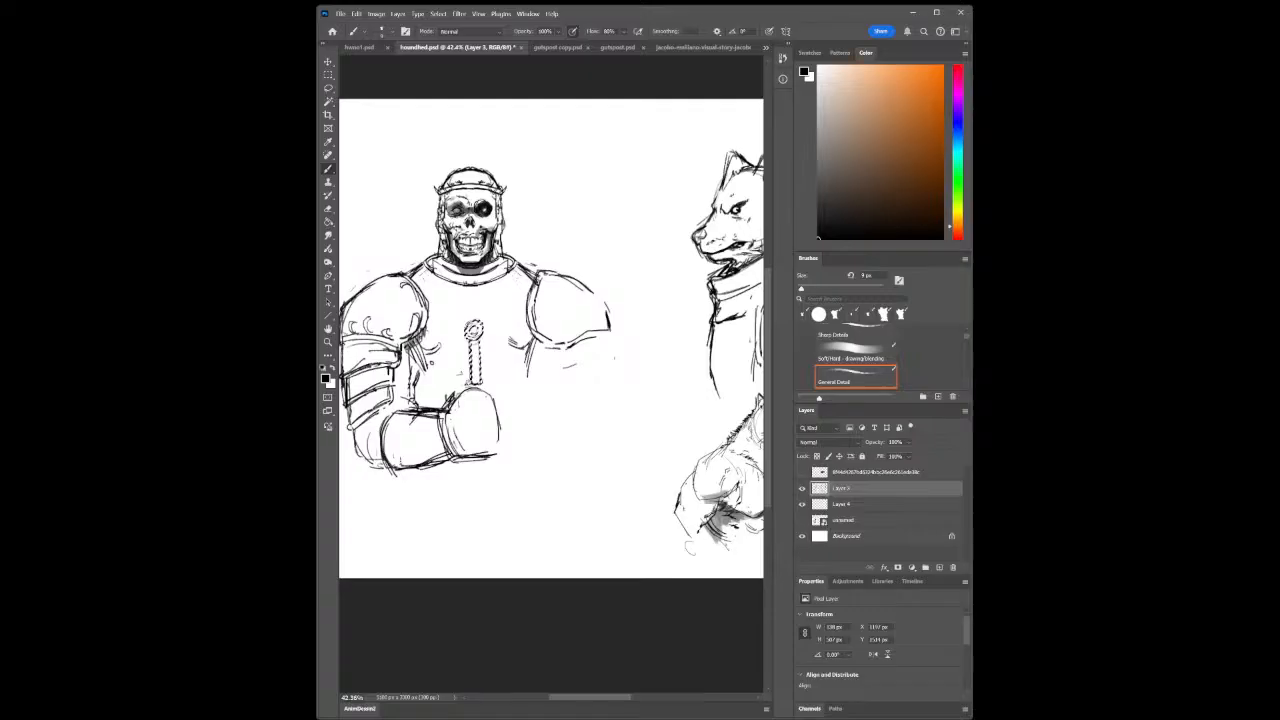
key(ctrl+d)
Examine the knight's hilt and fist placement, comparing his sheet with the blank grey sheet and the horned beast artwork
key(z)
mouse_move(485, 394)
mouse_down()
mouse_move(477, 402)
mouse_move(522, 381)
mouse_move(526, 399)
mouse_move(504, 421)
mouse_up()
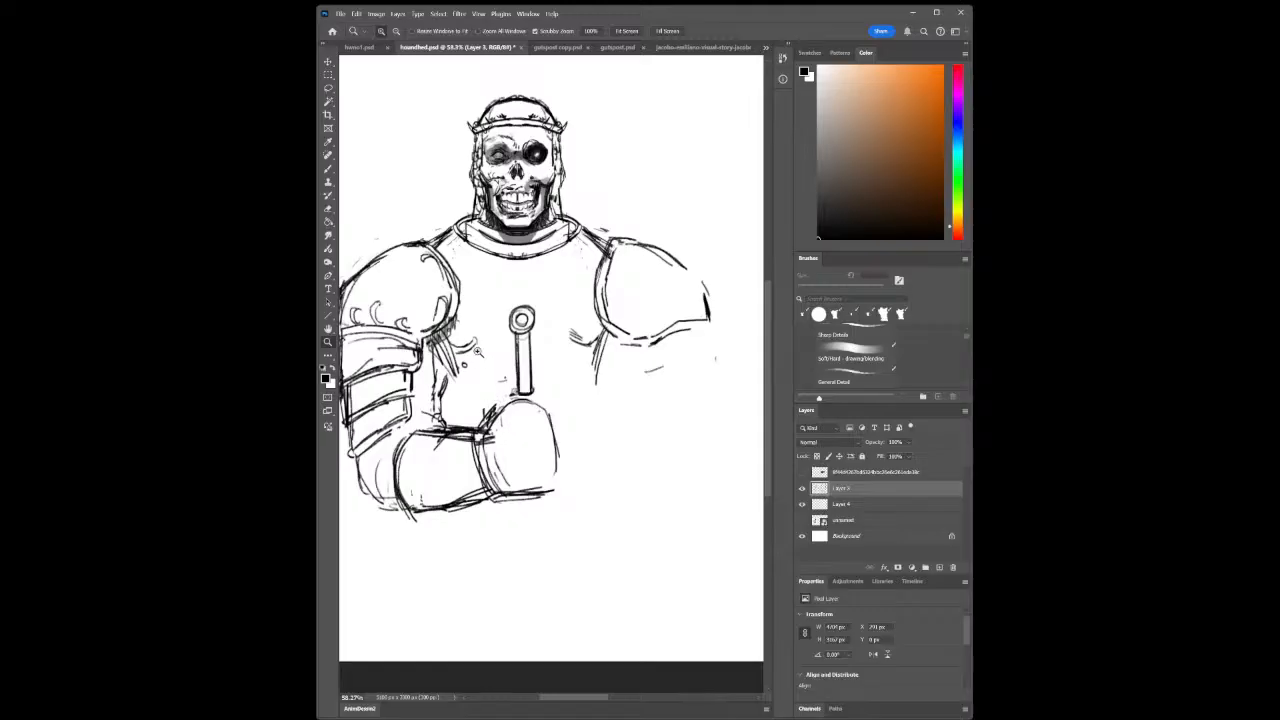
mouse_move(479, 350)
mouse_down()
mouse_move(500, 347)
mouse_move(478, 345)
mouse_up()
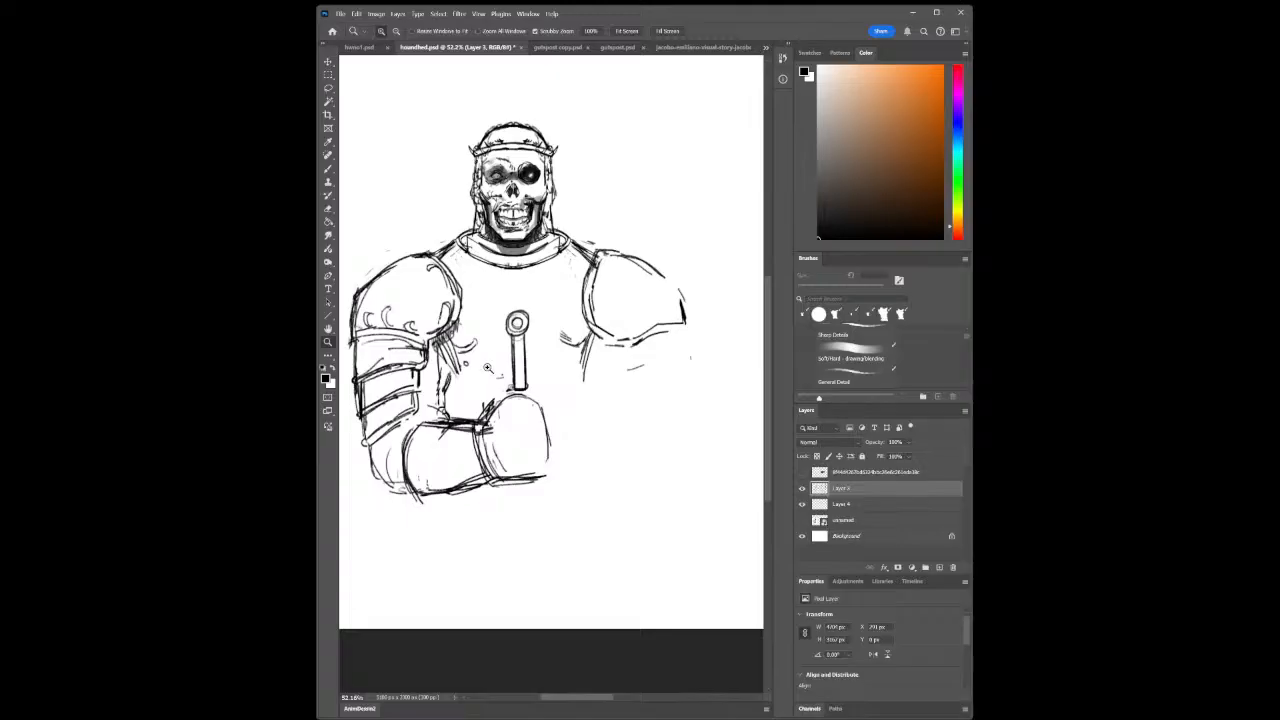
drag(509, 392, 484, 414)
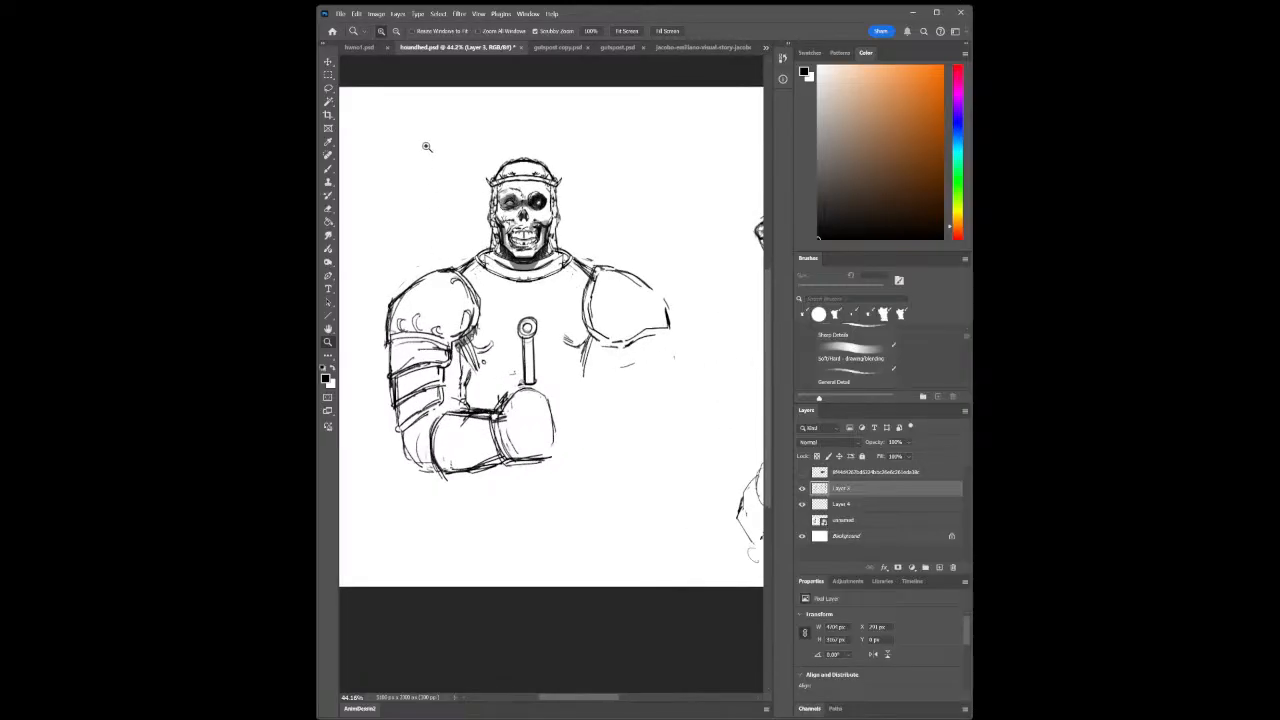
click(360, 47)
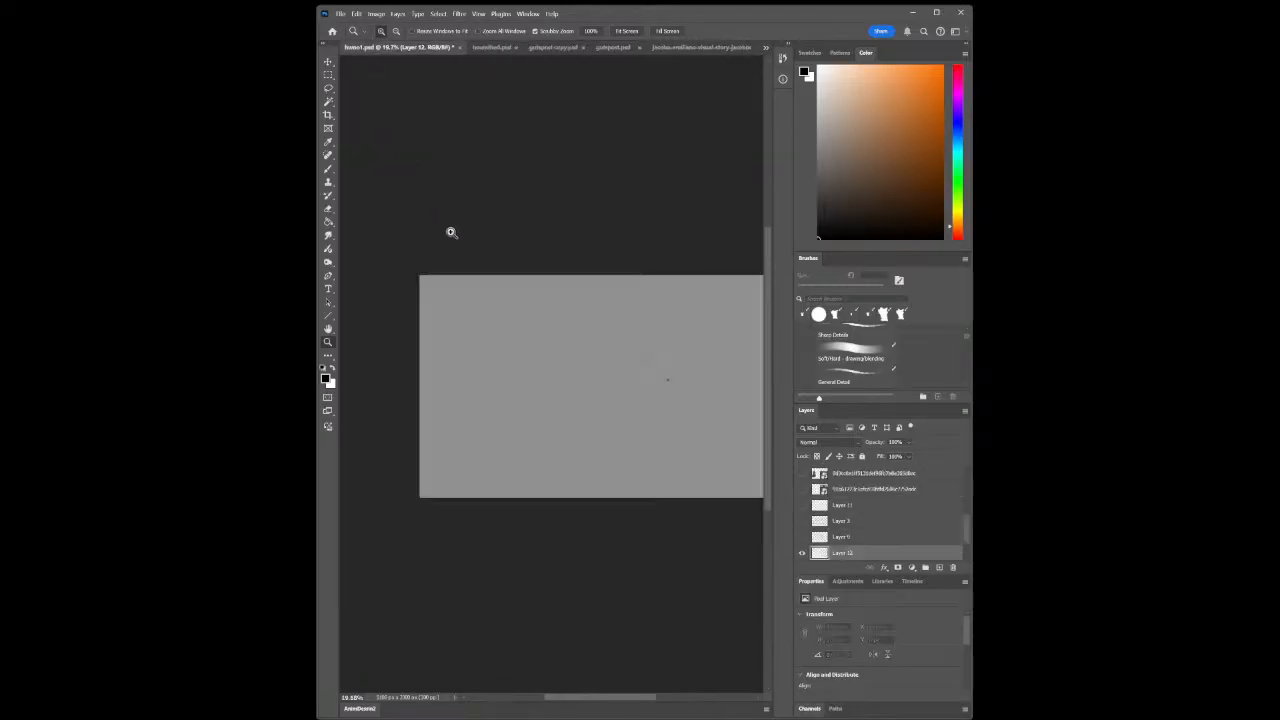
click(489, 48)
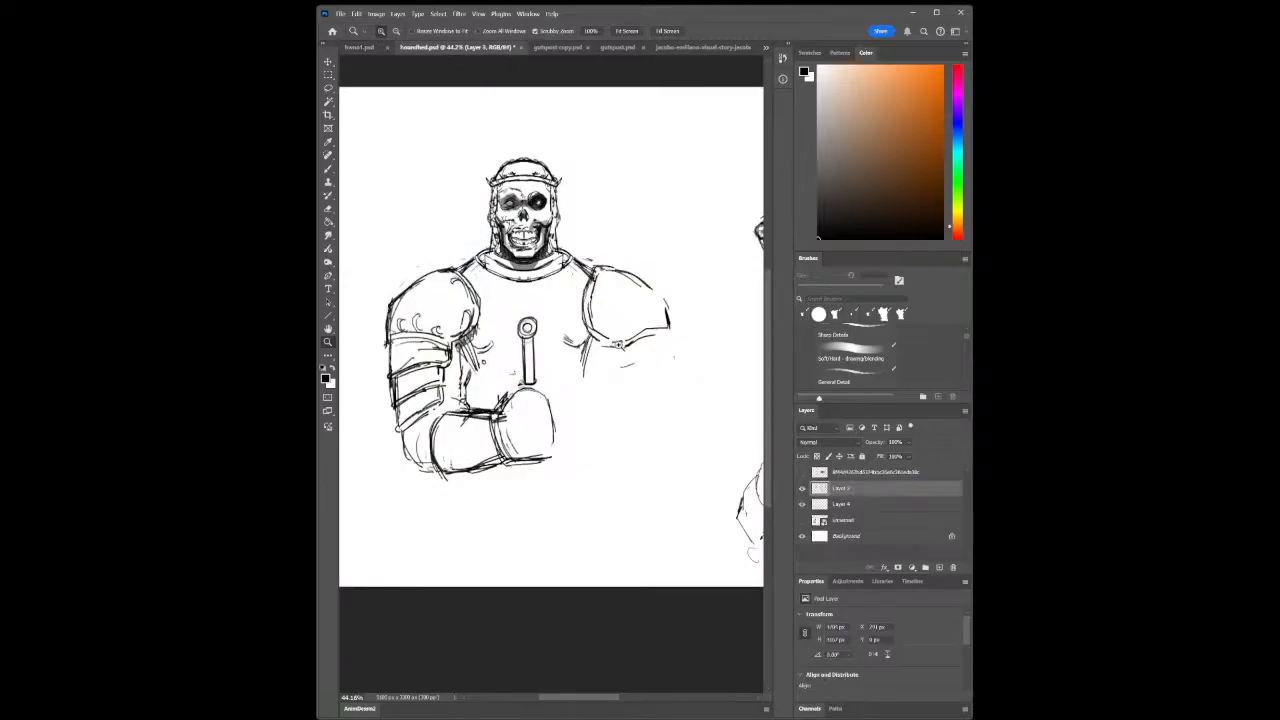
drag(580, 322, 560, 308)
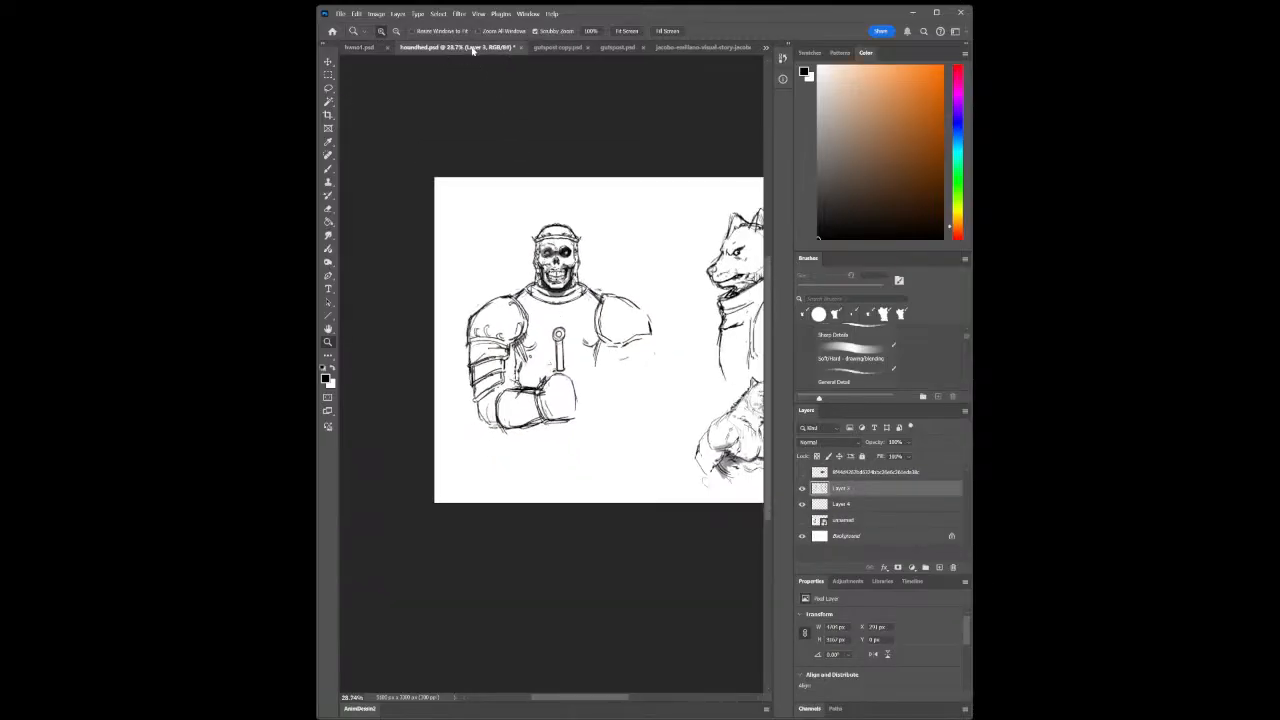
click(550, 48)
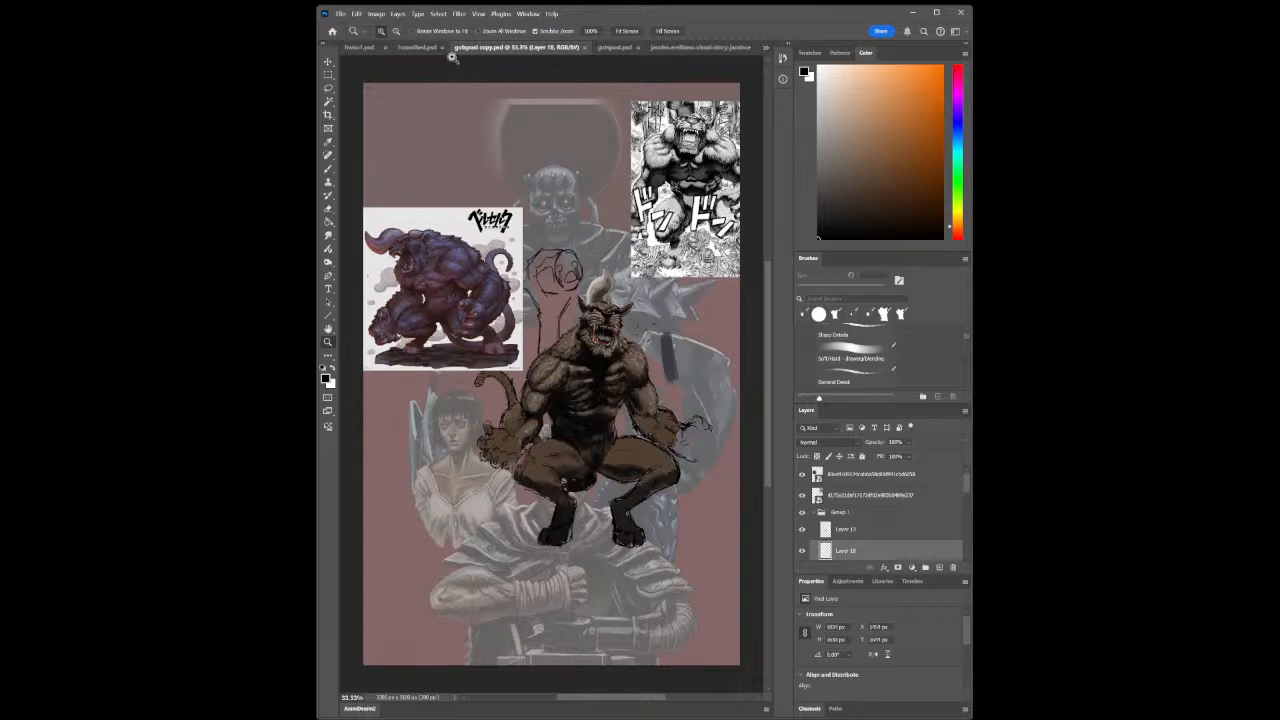
click(415, 47)
click(358, 47)
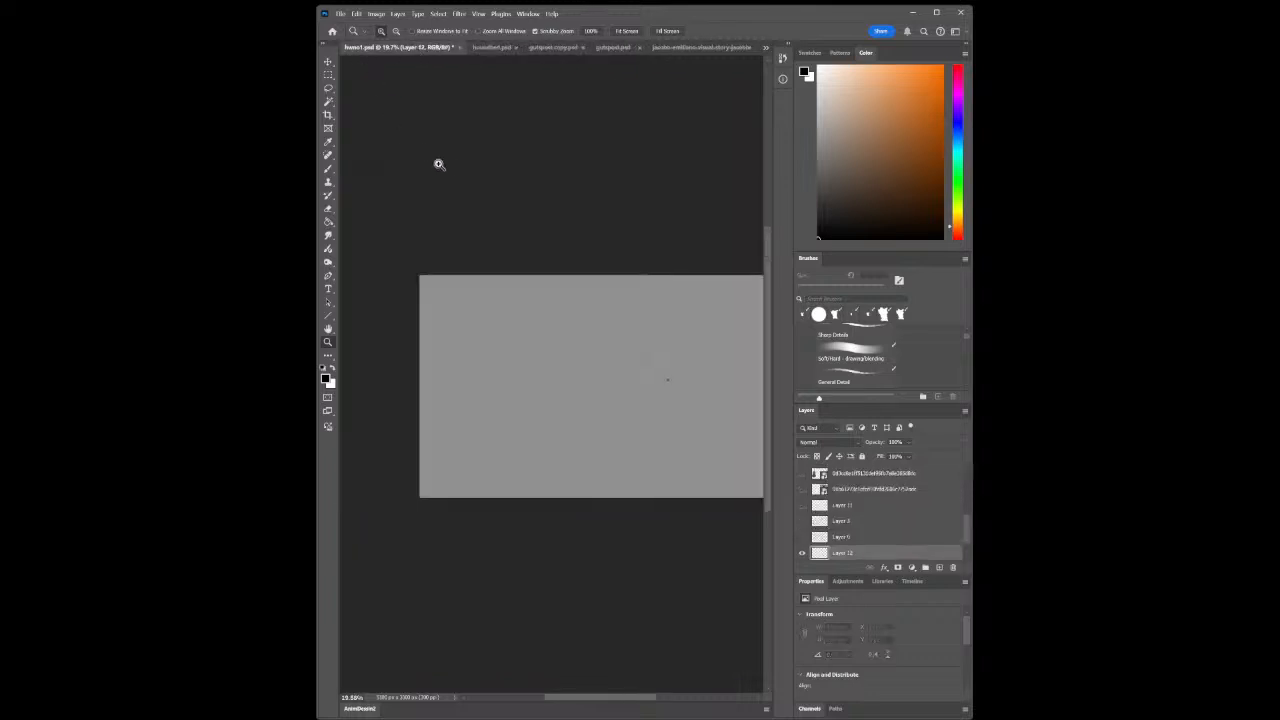
click(495, 49)
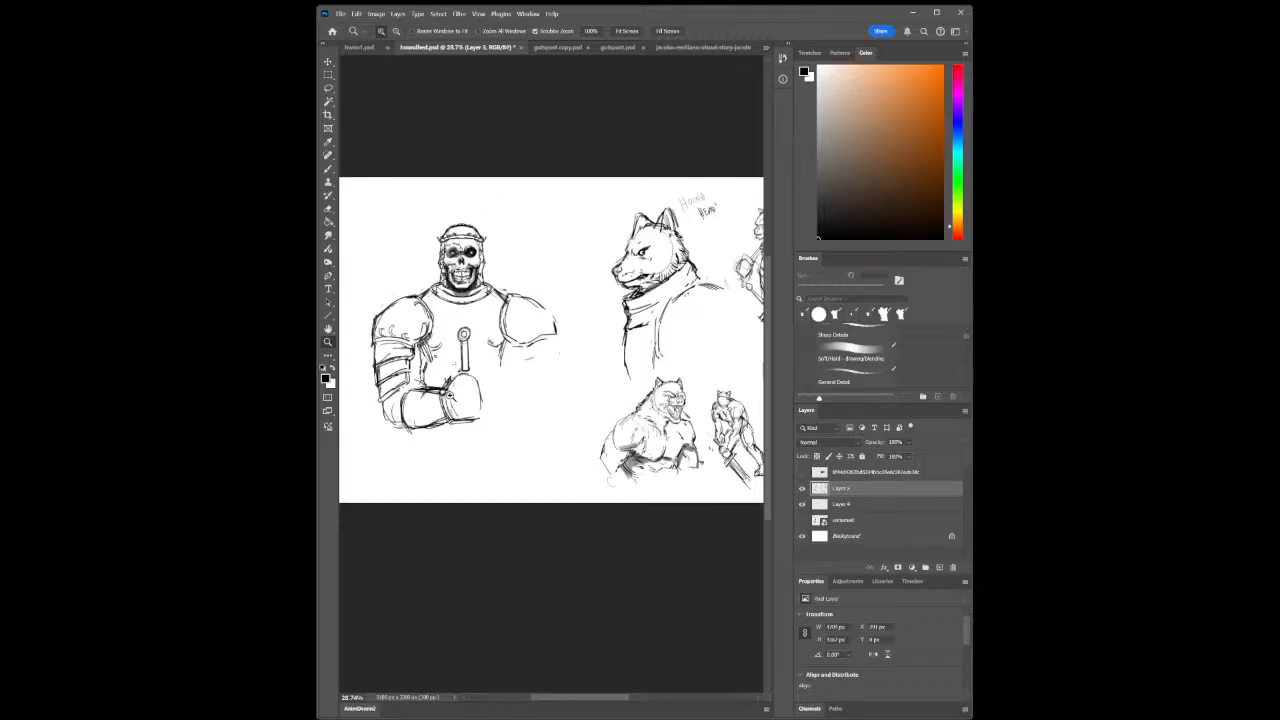
drag(463, 406, 473, 407)
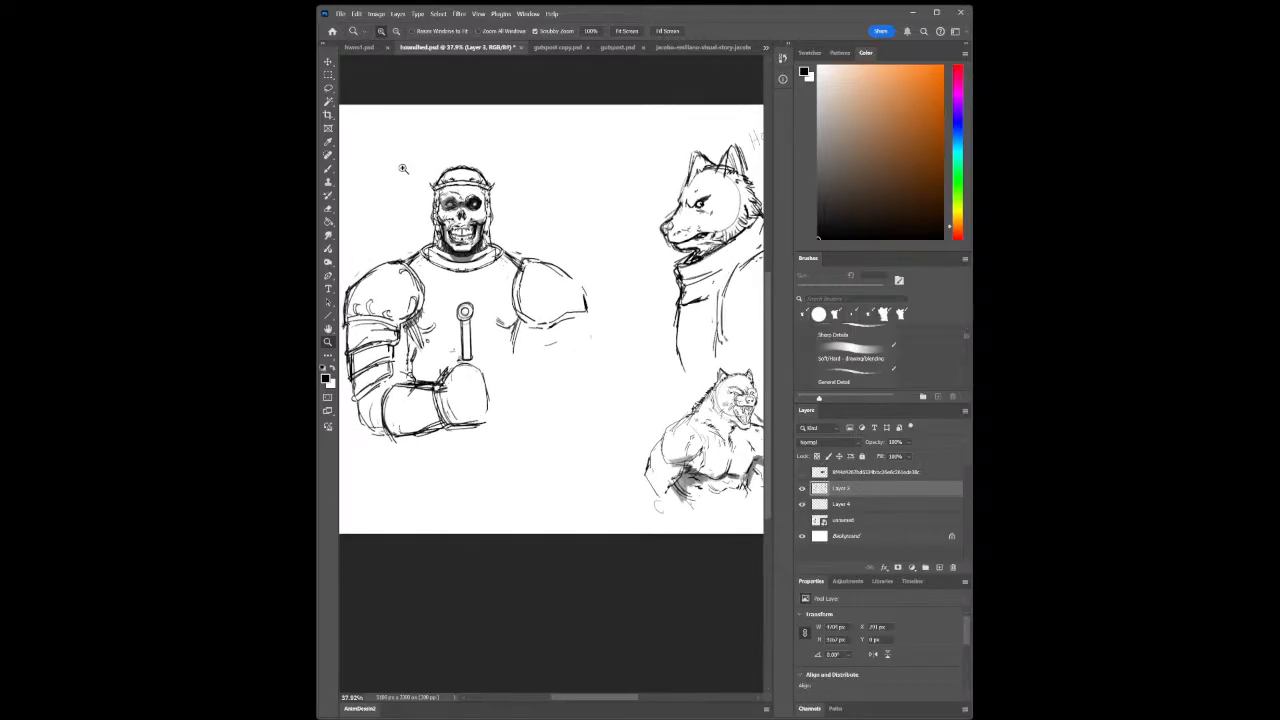
click(375, 50)
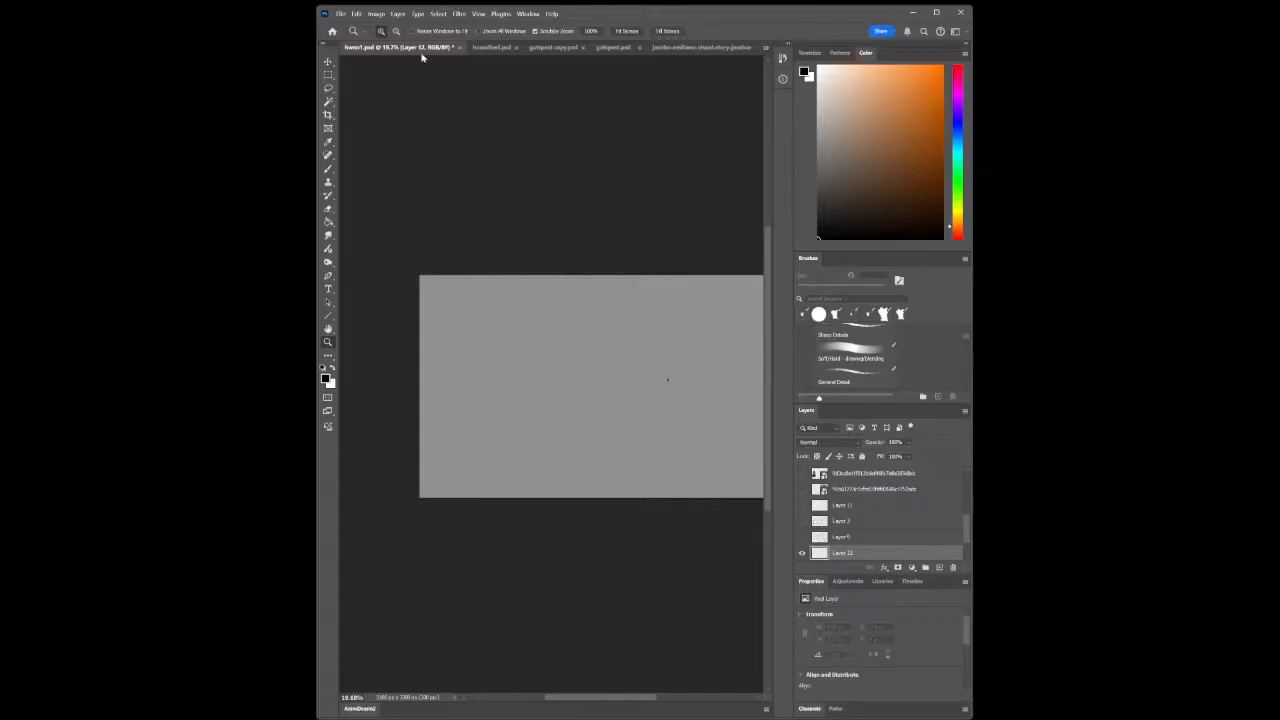
click(484, 47)
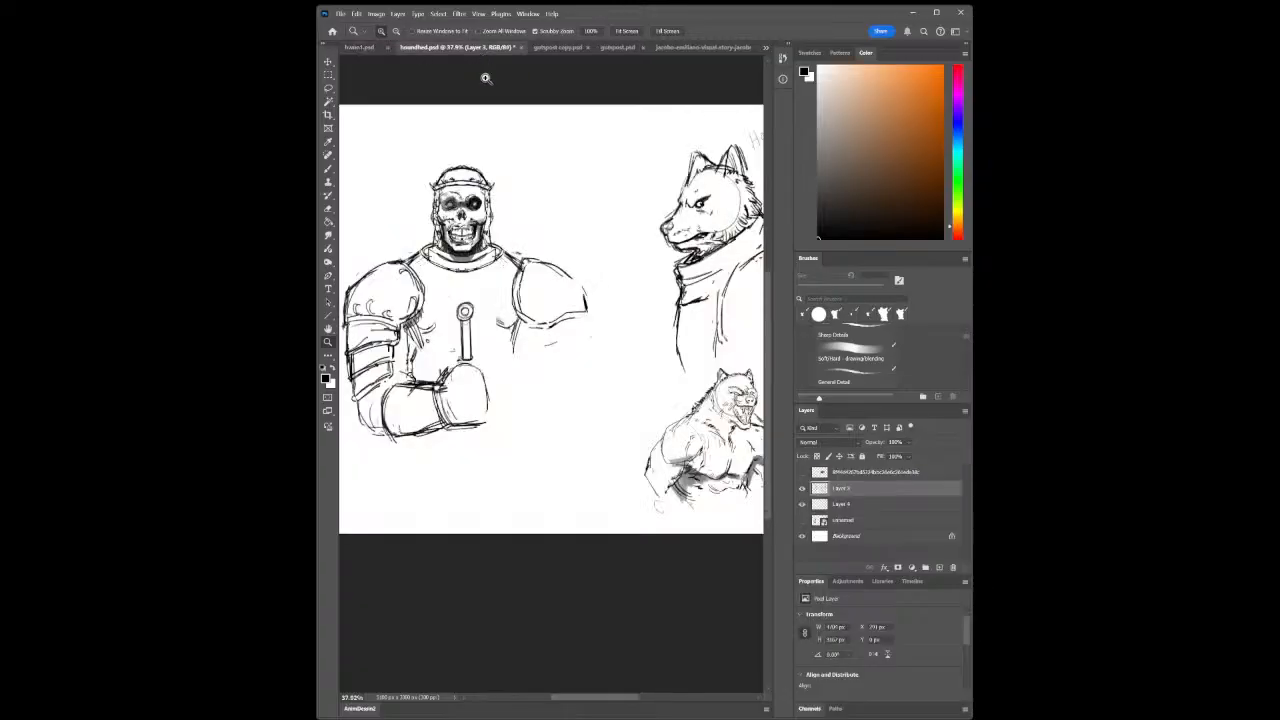
mouse_move(457, 190)
mouse_down()
mouse_move(488, 198)
mouse_move(466, 200)
mouse_up()
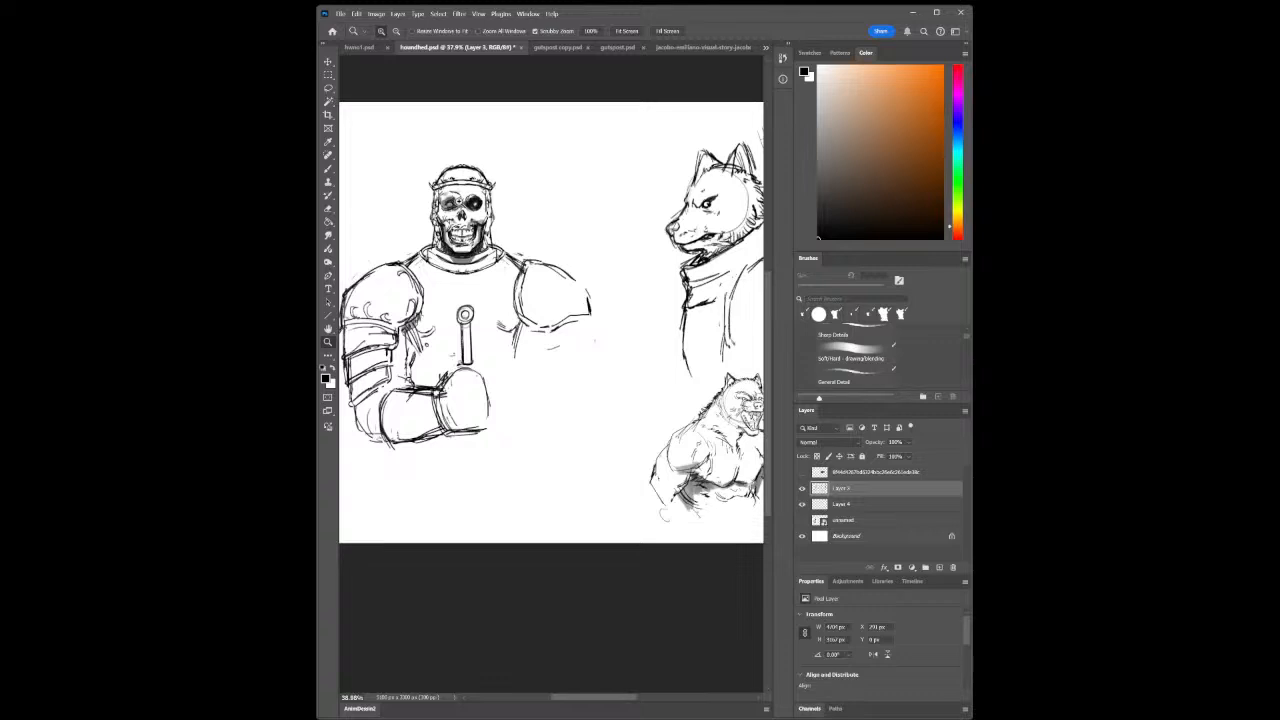